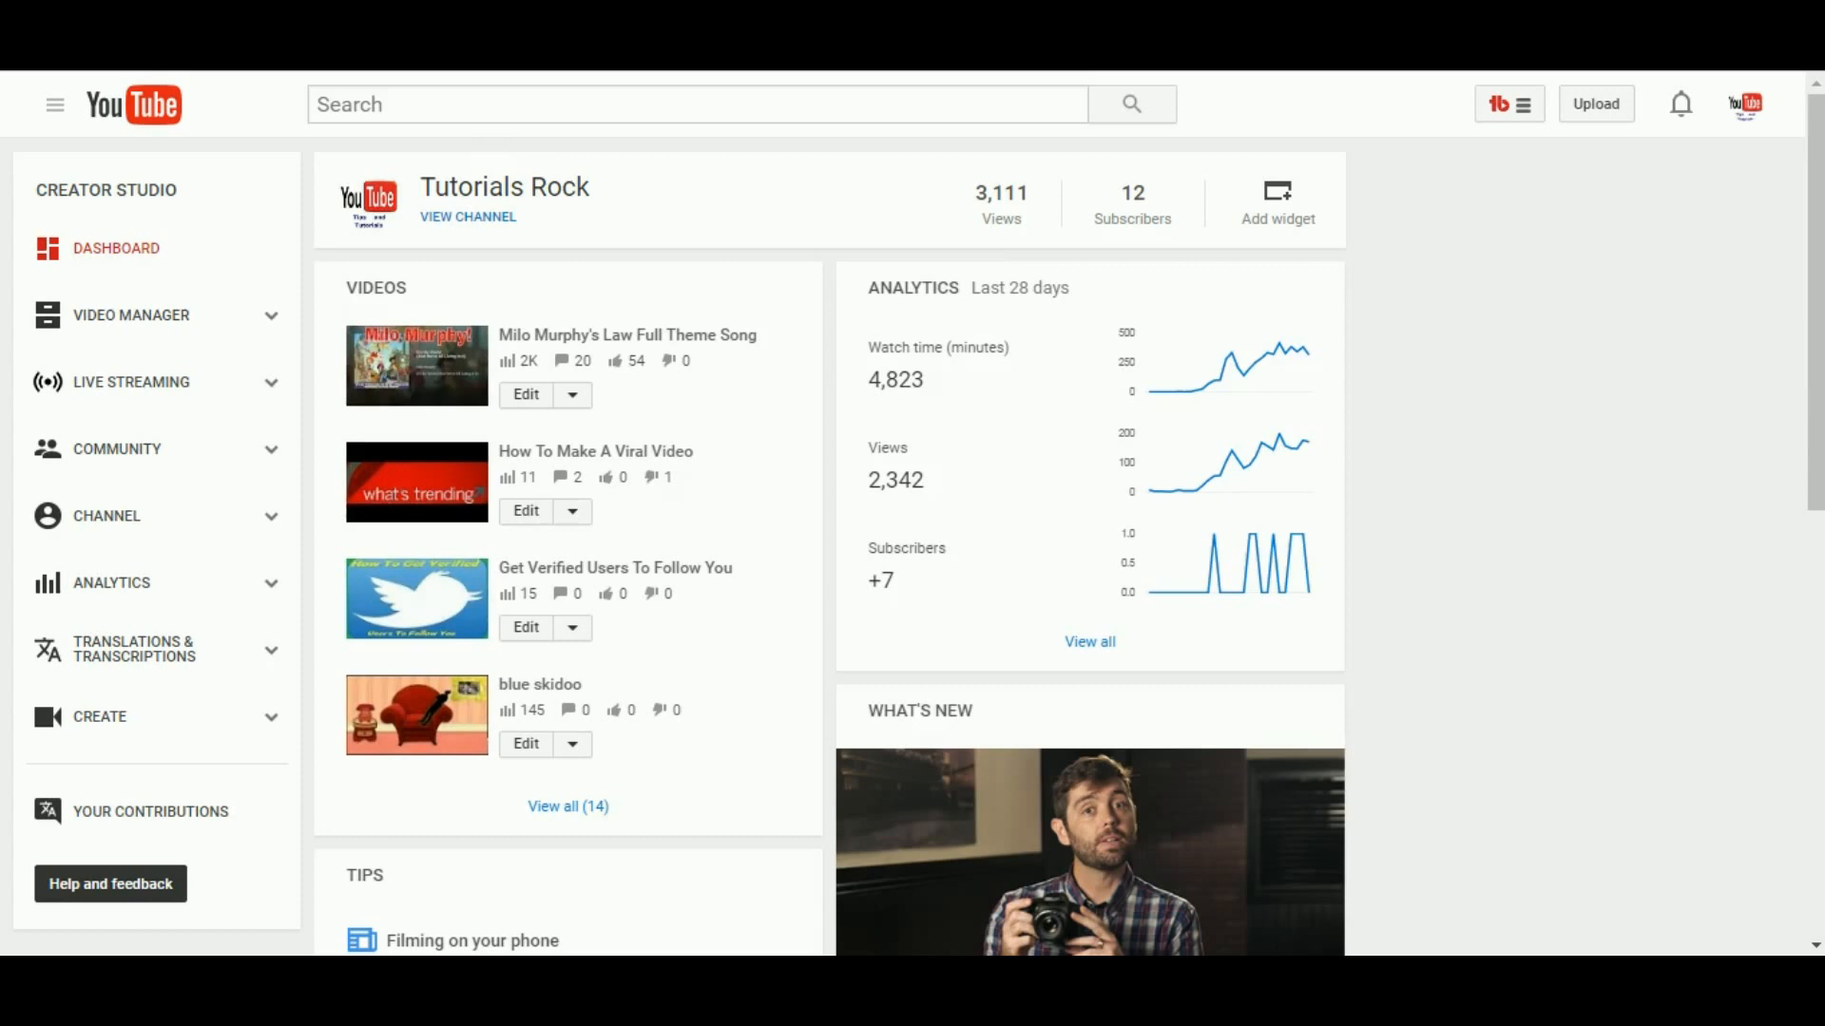
pyautogui.scroll(-4, 913, 513)
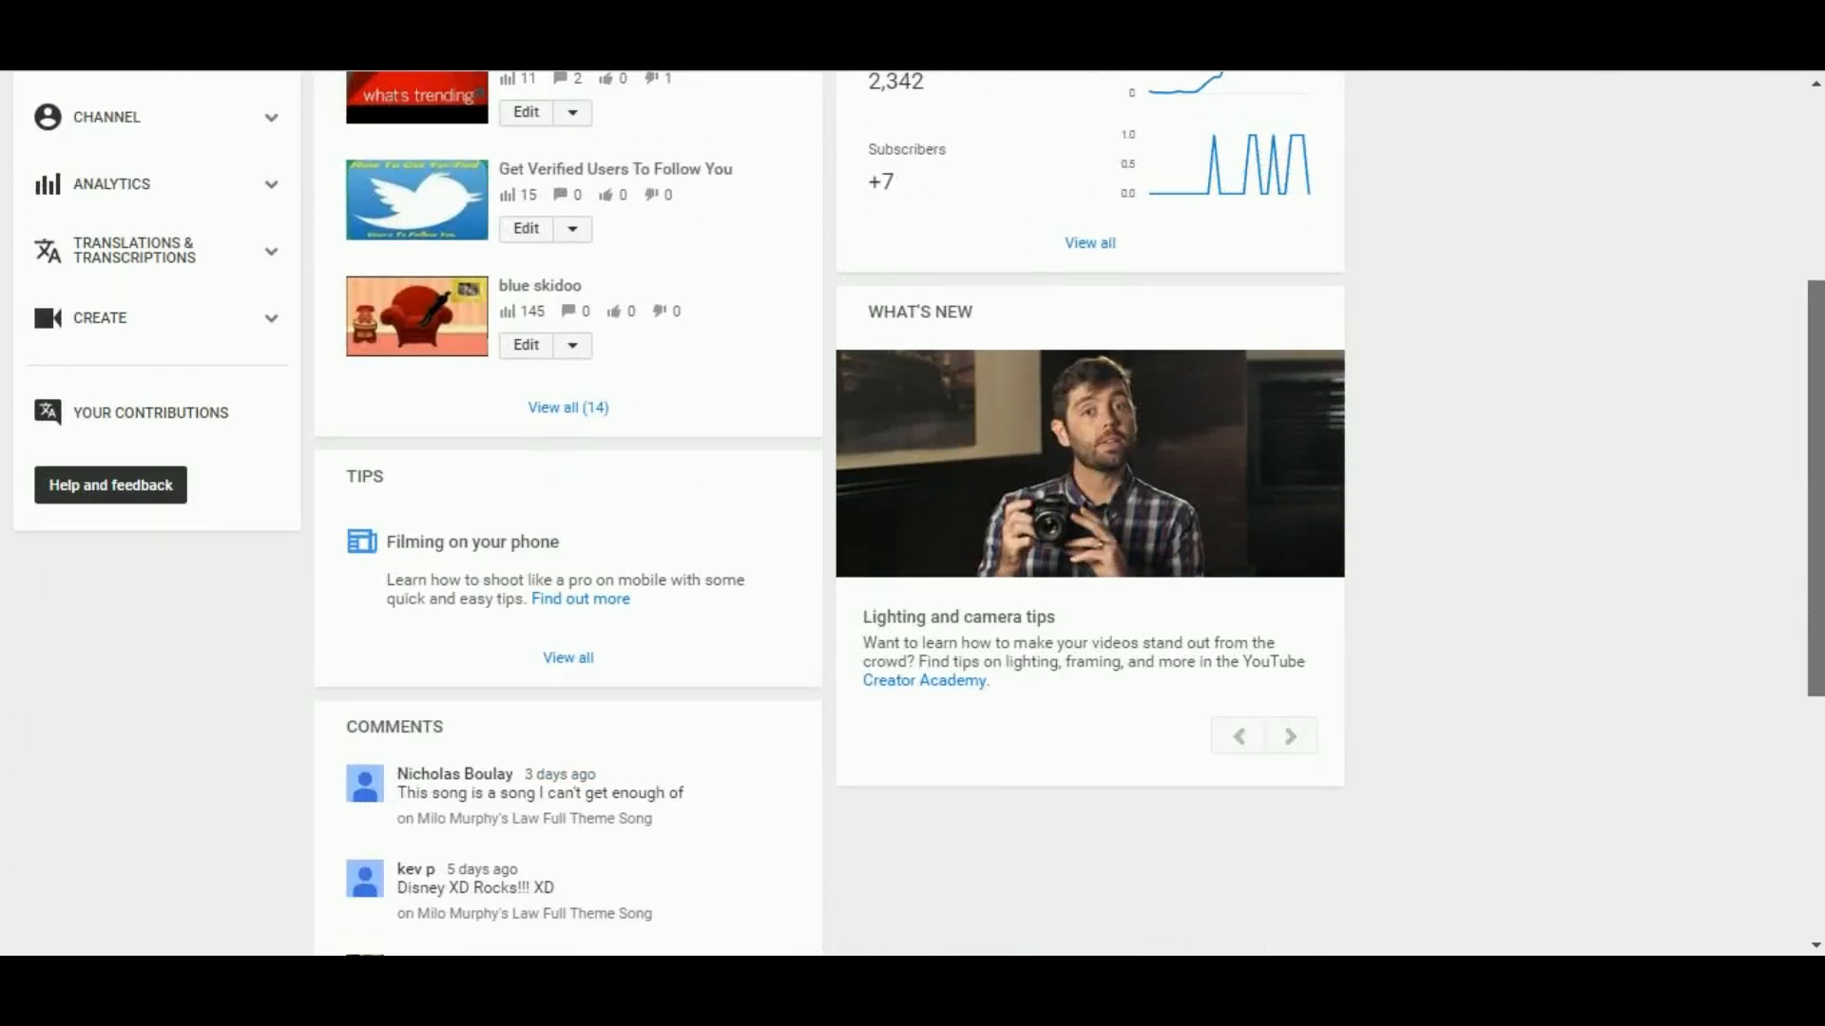
pyautogui.scroll(-1, 912, 514)
pyautogui.scroll(4, 912, 513)
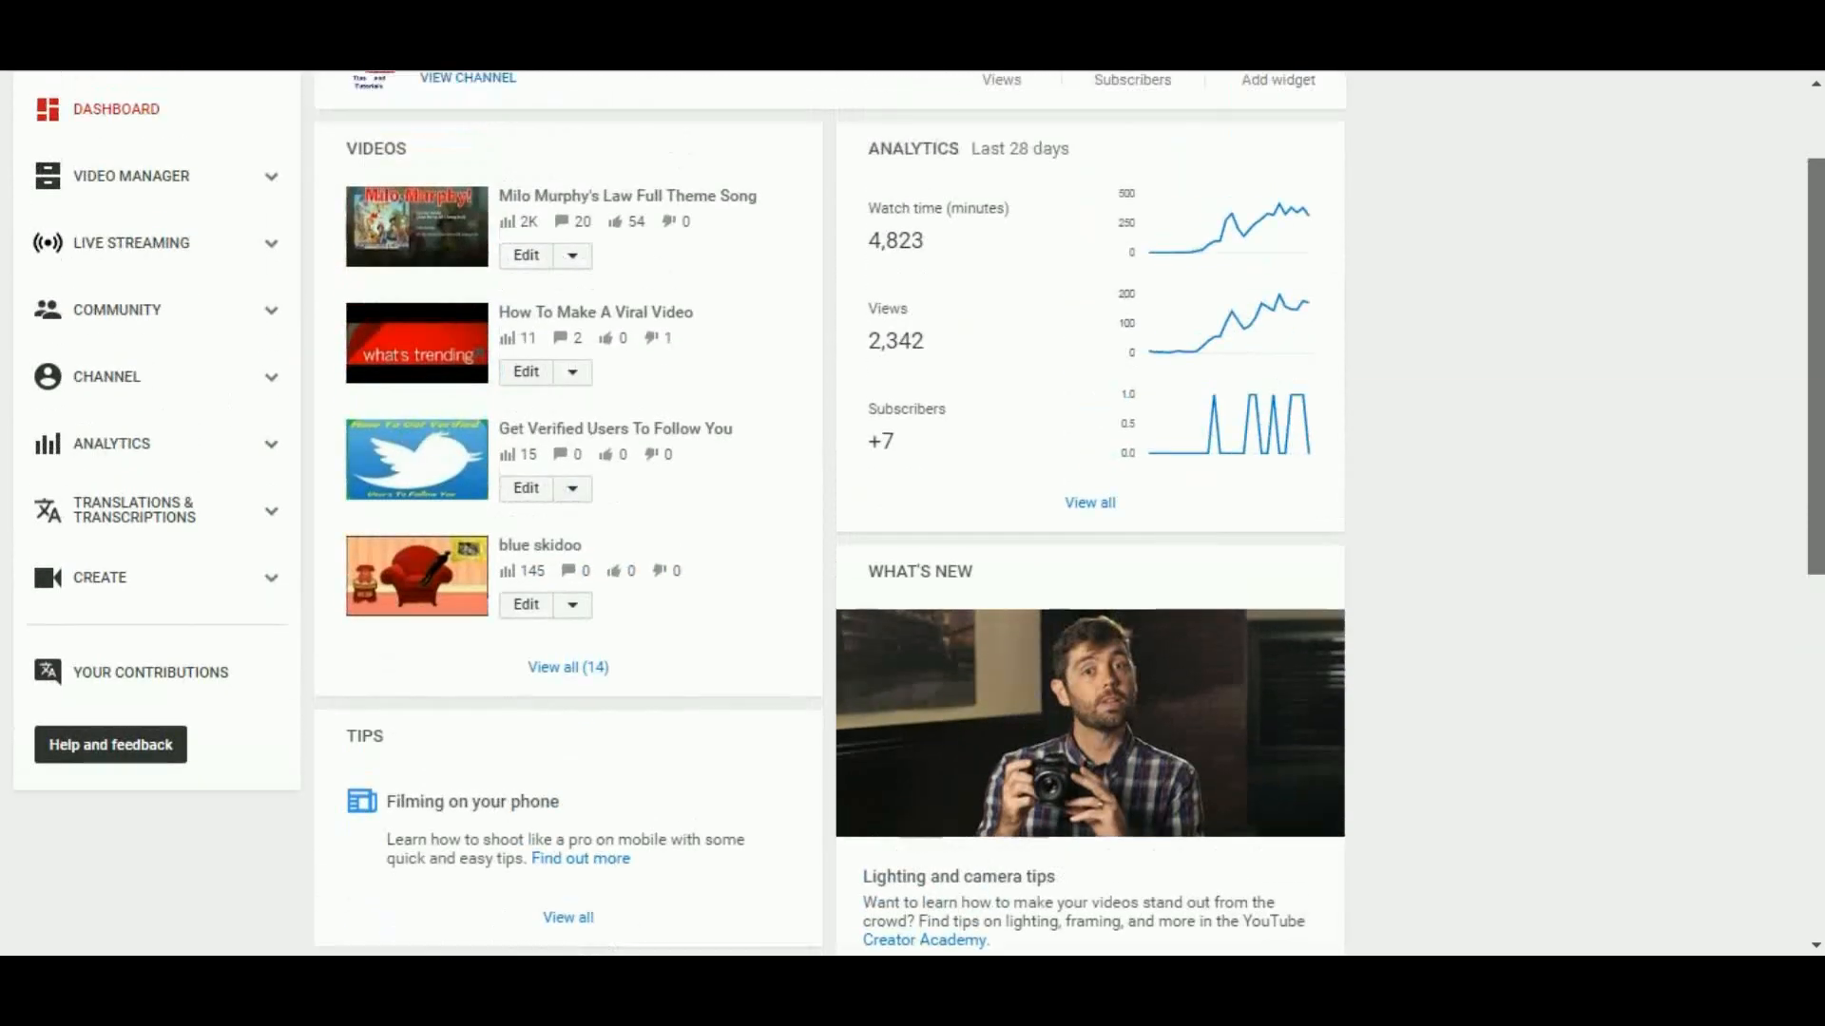
pyautogui.scroll(2, 912, 514)
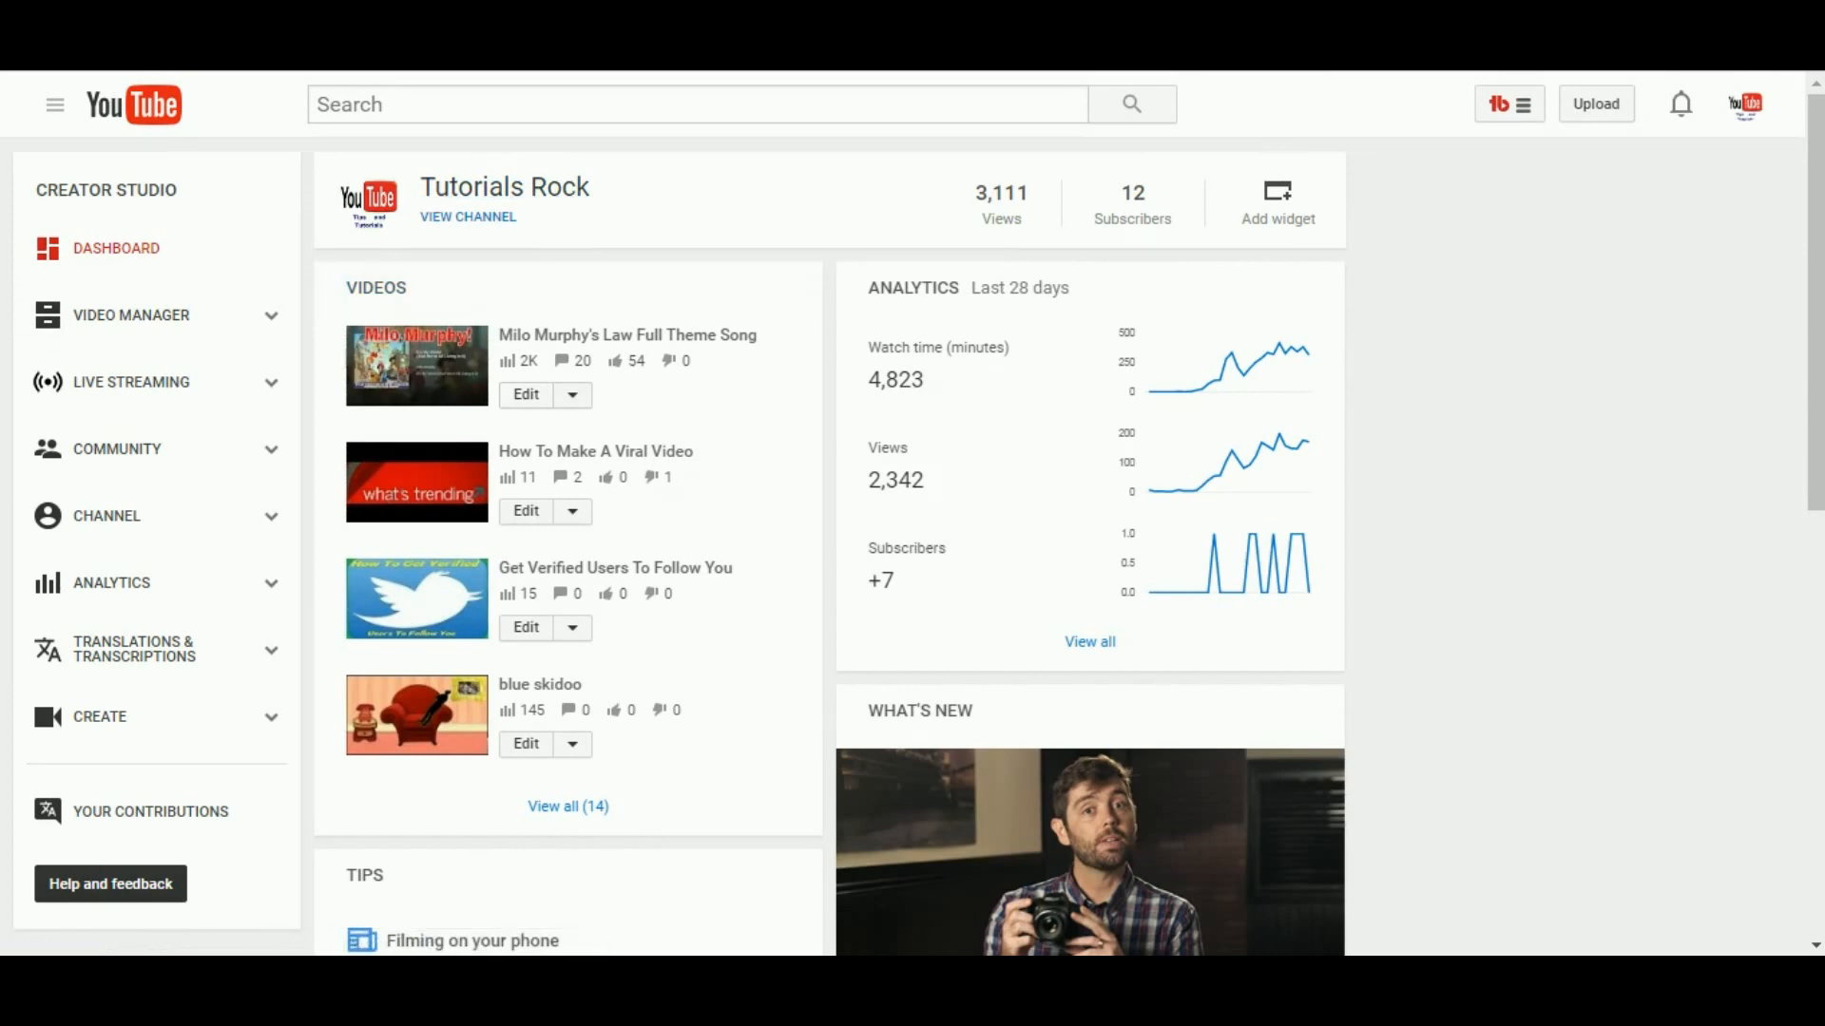
# Step: Go to the My Videos list and open TubeBuddy's Search Rankings for the "Milo Murphy's Law Full Theme Song" video
pyautogui.click(1509, 104)
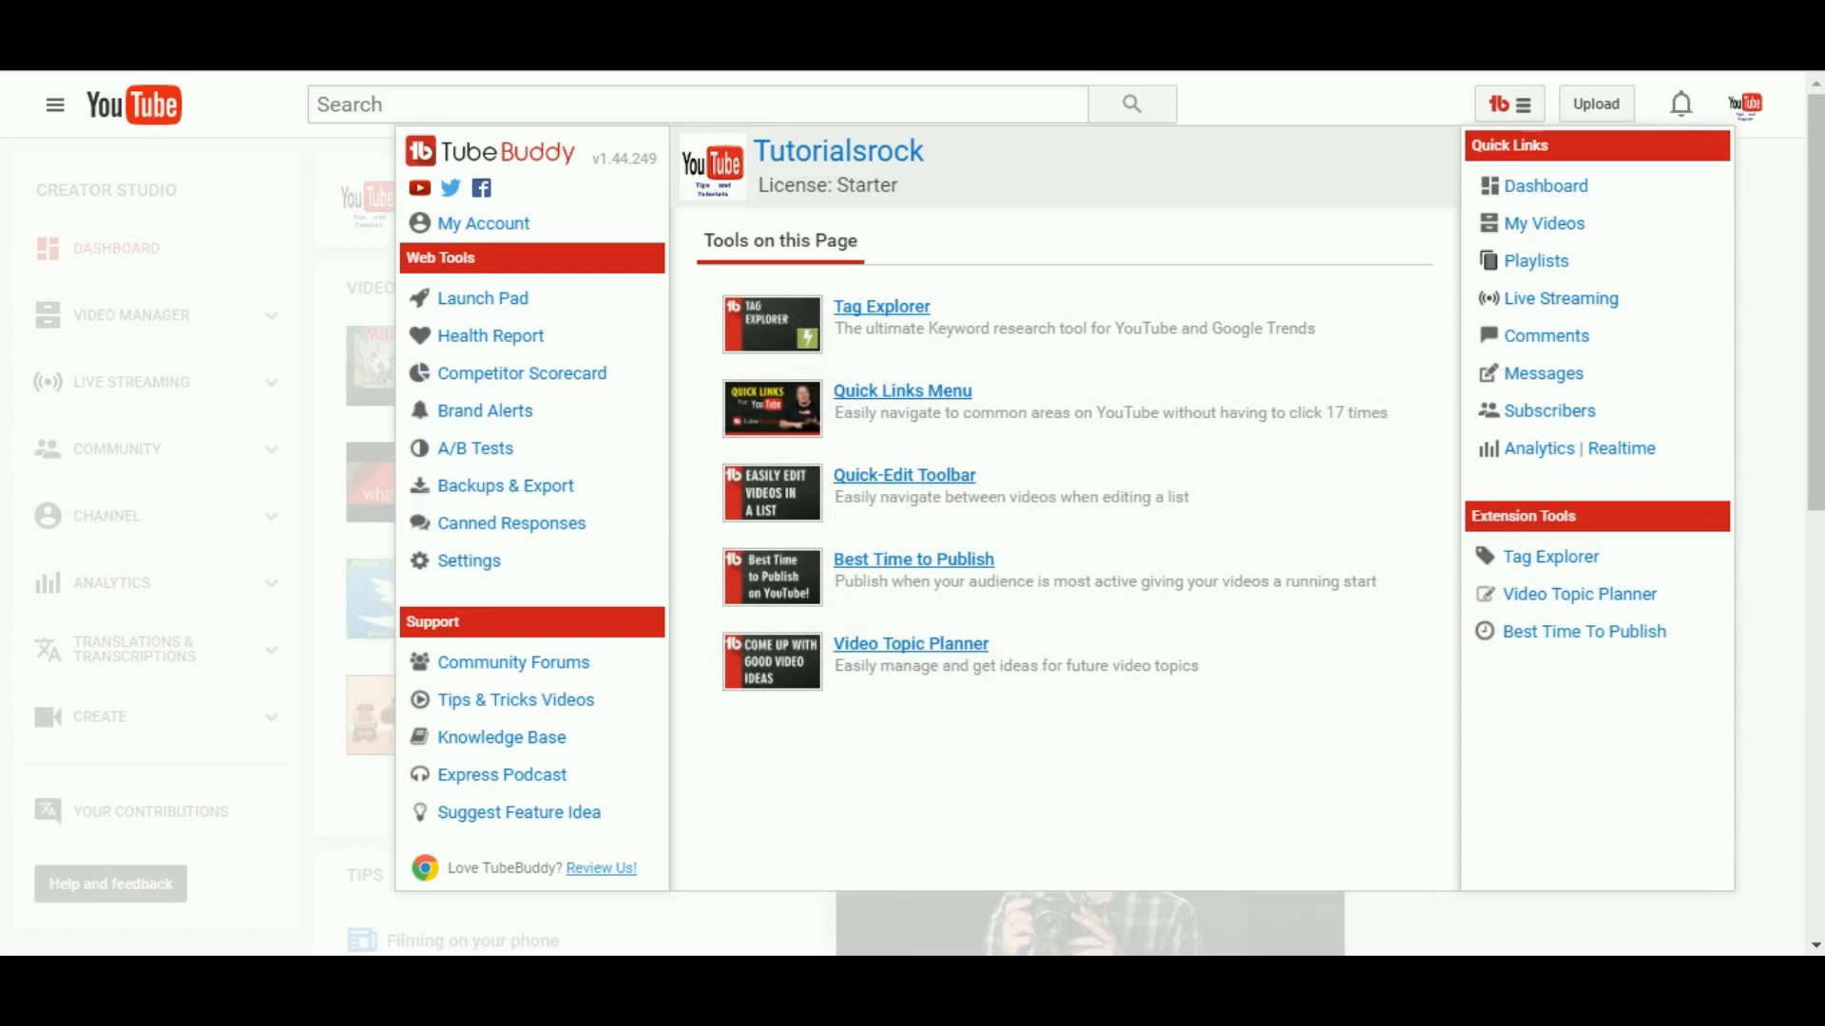
pyautogui.click(1545, 224)
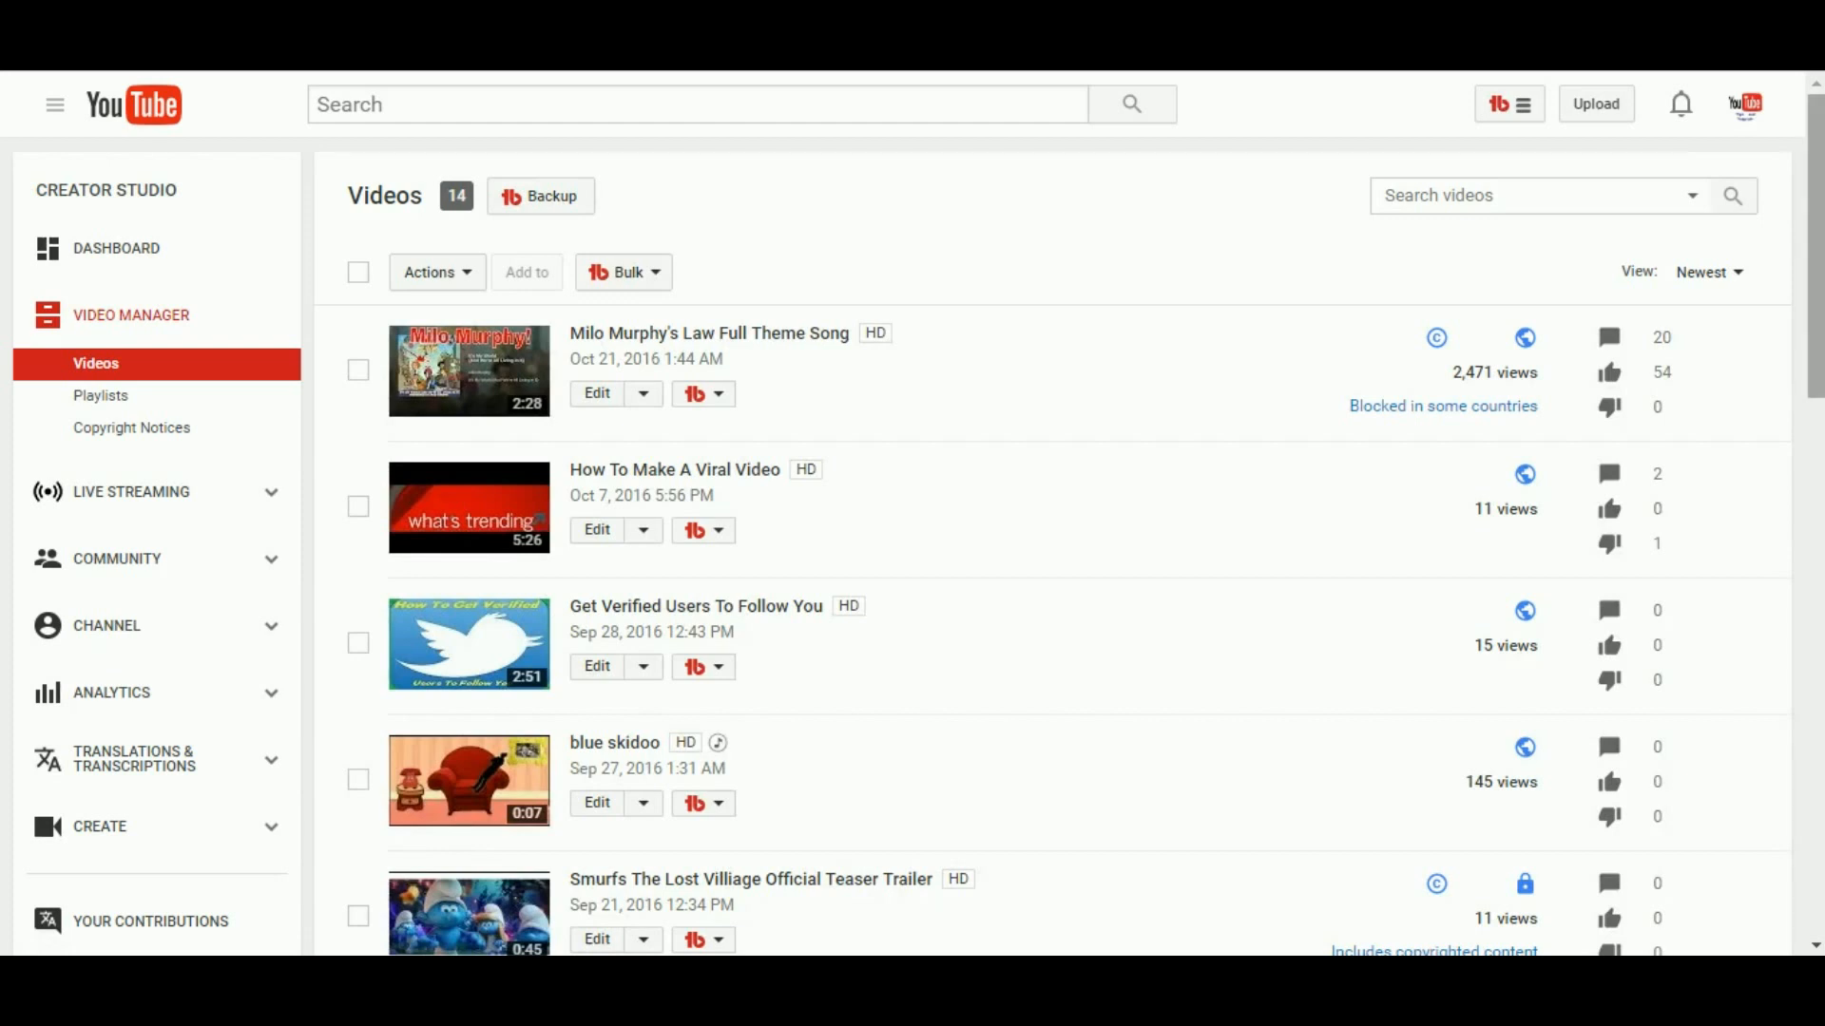
pyautogui.scroll(-1, 913, 513)
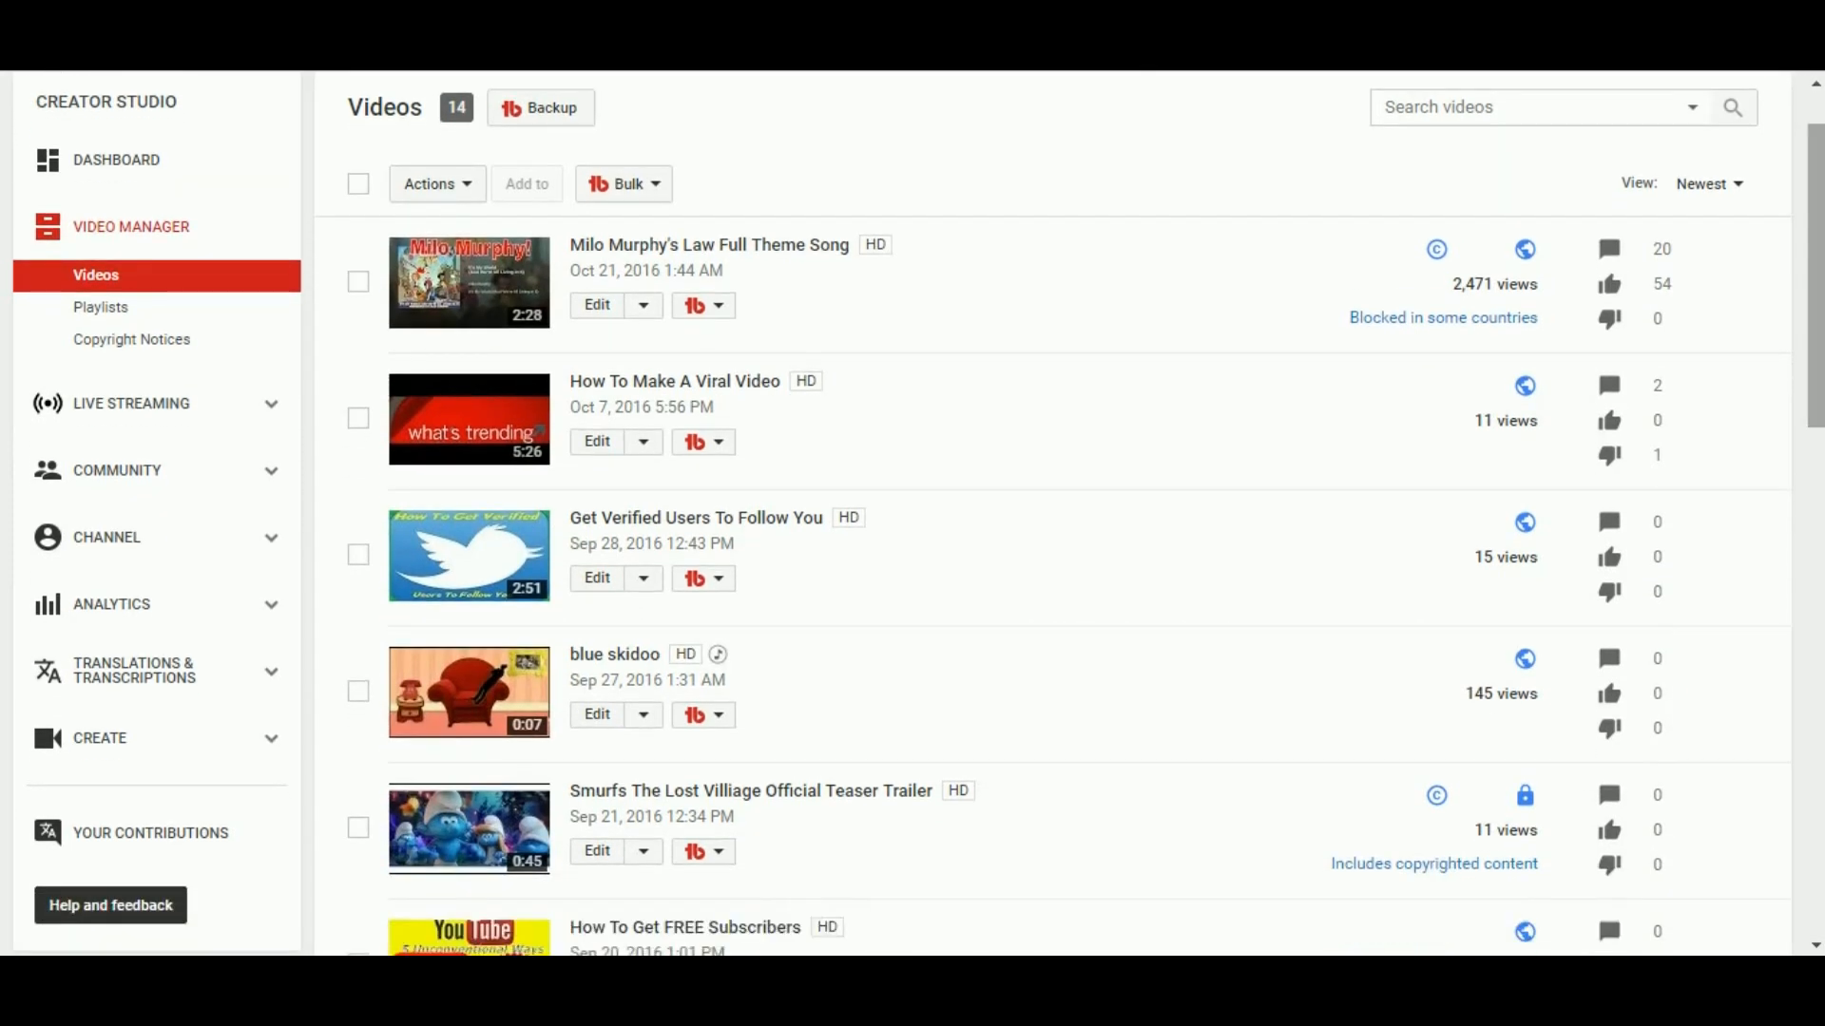
pyautogui.moveTo(1816, 276); pyautogui.dragTo(1816, 280)
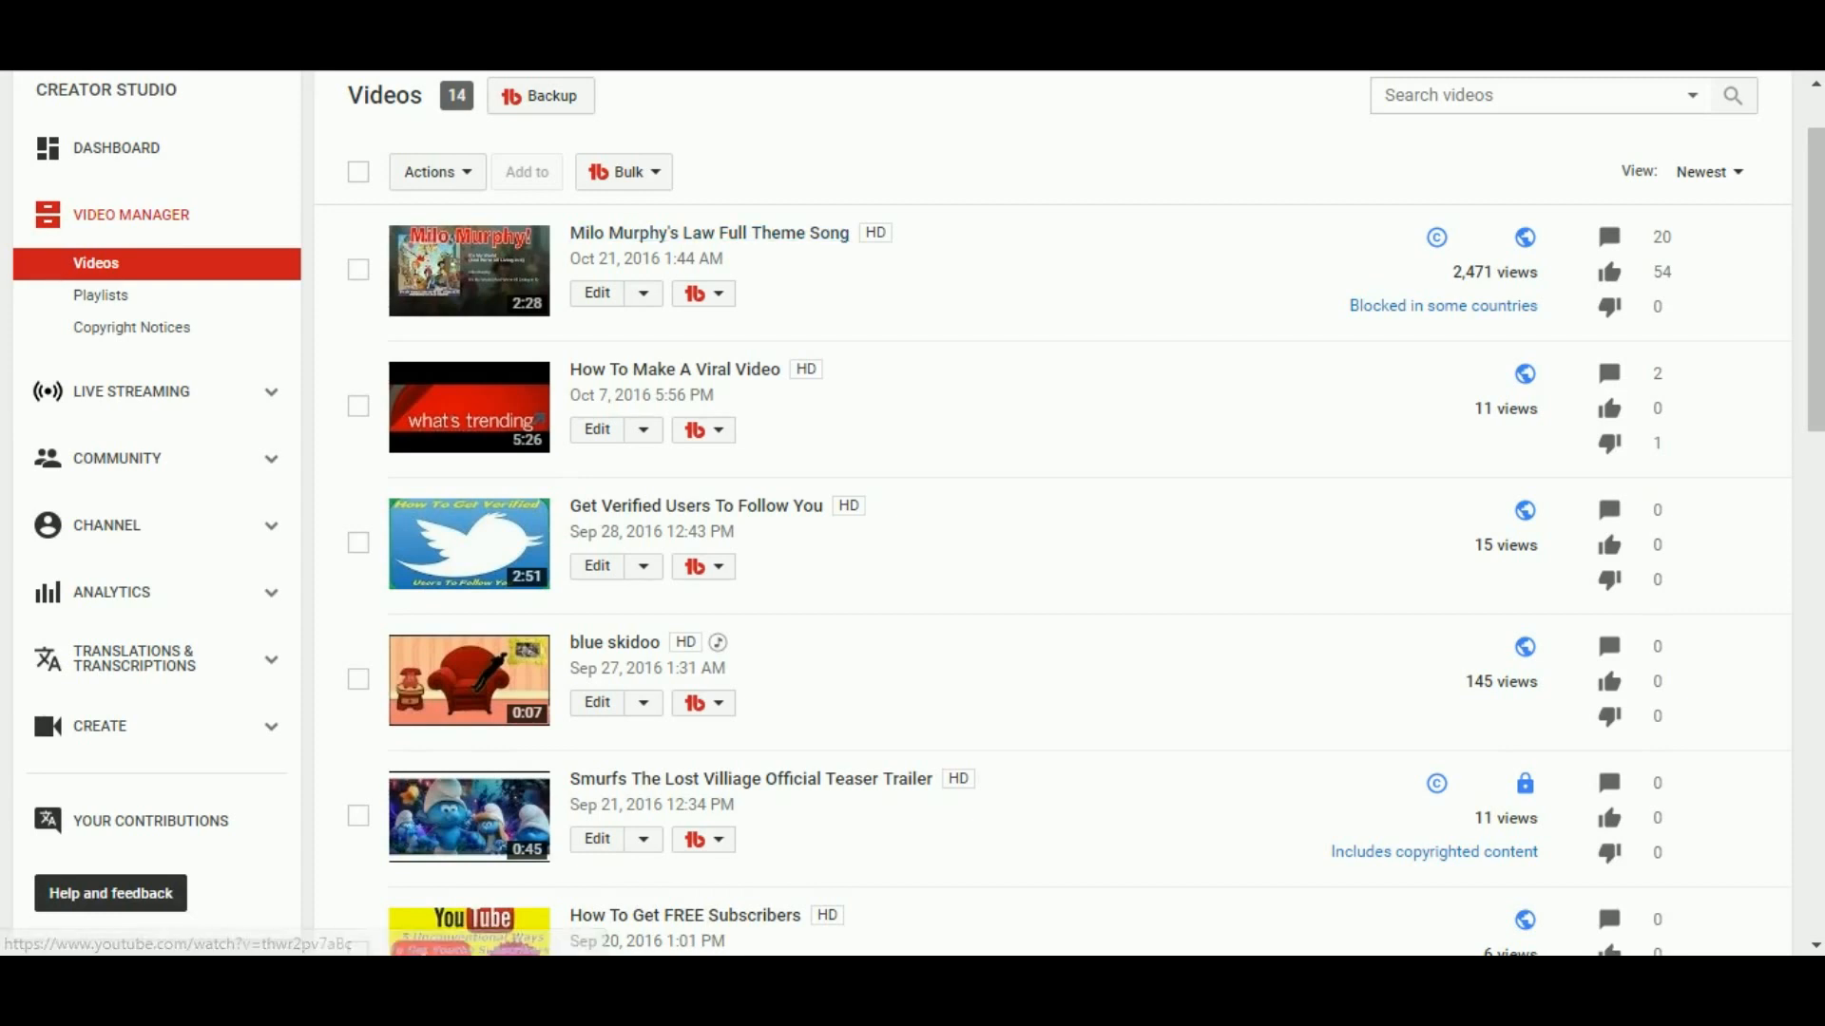
pyautogui.click(703, 293)
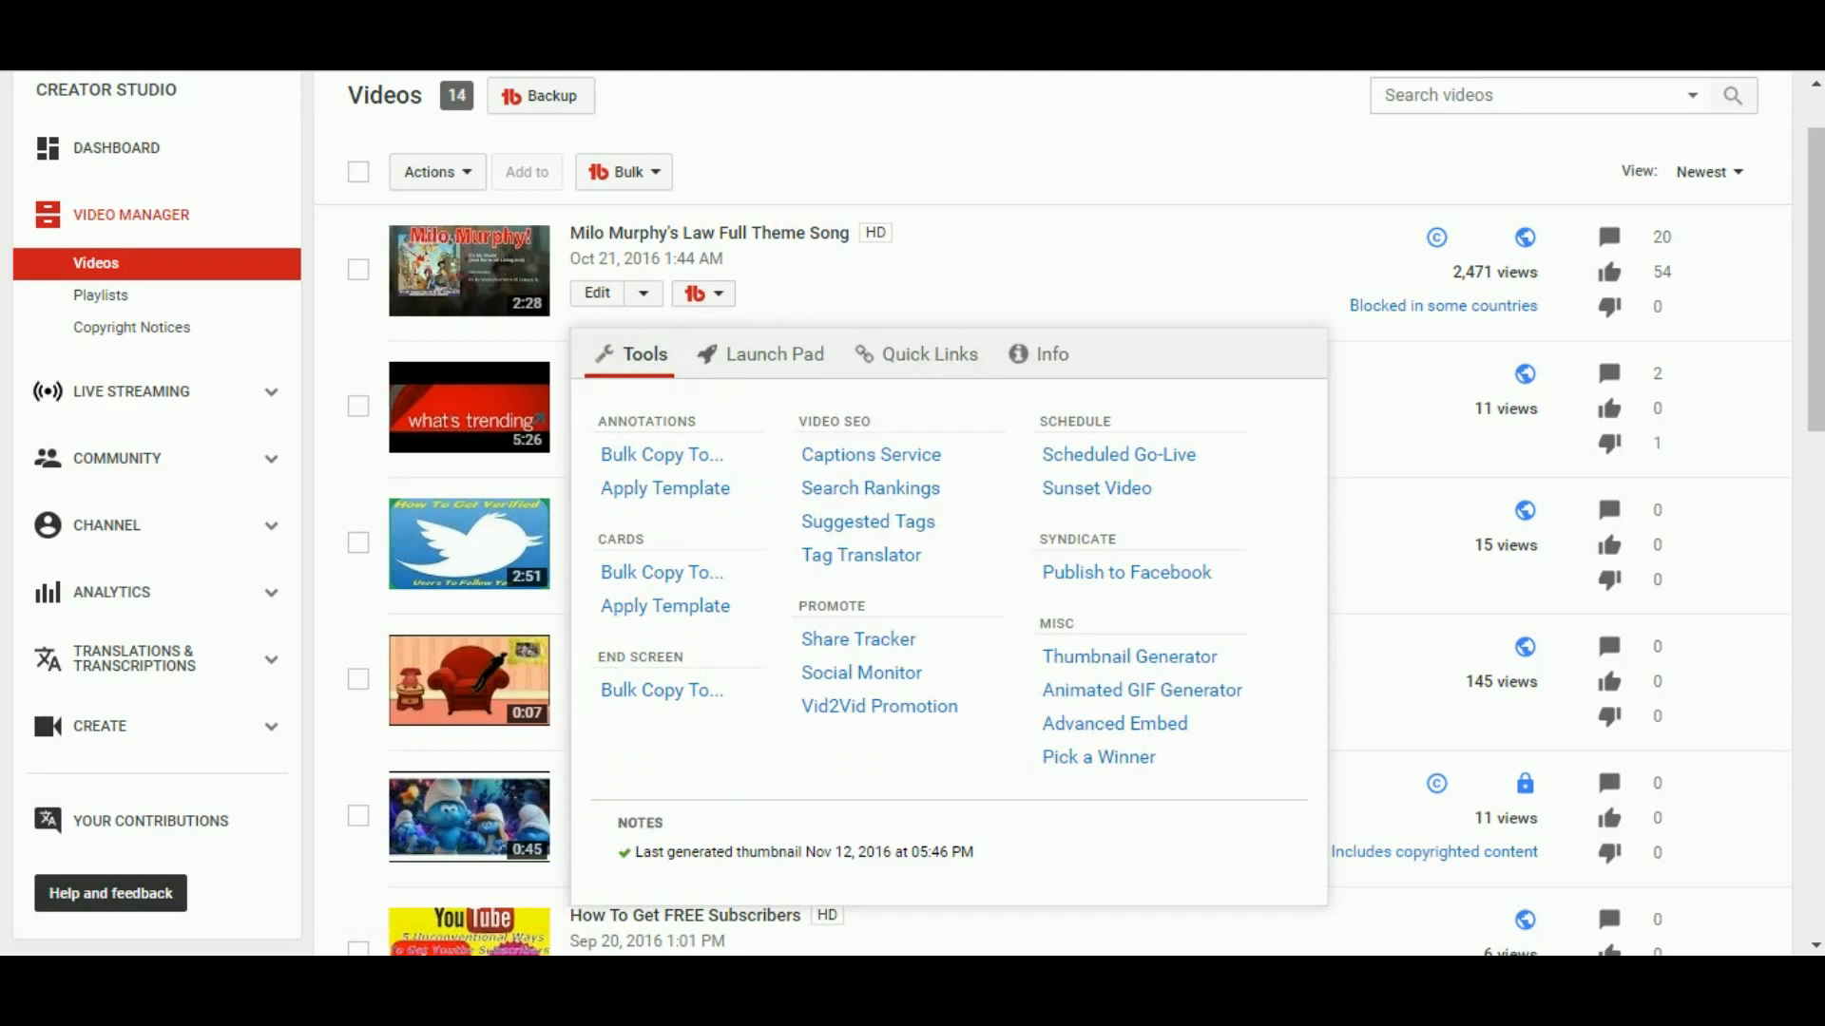
pyautogui.click(870, 489)
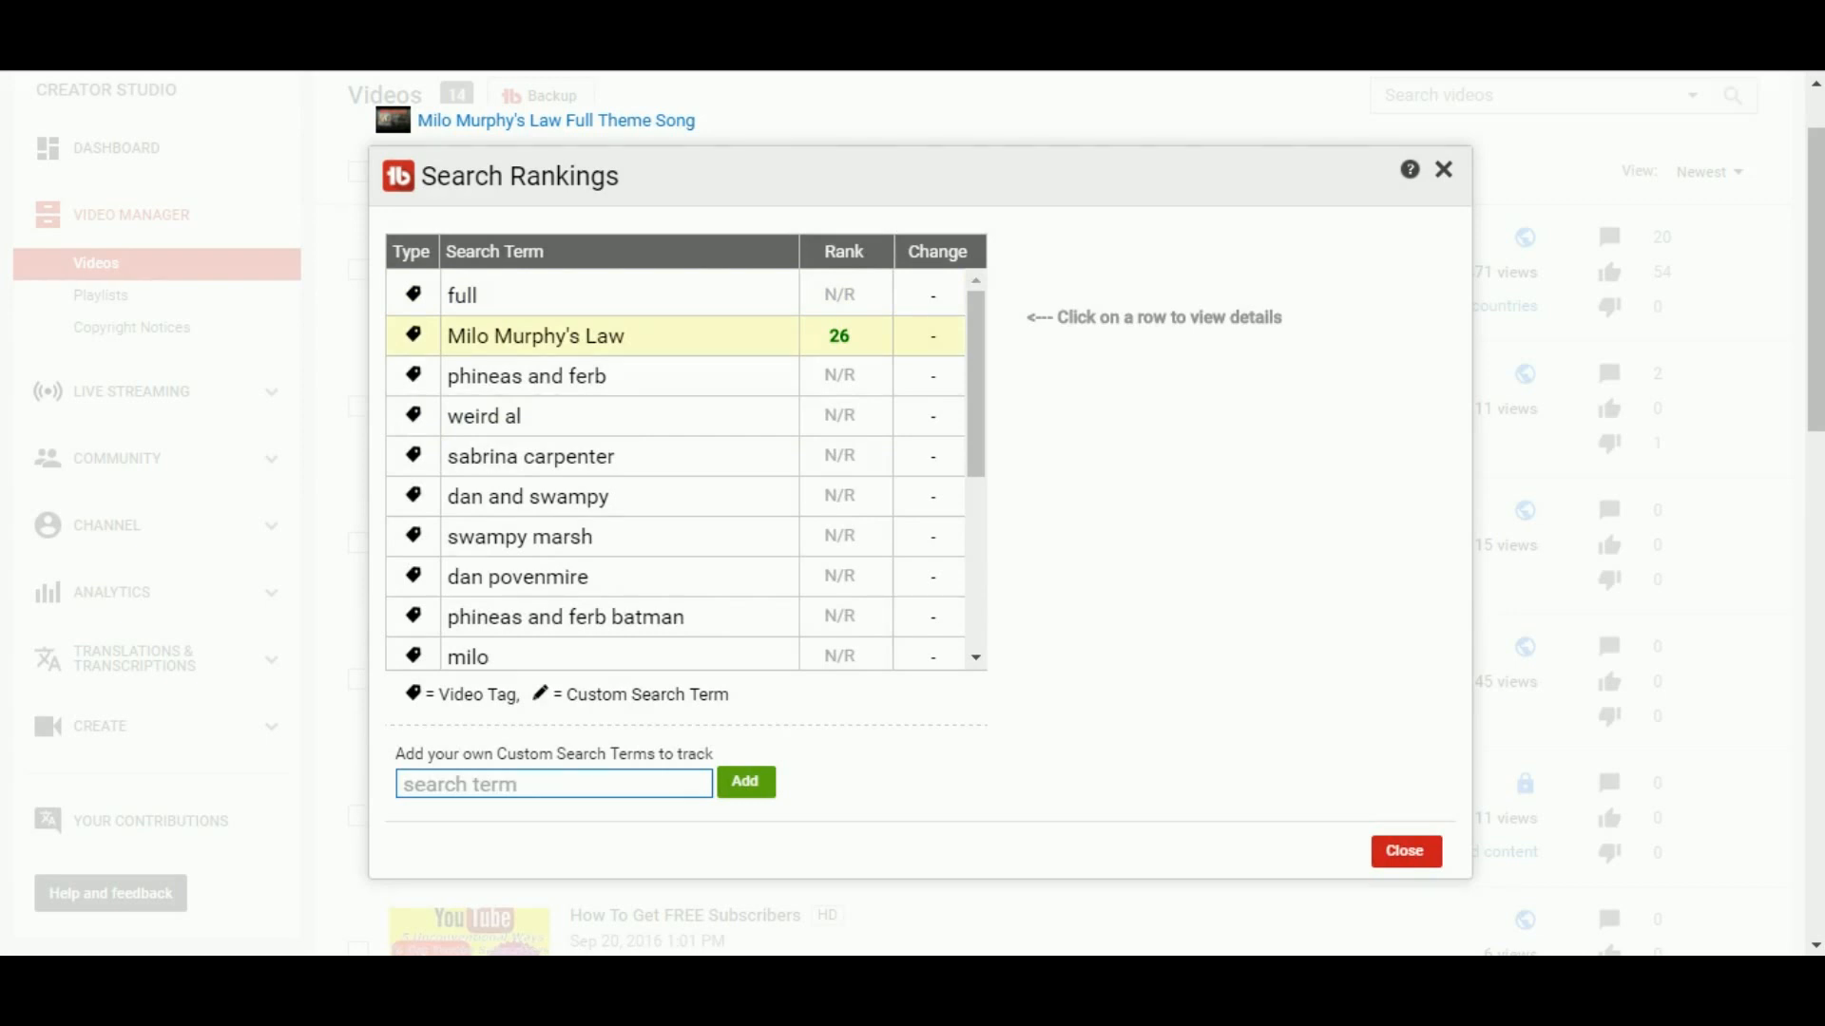
# Step: Examine the ranking details of the video's tags, including "full", "phineas and ferb" and the Milo Murphy terms
pyautogui.click(570, 295)
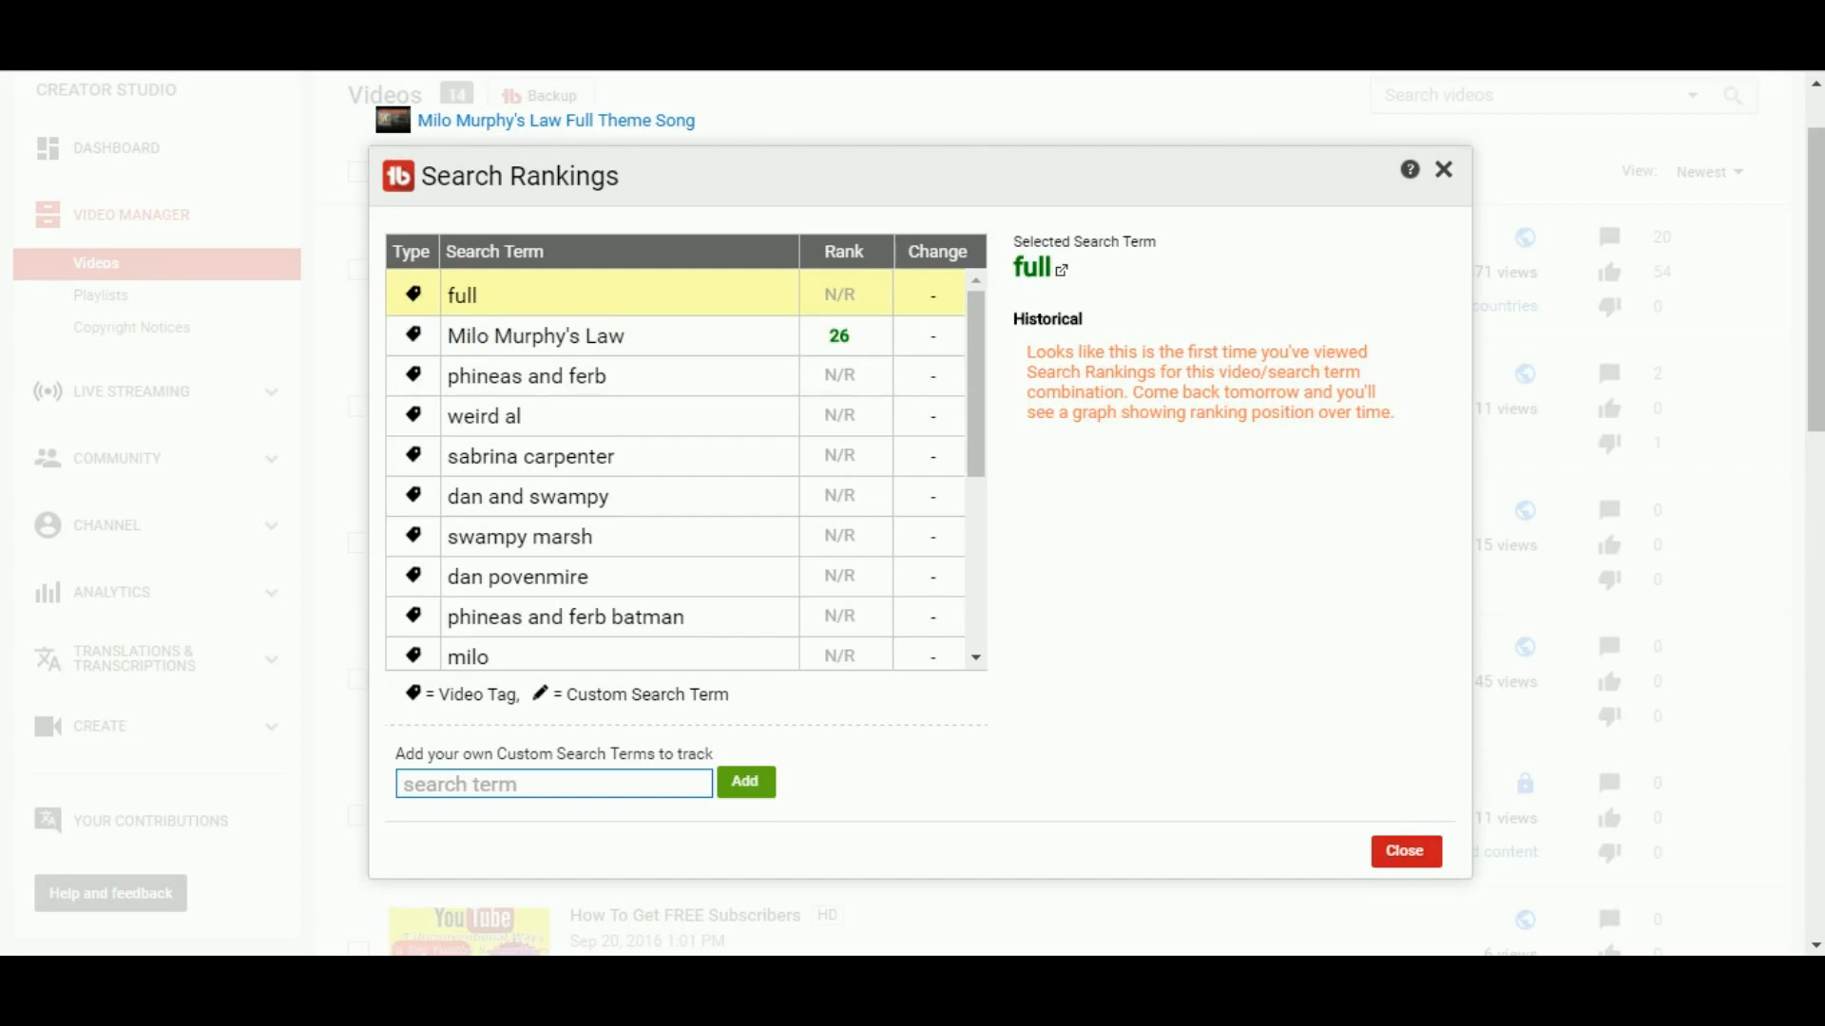
pyautogui.click(608, 337)
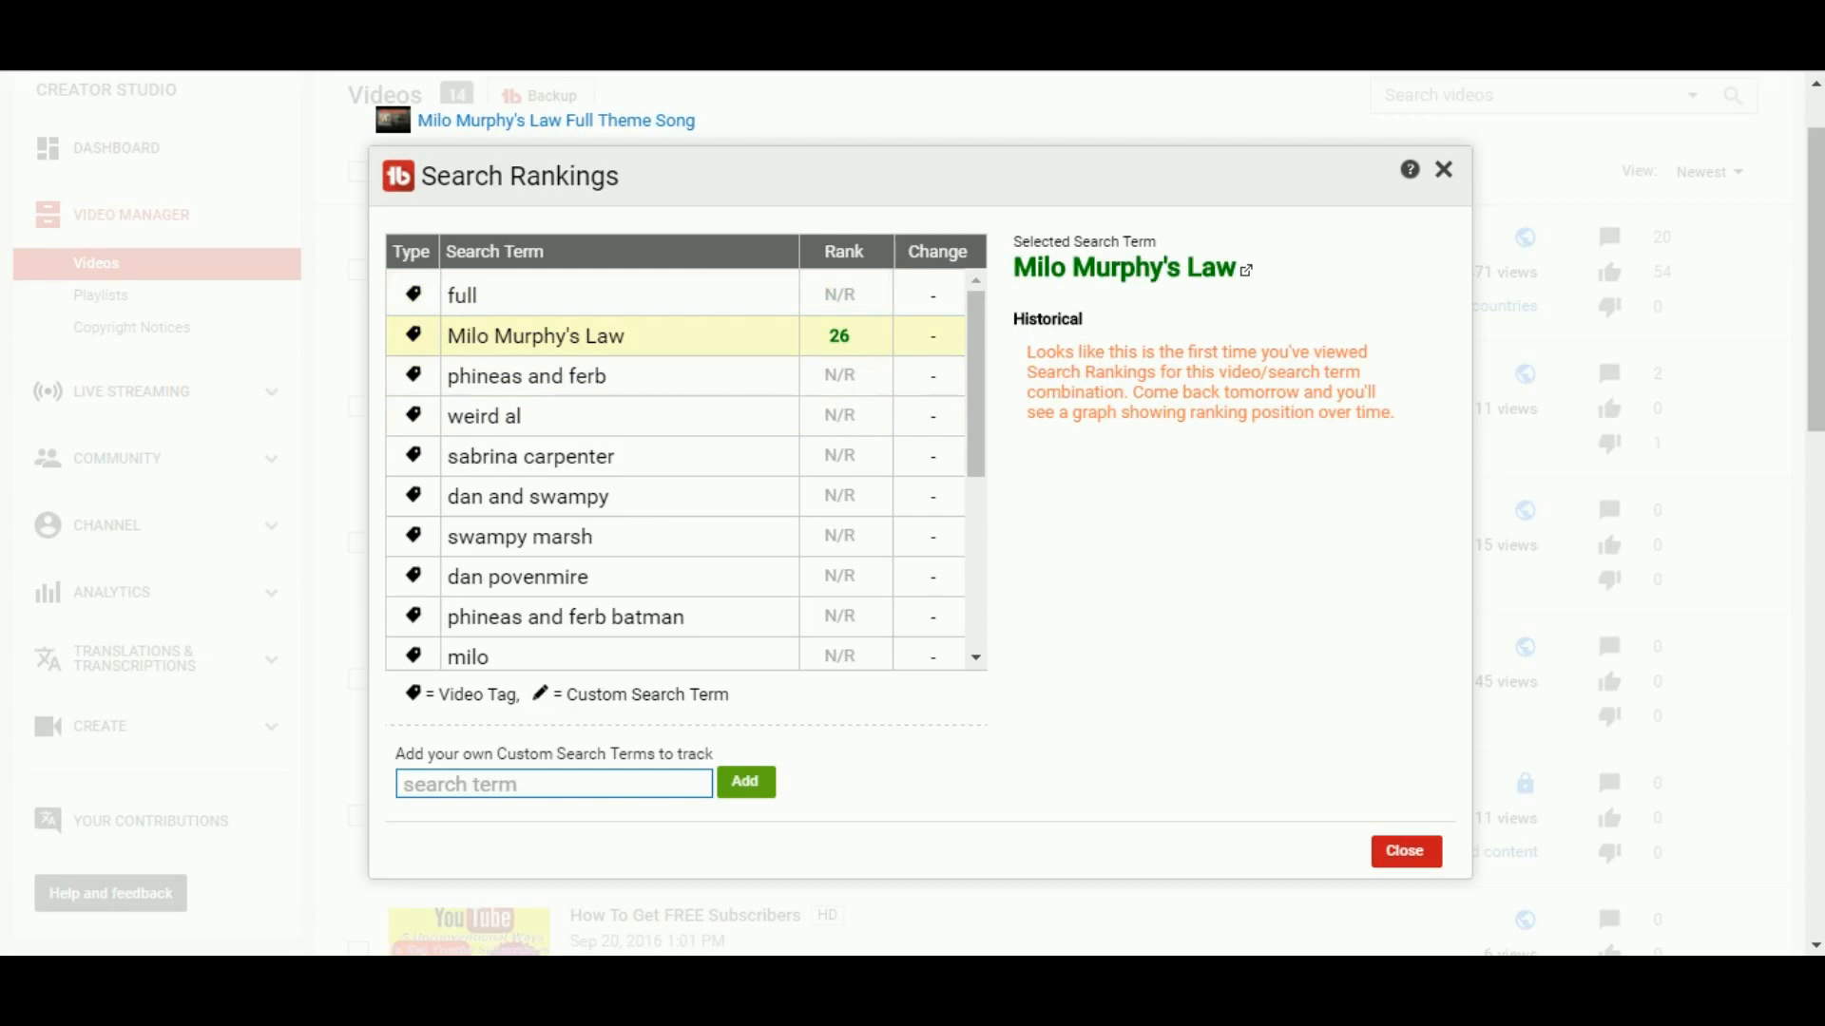
pyautogui.click(570, 376)
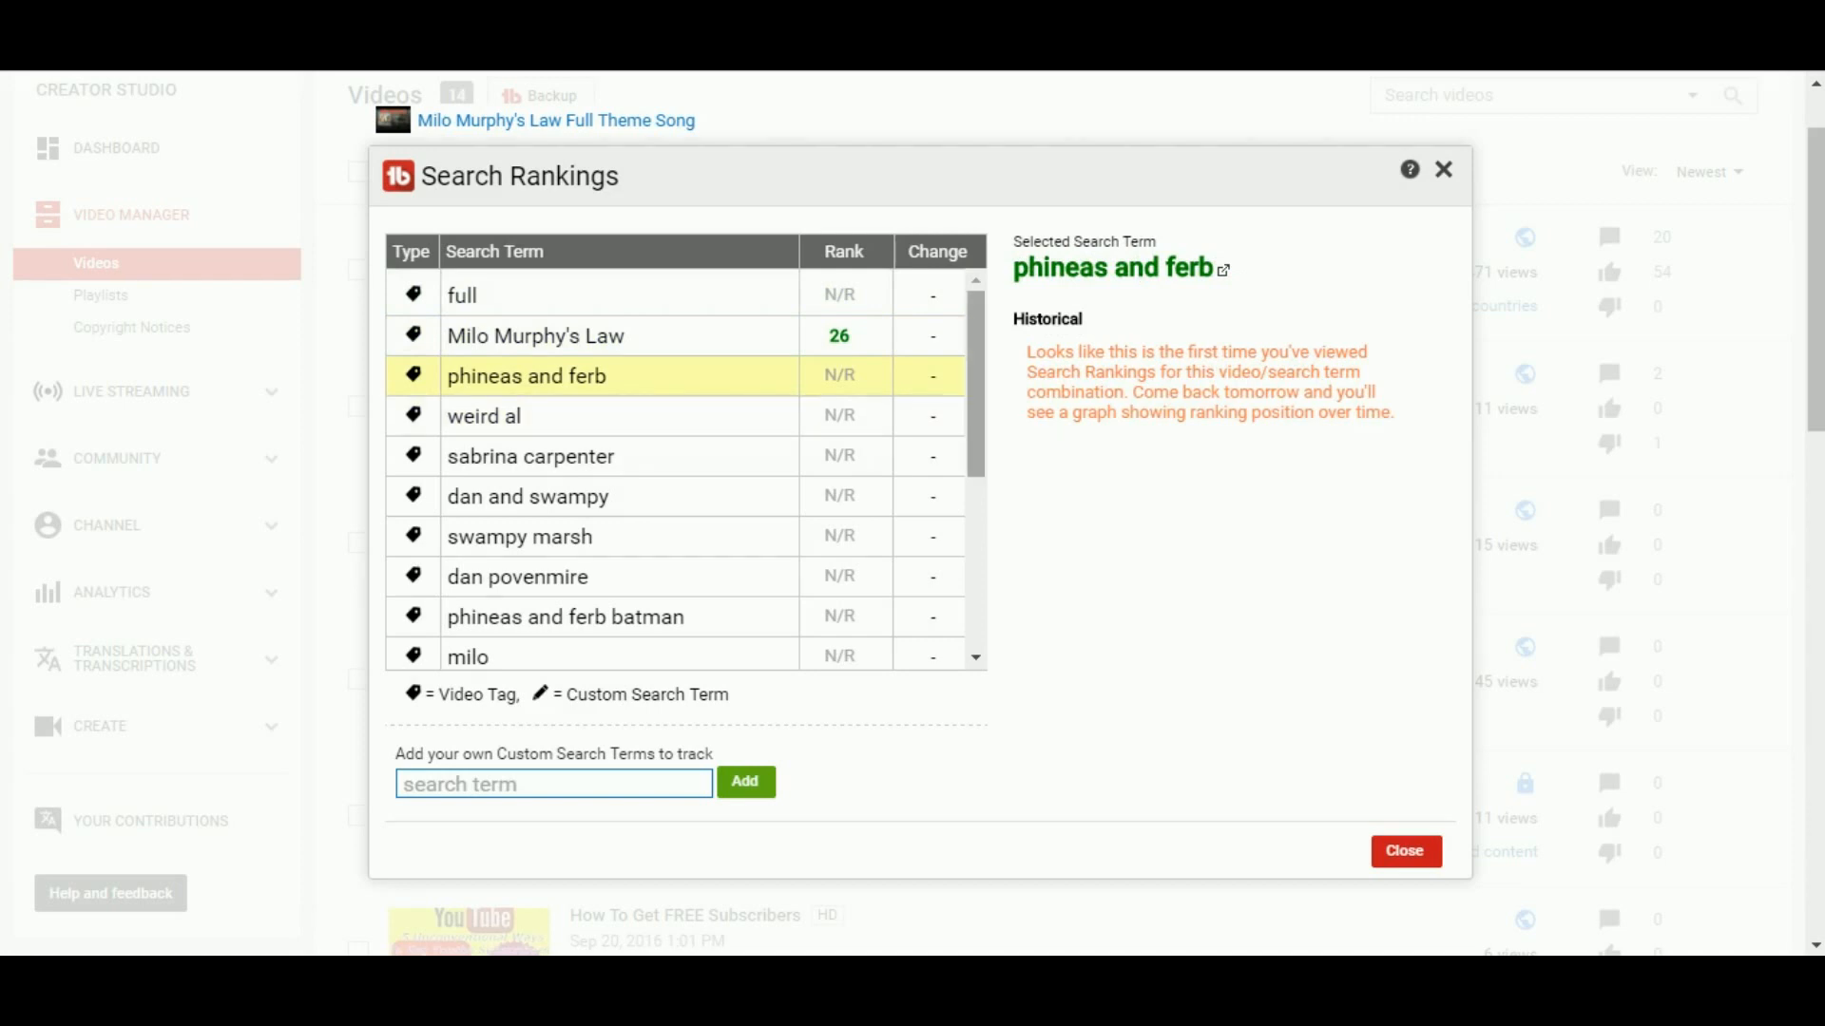
pyautogui.scroll(-4, 608, 415)
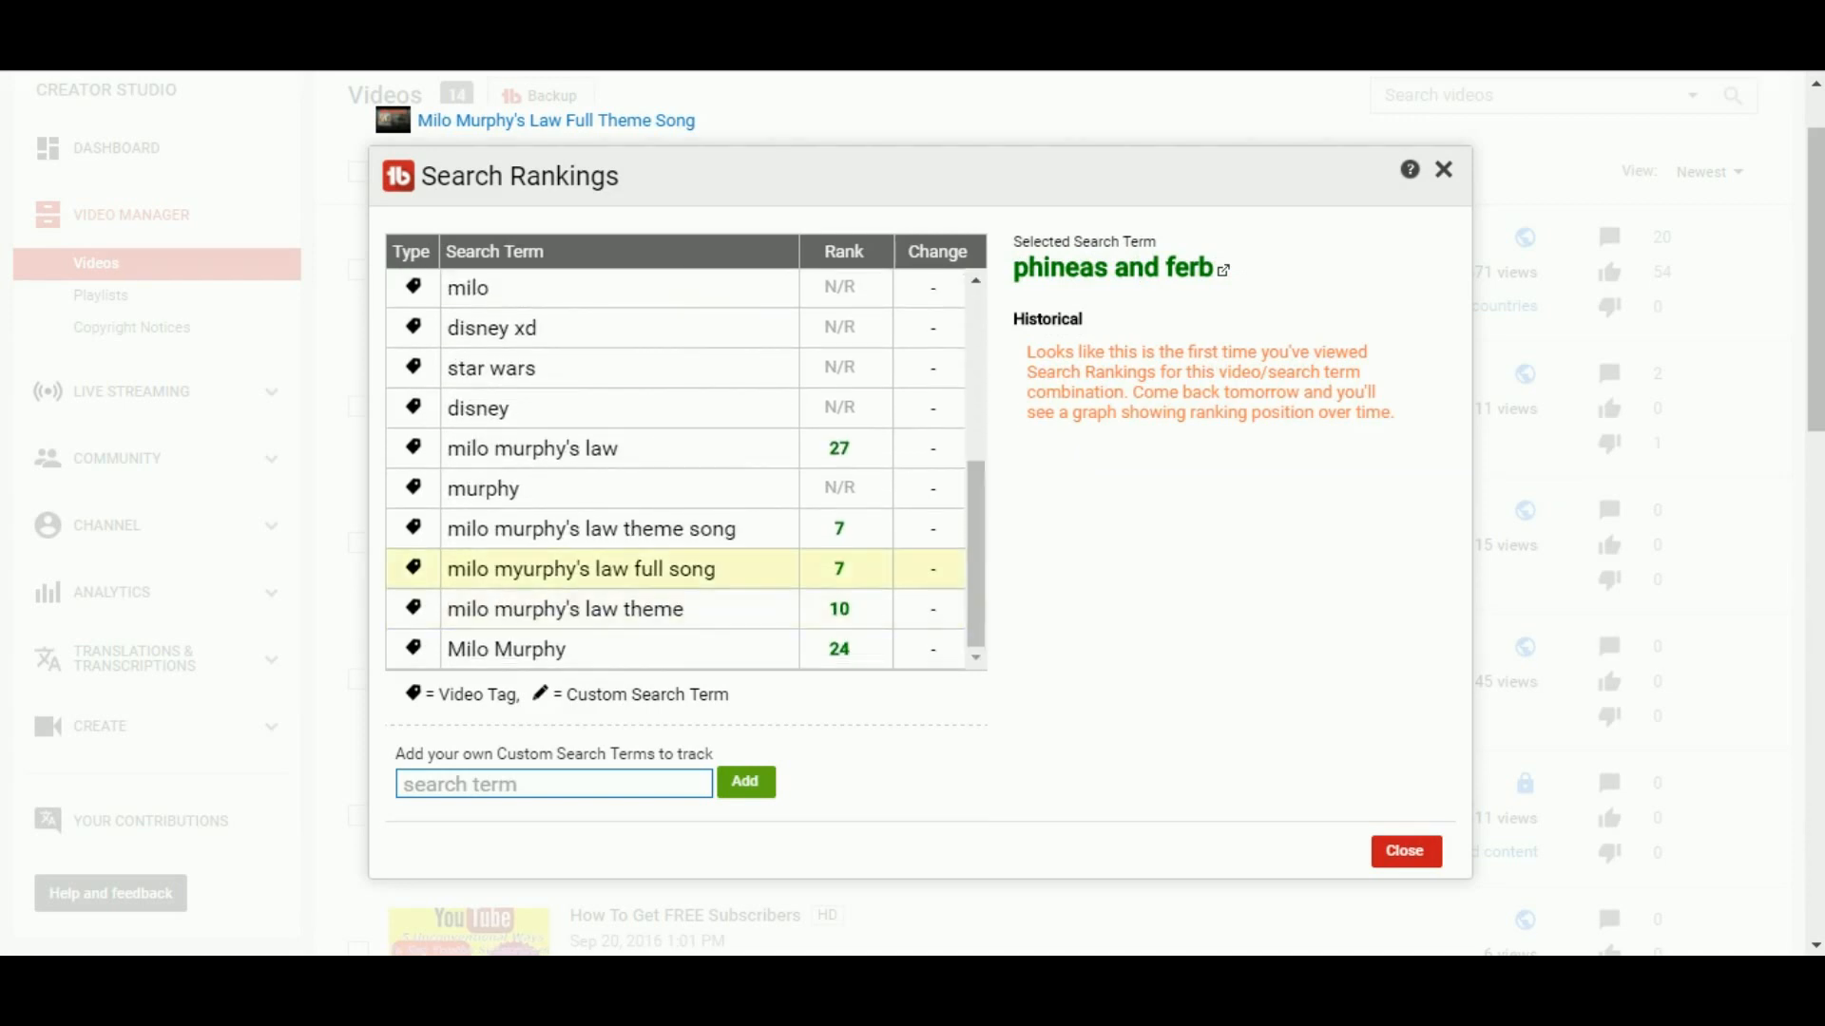
pyautogui.click(570, 448)
pyautogui.click(570, 529)
pyautogui.click(571, 568)
pyautogui.click(571, 609)
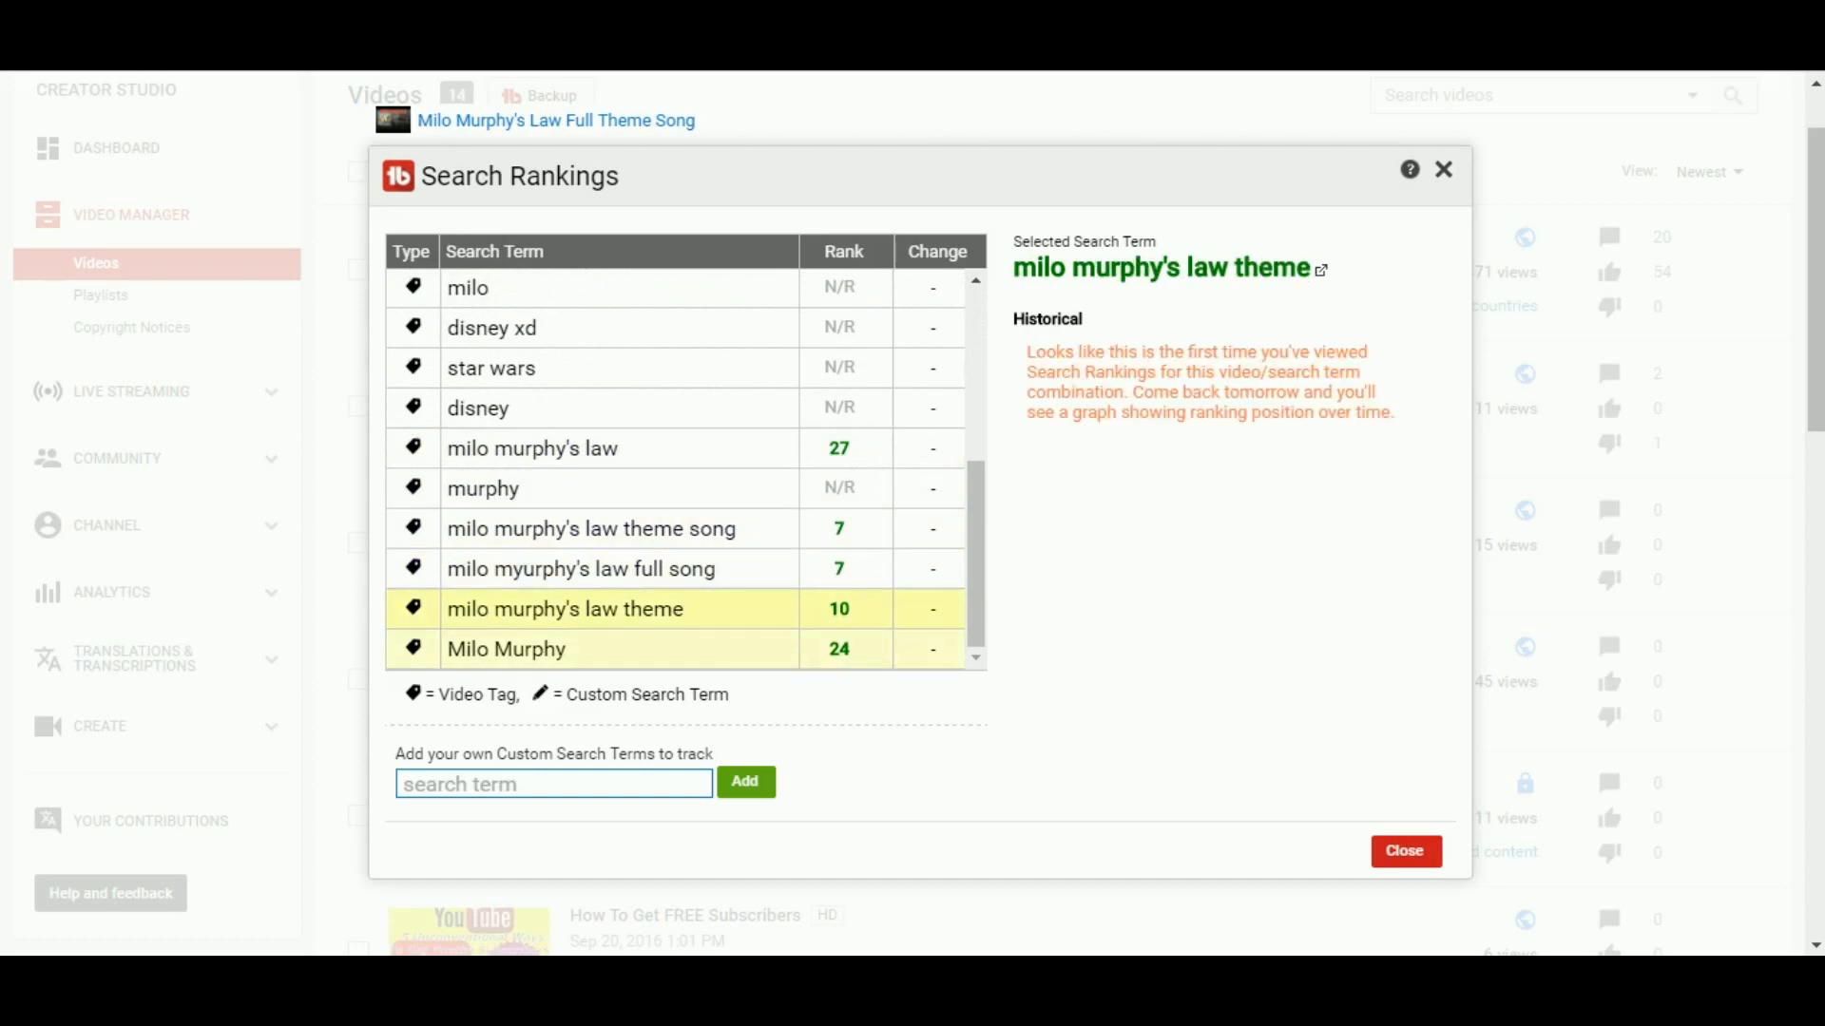
pyautogui.click(570, 649)
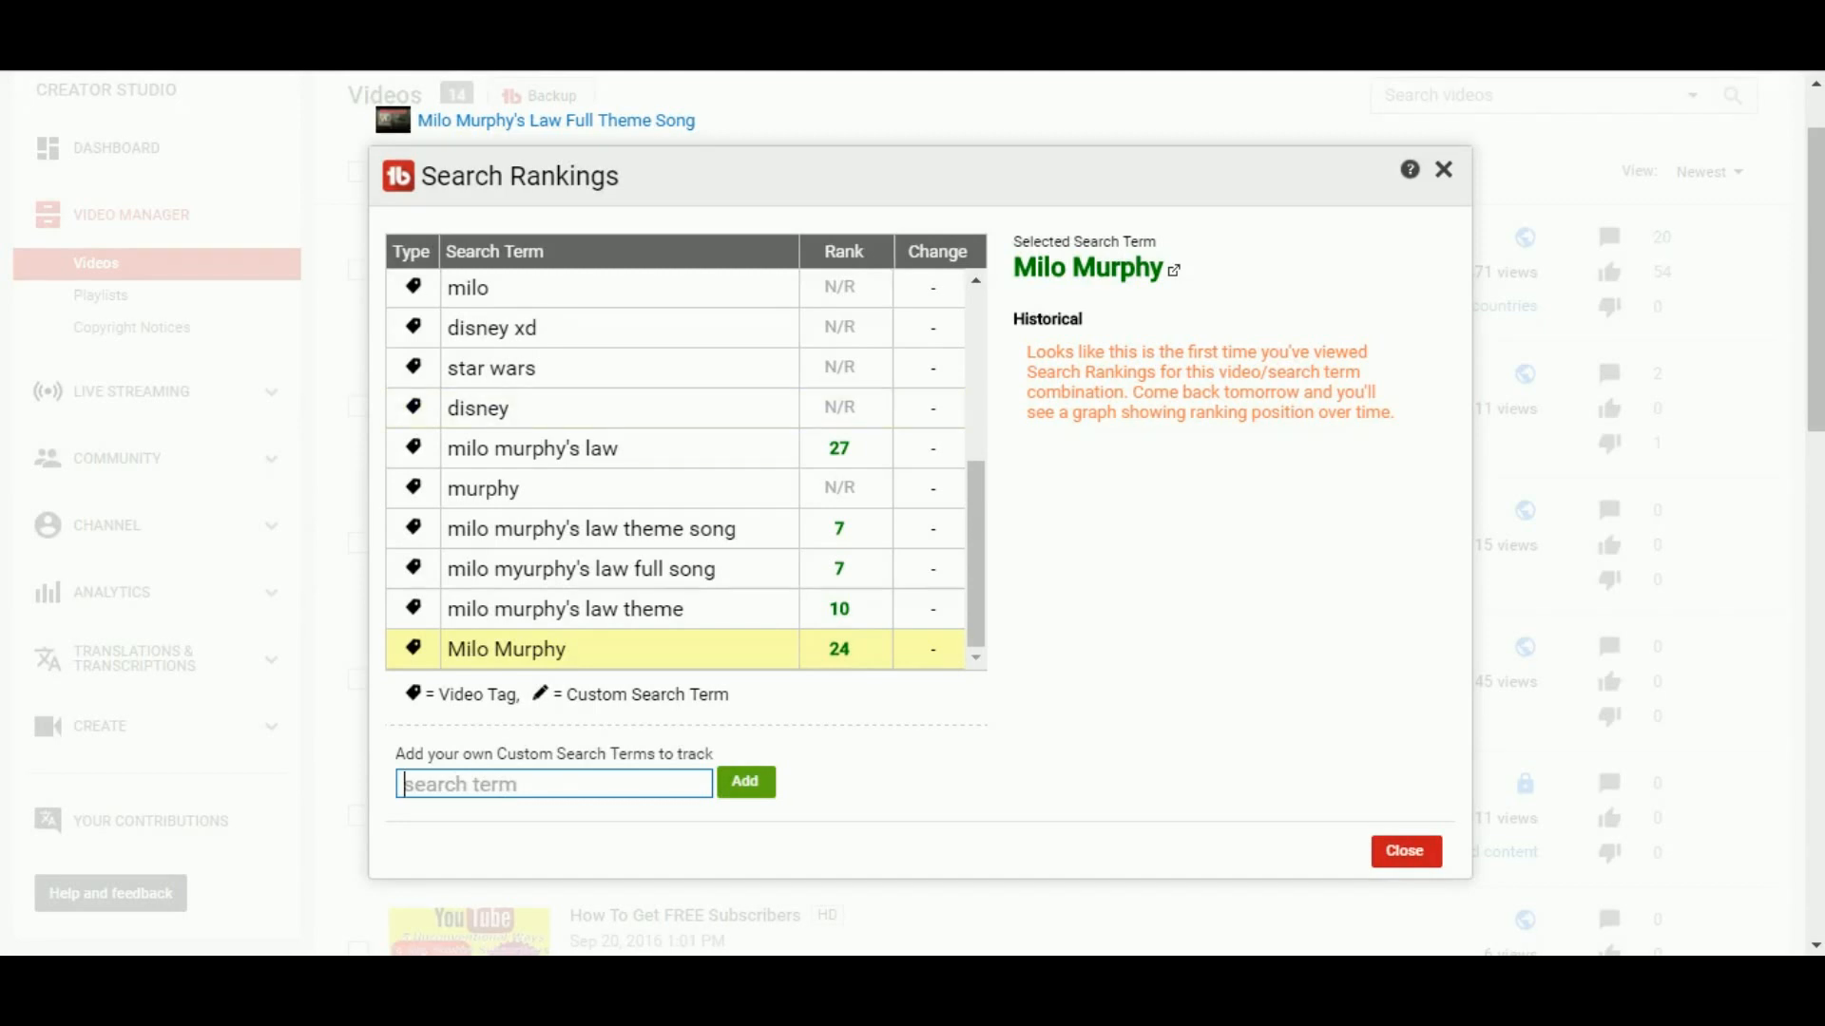
# Step: Try to add "lego stop motion" as a custom search term to track, and close Search Rankings
pyautogui.write('lego stop motion')
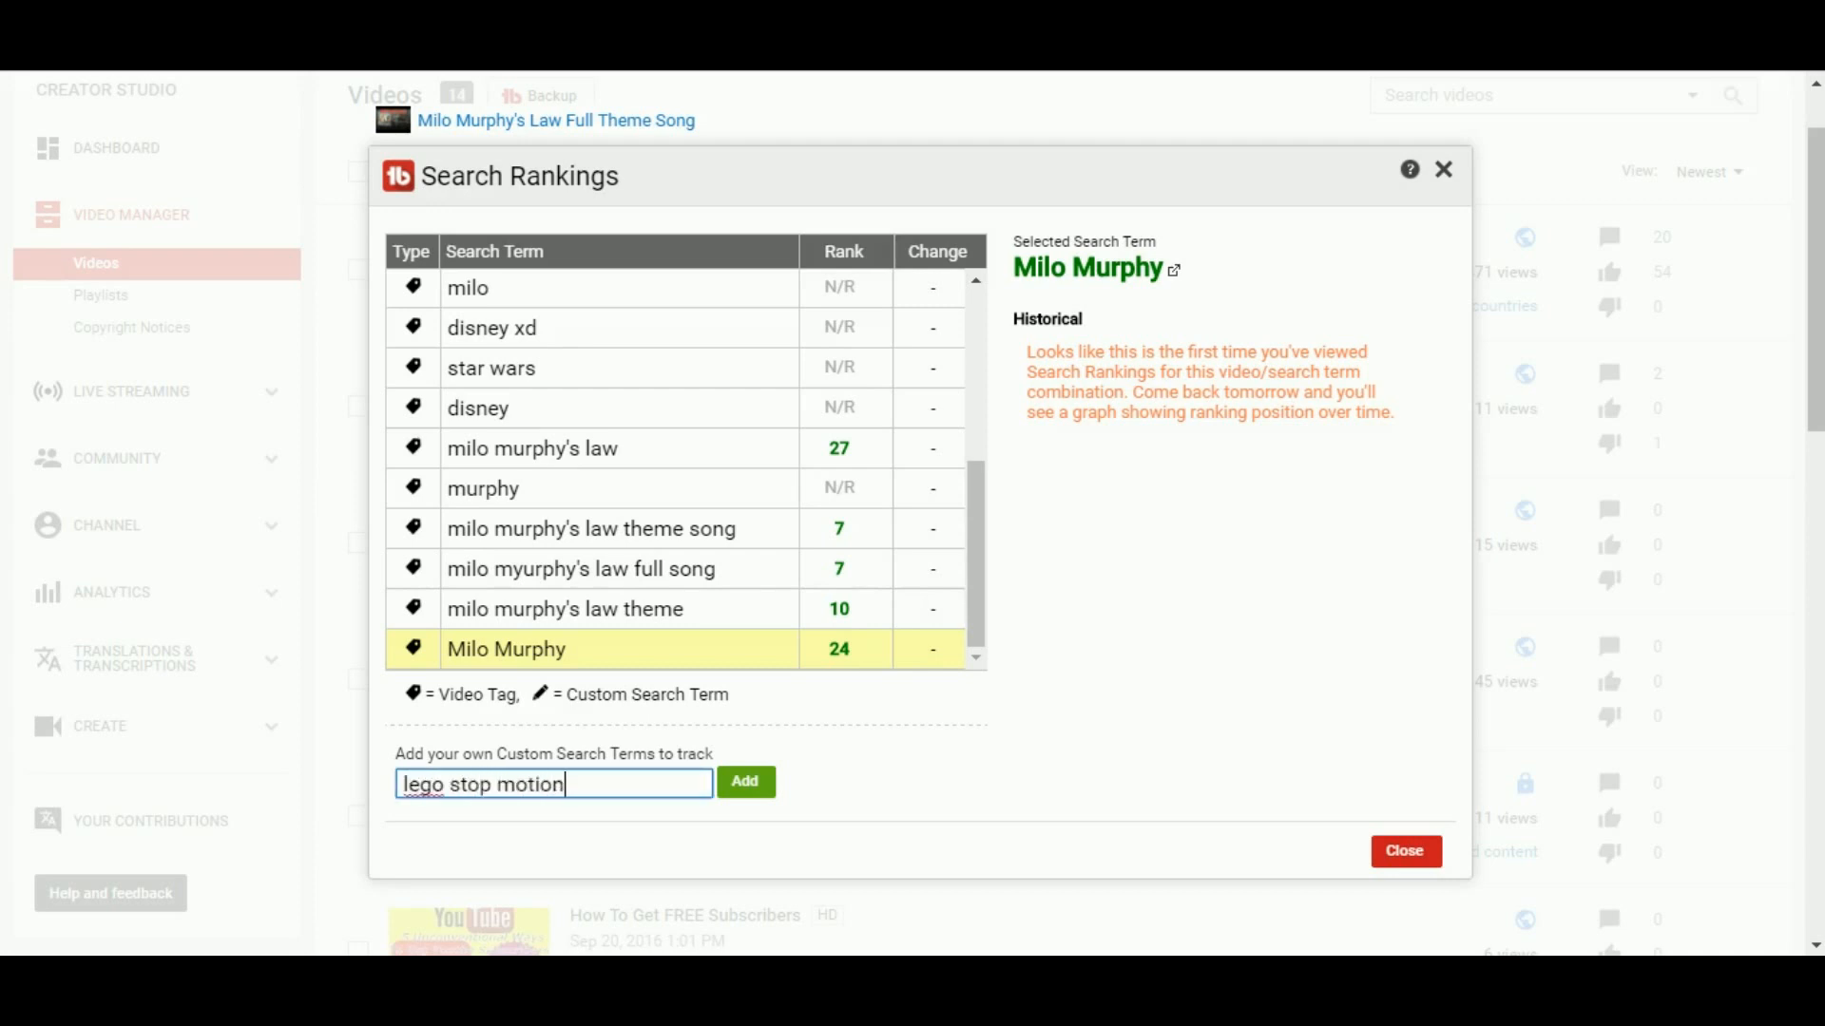
pyautogui.press('Return')
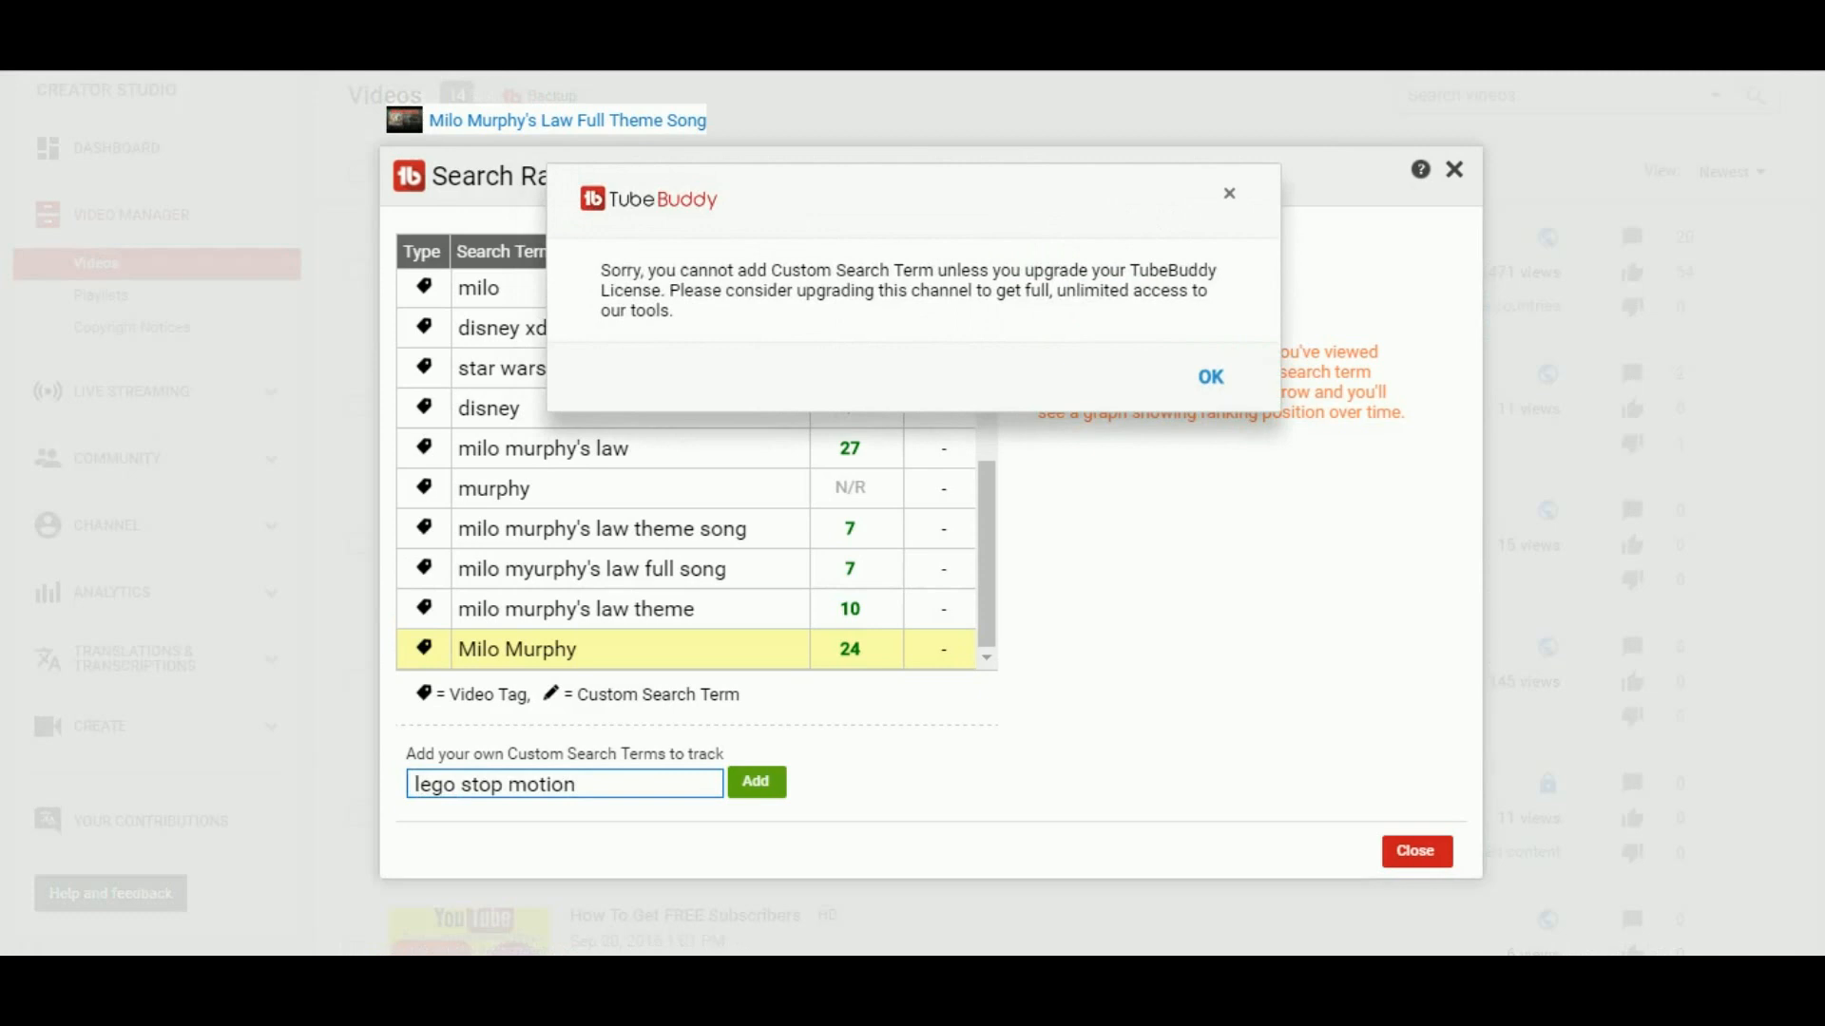
pyautogui.press('Return')
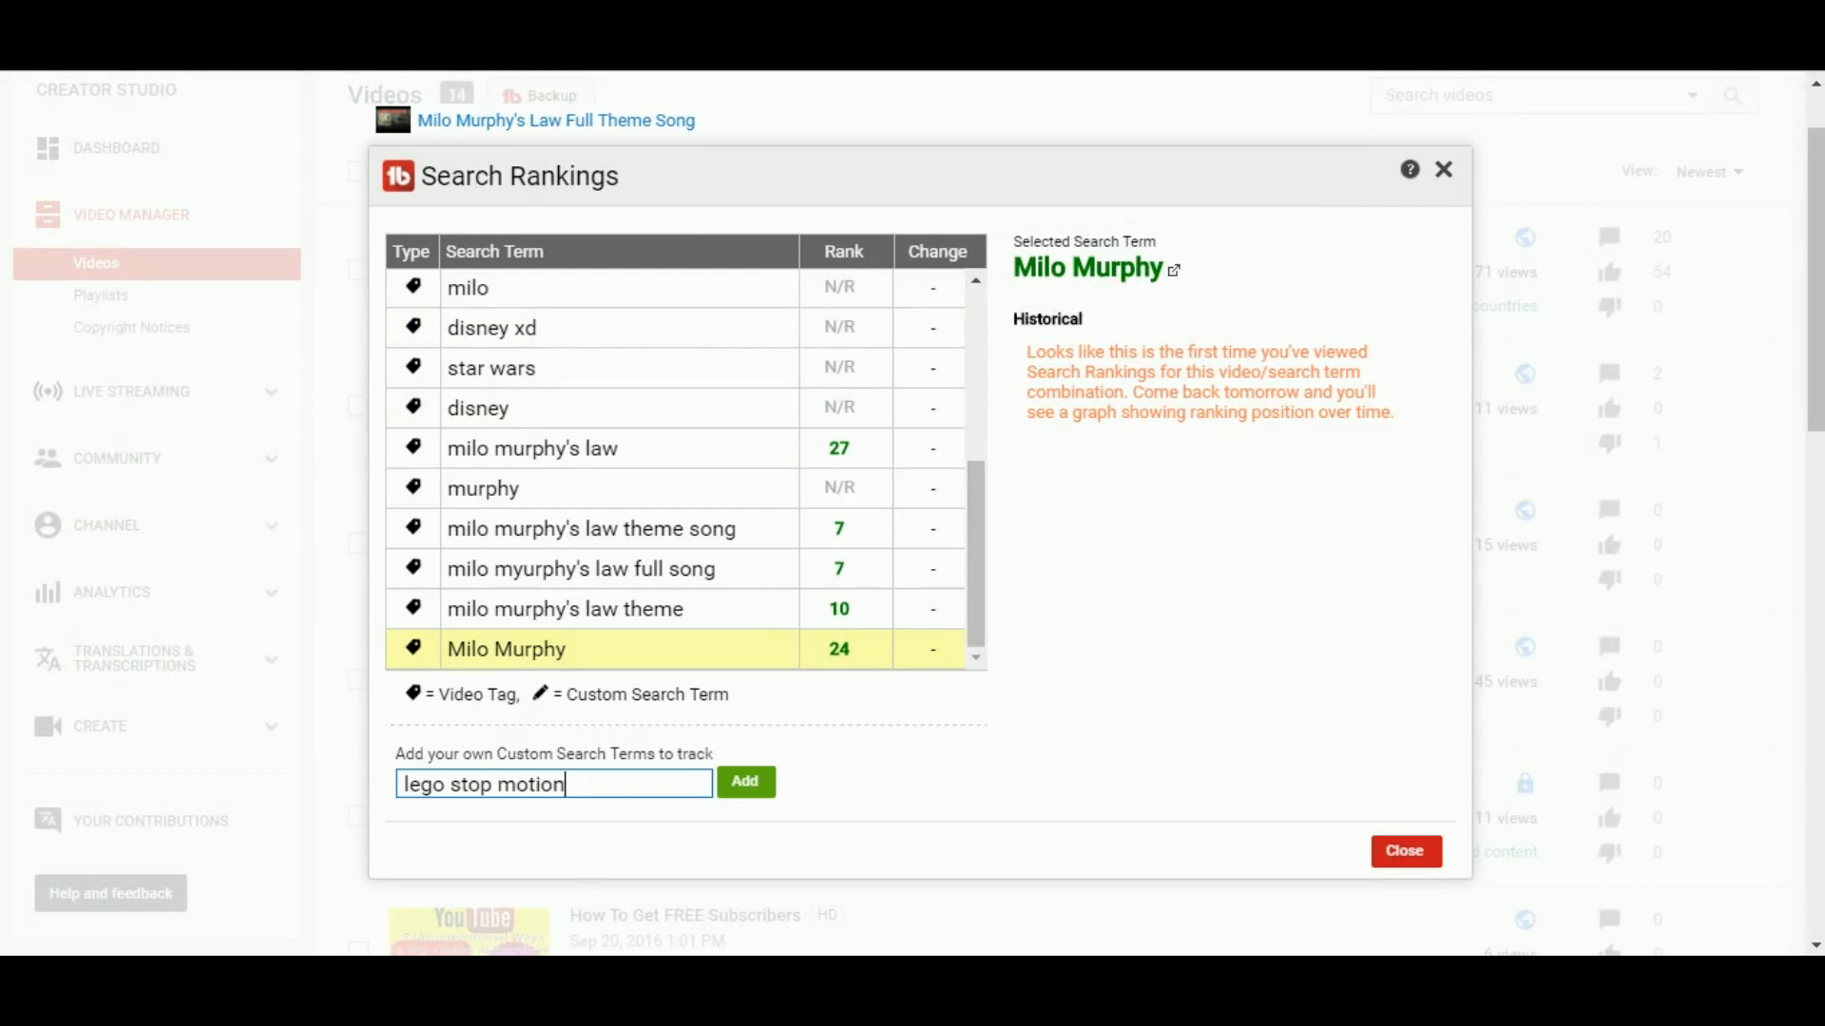
pyautogui.click(1405, 852)
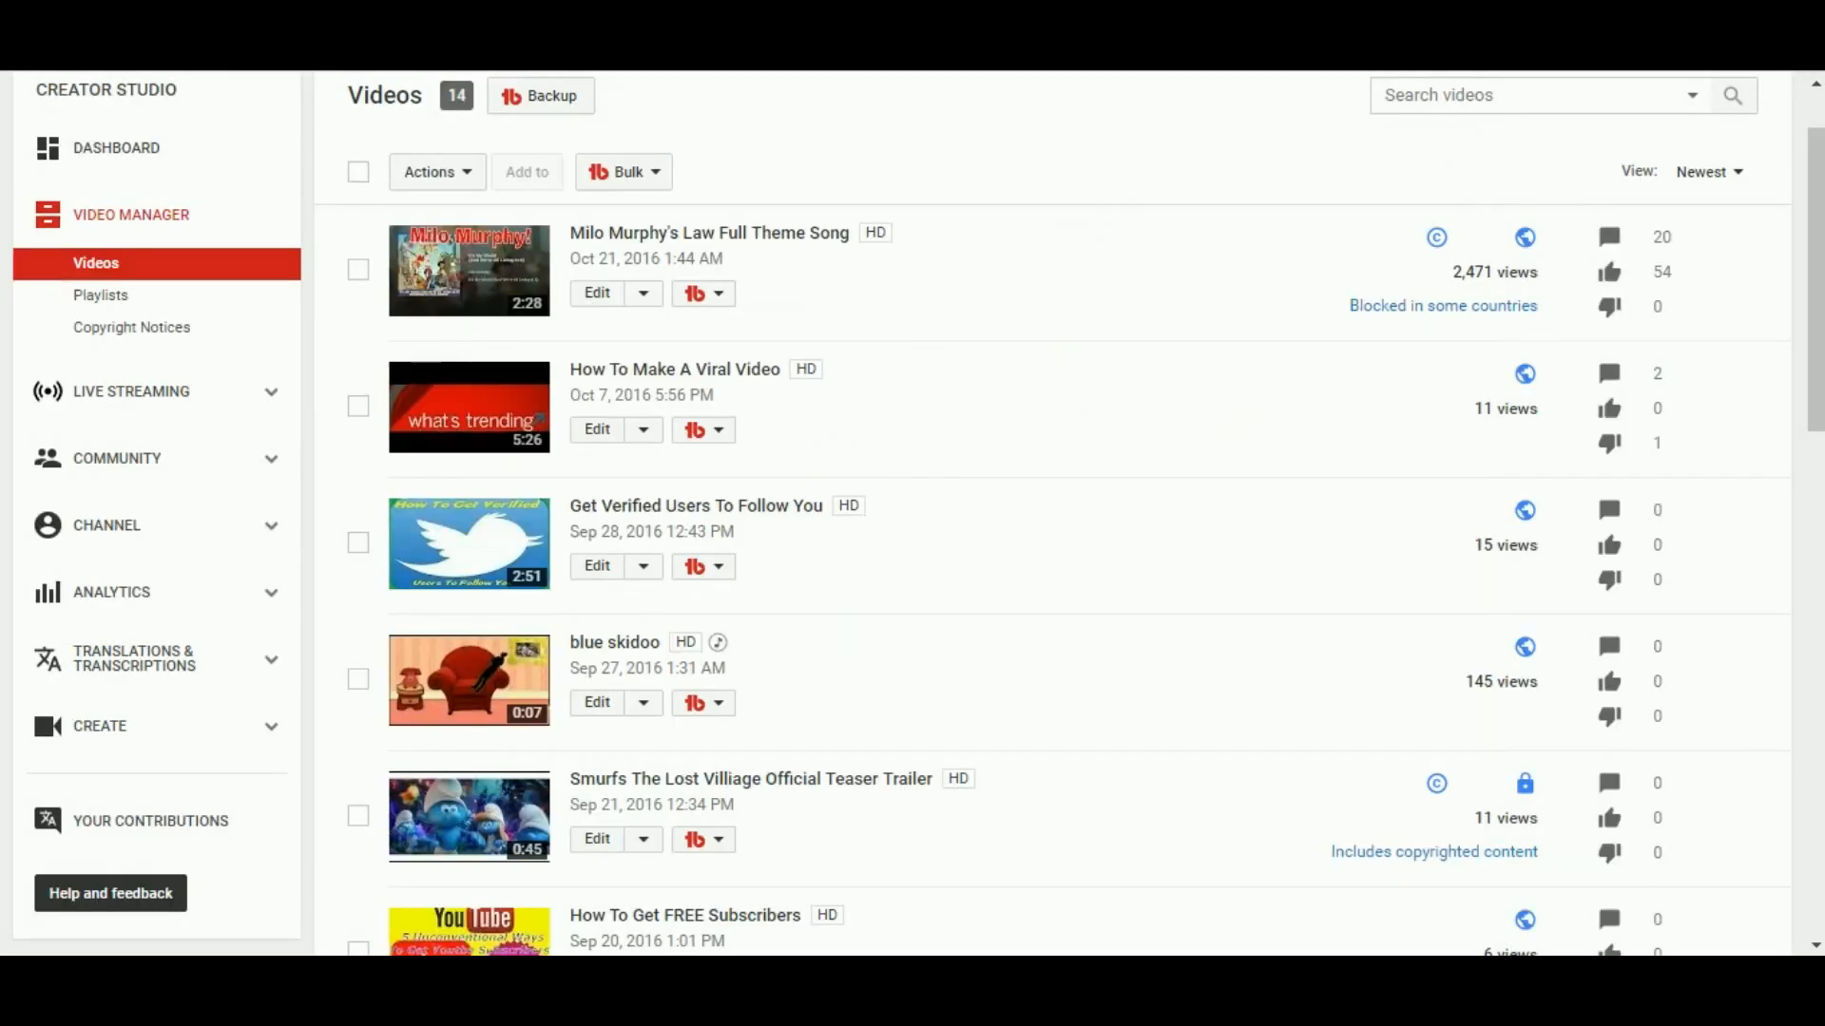
# Step: Open TubeBuddy's Tag Translator for the "Milo Murphy's Law Full Theme Song" video
pyautogui.scroll(-5, 912, 513)
pyautogui.scroll(1, 913, 514)
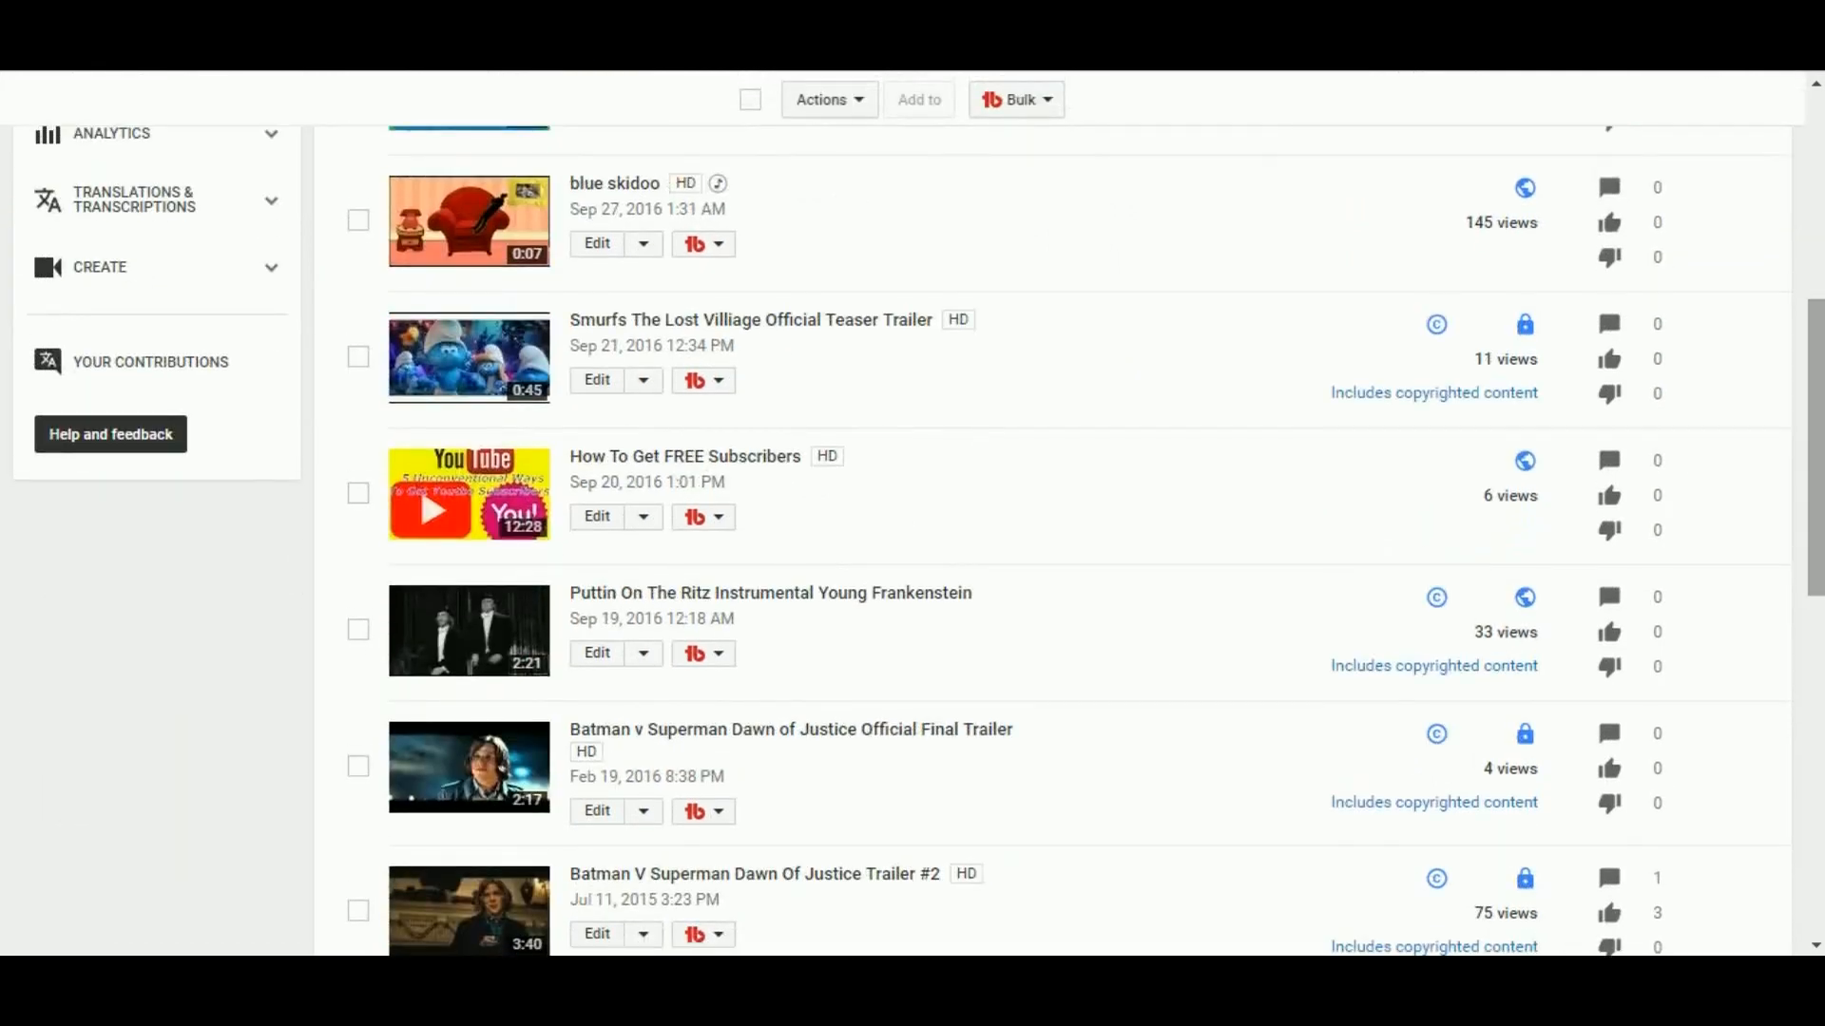
pyautogui.scroll(2, 913, 540)
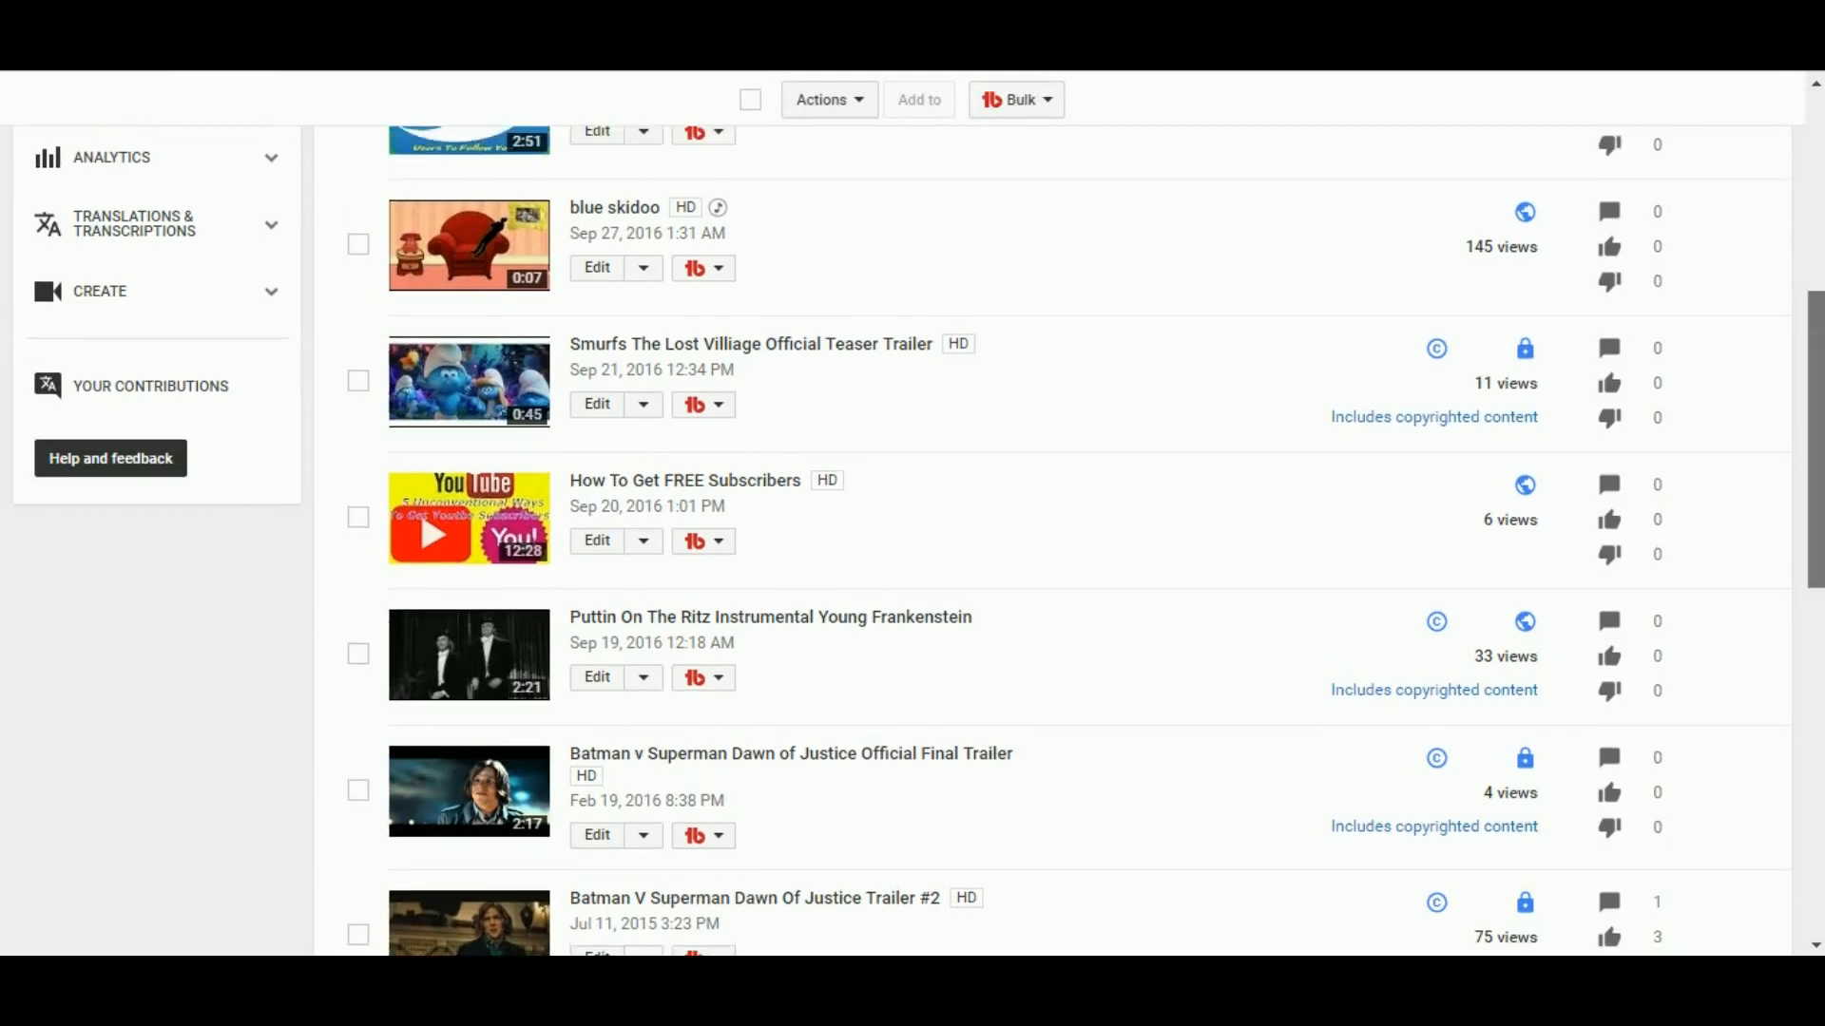
pyautogui.scroll(3, 912, 540)
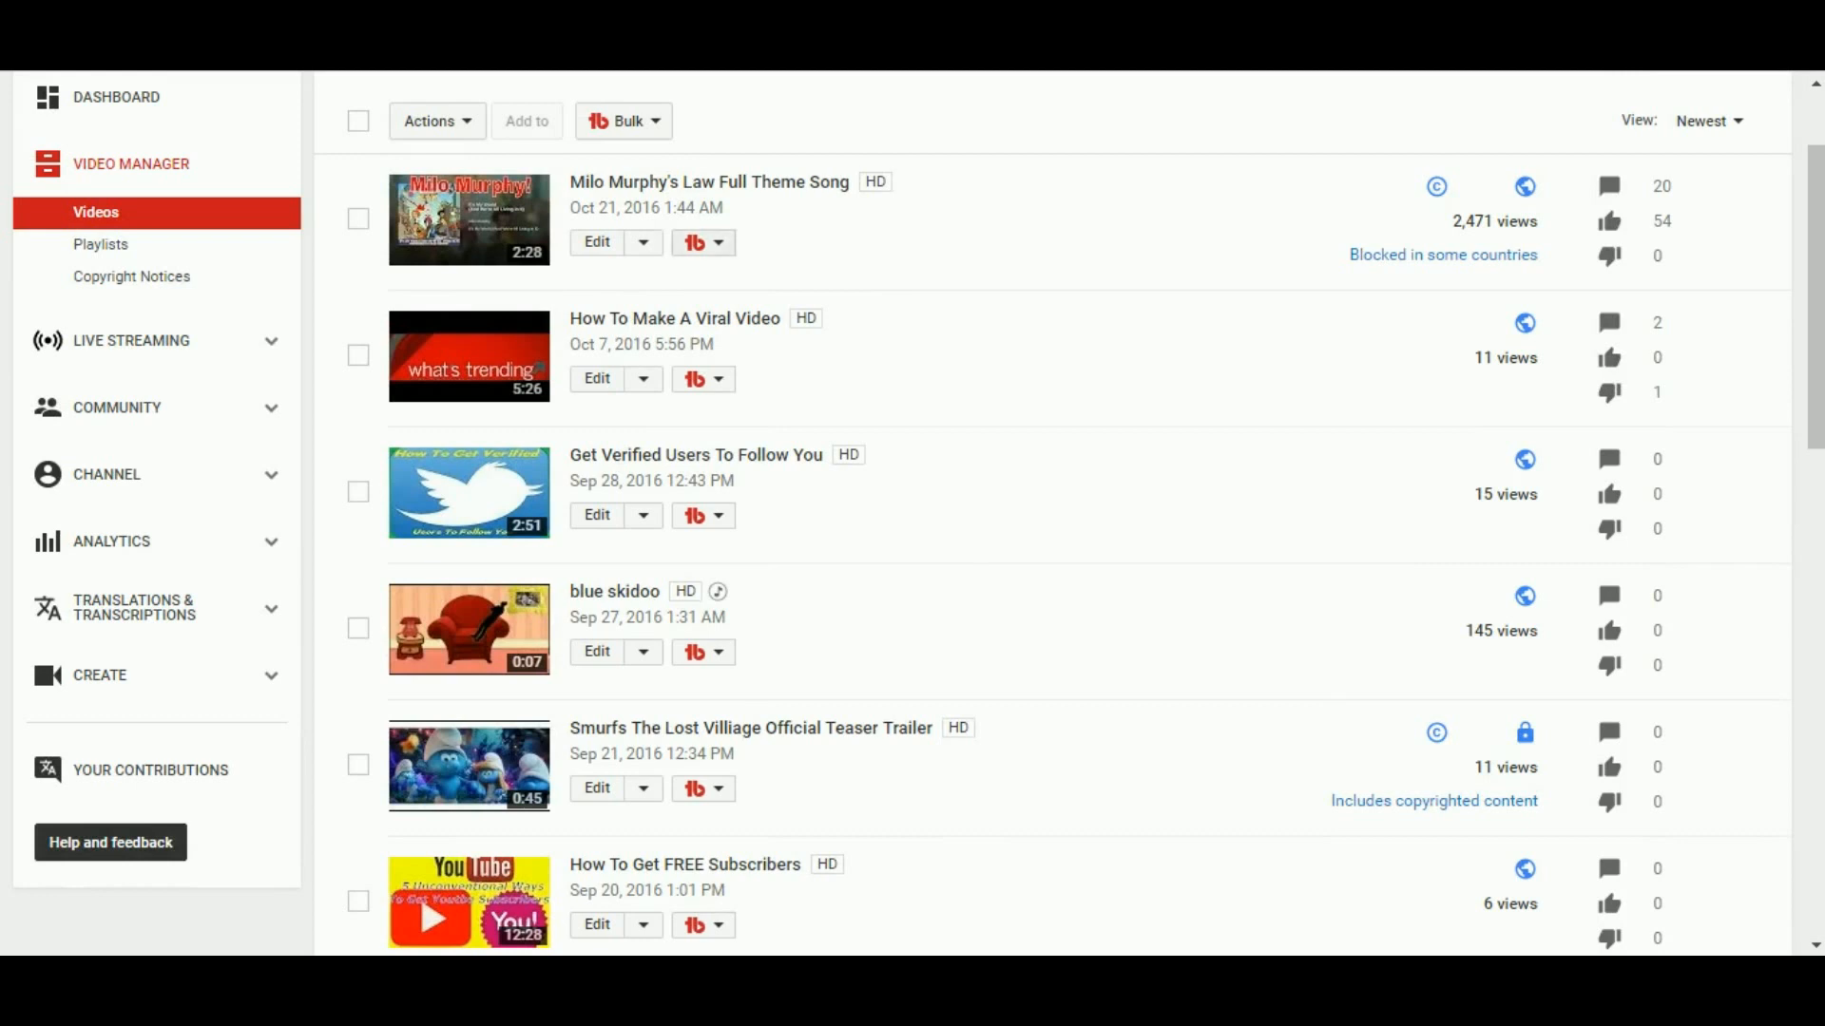
pyautogui.click(704, 243)
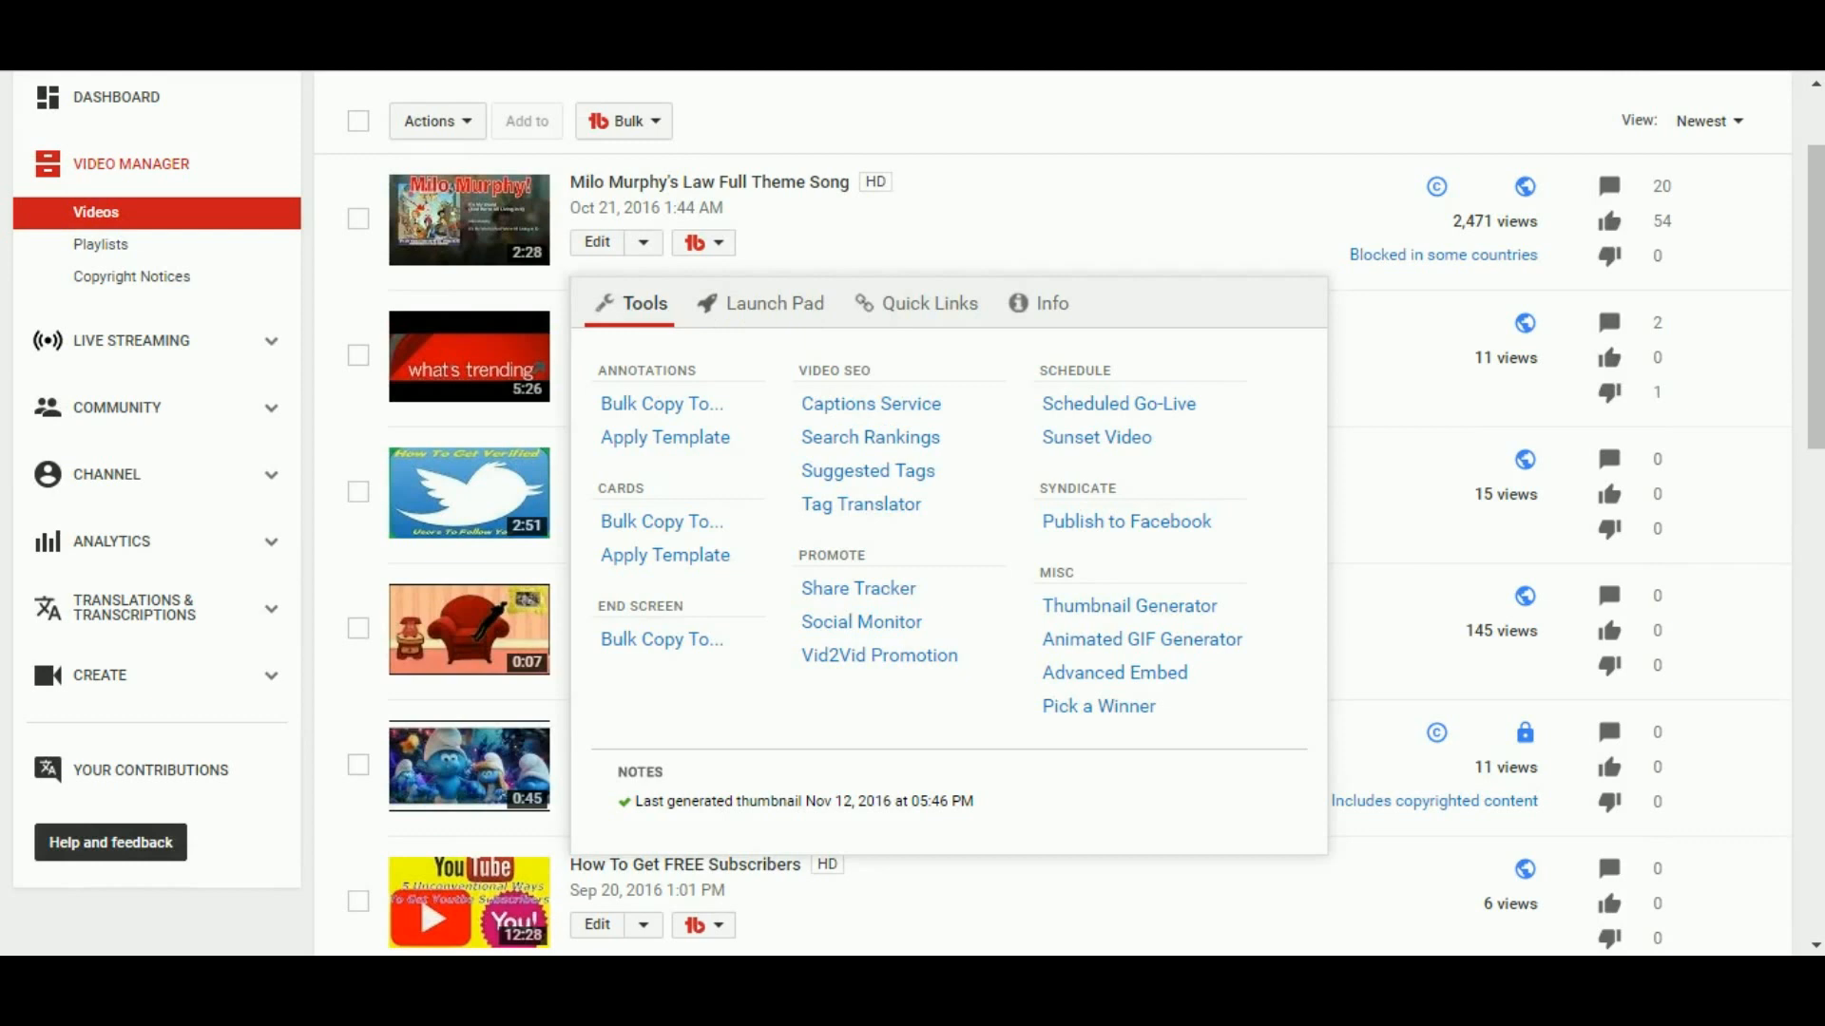
pyautogui.click(860, 504)
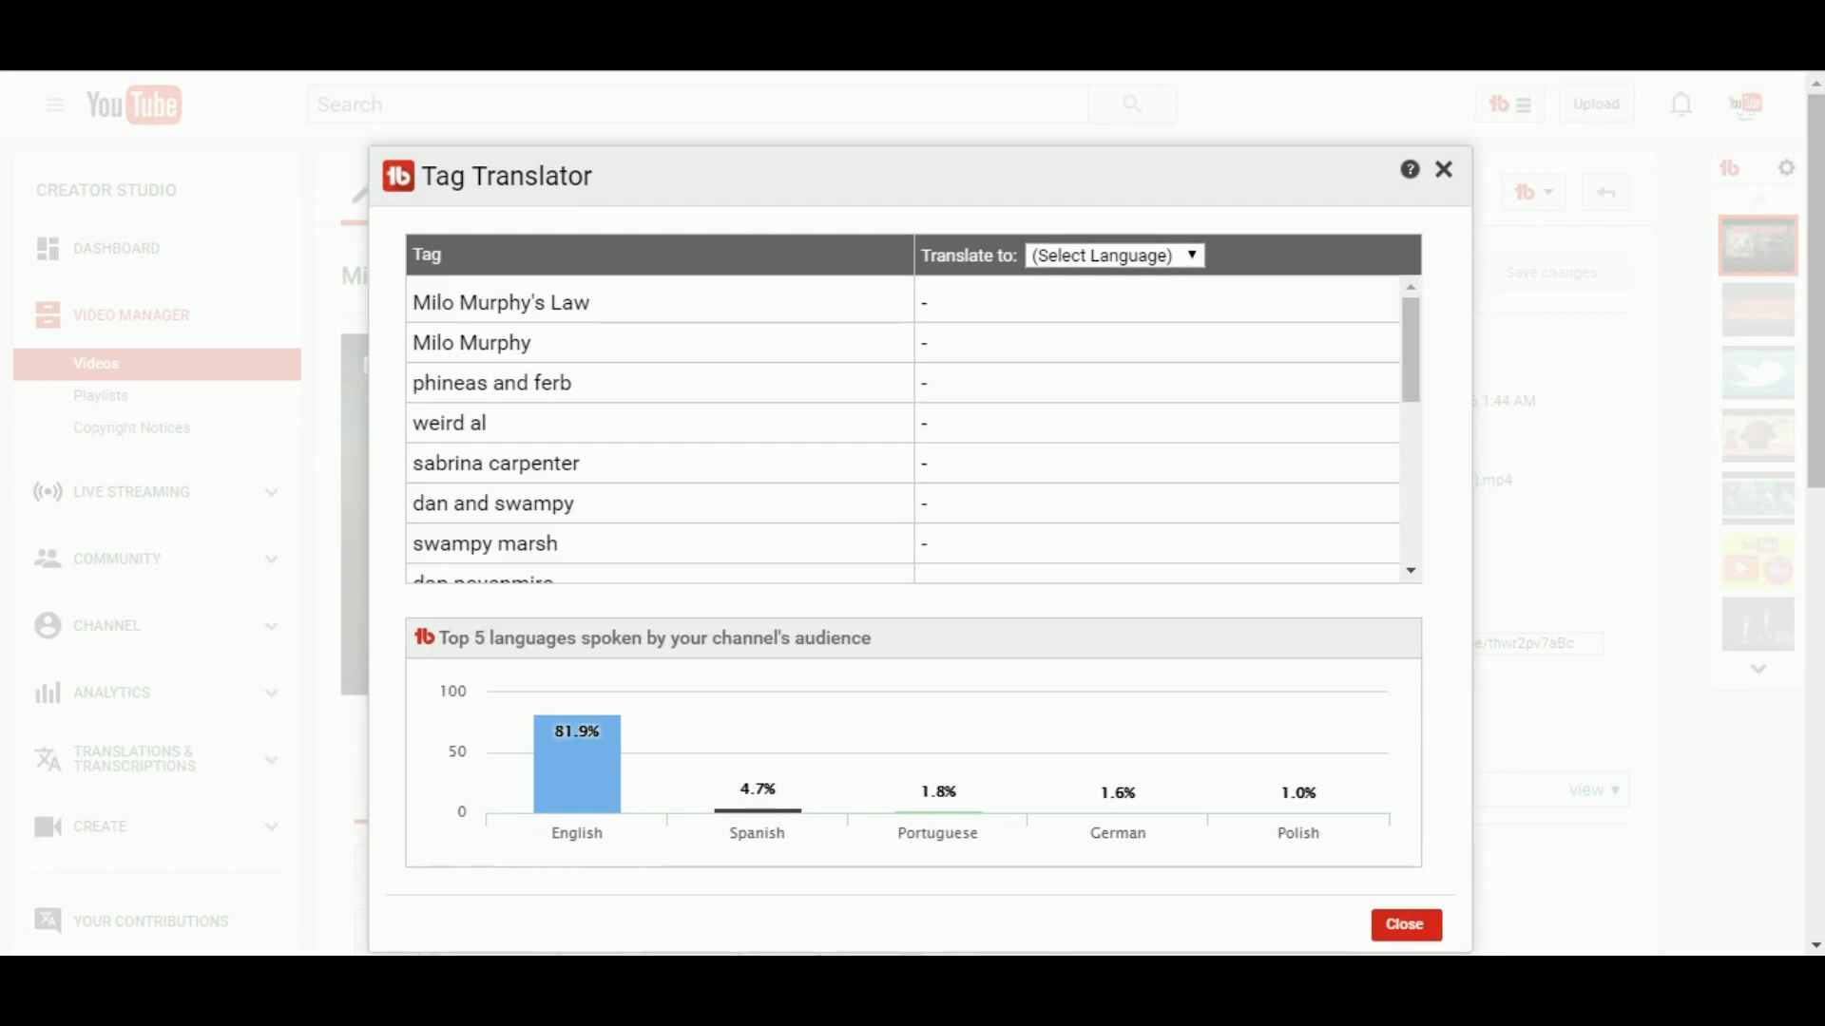
# Step: Translate the tags to Arabic and add the translations of "Milo Murphy's Law" and "Milo Murphy" to the video
pyautogui.click(1114, 256)
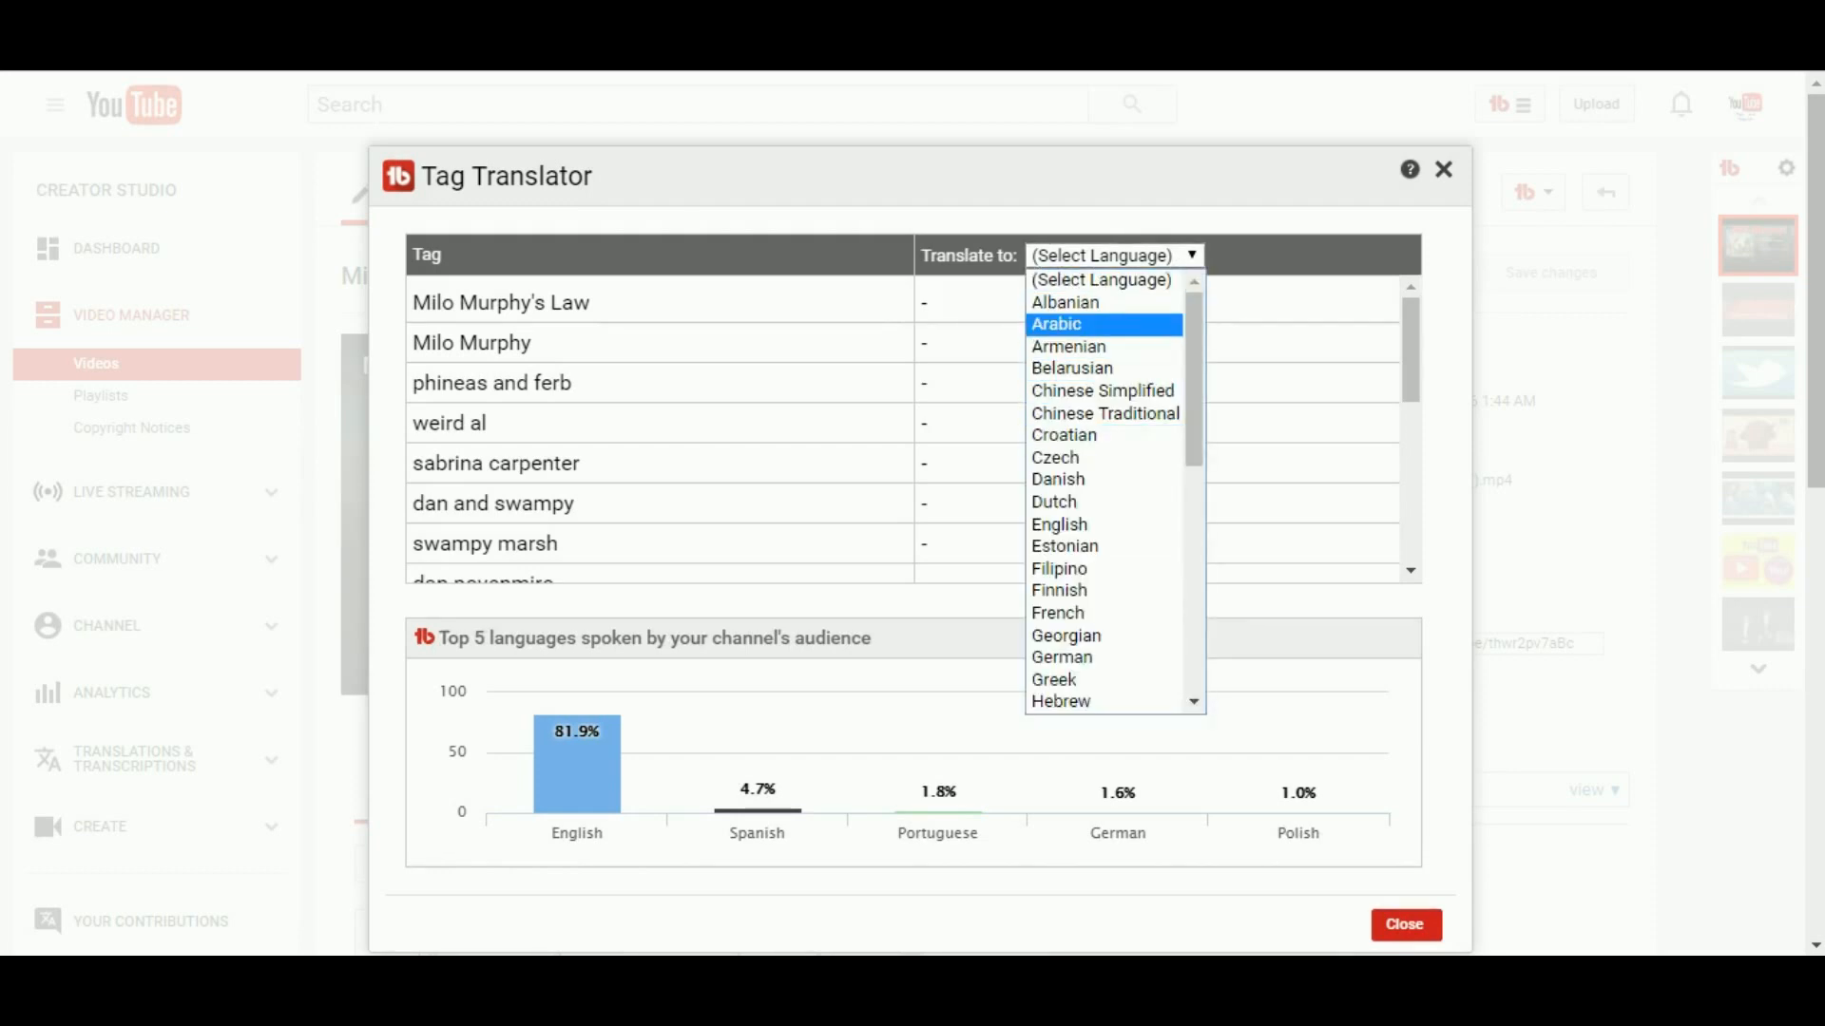
pyautogui.click(1057, 324)
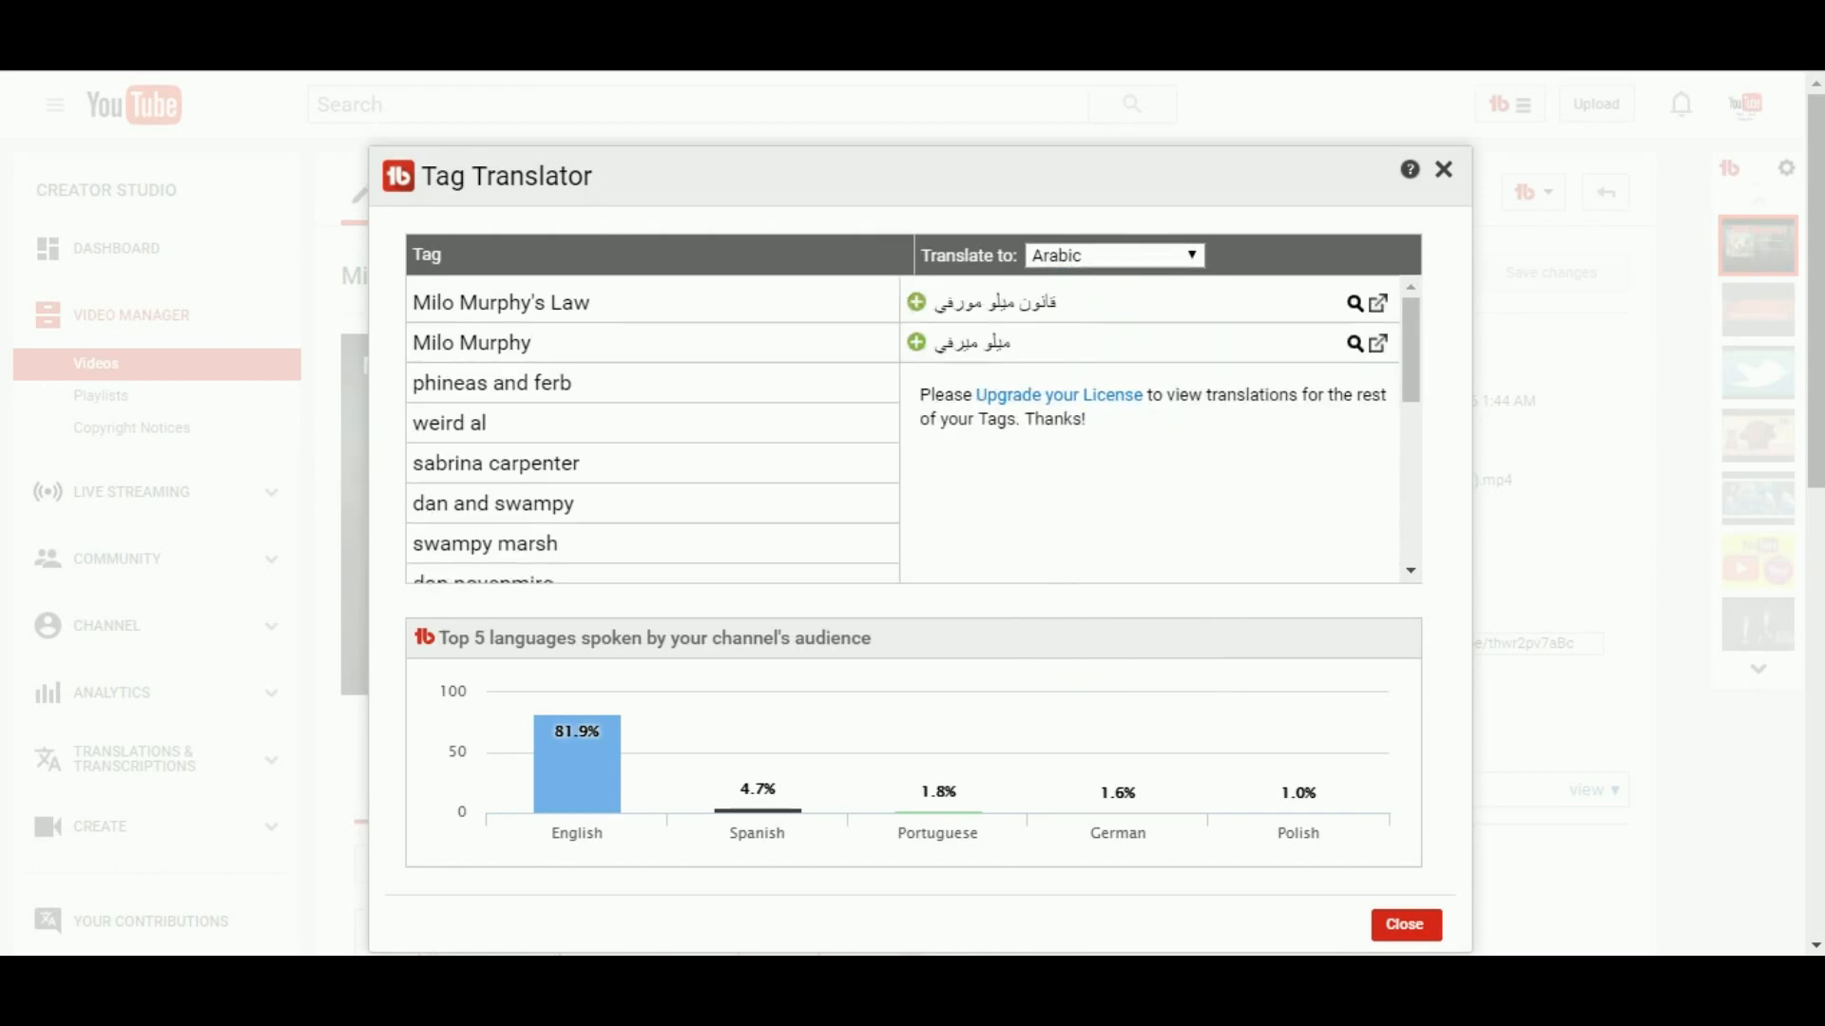
pyautogui.click(916, 302)
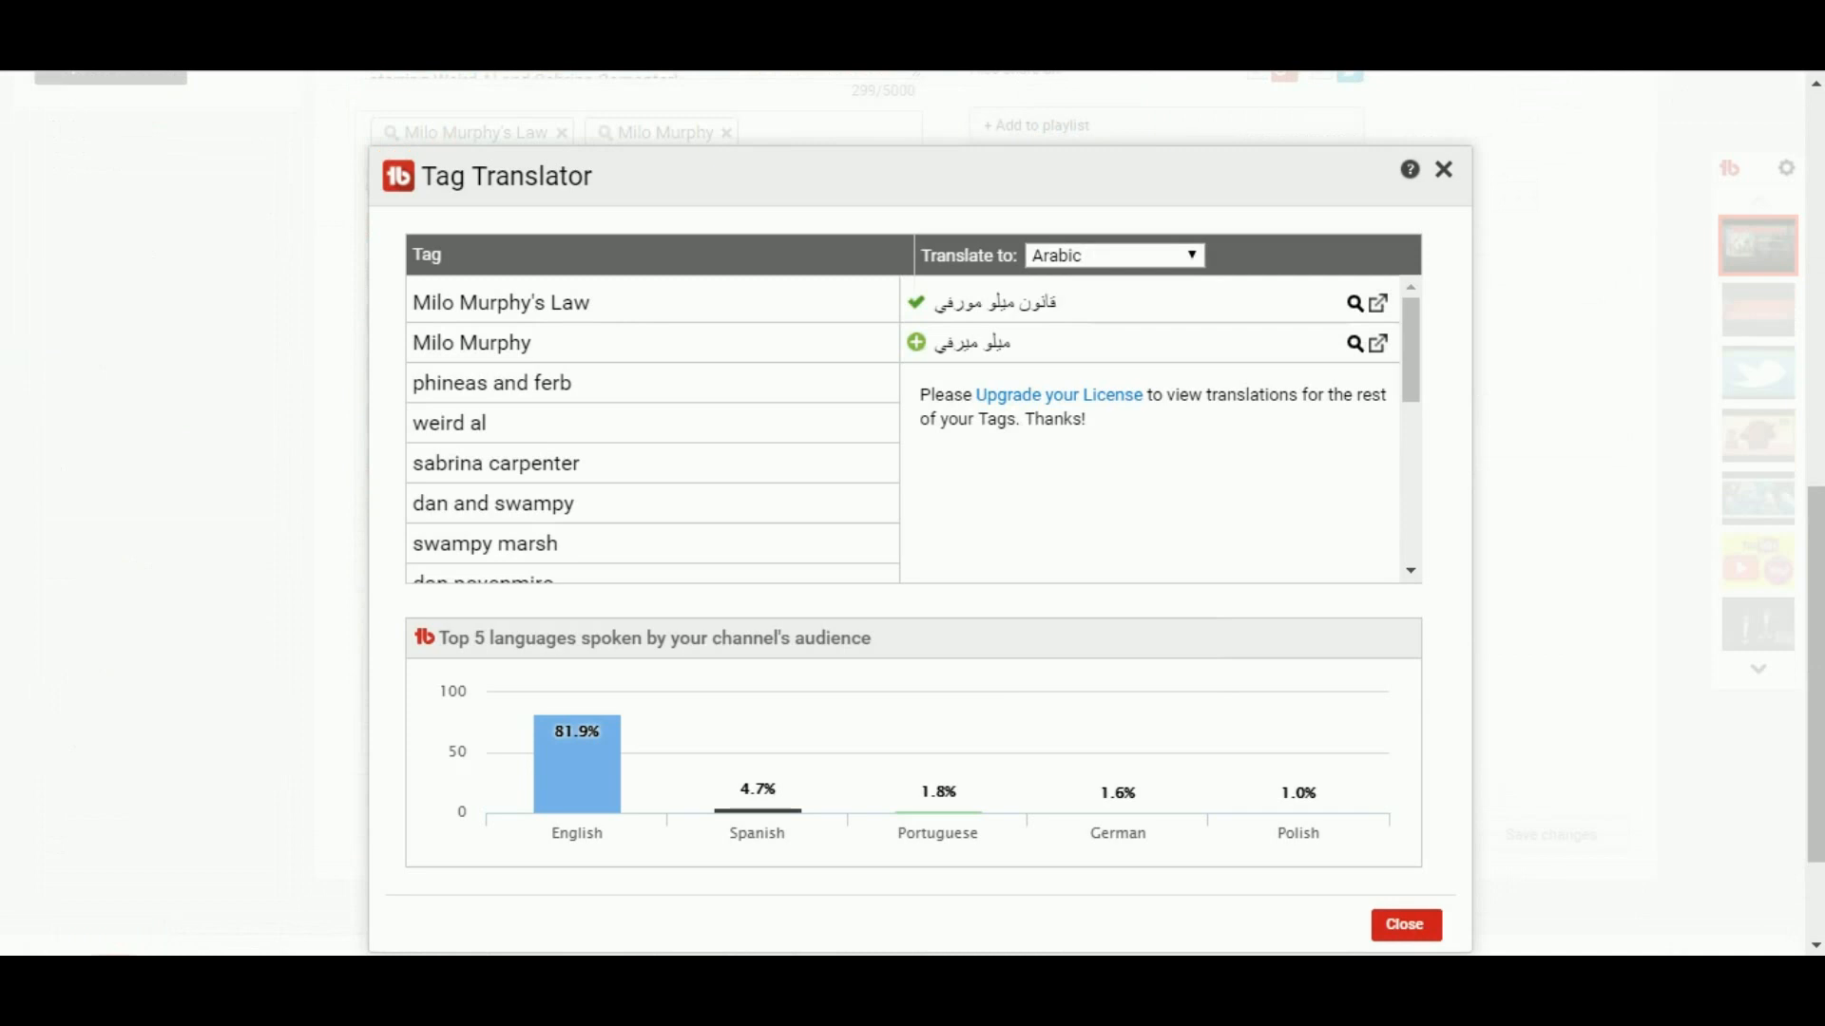
pyautogui.click(916, 342)
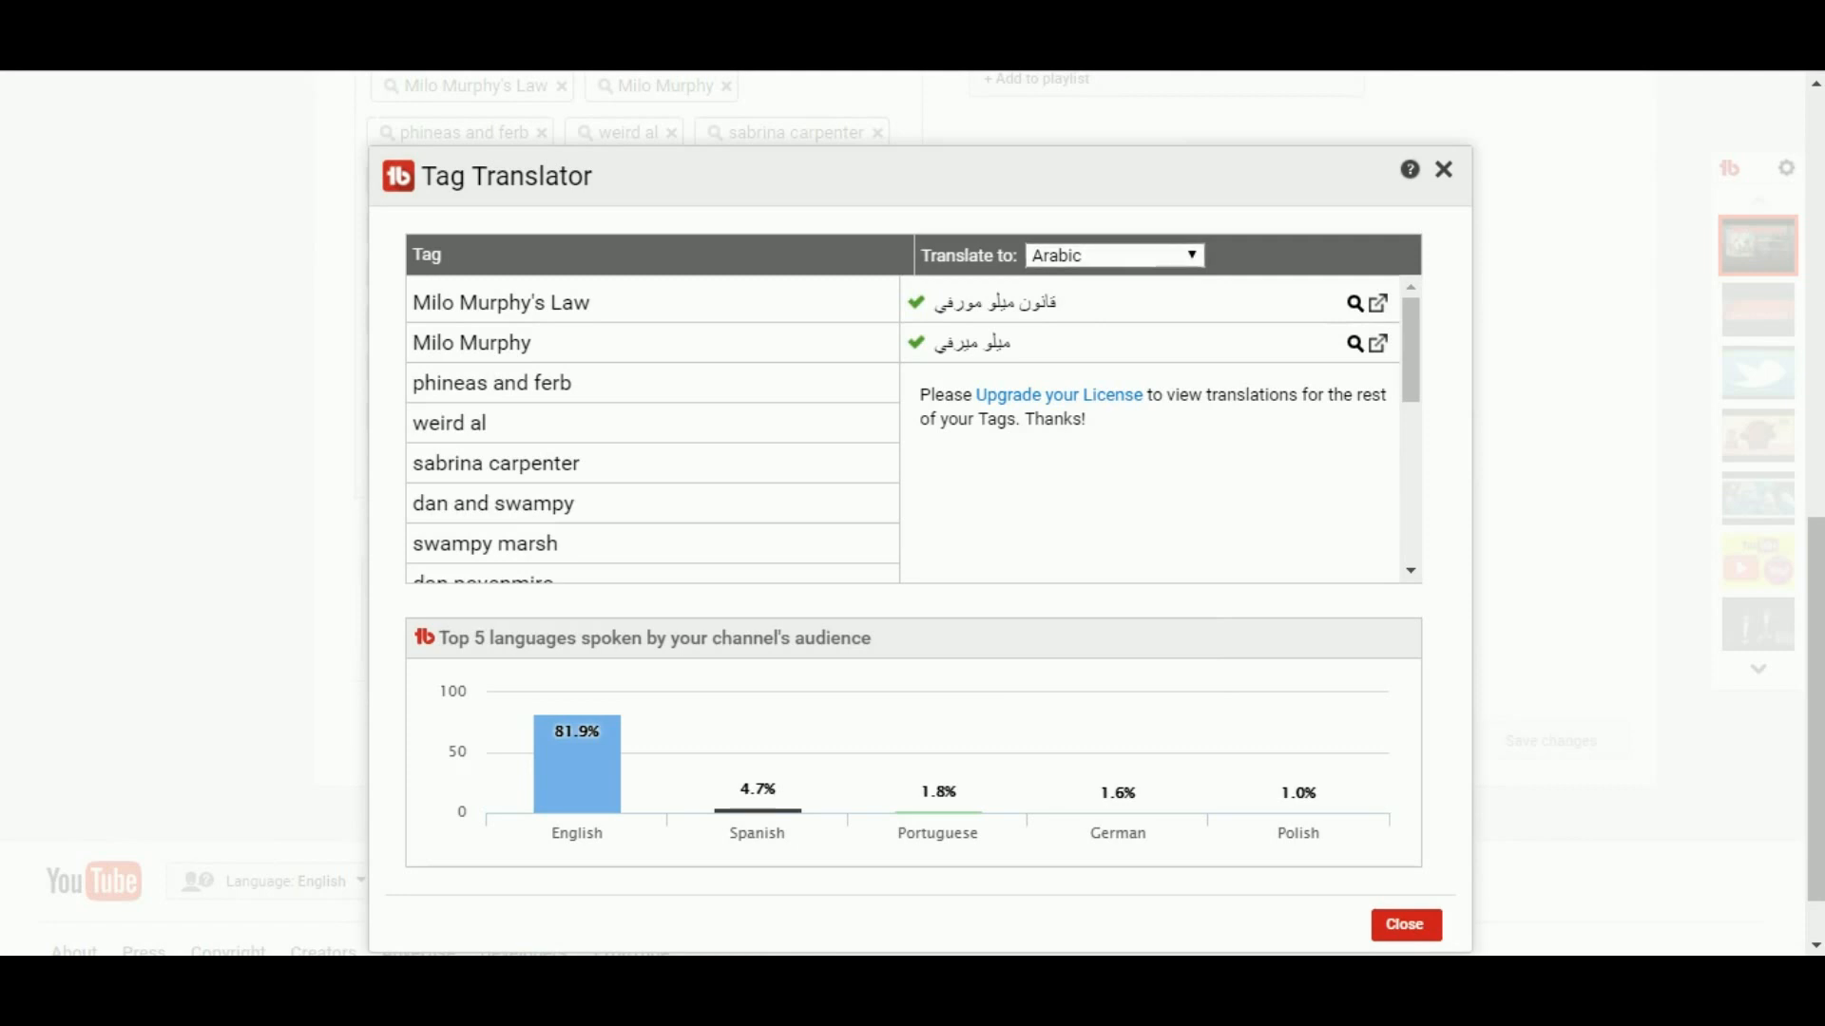
# Step: Switch the translation language to Estonian and add the tag "Milo Murphy seadus"
pyautogui.click(1115, 256)
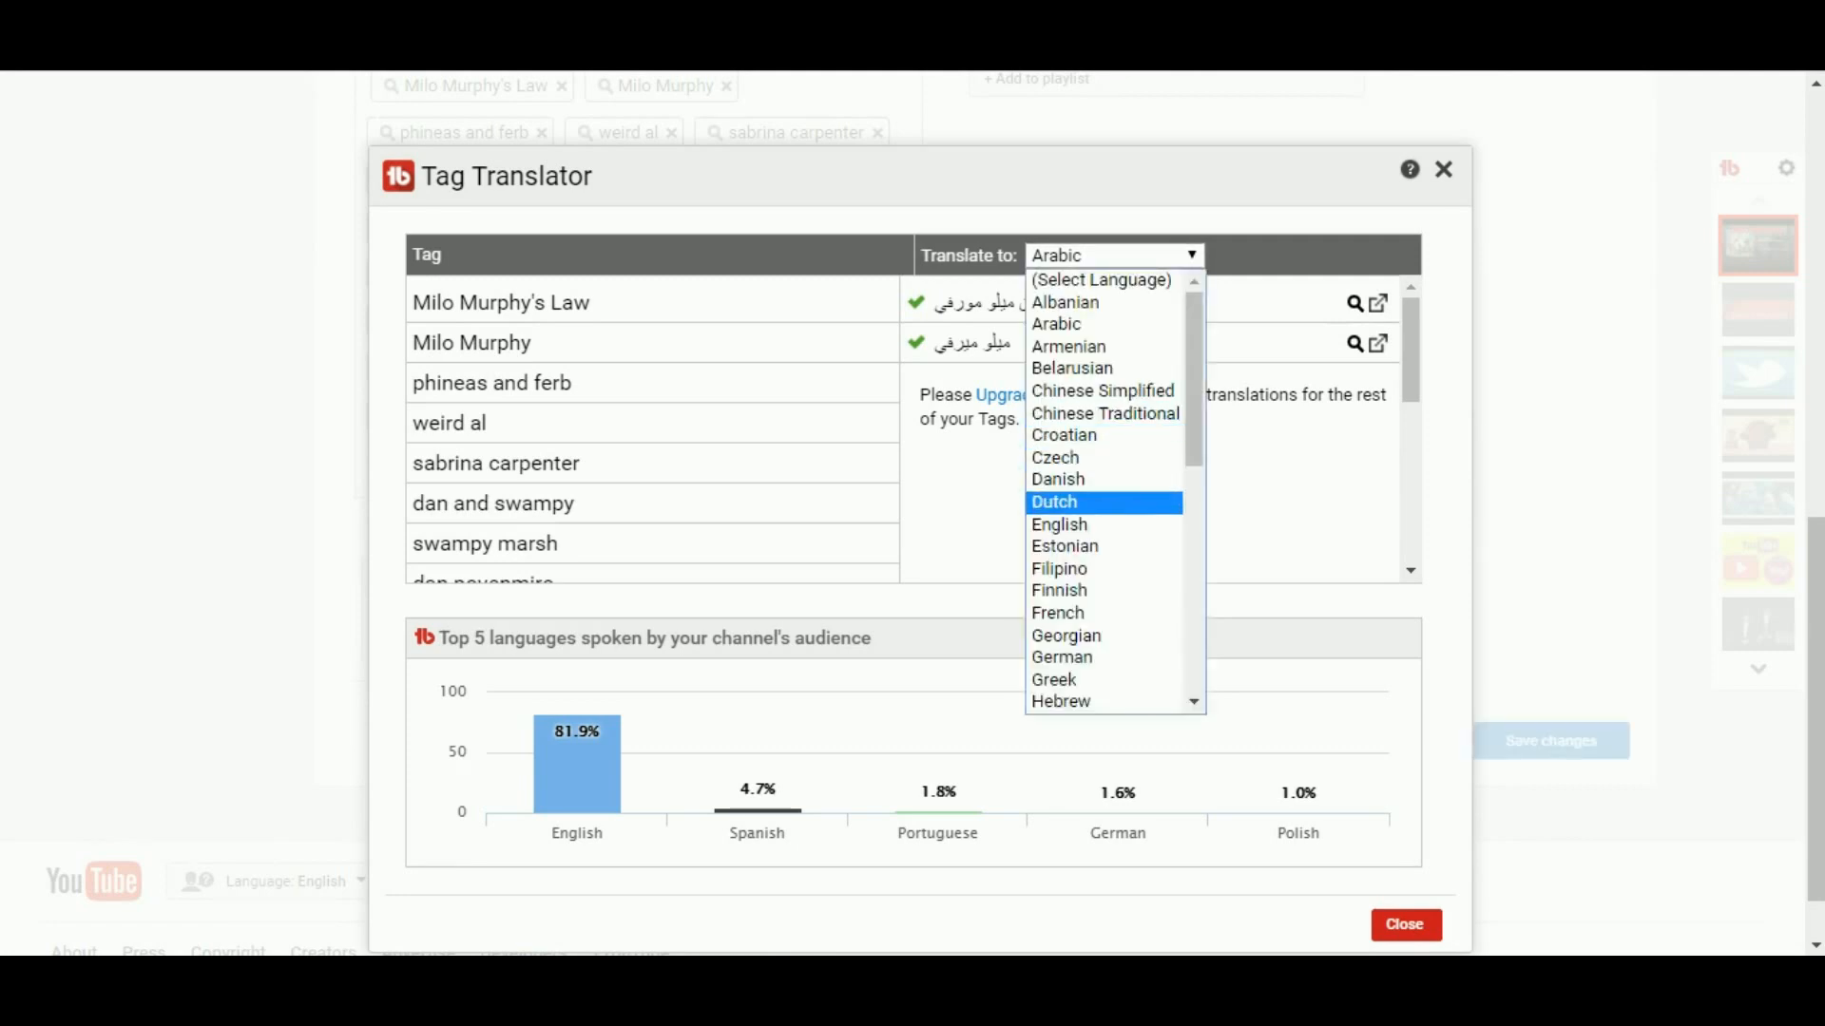
pyautogui.click(1104, 547)
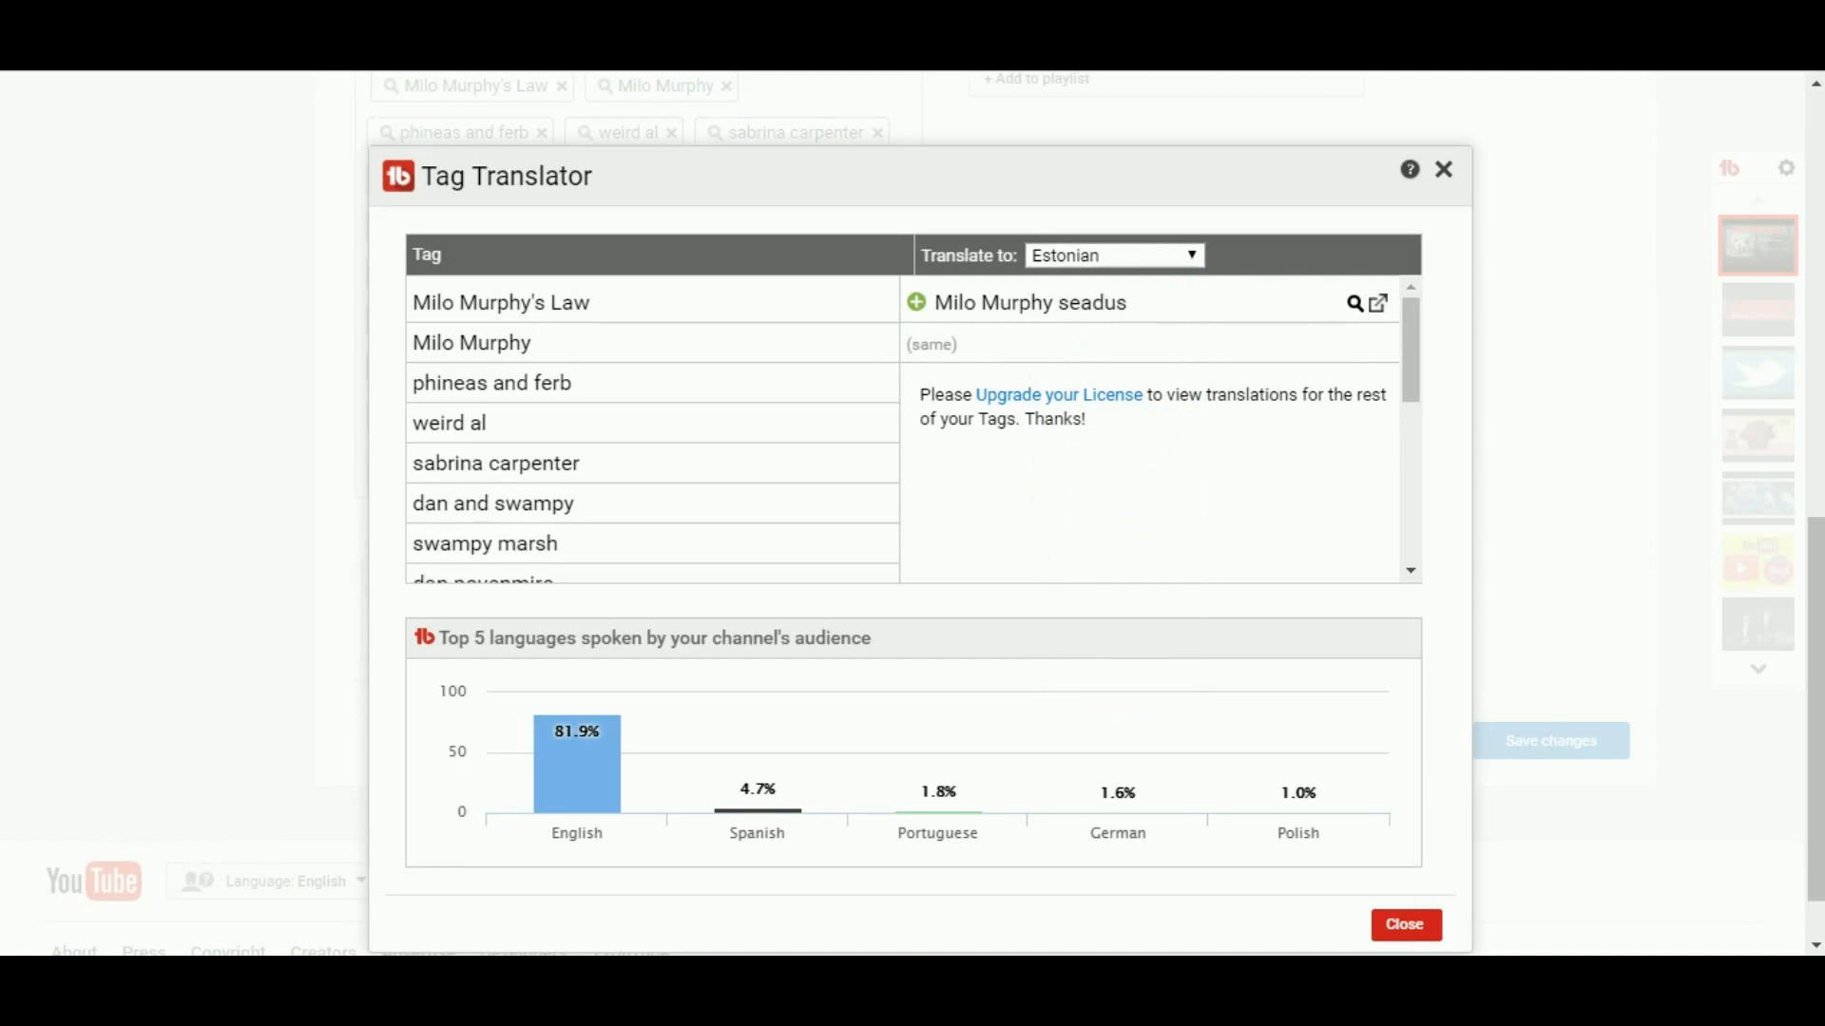
pyautogui.click(916, 302)
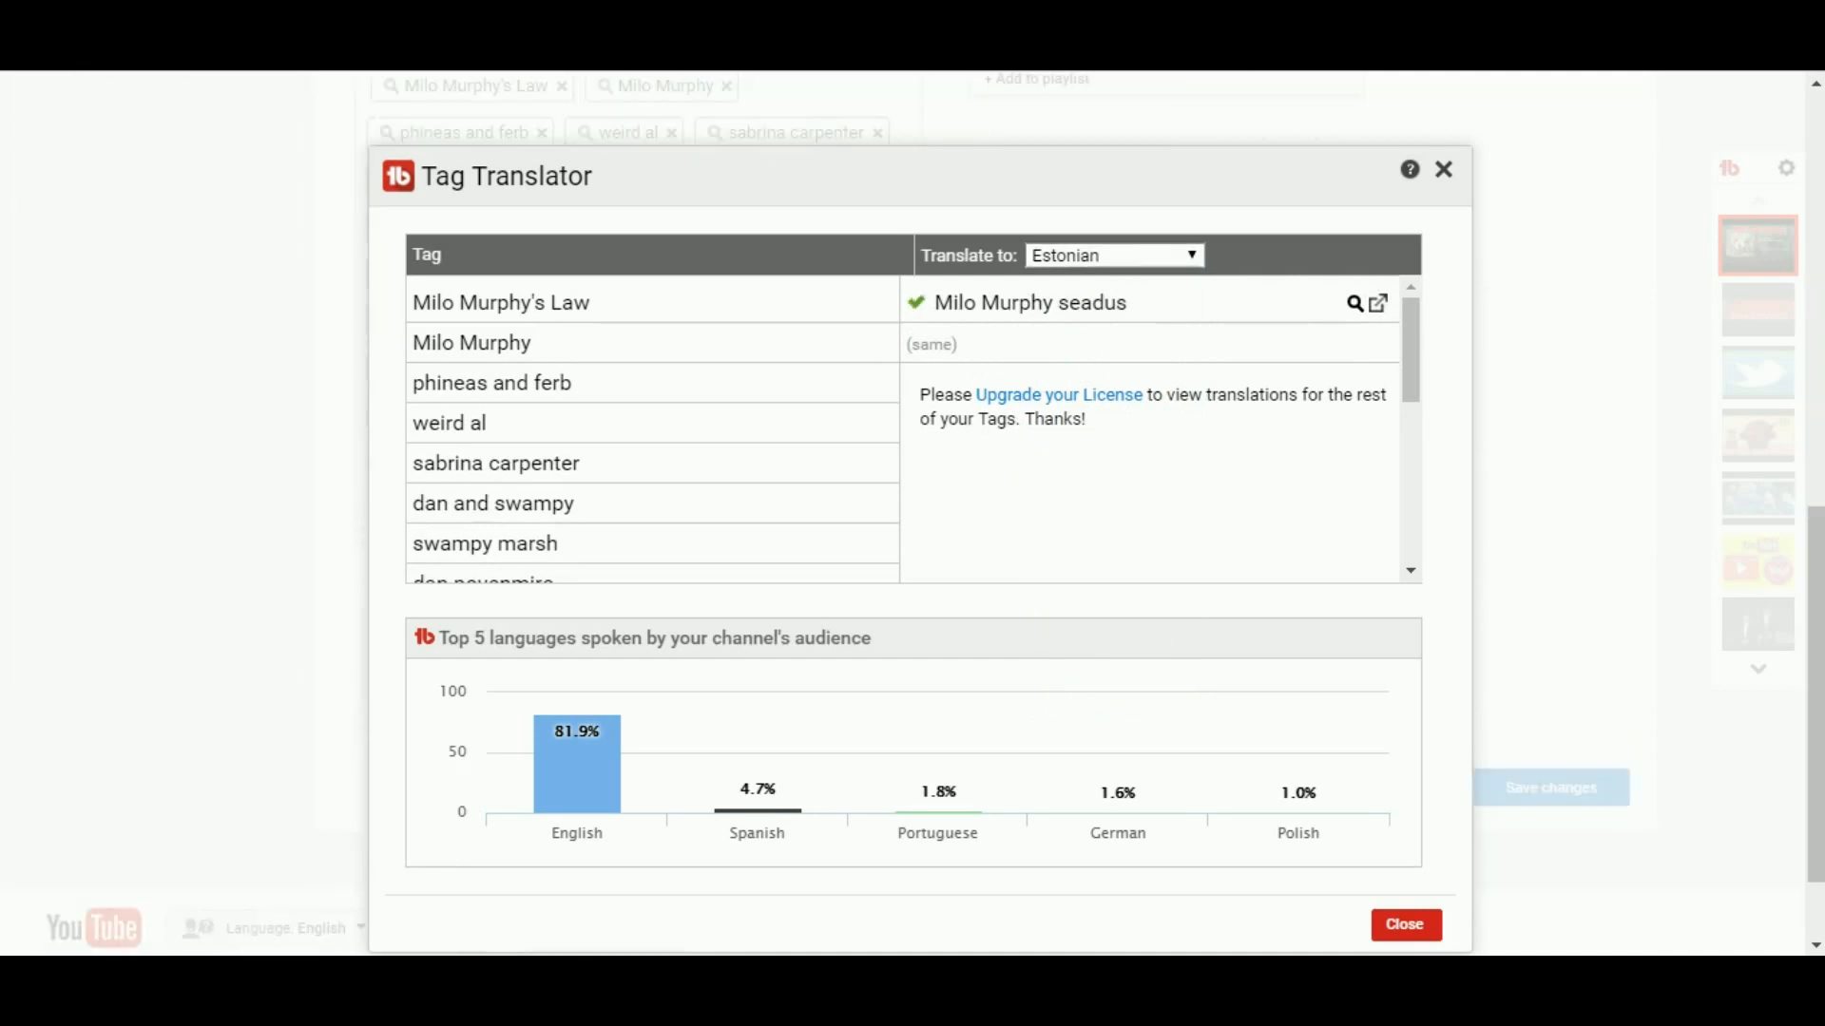
# Step: Switch the translation language to Dutch and add the tag "Law Milo Murphy's"
pyautogui.click(1112, 254)
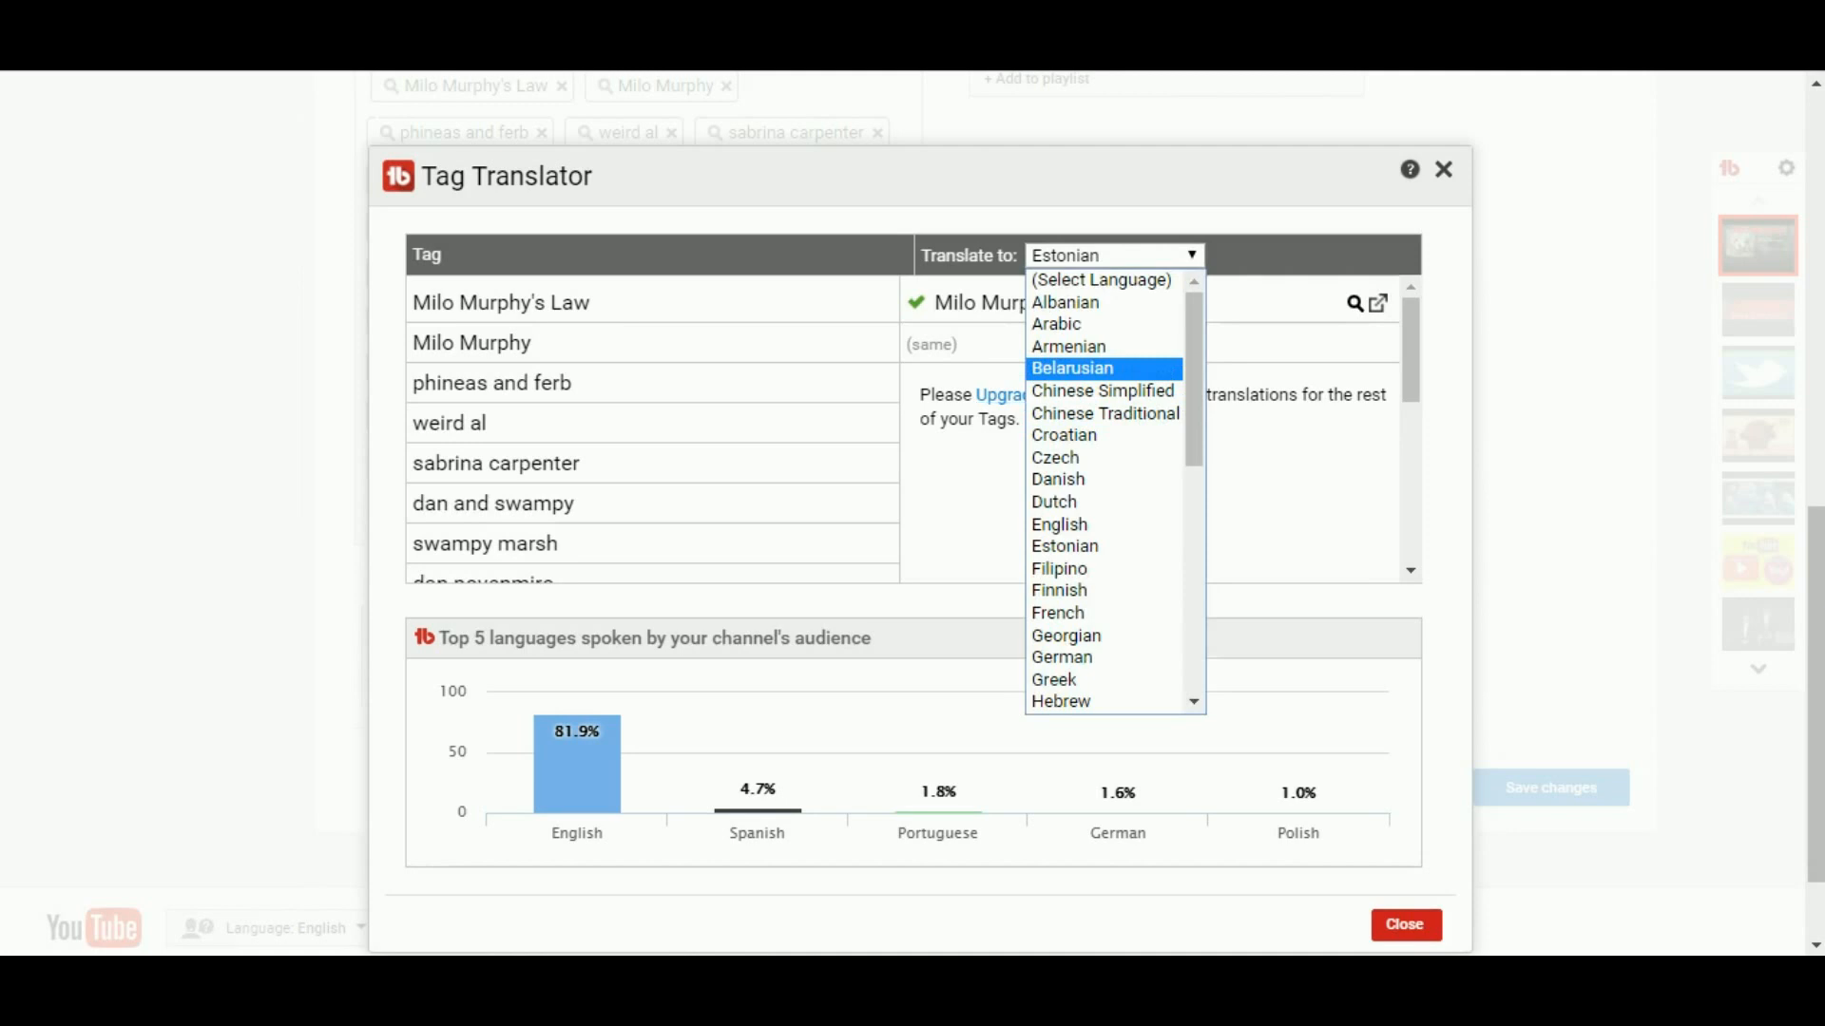
pyautogui.click(1055, 502)
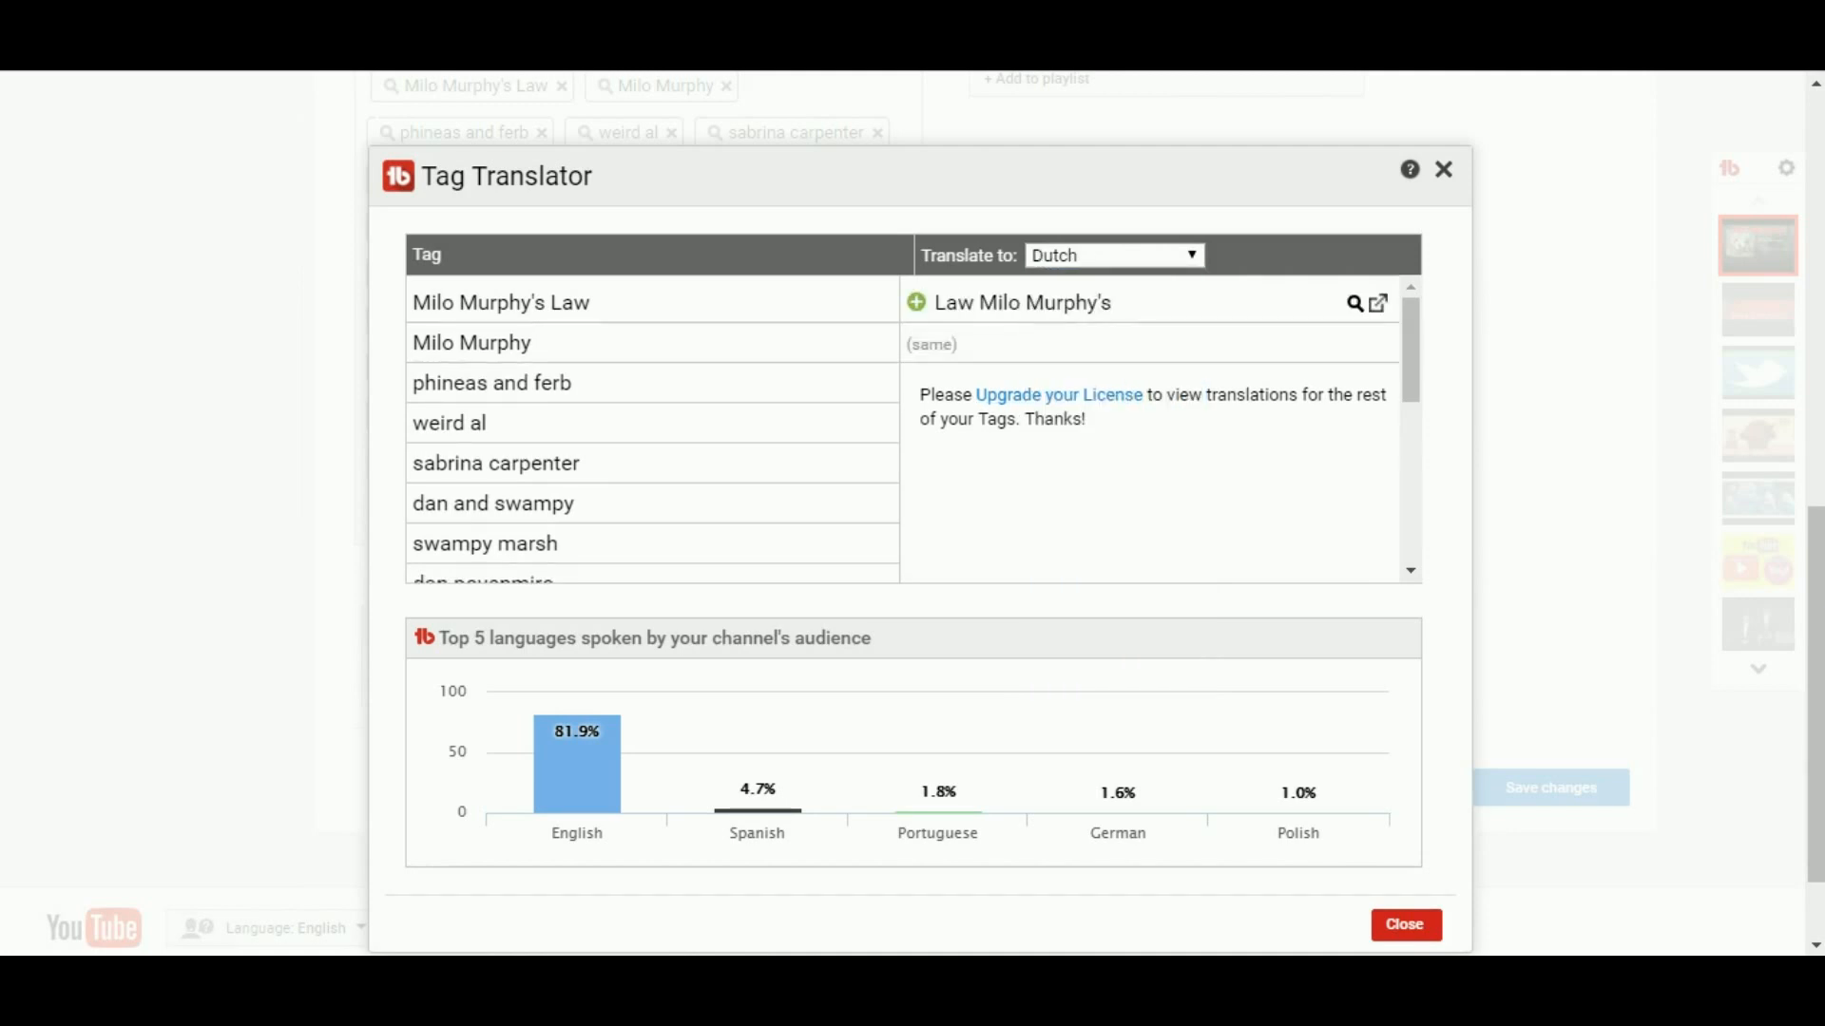
pyautogui.click(916, 303)
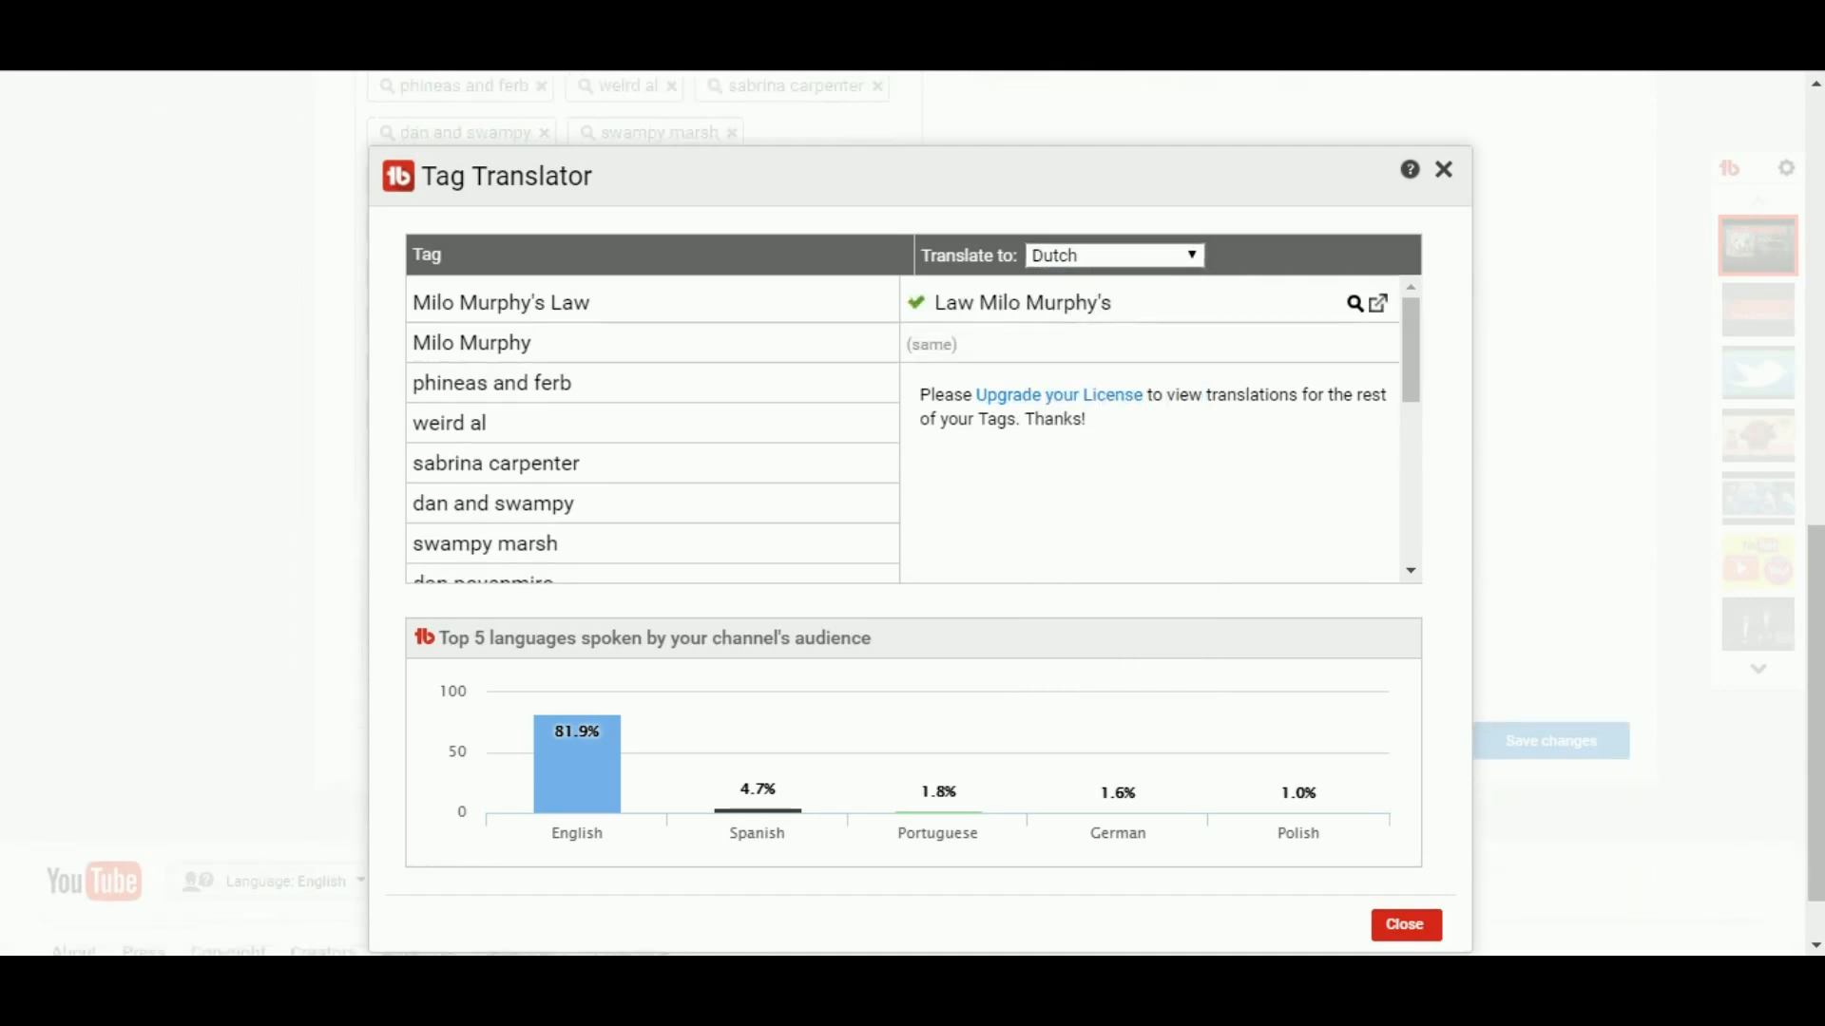
# Step: Switch the translation language to Vietnamese and add the tag "Luật Milo Murphy" to the video
pyautogui.click(1112, 254)
pyautogui.scroll(-3, 1103, 489)
pyautogui.scroll(-2, 1102, 666)
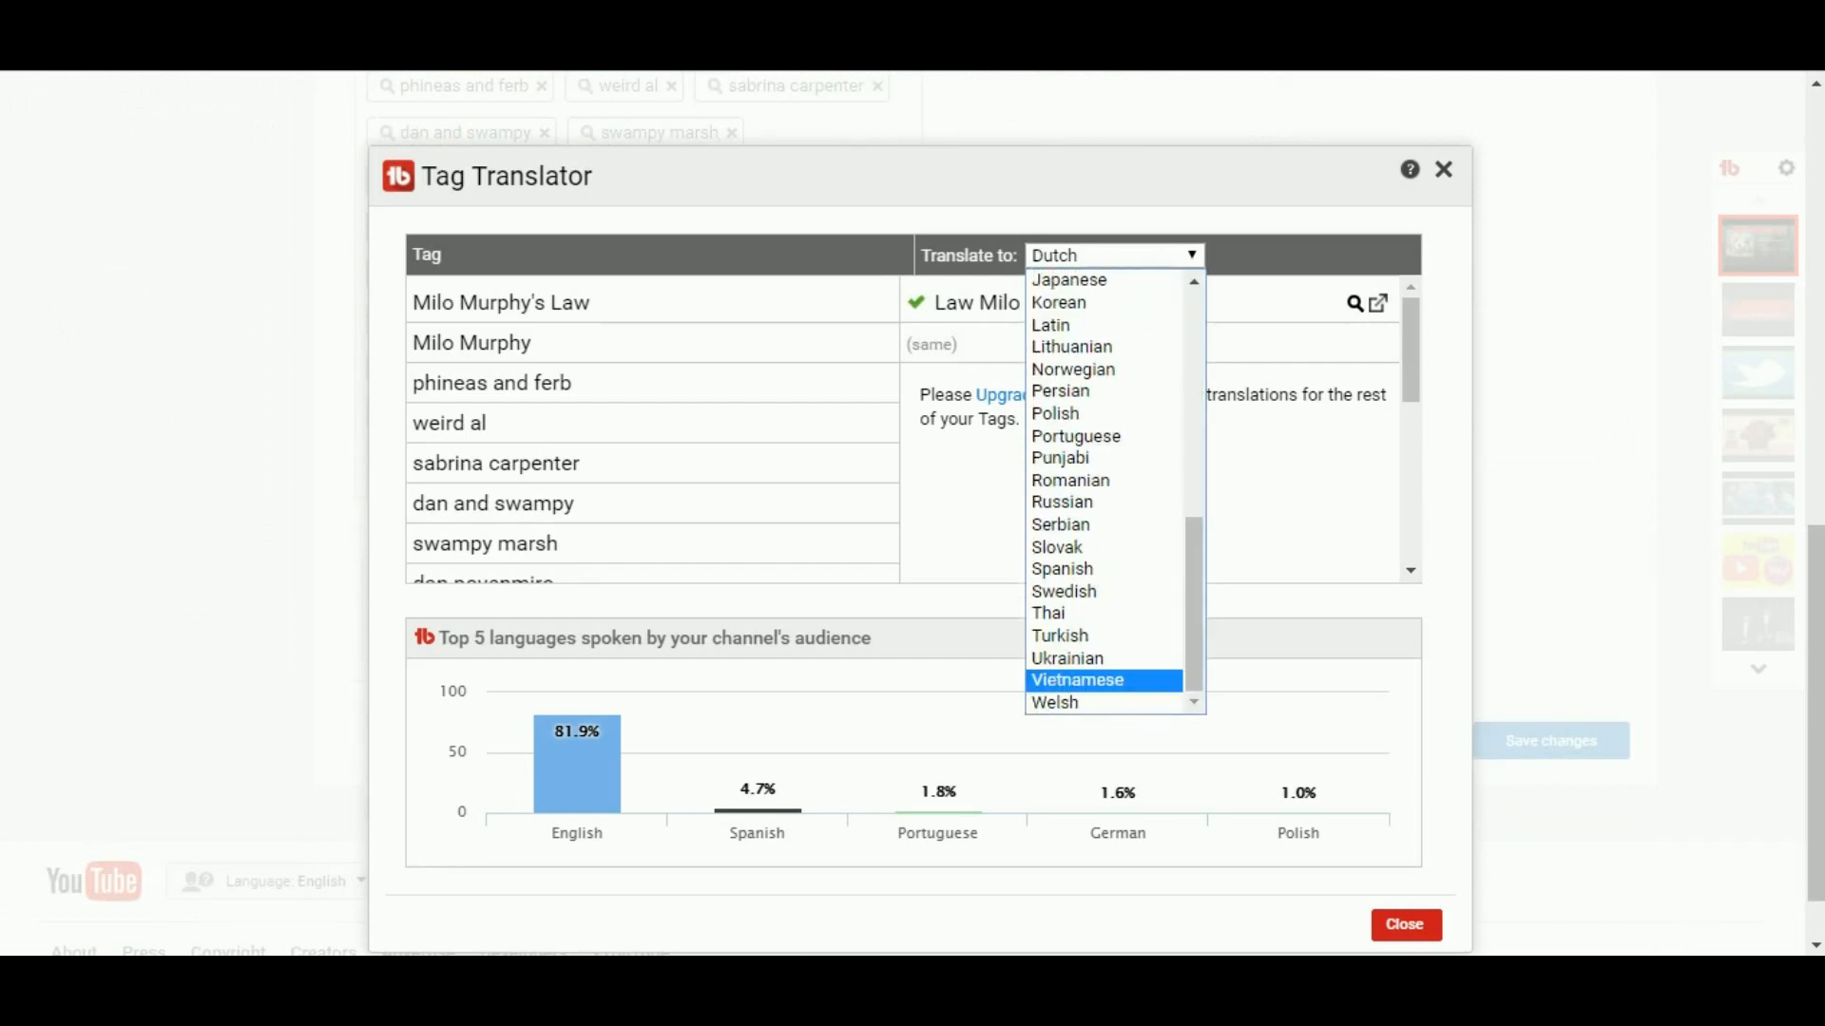
pyautogui.click(1078, 680)
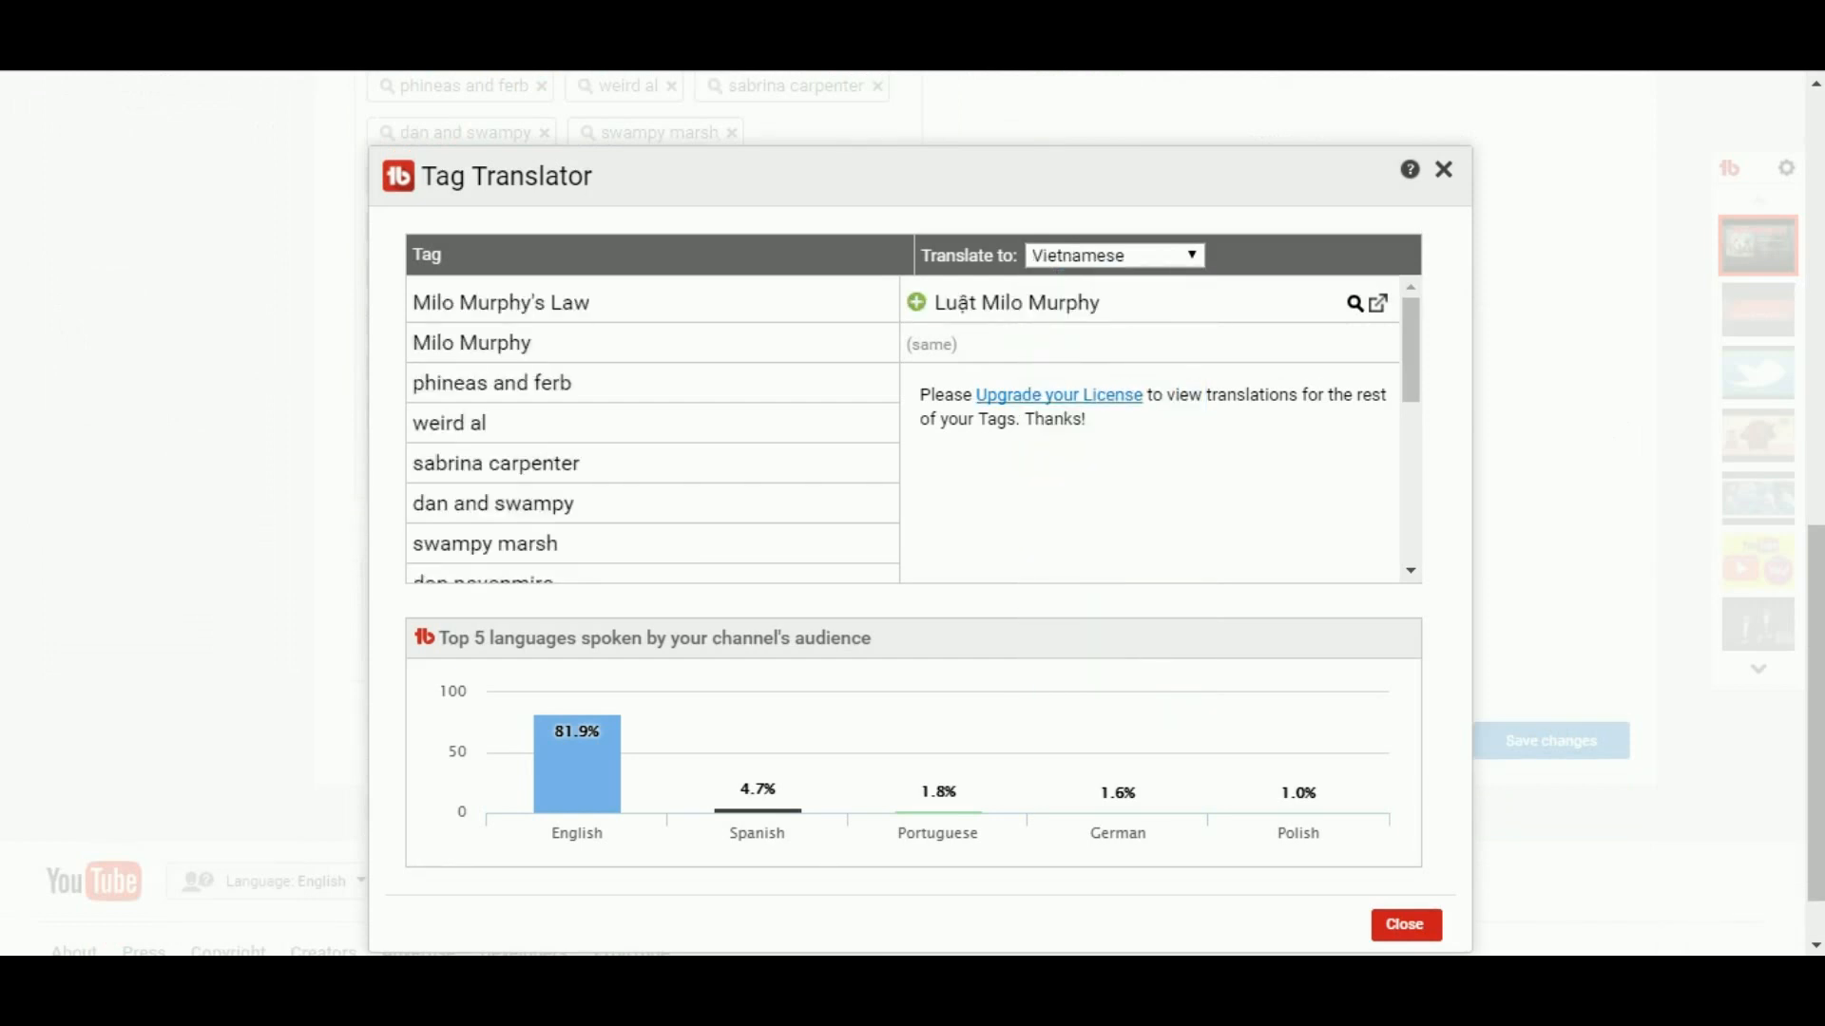
pyautogui.click(916, 302)
# Step: Translate the tags to Ukrainian, add "Закон Міло Мерфі" and "Майло Мерфі", and save the changes to the video
pyautogui.click(1114, 255)
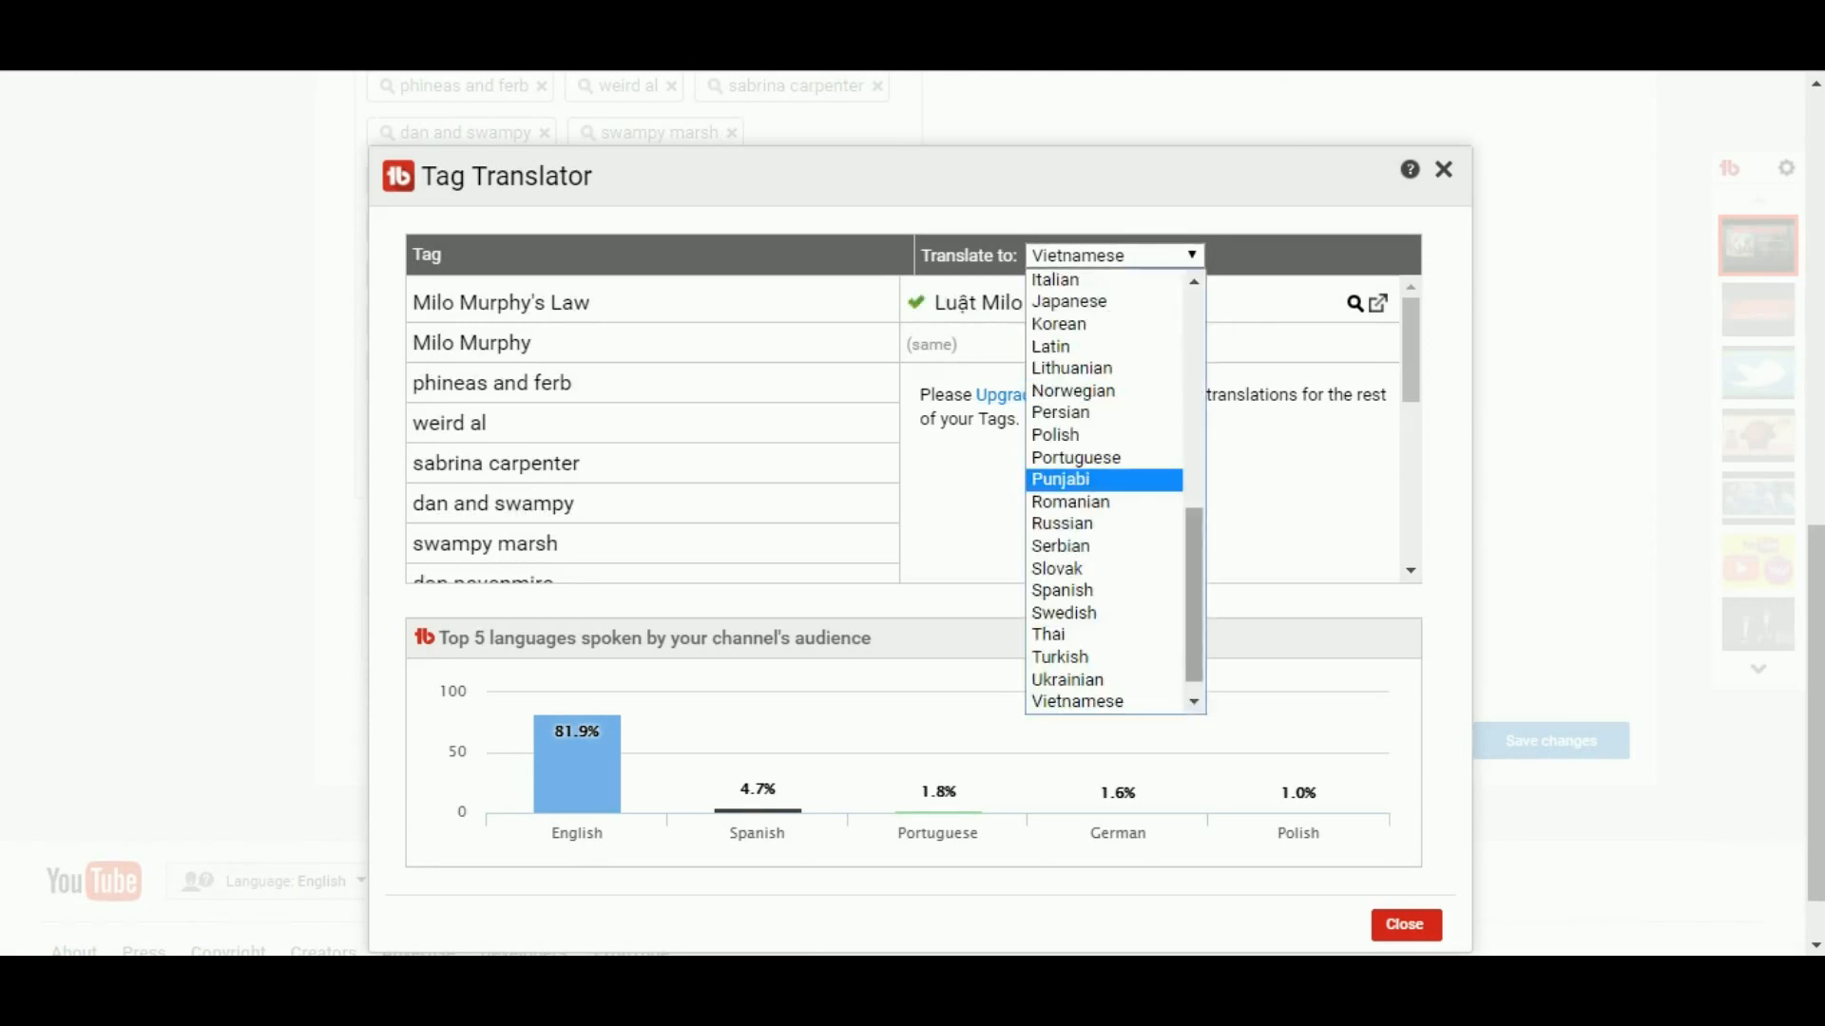
pyautogui.click(1077, 679)
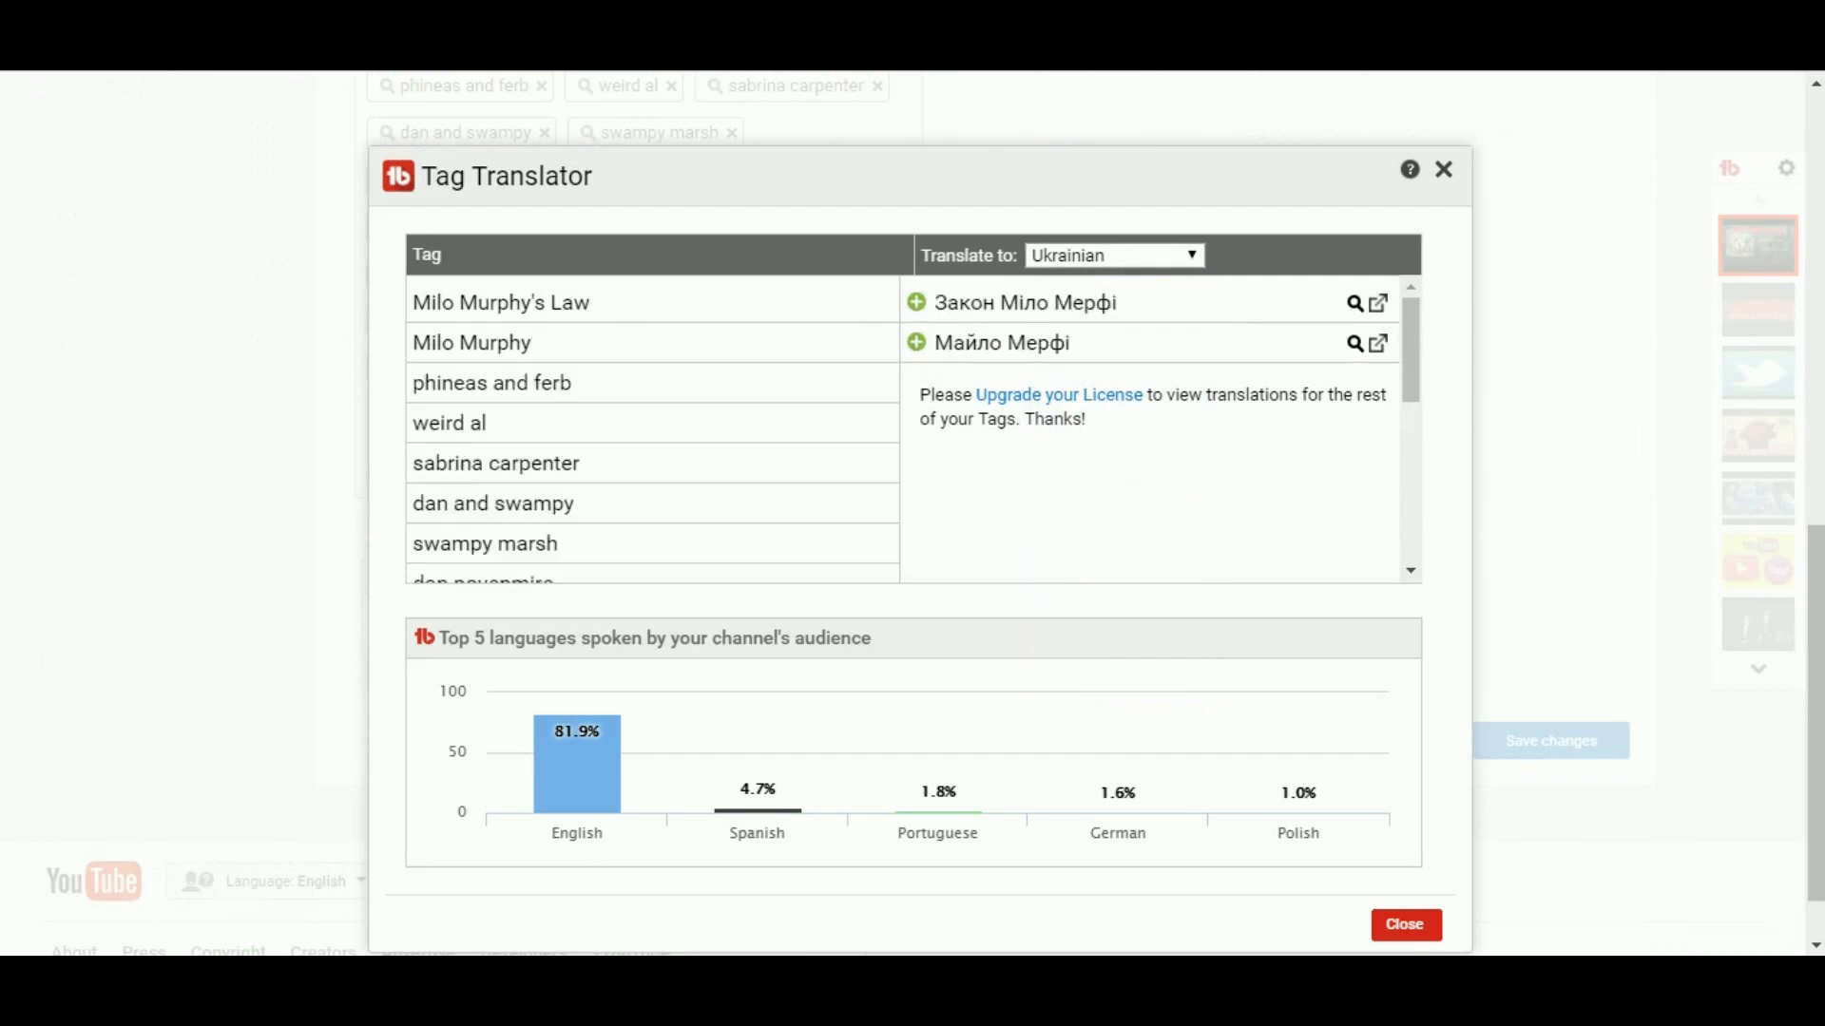
pyautogui.click(916, 302)
pyautogui.click(916, 343)
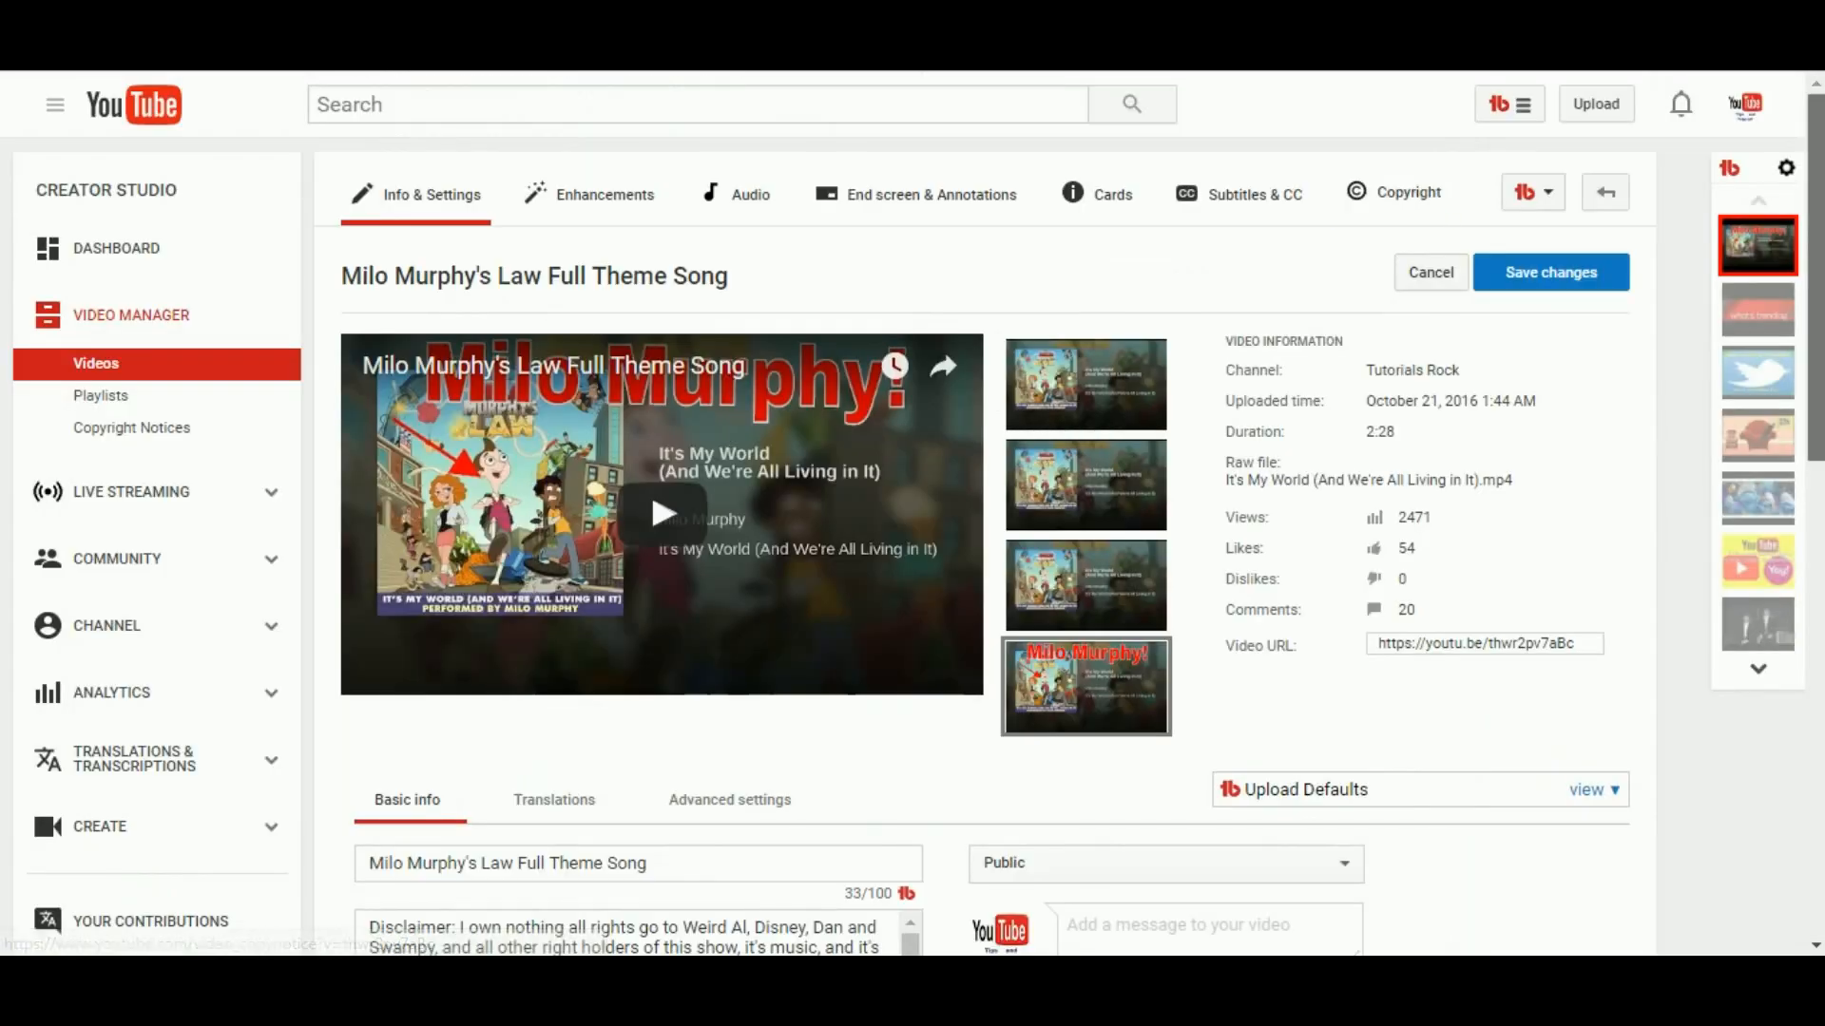
pyautogui.scroll(-10, 913, 514)
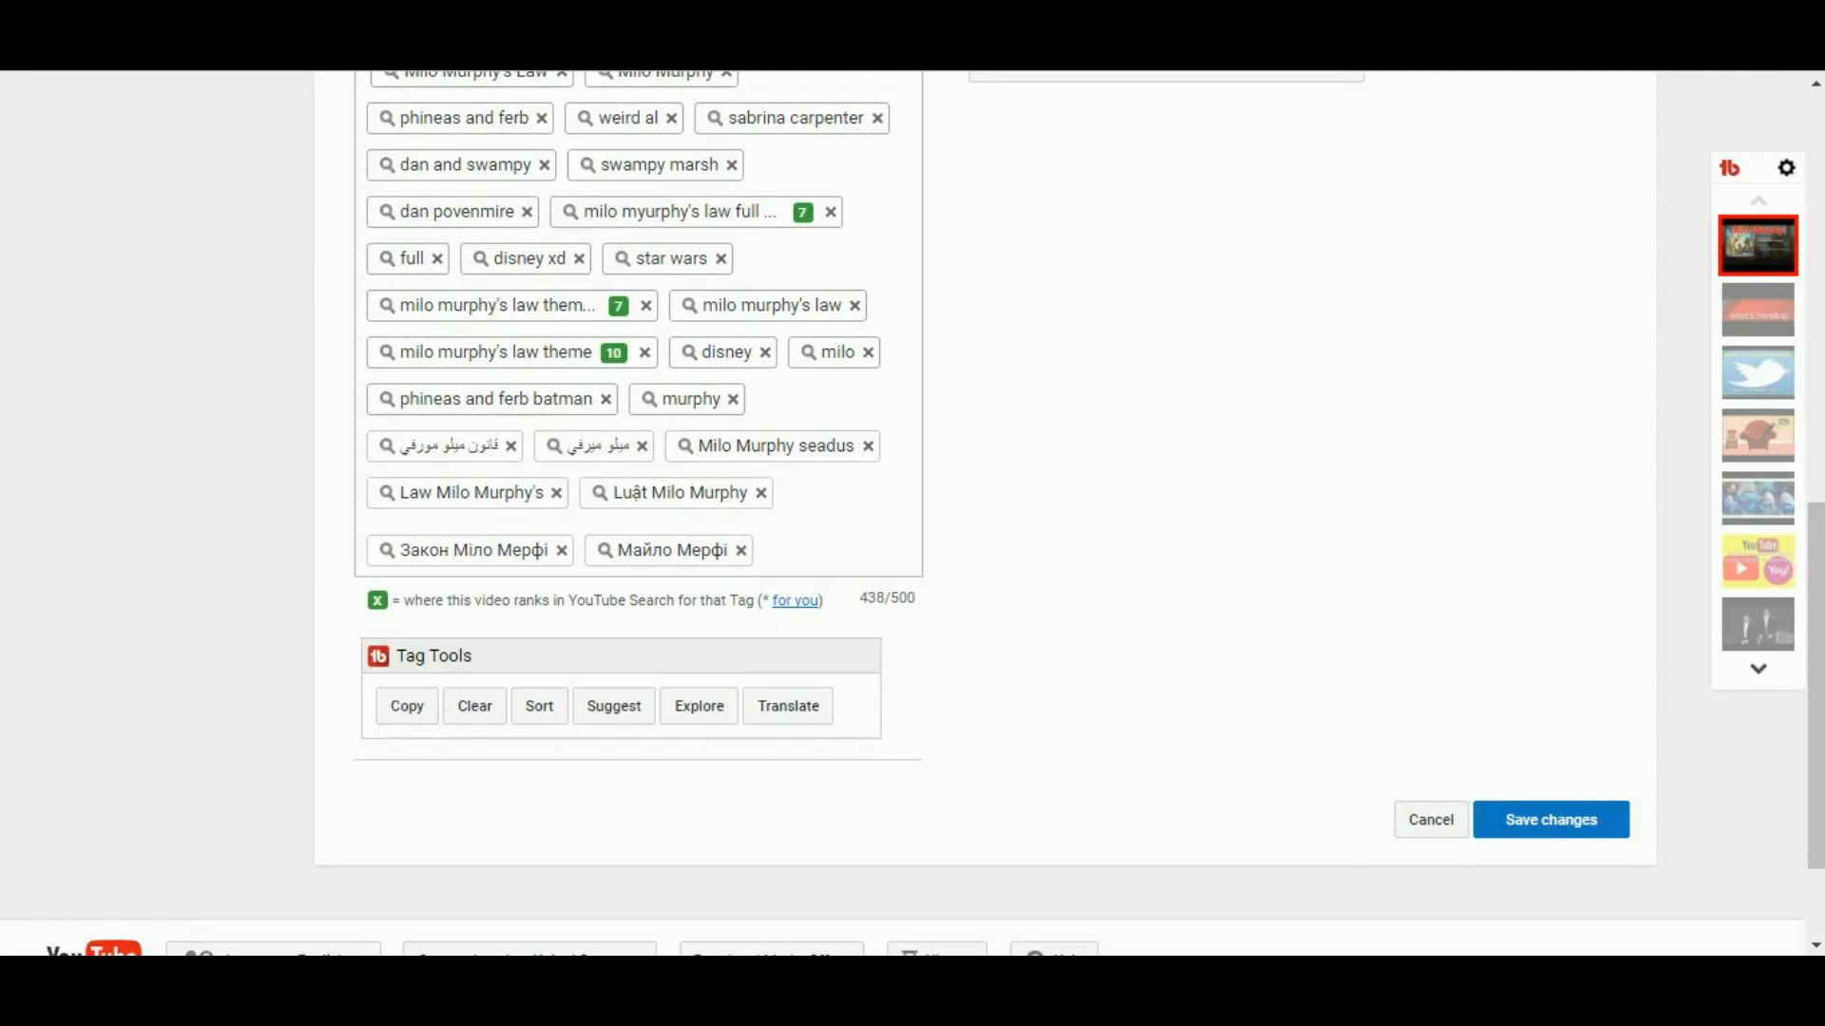
pyautogui.click(1606, 821)
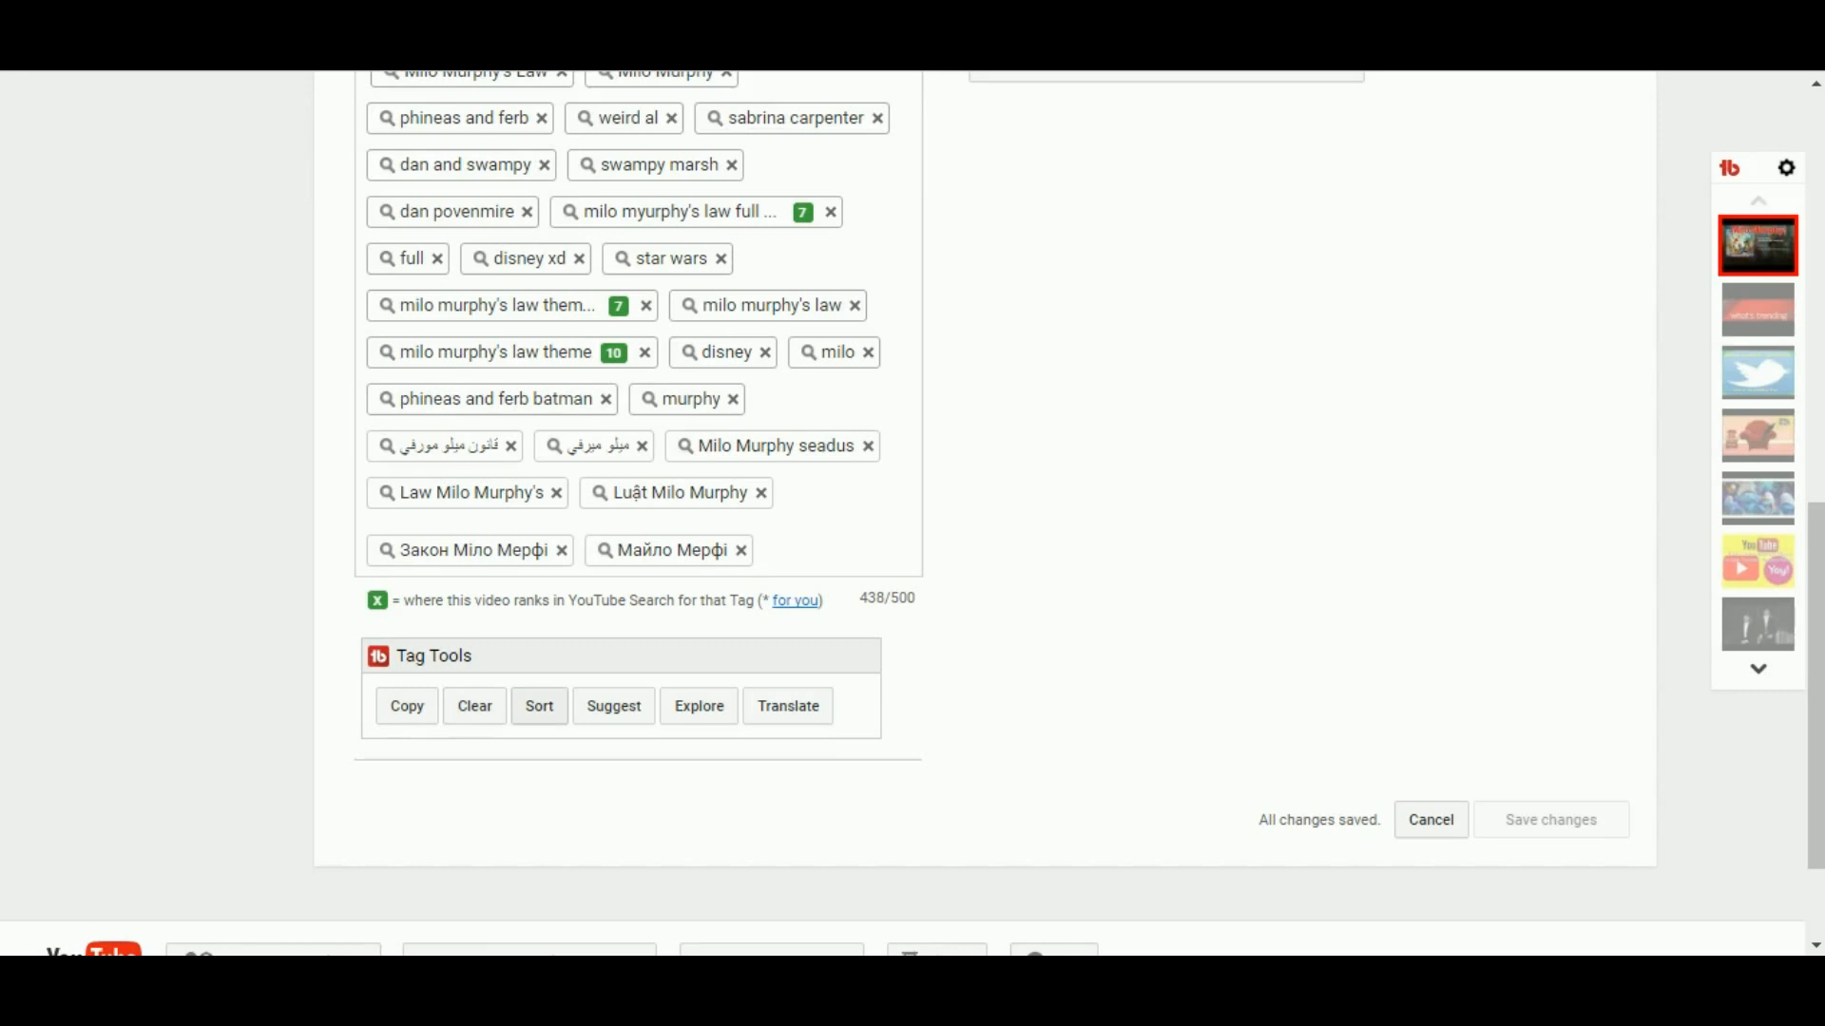
# Step: Remove the duplicate tags with the Tag Sorter, apply the result, and save the changes to the video
pyautogui.click(539, 706)
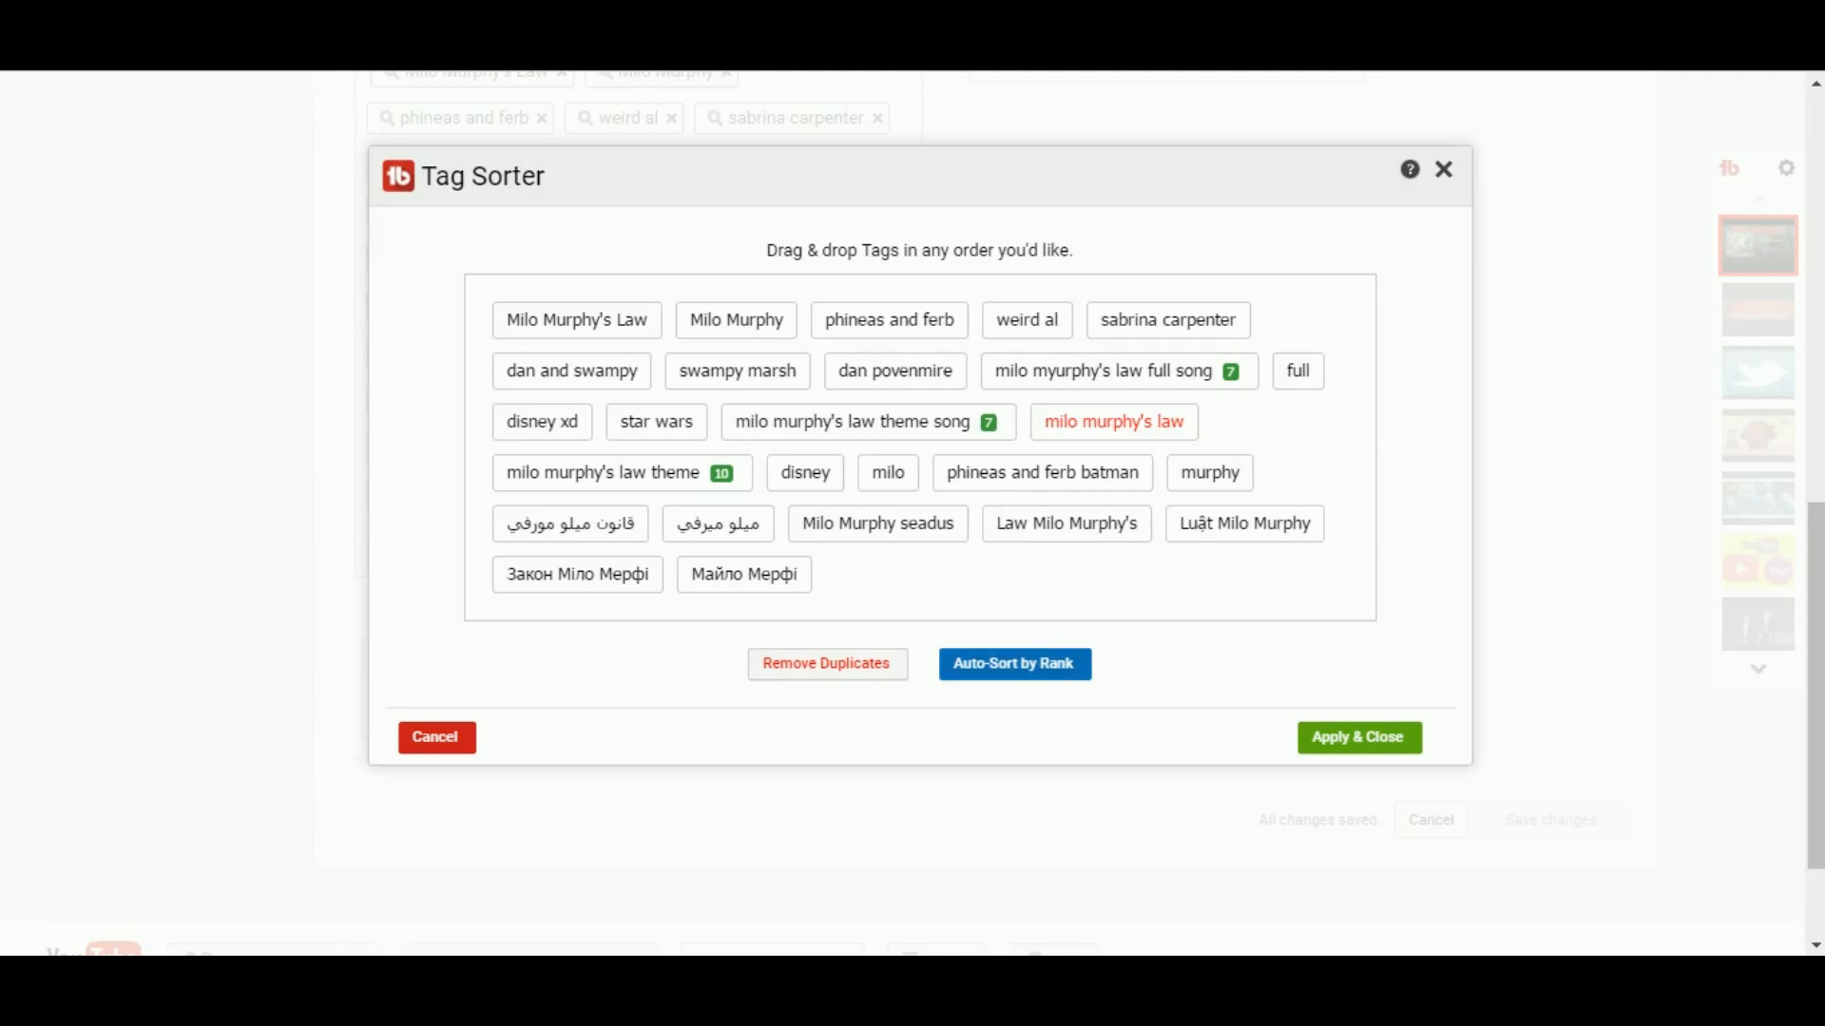
pyautogui.click(826, 663)
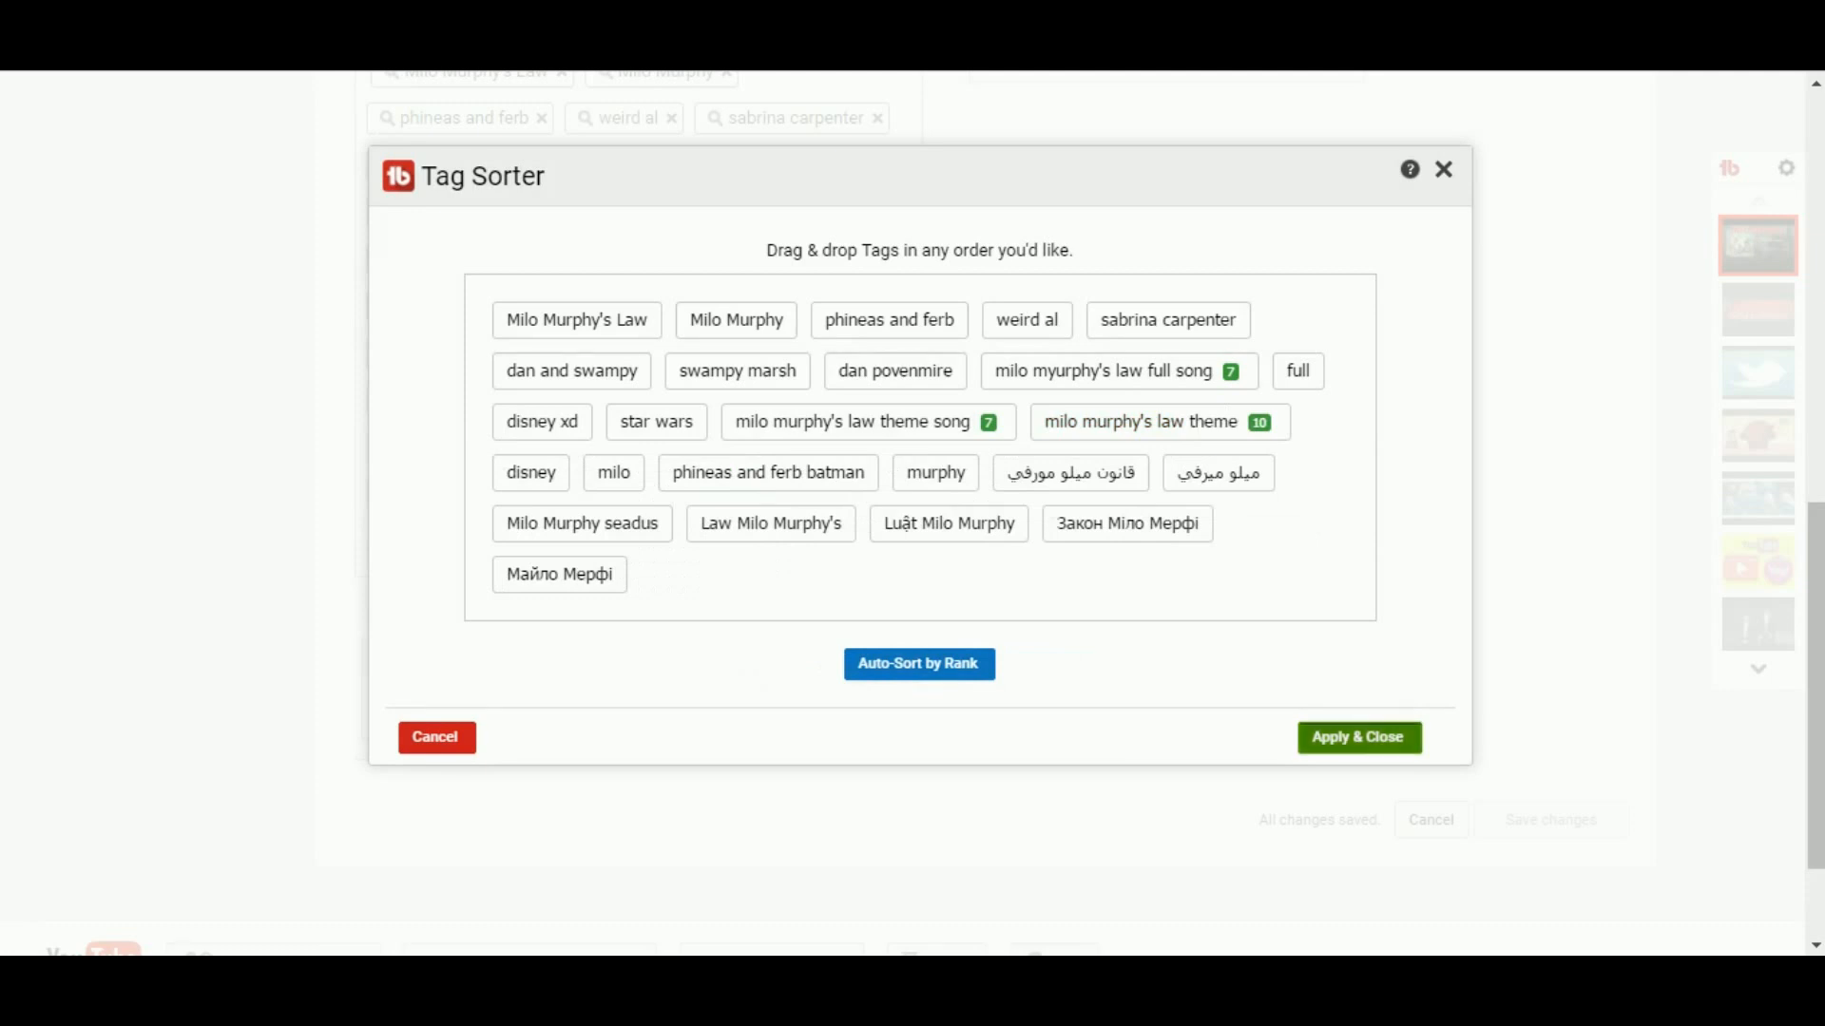
pyautogui.click(1359, 737)
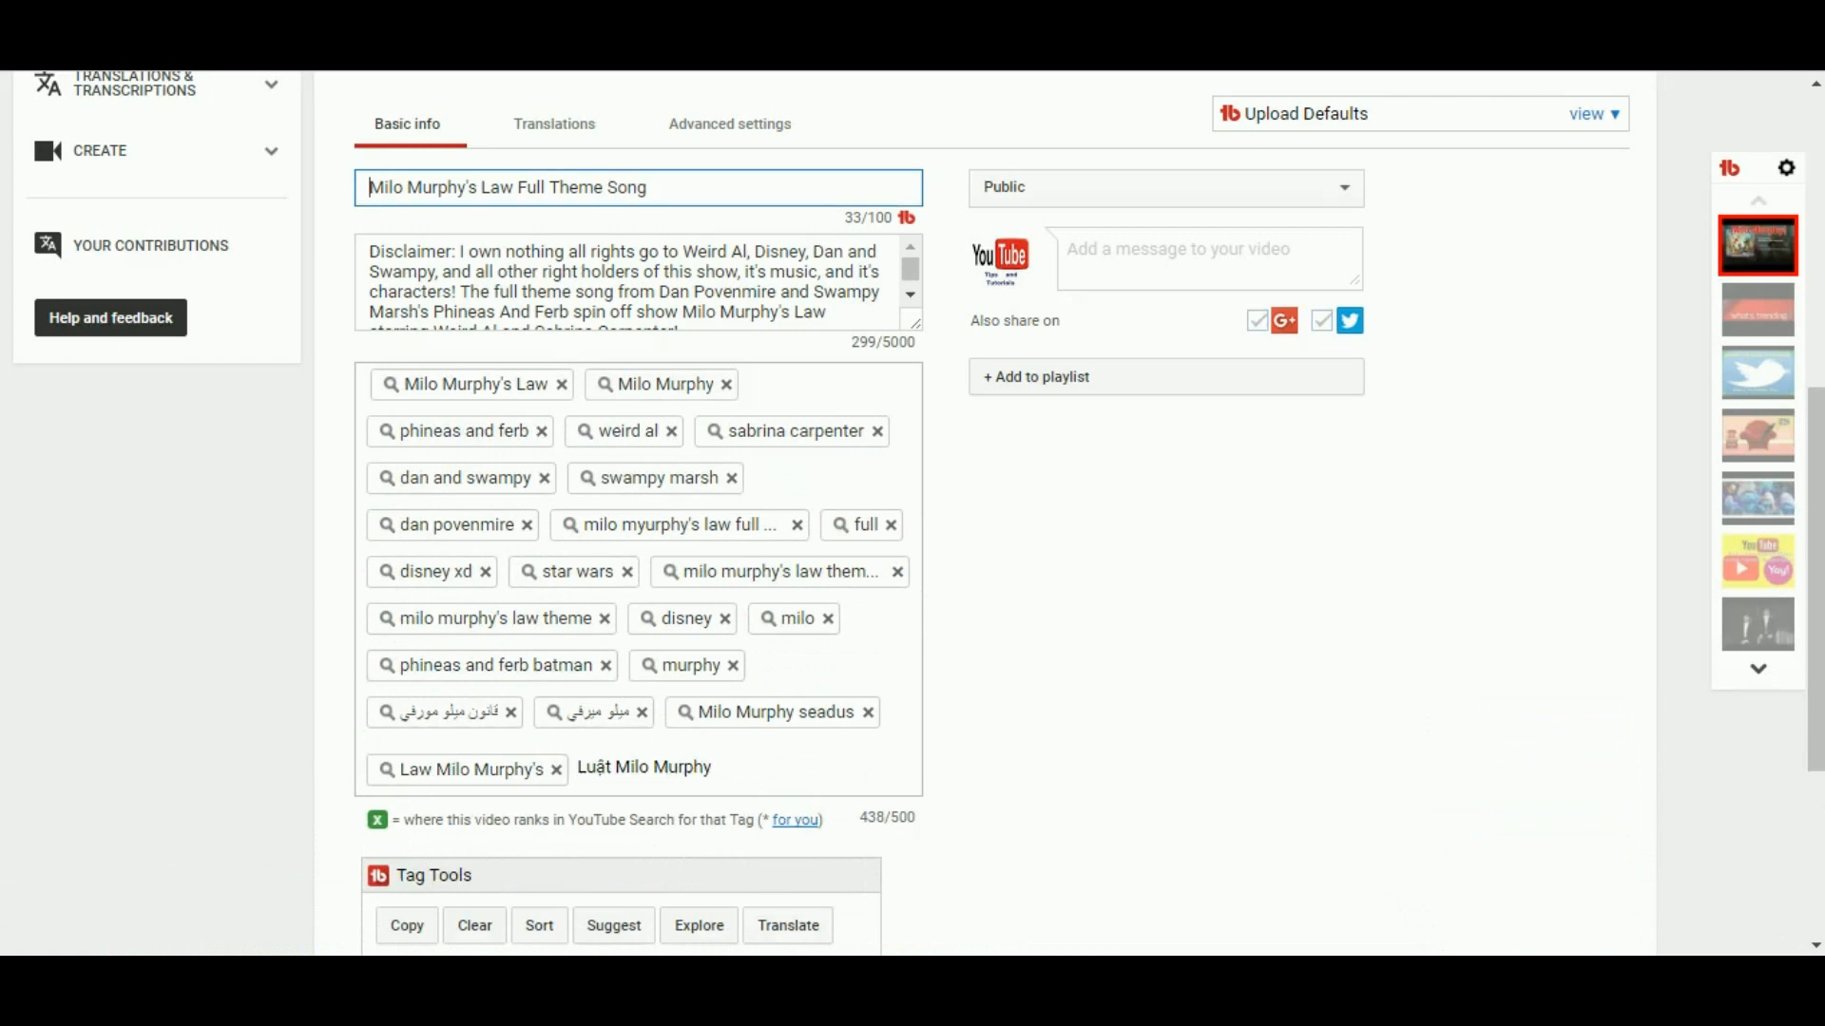
pyautogui.scroll(-4, 912, 513)
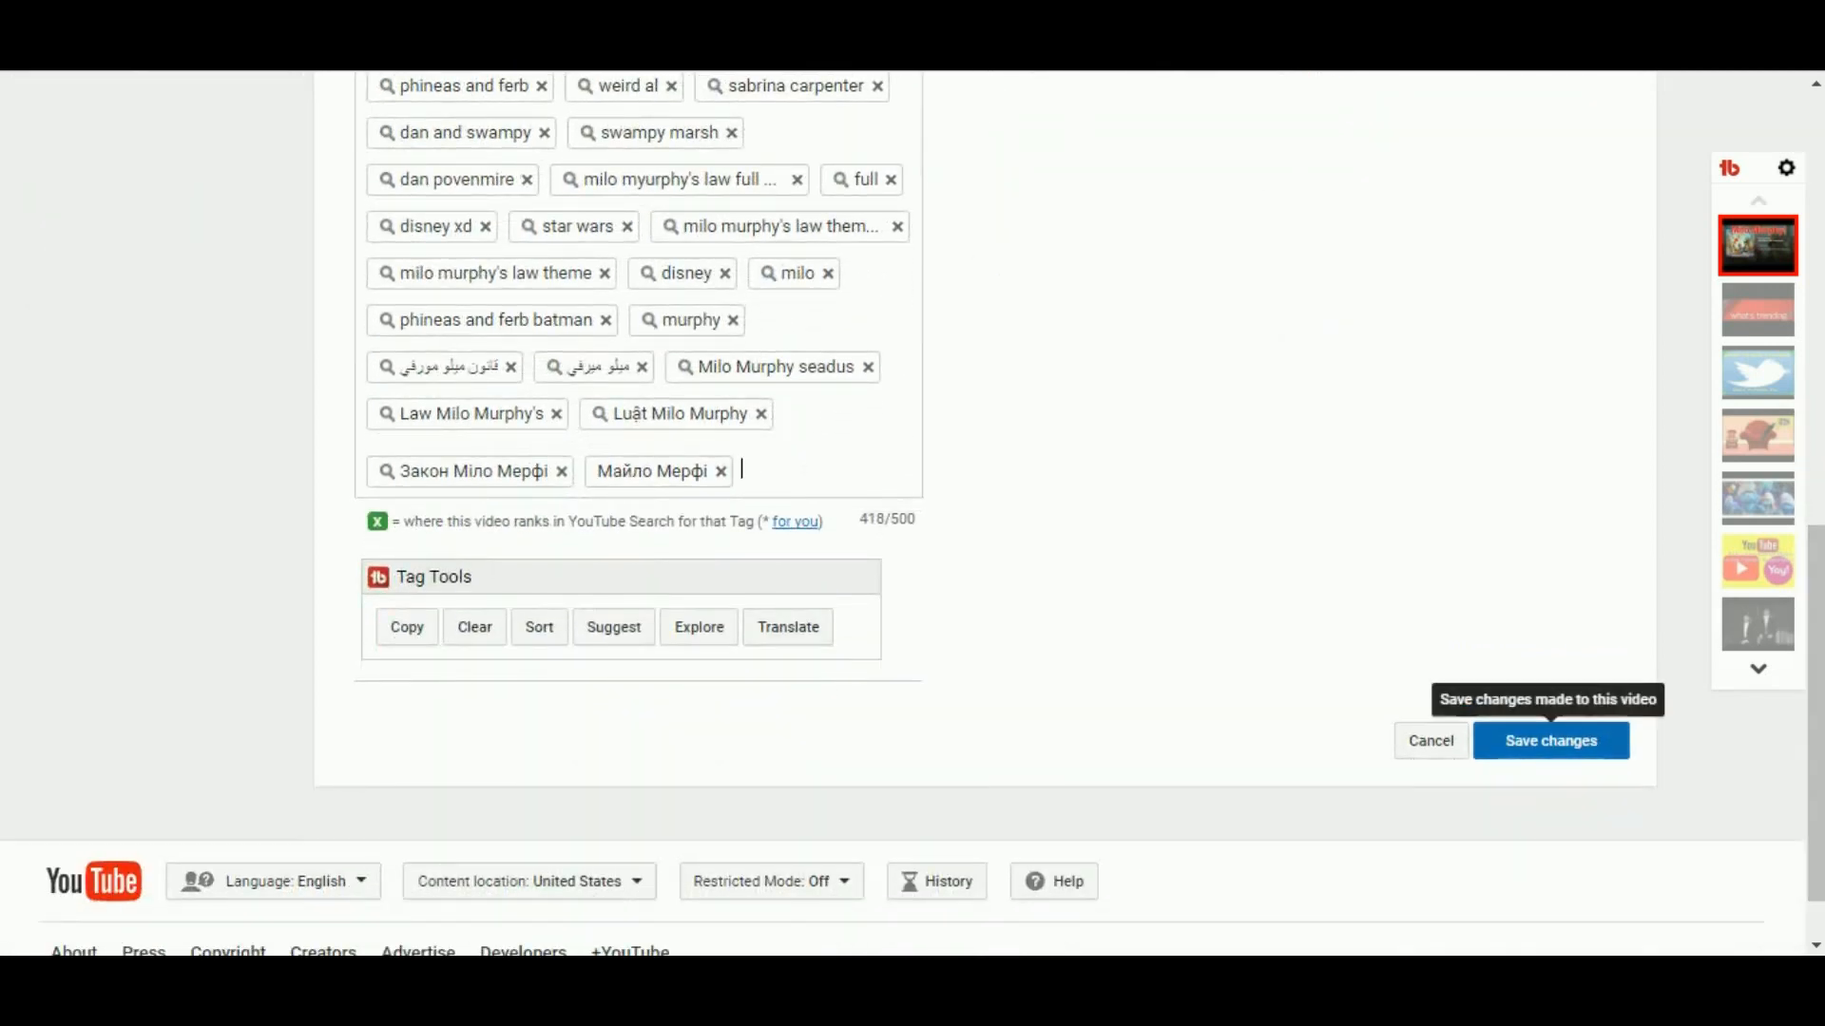
pyautogui.click(1551, 740)
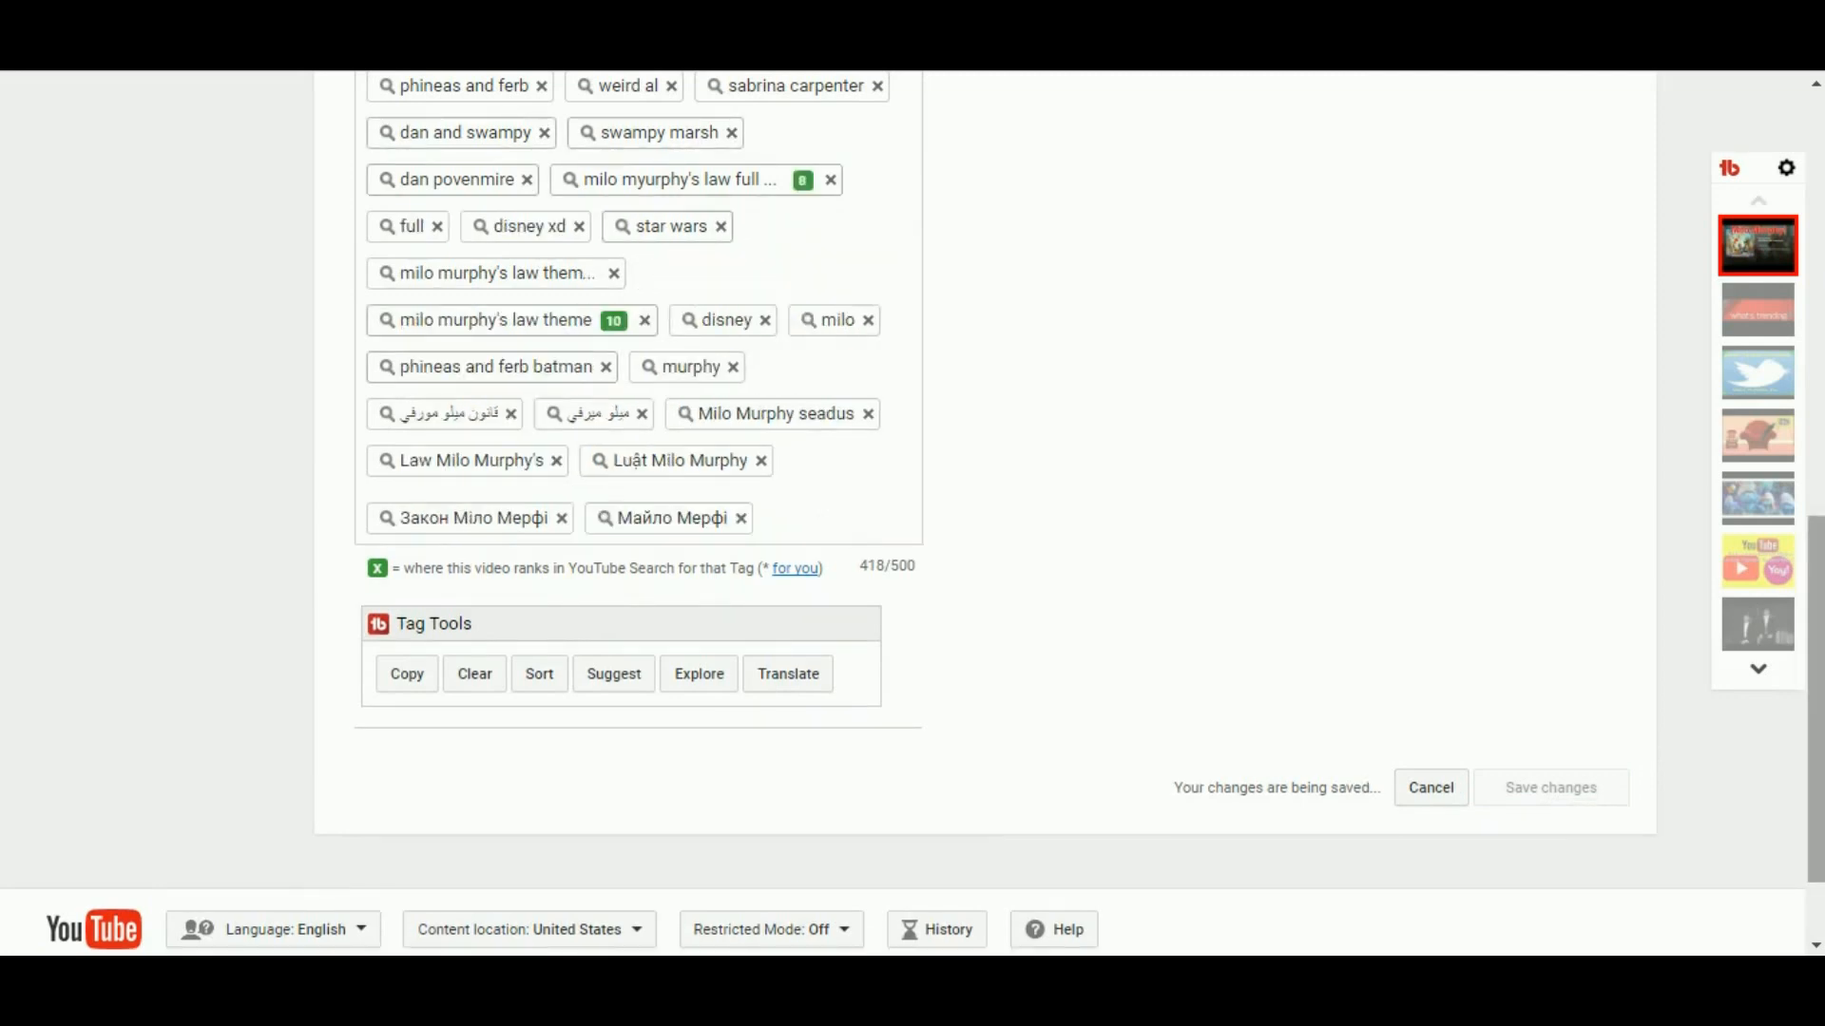
pyautogui.click(1552, 787)
# Step: Open TubeBuddy's Suggested Tags for the video and dismiss the reboot message by continuing to work
pyautogui.scroll(1, 1551, 788)
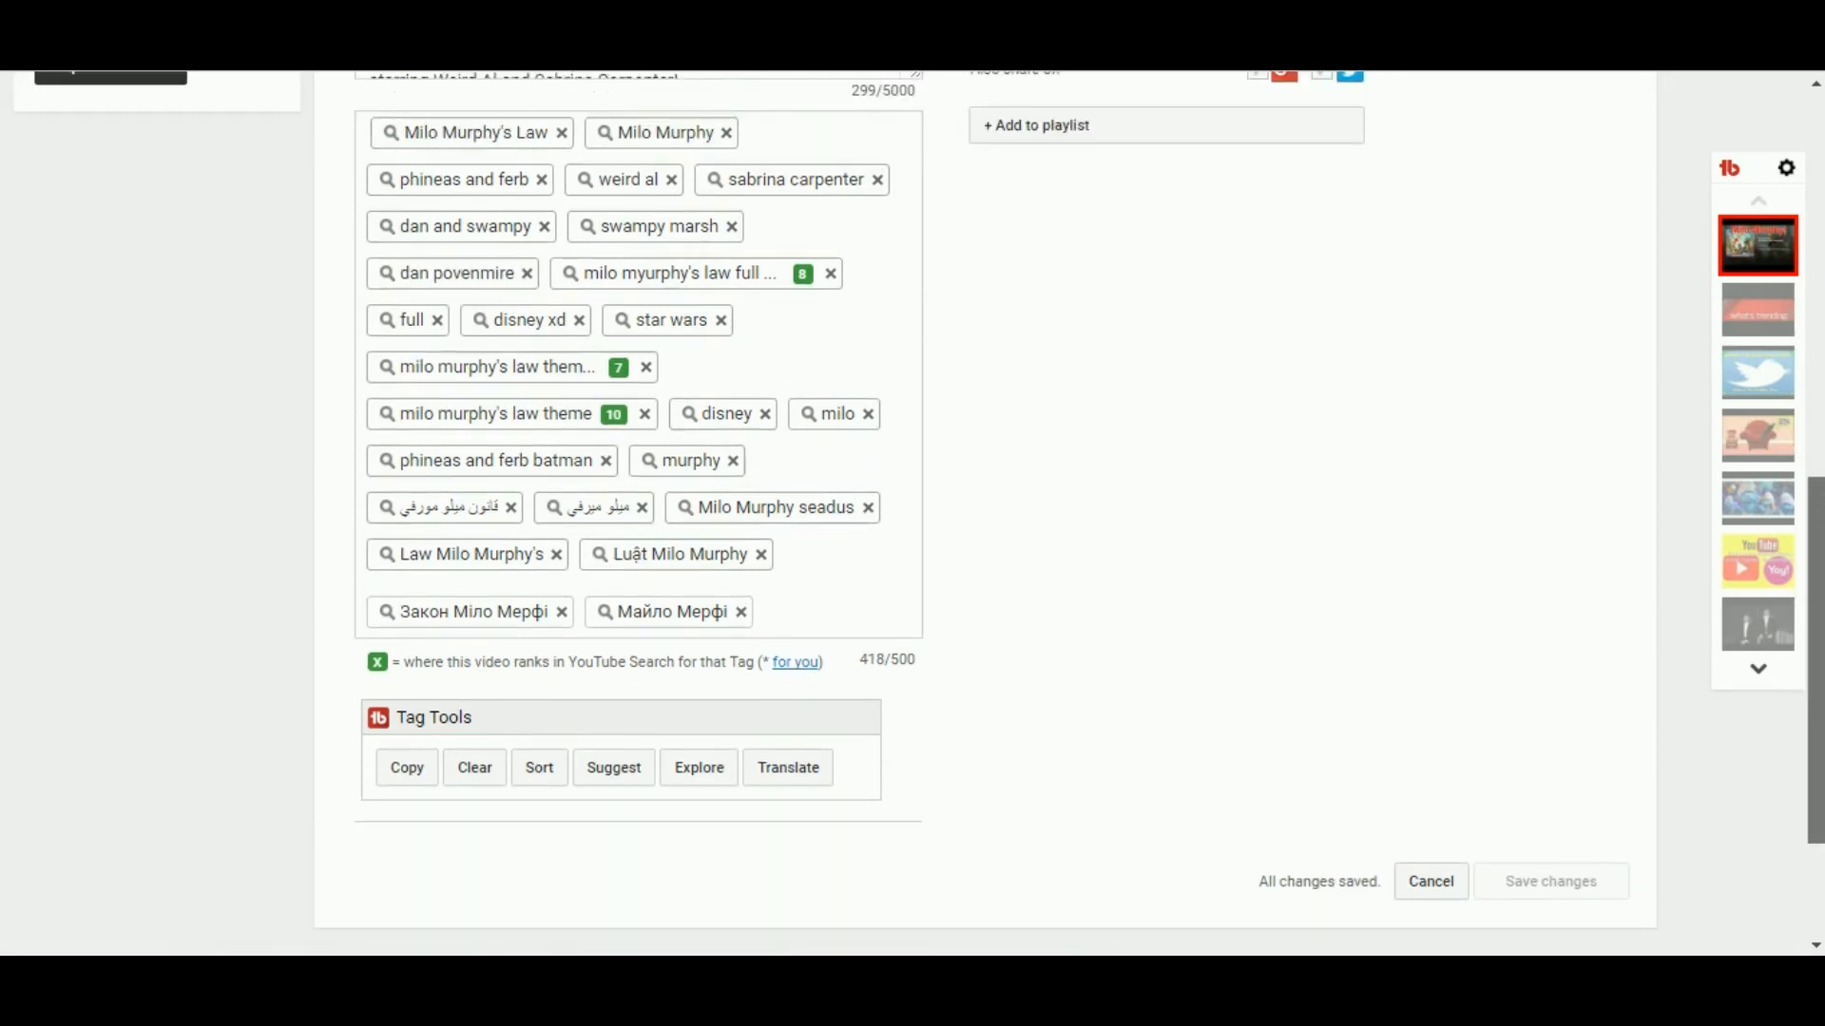
pyautogui.scroll(4, 913, 513)
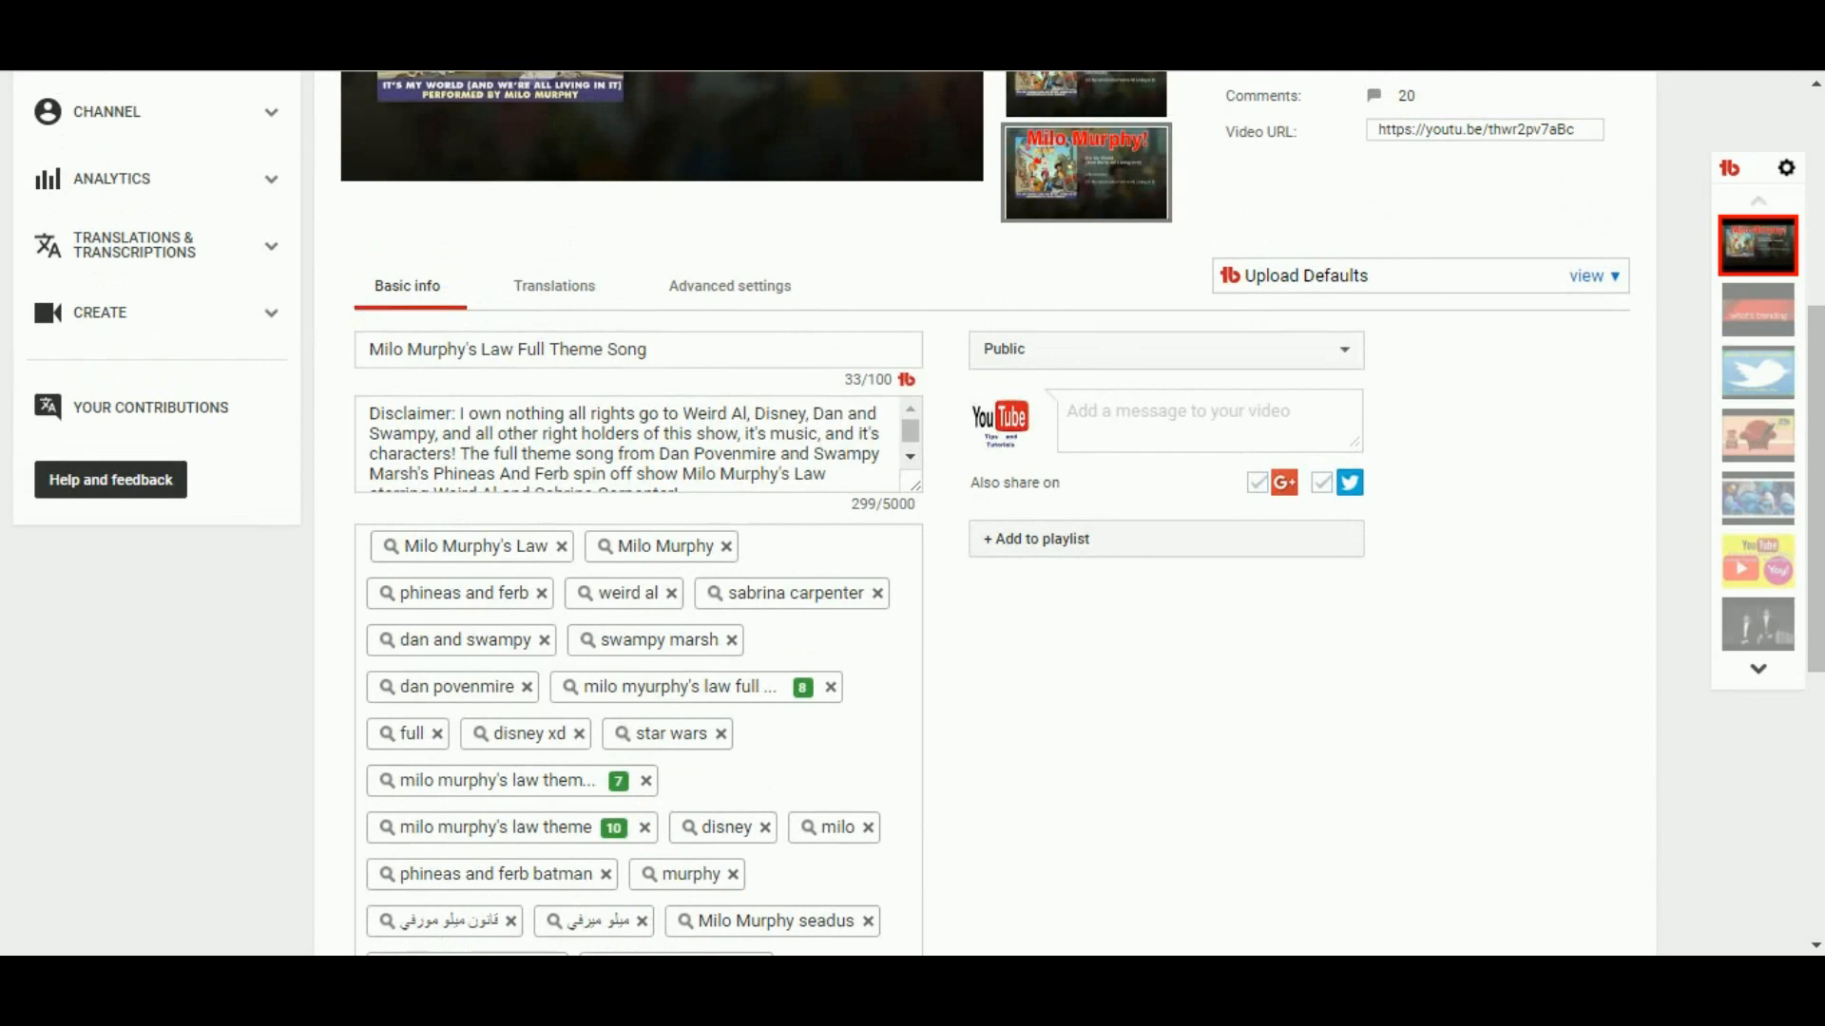
pyautogui.scroll(5, 913, 513)
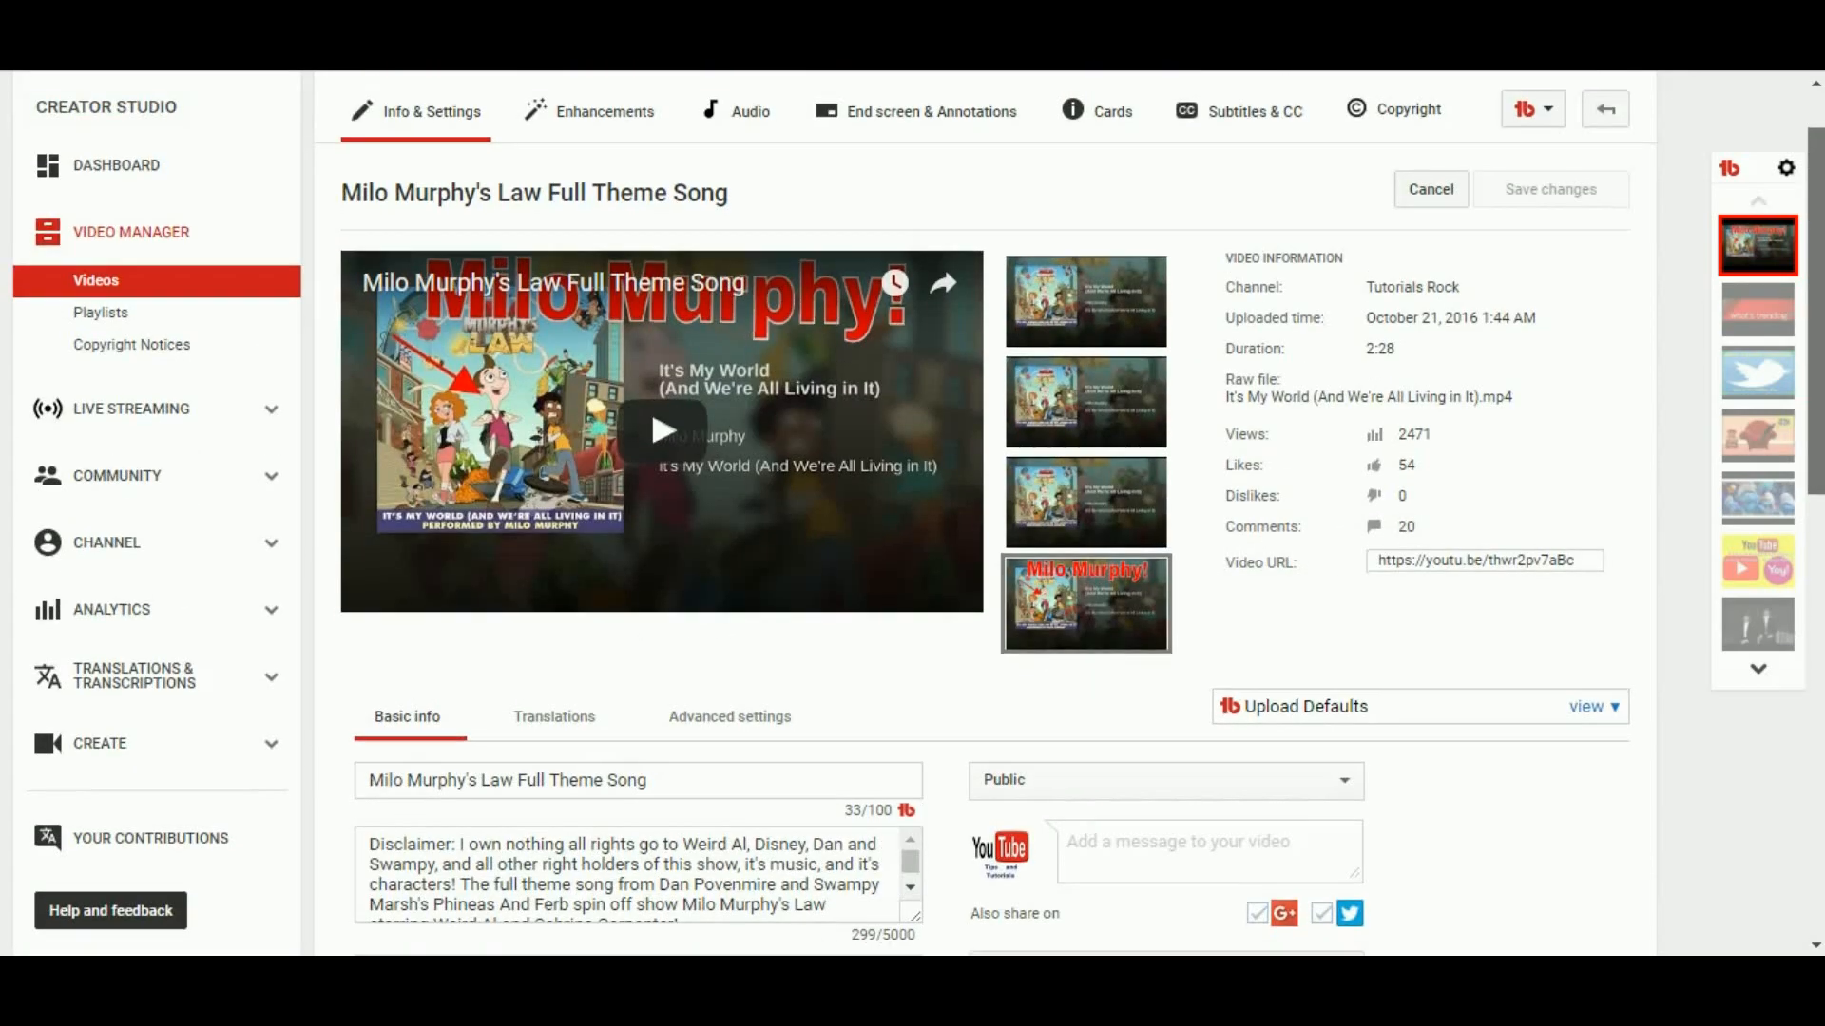
pyautogui.scroll(-1, 912, 514)
pyautogui.click(1533, 86)
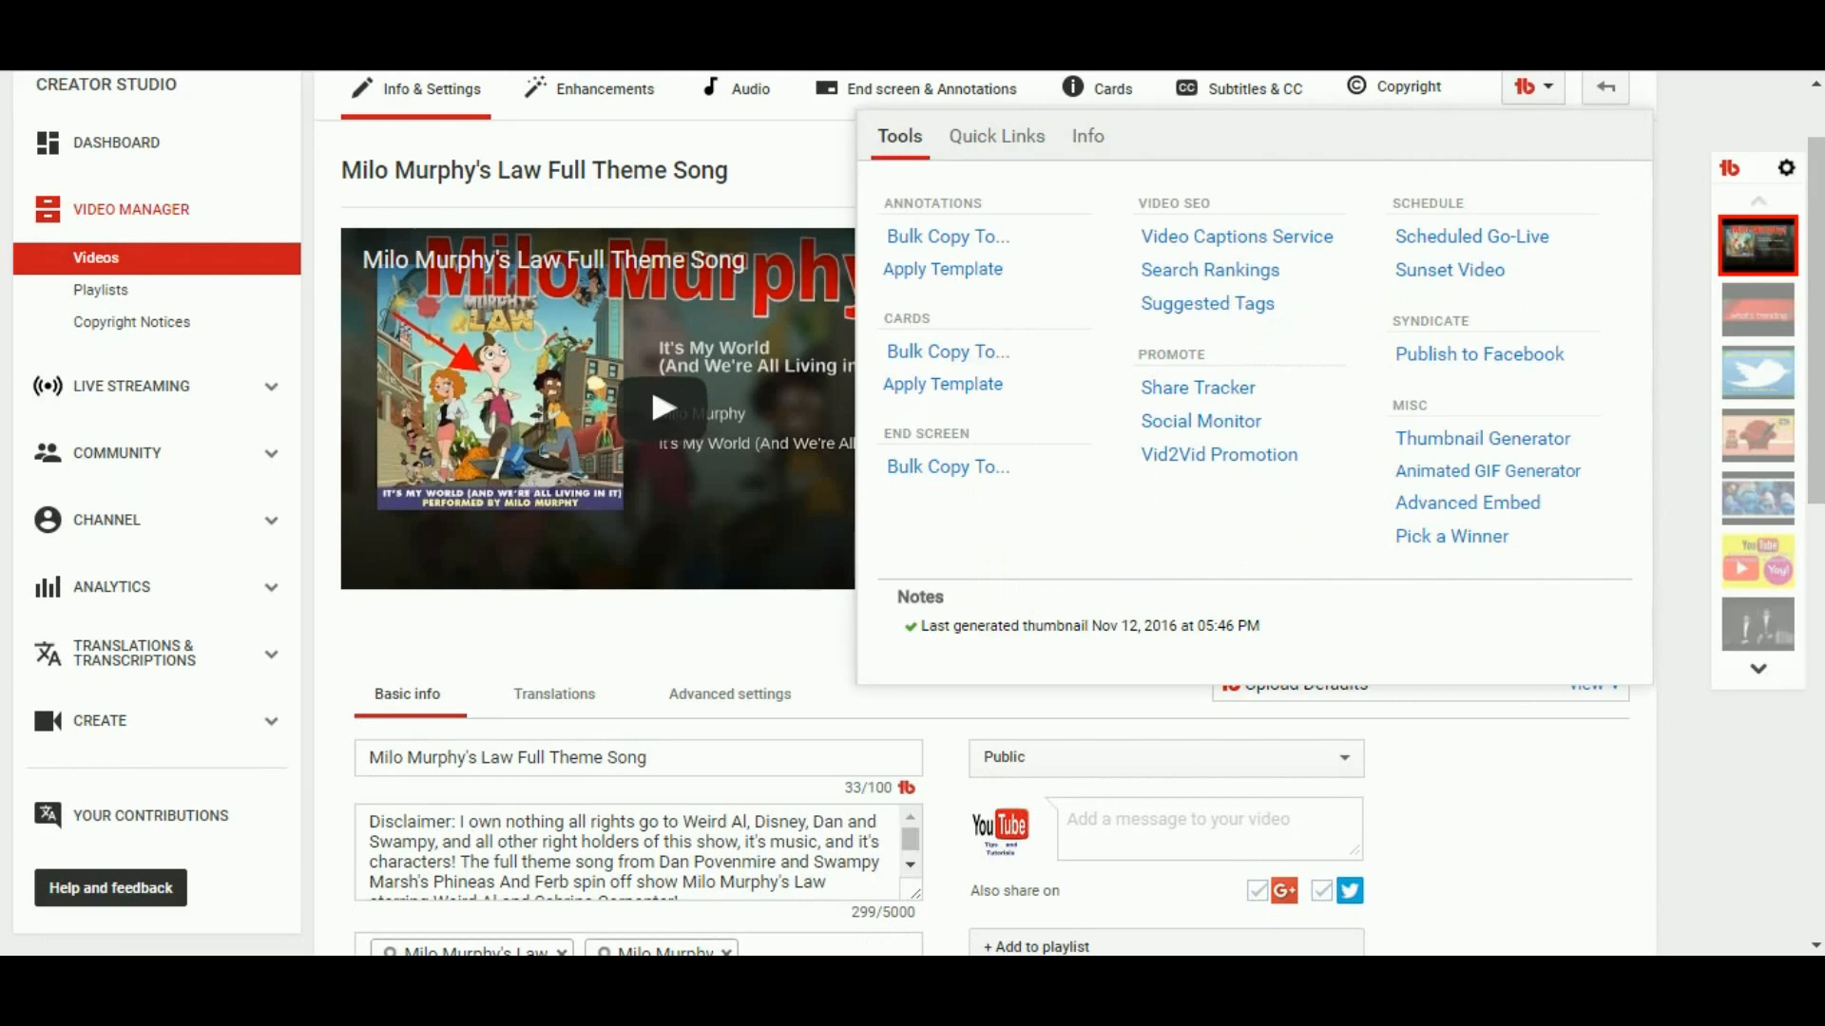
pyautogui.click(1207, 303)
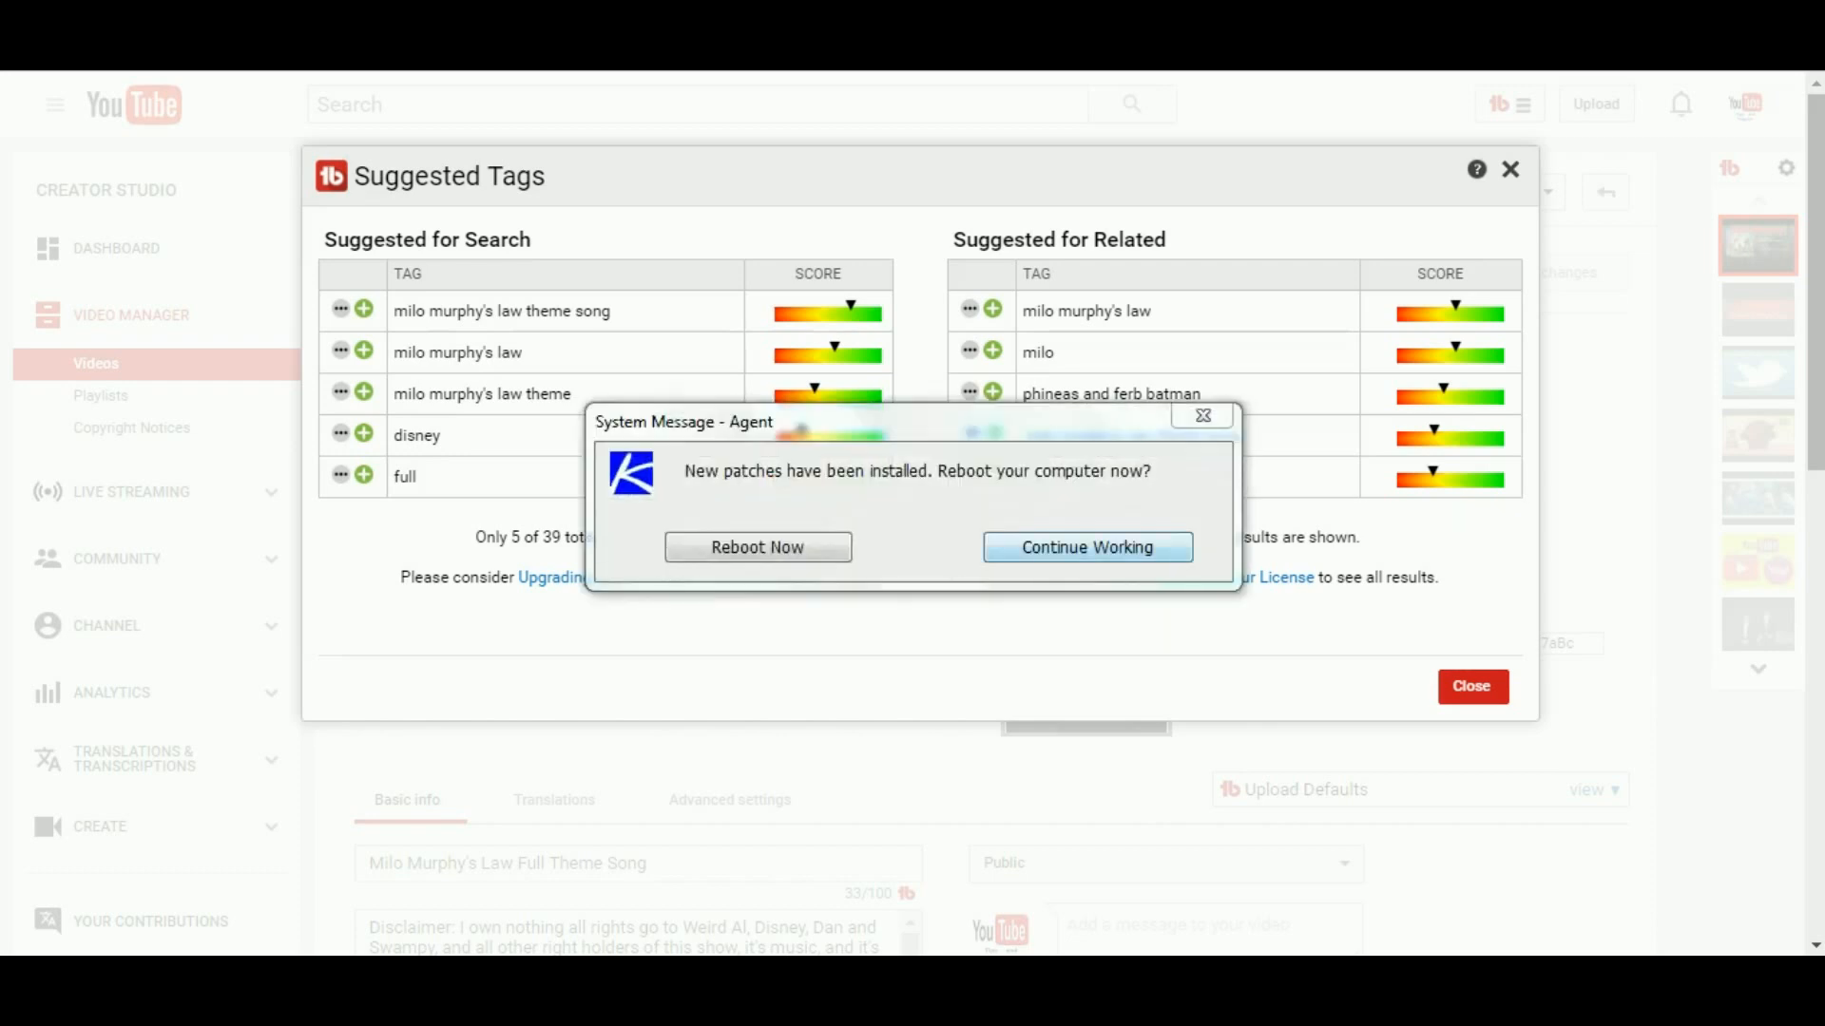
pyautogui.click(1089, 548)
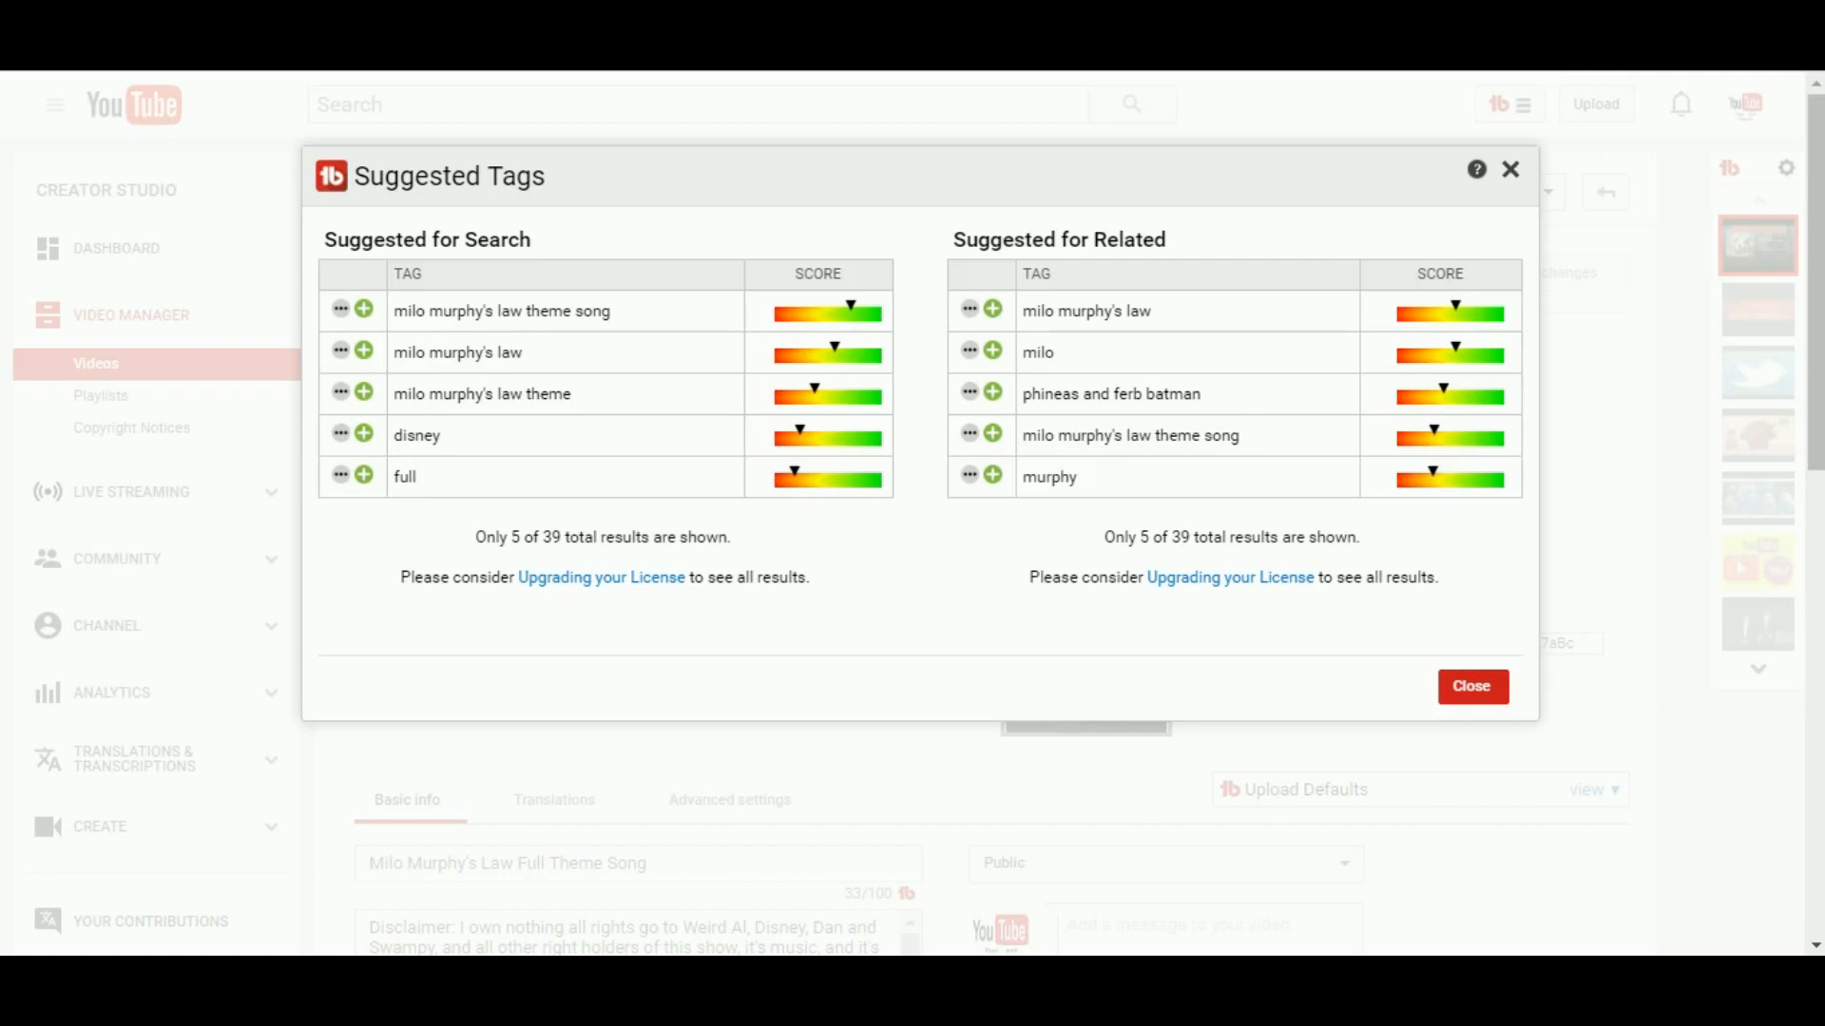
# Step: Add the five tags suggested for search: "milo murphy's law theme song", "milo murphy's law", "milo murphy's law theme", "disney" and "full"
pyautogui.click(364, 309)
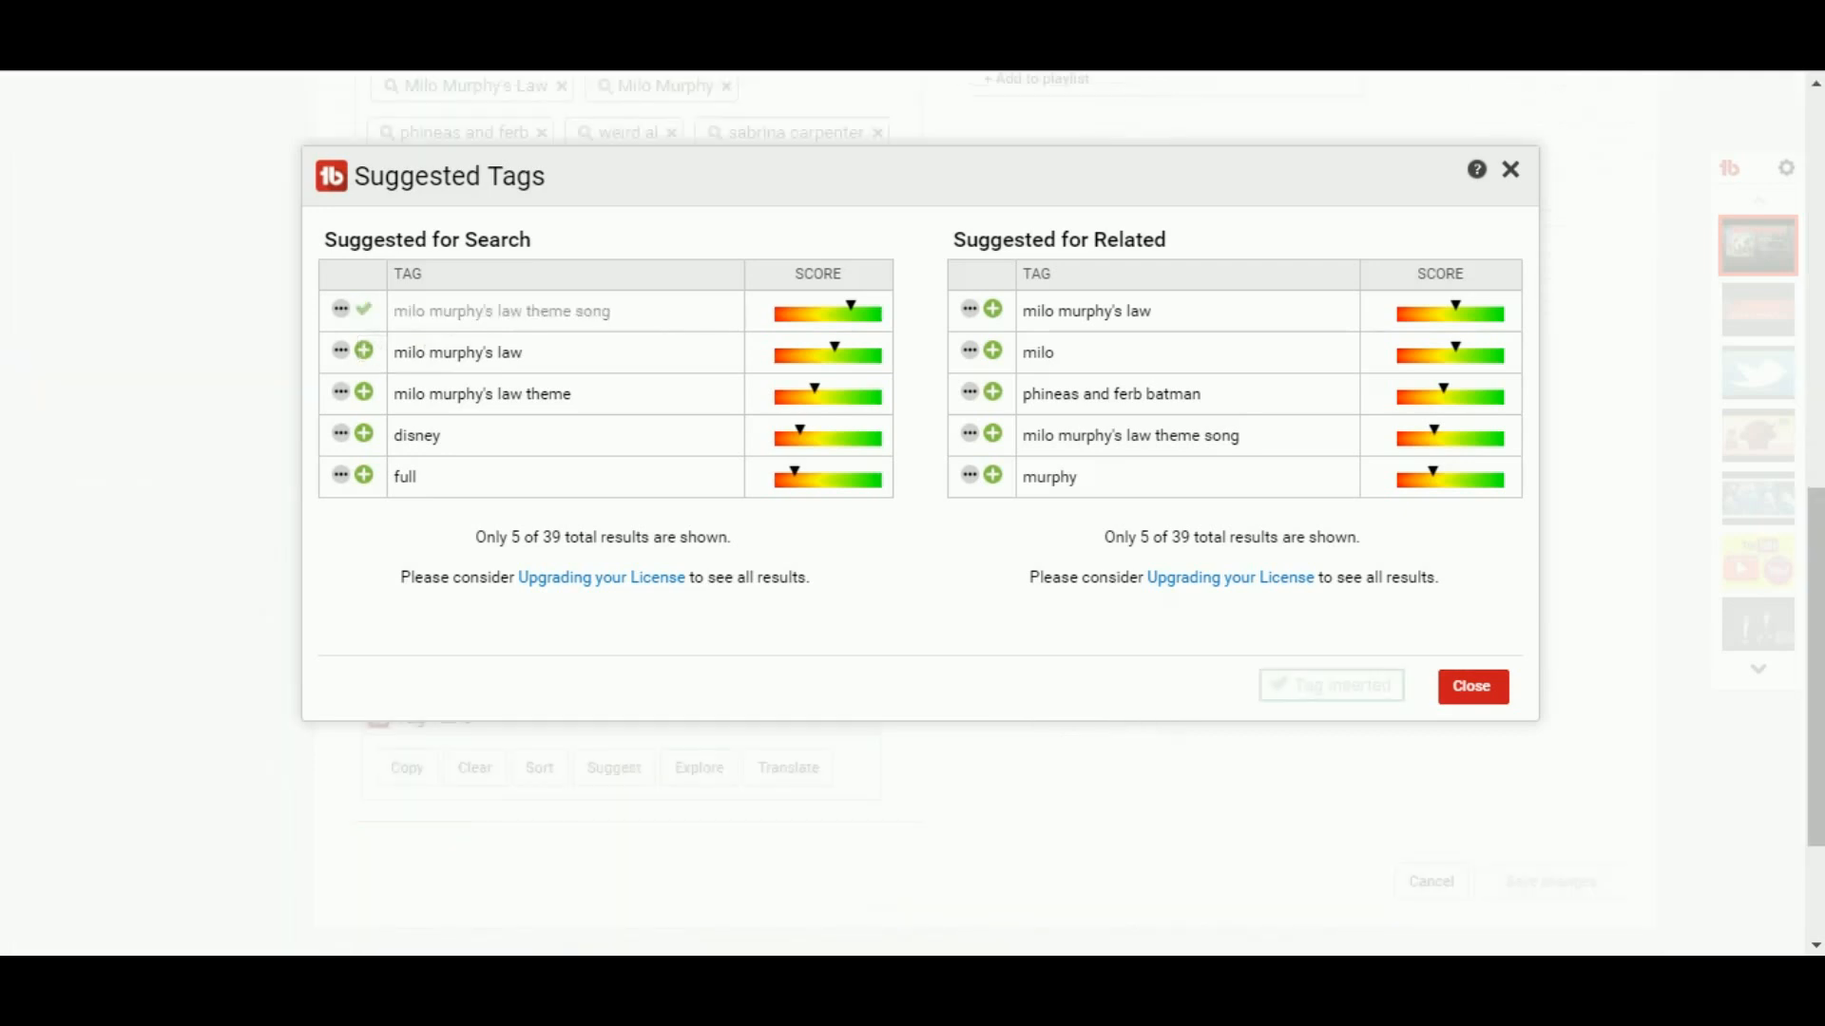
pyautogui.click(364, 351)
pyautogui.click(364, 392)
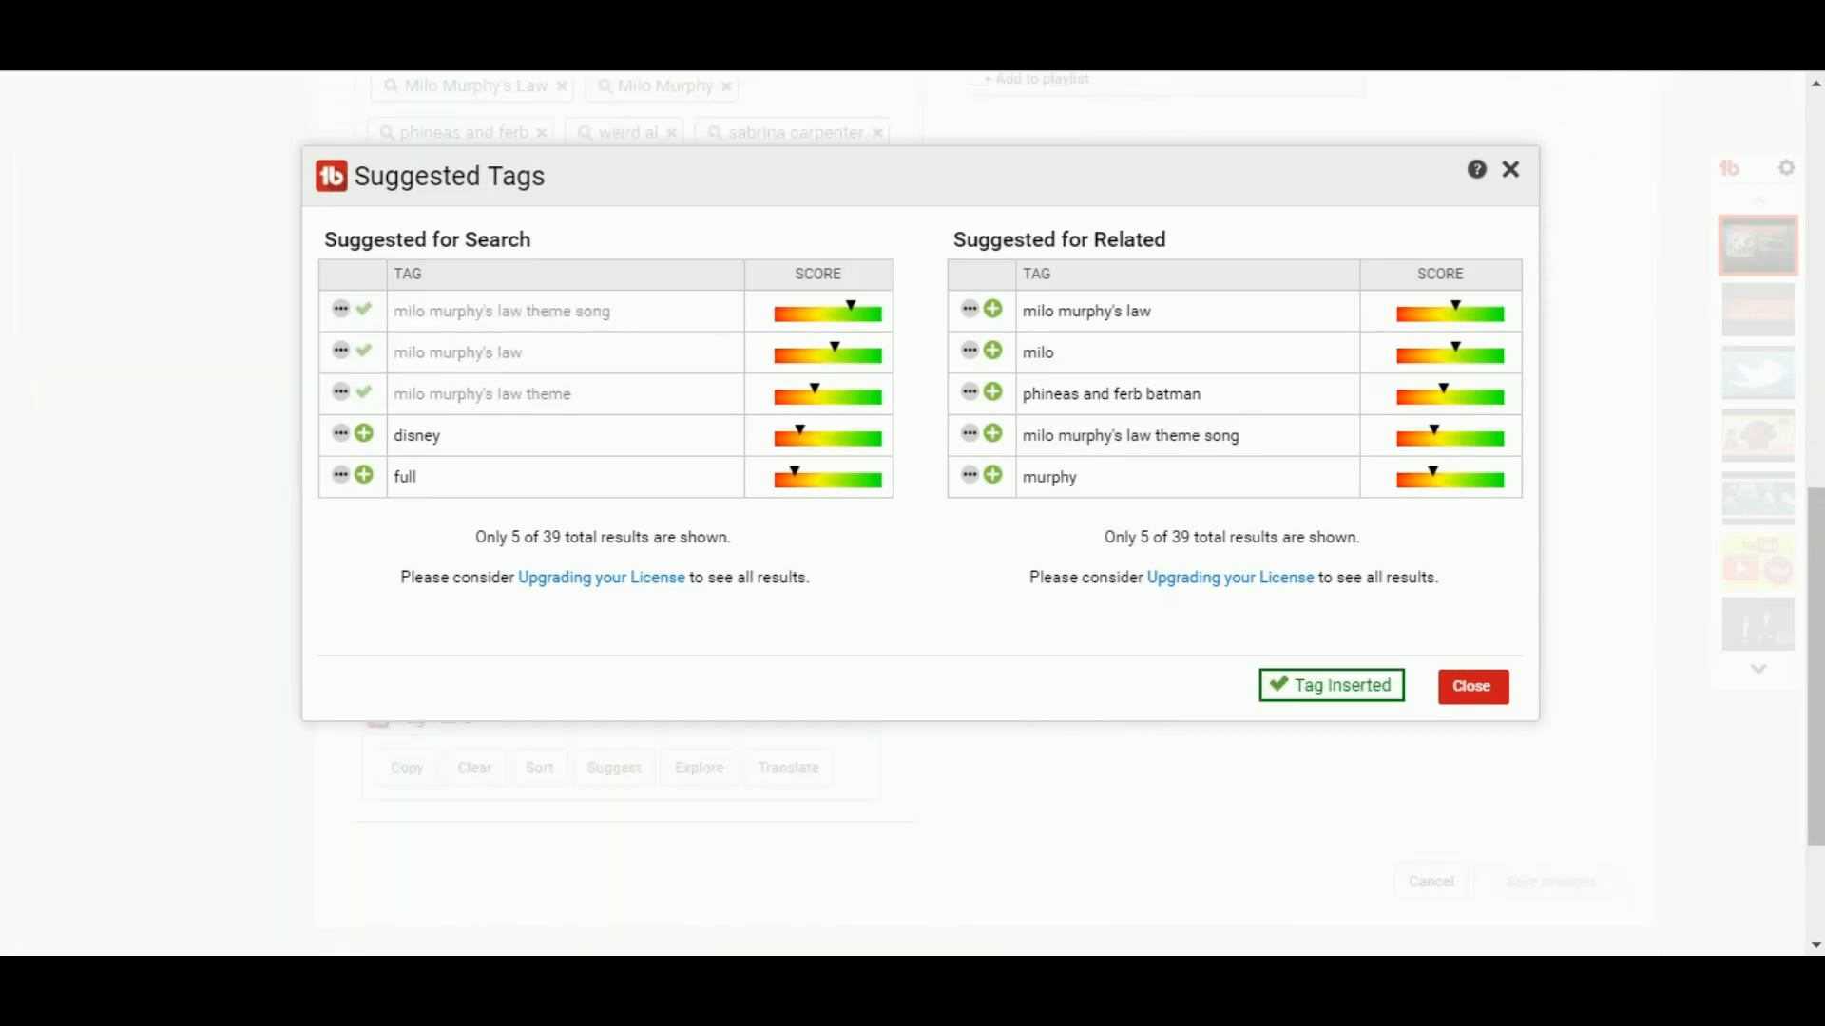
pyautogui.click(364, 433)
pyautogui.click(364, 476)
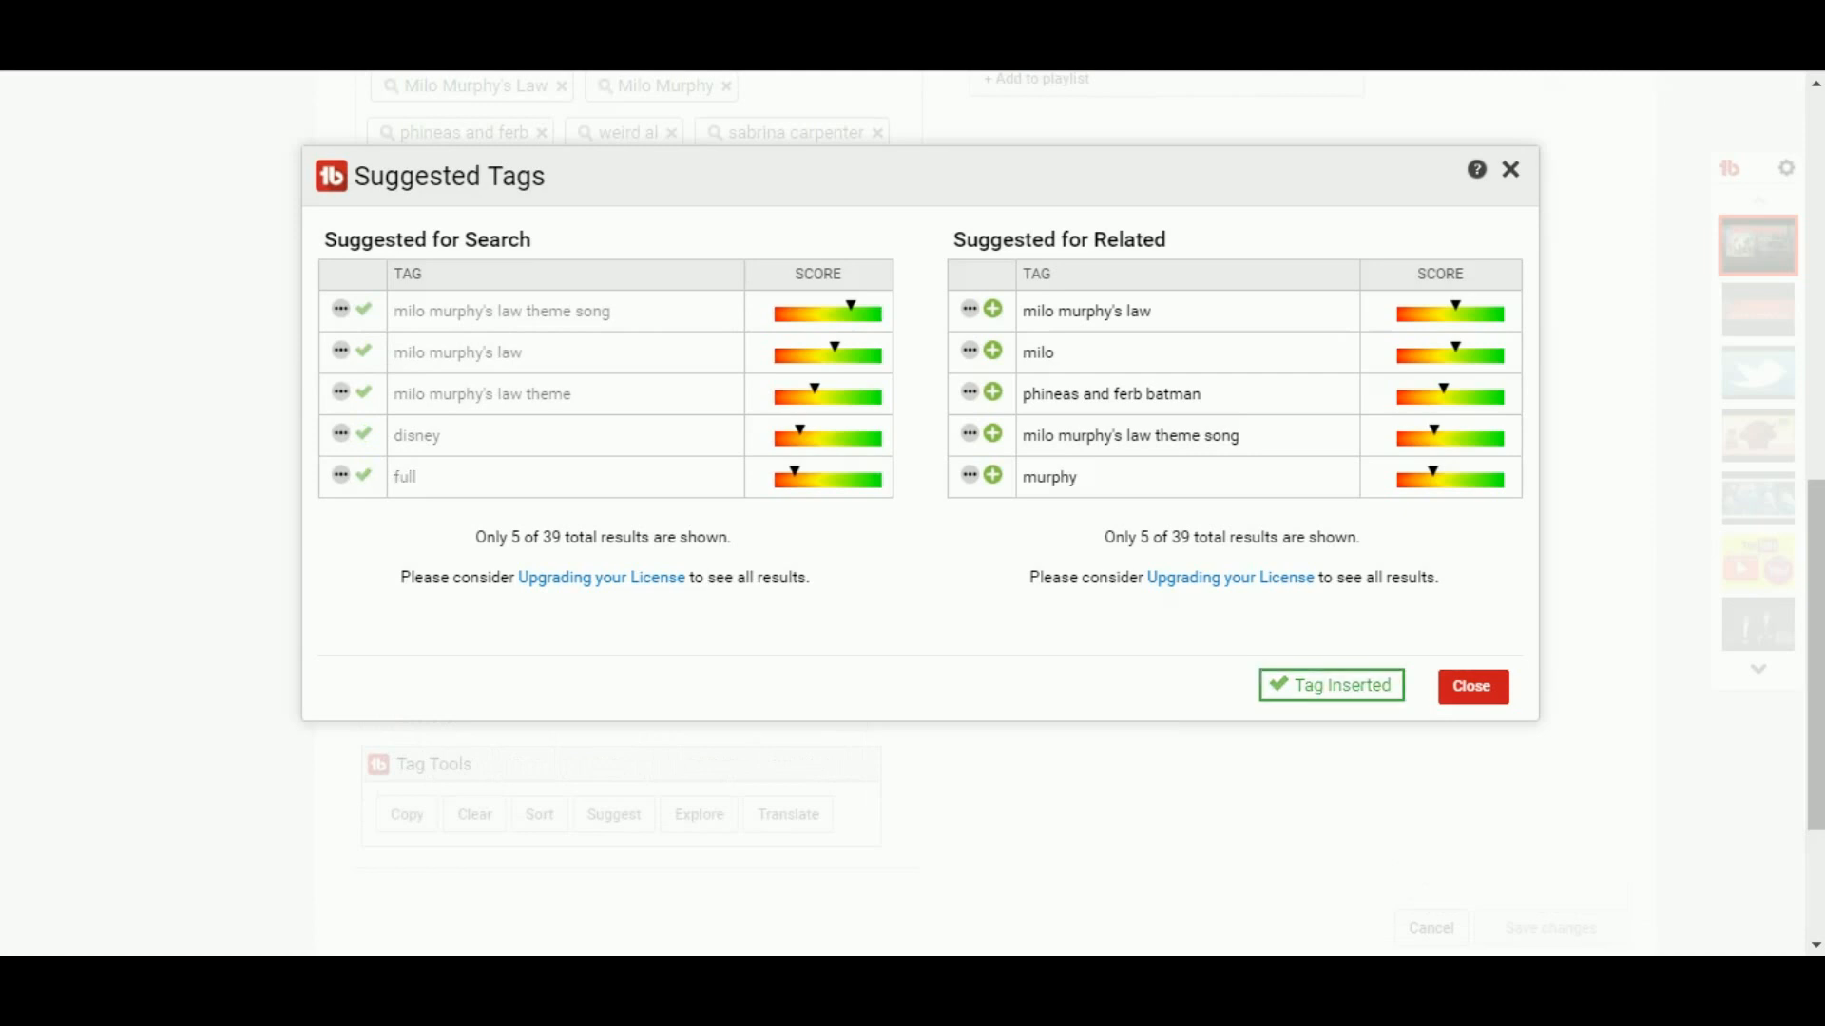
# Step: Add all five tags suggested for related videos, from "milo murphy's law" to "murphy", and close the suggestions
pyautogui.click(993, 309)
pyautogui.click(993, 350)
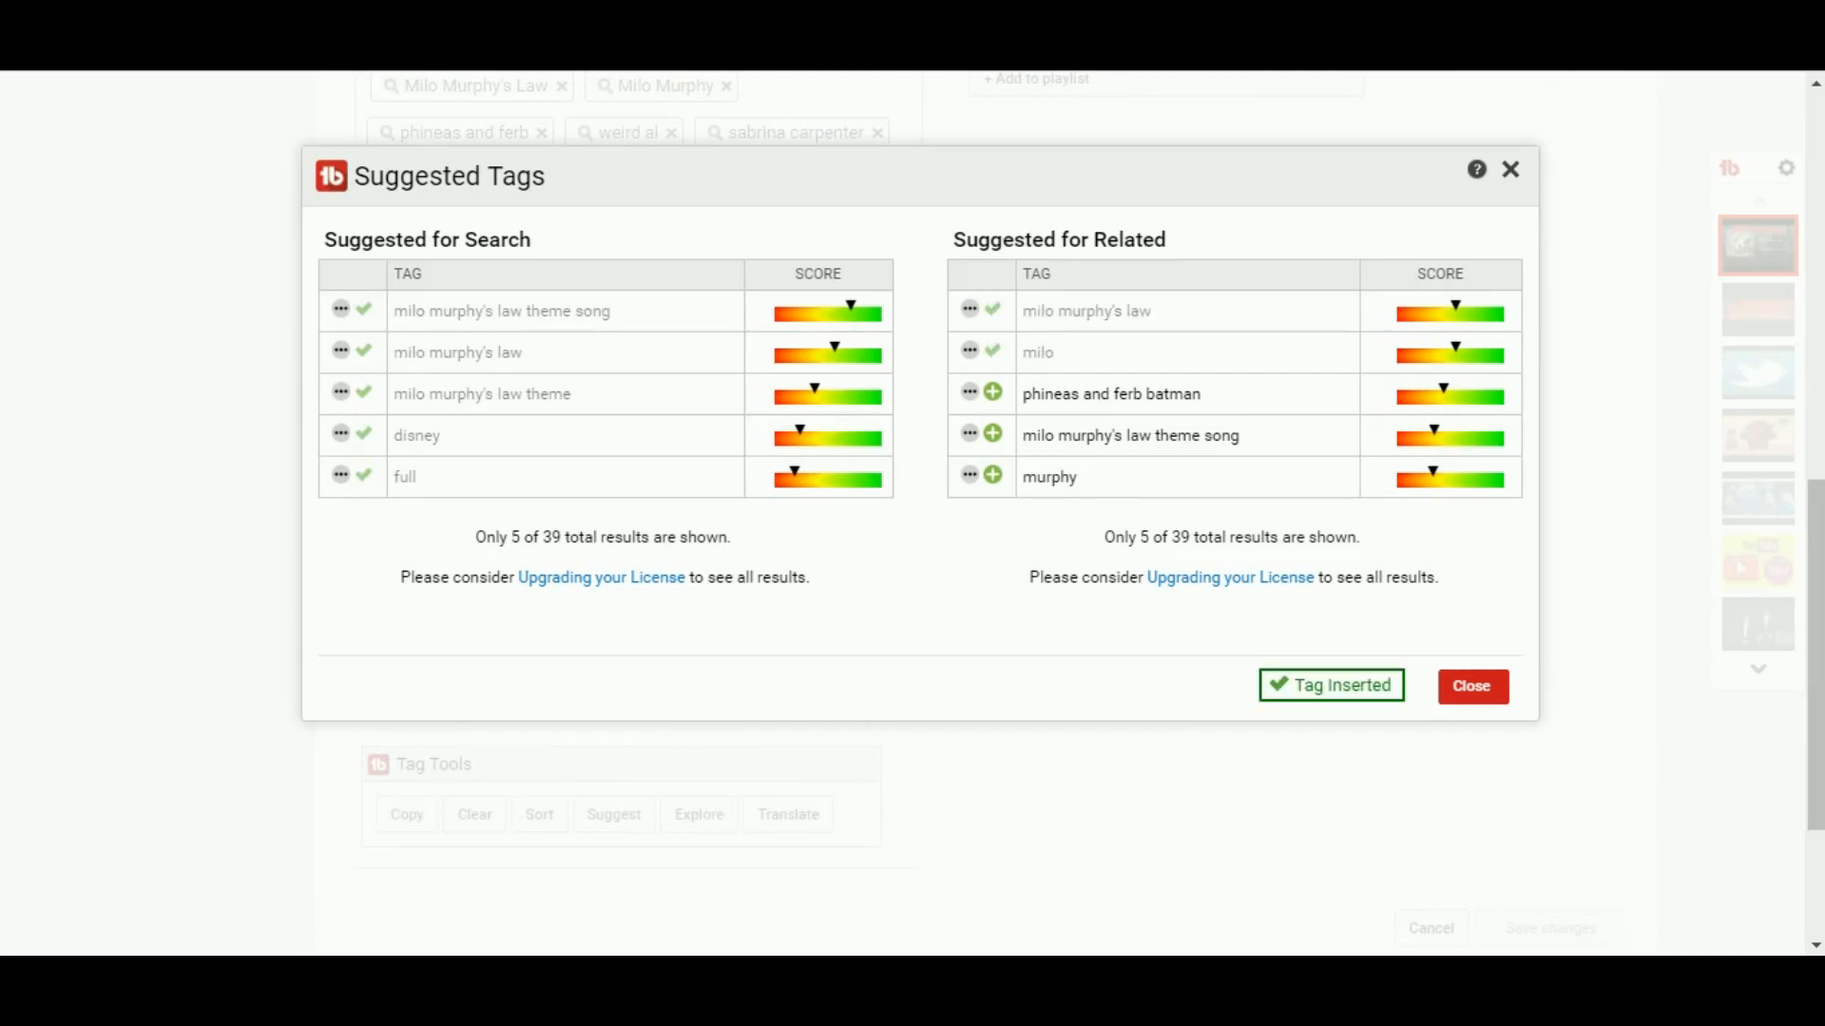
pyautogui.click(994, 391)
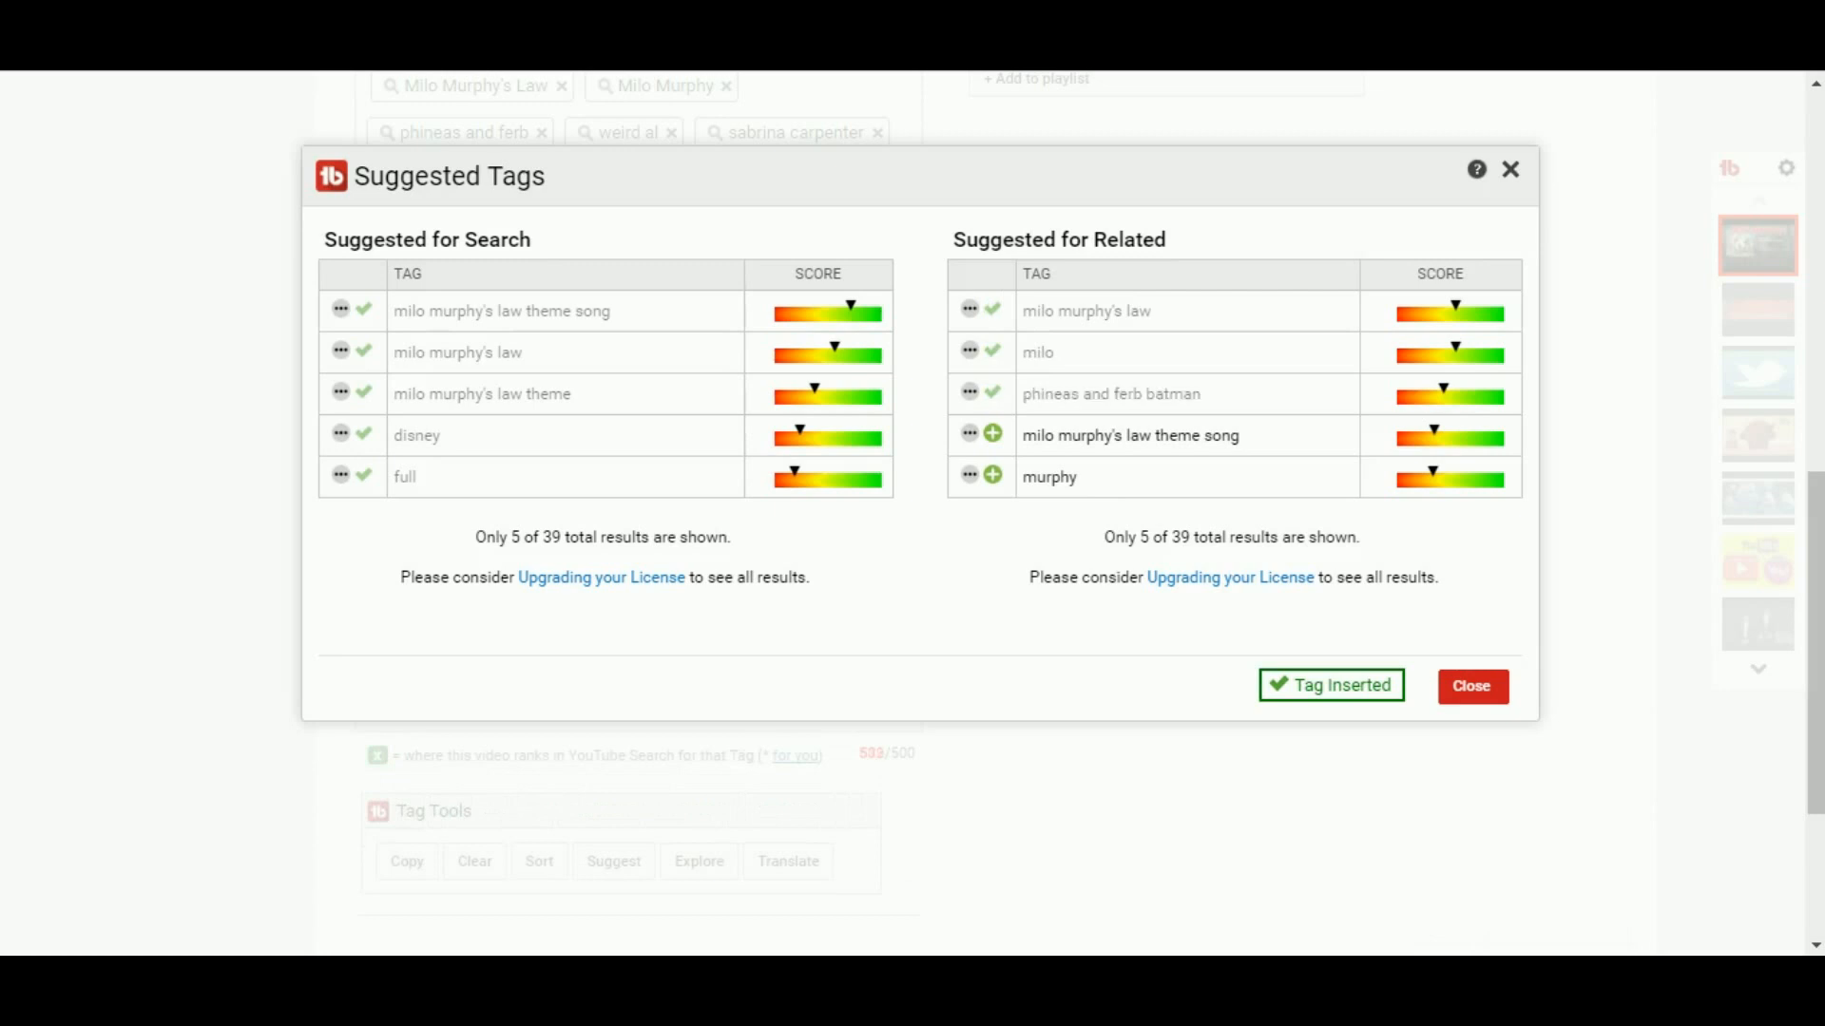
pyautogui.click(993, 433)
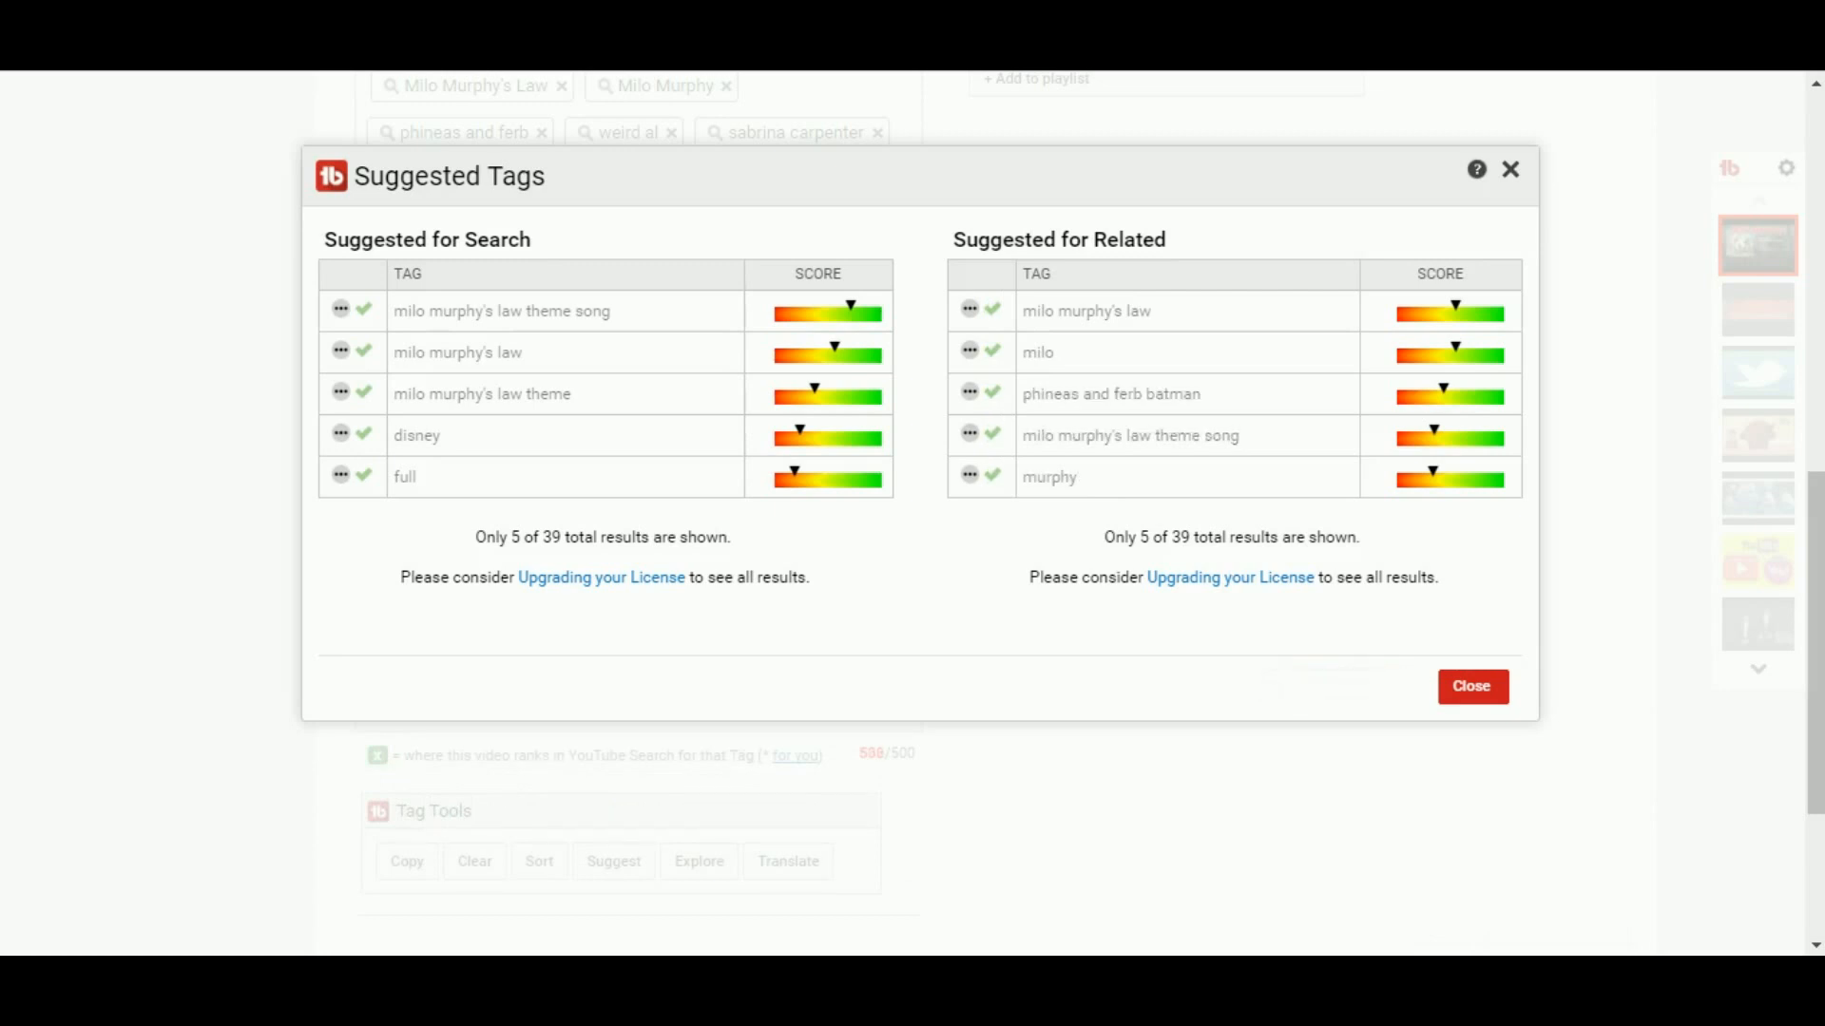
pyautogui.click(993, 475)
pyautogui.click(1471, 687)
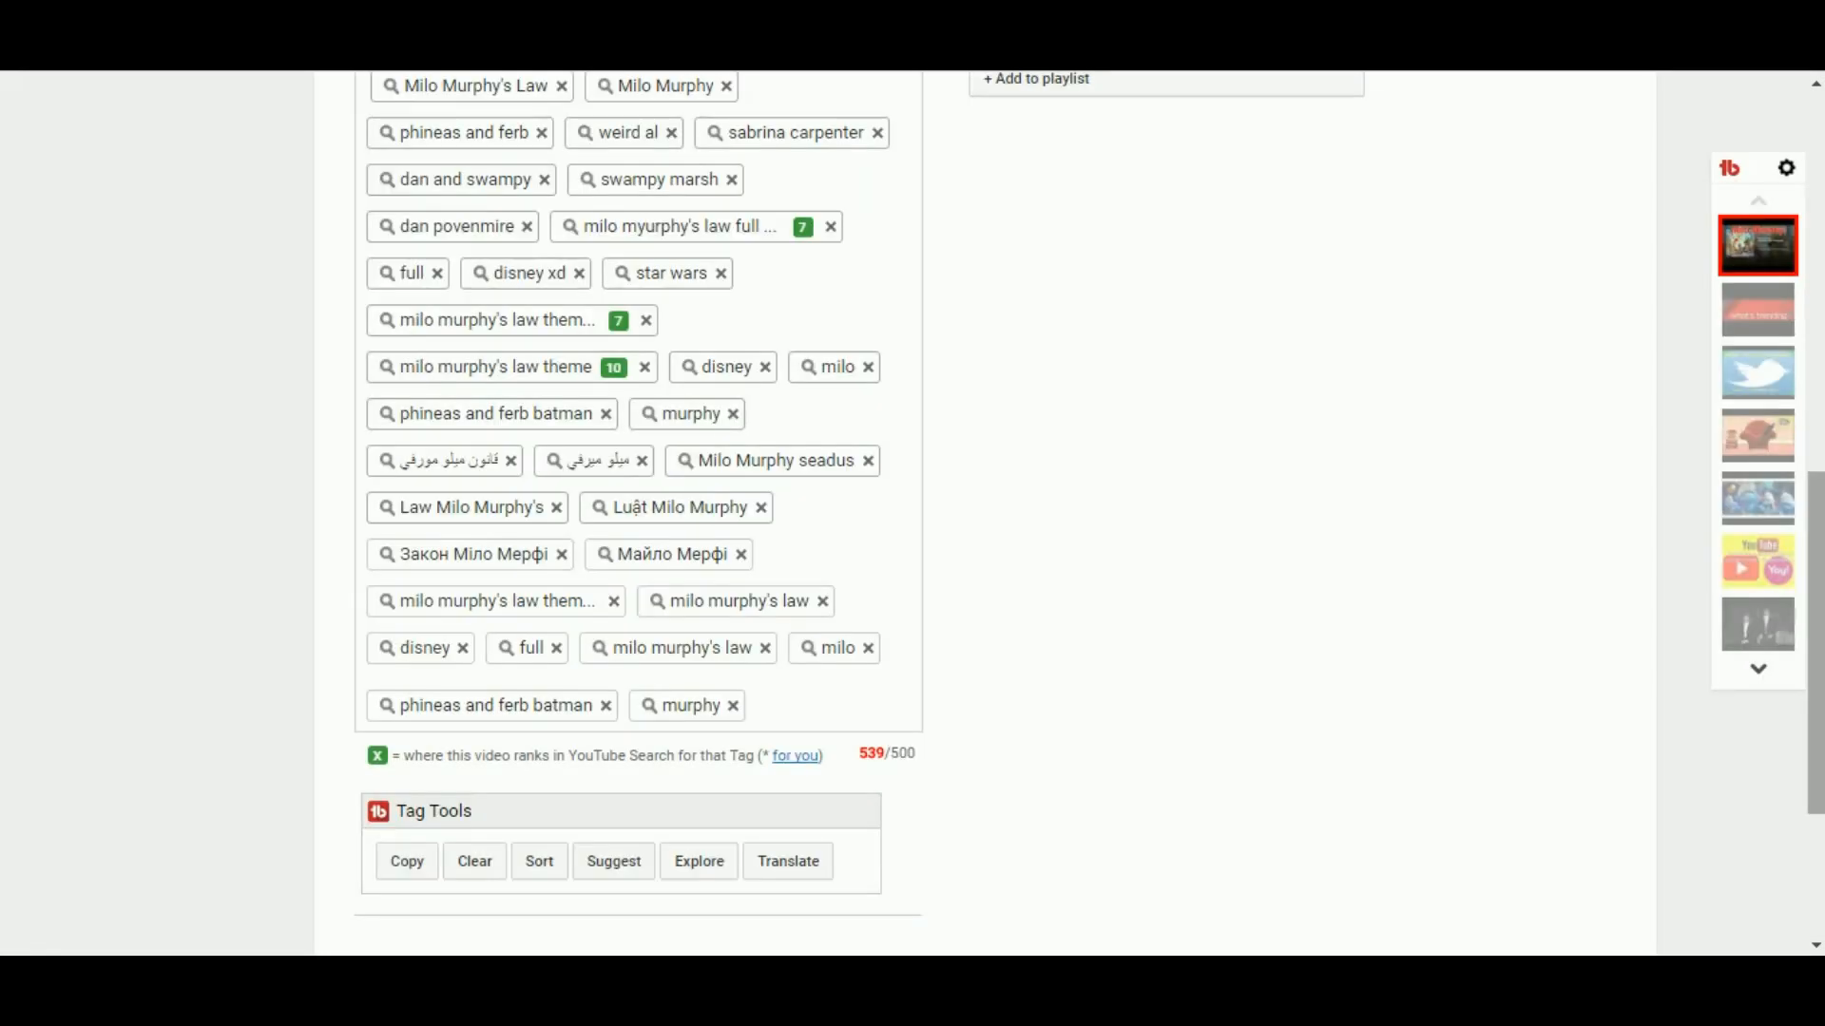
# Step: Remove the first "phineas and ferb batman" tag, "star wars" and the second "full" tag, and save the changes to the video
pyautogui.scroll(2, 913, 504)
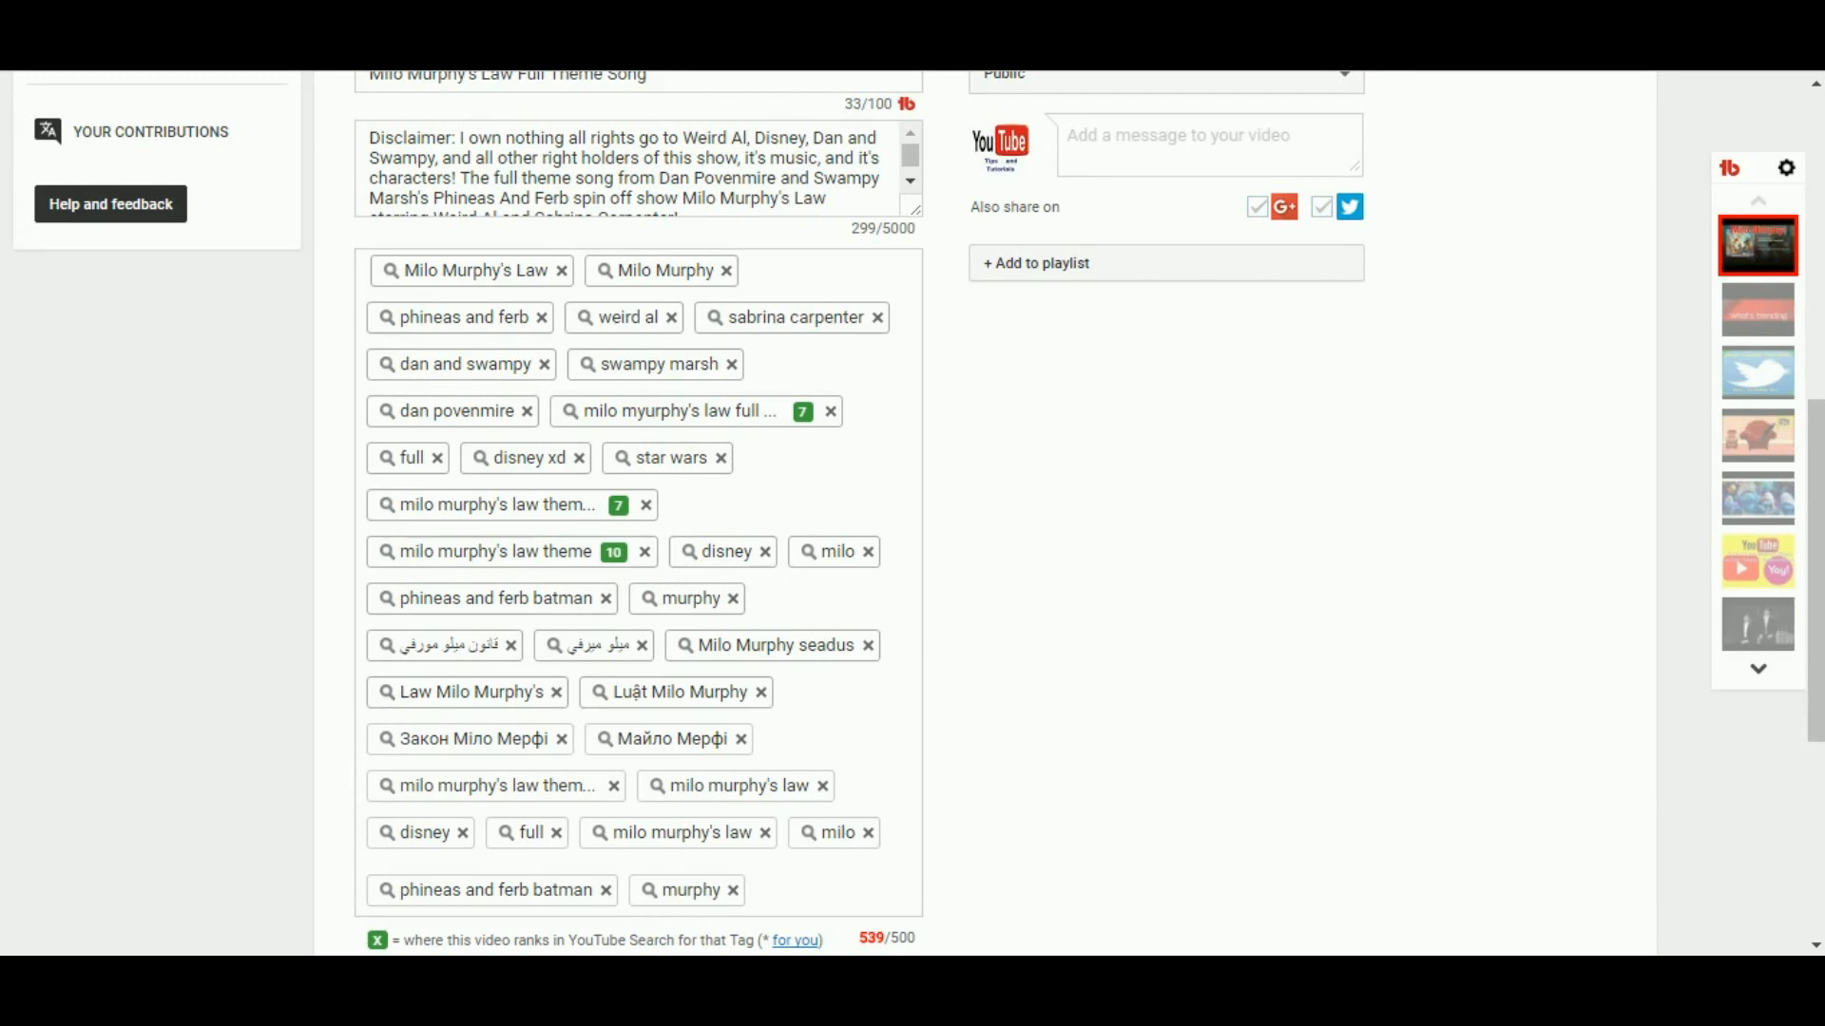
pyautogui.scroll(-3, 912, 513)
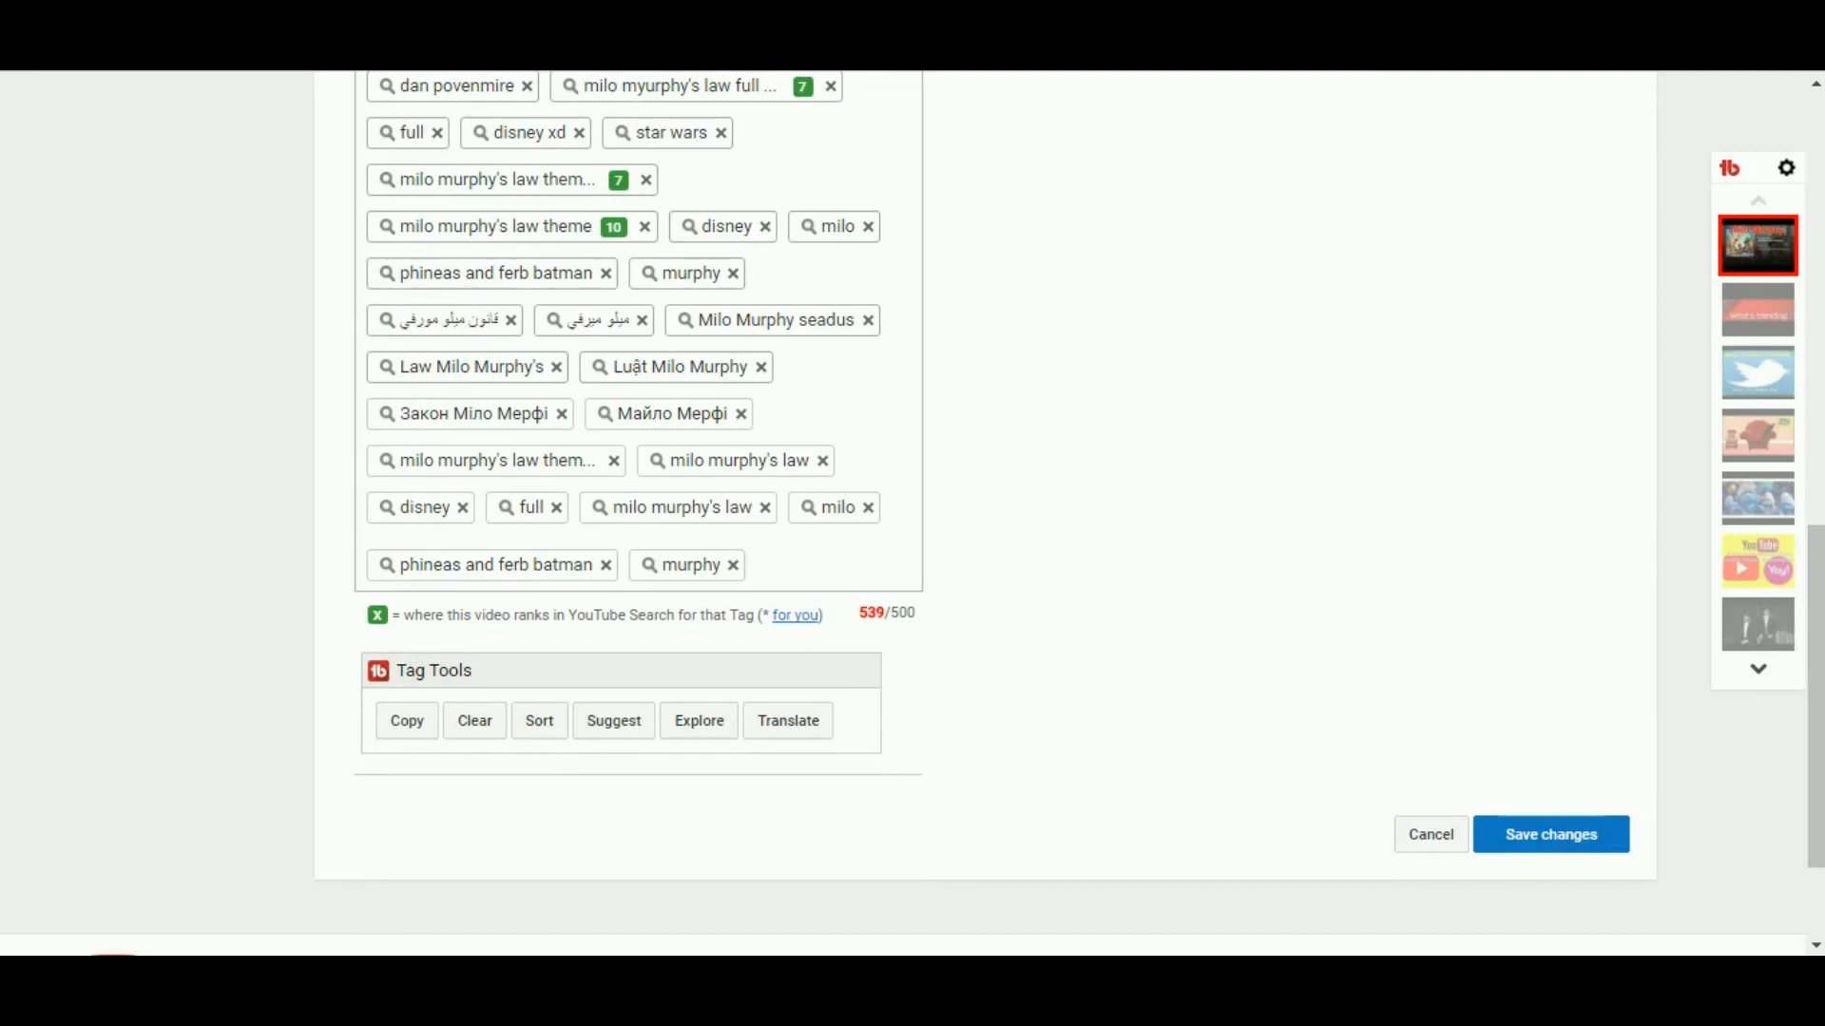
pyautogui.click(605, 274)
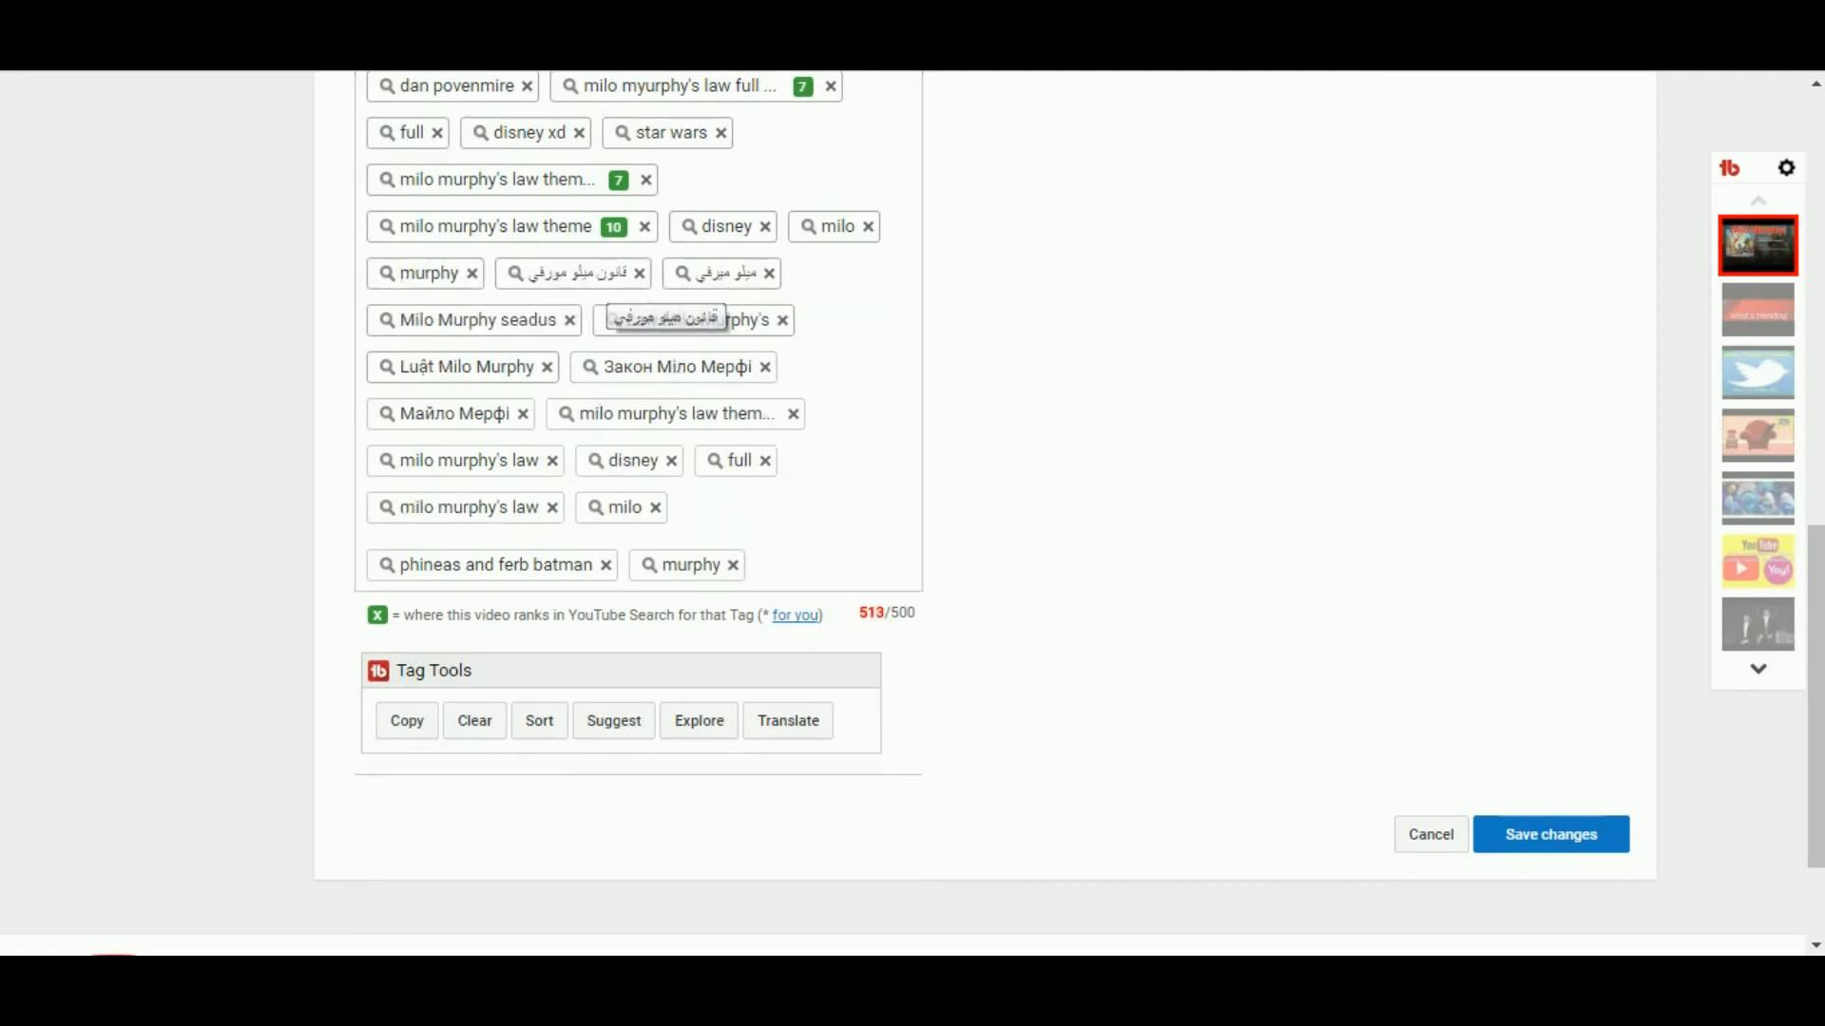
pyautogui.scroll(2, 912, 513)
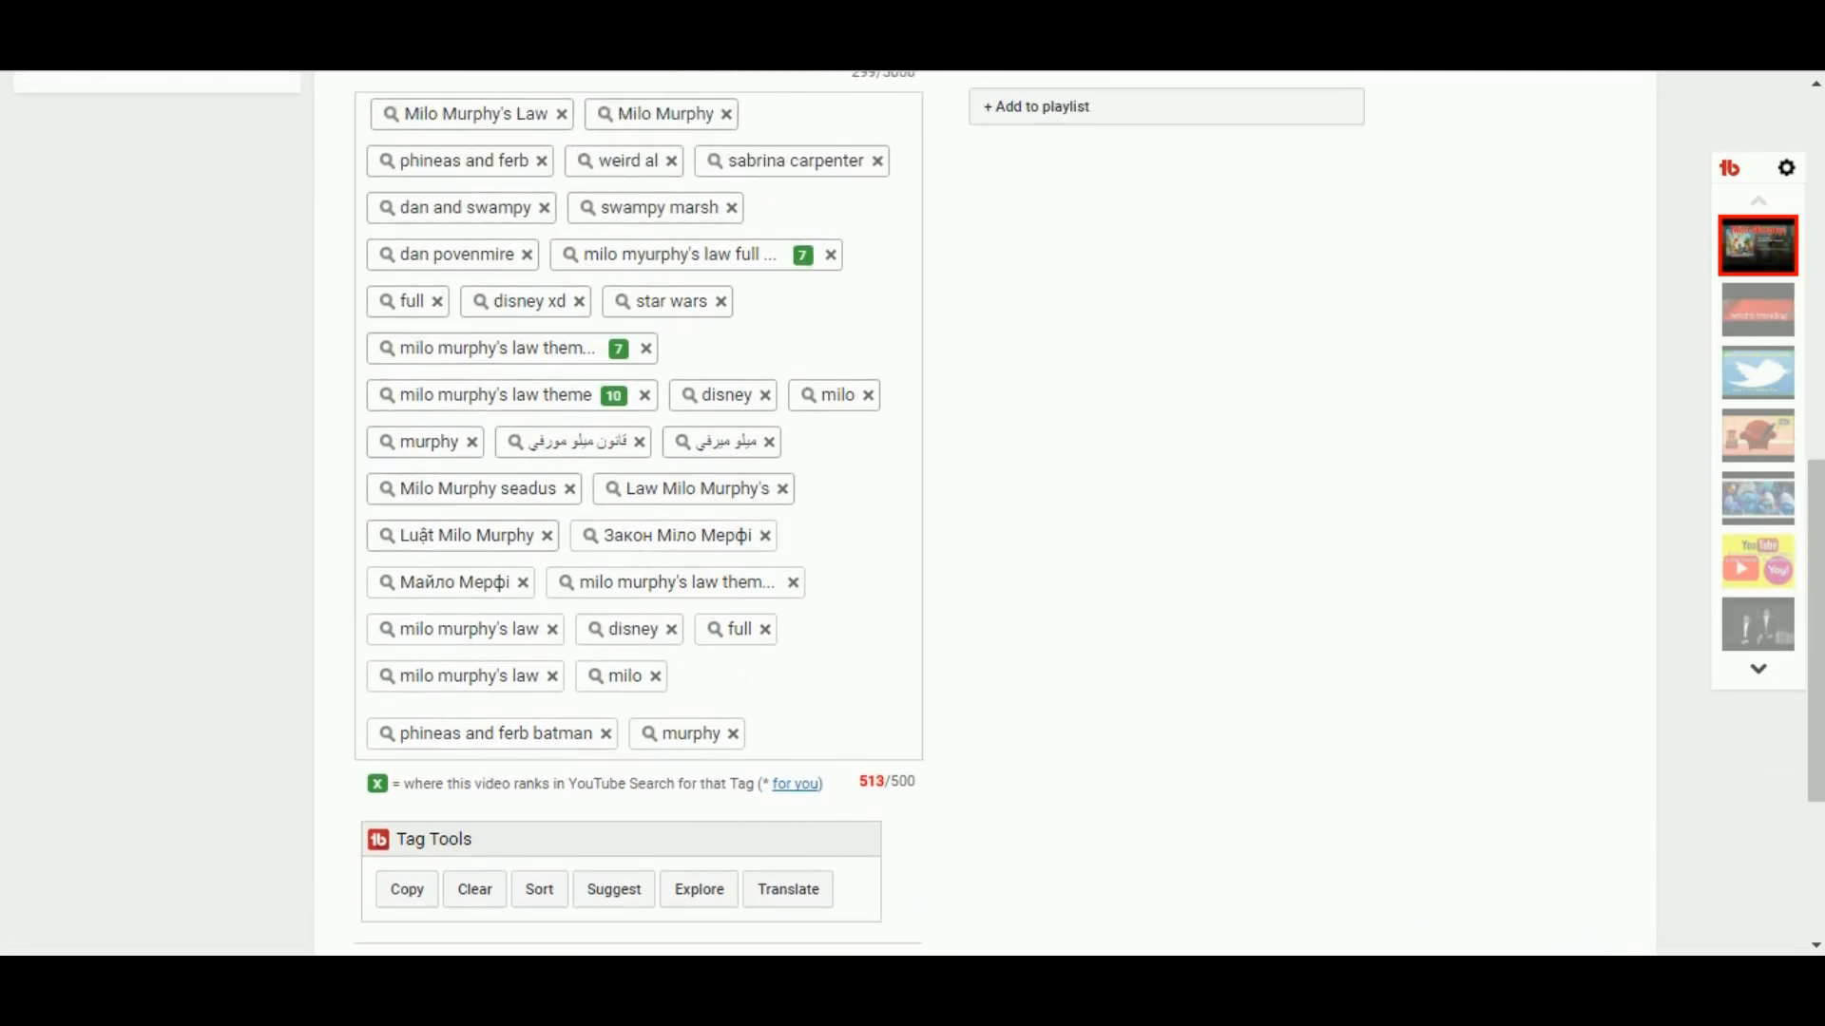
pyautogui.click(720, 301)
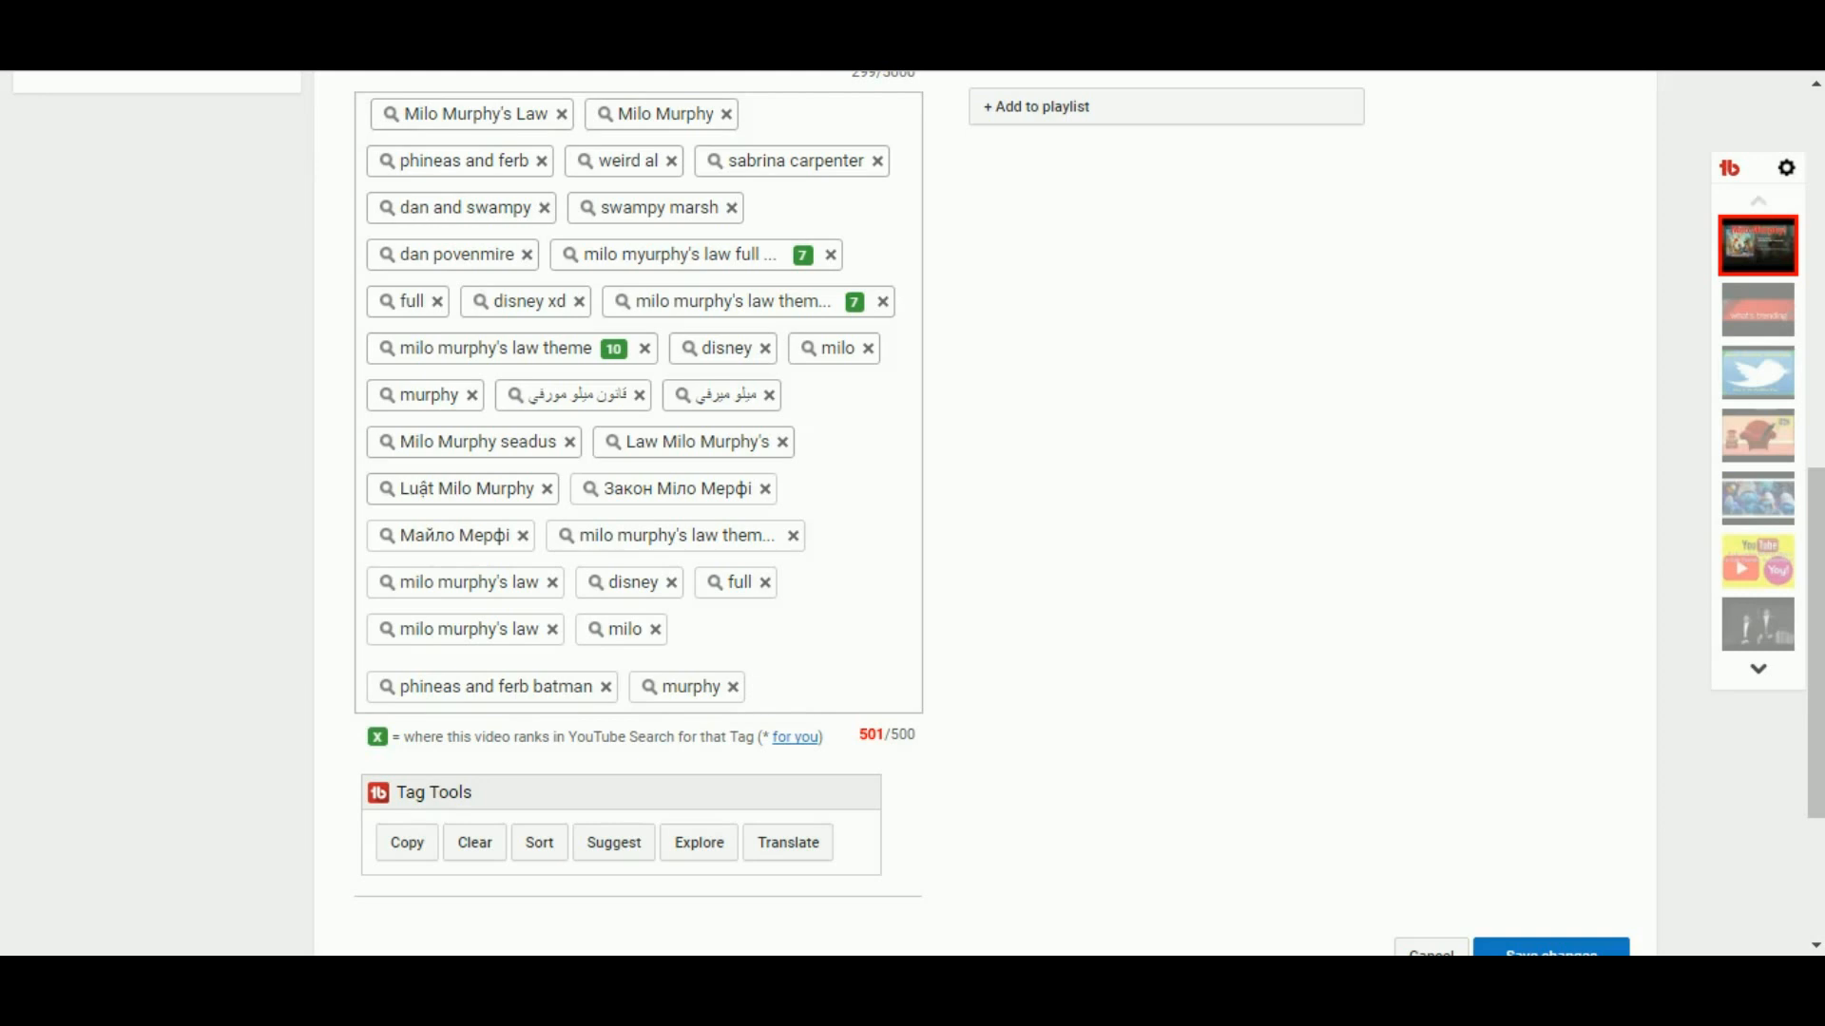
pyautogui.click(765, 583)
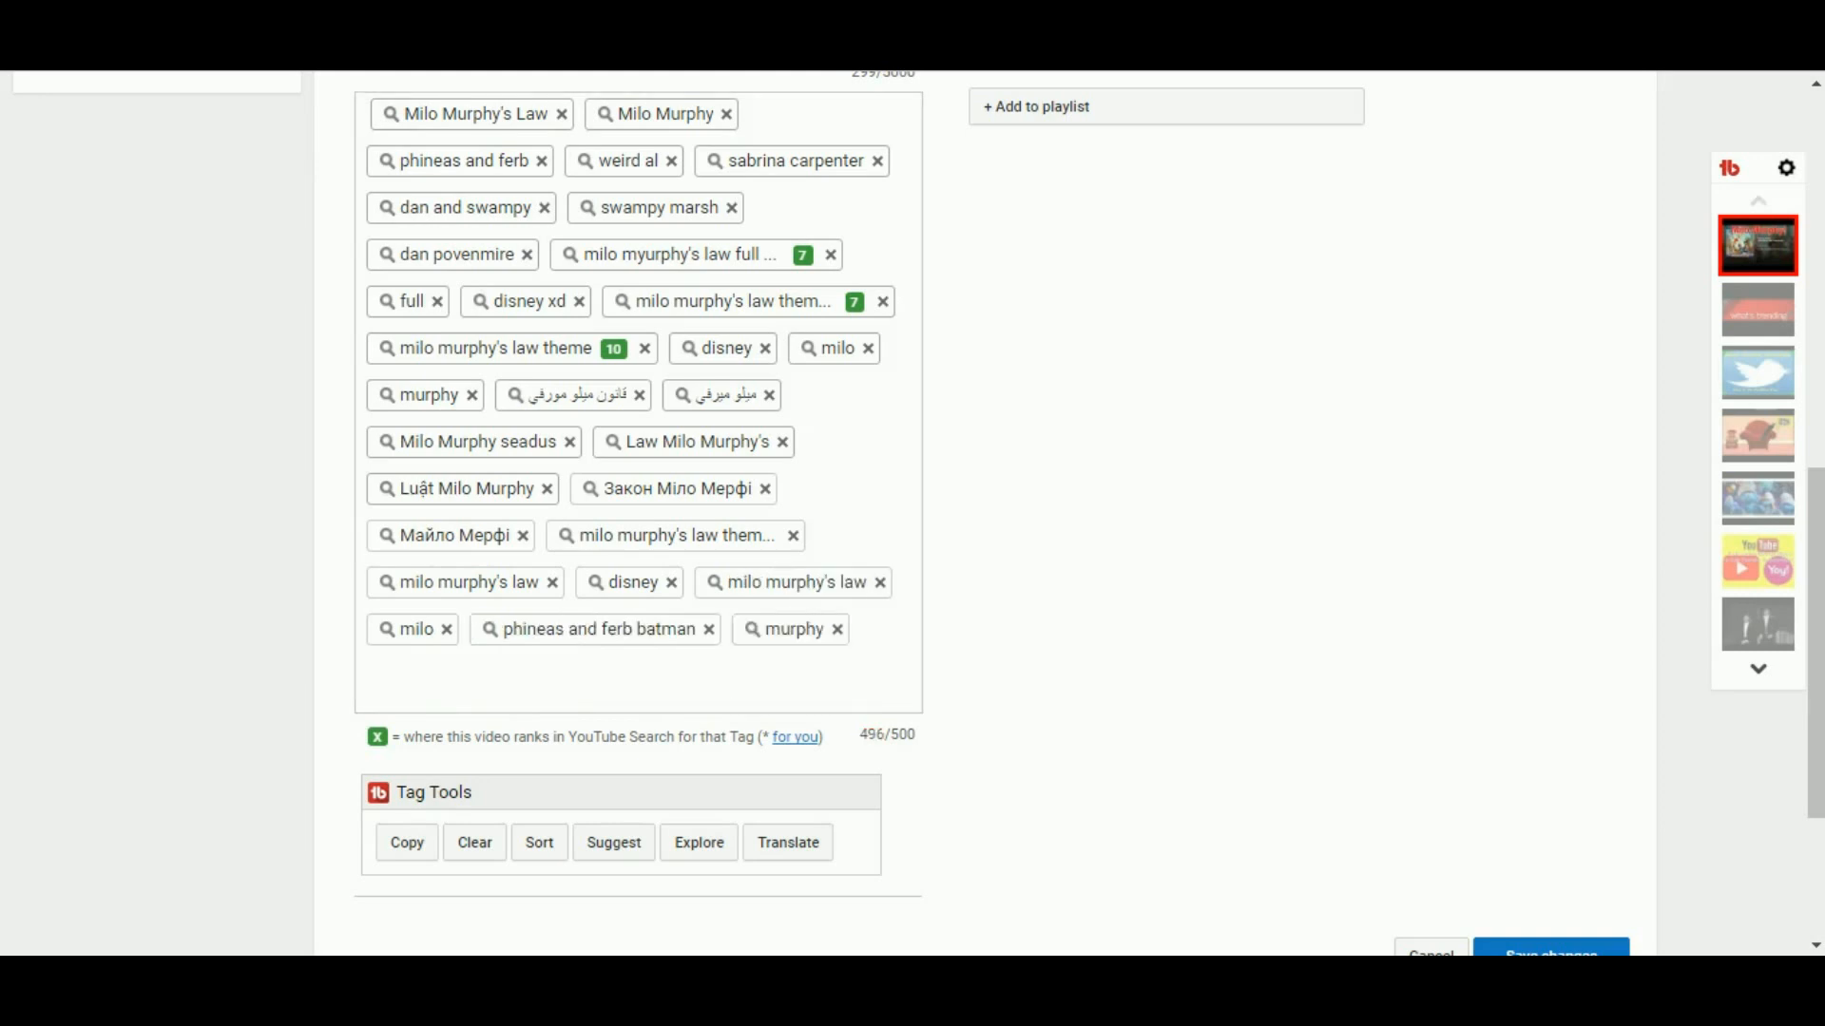
pyautogui.click(1551, 949)
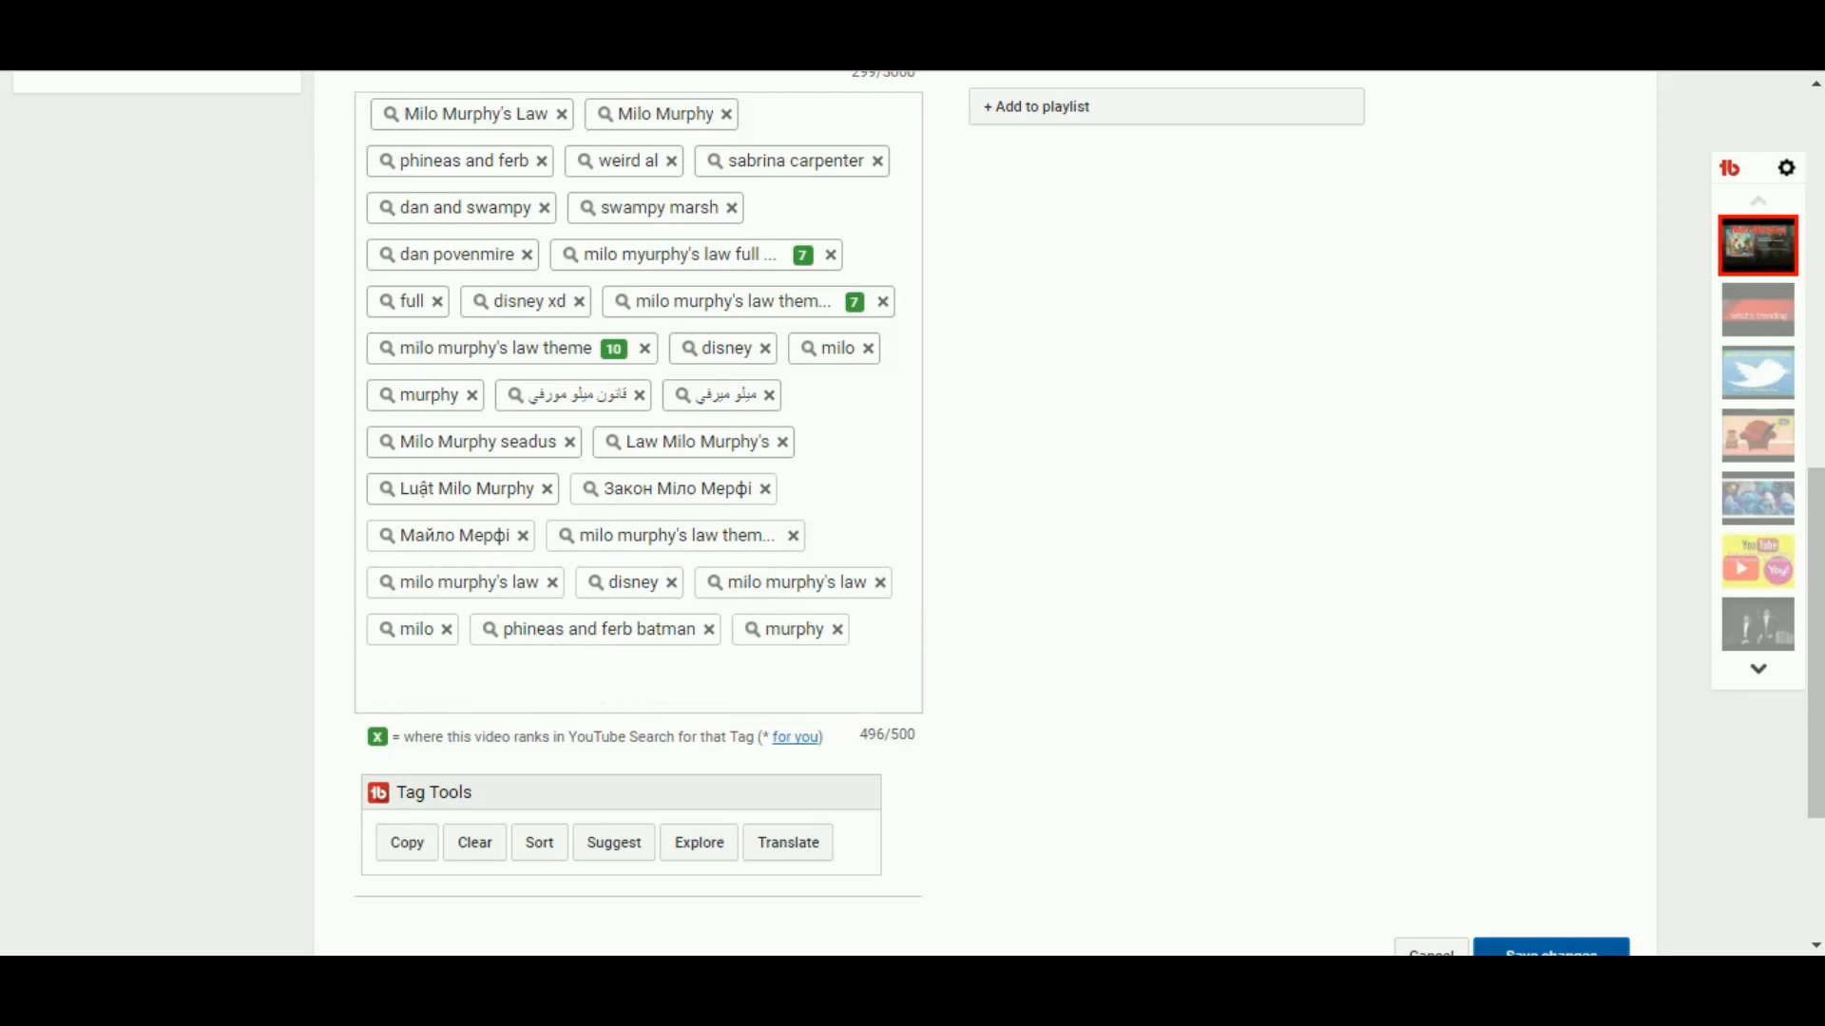
# Step: Open TubeBuddy's Thumbnail Generator for the "Milo Murphy's Law Full Theme Song" video
pyautogui.moveTo(1815, 722); pyautogui.dragTo(1815, 363)
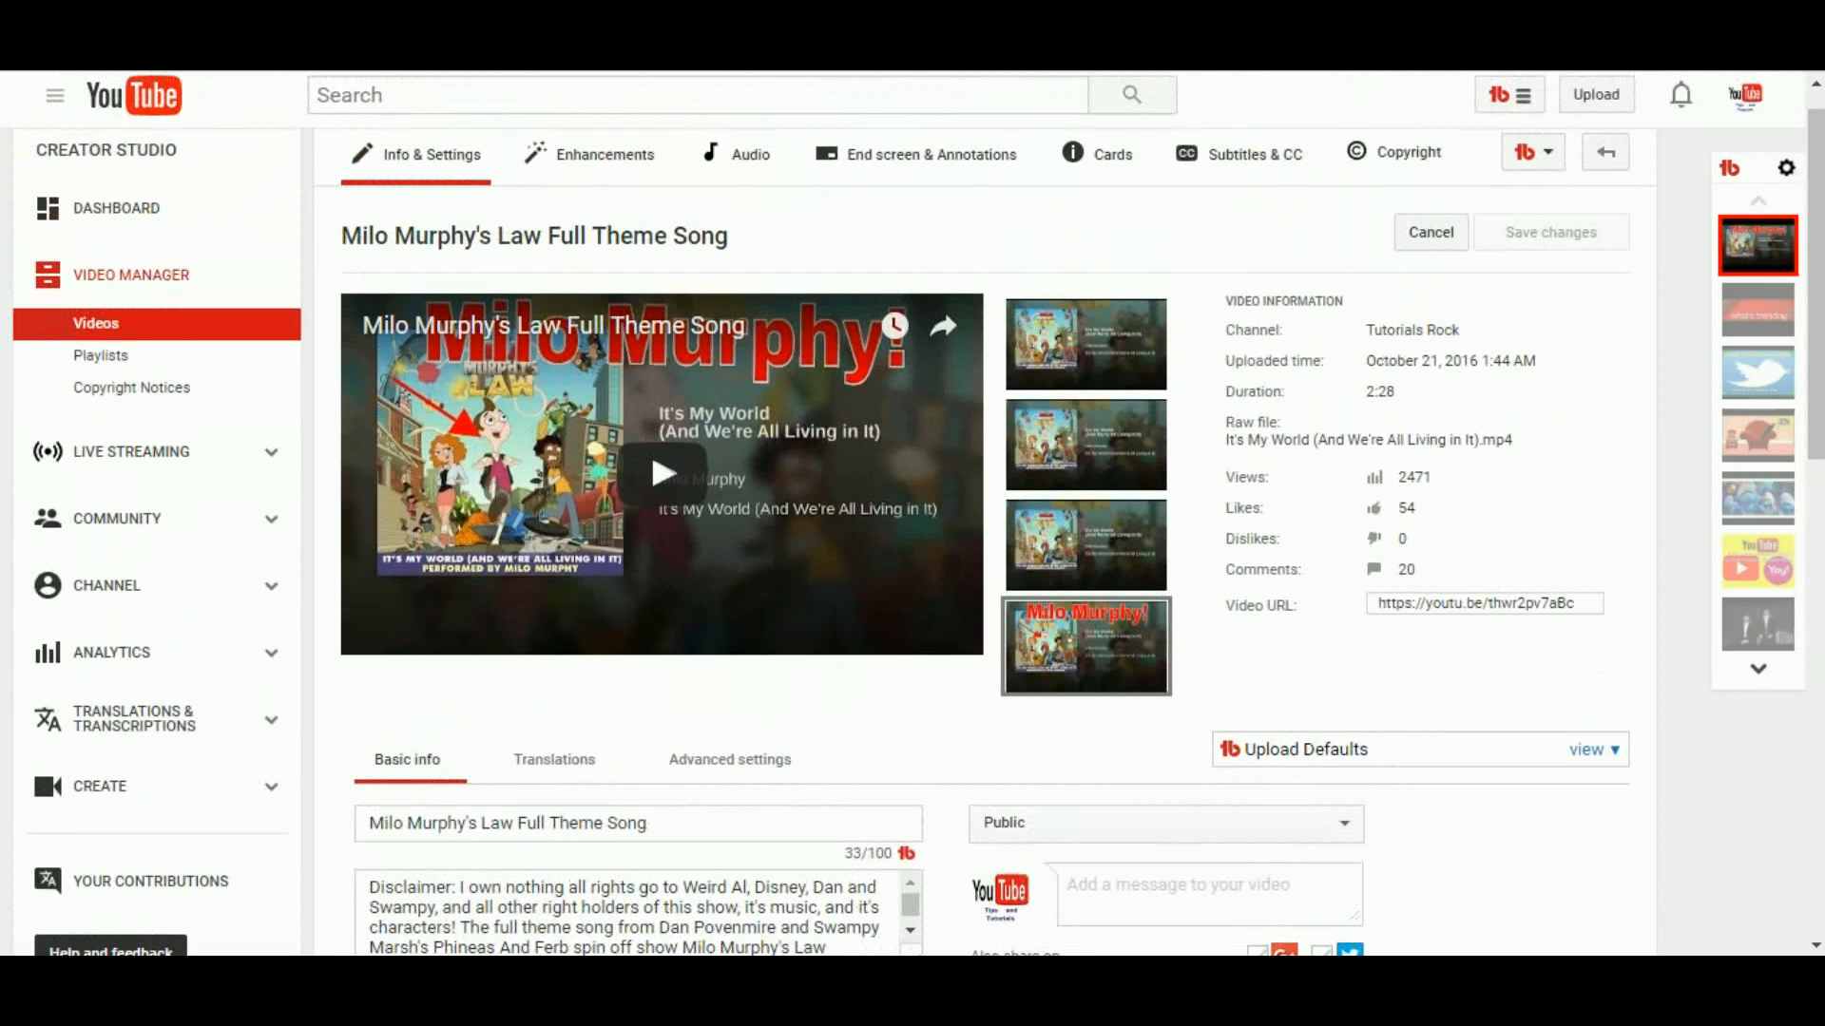
pyautogui.click(1533, 152)
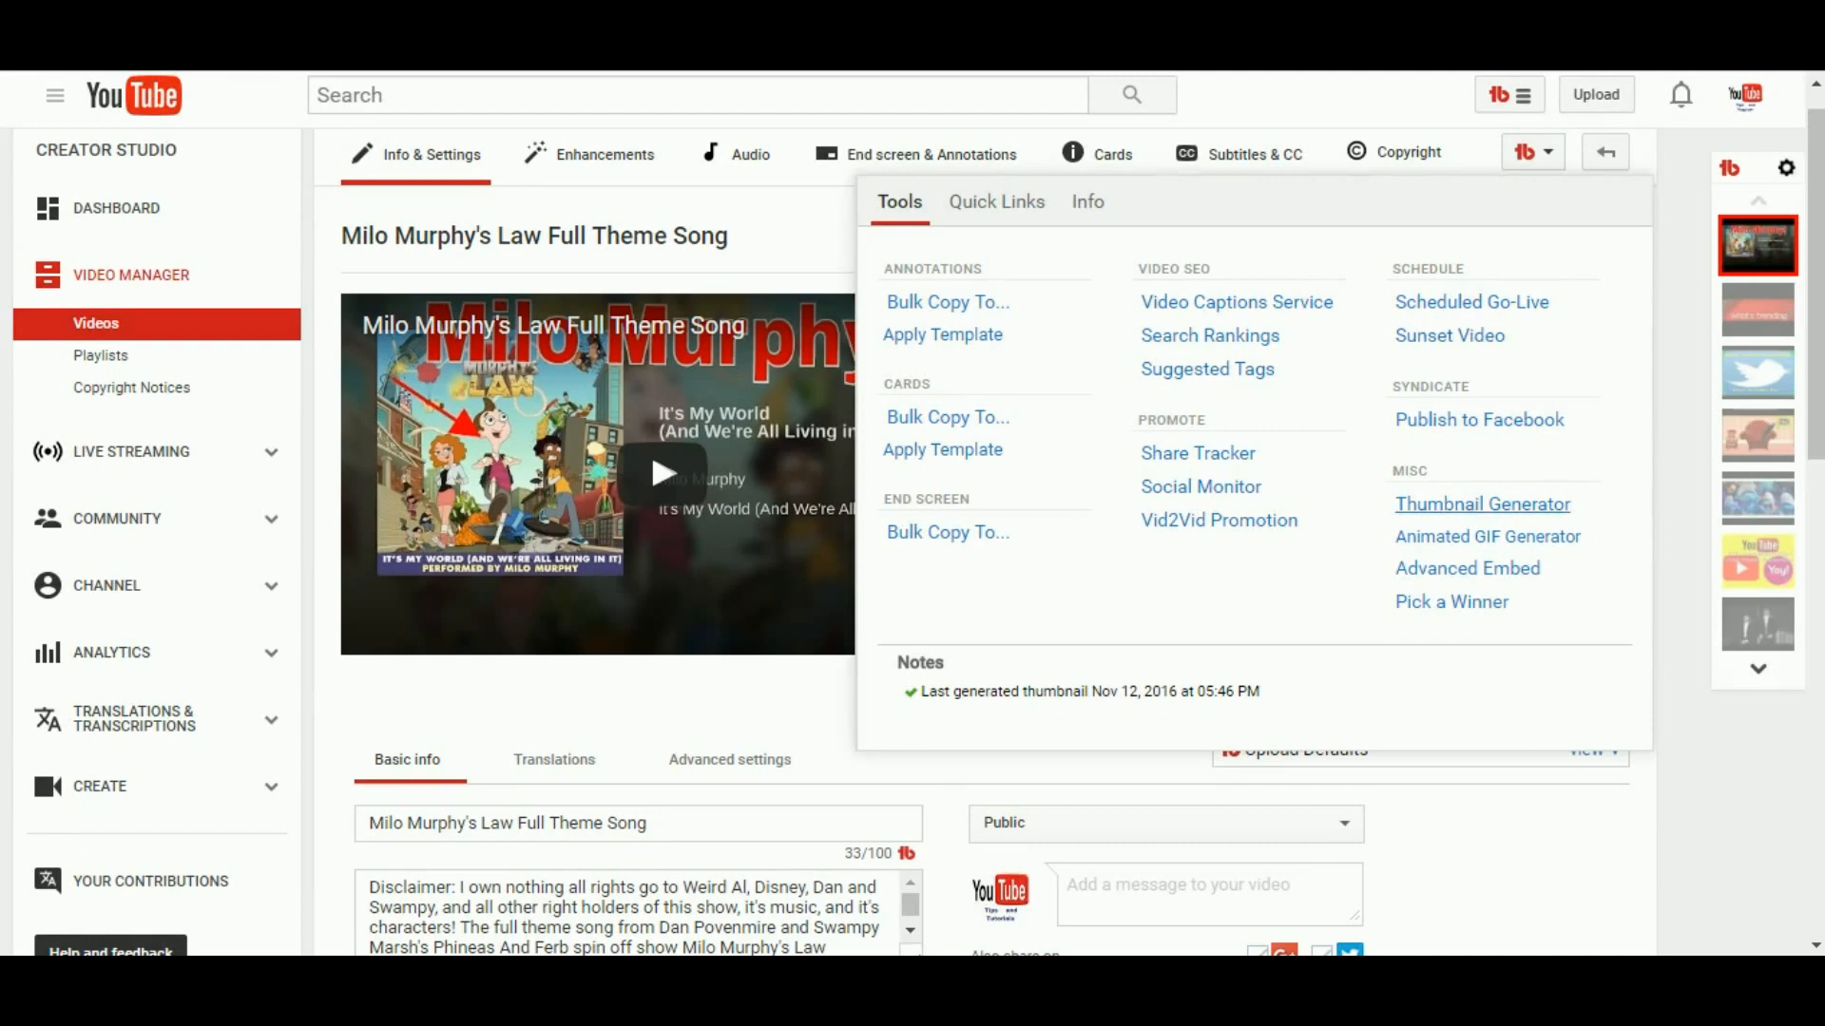
pyautogui.click(1482, 505)
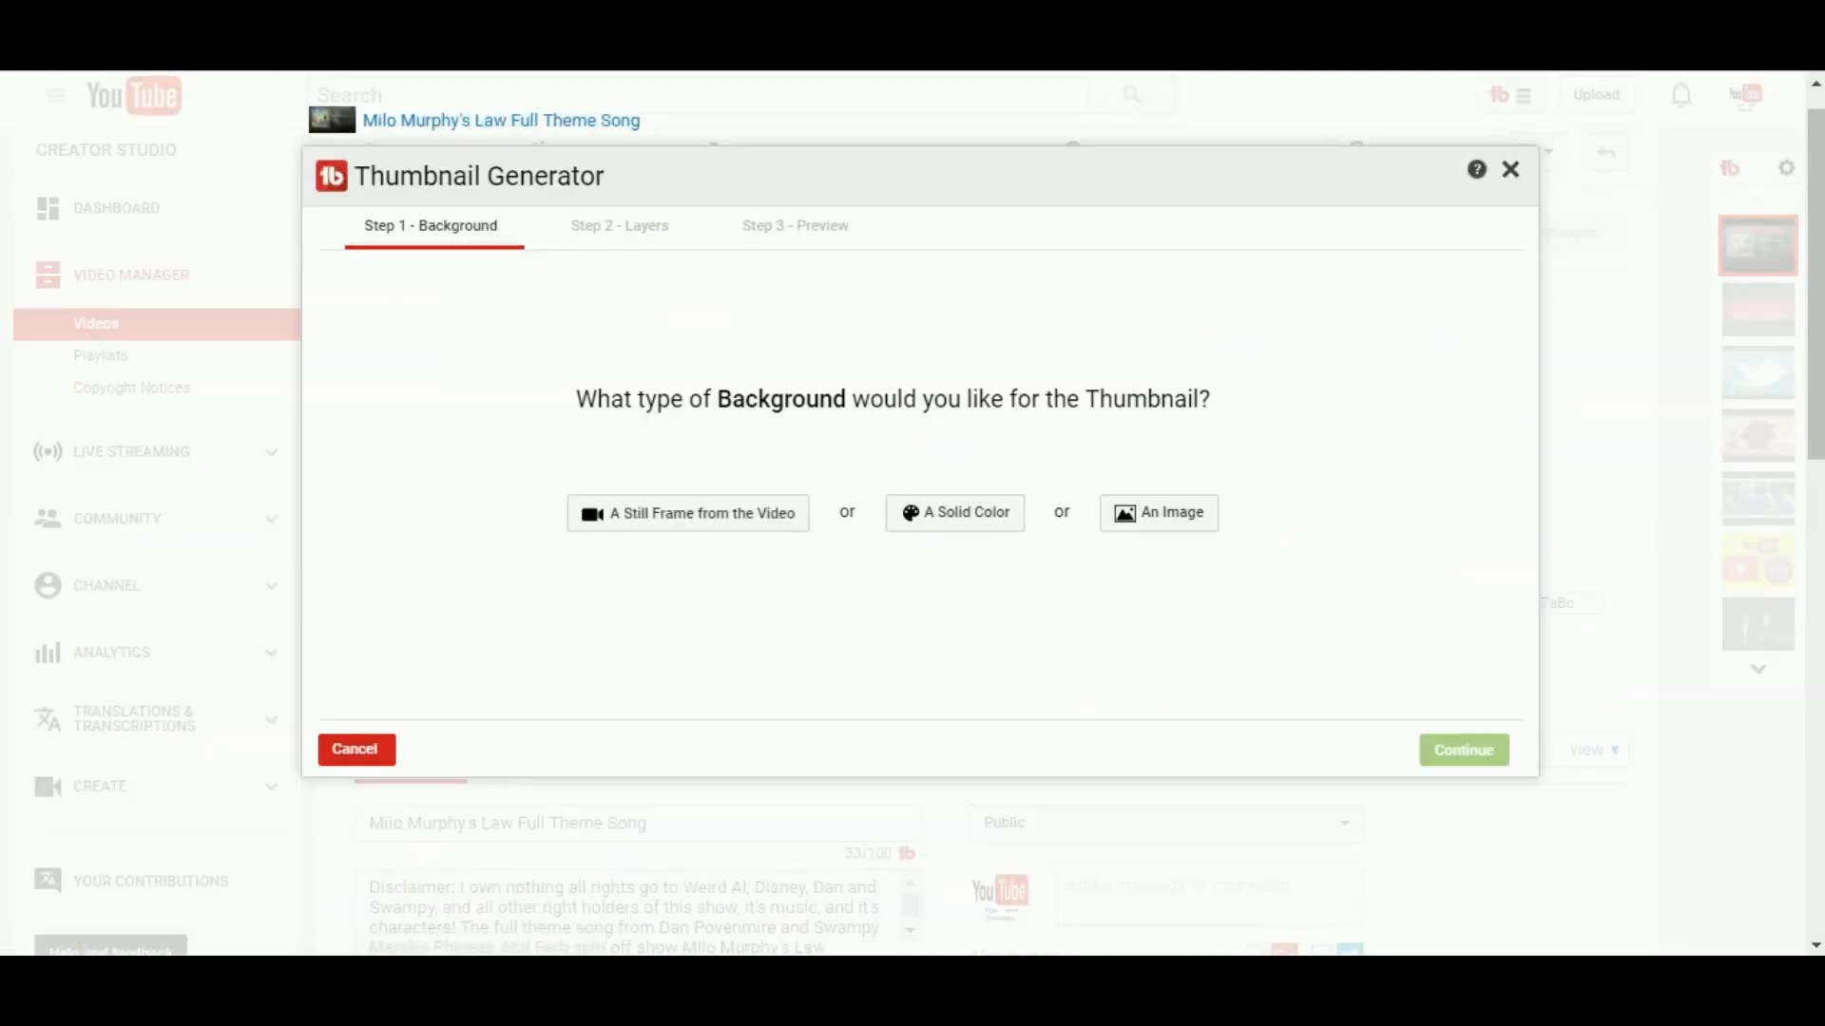
# Step: Use a muted still frame from the video at about 1:34 as the thumbnail background and continue to the layers
pyautogui.click(688, 514)
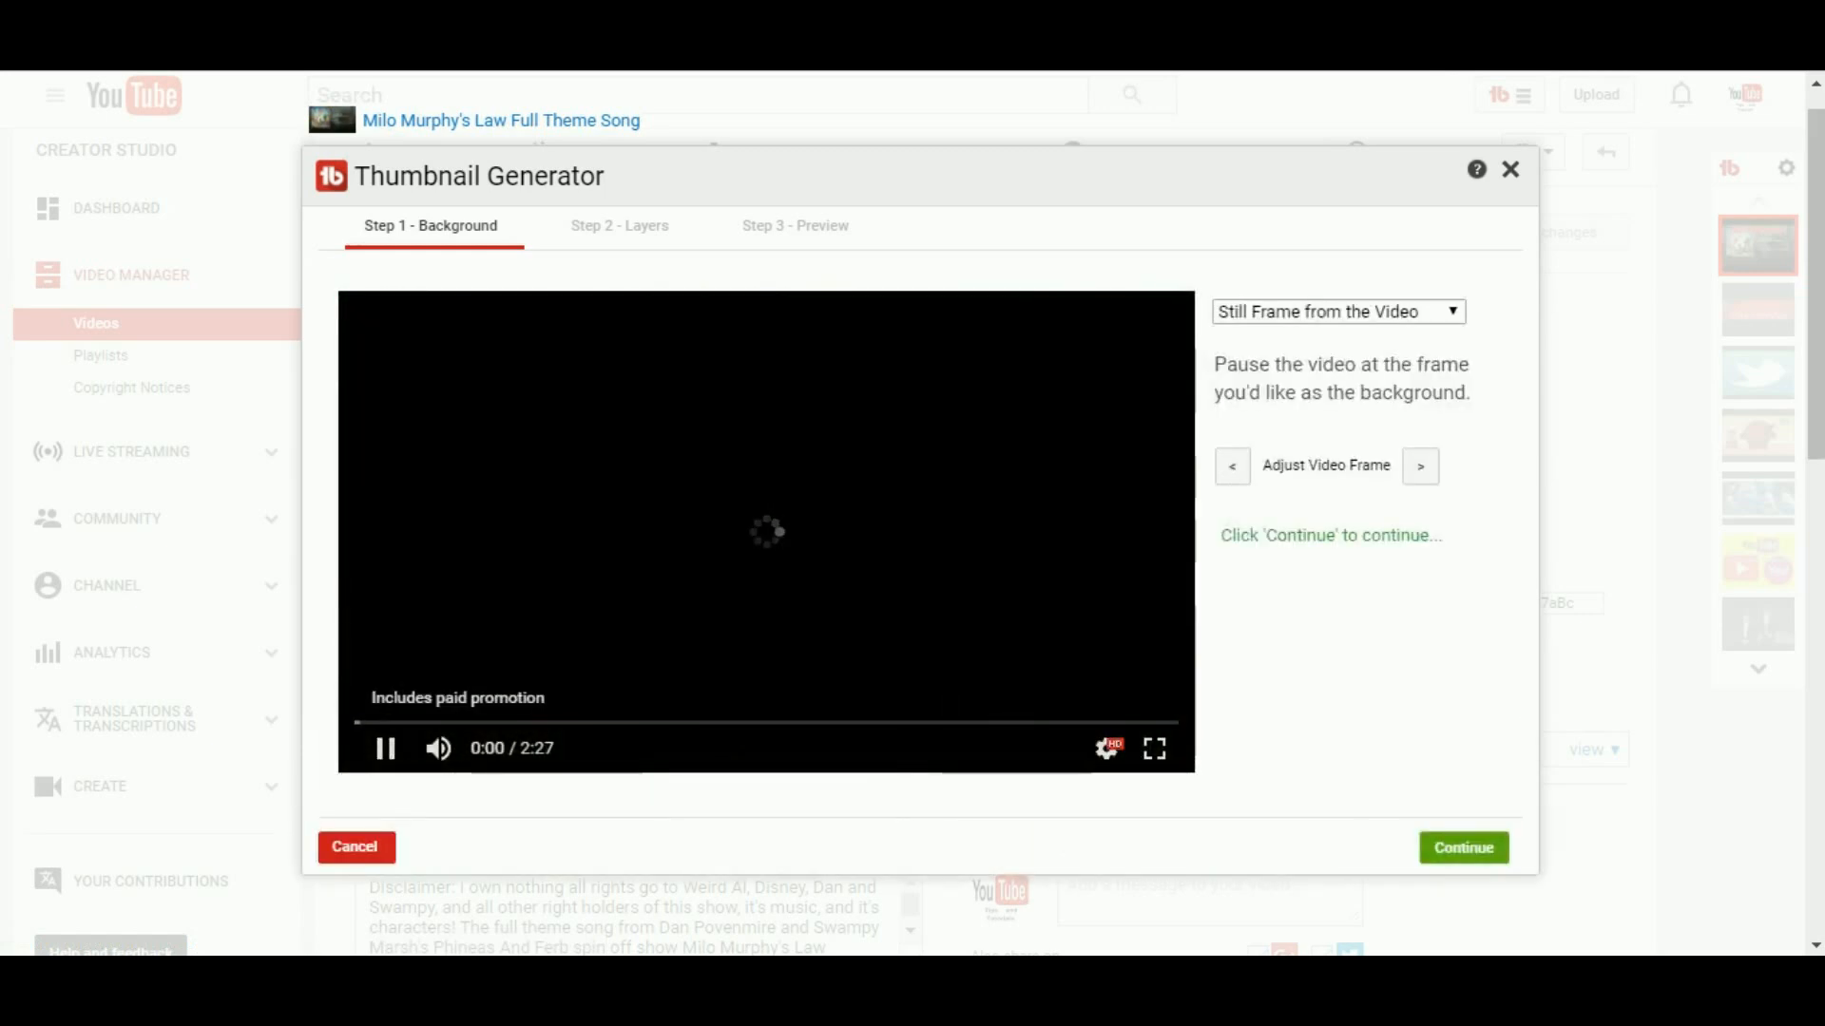
pyautogui.click(438, 748)
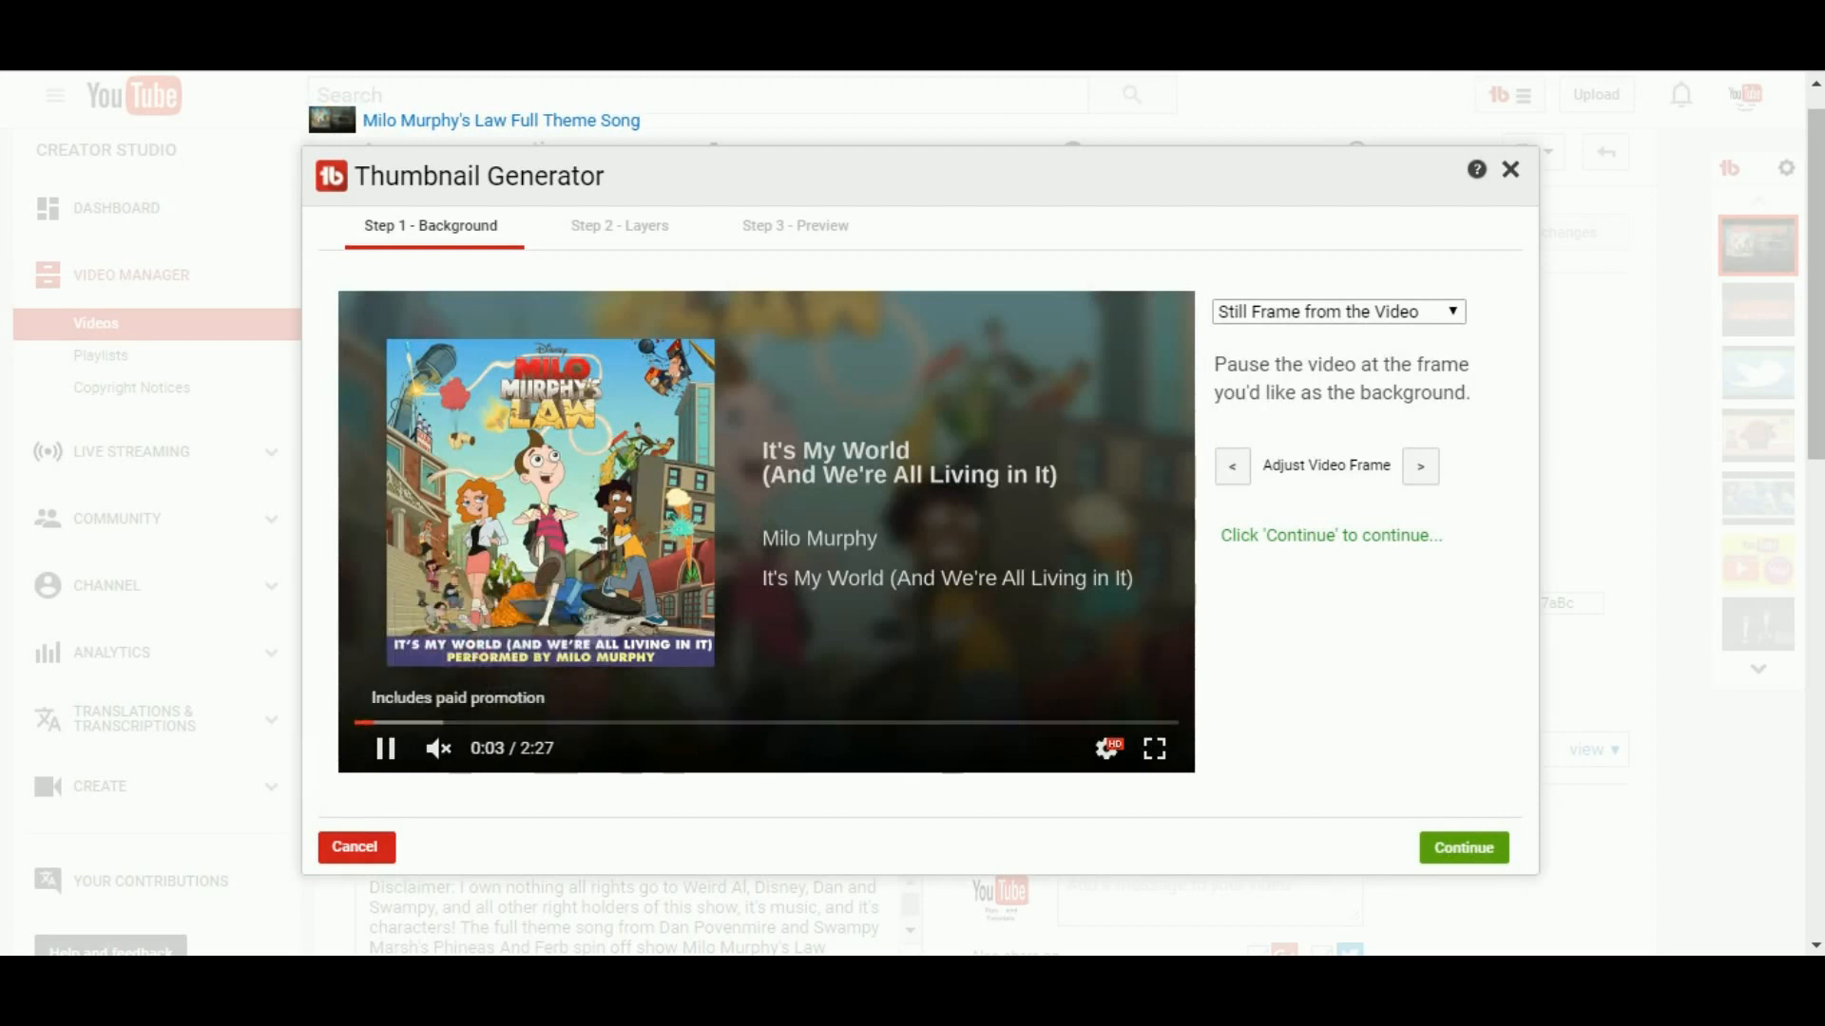
pyautogui.moveTo(754, 723); pyautogui.dragTo(839, 723)
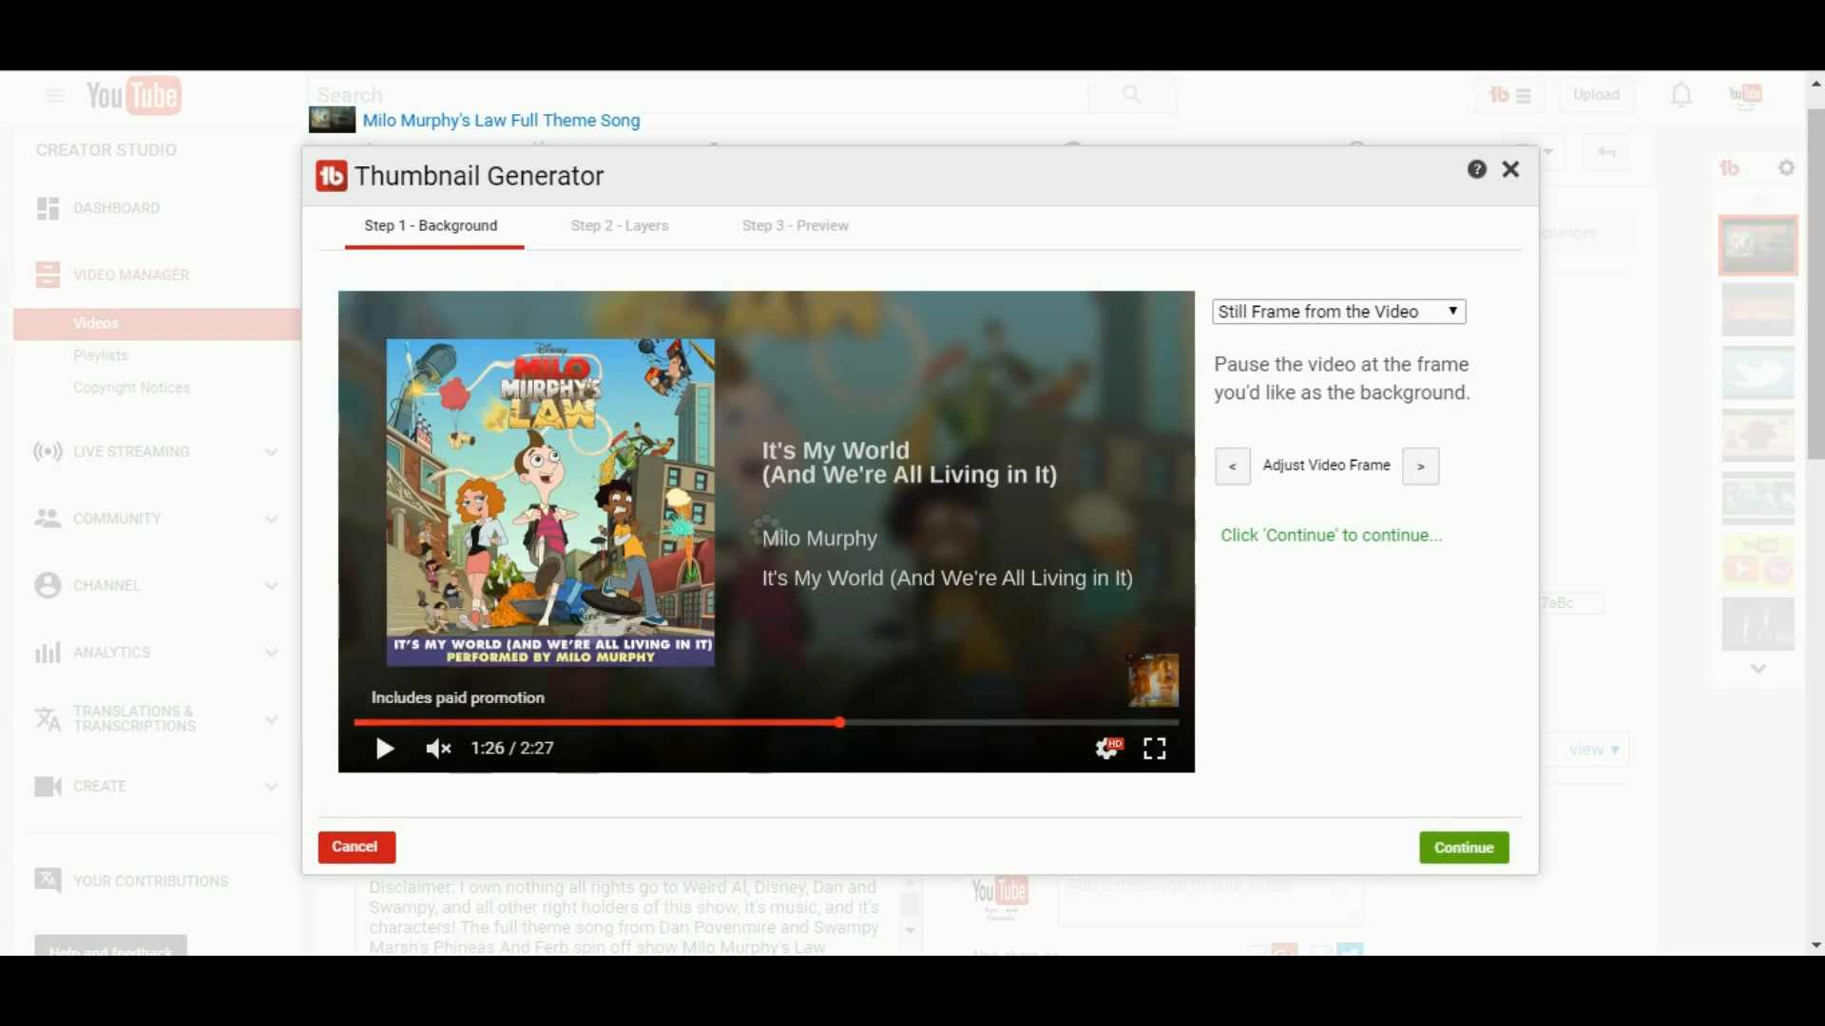
pyautogui.click(385, 749)
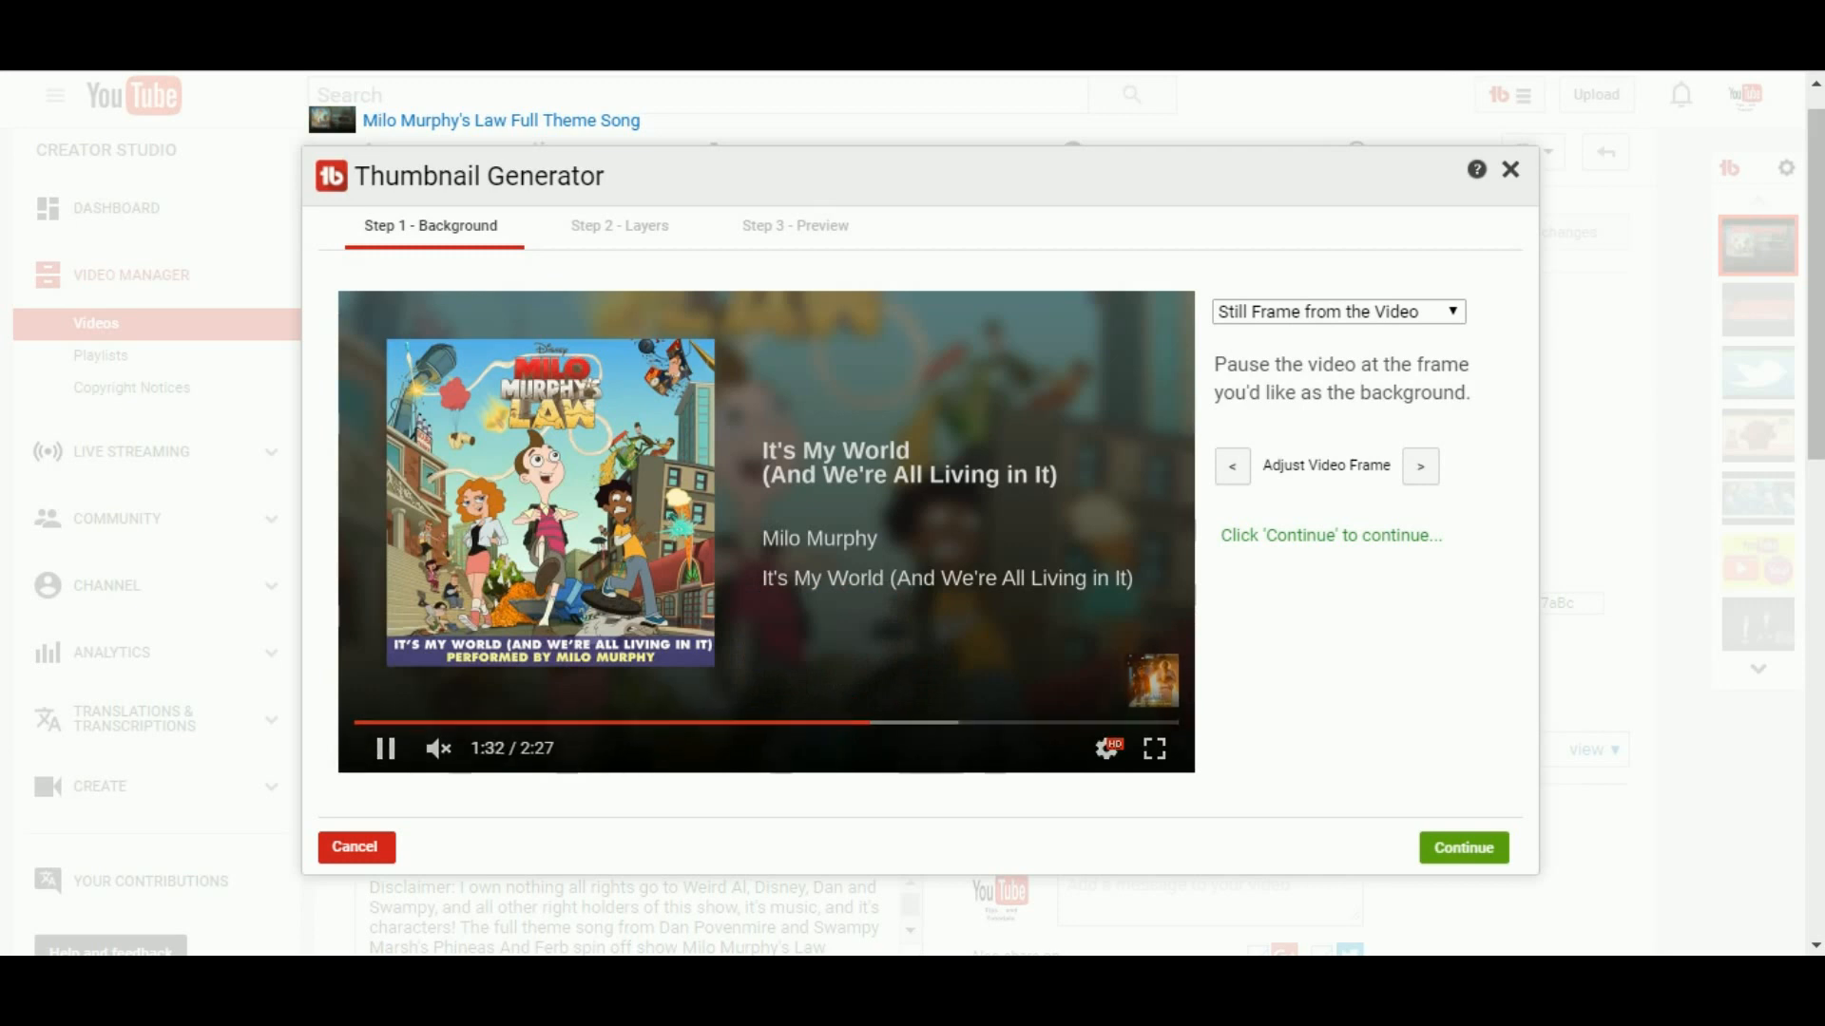
pyautogui.click(1420, 466)
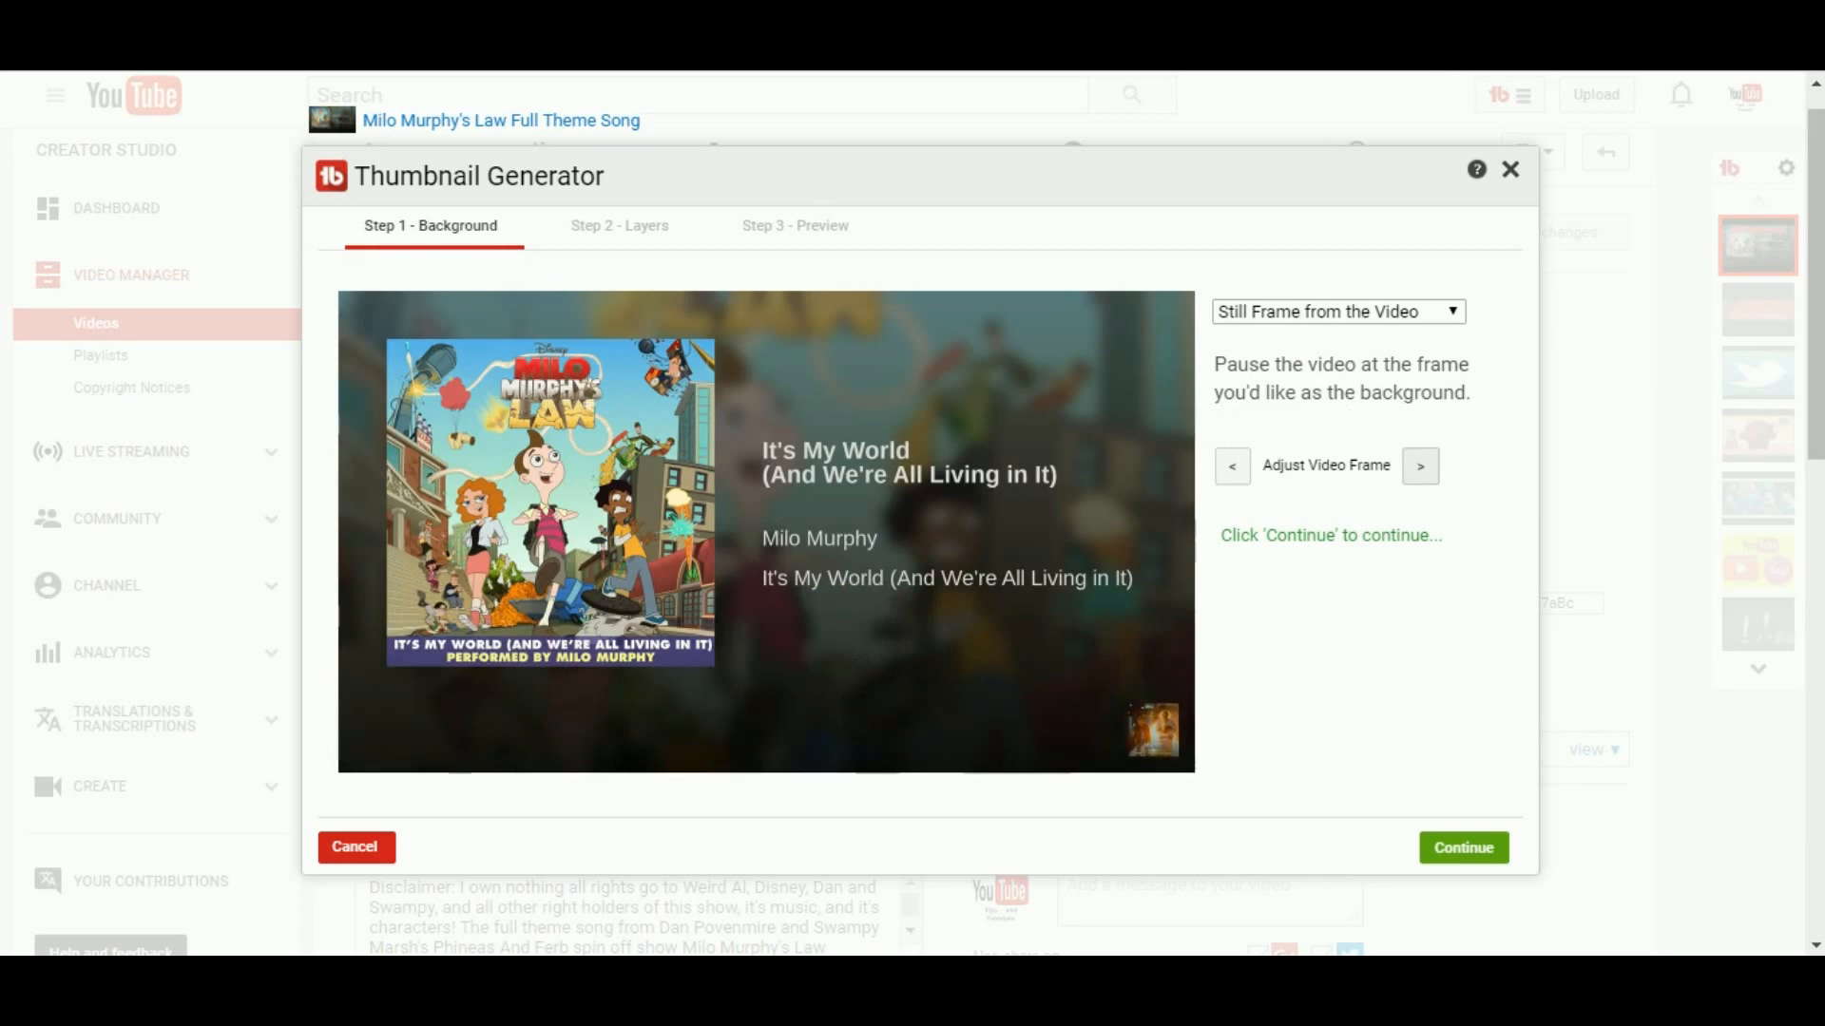
pyautogui.click(1420, 466)
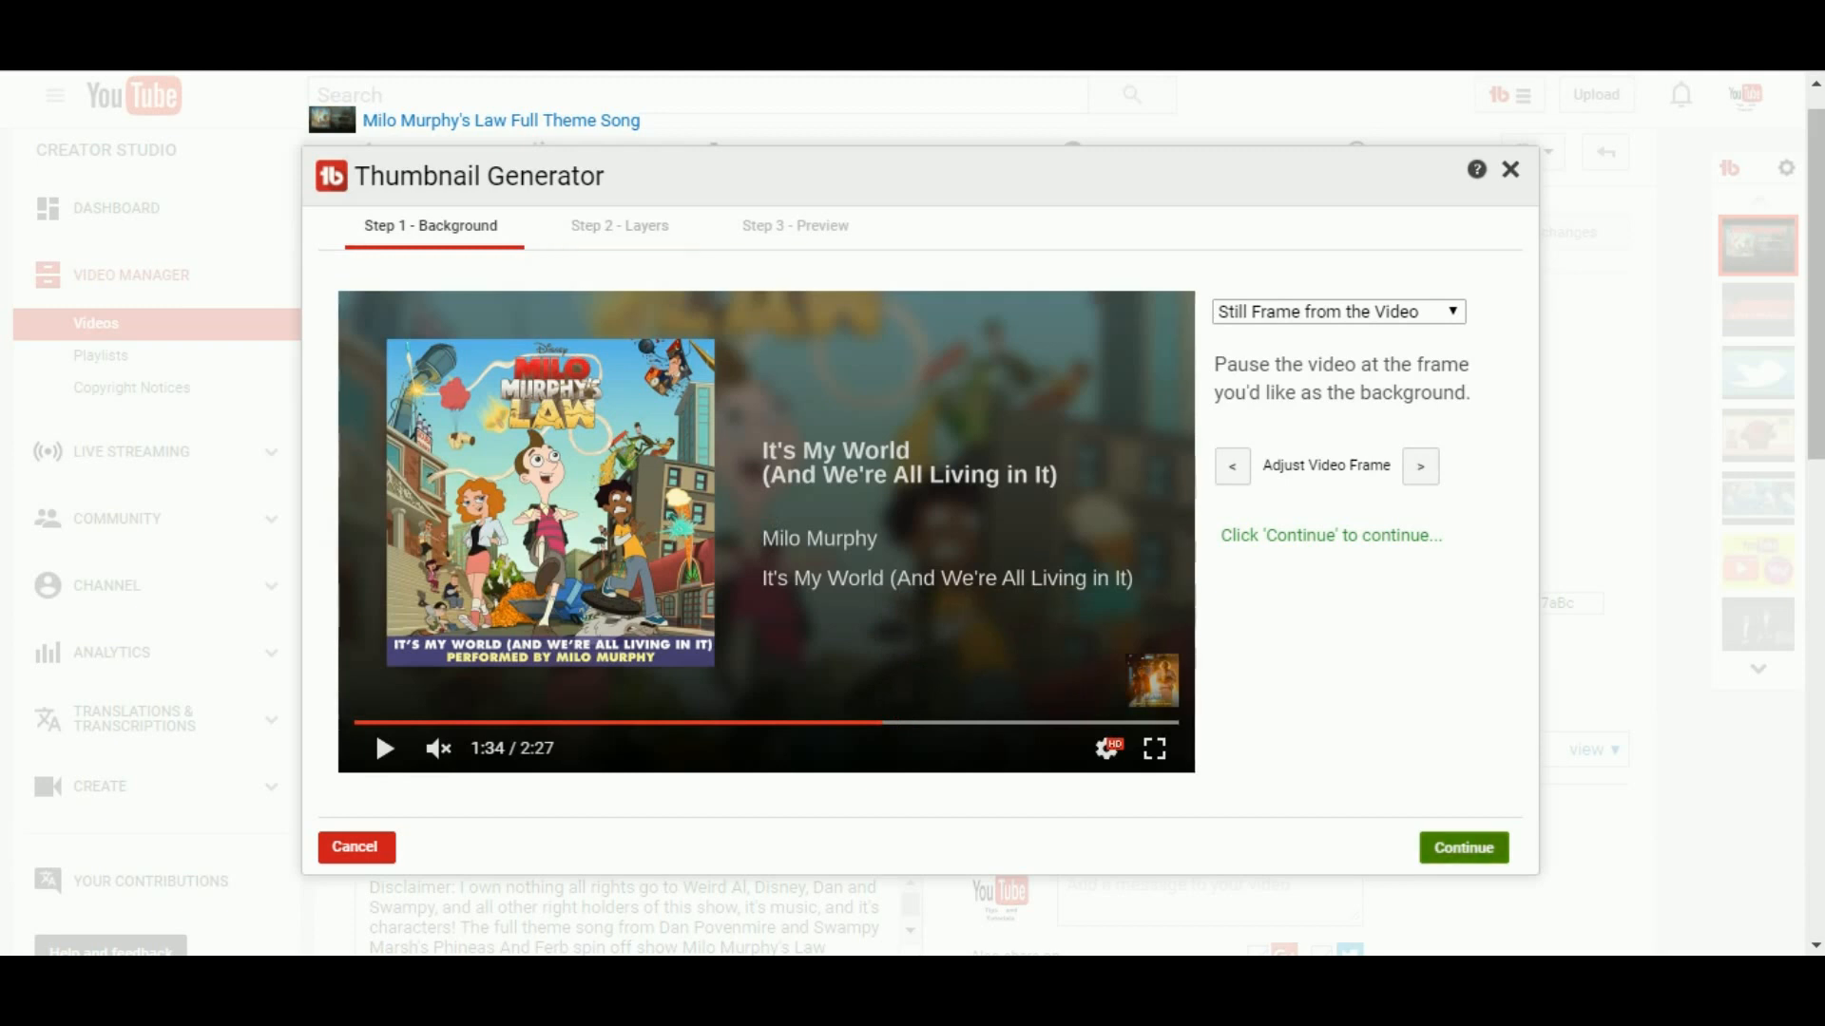
pyautogui.click(1464, 847)
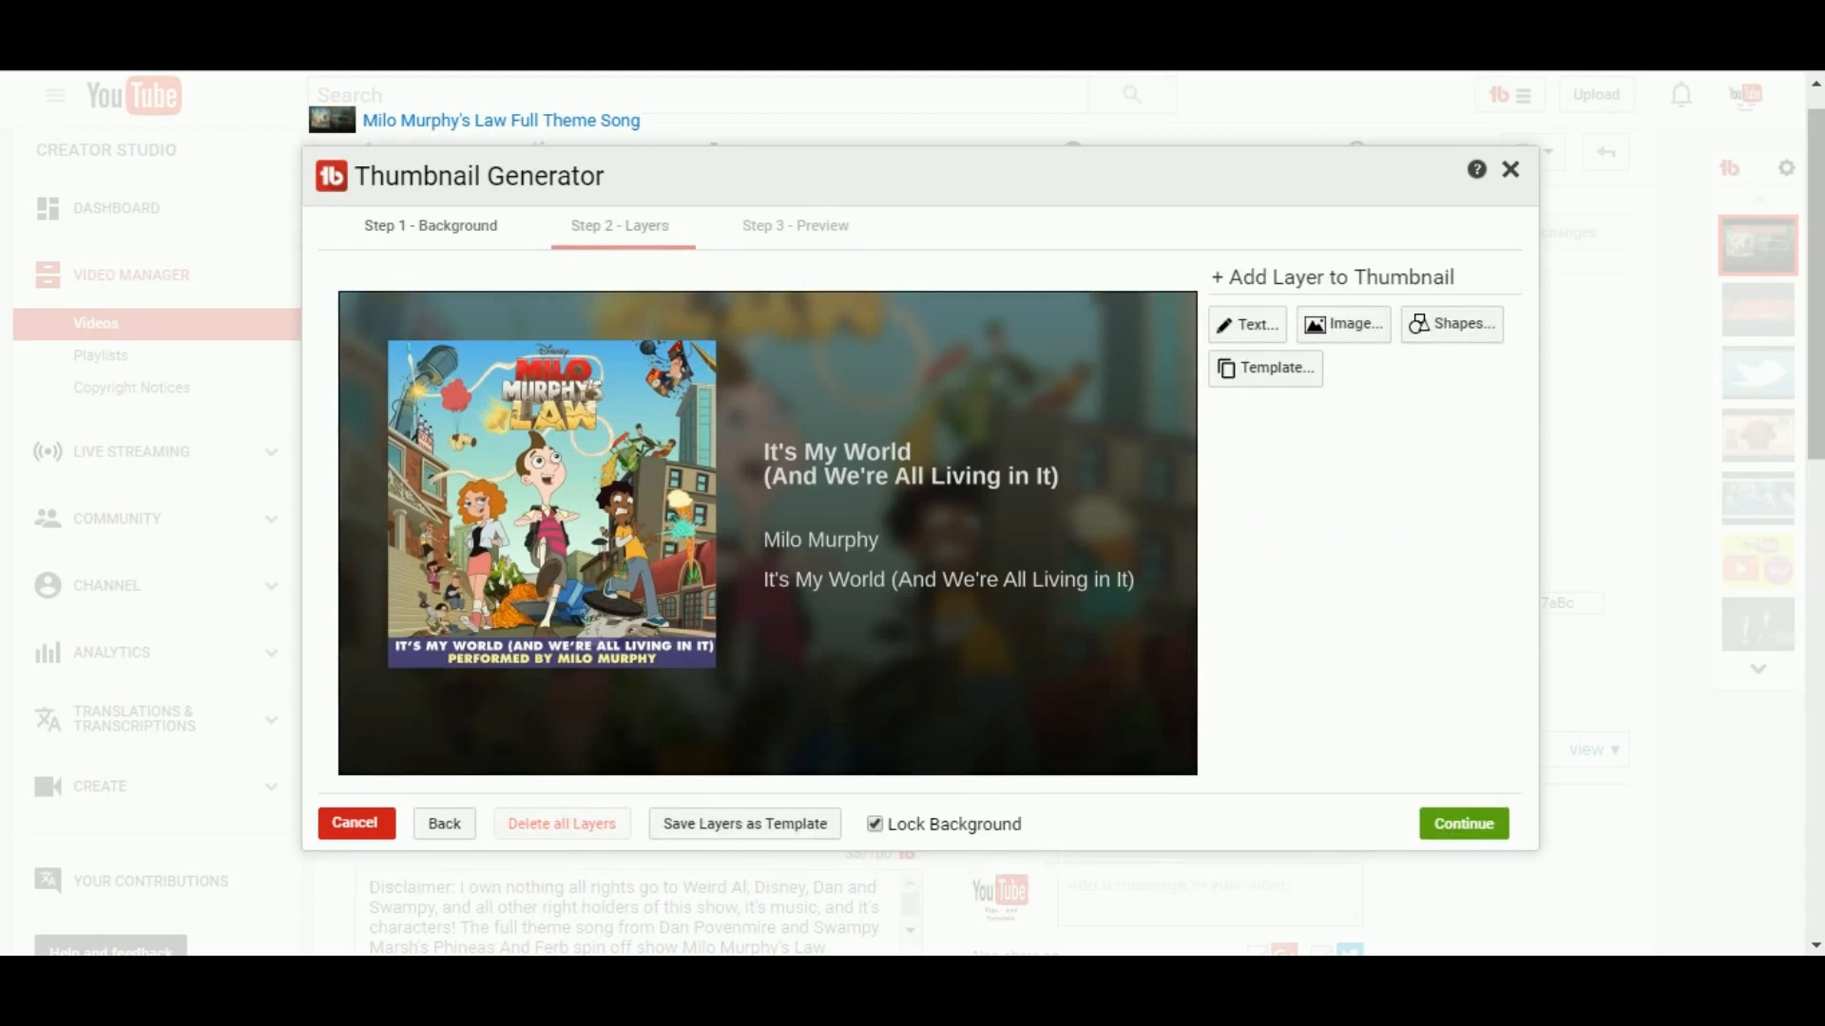
# Step: Try to add a template layer to the thumbnail
pyautogui.click(1265, 368)
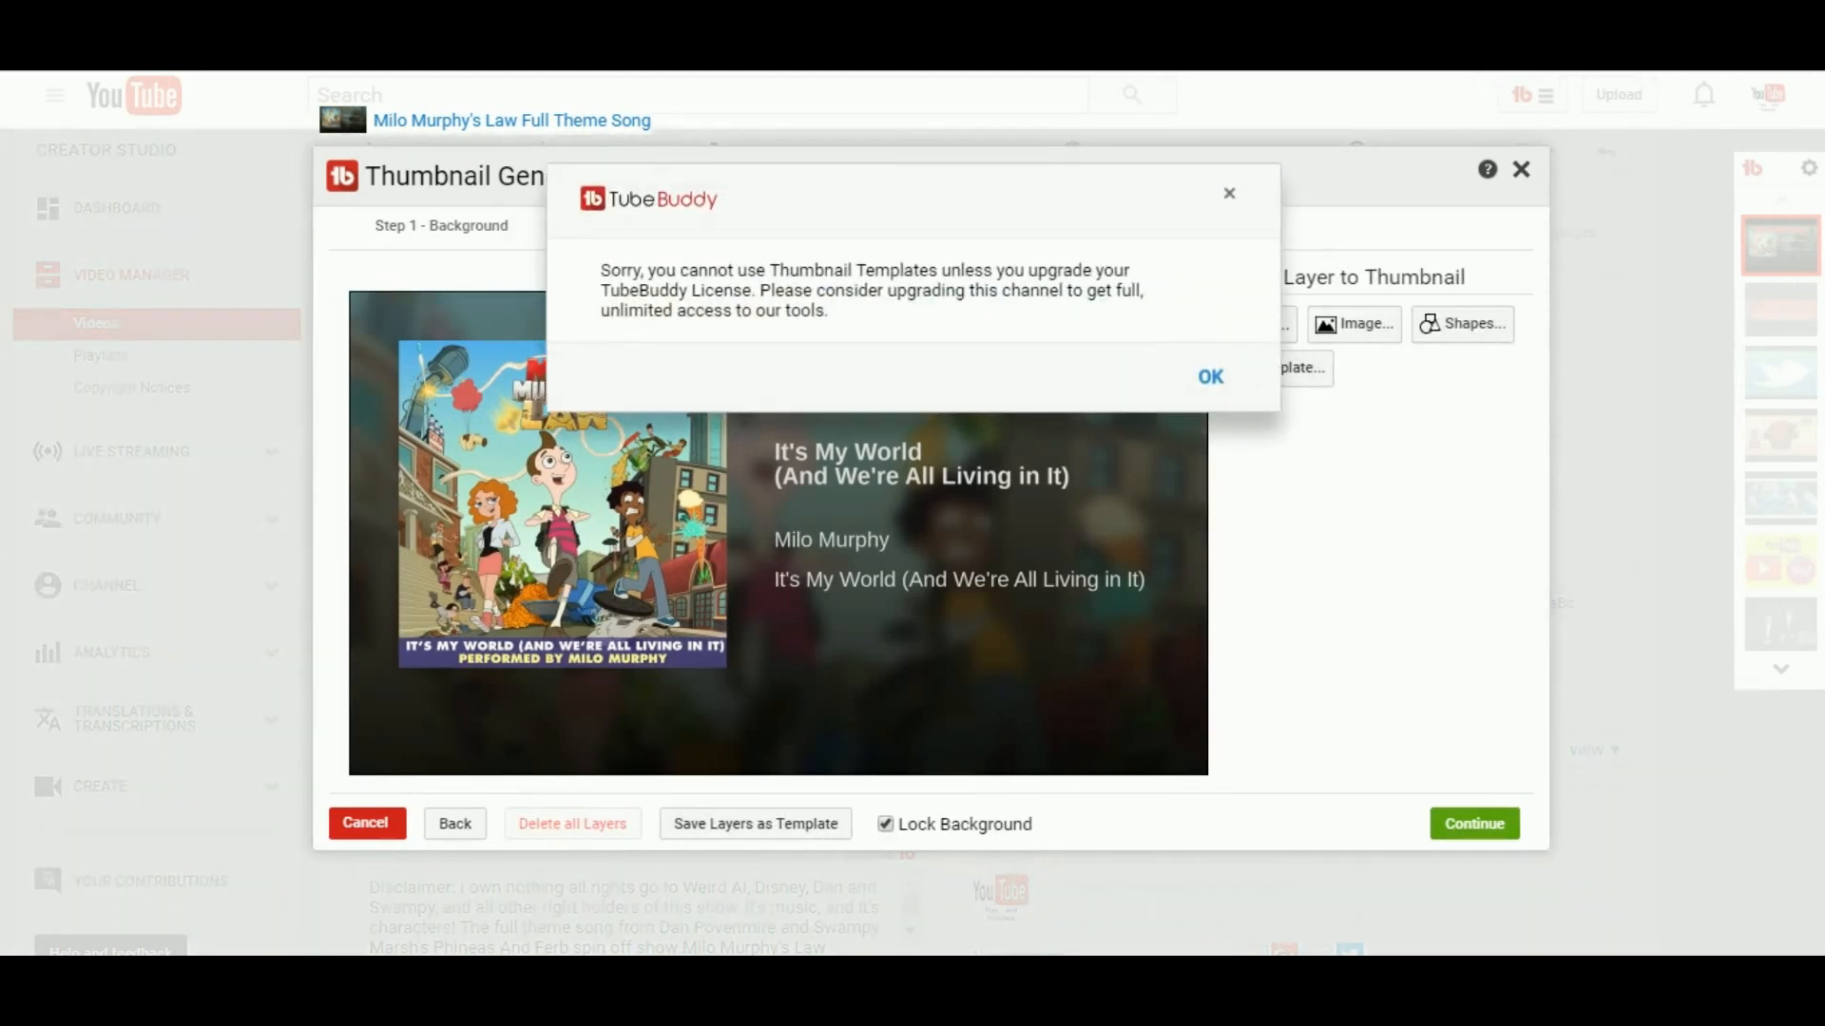
pyautogui.press('Return')
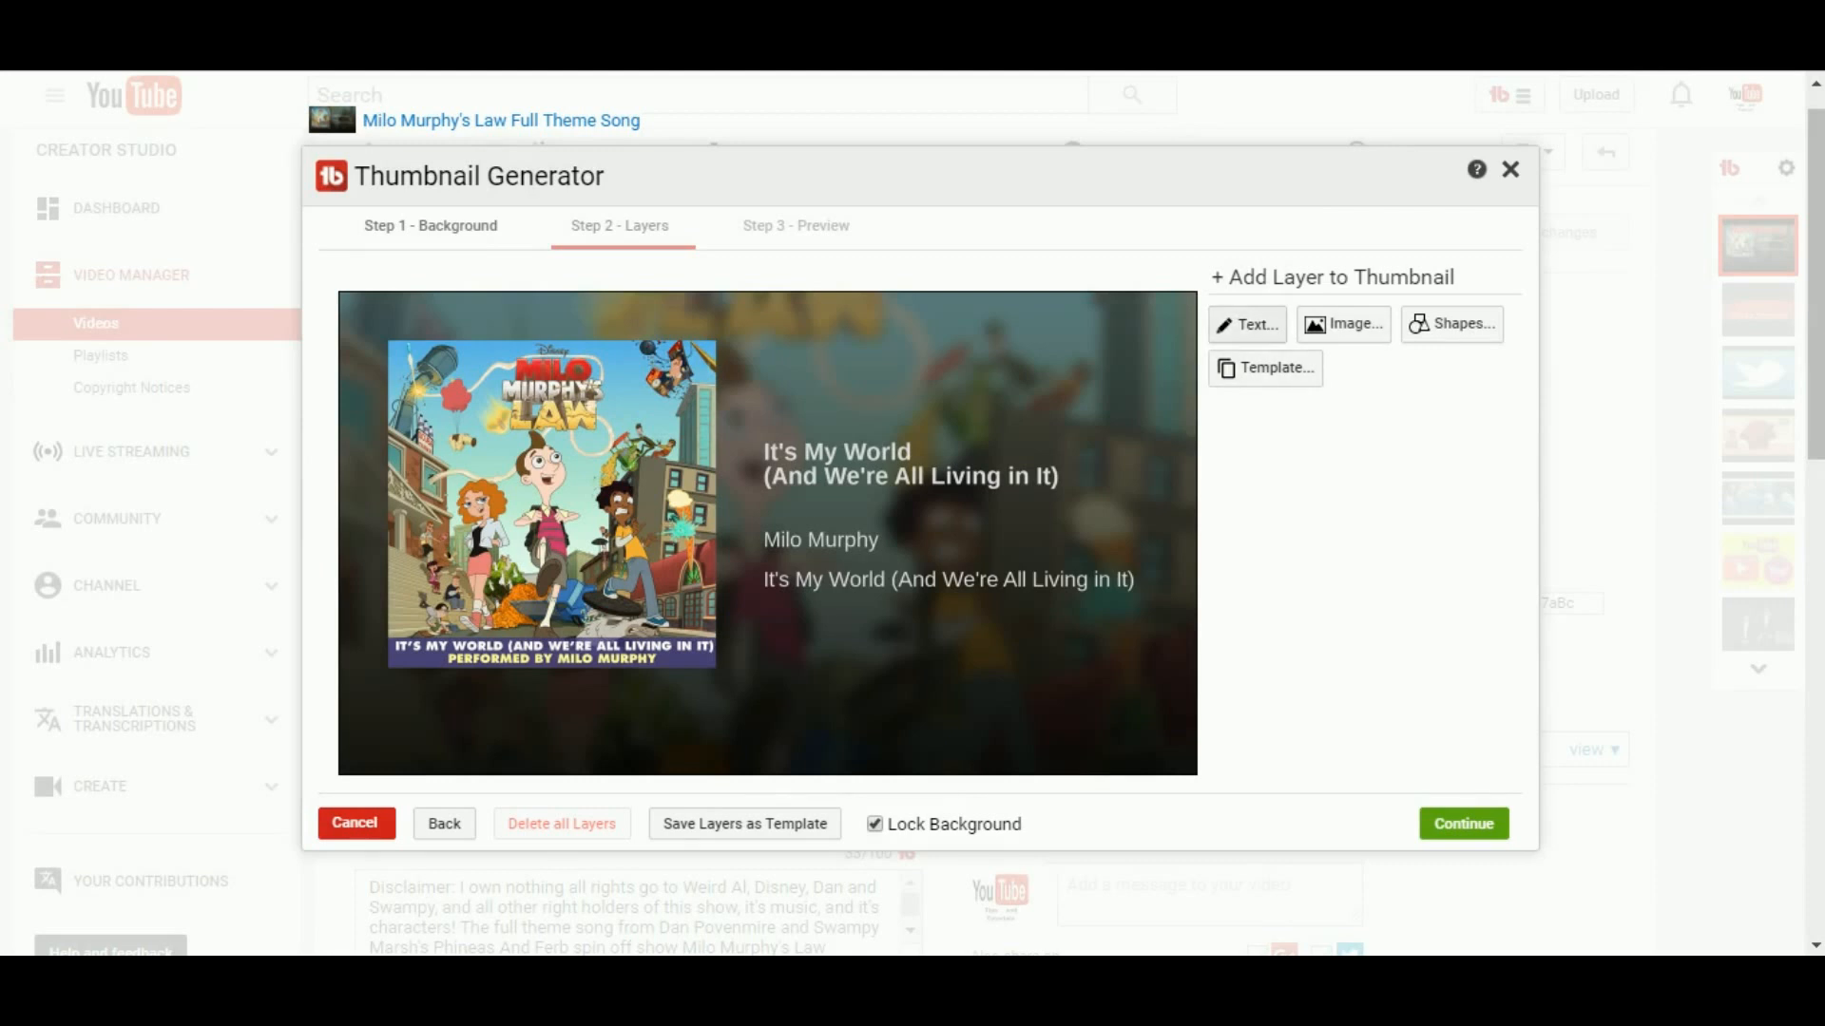
# Step: Add the custom "YouTube Tips and Tutorials" image as a layer, enlarge it and fit it over the album cover
pyautogui.click(1343, 324)
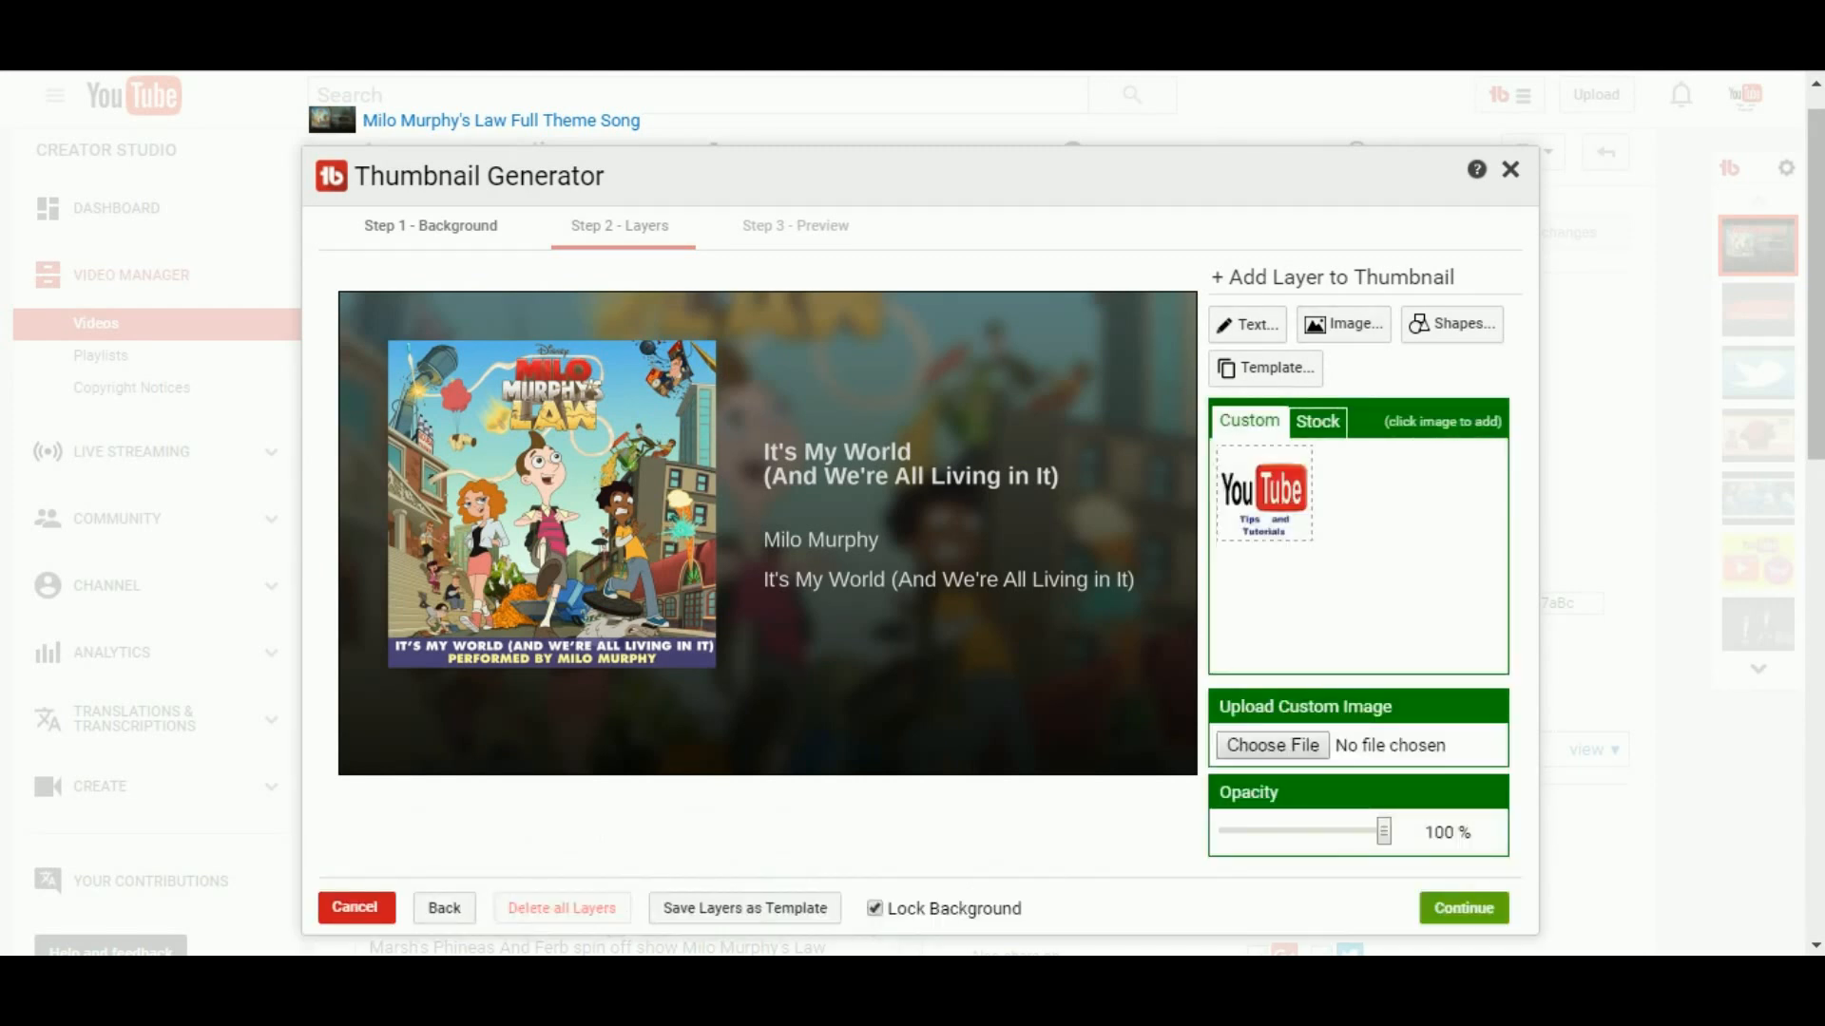
pyautogui.click(1264, 492)
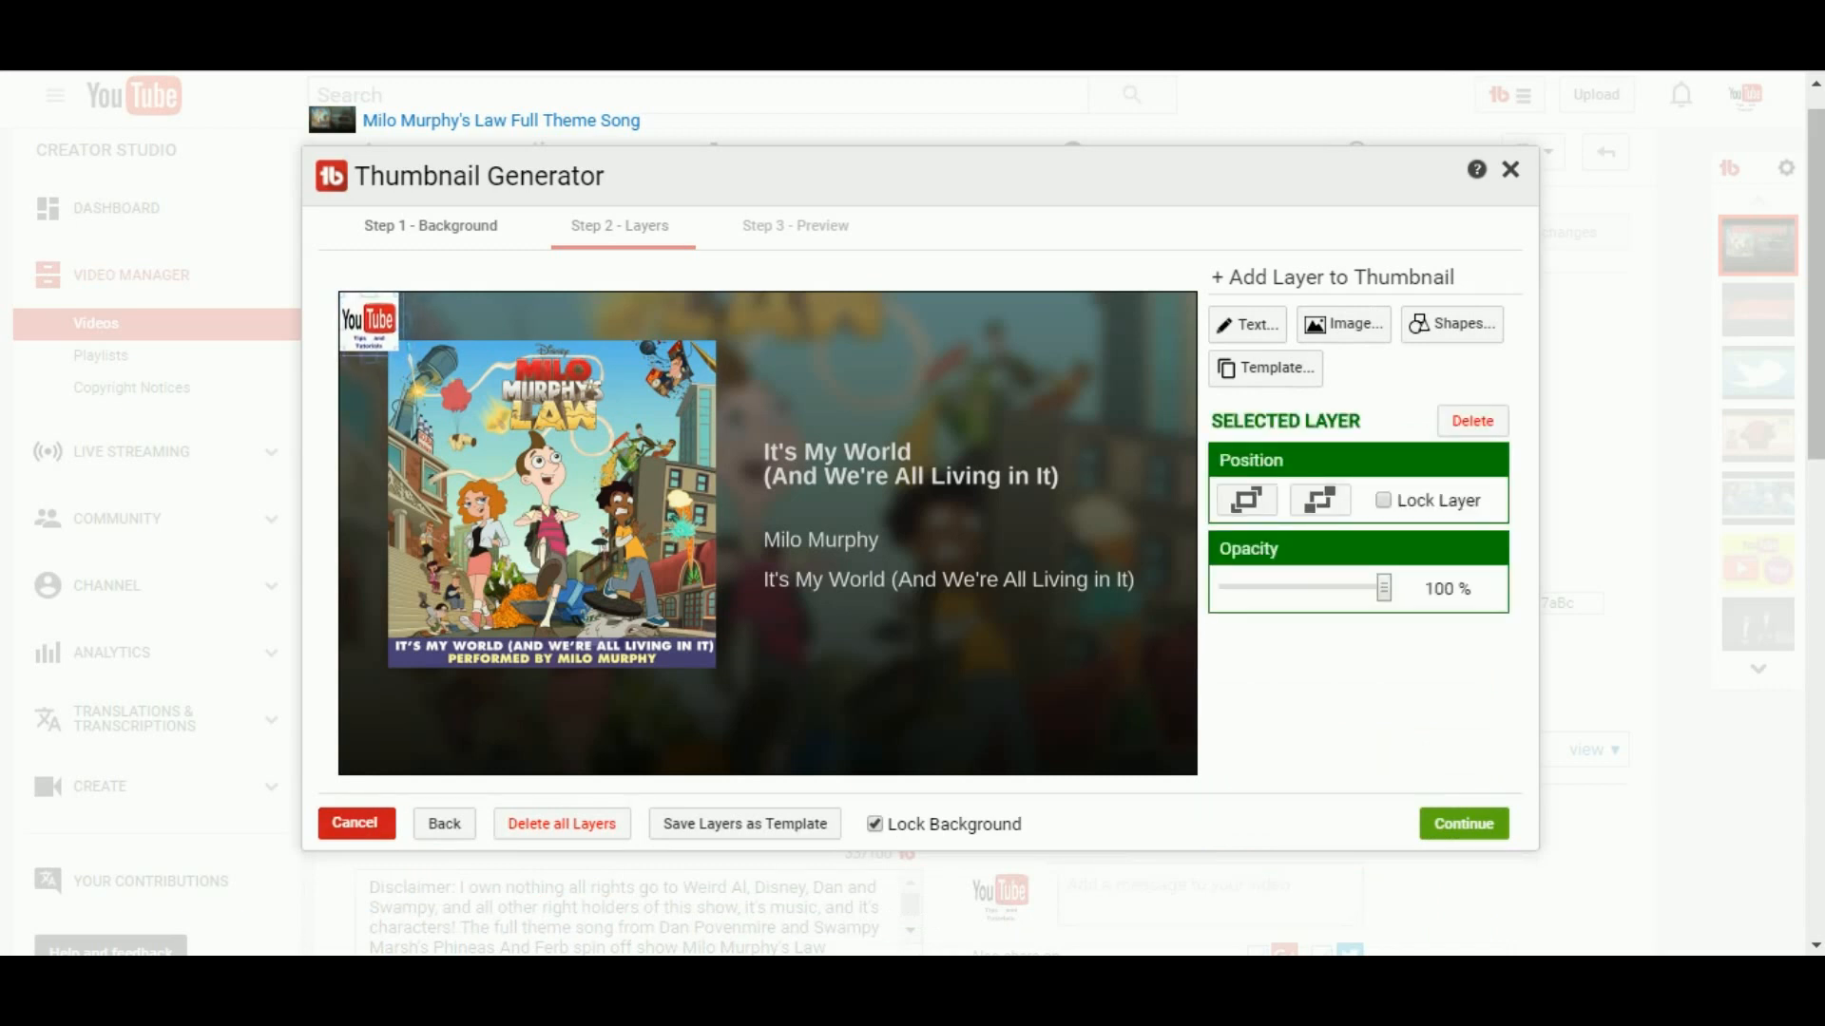
pyautogui.moveTo(369, 321); pyautogui.dragTo(784, 213)
pyautogui.moveTo(637, 399); pyautogui.dragTo(533, 554)
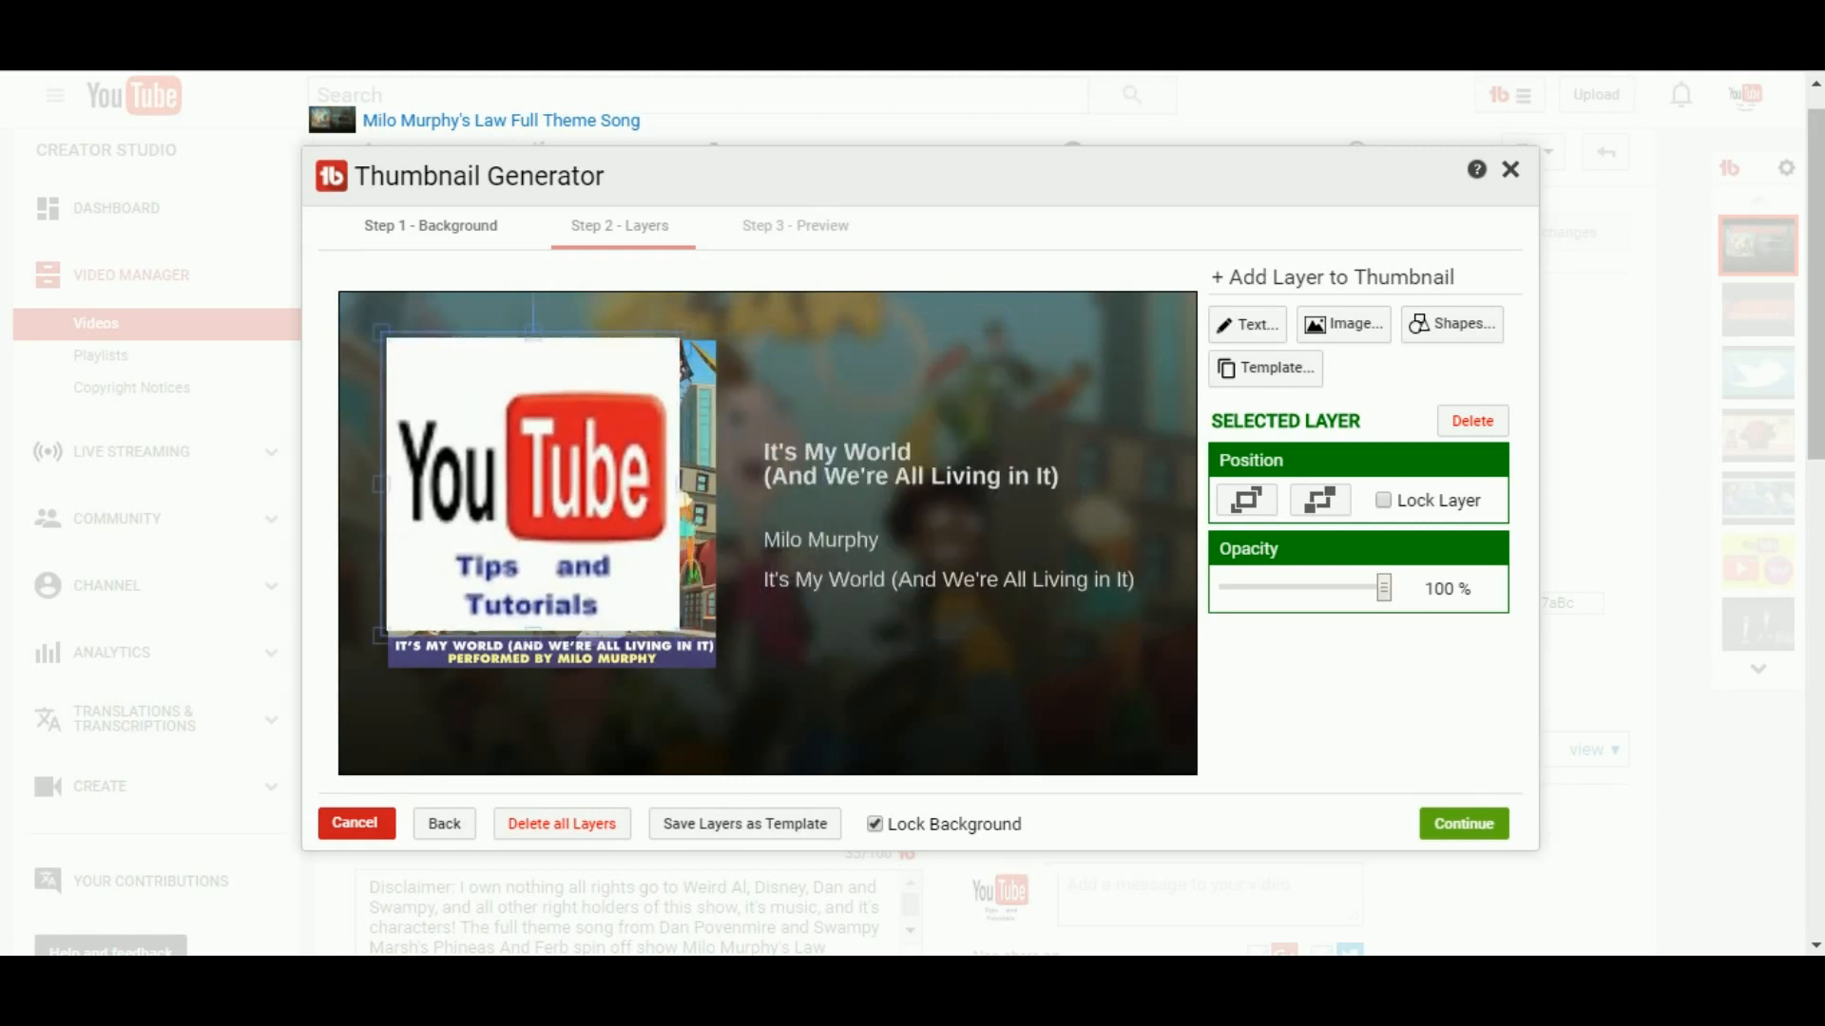
pyautogui.moveTo(682, 483); pyautogui.dragTo(726, 483)
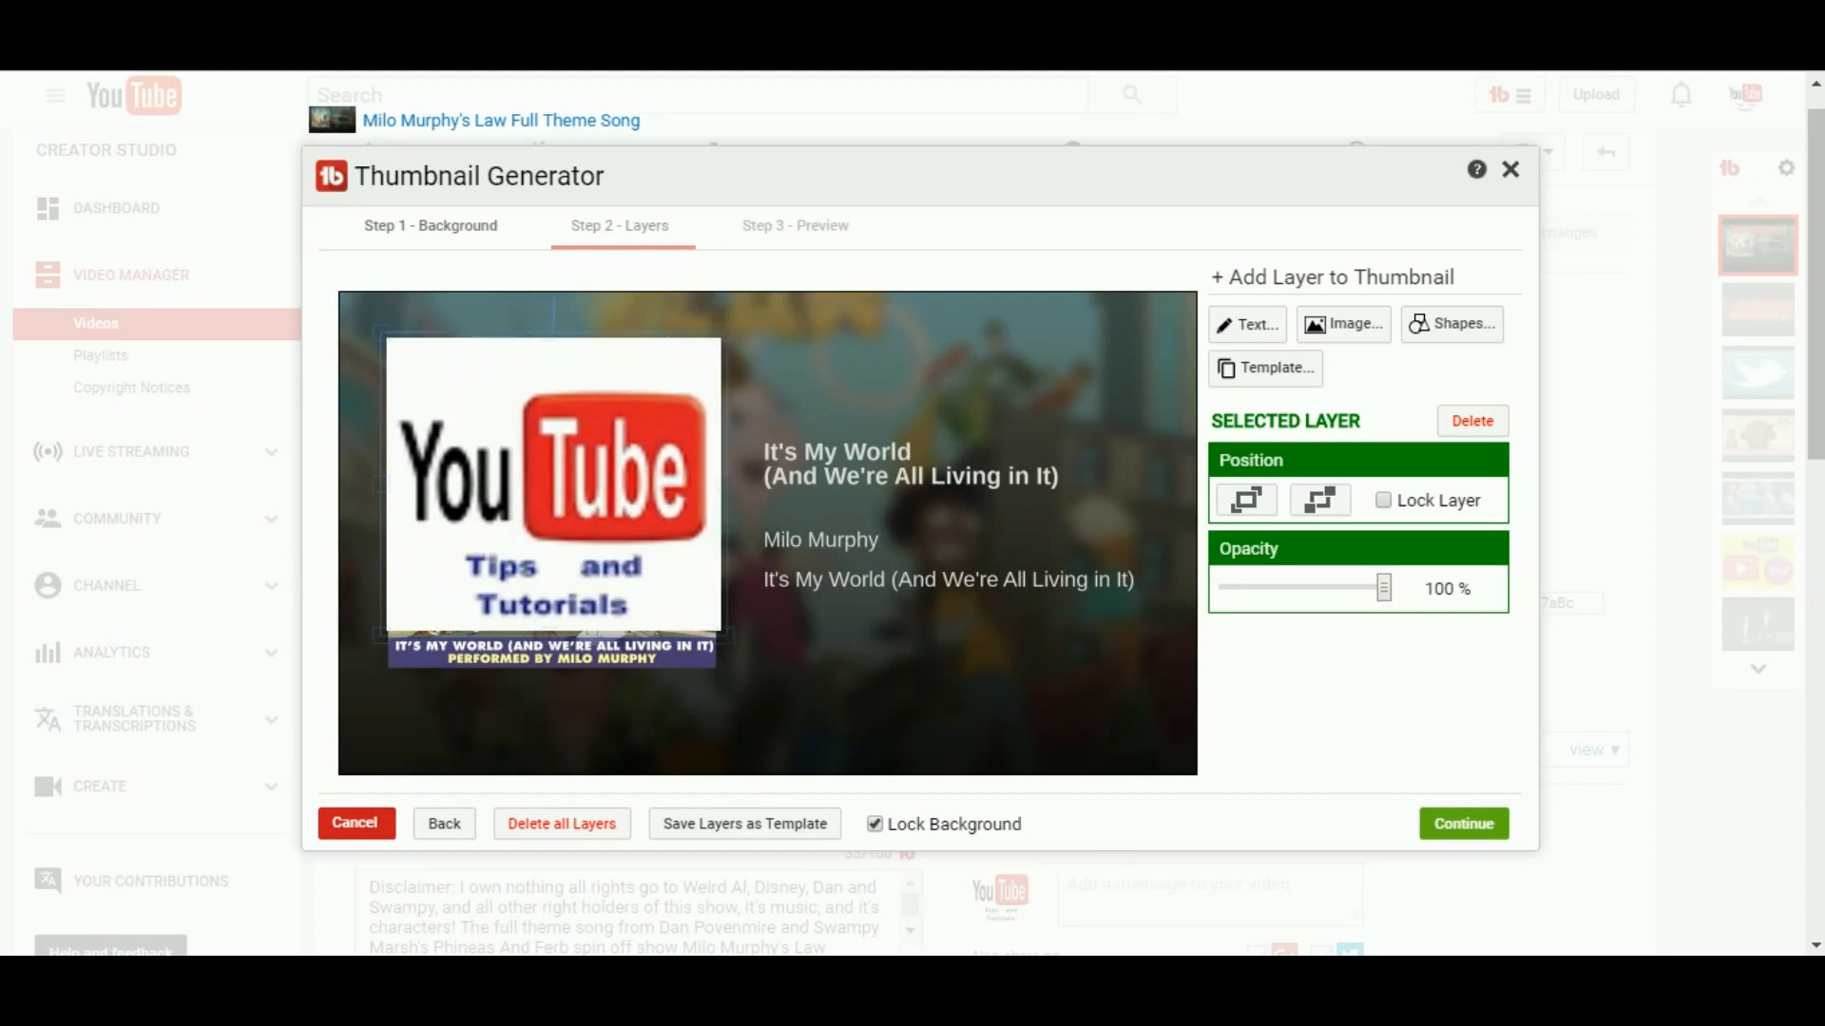
pyautogui.moveTo(553, 633); pyautogui.dragTo(553, 678)
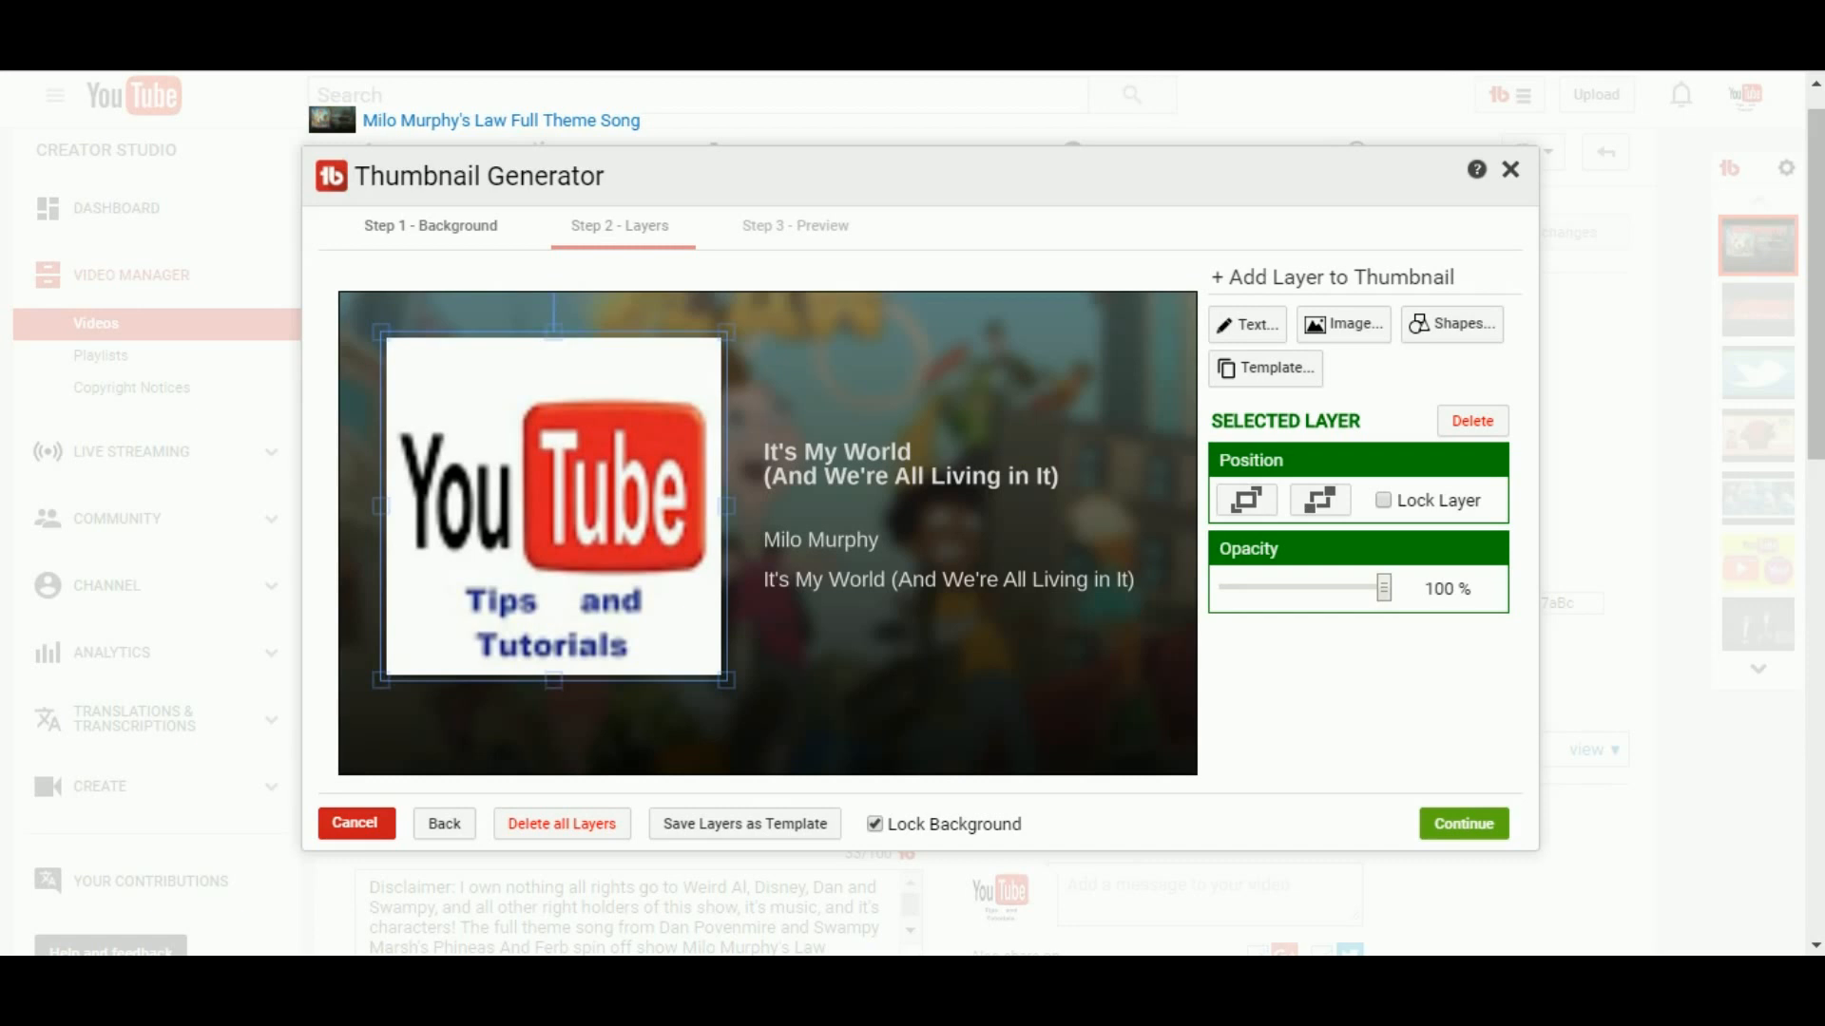
# Step: Move the "YouTube Tips and Tutorials" layer beside the album cover and widen it to the thumbnail's right edge
pyautogui.moveTo(554, 507); pyautogui.dragTo(884, 509)
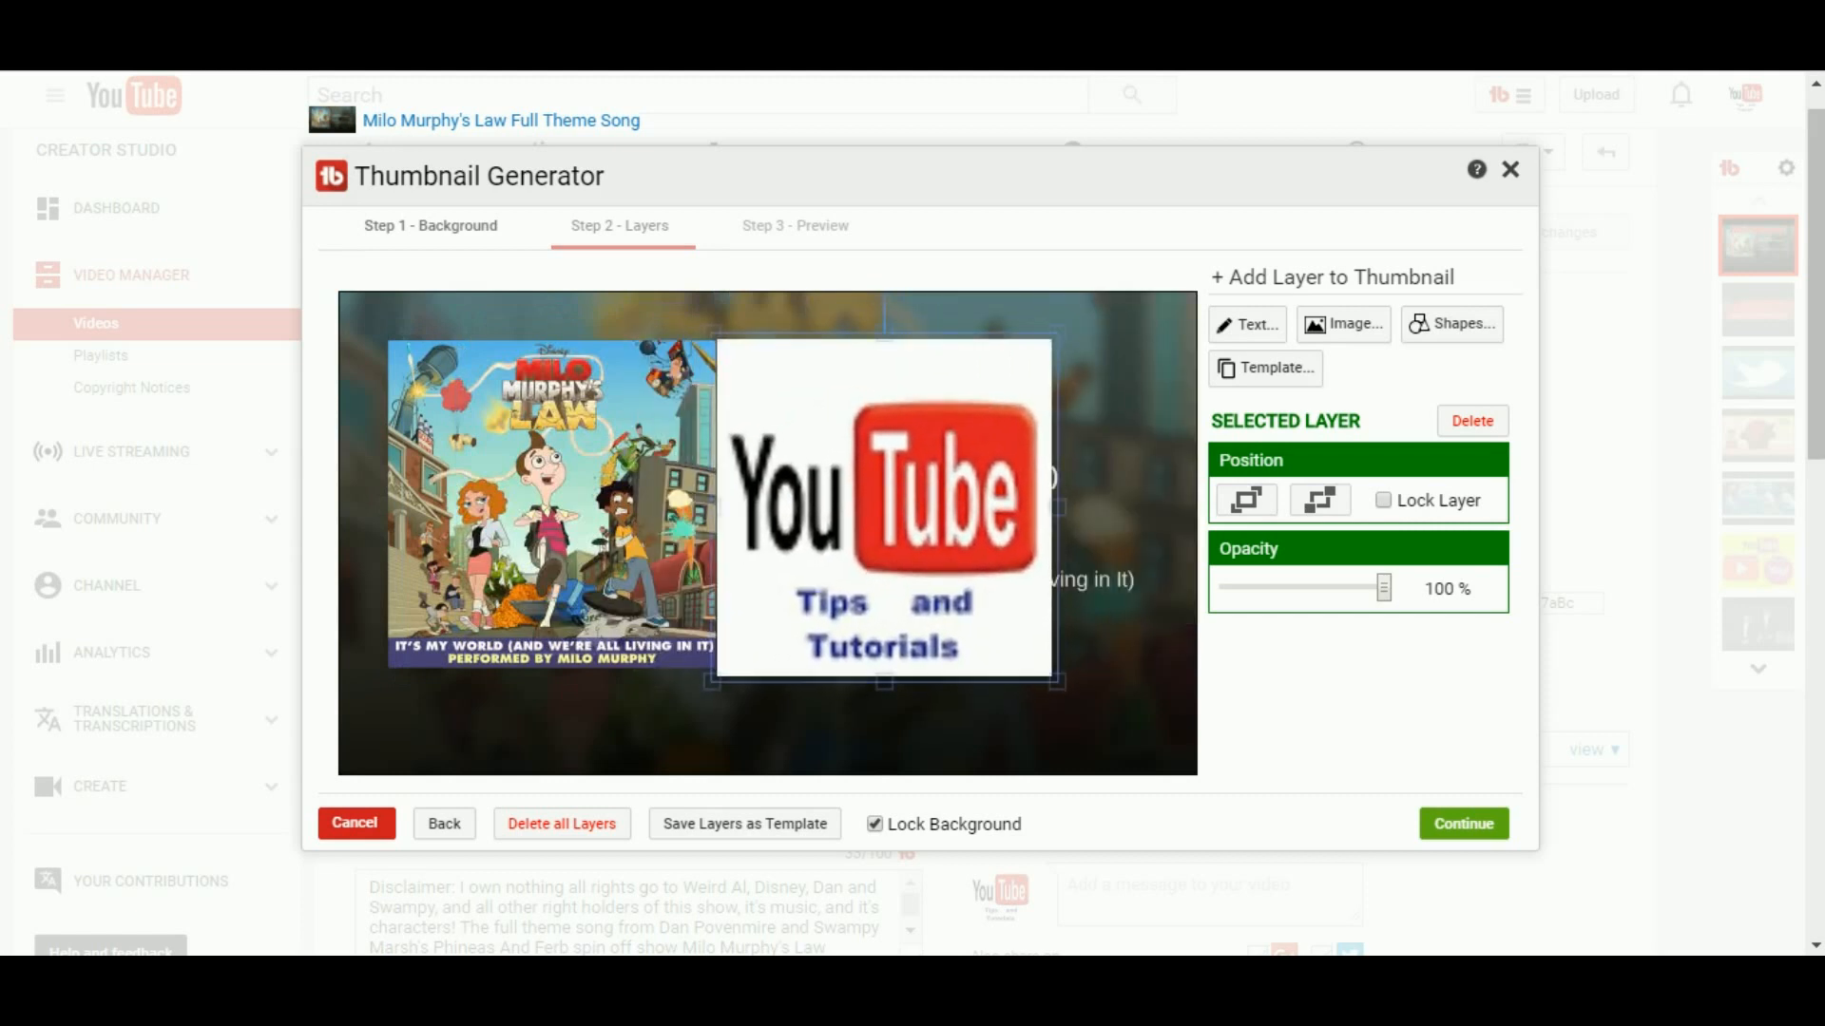
pyautogui.moveTo(1057, 507); pyautogui.dragTo(1163, 507)
pyautogui.moveTo(1170, 509); pyautogui.dragTo(1208, 508)
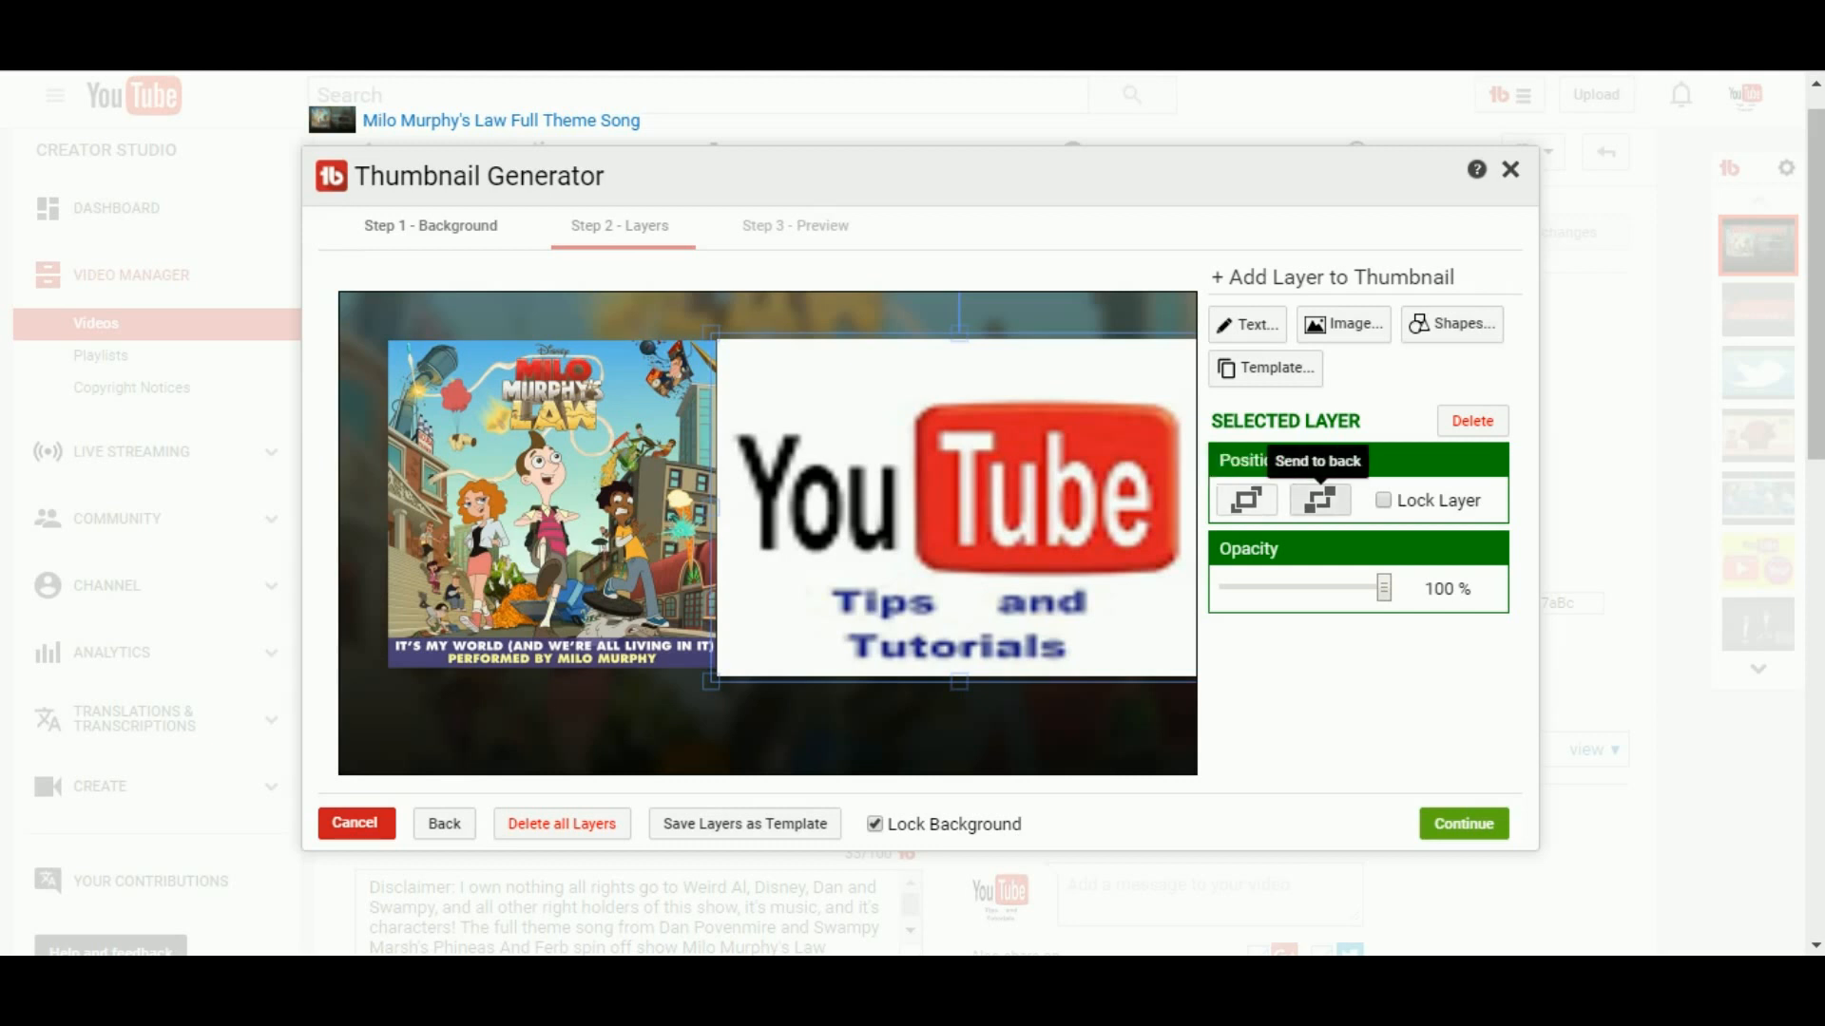
# Step: Set the "YouTube Tips and Tutorials" layer's opacity to 35 % and enlarge it to cover the whole thumbnail
pyautogui.moveTo(1384, 588); pyautogui.dragTo(1281, 588)
pyautogui.moveTo(998, 522); pyautogui.dragTo(620, 474)
pyautogui.moveTo(830, 632); pyautogui.dragTo(1198, 890)
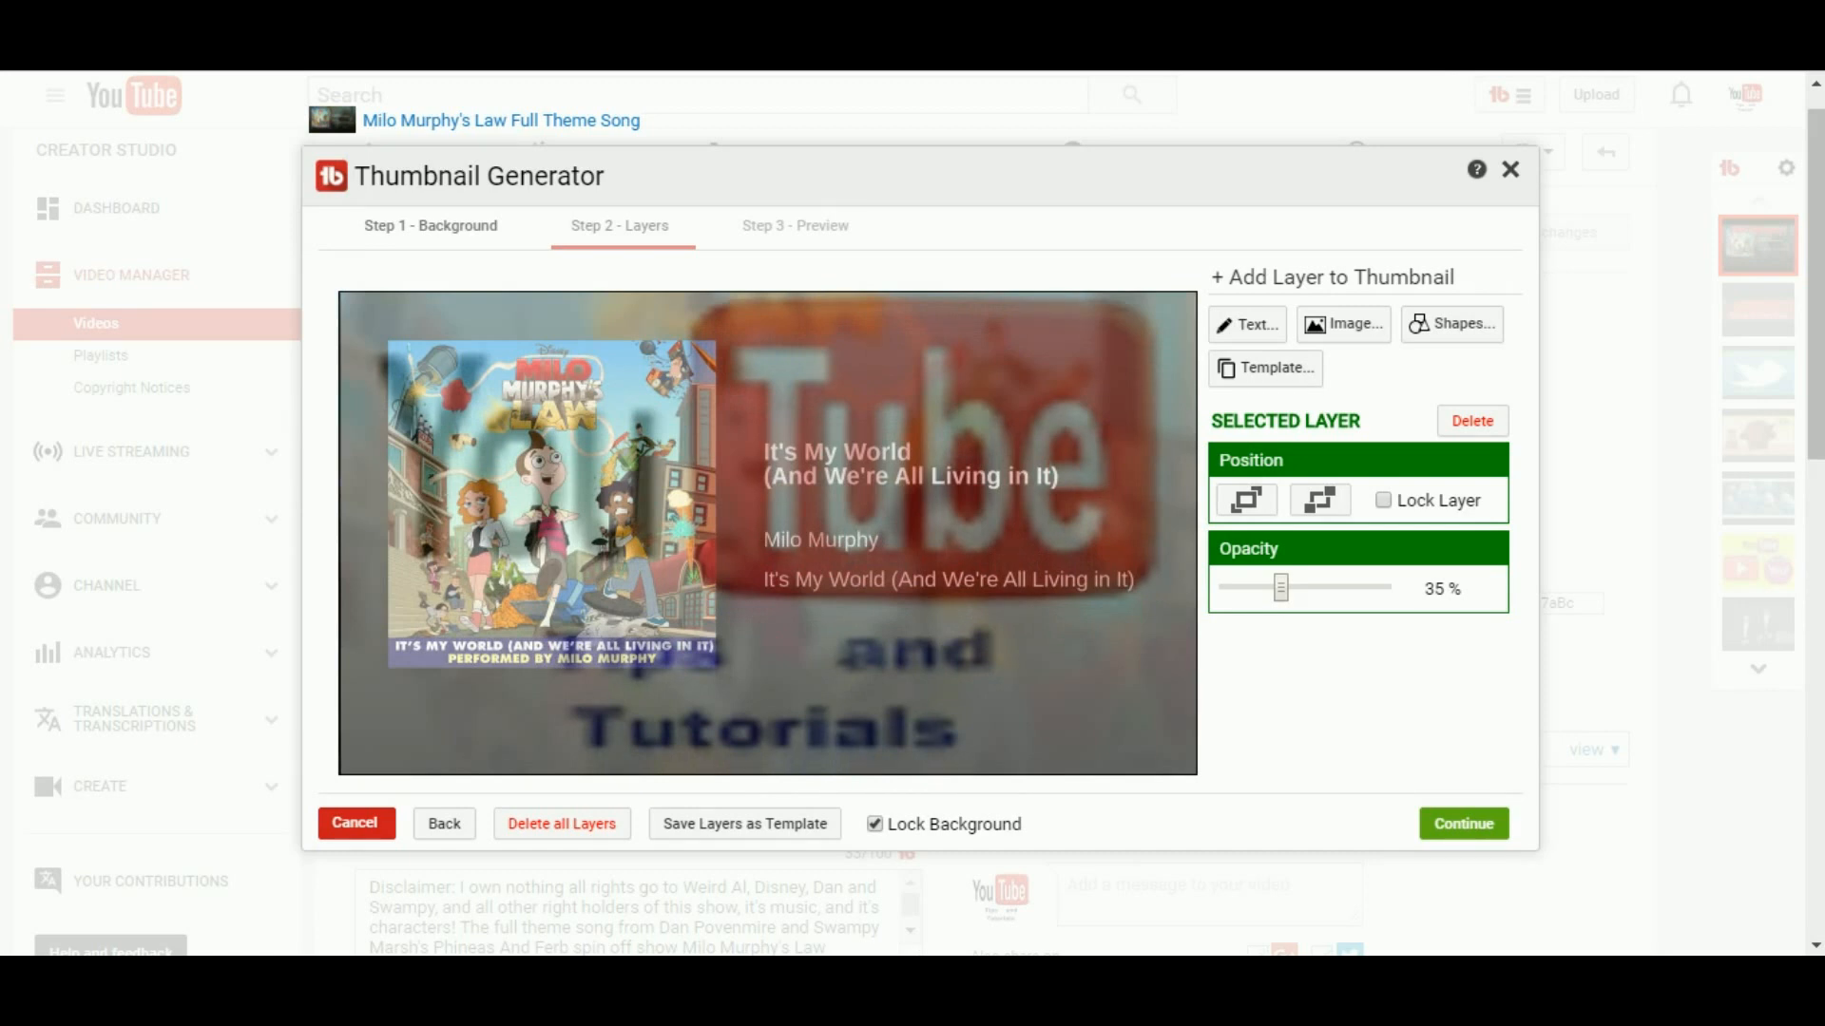
# Step: Set the "YouTube Tips and Tutorials" layer's opacity to 100 %, shift it toward the lower right and delete it
pyautogui.moveTo(1281, 589); pyautogui.dragTo(1384, 588)
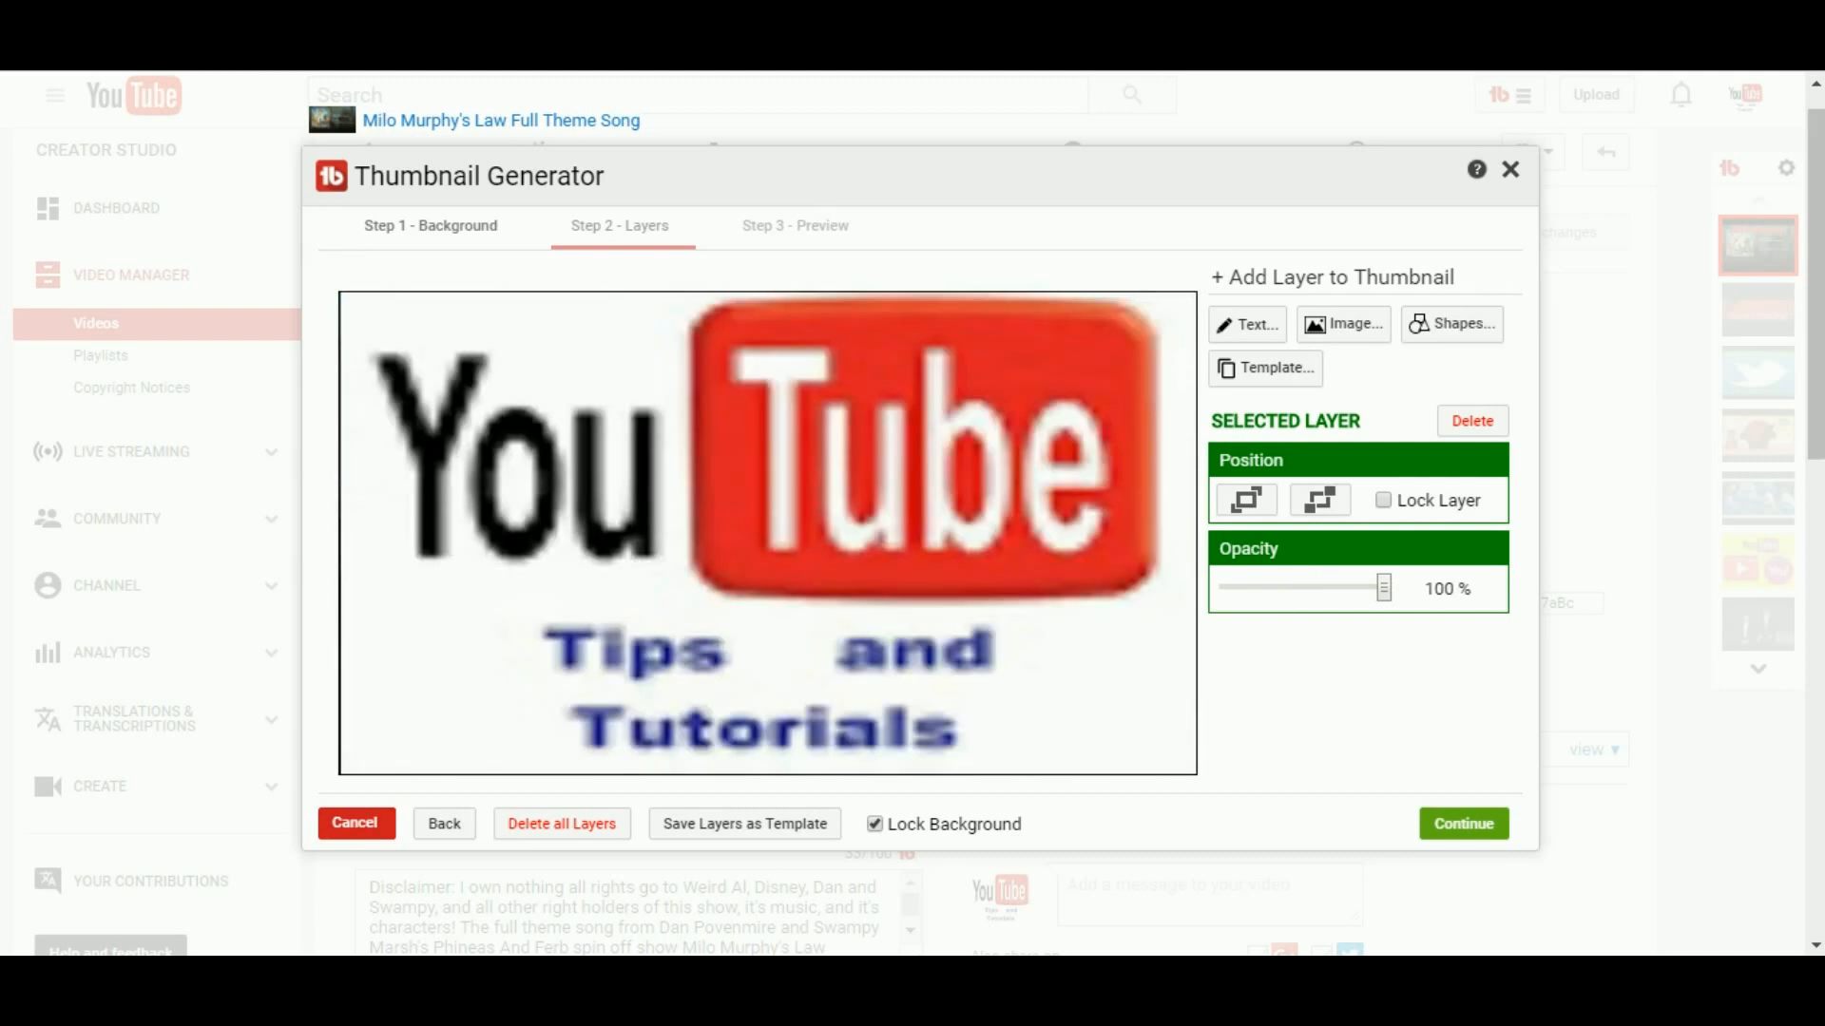
pyautogui.moveTo(855, 484); pyautogui.dragTo(987, 629)
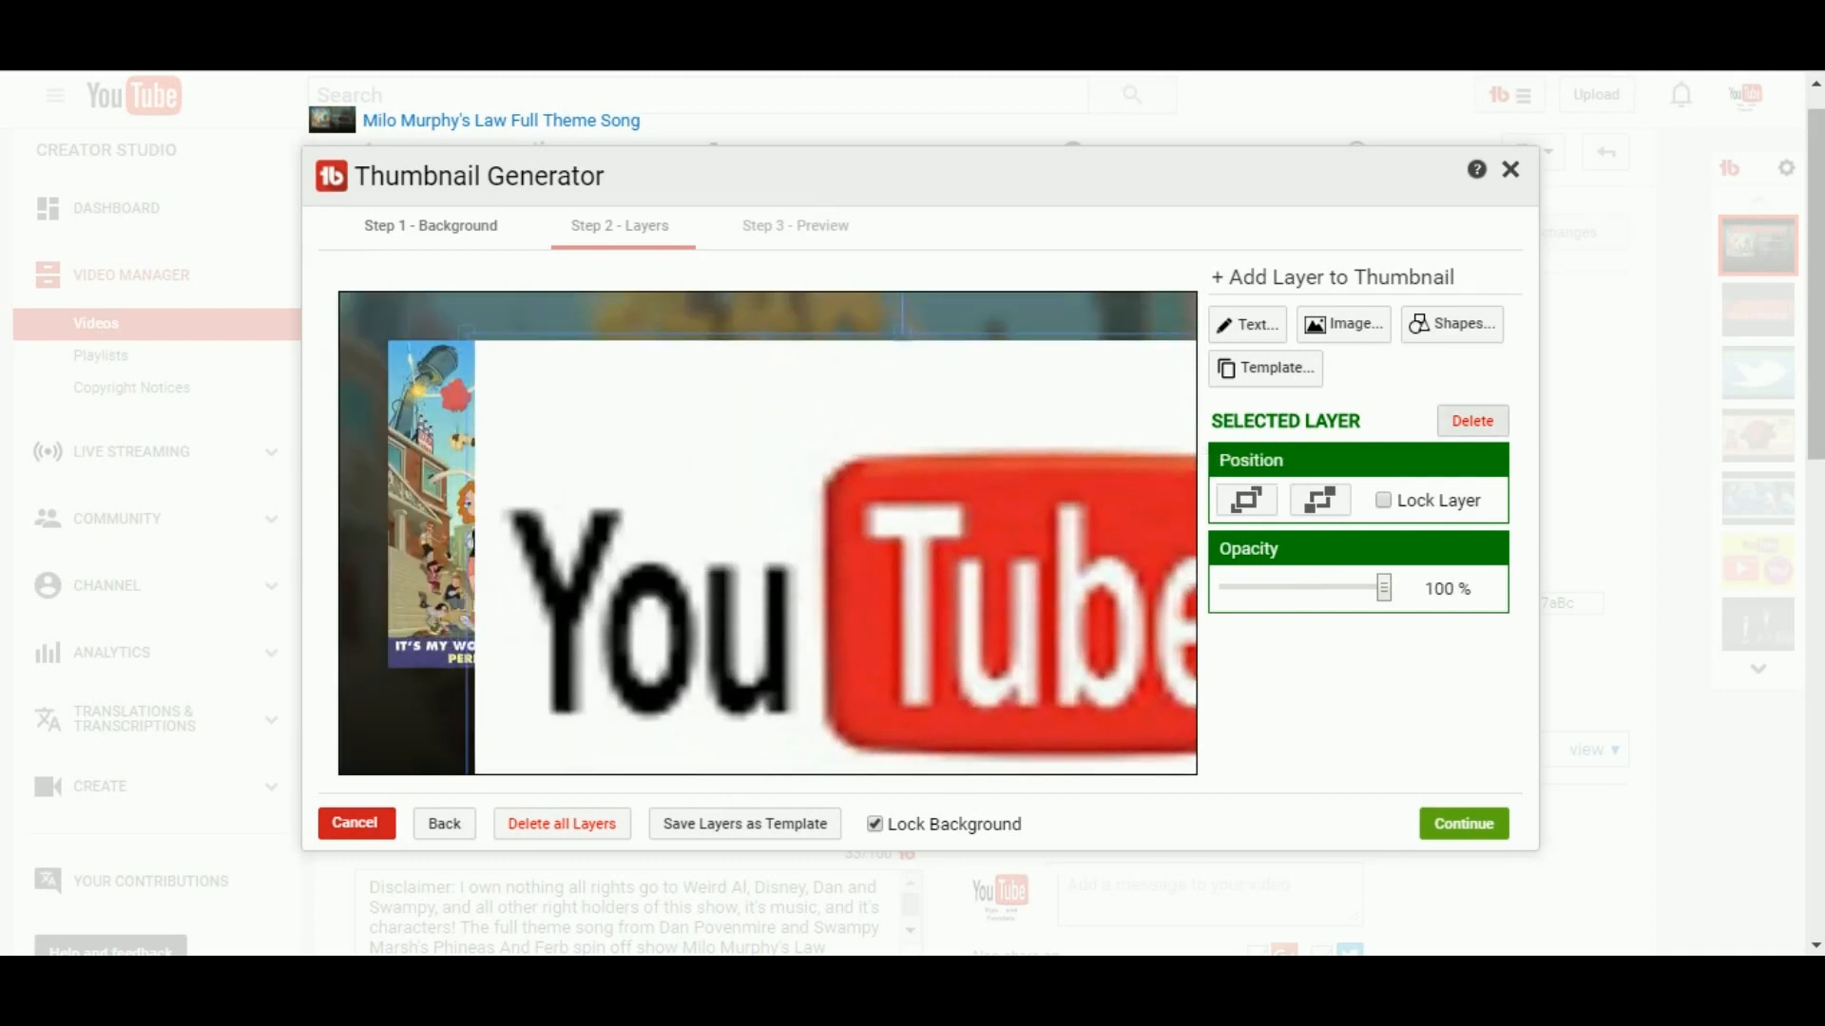
pyautogui.click(1472, 421)
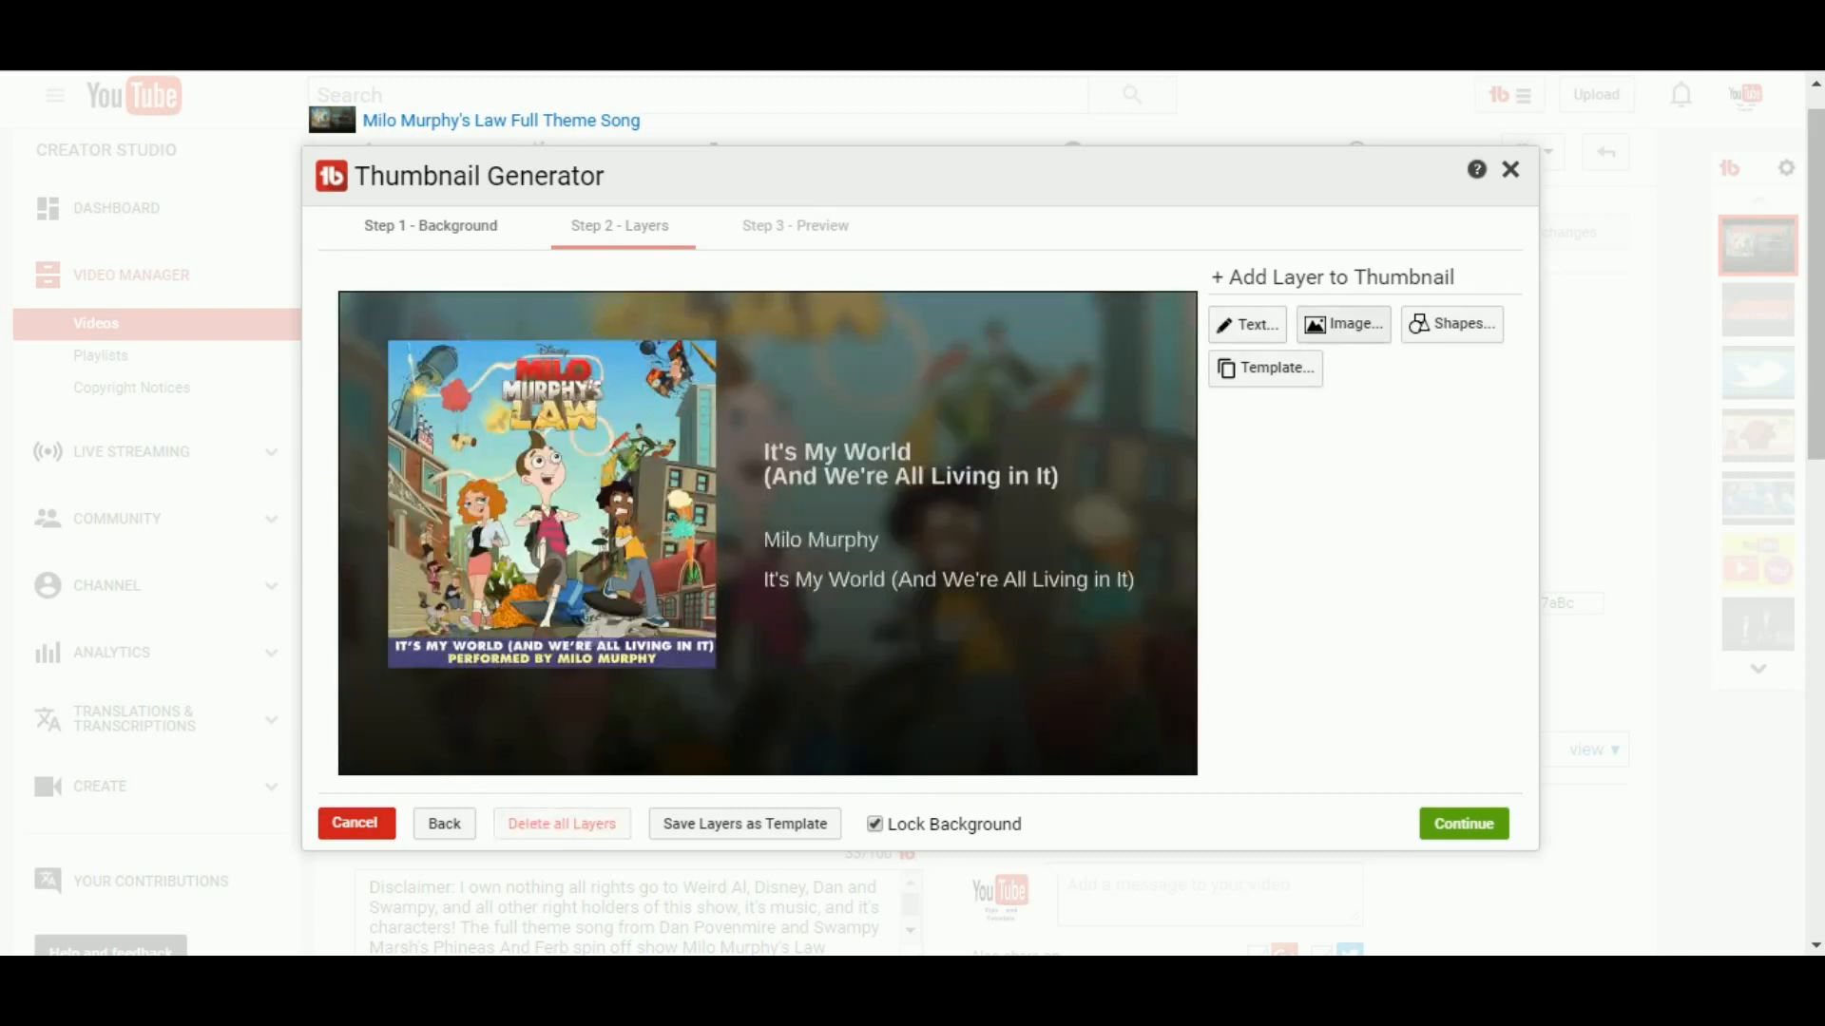
# Step: Add the stock thumbs-up image, move it onto the song text beside the album cover, and delete it
pyautogui.click(1343, 324)
pyautogui.click(1321, 420)
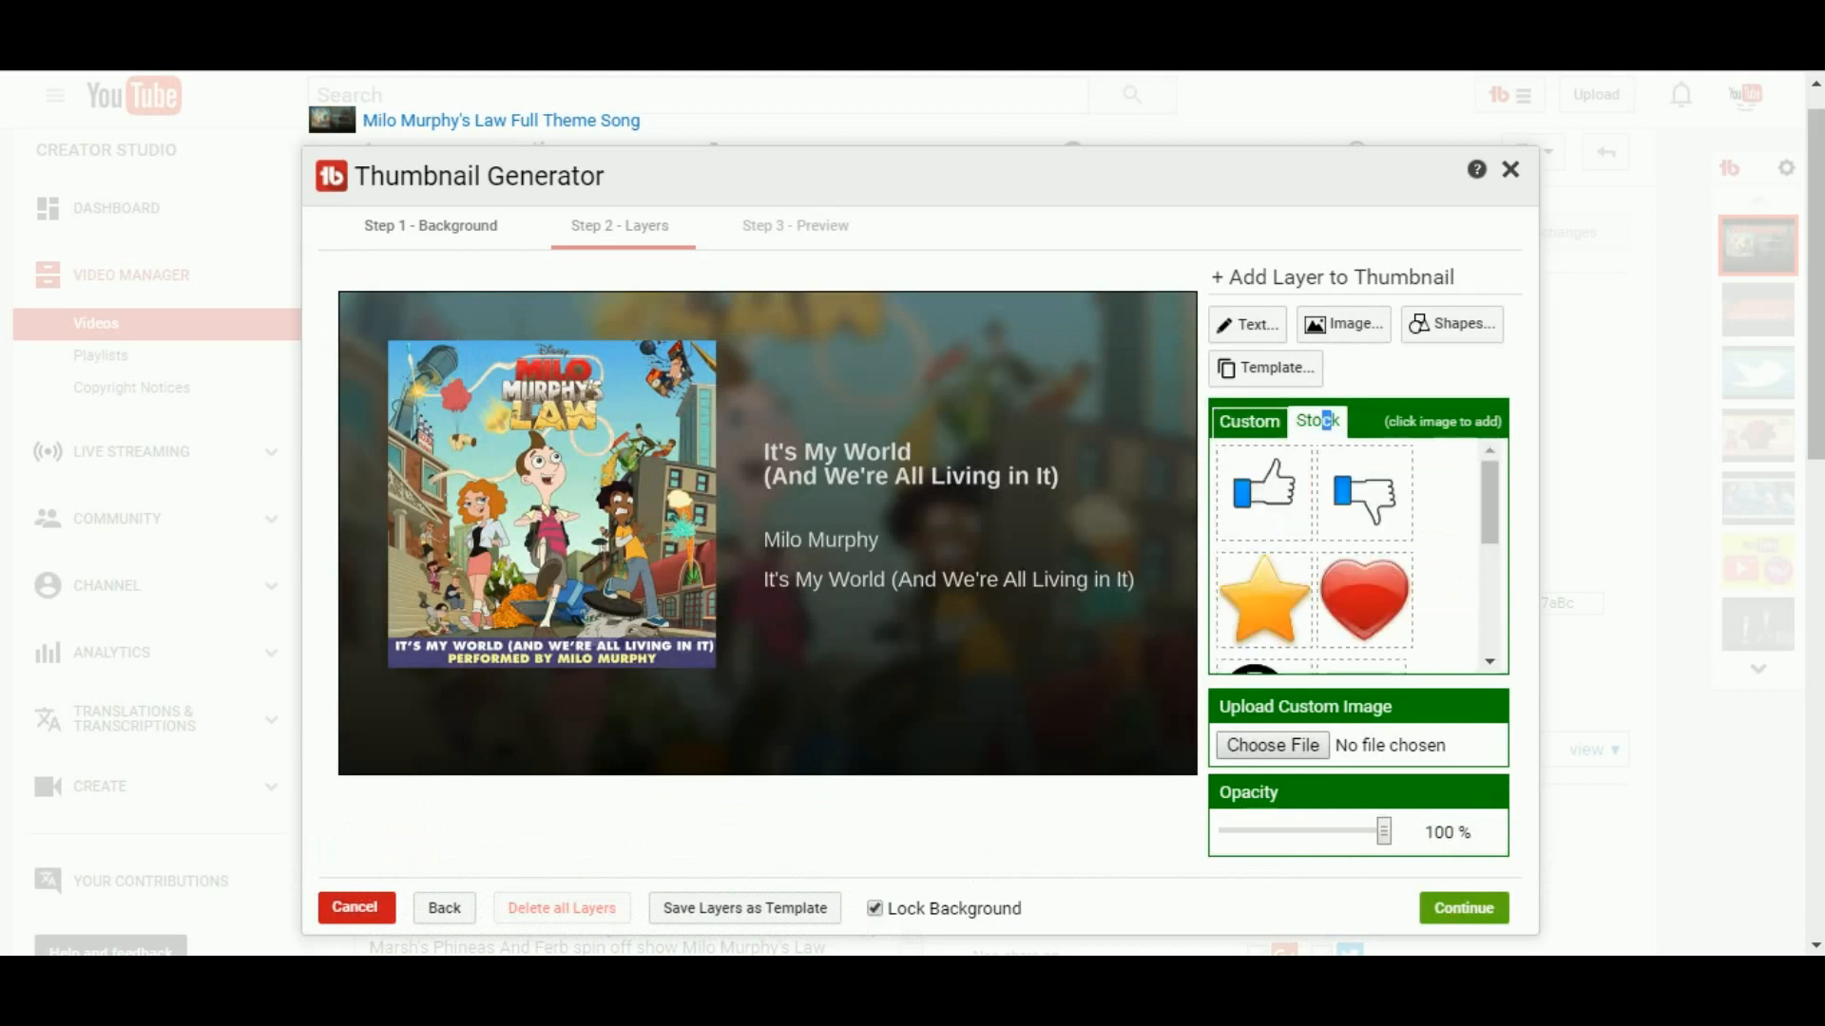
pyautogui.click(1264, 490)
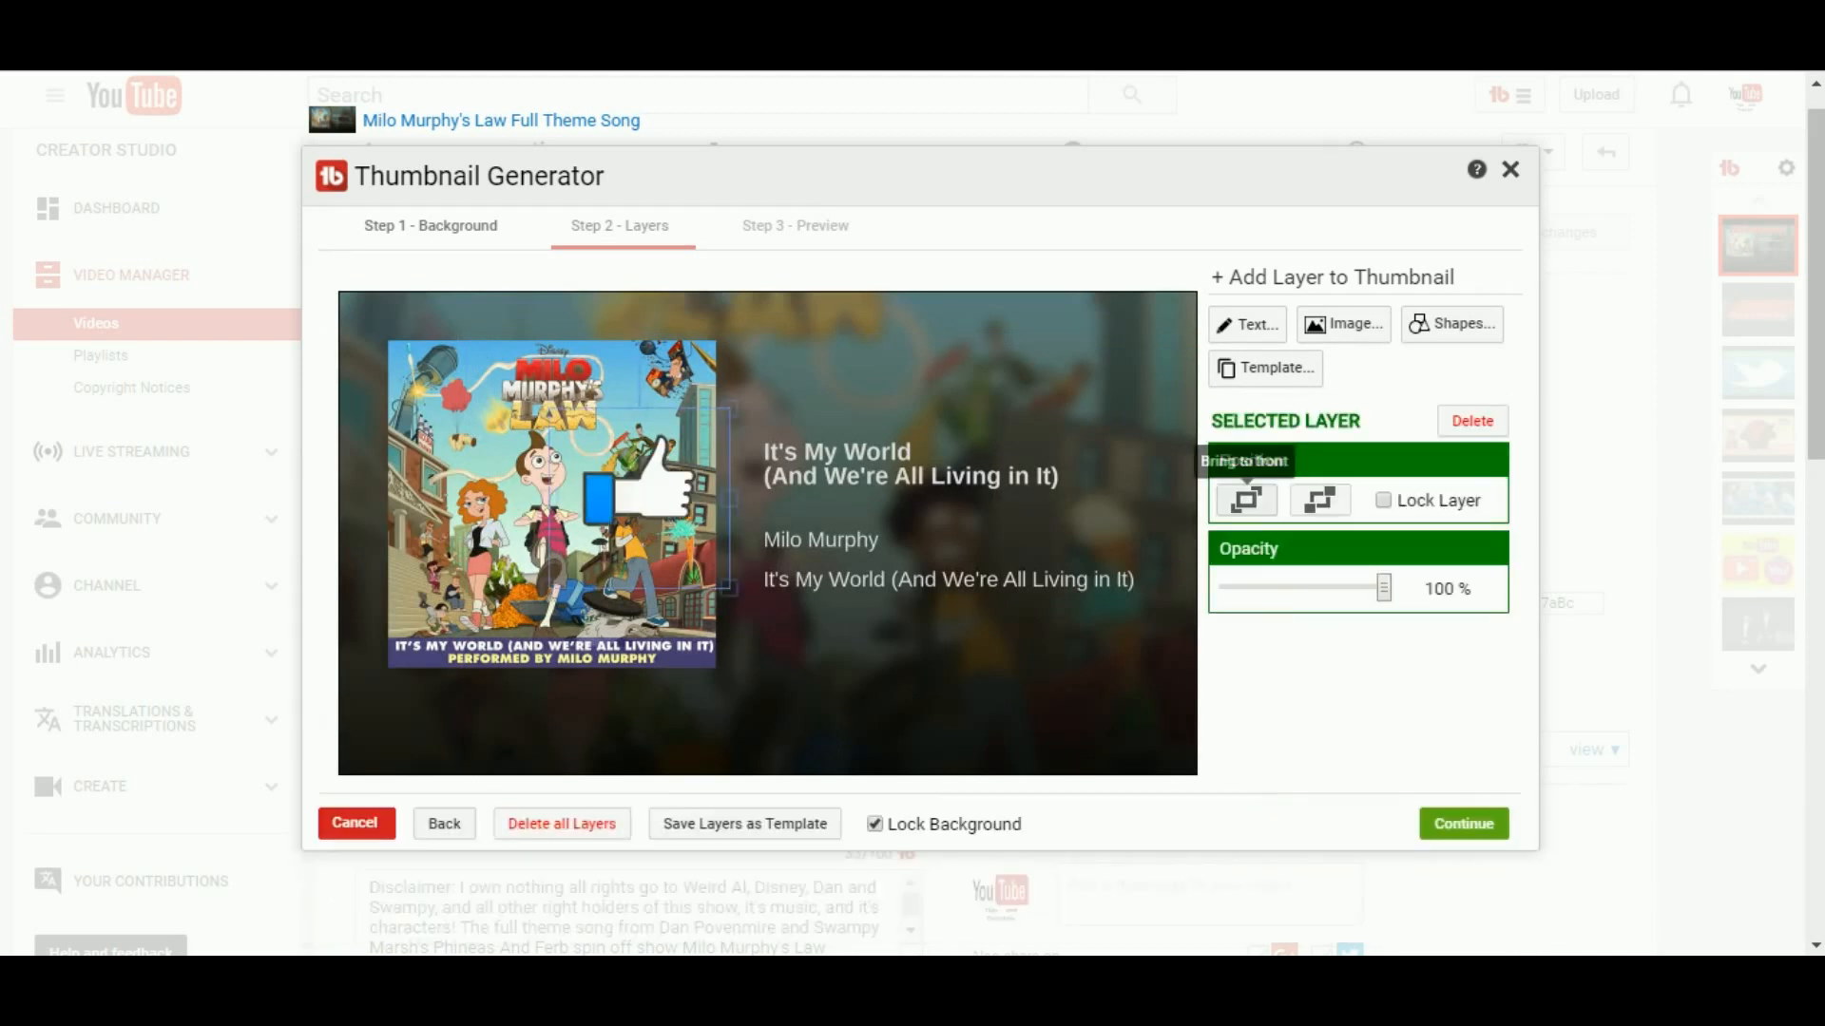
pyautogui.moveTo(704, 486); pyautogui.dragTo(834, 573)
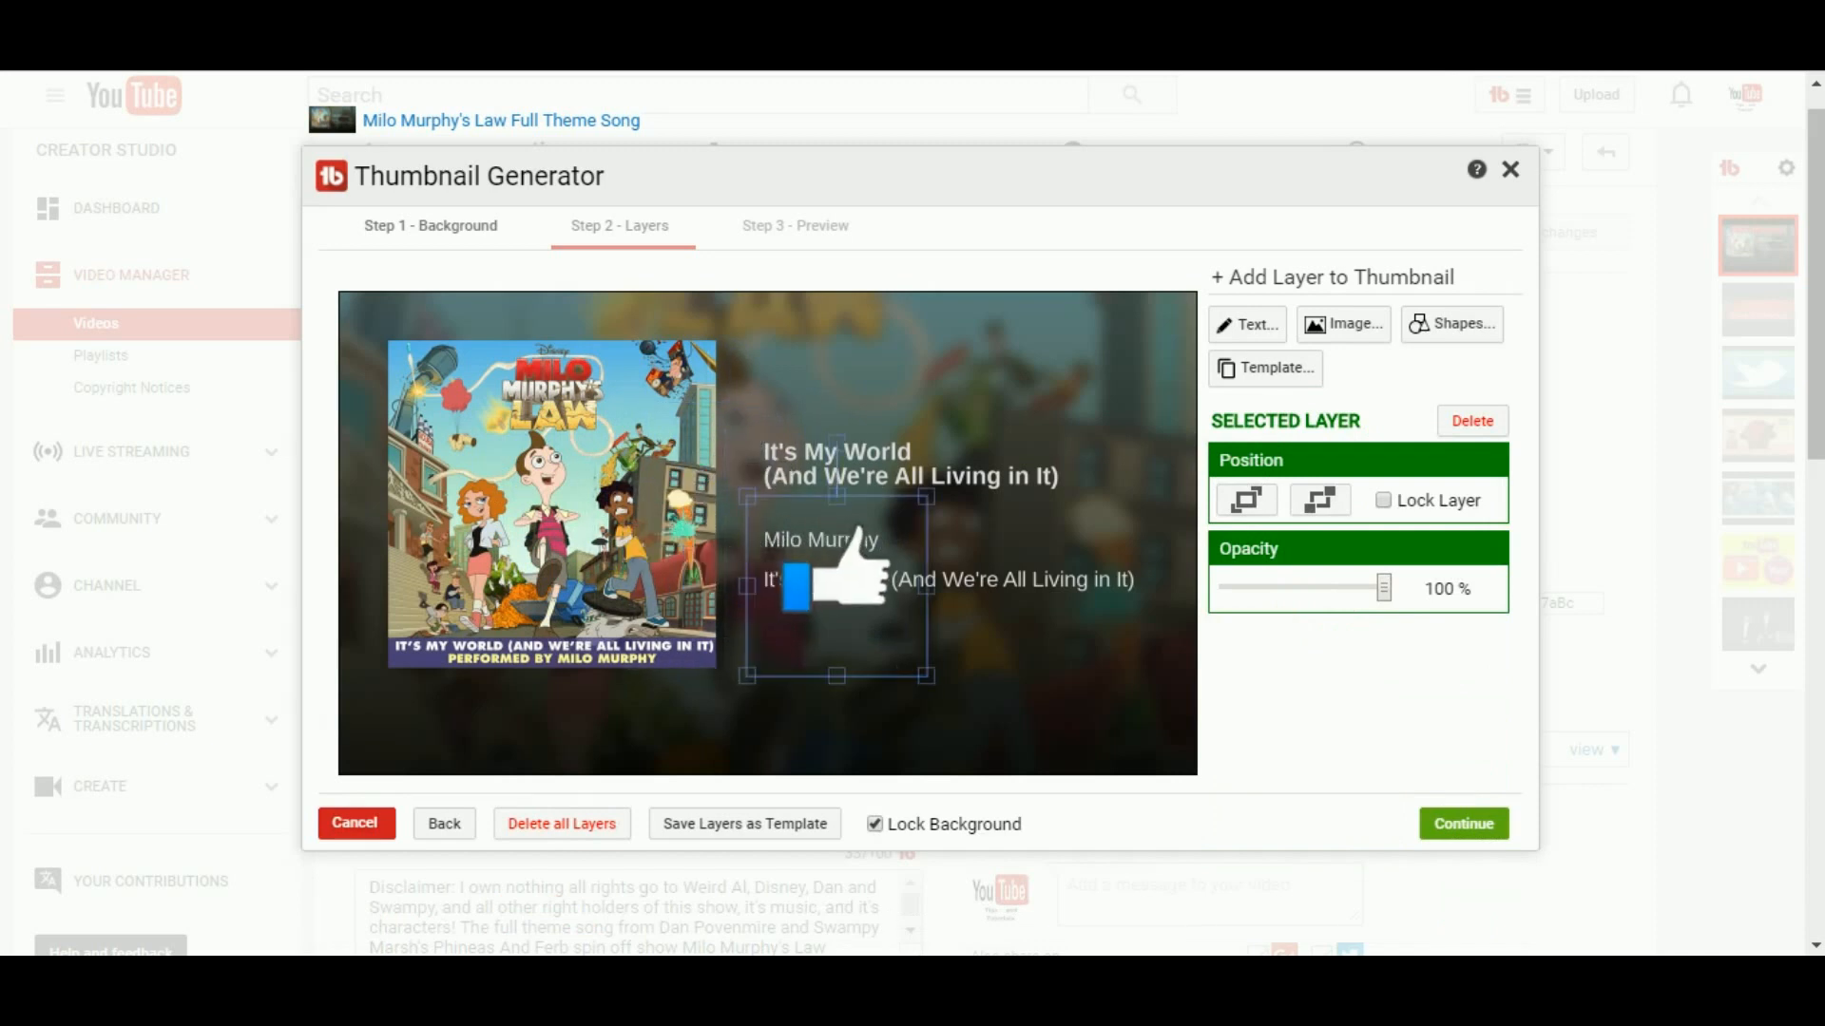
pyautogui.click(1472, 421)
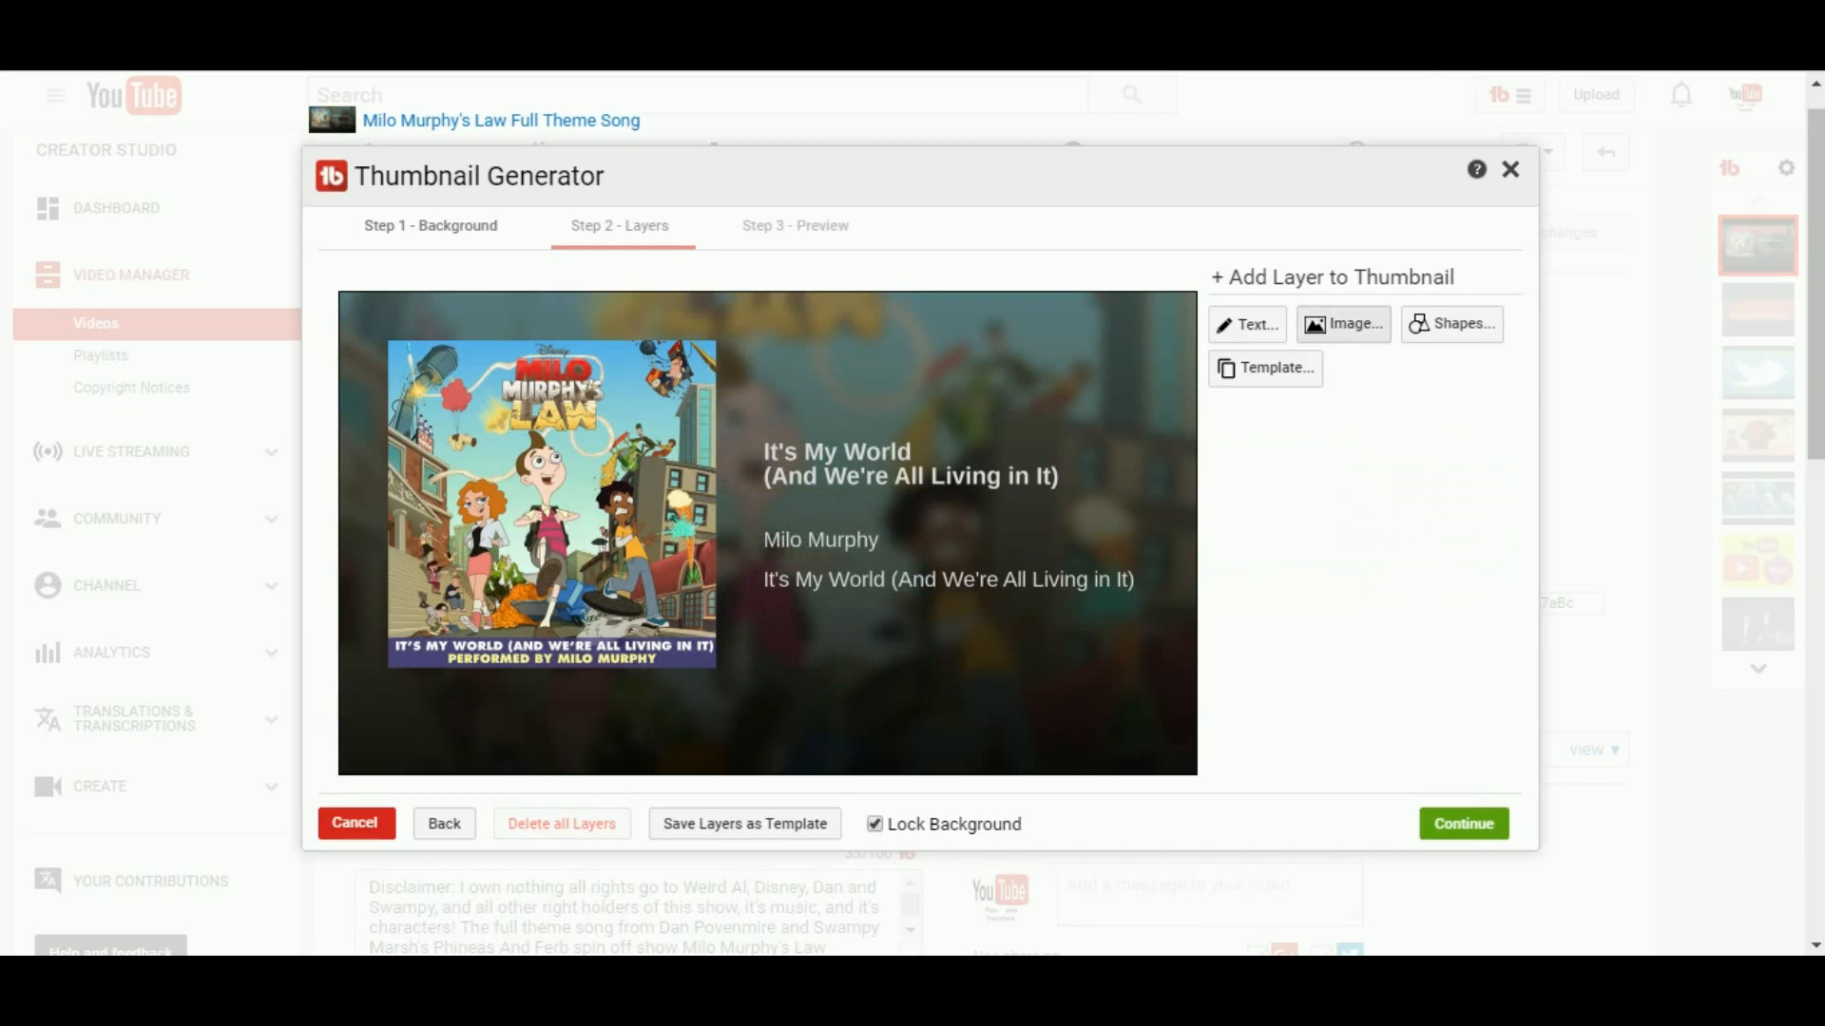
# Step: Look through the stock images available as thumbnail layers
pyautogui.click(1343, 324)
pyautogui.scroll(-5, 1359, 556)
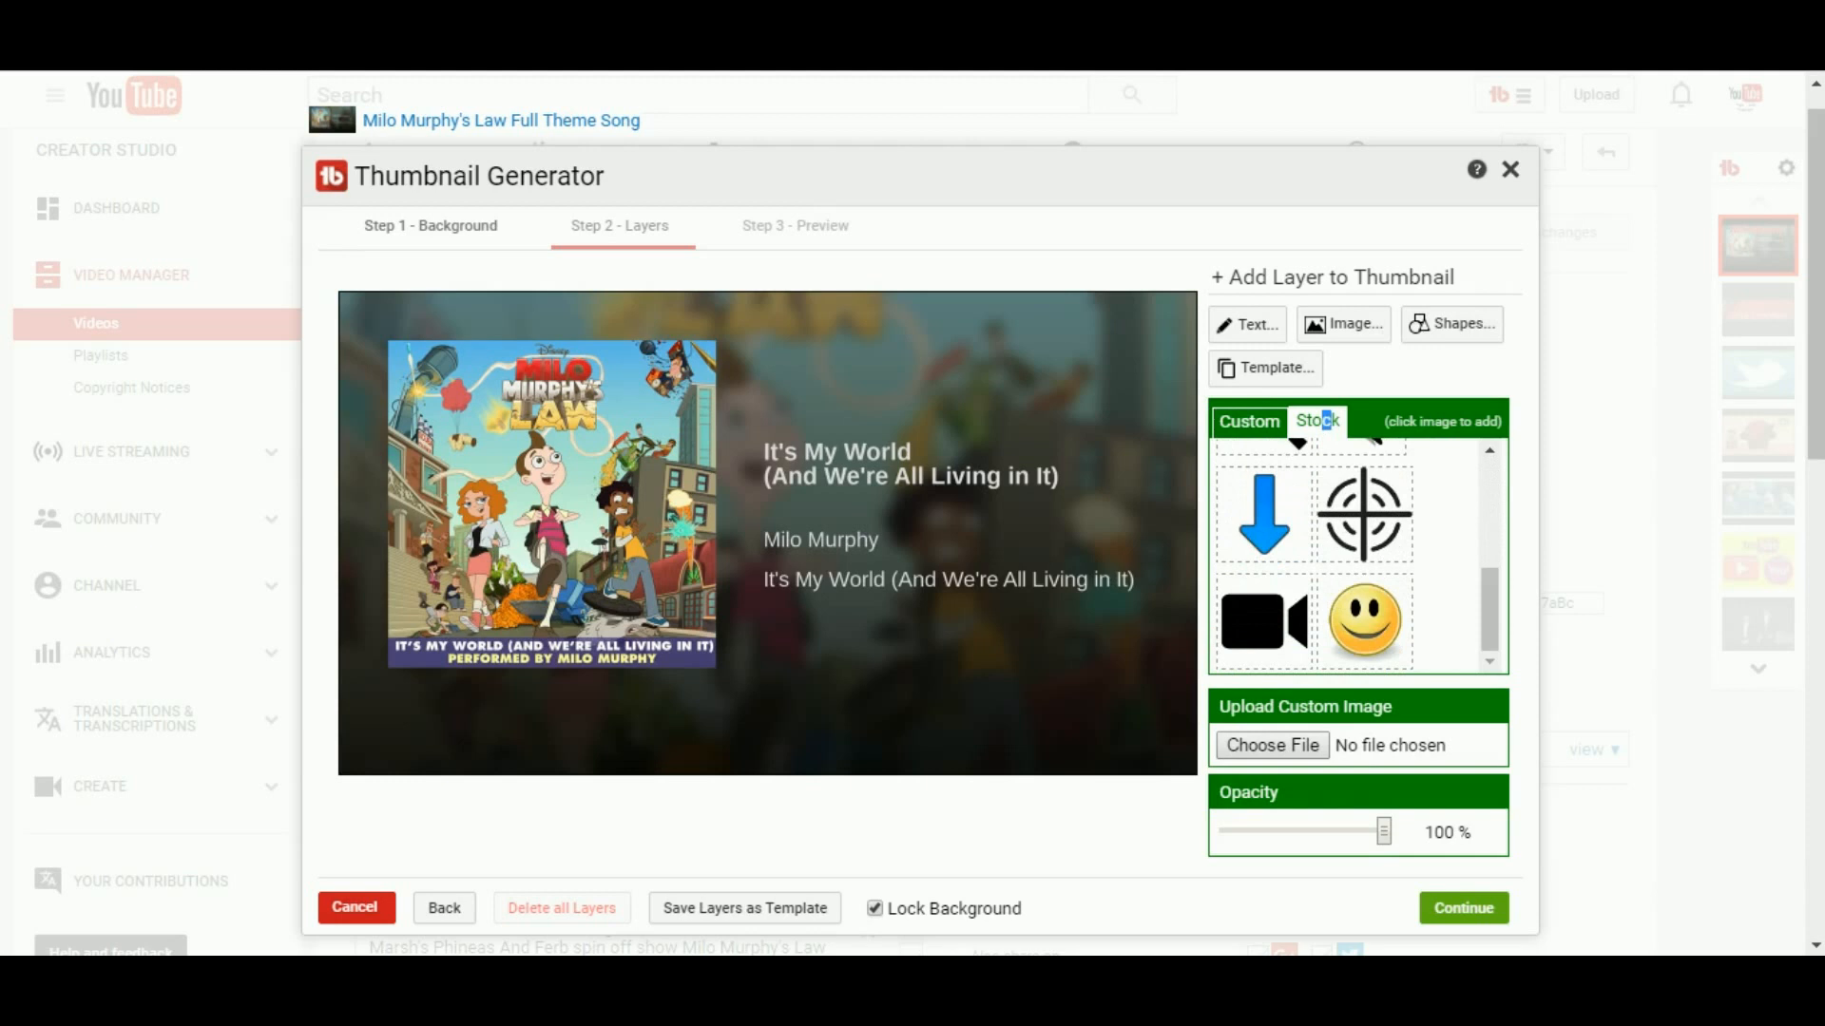
pyautogui.moveTo(1489, 609); pyautogui.dragTo(1489, 502)
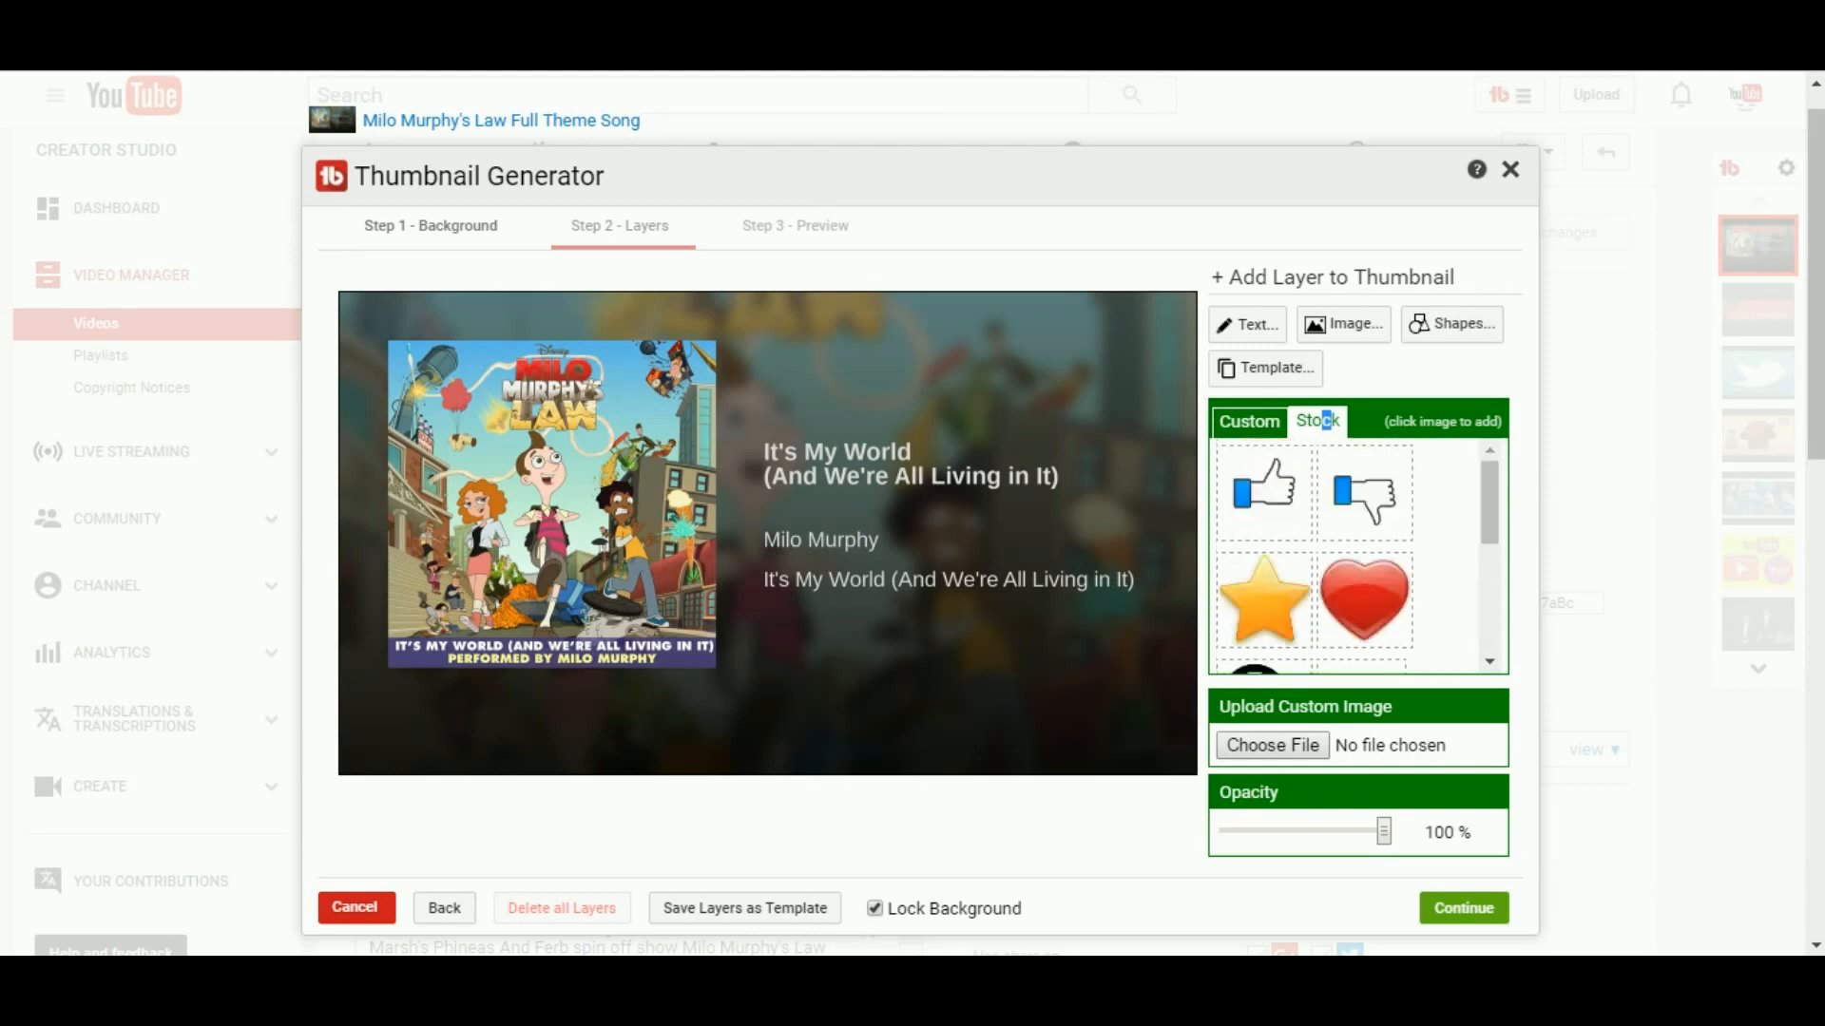
pyautogui.moveTo(1489, 502); pyautogui.dragTo(1489, 609)
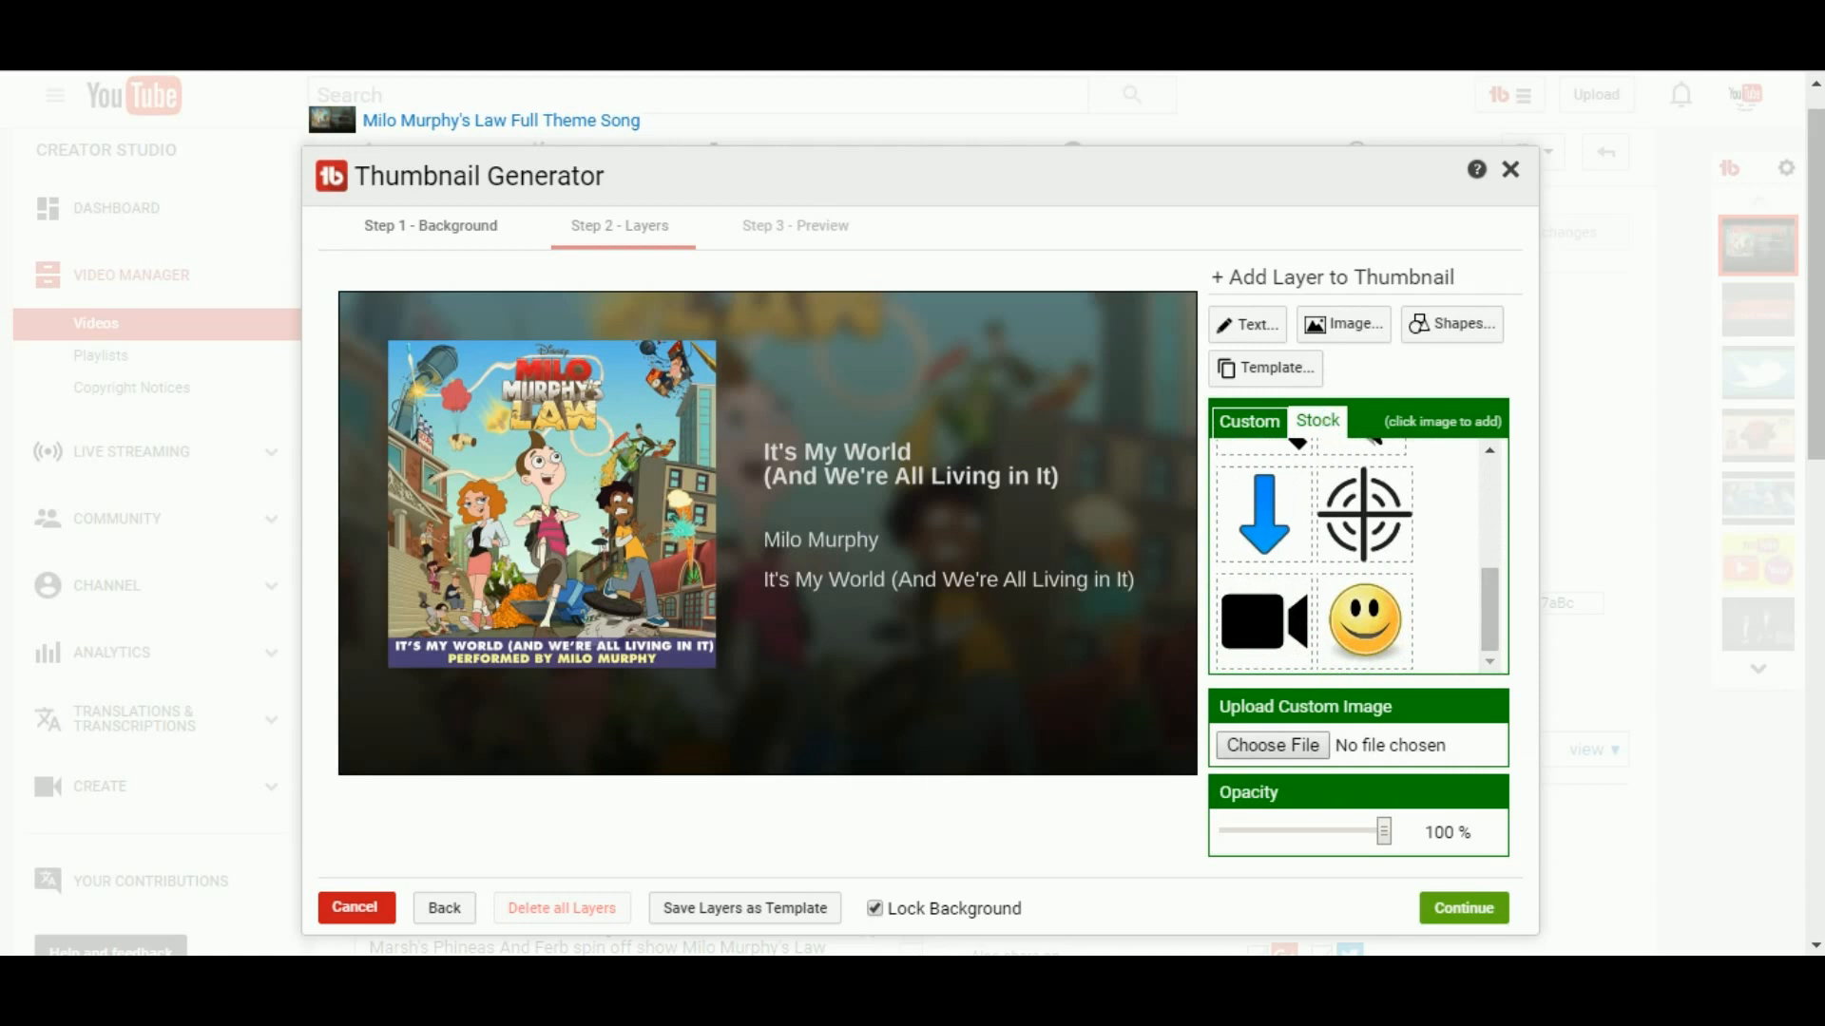
pyautogui.moveTo(1489, 610); pyautogui.dragTo(1489, 501)
pyautogui.scroll(-5, 1349, 556)
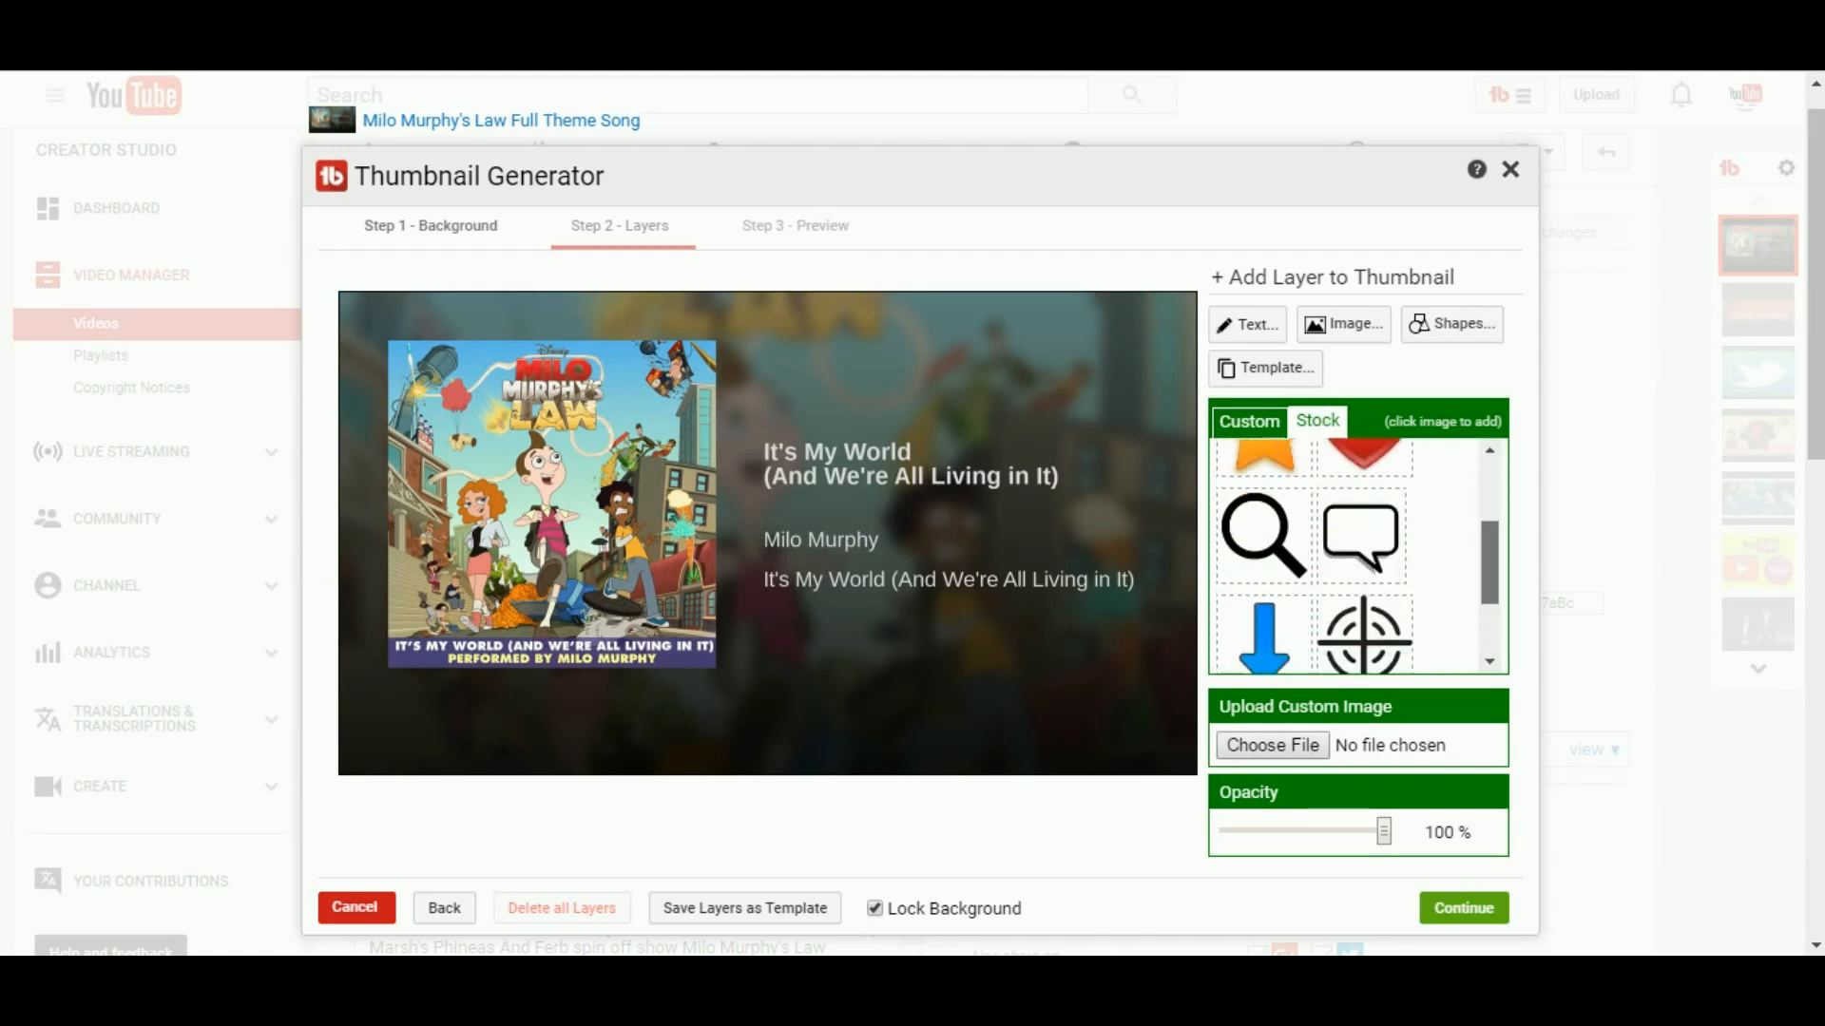
pyautogui.moveTo(1489, 605); pyautogui.dragTo(1489, 502)
pyautogui.scroll(-5, 1311, 556)
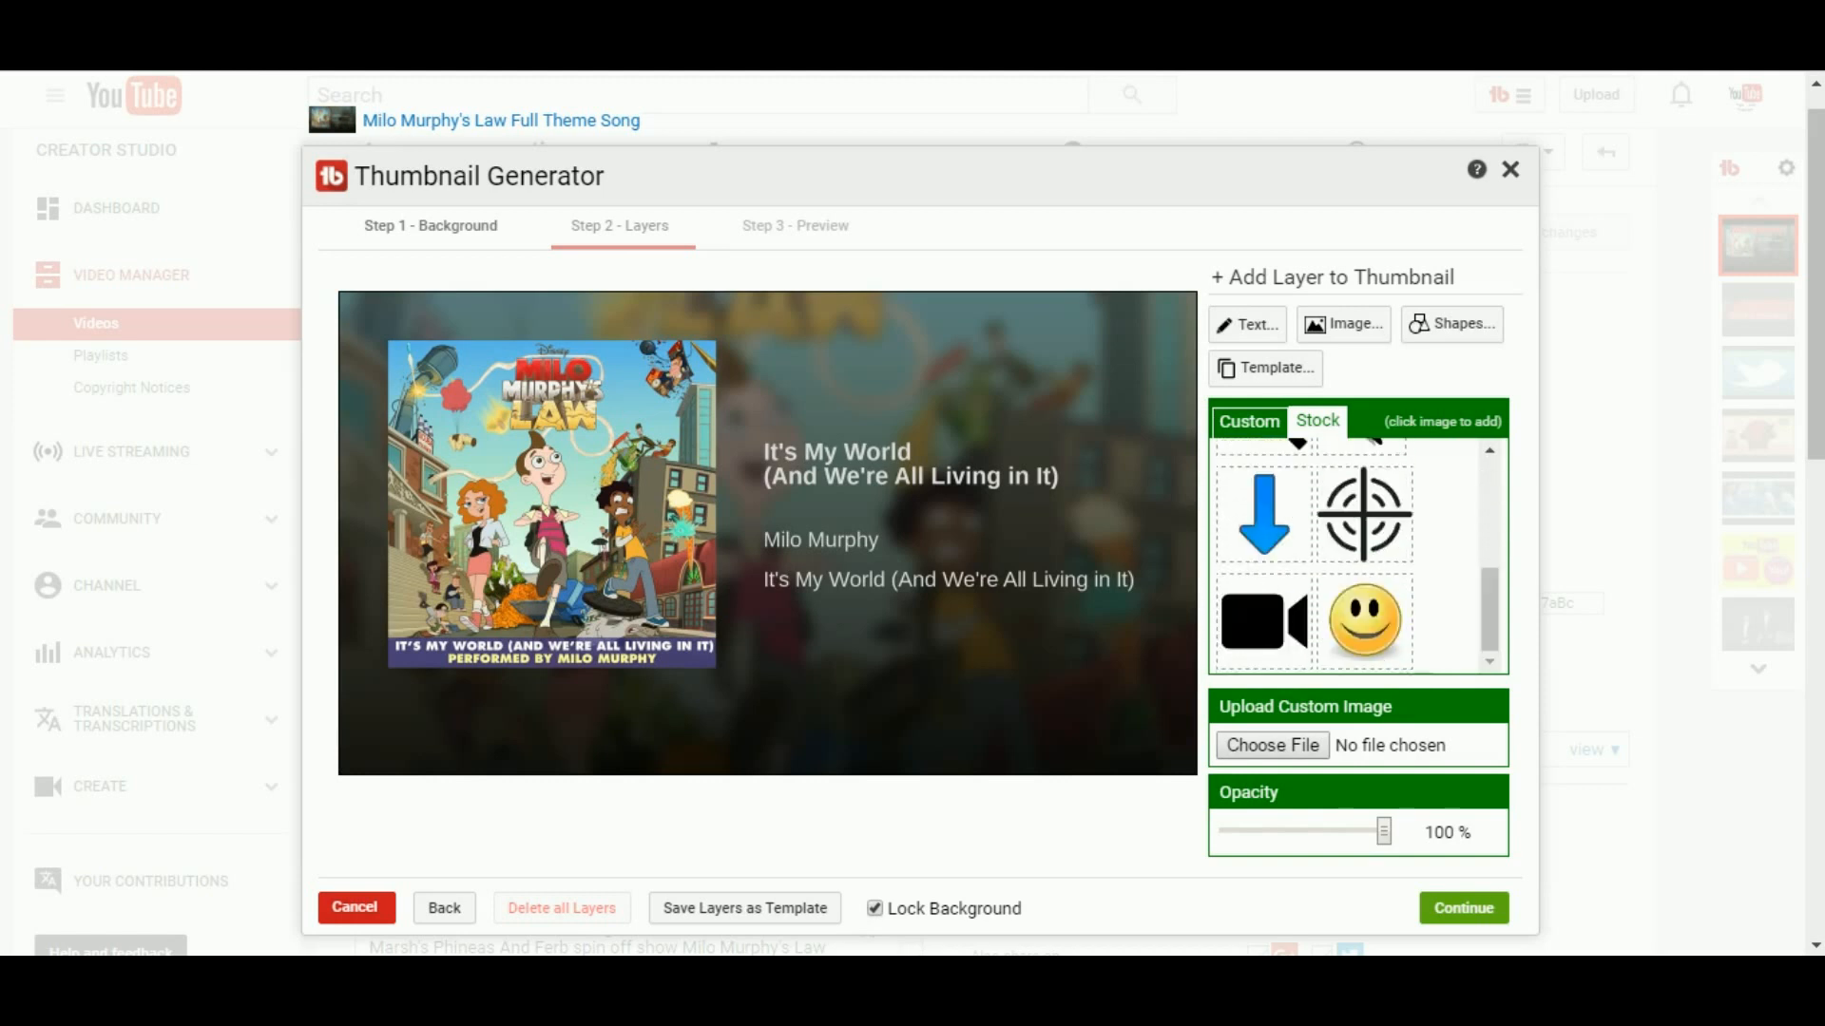
# Step: Add the stock crosshair image, move it off the album cover toward the song title, and delete it
pyautogui.click(1364, 513)
pyautogui.moveTo(637, 499); pyautogui.dragTo(885, 458)
pyautogui.click(1473, 420)
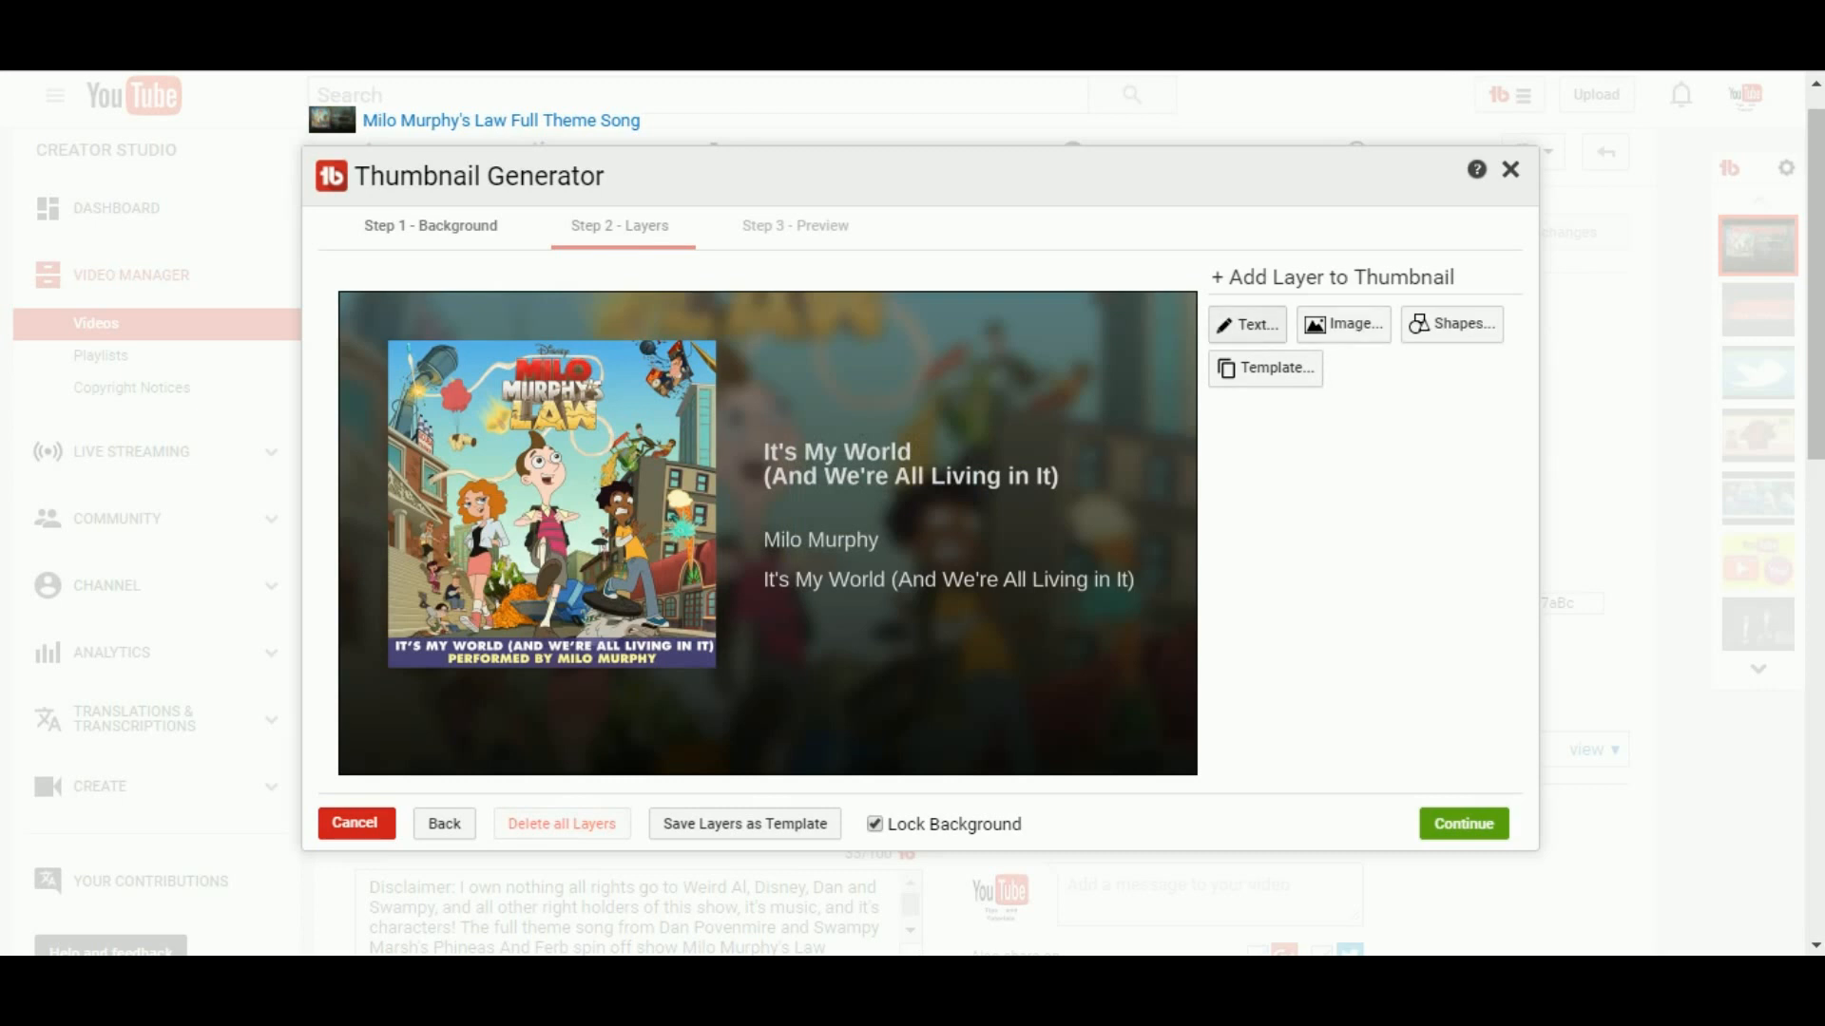
# Step: Add a blue arrow shape to the thumbnail and move it to point at the dark-haired character on the album cover
pyautogui.click(1430, 328)
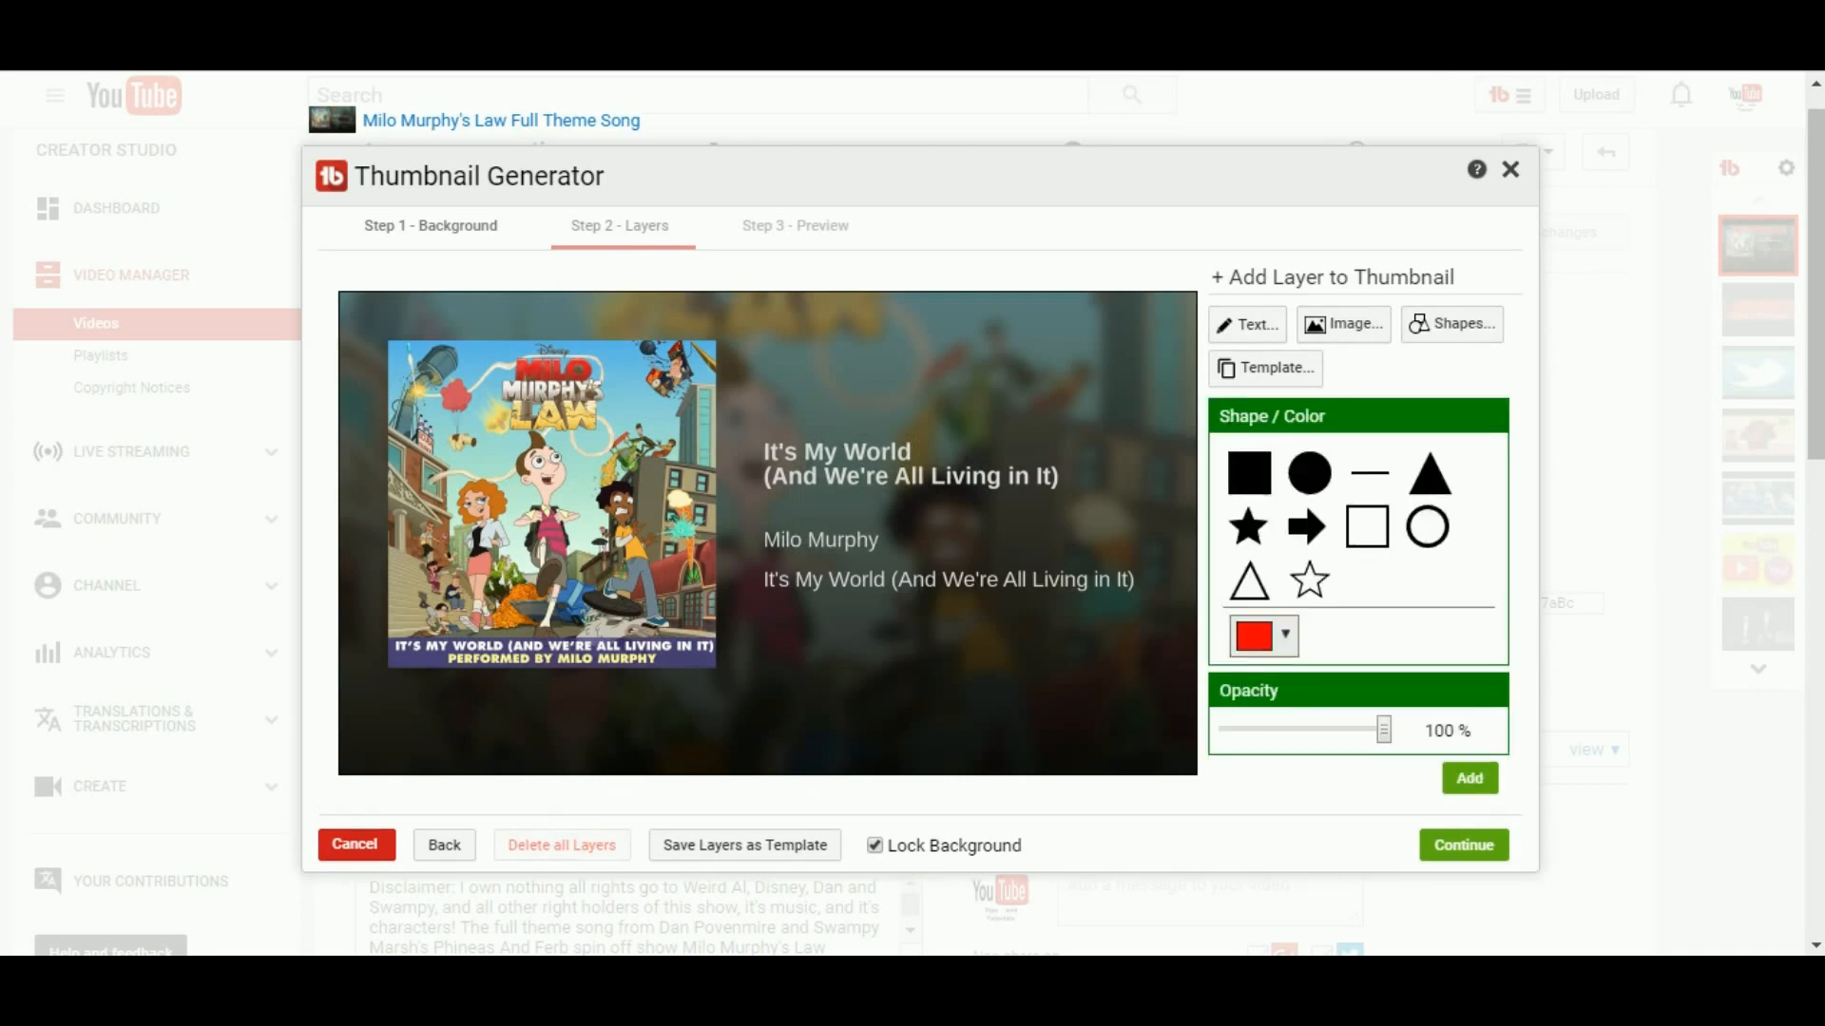
pyautogui.click(1306, 526)
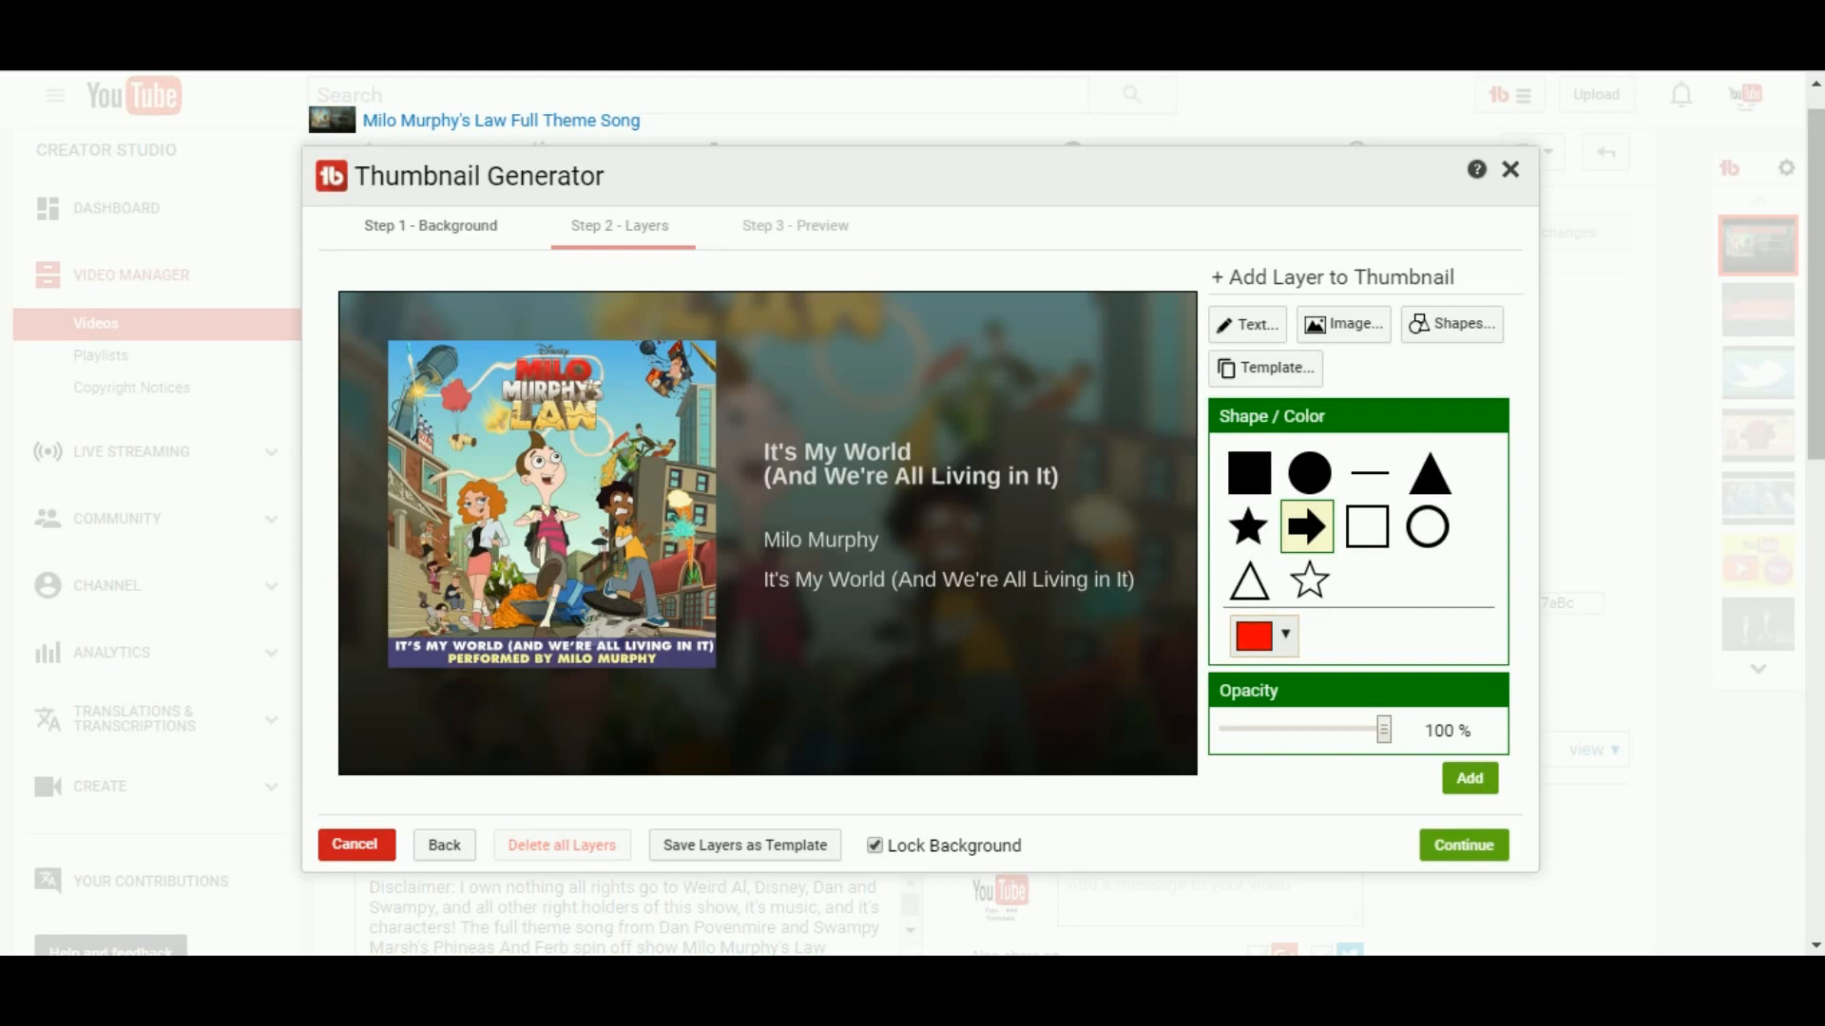
pyautogui.click(1264, 636)
pyautogui.moveTo(1456, 414); pyautogui.dragTo(1456, 429)
pyautogui.click(1470, 778)
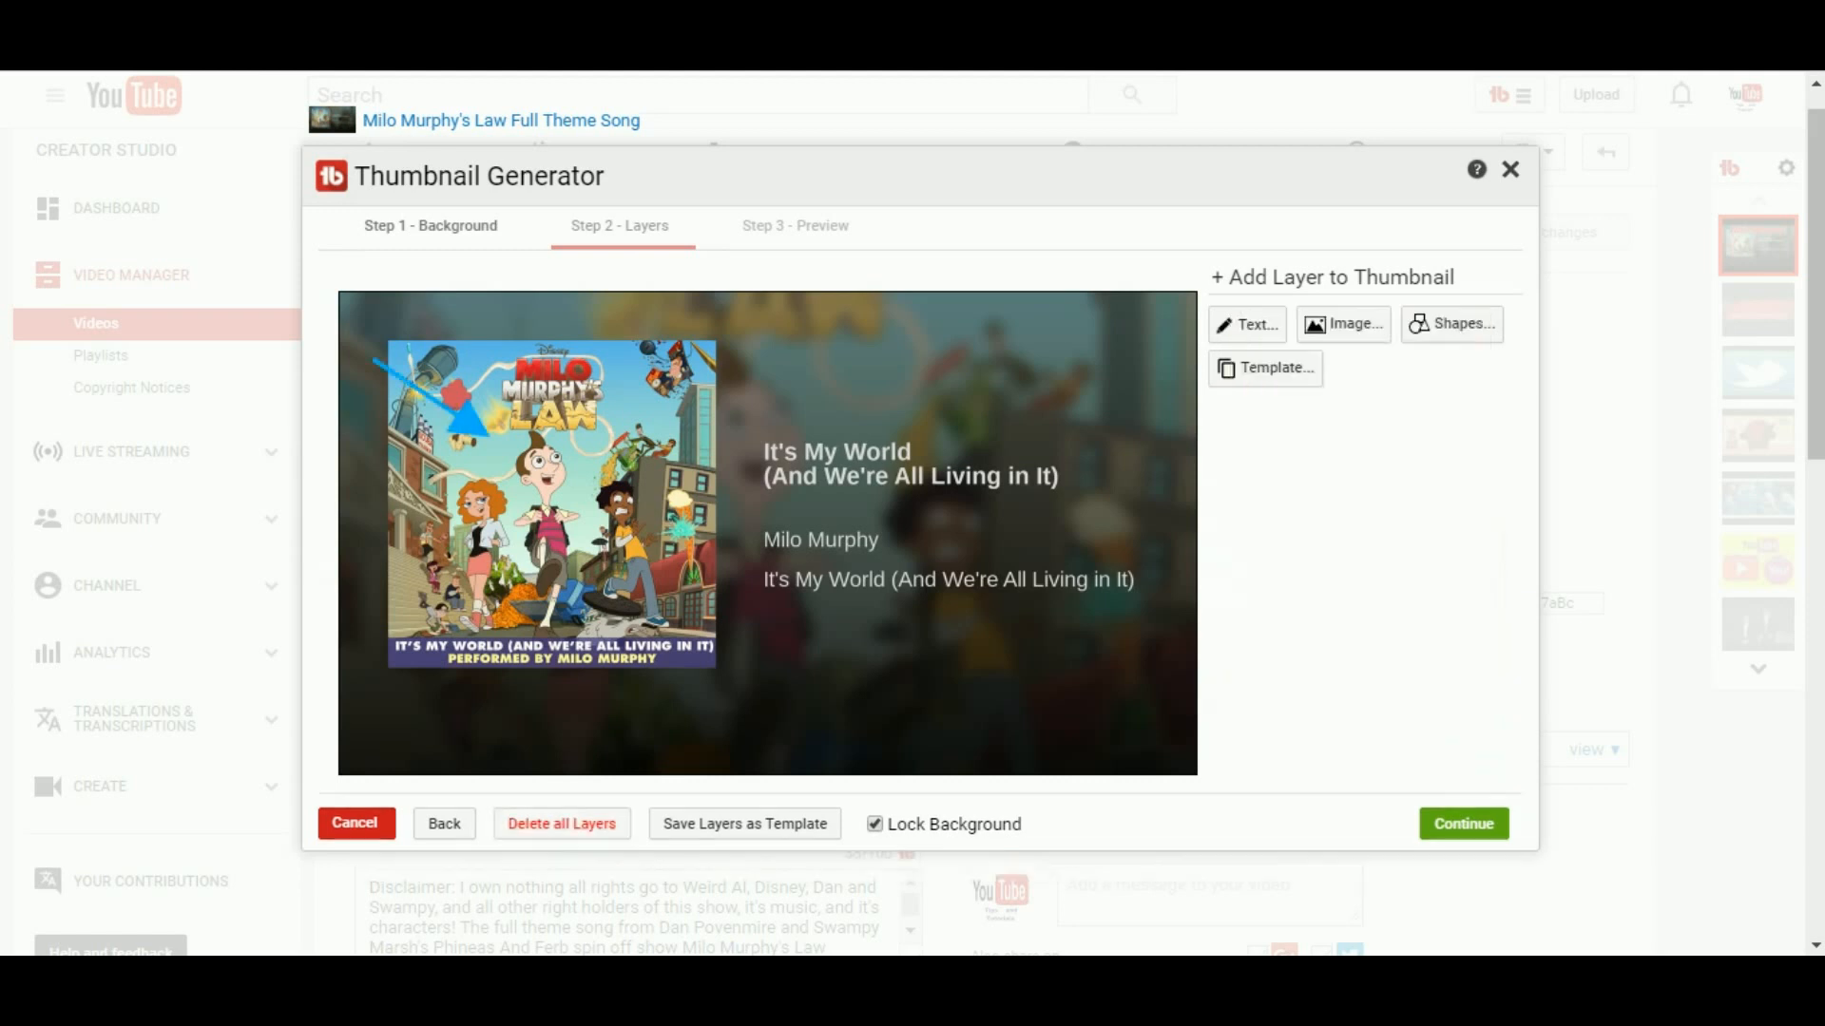
pyautogui.moveTo(435, 401); pyautogui.dragTo(452, 425)
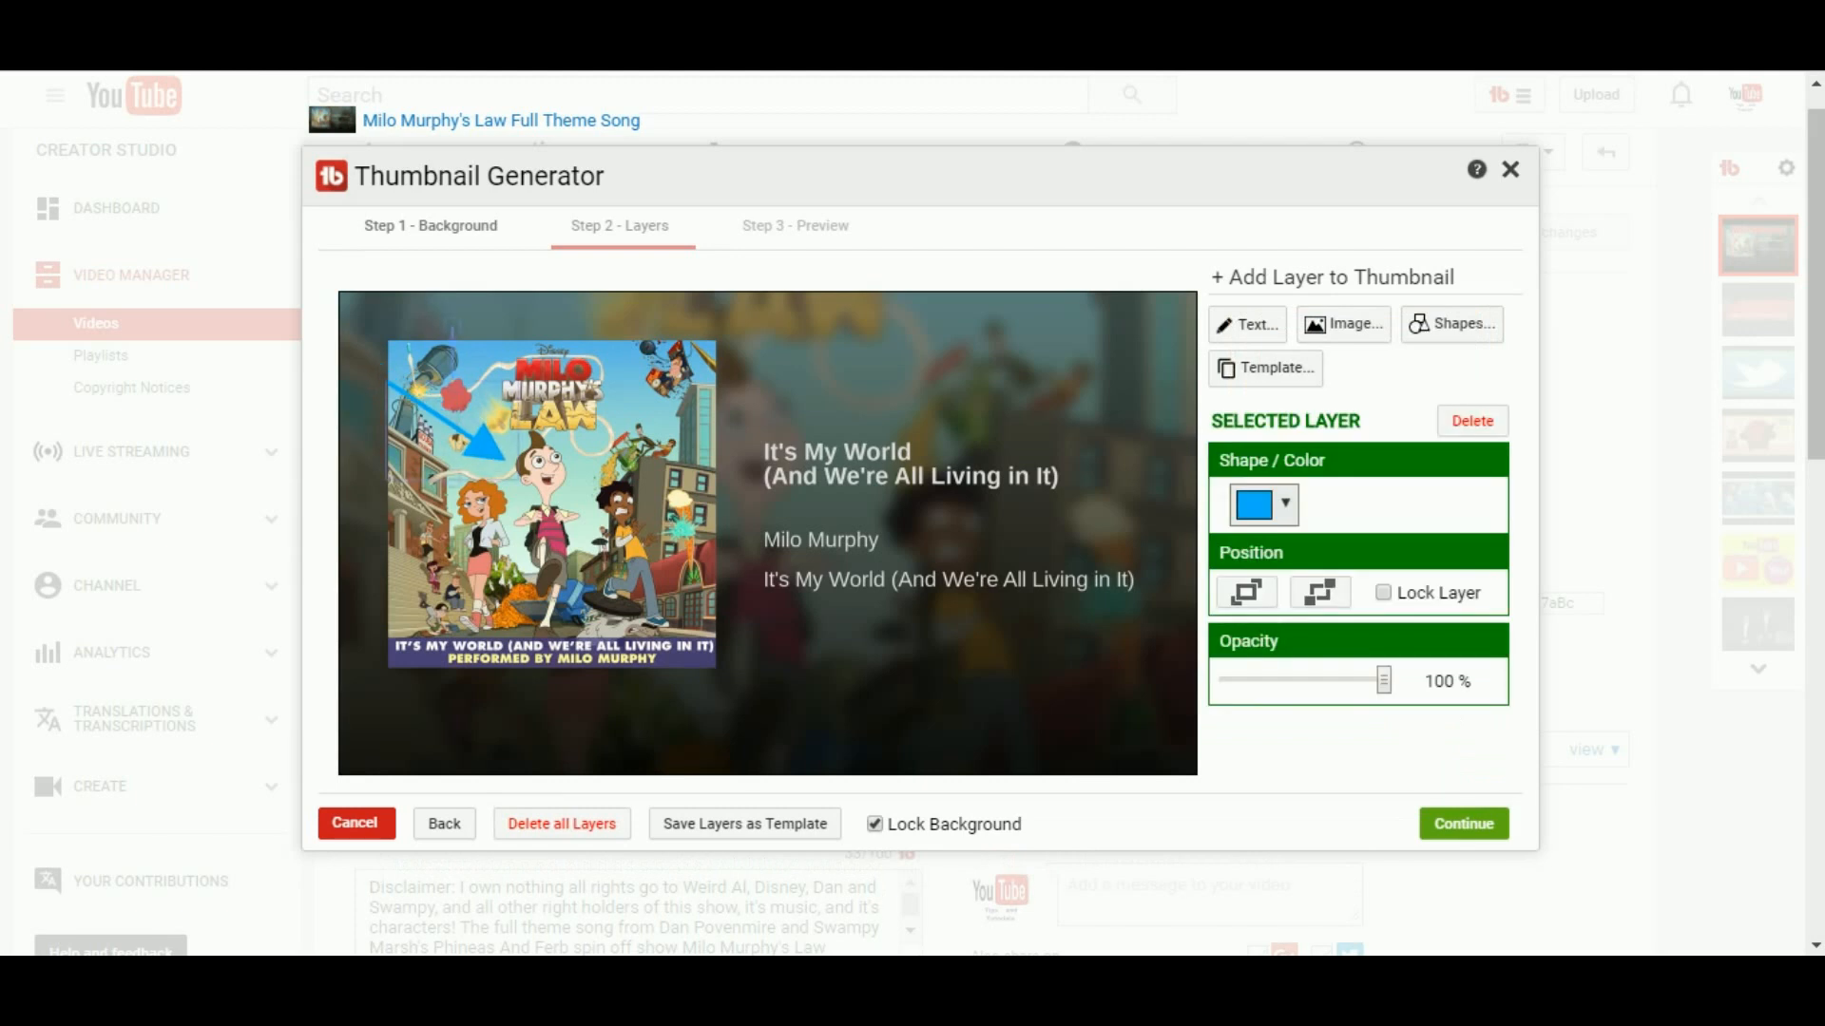
pyautogui.moveTo(452, 424); pyautogui.dragTo(568, 447)
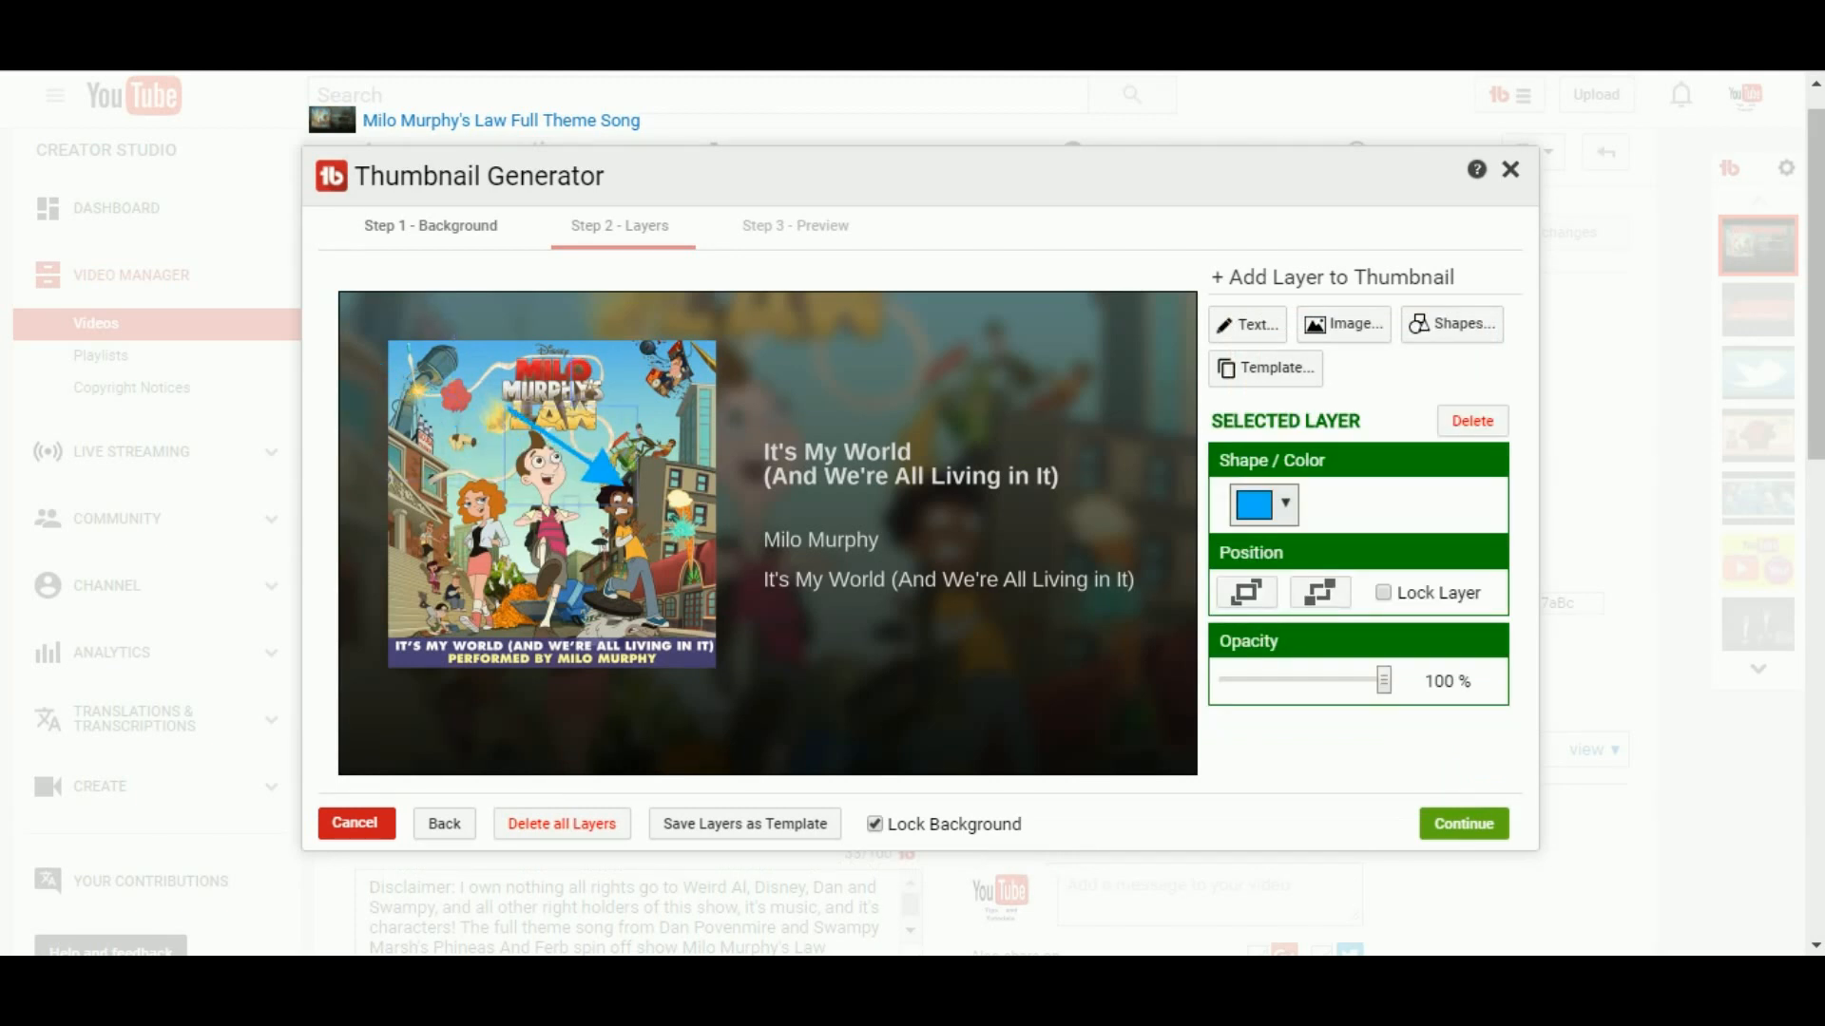
# Step: Rotate and stretch the blue arrow, move it over the song title, turn it to point upward, and delete it
pyautogui.moveTo(571, 354); pyautogui.dragTo(515, 485)
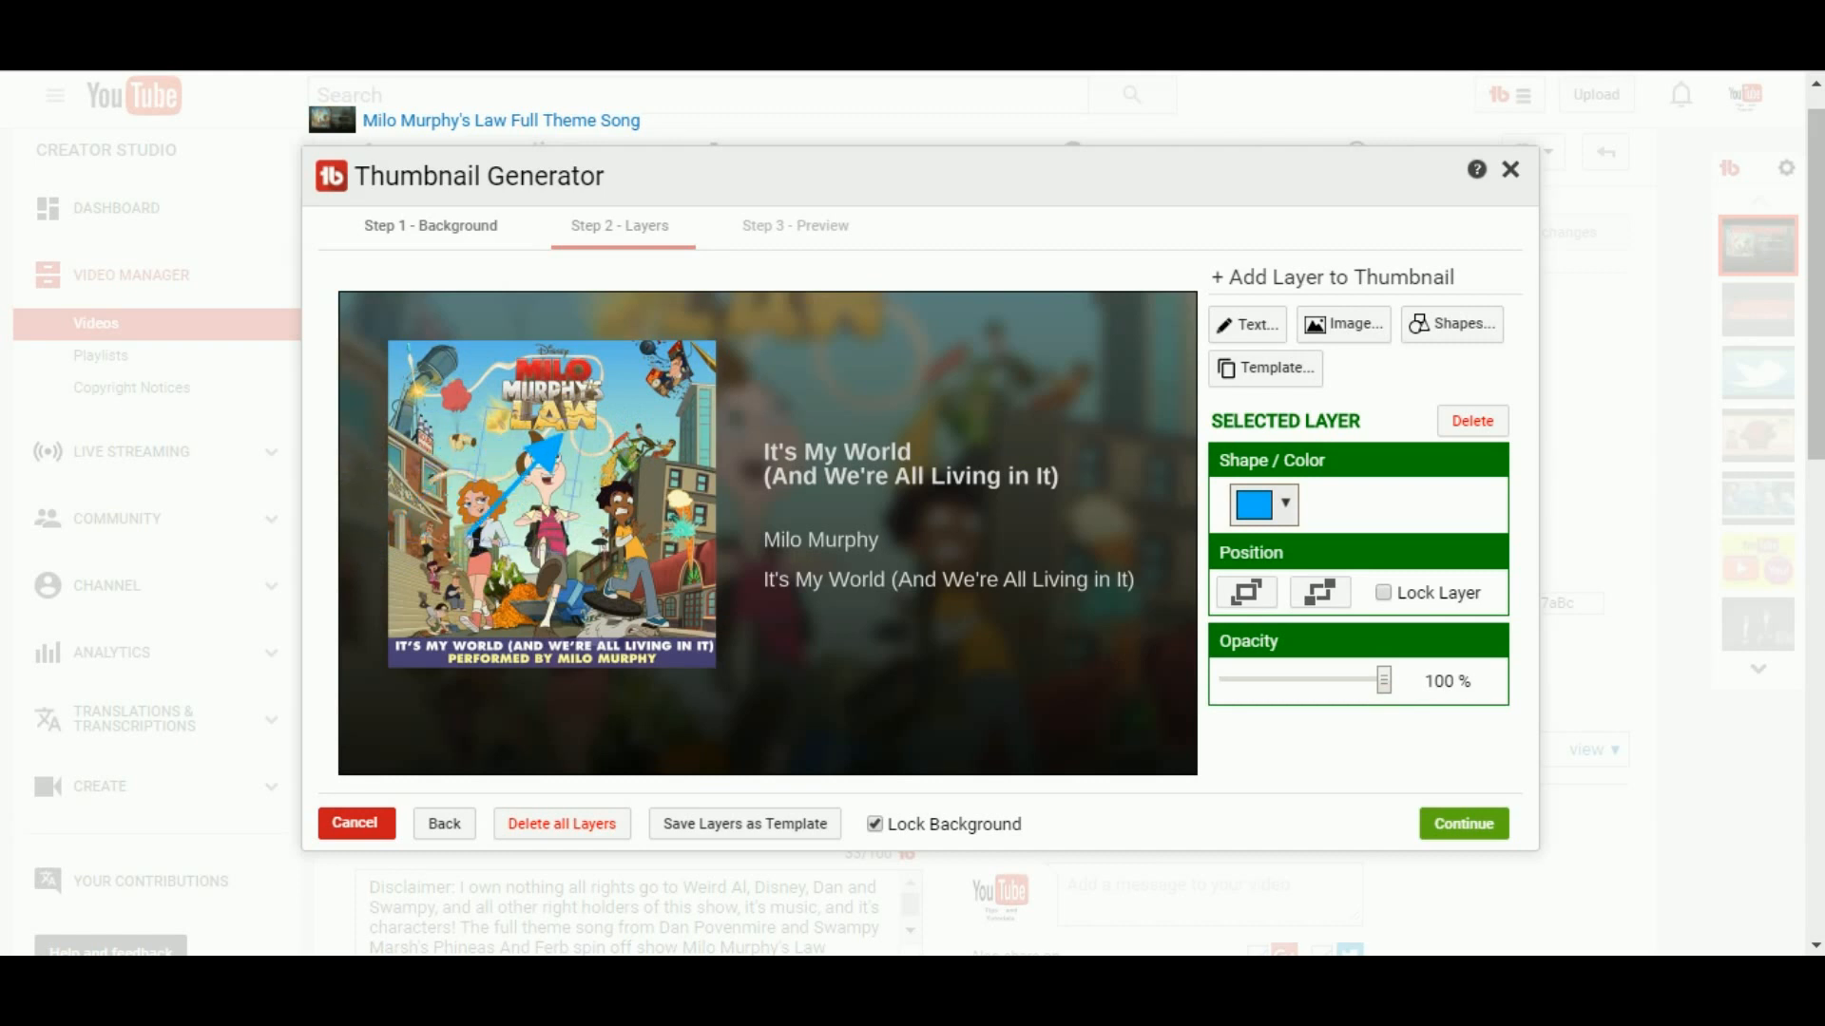
pyautogui.moveTo(575, 488); pyautogui.dragTo(775, 522)
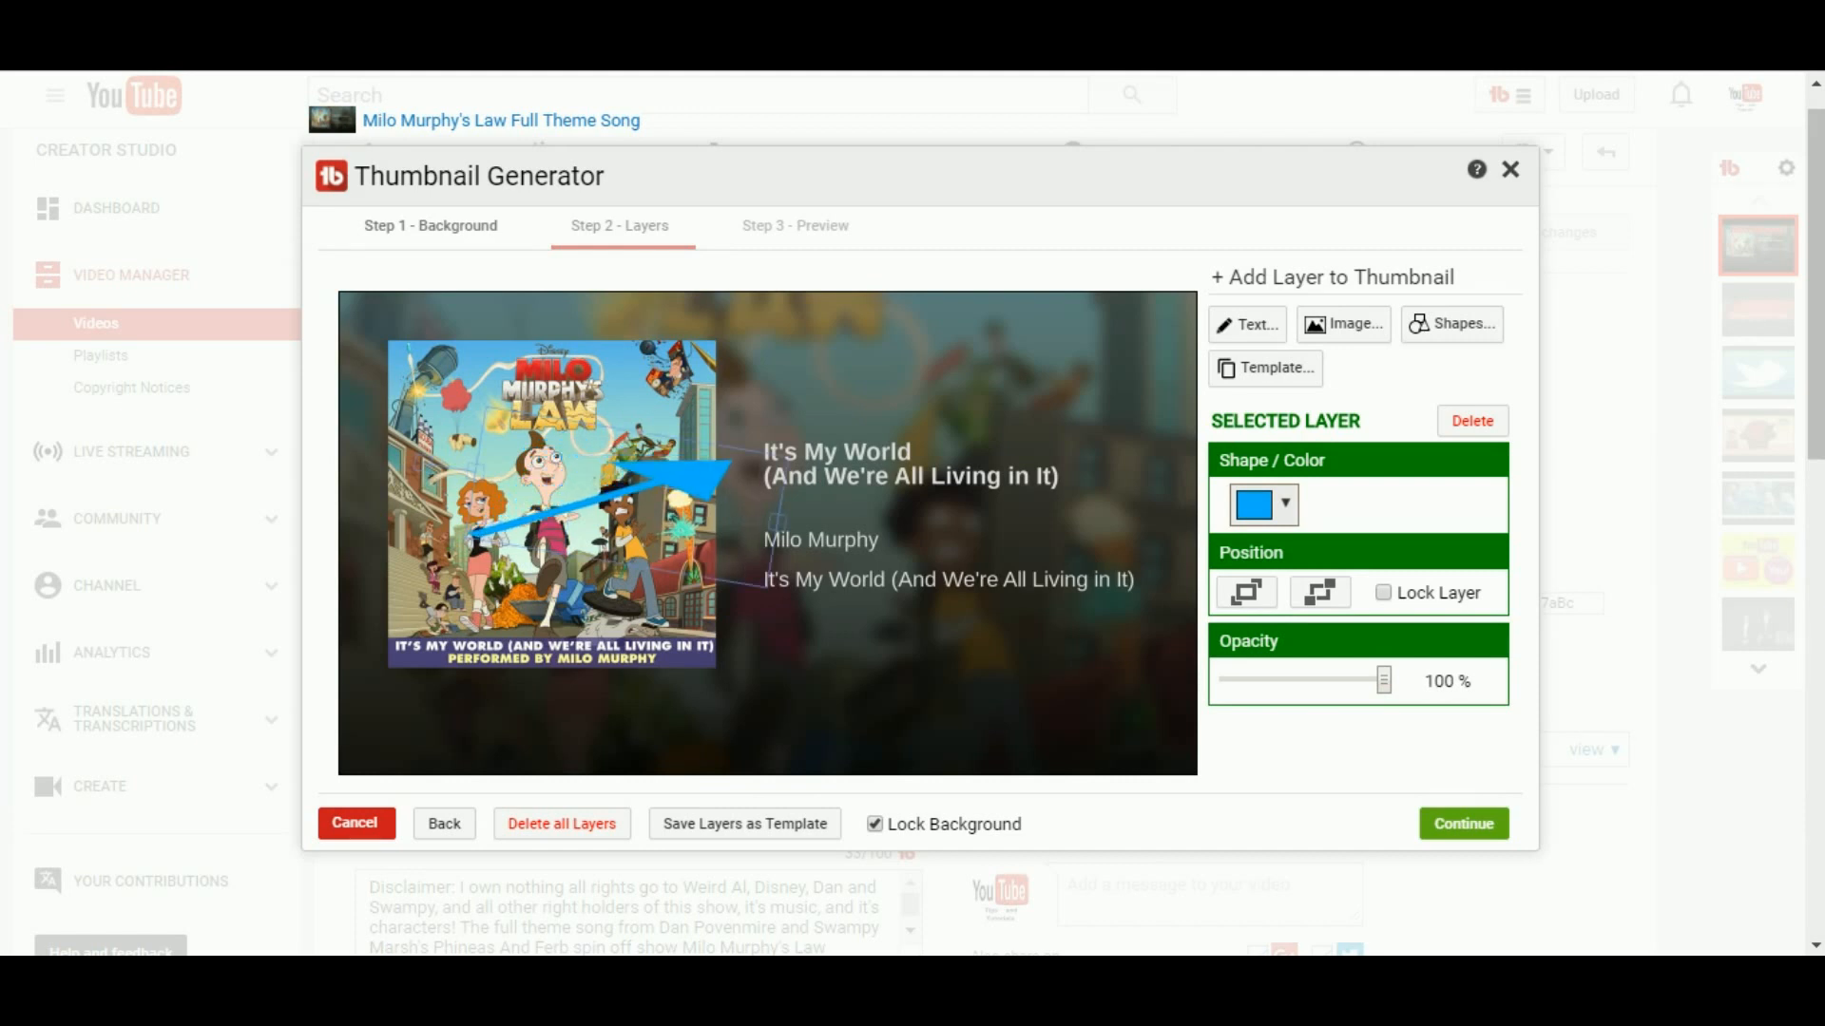
pyautogui.moveTo(778, 522); pyautogui.dragTo(1099, 575)
pyautogui.moveTo(936, 521); pyautogui.dragTo(978, 457)
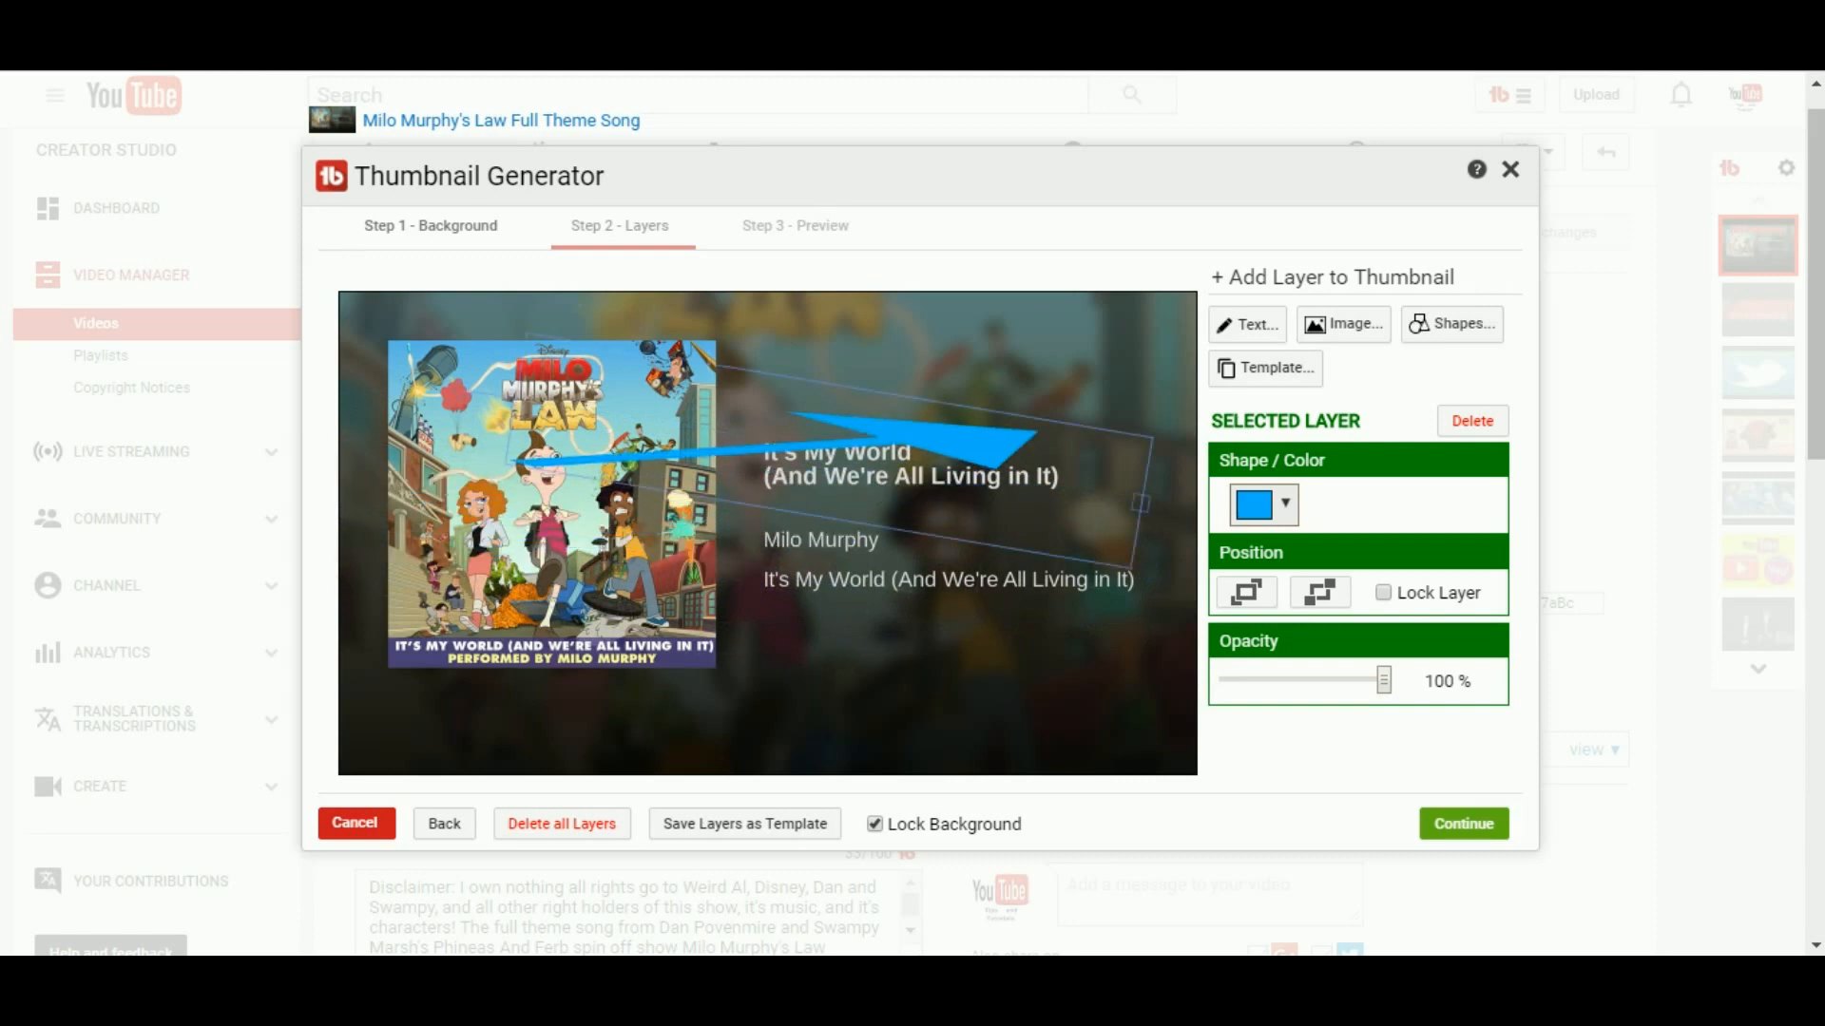
pyautogui.moveTo(849, 334); pyautogui.dragTo(830, 646)
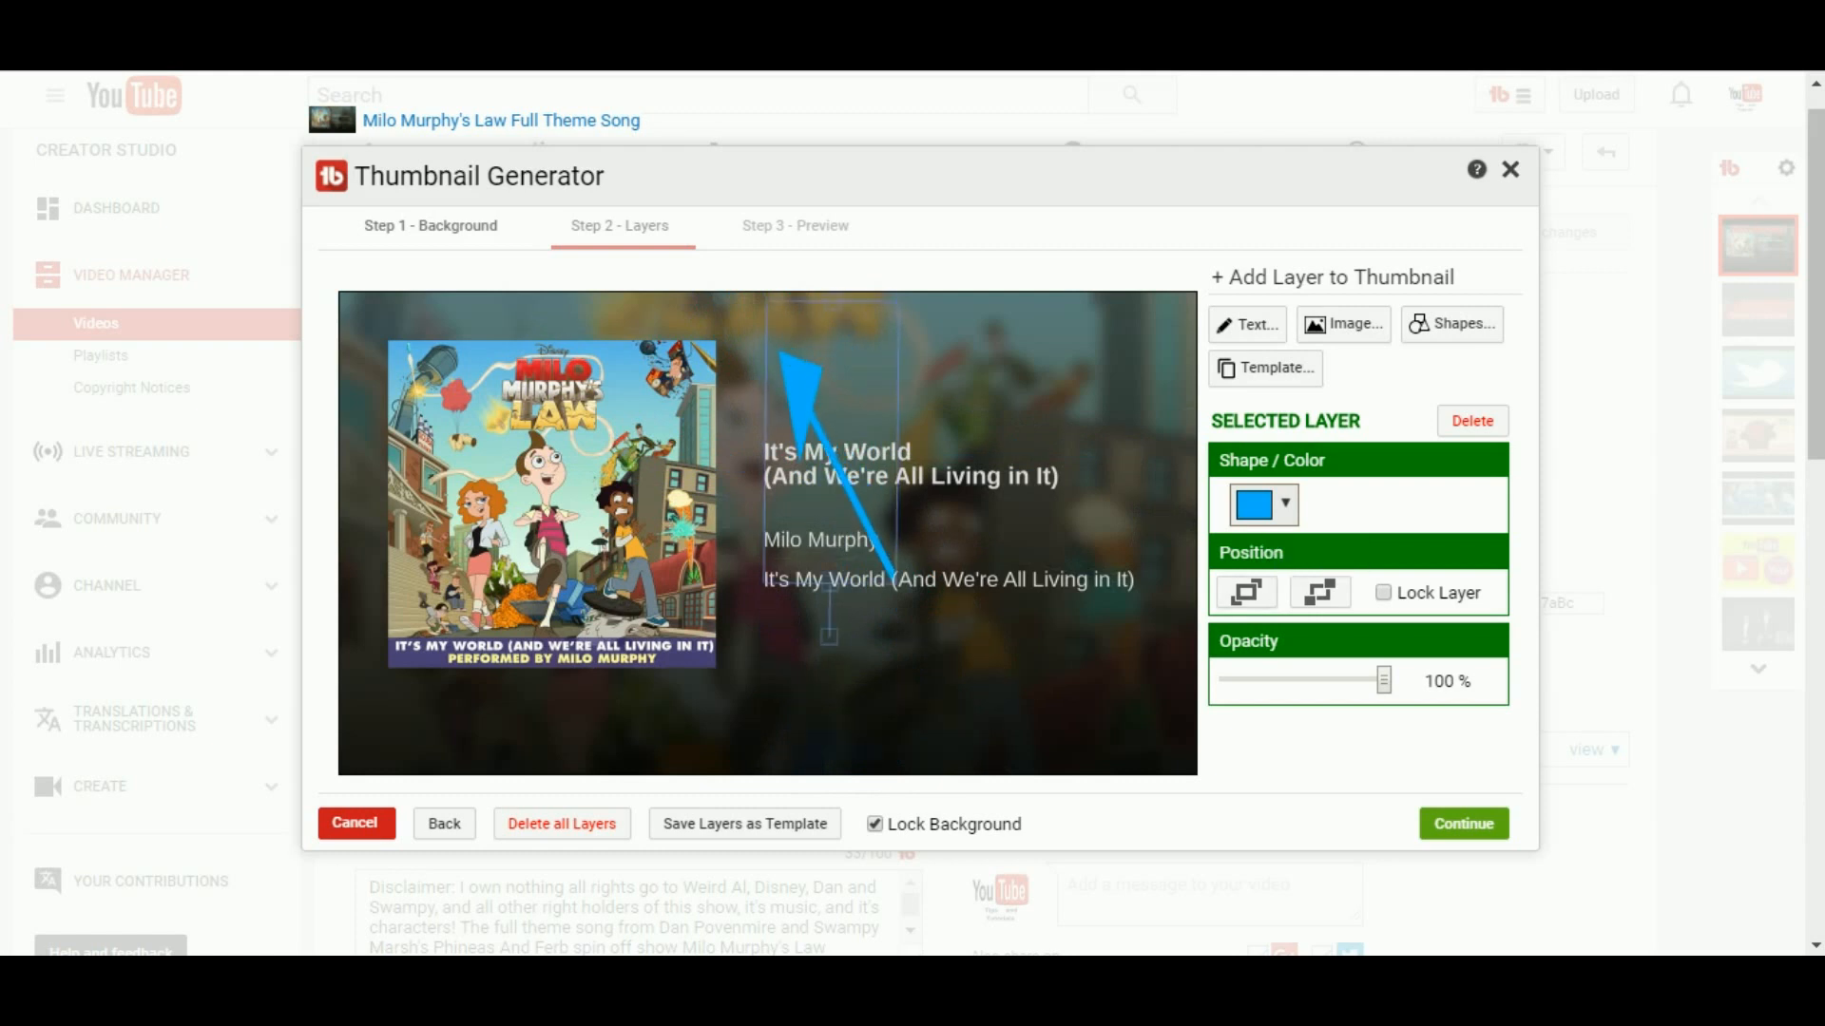
pyautogui.click(1472, 420)
# Step: Add the placeholder text "Enter Text Here" as a layer in yellow (#fff700) with the Permanent Marker font
pyautogui.click(1453, 324)
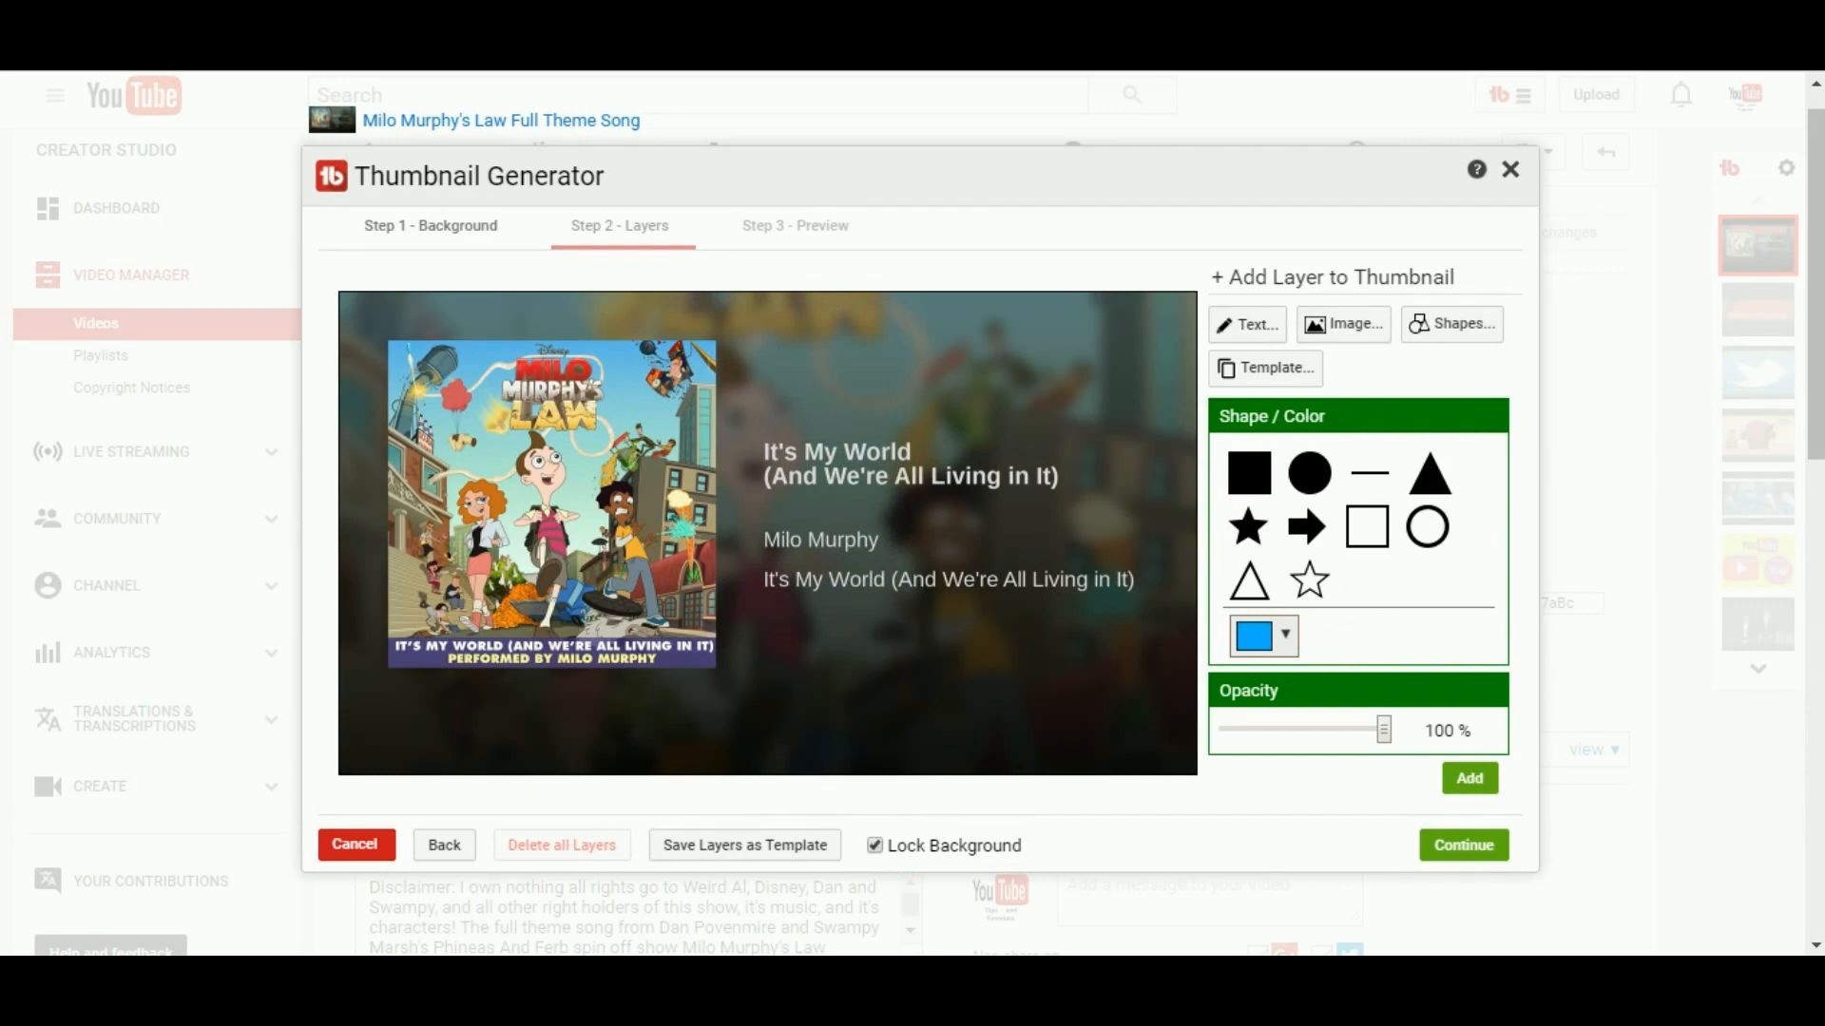
pyautogui.click(1247, 324)
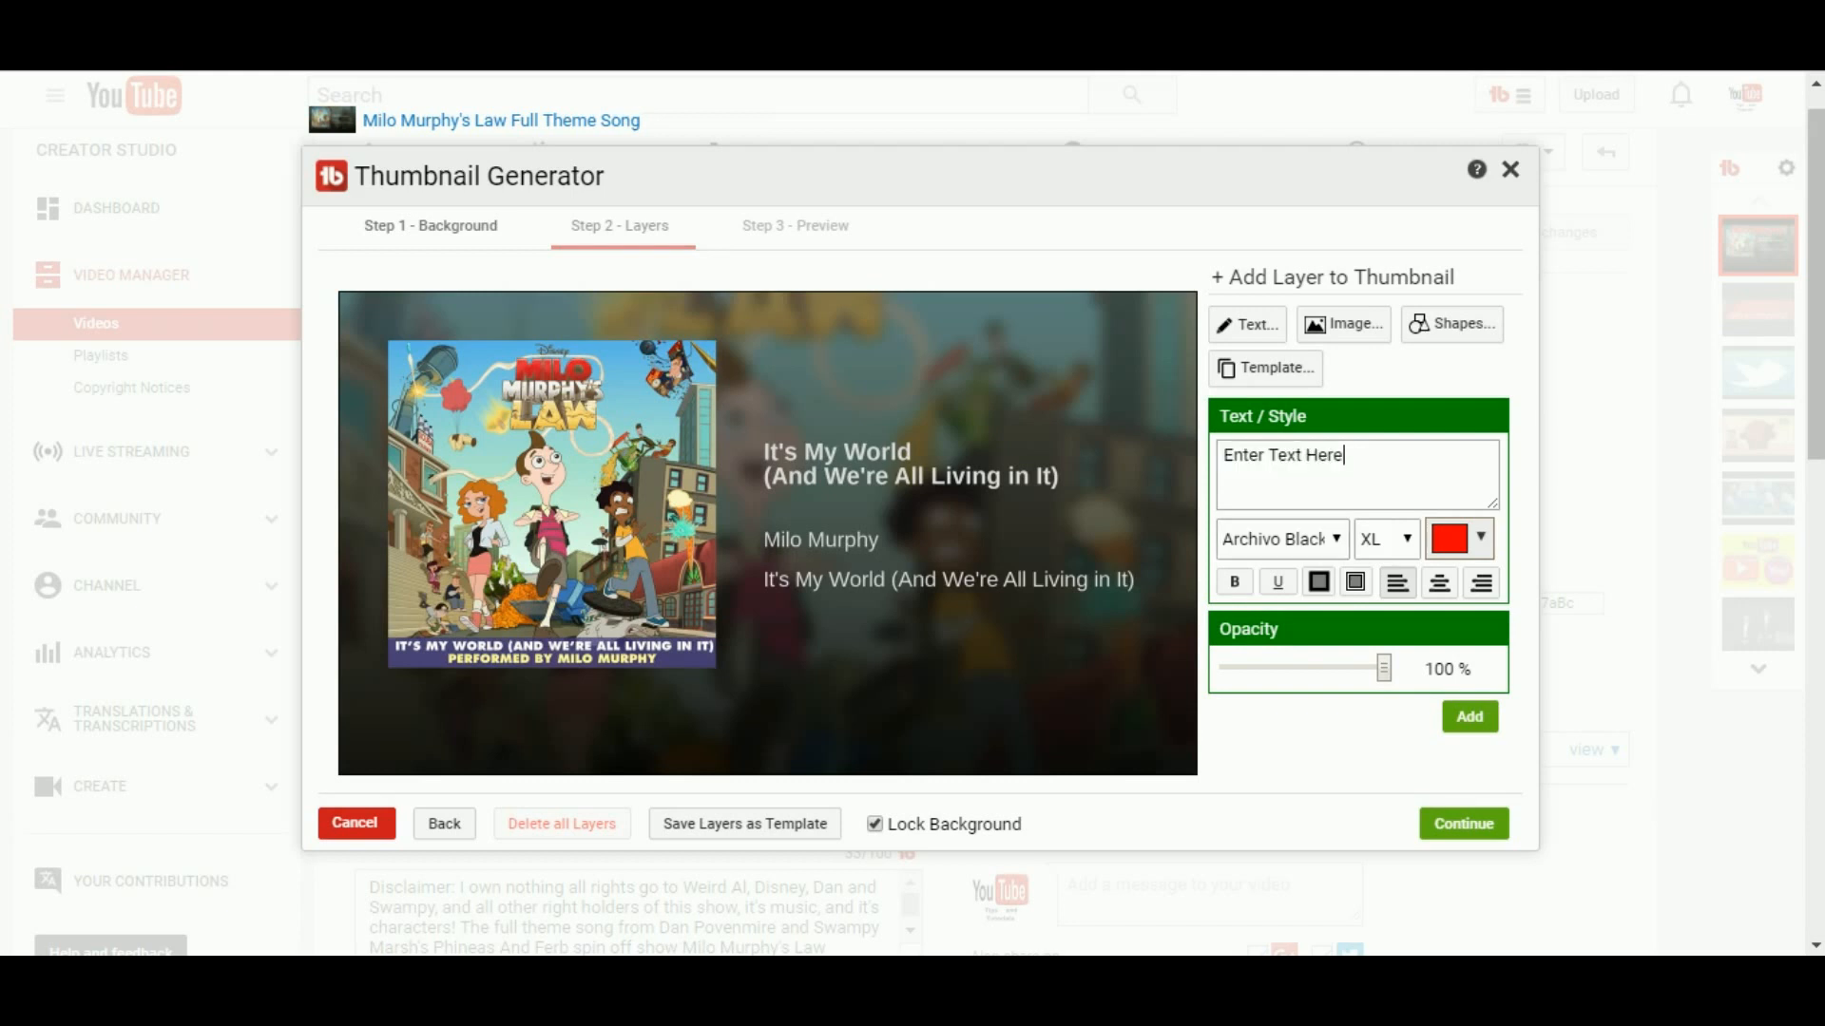
pyautogui.click(1387, 539)
pyautogui.click(1387, 539)
pyautogui.click(1460, 539)
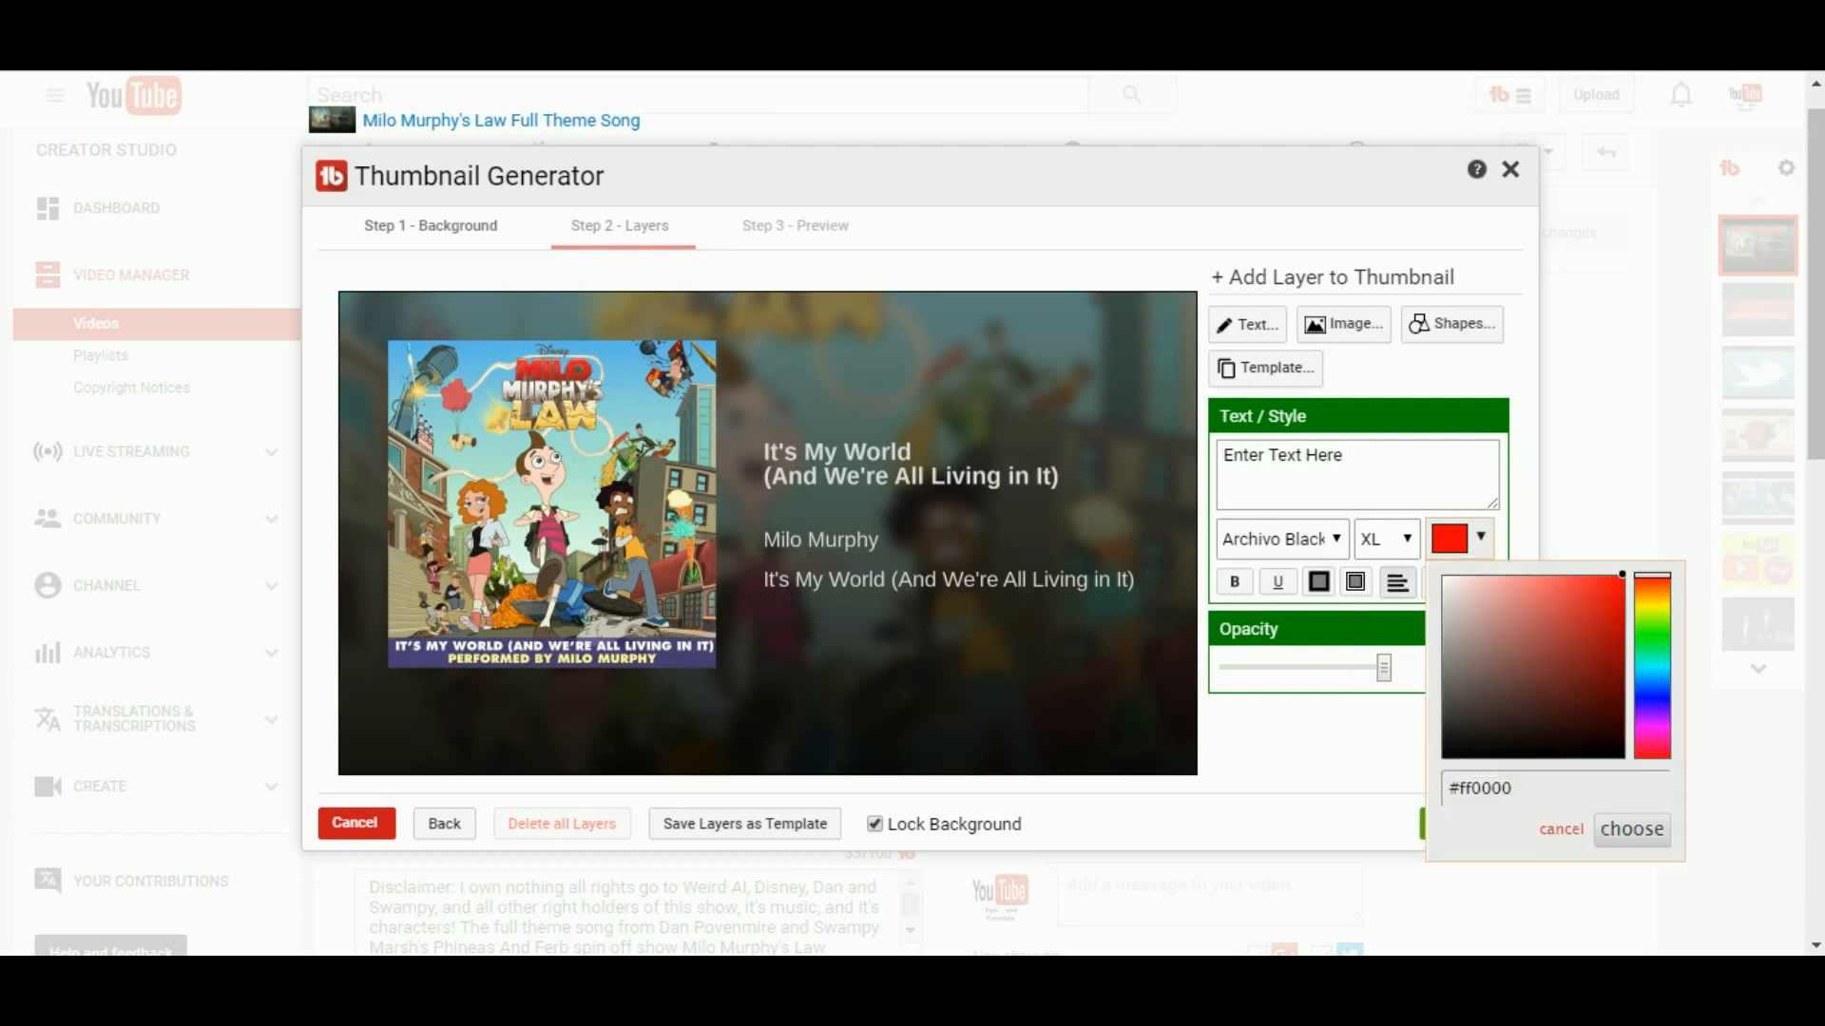
pyautogui.click(1653, 603)
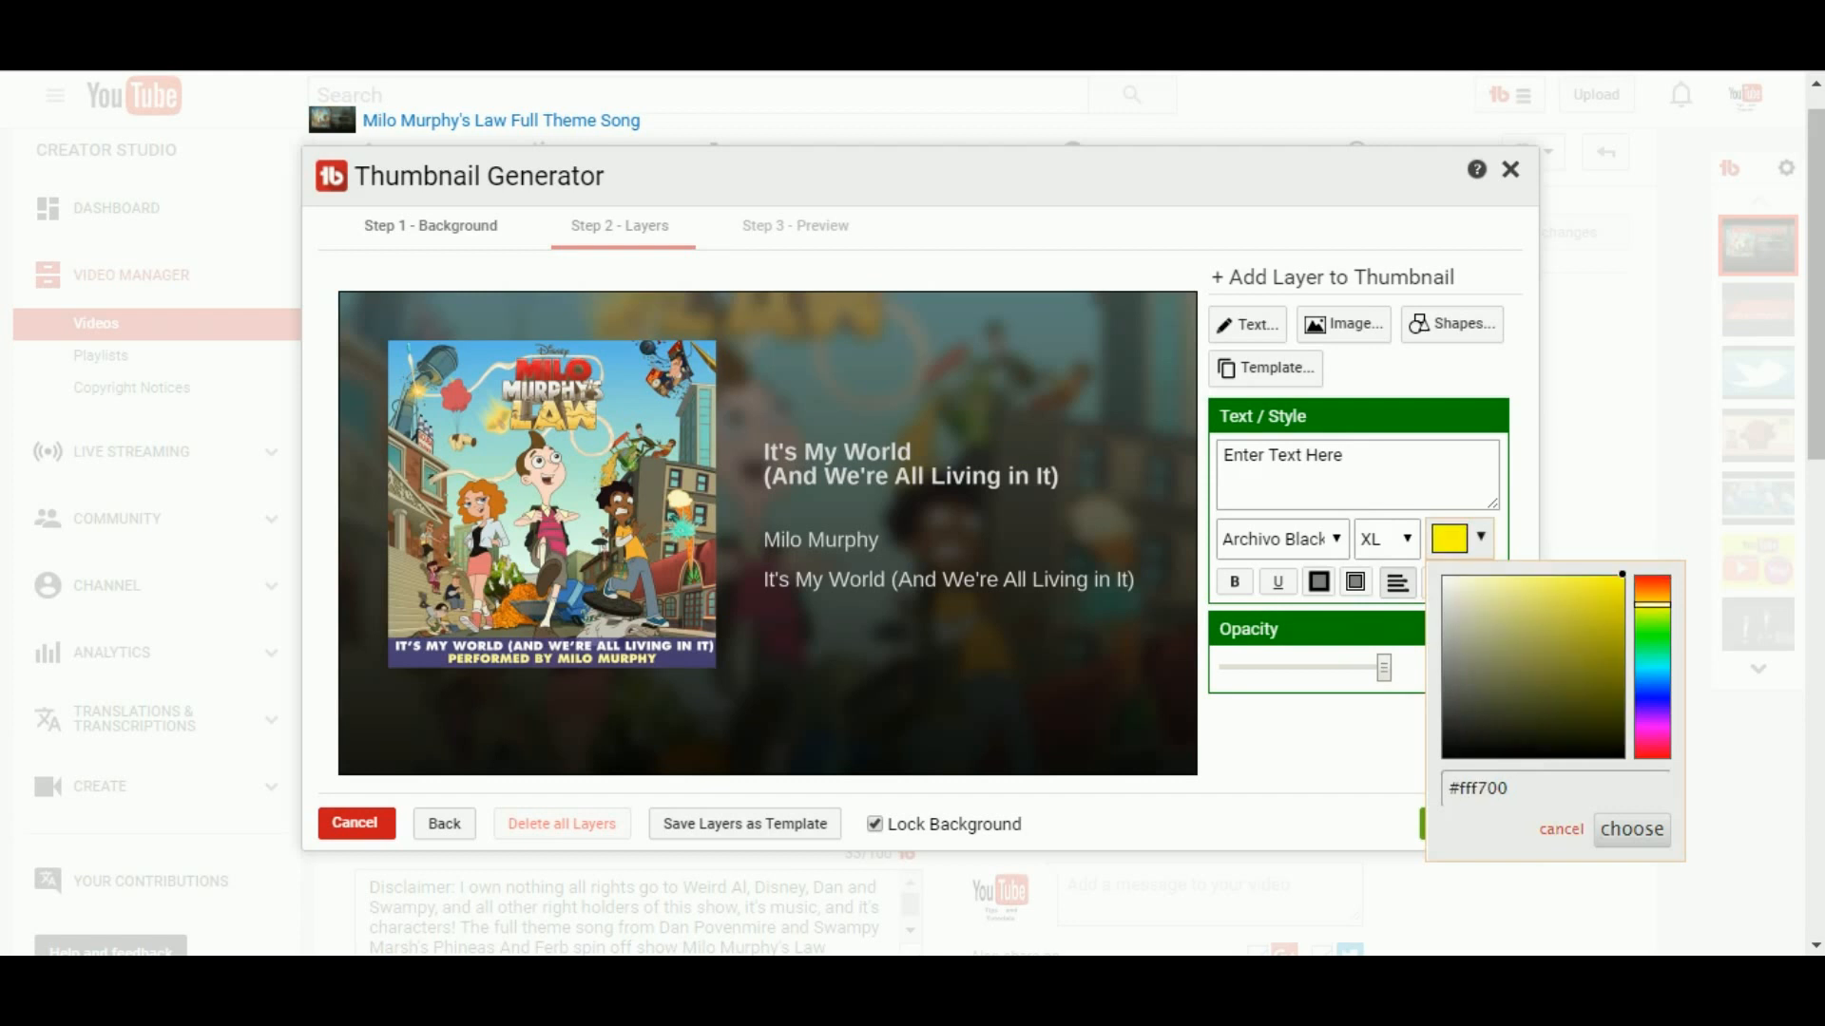
pyautogui.click(1278, 539)
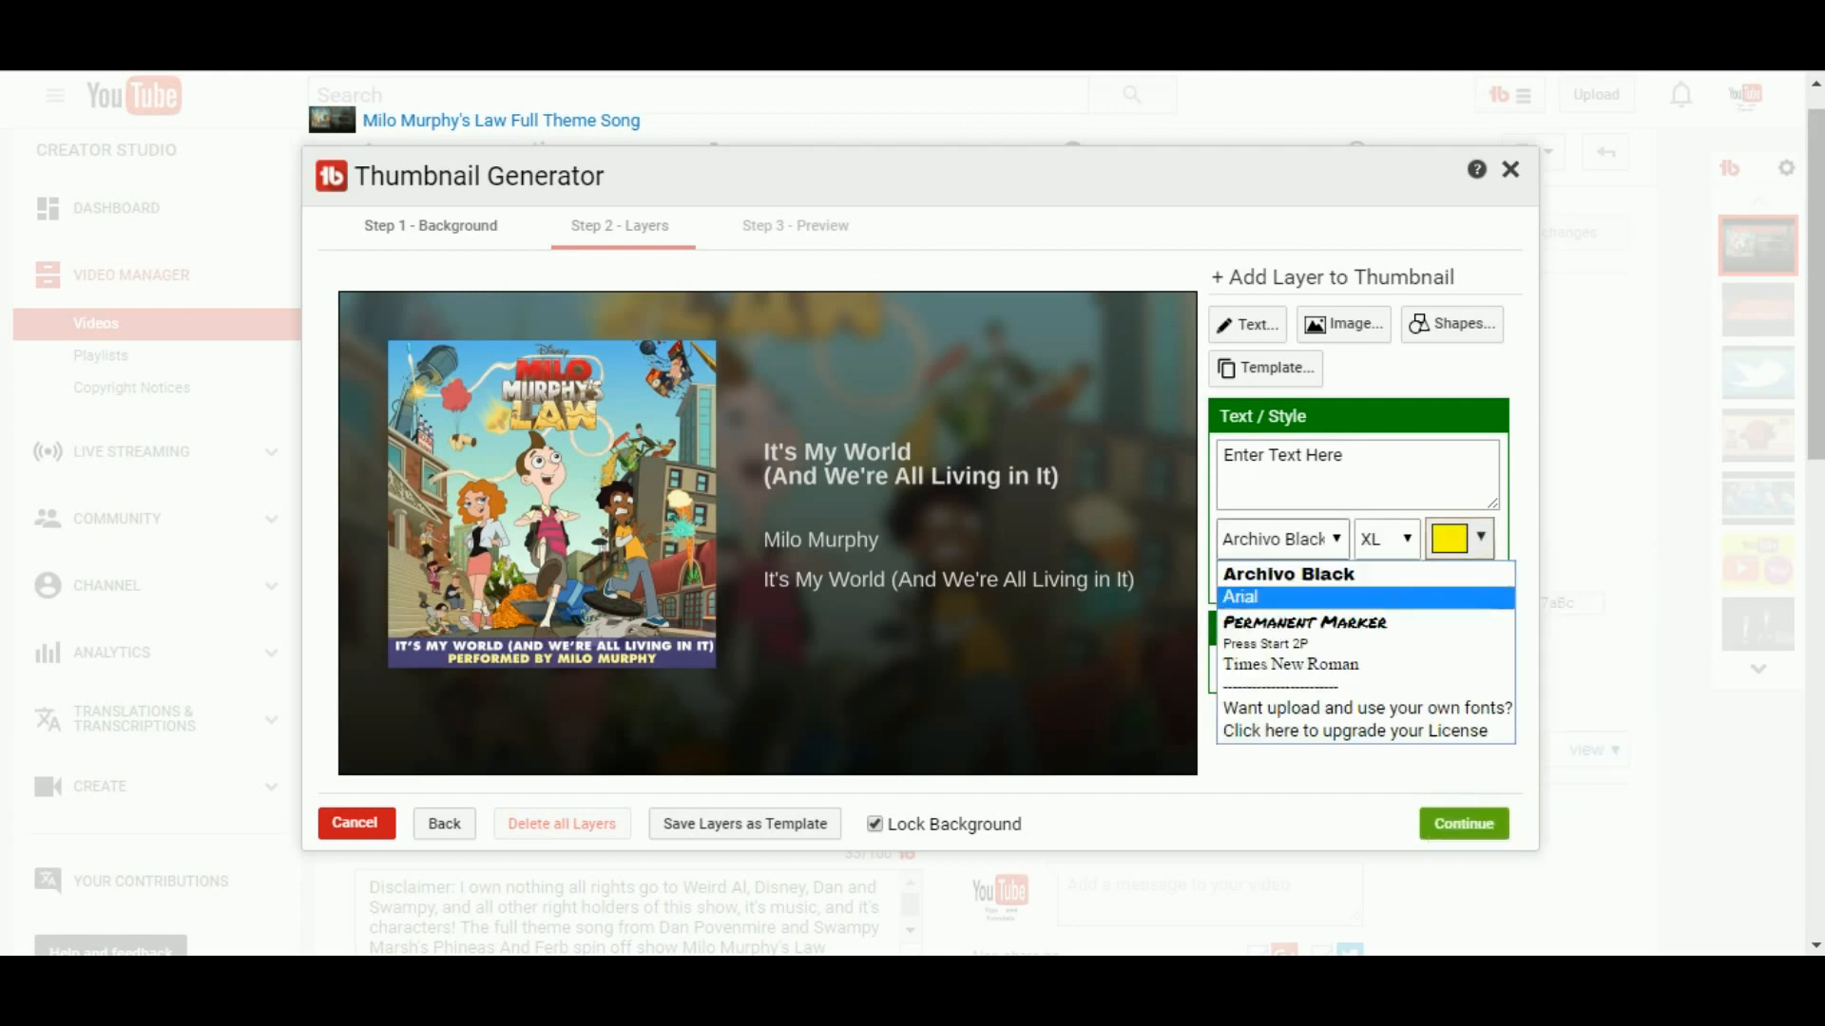
pyautogui.click(1304, 621)
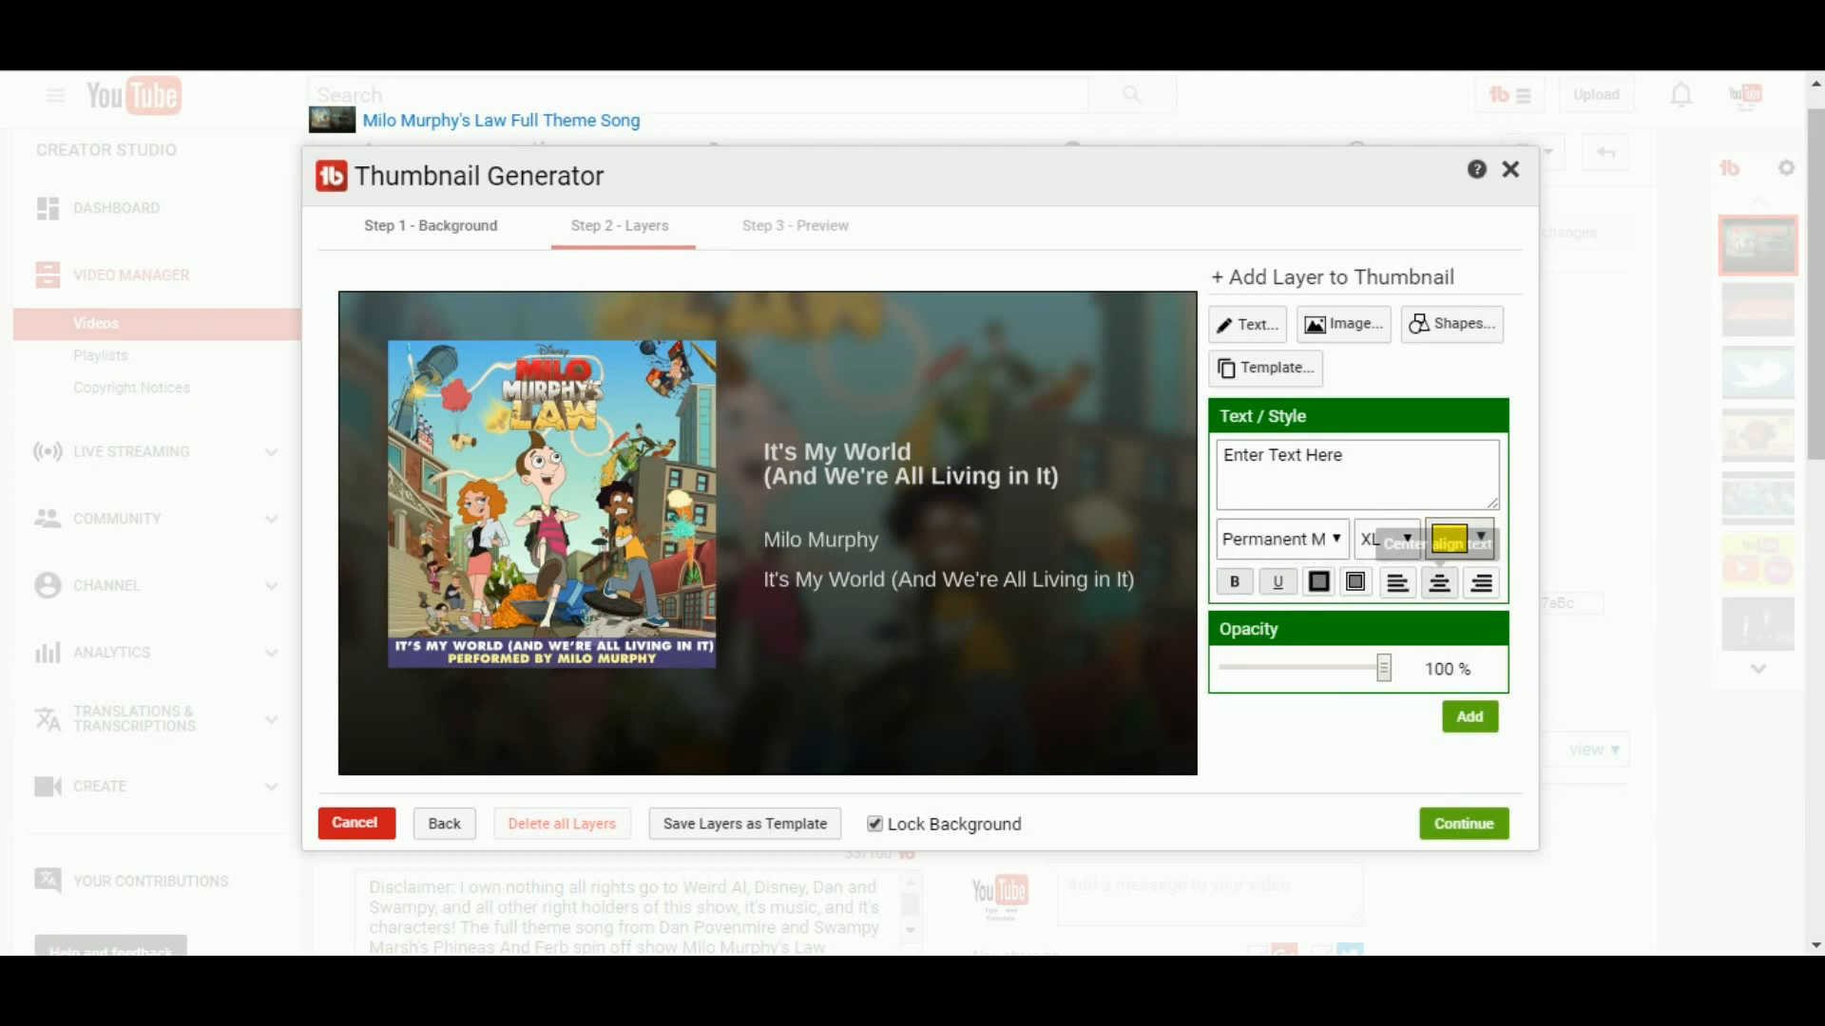
pyautogui.click(1469, 717)
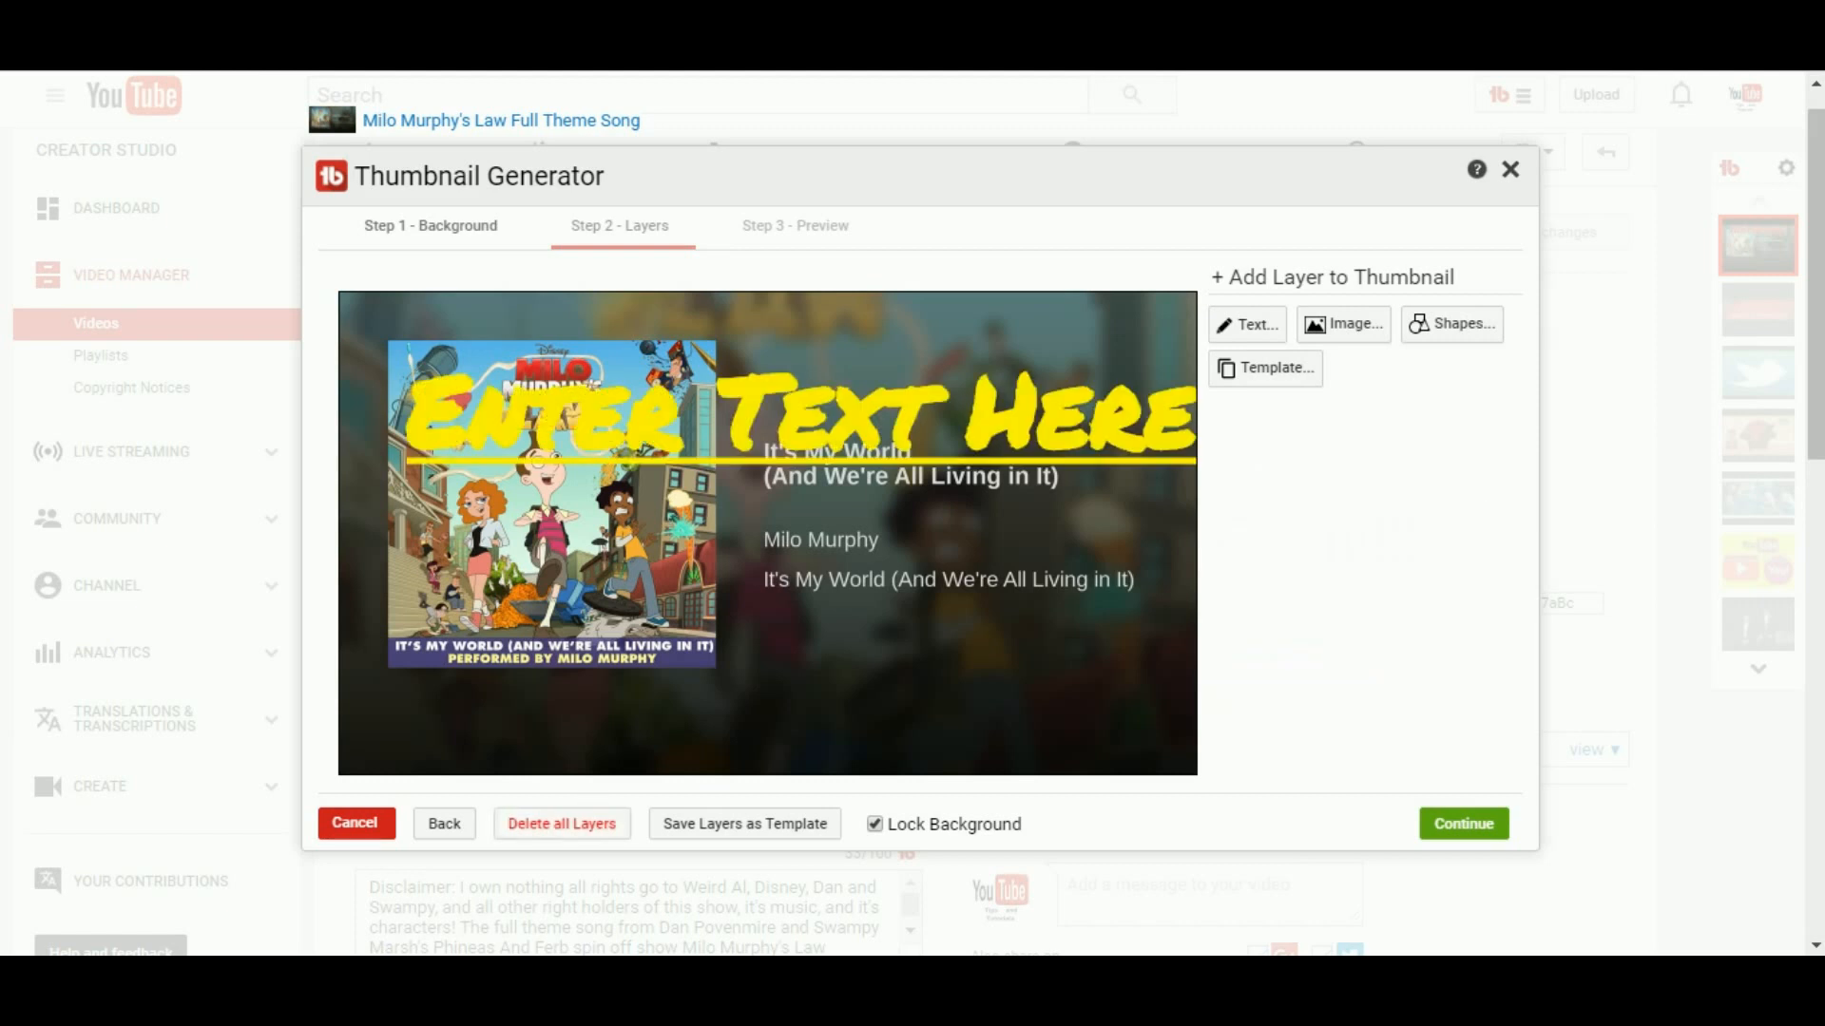
# Step: Enlarge the yellow text layer and position it over the upper part of the thumbnail
pyautogui.moveTo(798, 413)
pyautogui.mouseDown()
pyautogui.moveTo(732, 387)
pyautogui.moveTo(789, 377)
pyautogui.moveTo(785, 403)
pyautogui.mouseUp()
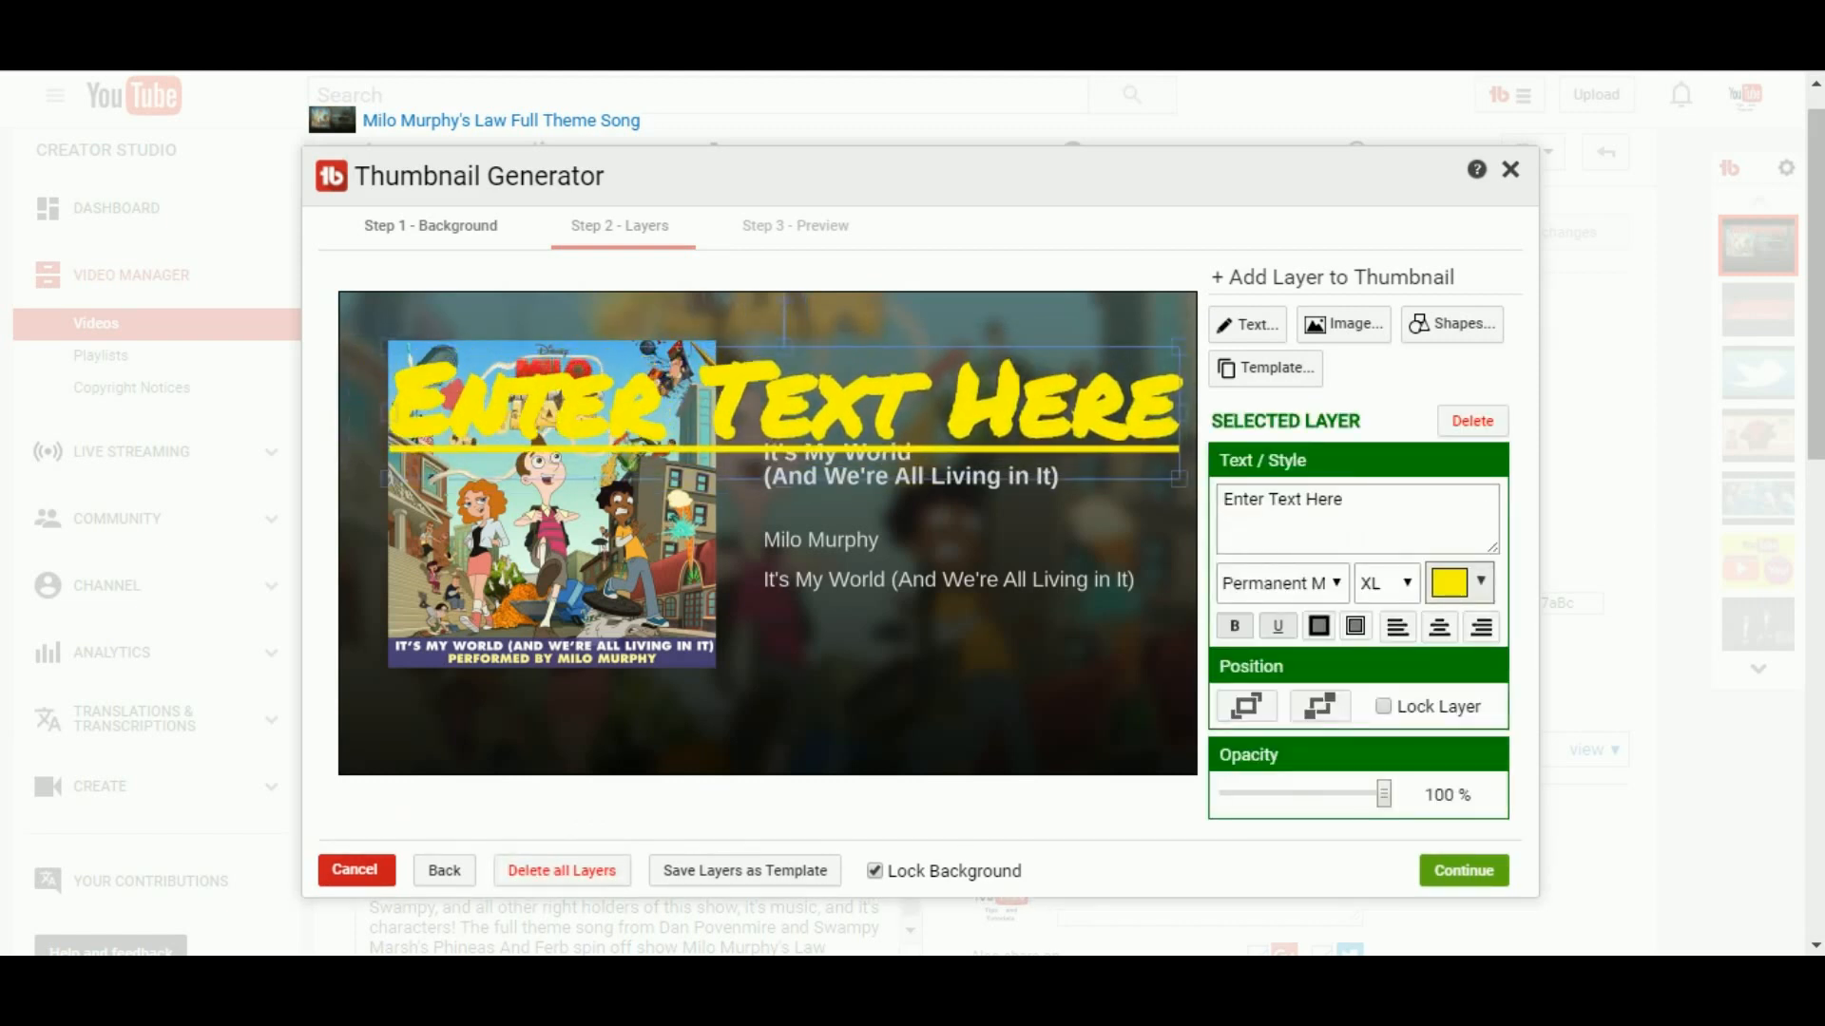
pyautogui.moveTo(1178, 480); pyautogui.dragTo(1625, 438)
pyautogui.moveTo(789, 371); pyautogui.dragTo(749, 396)
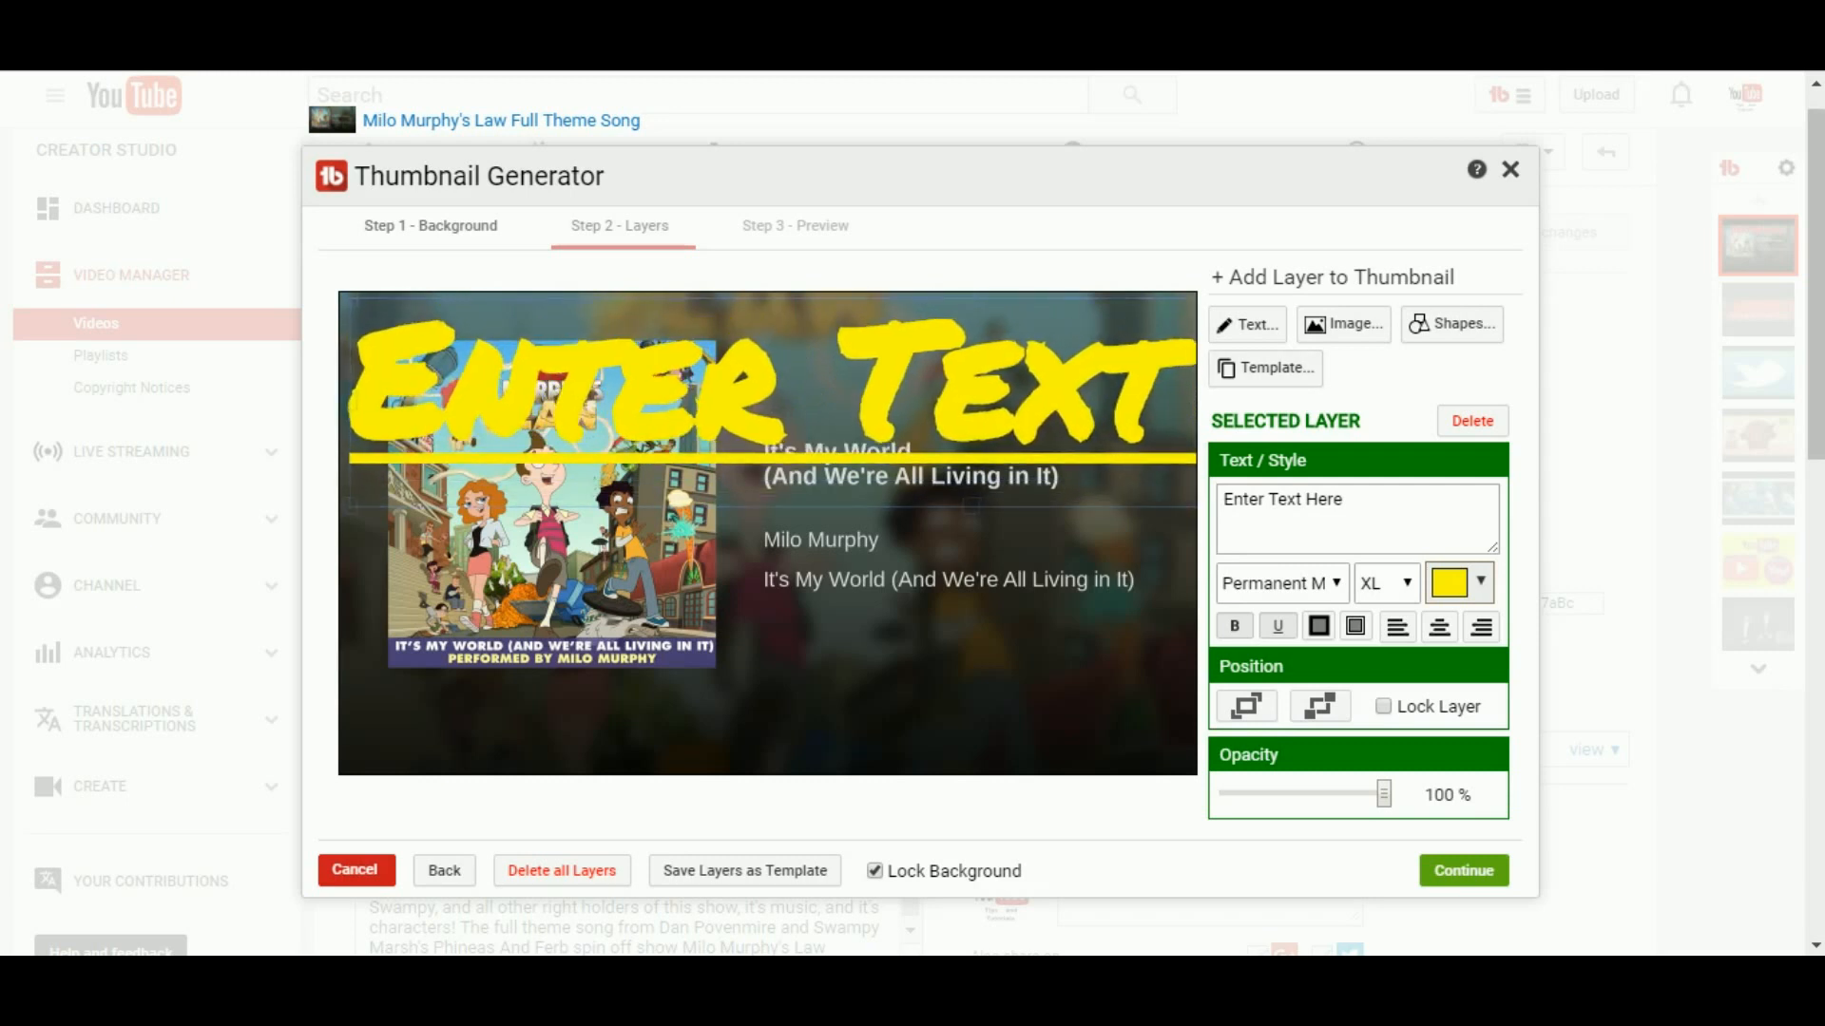
# Step: Shorten the text layer's wording to "Enter Text"
pyautogui.hotkey('shift', 'Left')
pyautogui.hotkey('shift', 'Left')
pyautogui.press('BackSpace')
pyautogui.press('BackSpace')
pyautogui.press('BackSpace')
pyautogui.press('BackSpace')
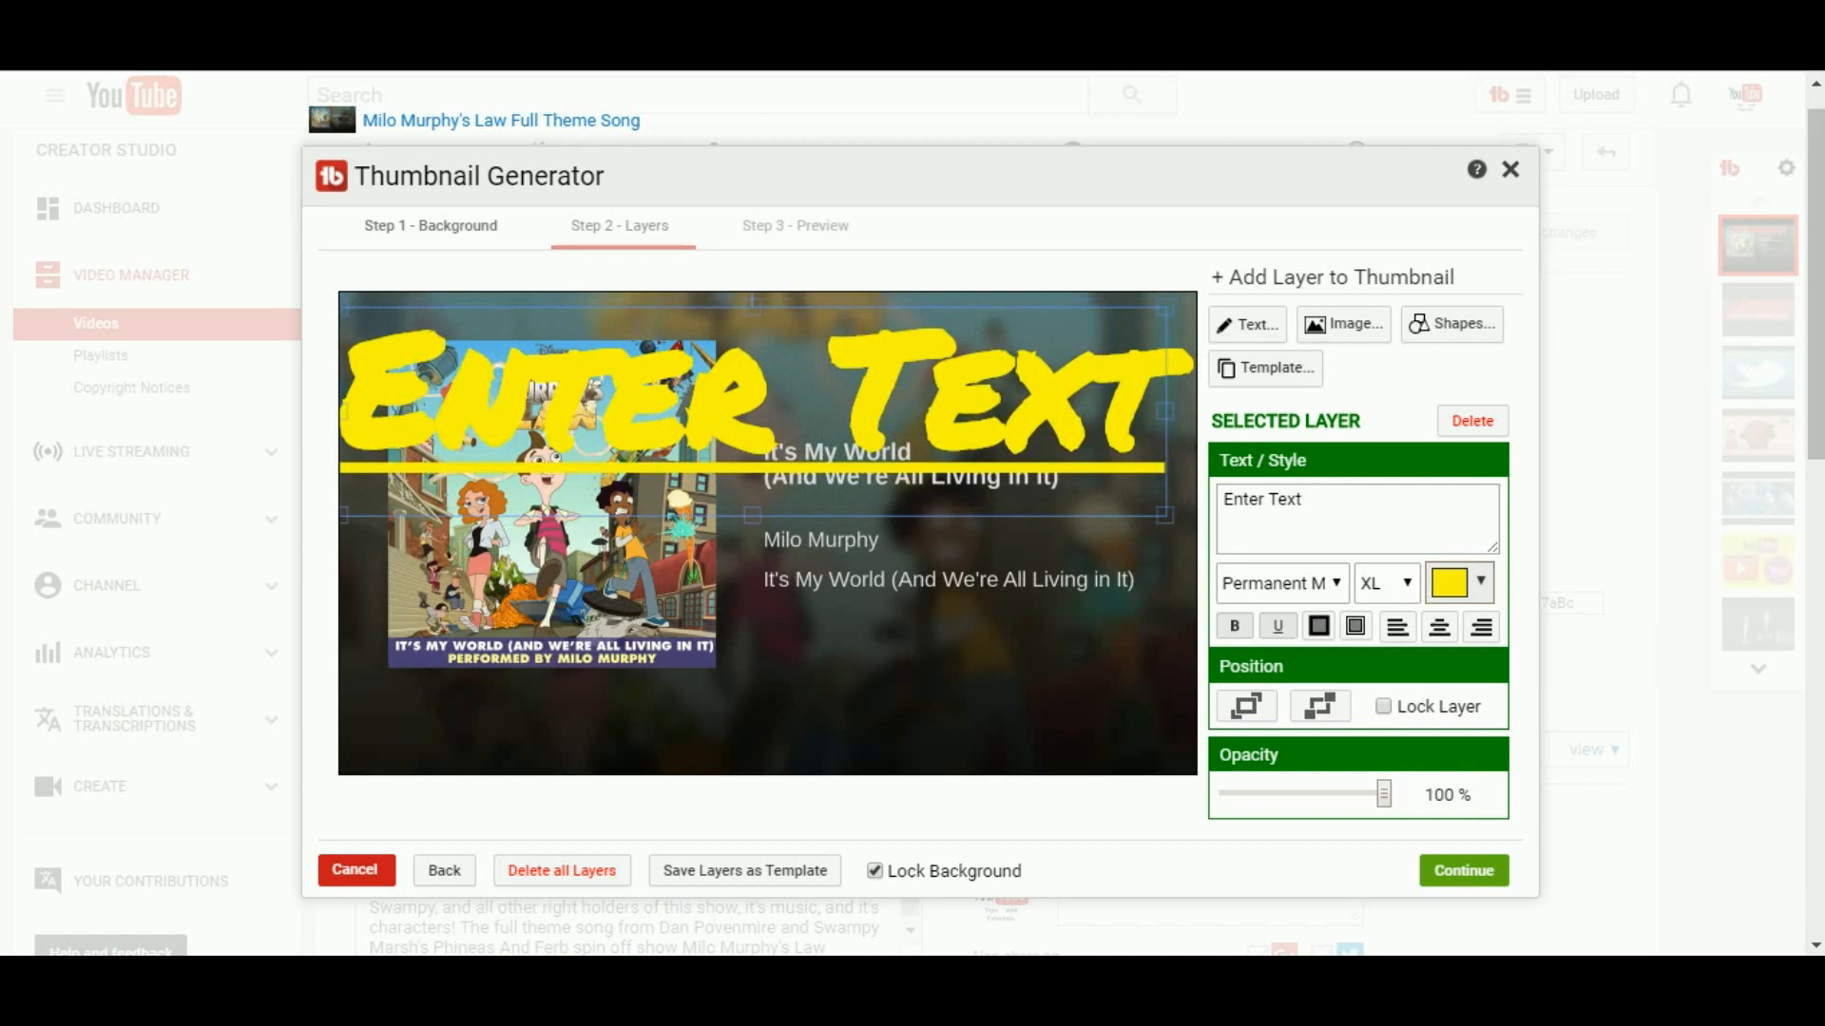
# Step: Squeeze the text layer narrower, scale it up to tall letters, and move it to the middle of the thumbnail
pyautogui.moveTo(1165, 412); pyautogui.dragTo(794, 412)
pyautogui.moveTo(599, 411); pyautogui.dragTo(742, 498)
pyautogui.moveTo(968, 393); pyautogui.dragTo(1094, 336)
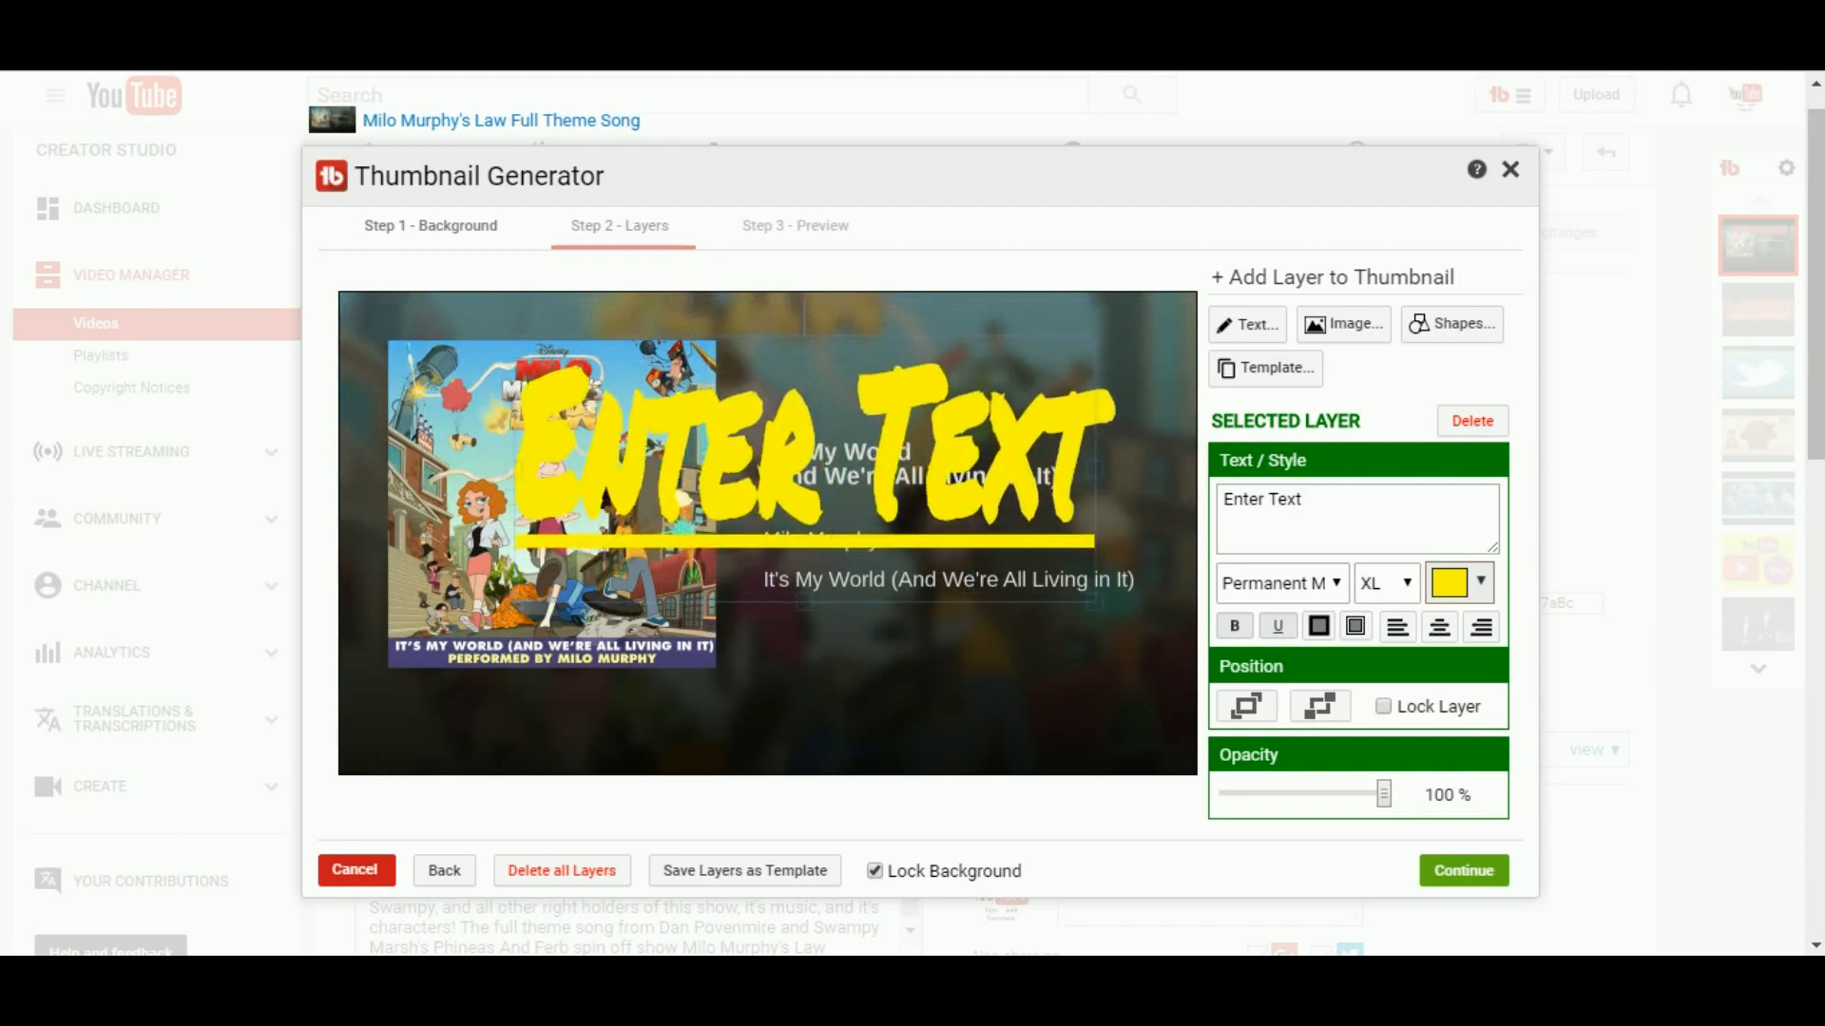
pyautogui.moveTo(1095, 469); pyautogui.dragTo(886, 469)
pyautogui.moveTo(886, 335); pyautogui.dragTo(988, 262)
pyautogui.moveTo(751, 409); pyautogui.dragTo(795, 519)
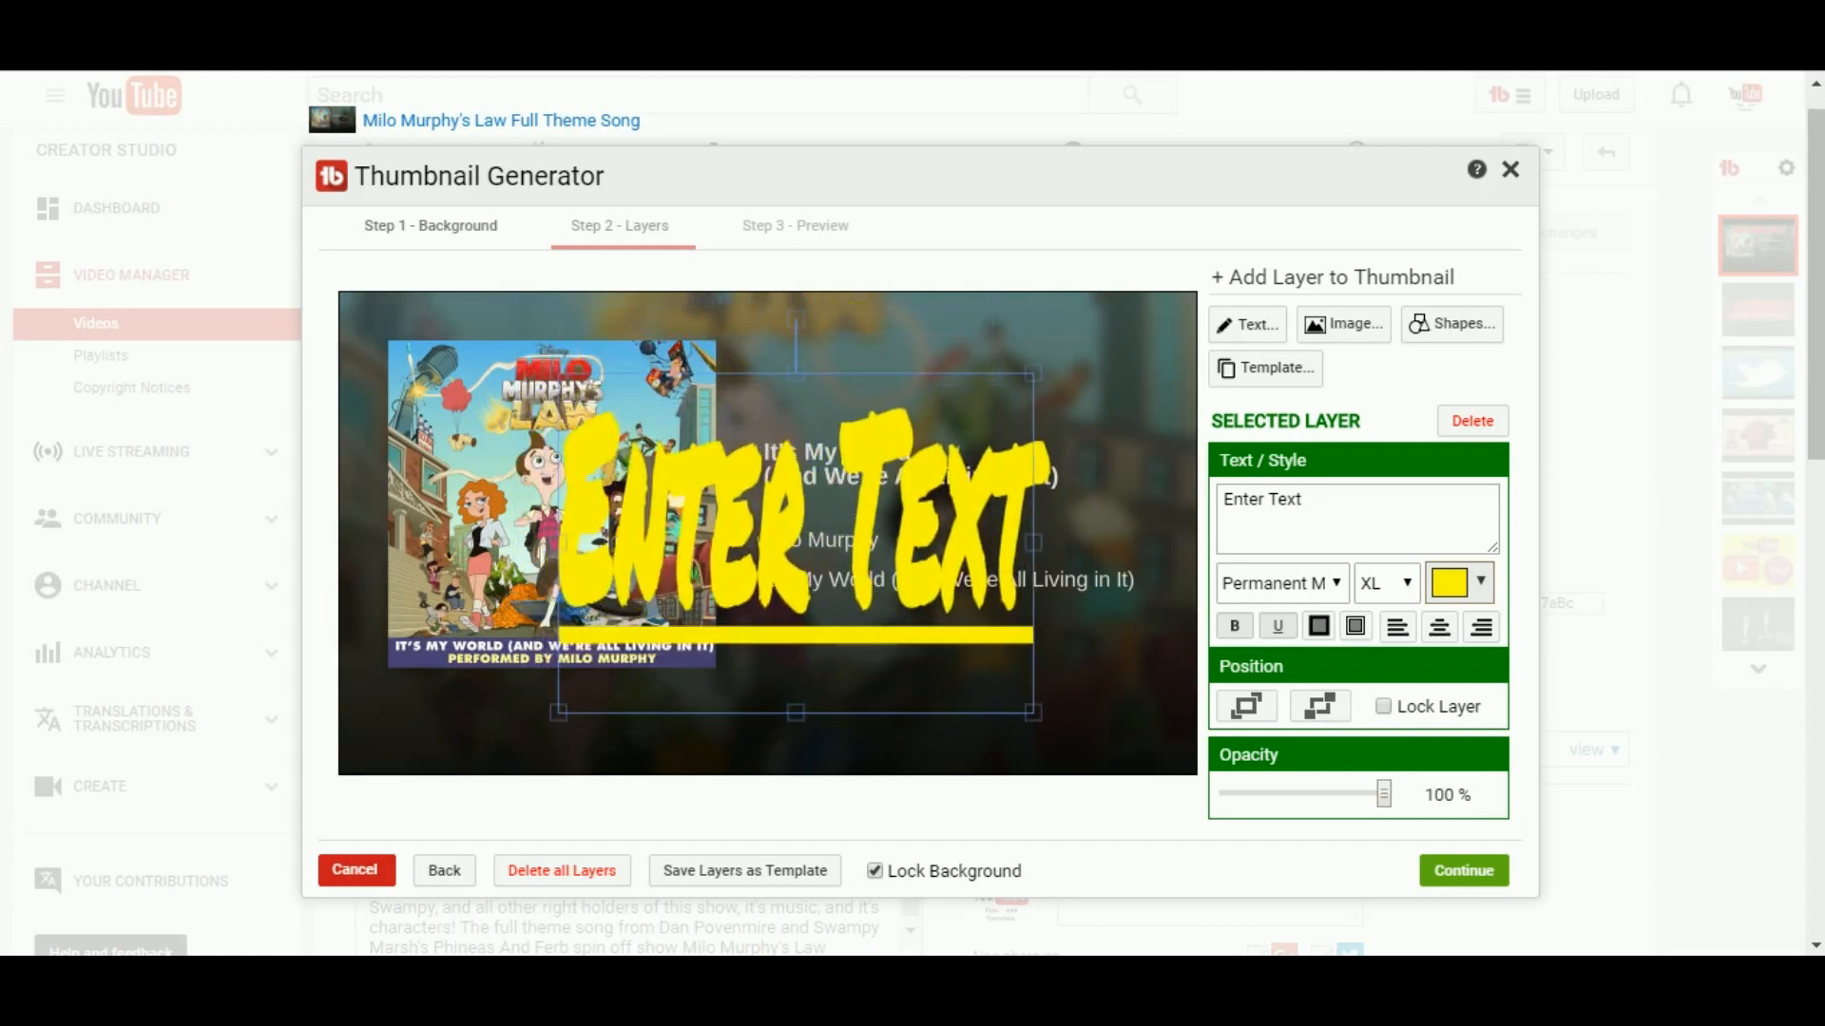
# Step: Flatten and widen the text layer, tilt it slightly, and place it along the thumbnail's upper edge
pyautogui.moveTo(796, 713); pyautogui.dragTo(796, 483)
pyautogui.moveTo(1032, 374); pyautogui.dragTo(1178, 340)
pyautogui.moveTo(868, 411); pyautogui.dragTo(797, 563)
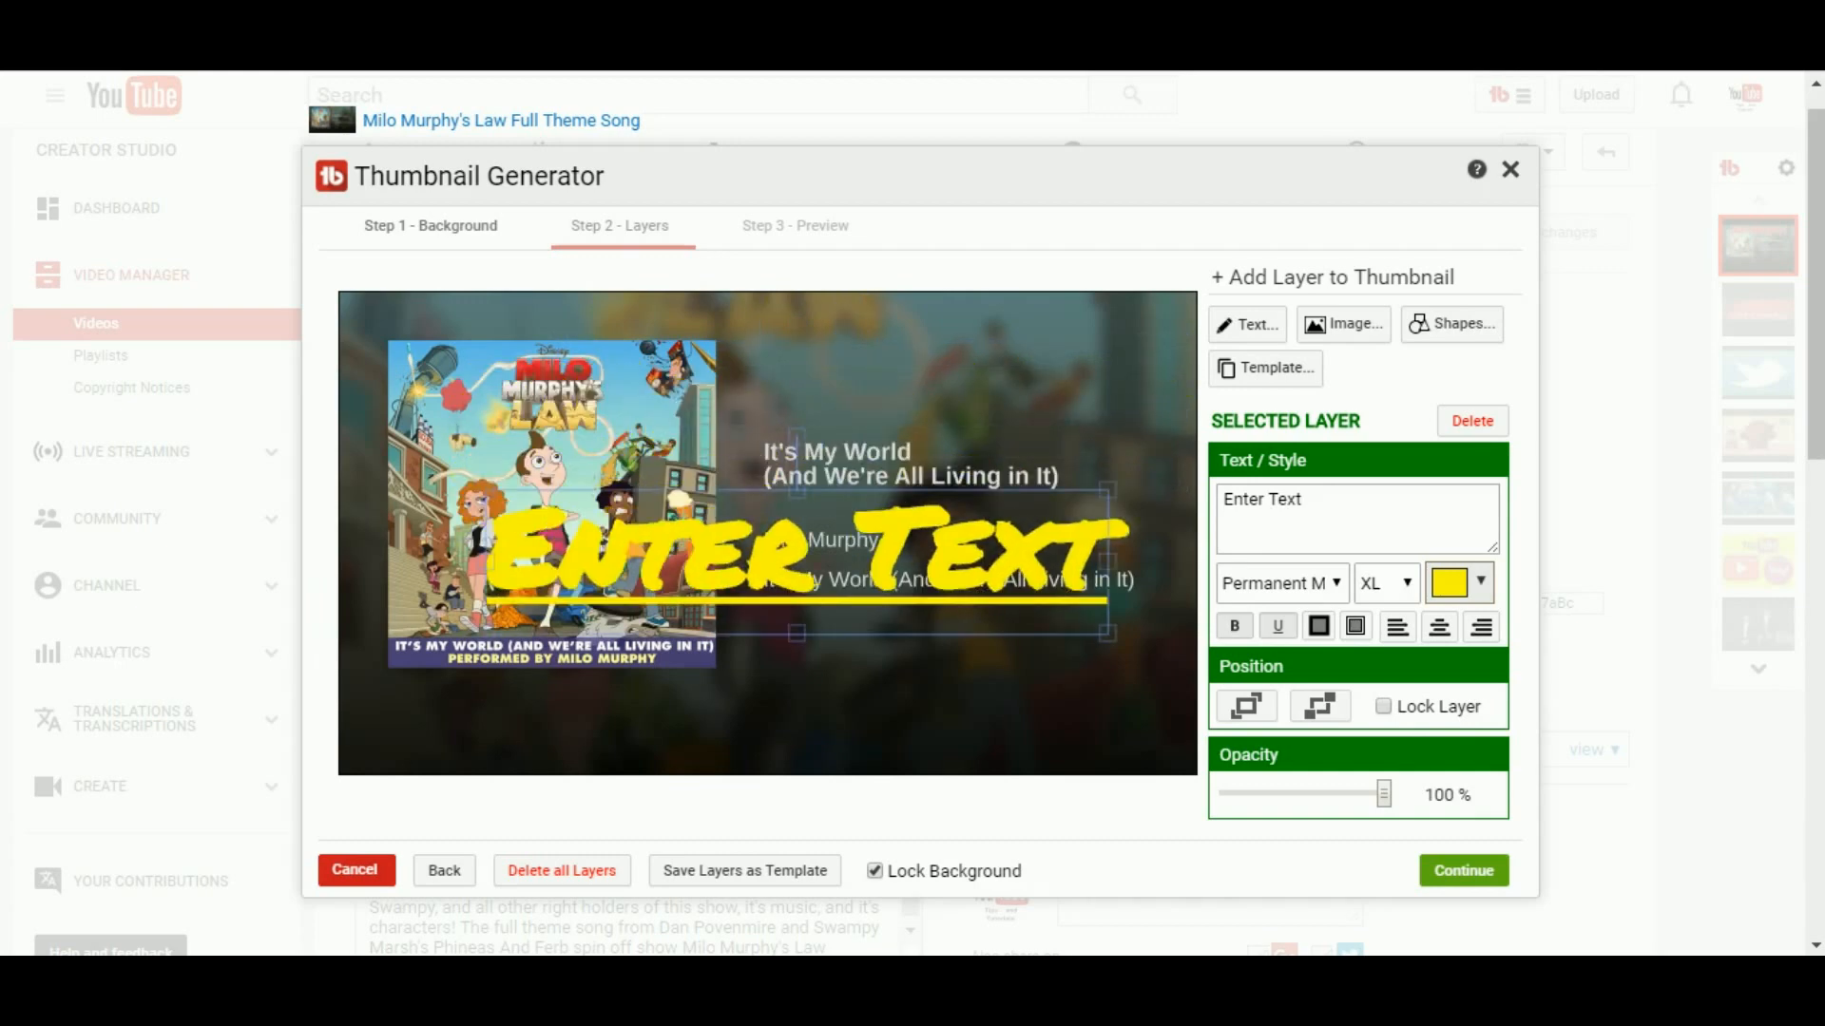
pyautogui.moveTo(797, 436)
pyautogui.mouseDown()
pyautogui.moveTo(894, 484)
pyautogui.moveTo(919, 532)
pyautogui.moveTo(854, 449)
pyautogui.moveTo(775, 438)
pyautogui.moveTo(798, 437)
pyautogui.mouseUp()
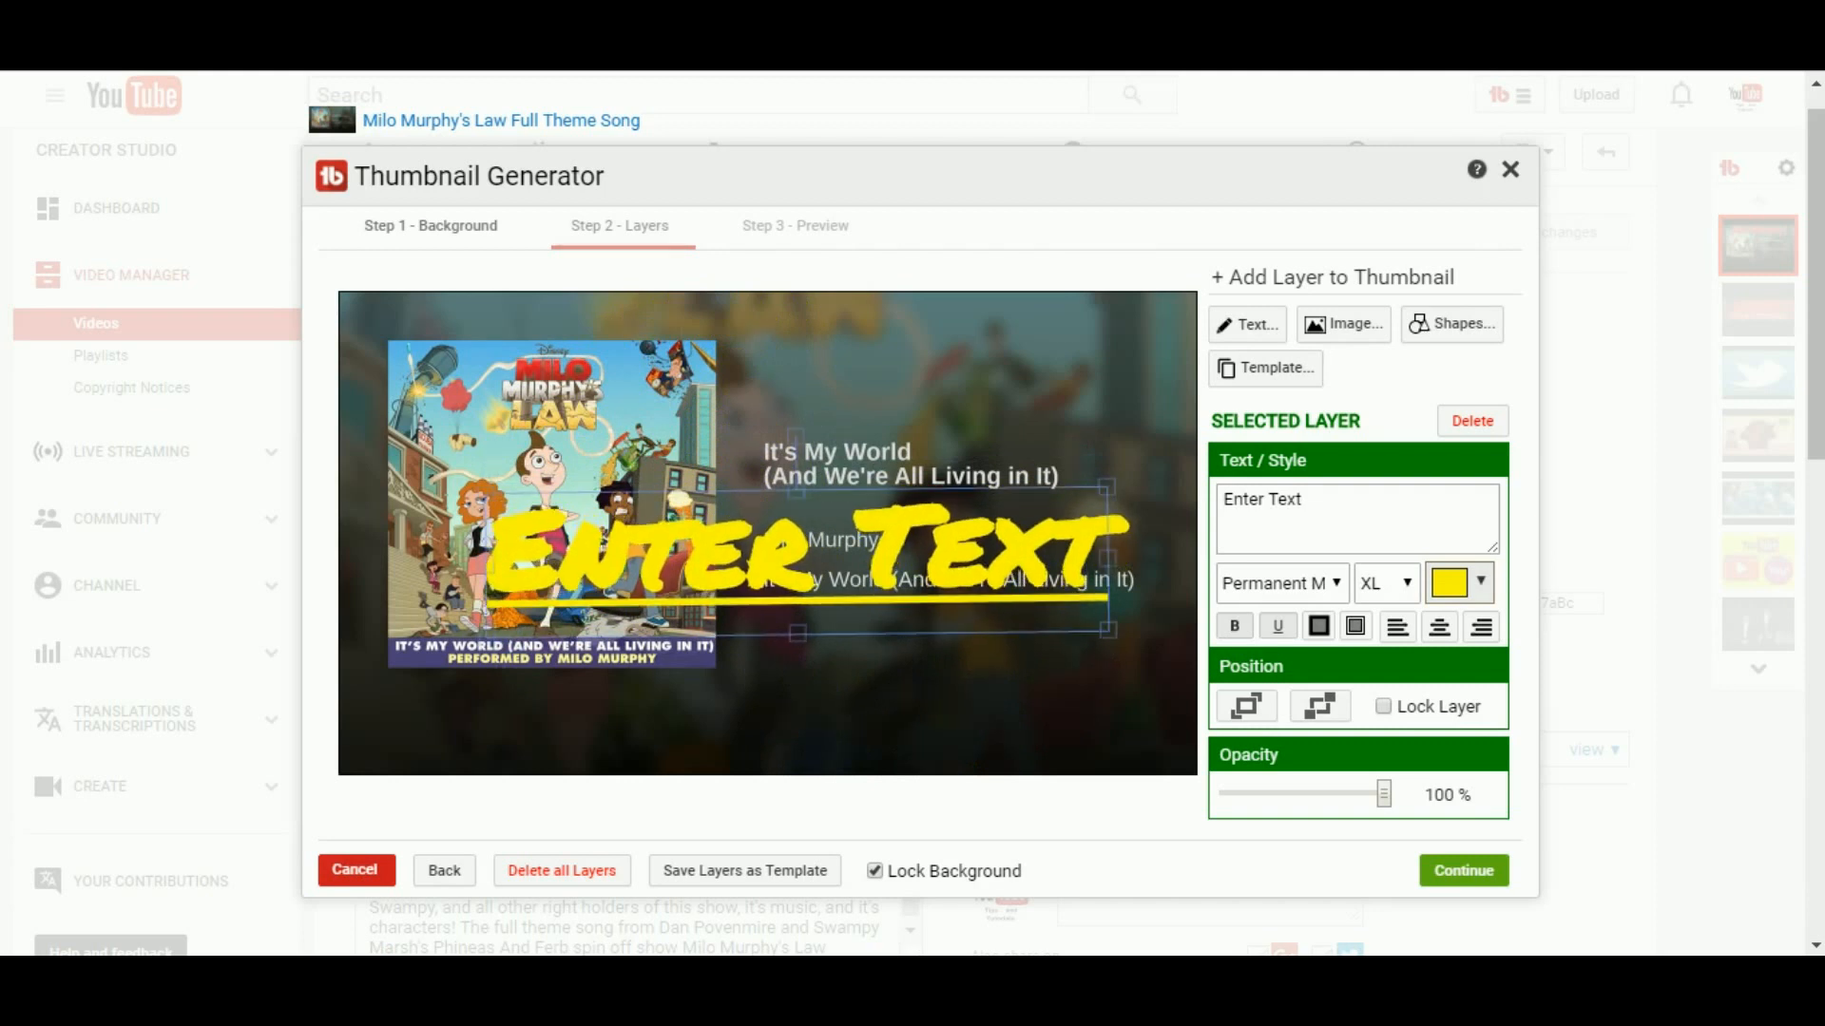
pyautogui.moveTo(798, 561); pyautogui.dragTo(787, 373)
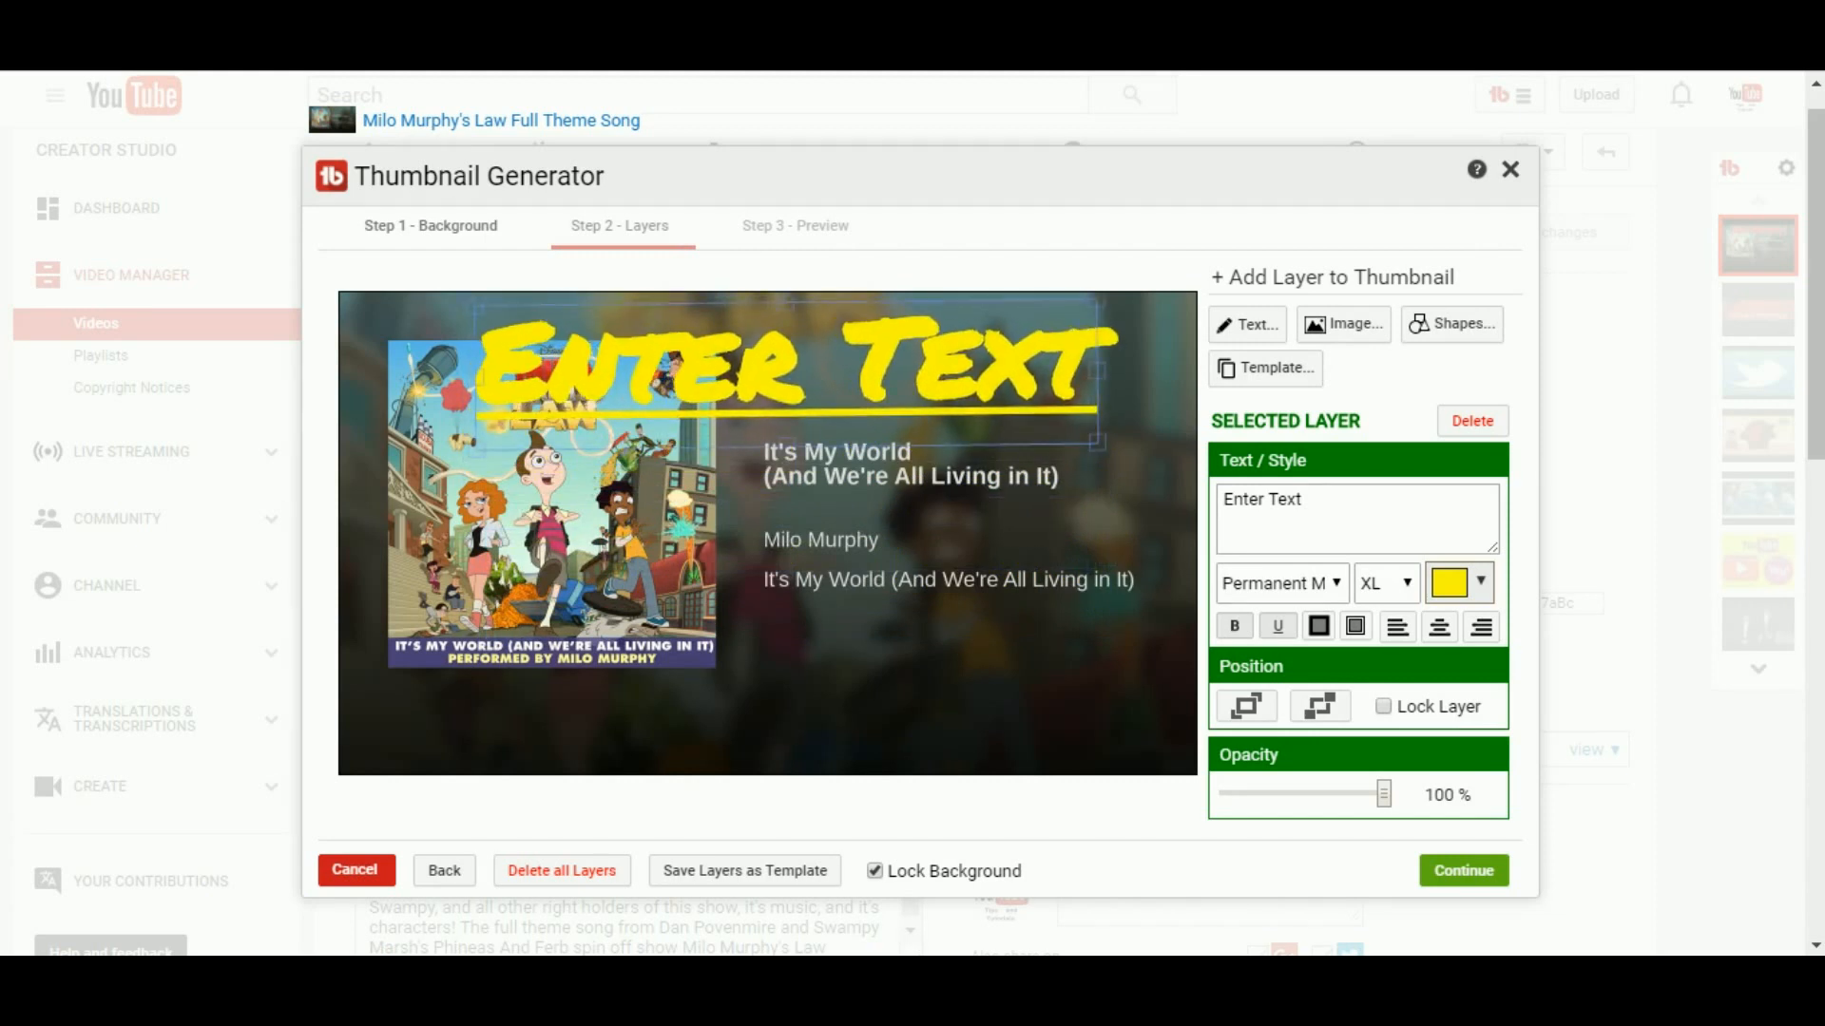
# Step: Outline the yellow text in black and nudge it slightly along the thumbnail's upper edge
pyautogui.click(1318, 626)
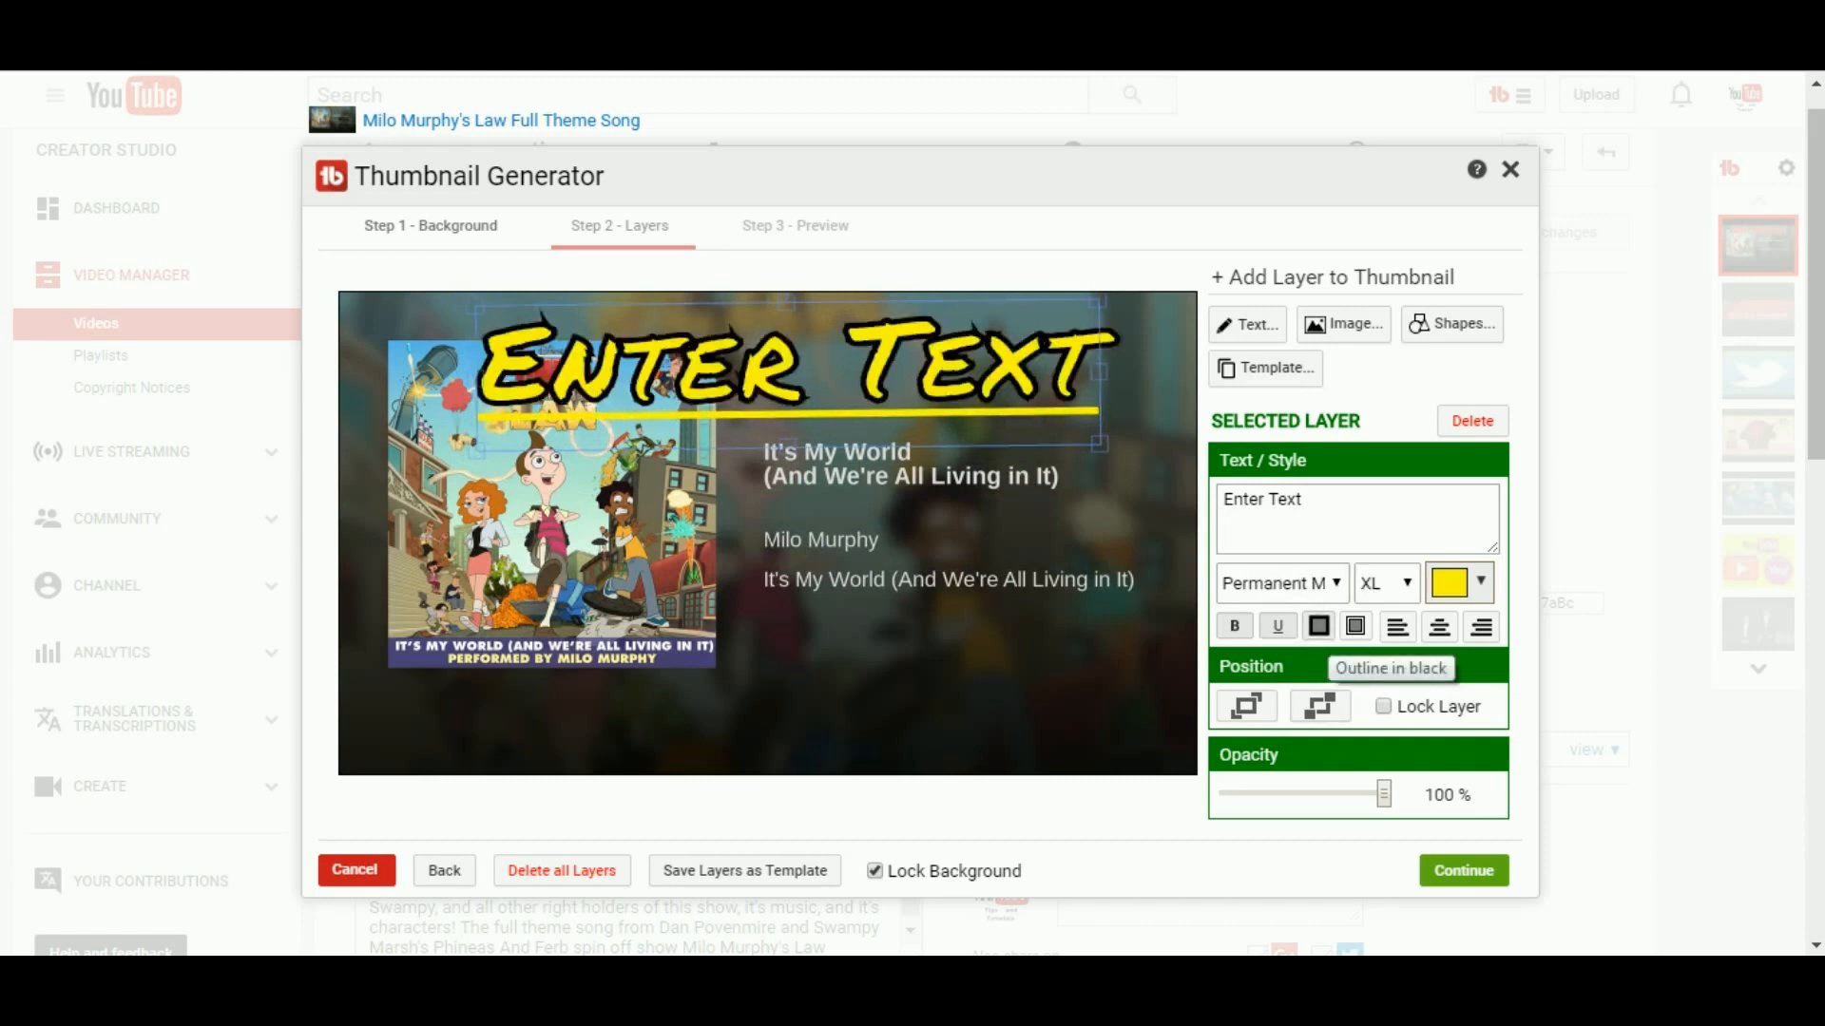
pyautogui.moveTo(913, 371); pyautogui.dragTo(908, 370)
pyautogui.moveTo(654, 379)
pyautogui.mouseDown()
pyautogui.moveTo(682, 373)
pyautogui.moveTo(566, 402)
pyautogui.moveTo(663, 373)
pyautogui.mouseUp()
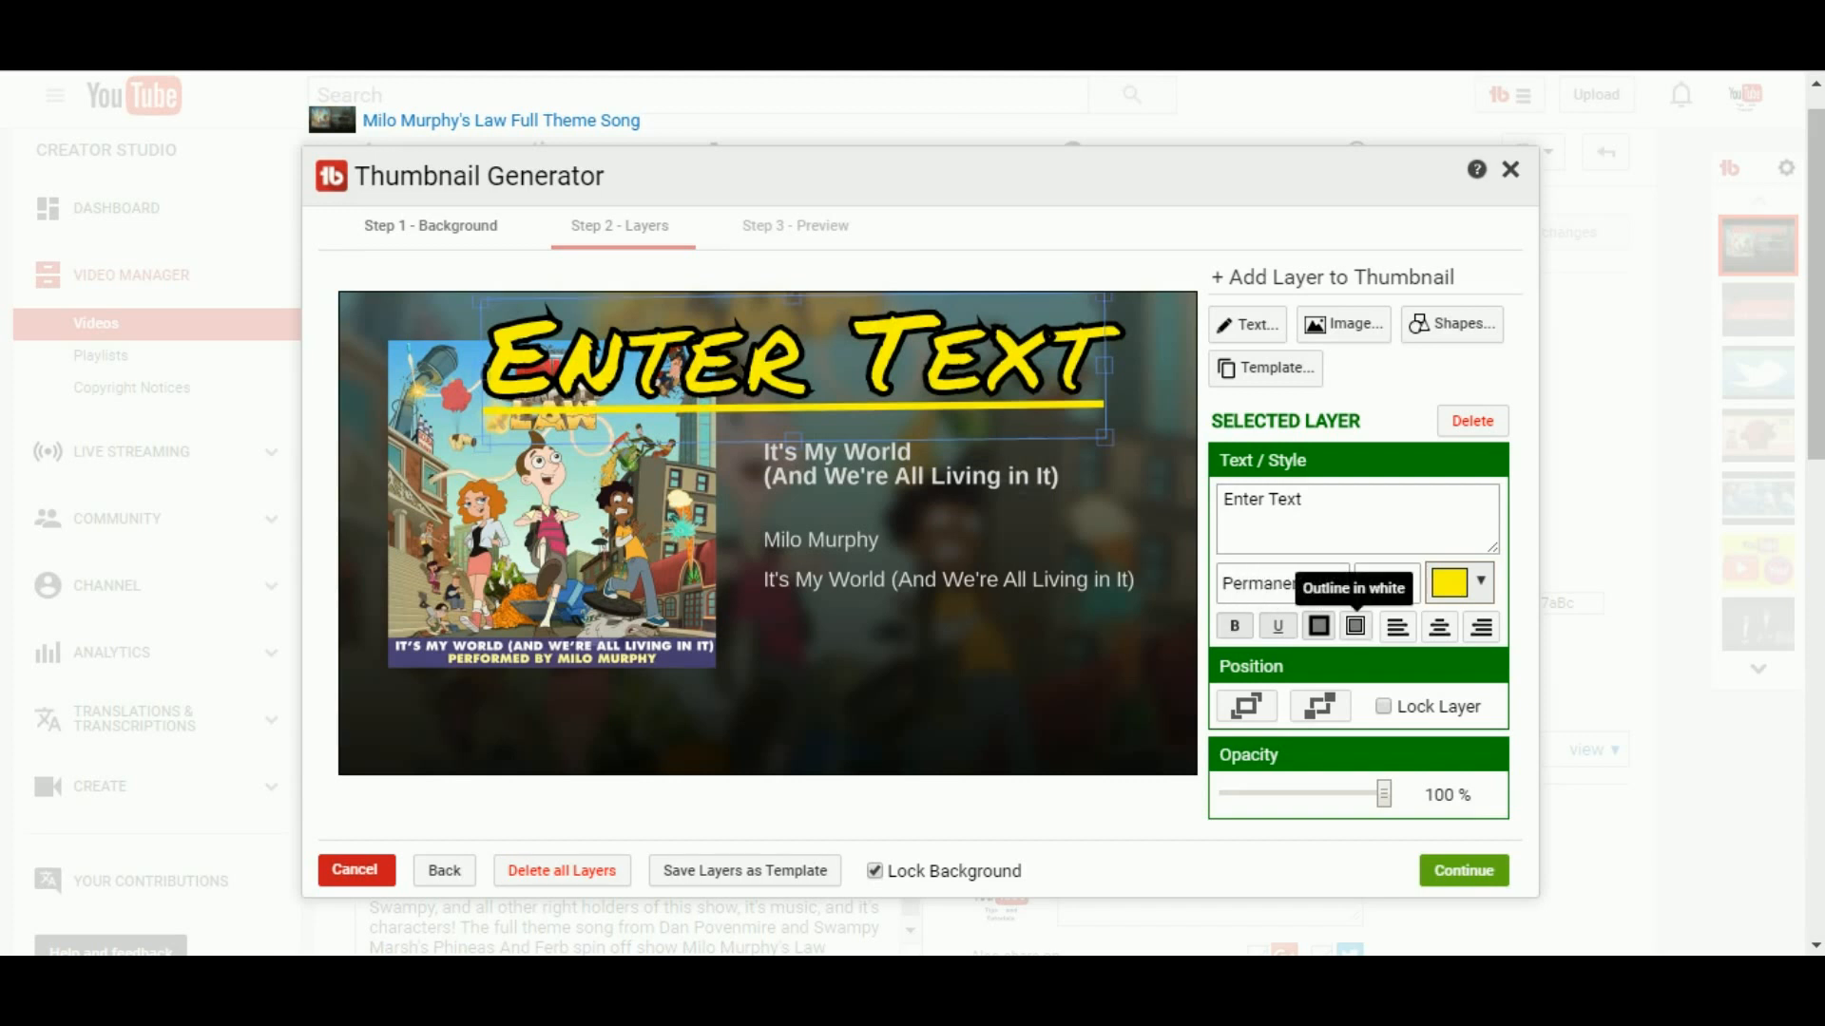
# Step: Try a white outline on the yellow text, then switch it back to a black outline
pyautogui.click(1356, 627)
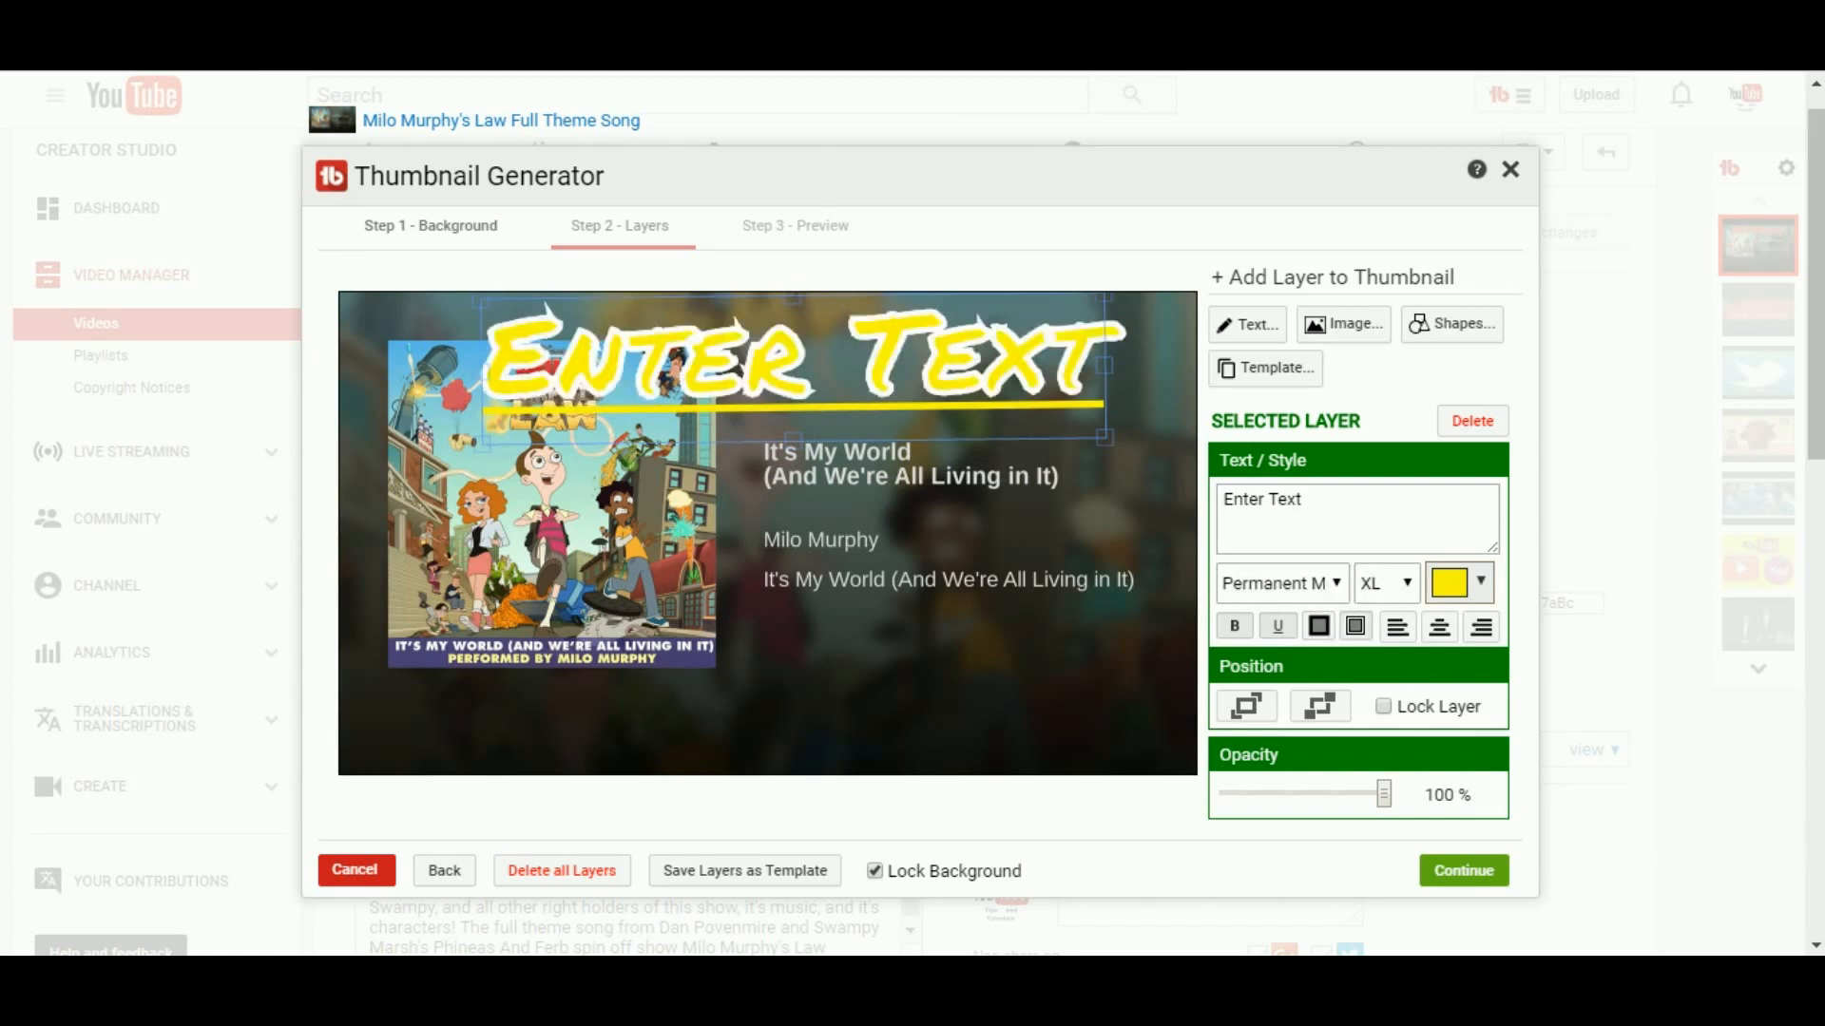
pyautogui.moveTo(794, 365)
pyautogui.mouseDown()
pyautogui.moveTo(757, 383)
pyautogui.moveTo(774, 380)
pyautogui.mouseUp()
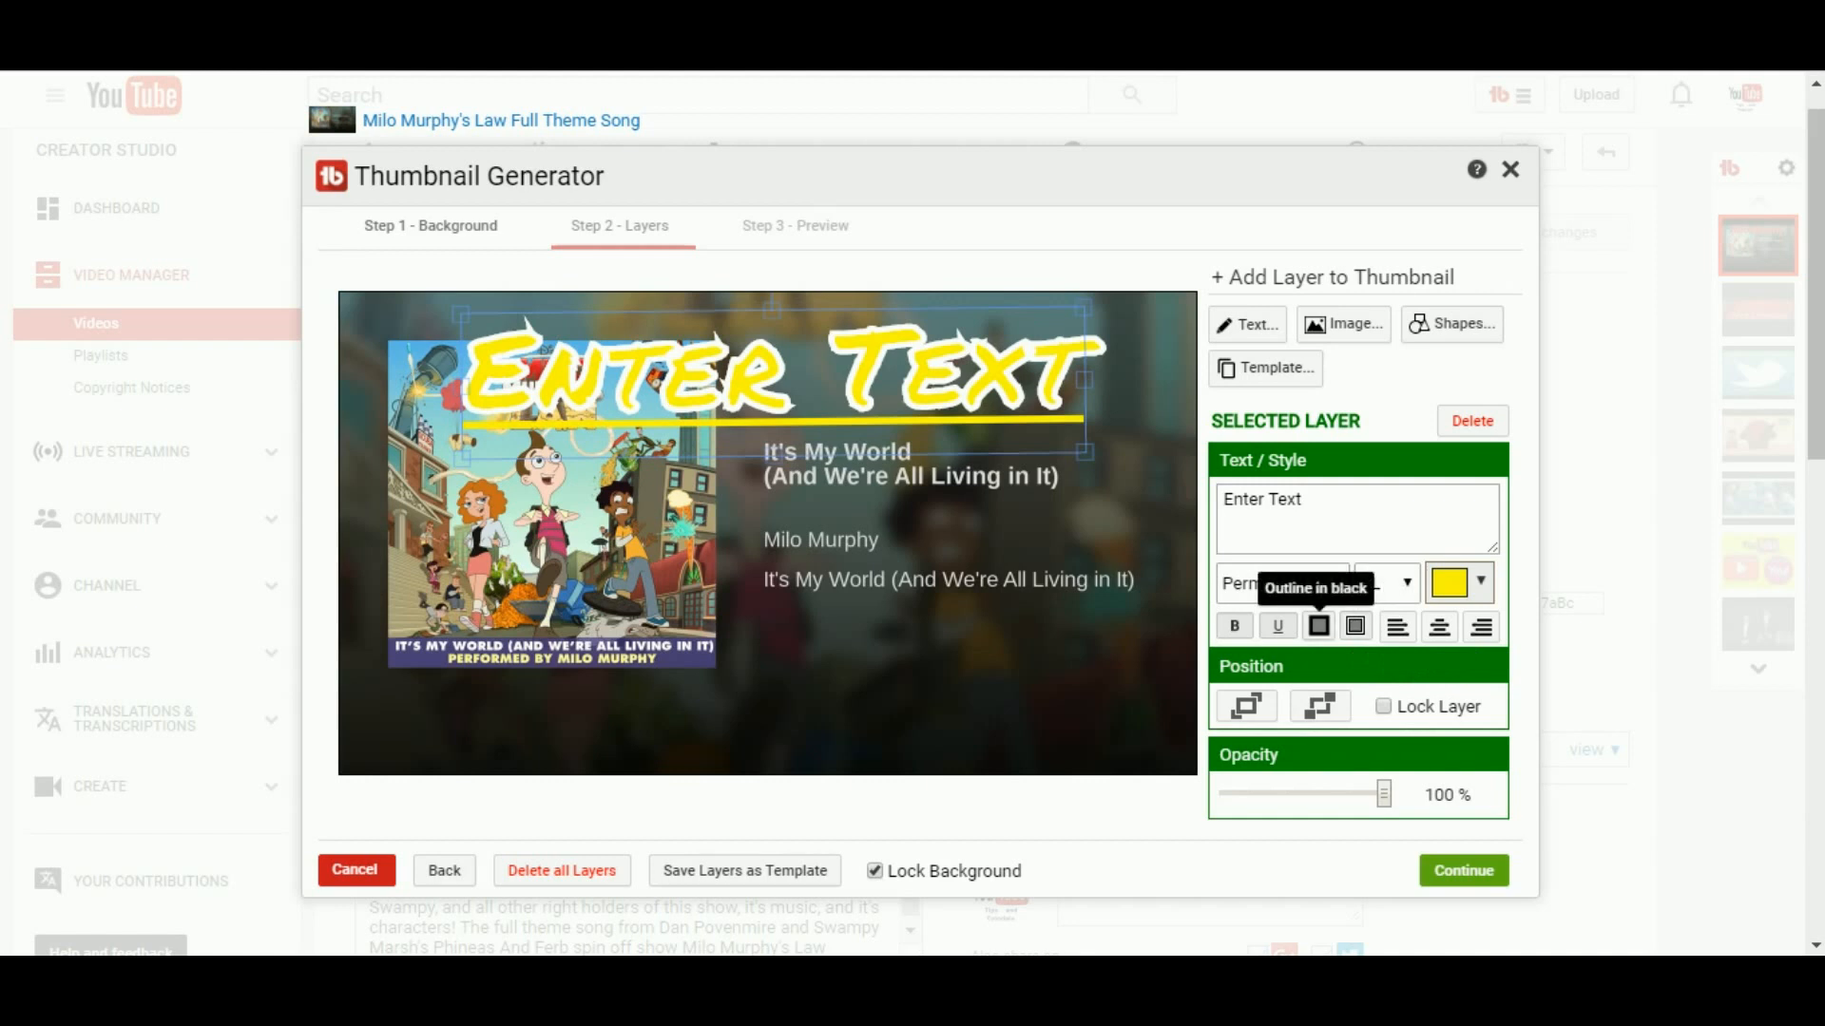
pyautogui.click(1318, 625)
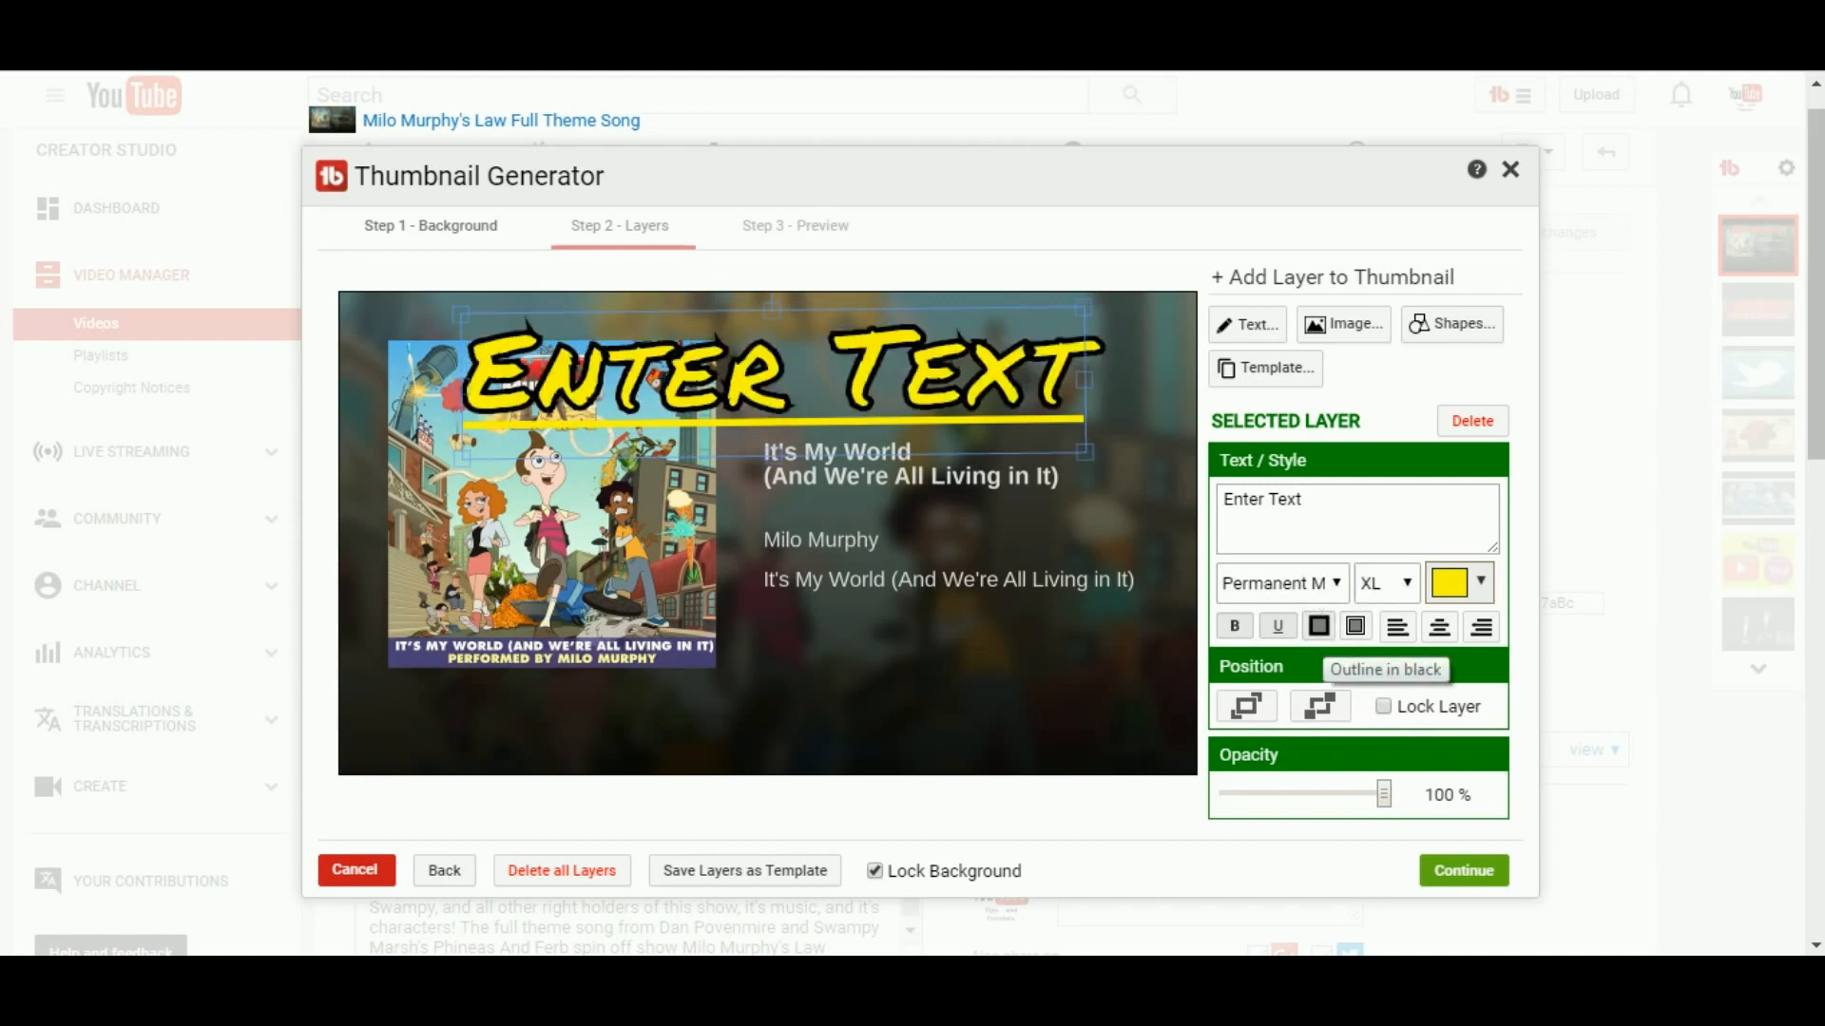
# Step: Replace the text layer's wording with "Milo Murphy"
pyautogui.tripleClick(1294, 499)
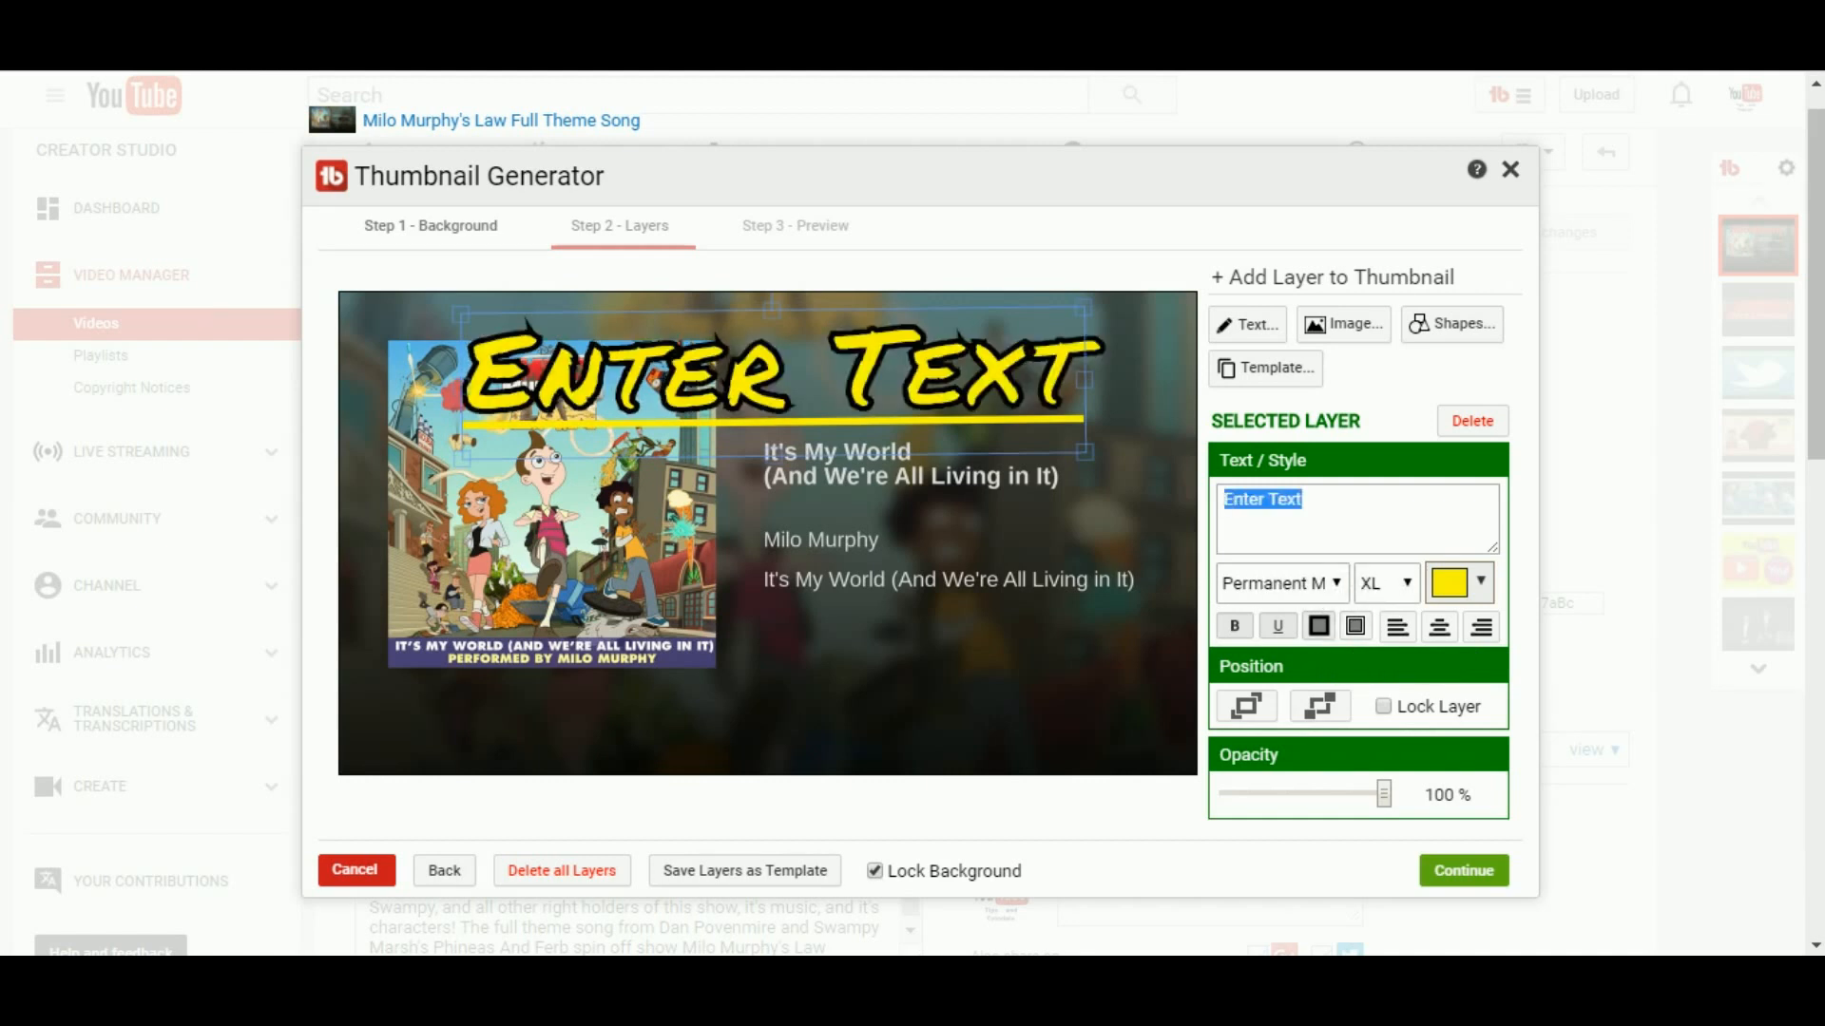
pyautogui.write('Milo')
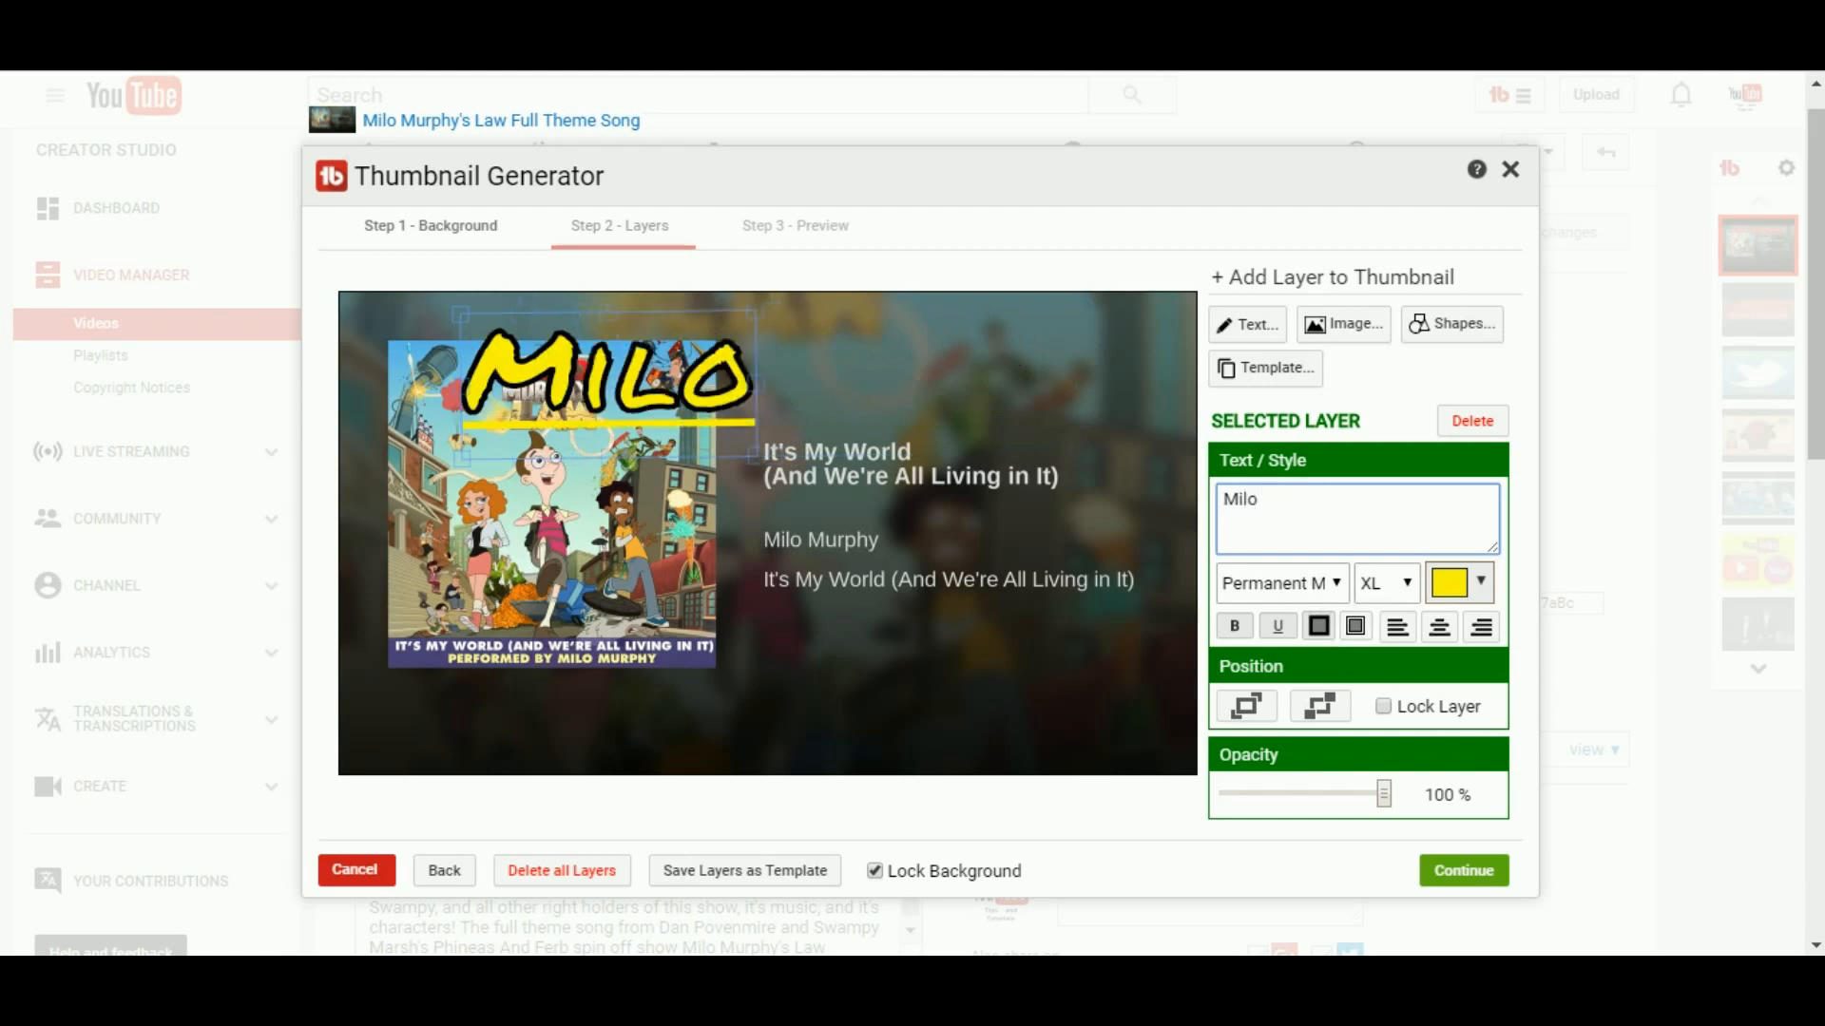
pyautogui.write(' Murphy')
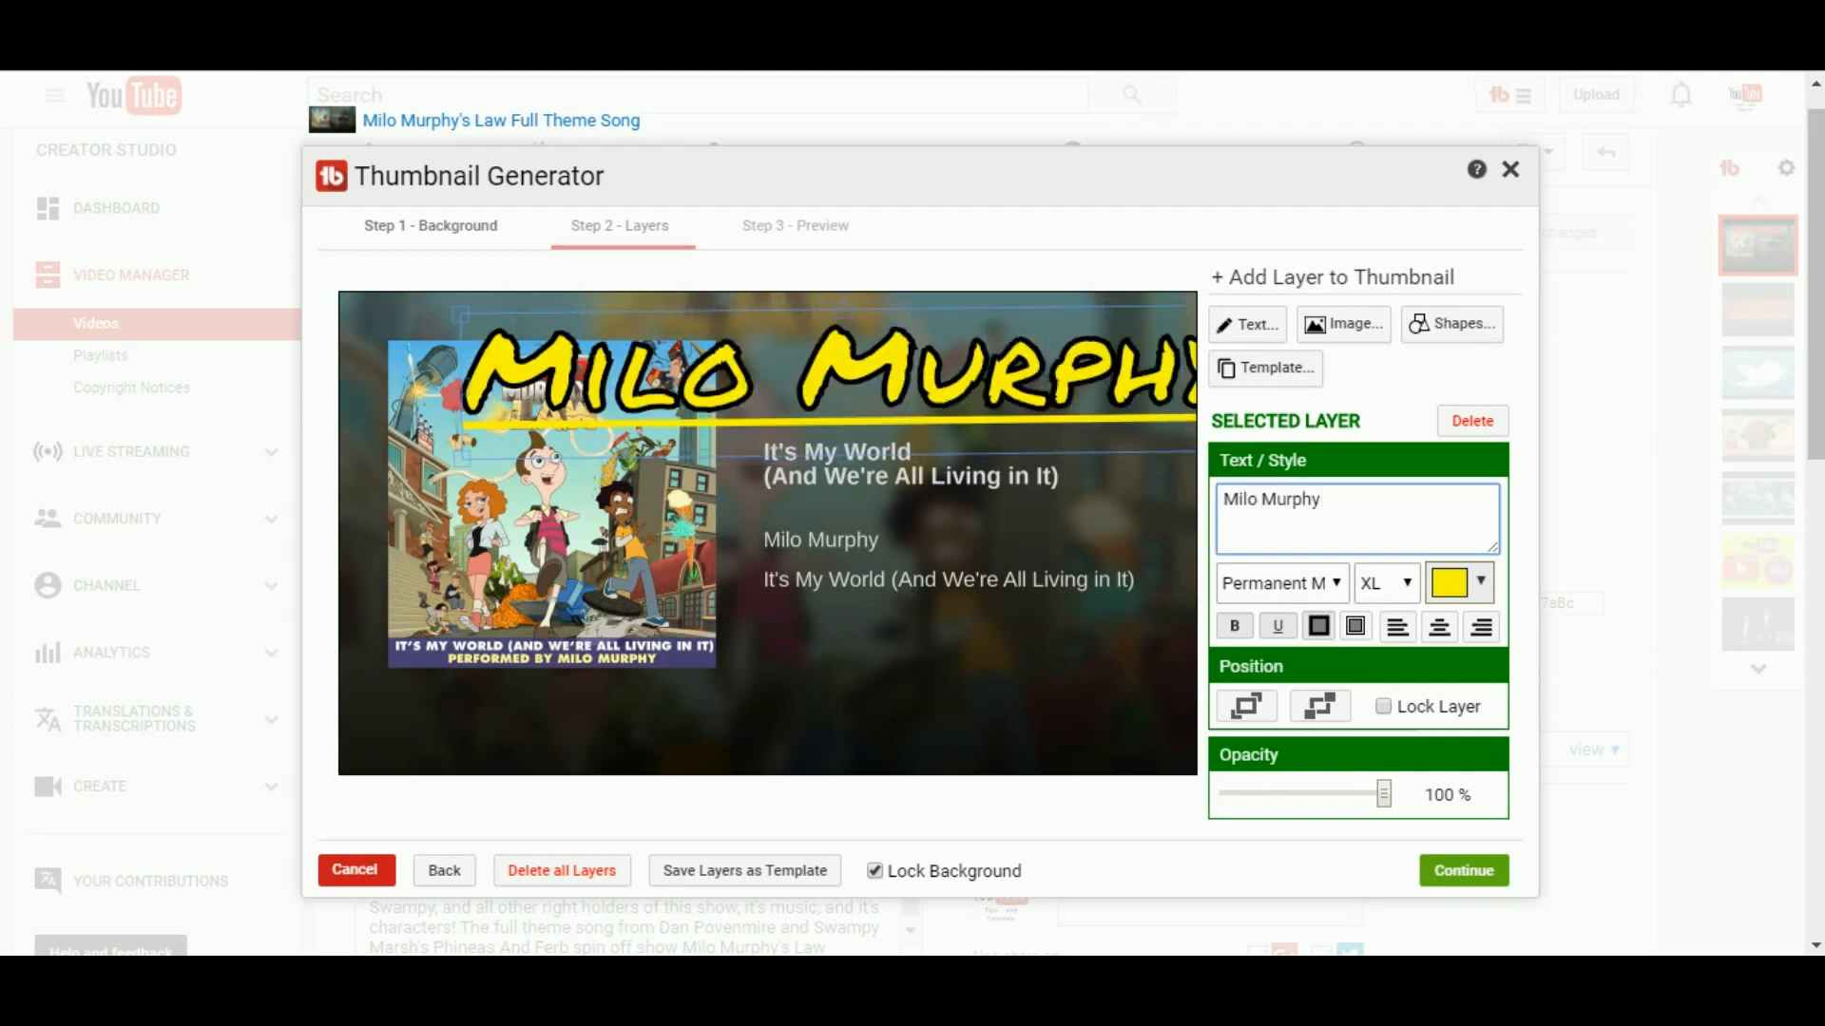
# Step: Move the "Milo Murphy" text lower across the album cover and song title, and level its rotation
pyautogui.moveTo(817, 380); pyautogui.dragTo(736, 441)
pyautogui.moveTo(763, 320); pyautogui.dragTo(766, 319)
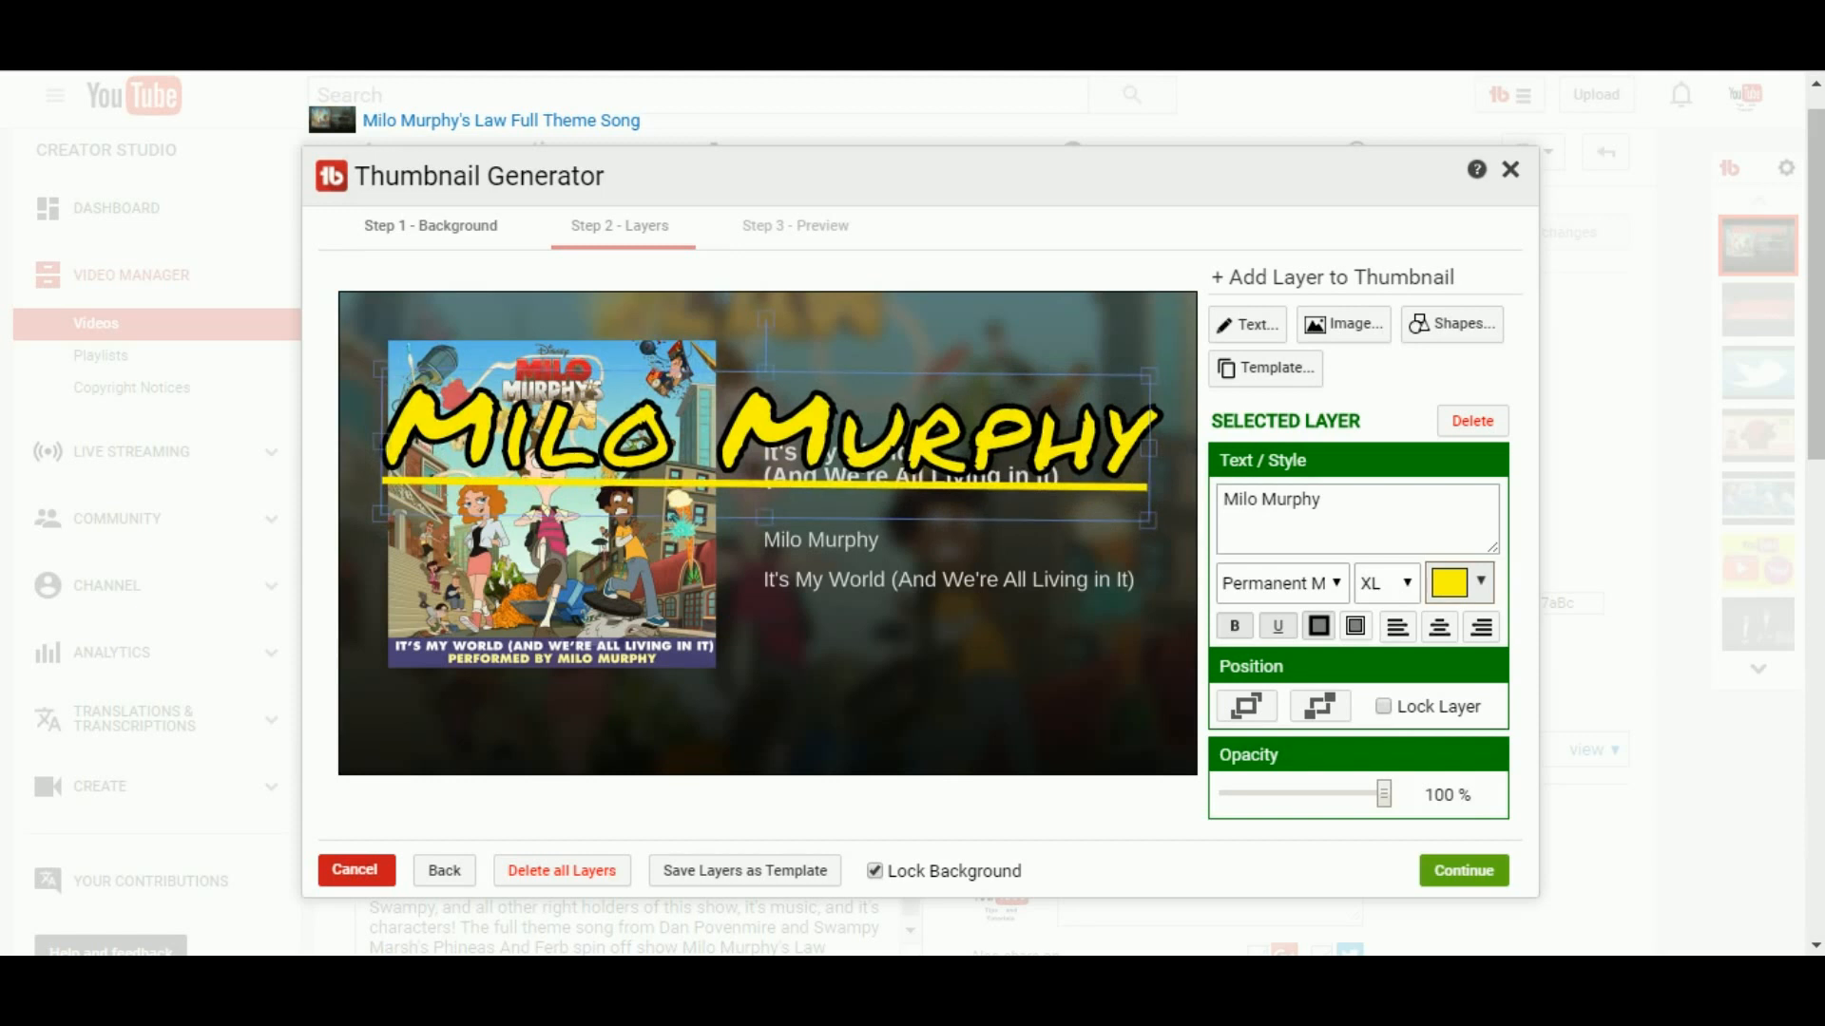
pyautogui.moveTo(766, 320); pyautogui.dragTo(764, 318)
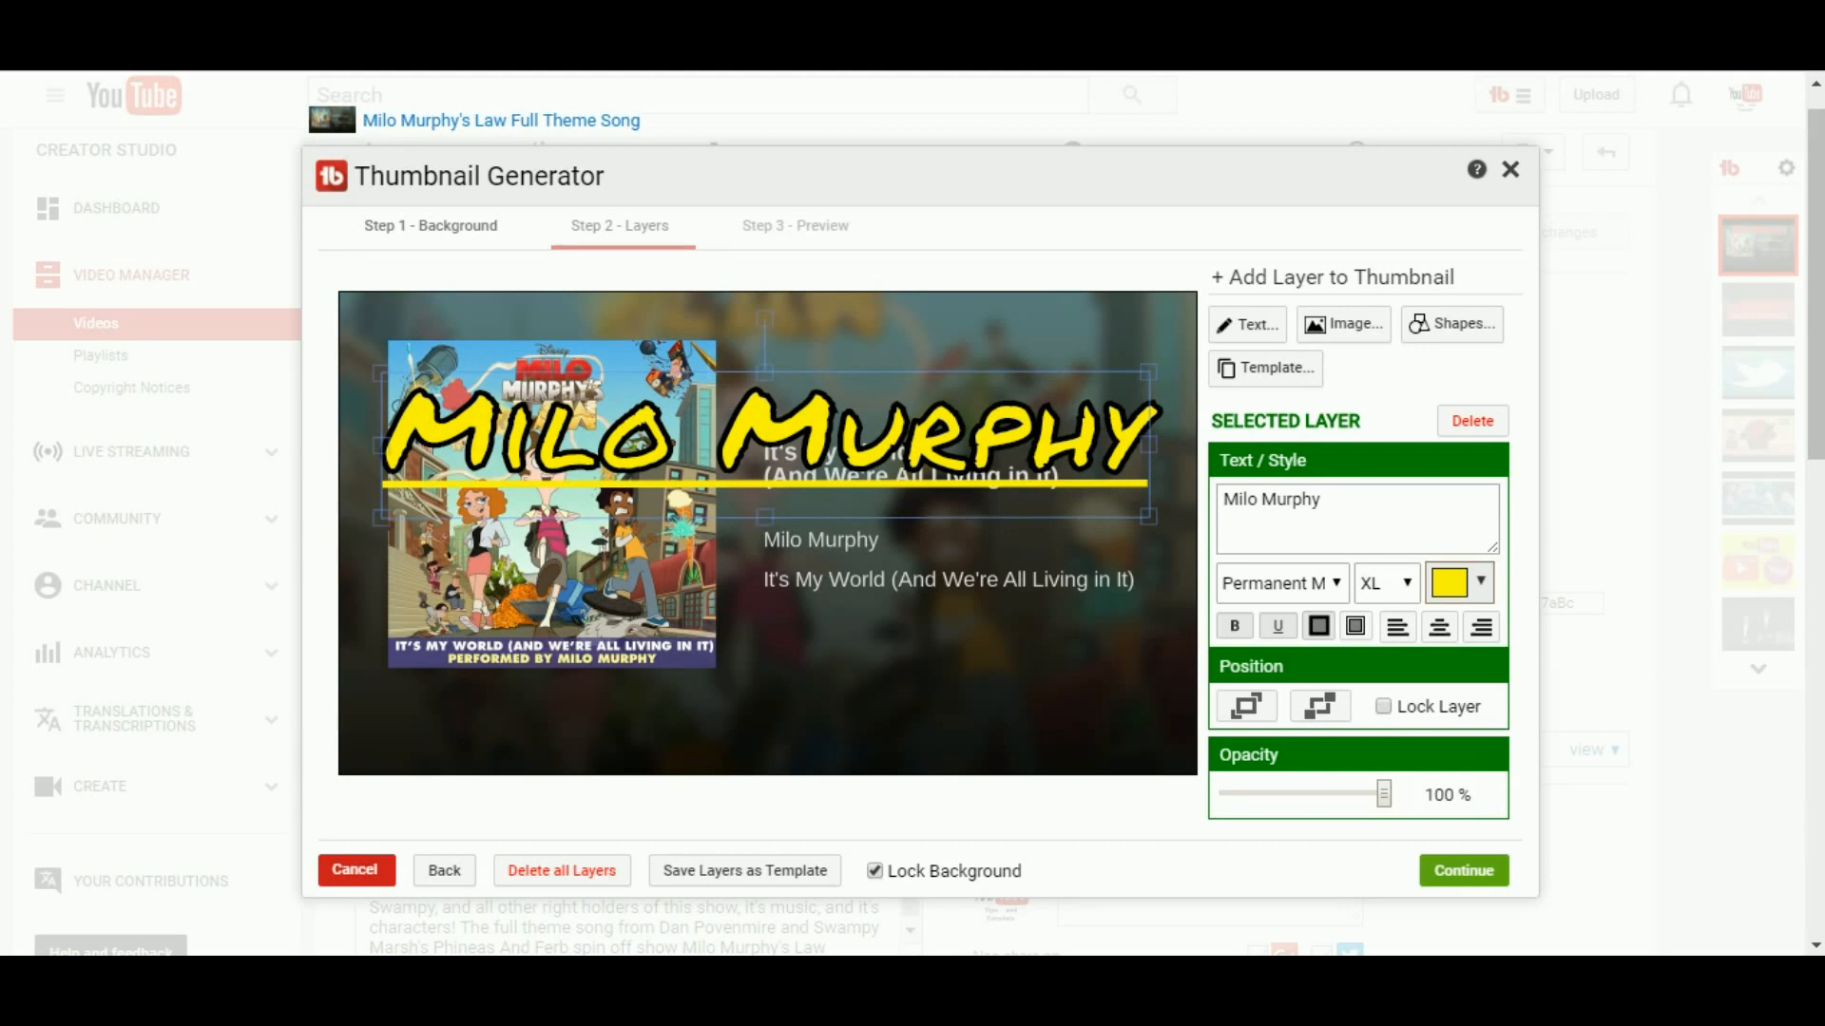
# Step: Remove the underline from the "Milo Murphy" text, and reposition it slightly smaller along the thumbnail's upper edge
pyautogui.click(1277, 626)
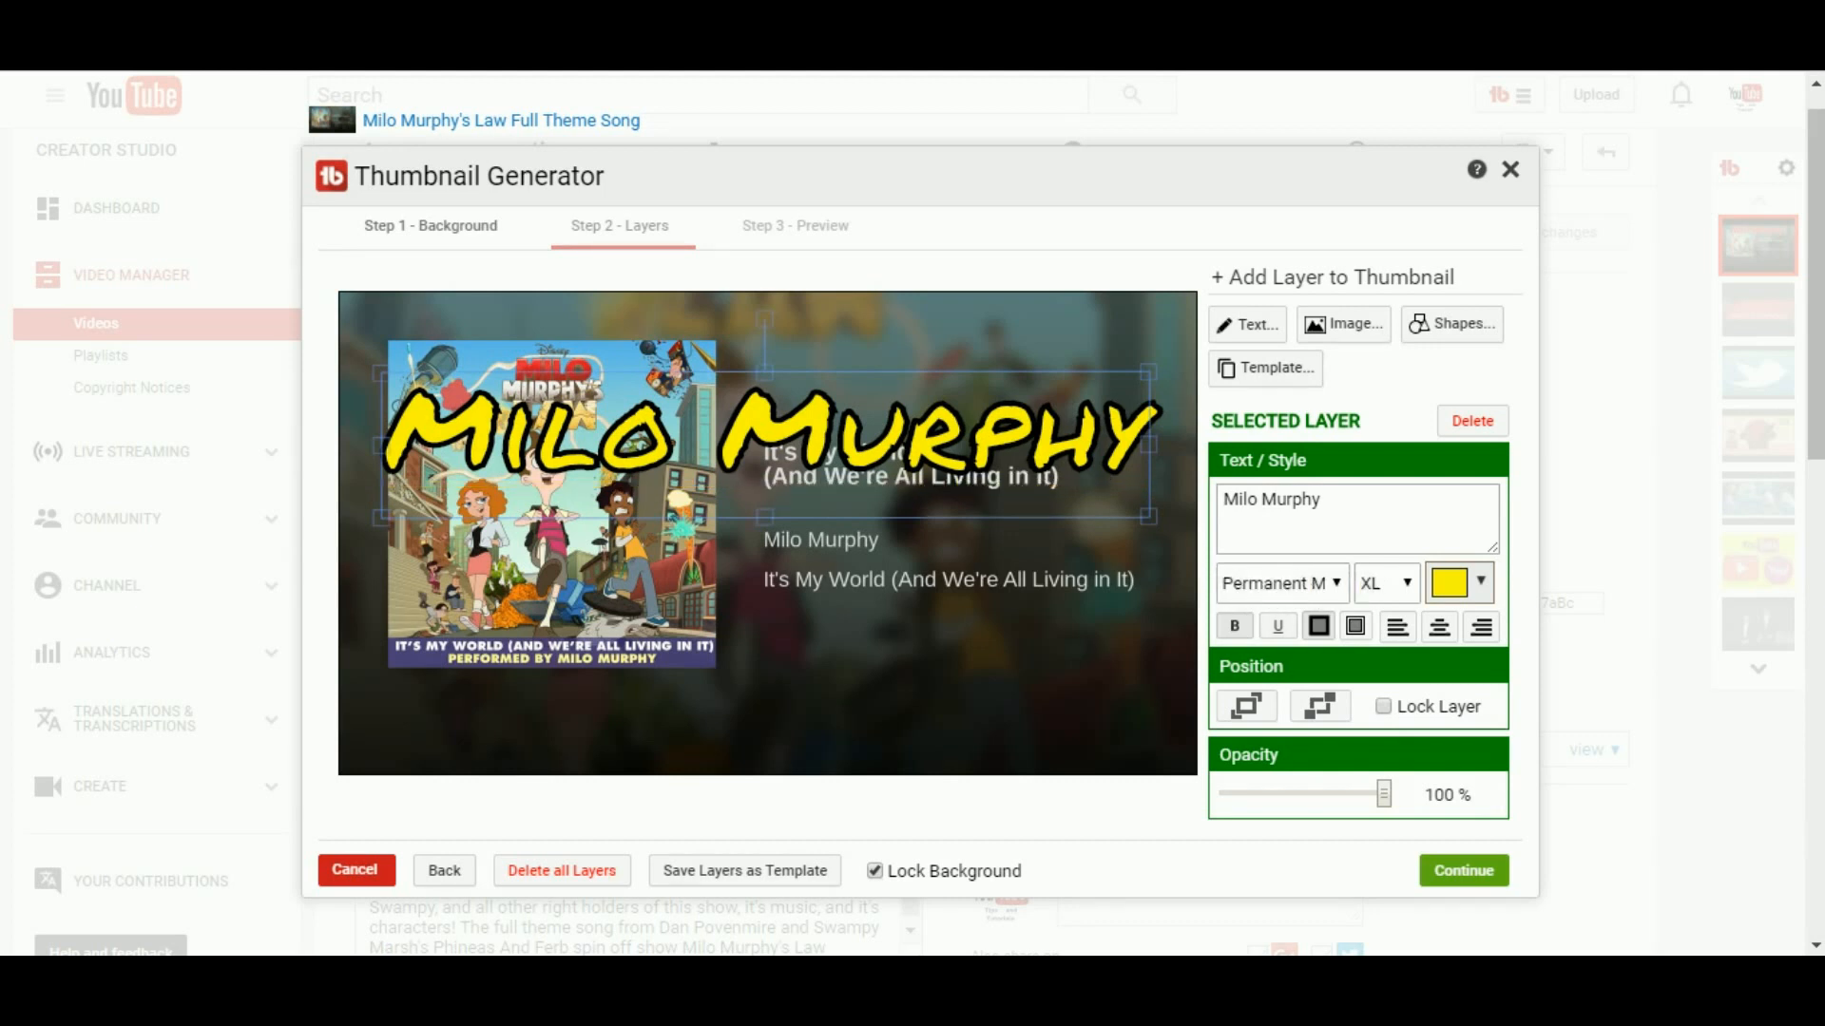
pyautogui.moveTo(765, 437); pyautogui.dragTo(765, 357)
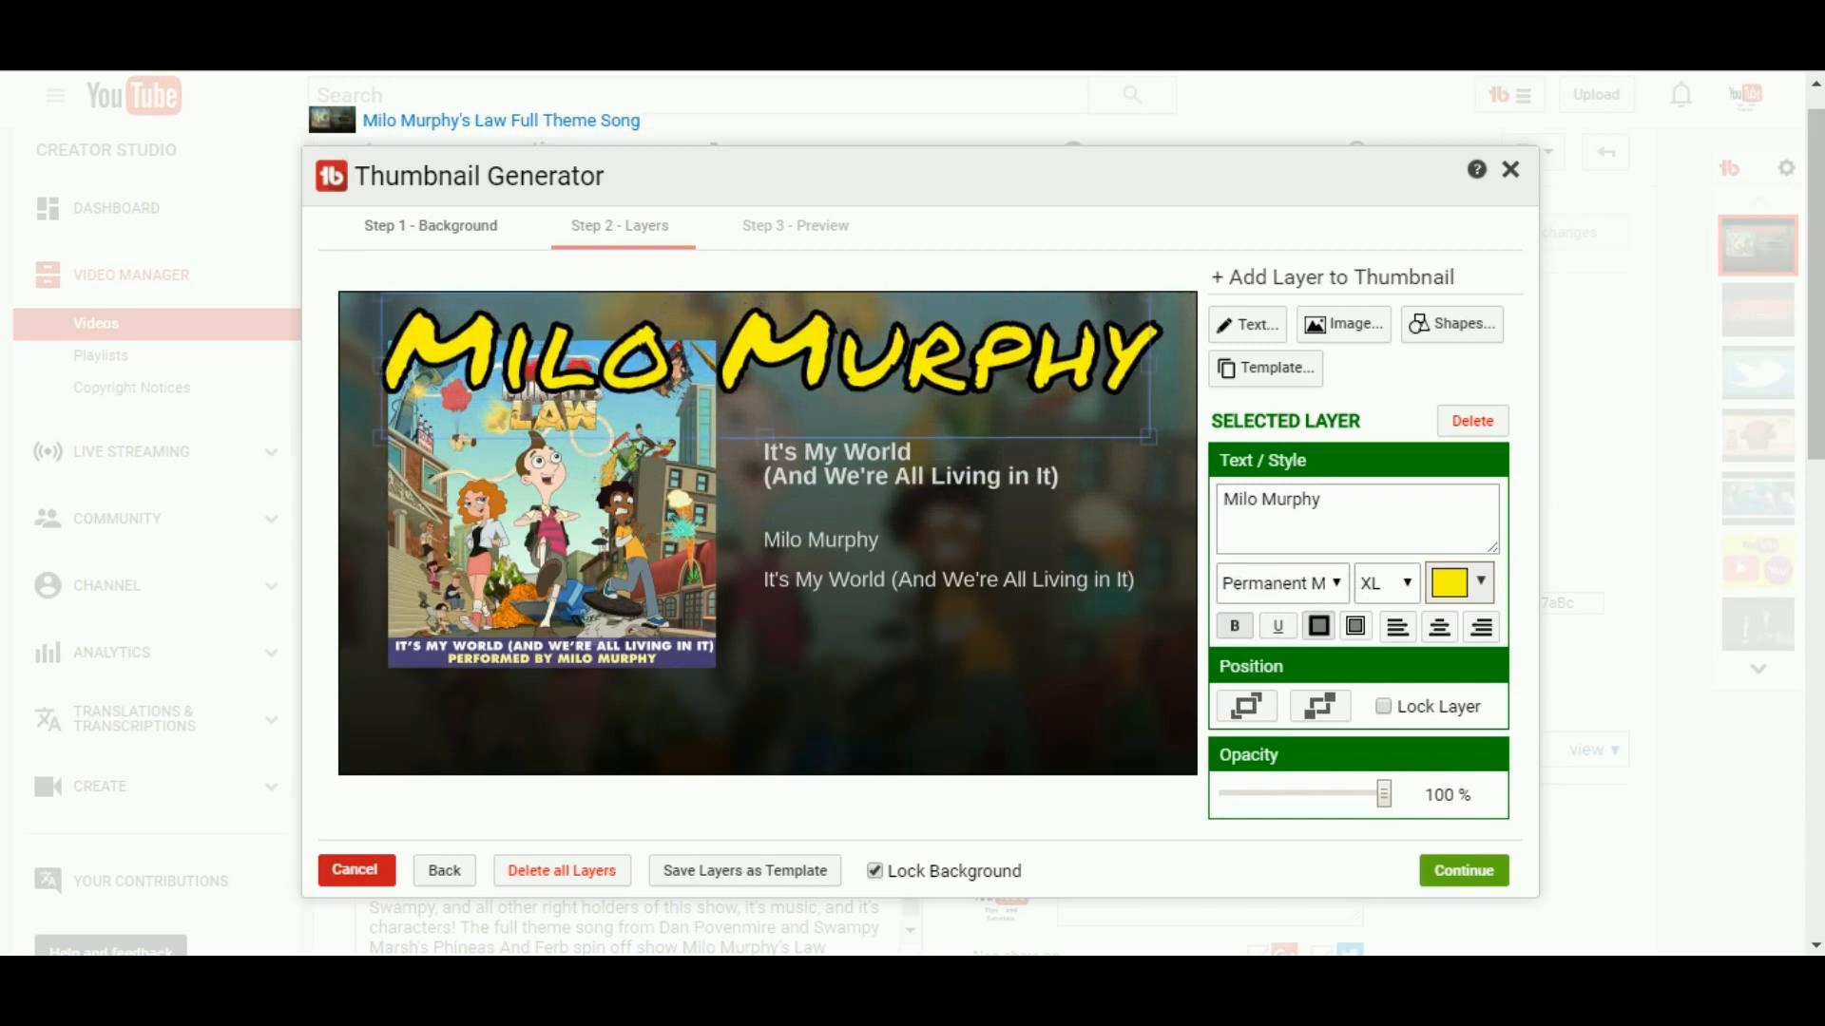
pyautogui.moveTo(1148, 437); pyautogui.dragTo(1005, 437)
pyautogui.moveTo(696, 365); pyautogui.dragTo(741, 369)
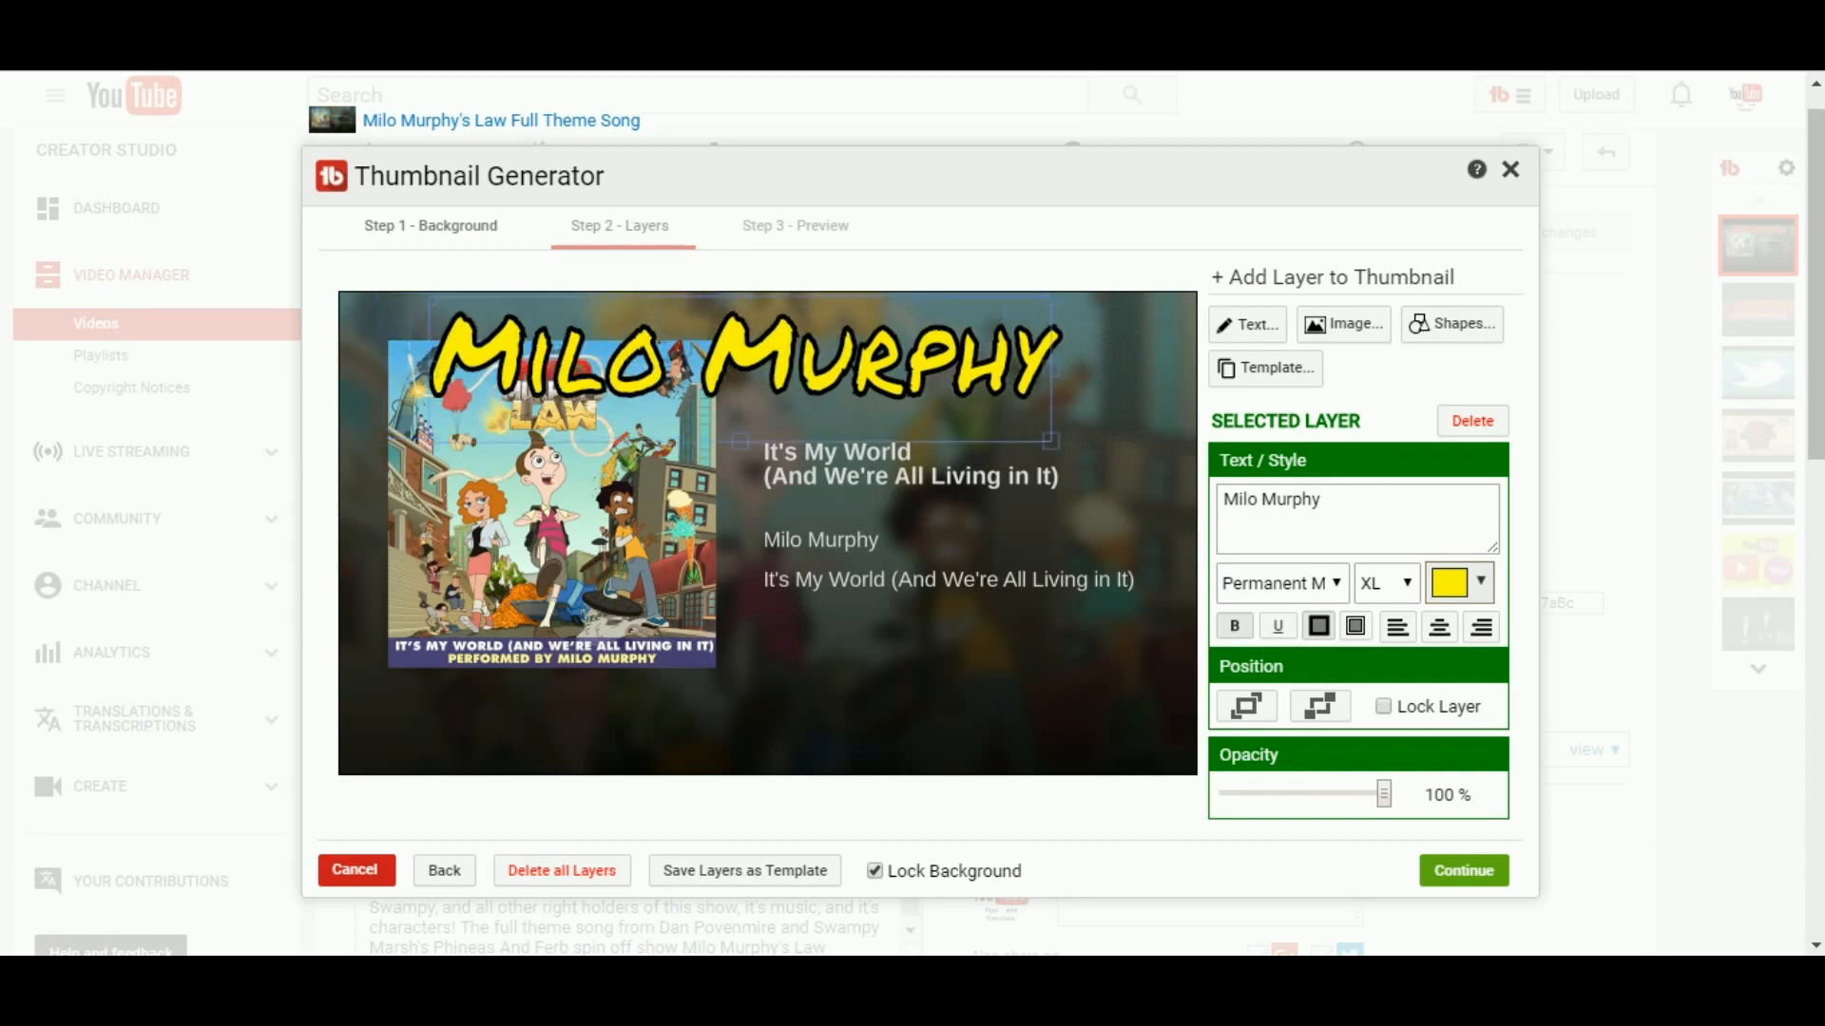
# Step: Try the XS, S, M and L sizes on the "Milo Murphy" text, then return it to XL
pyautogui.click(1386, 582)
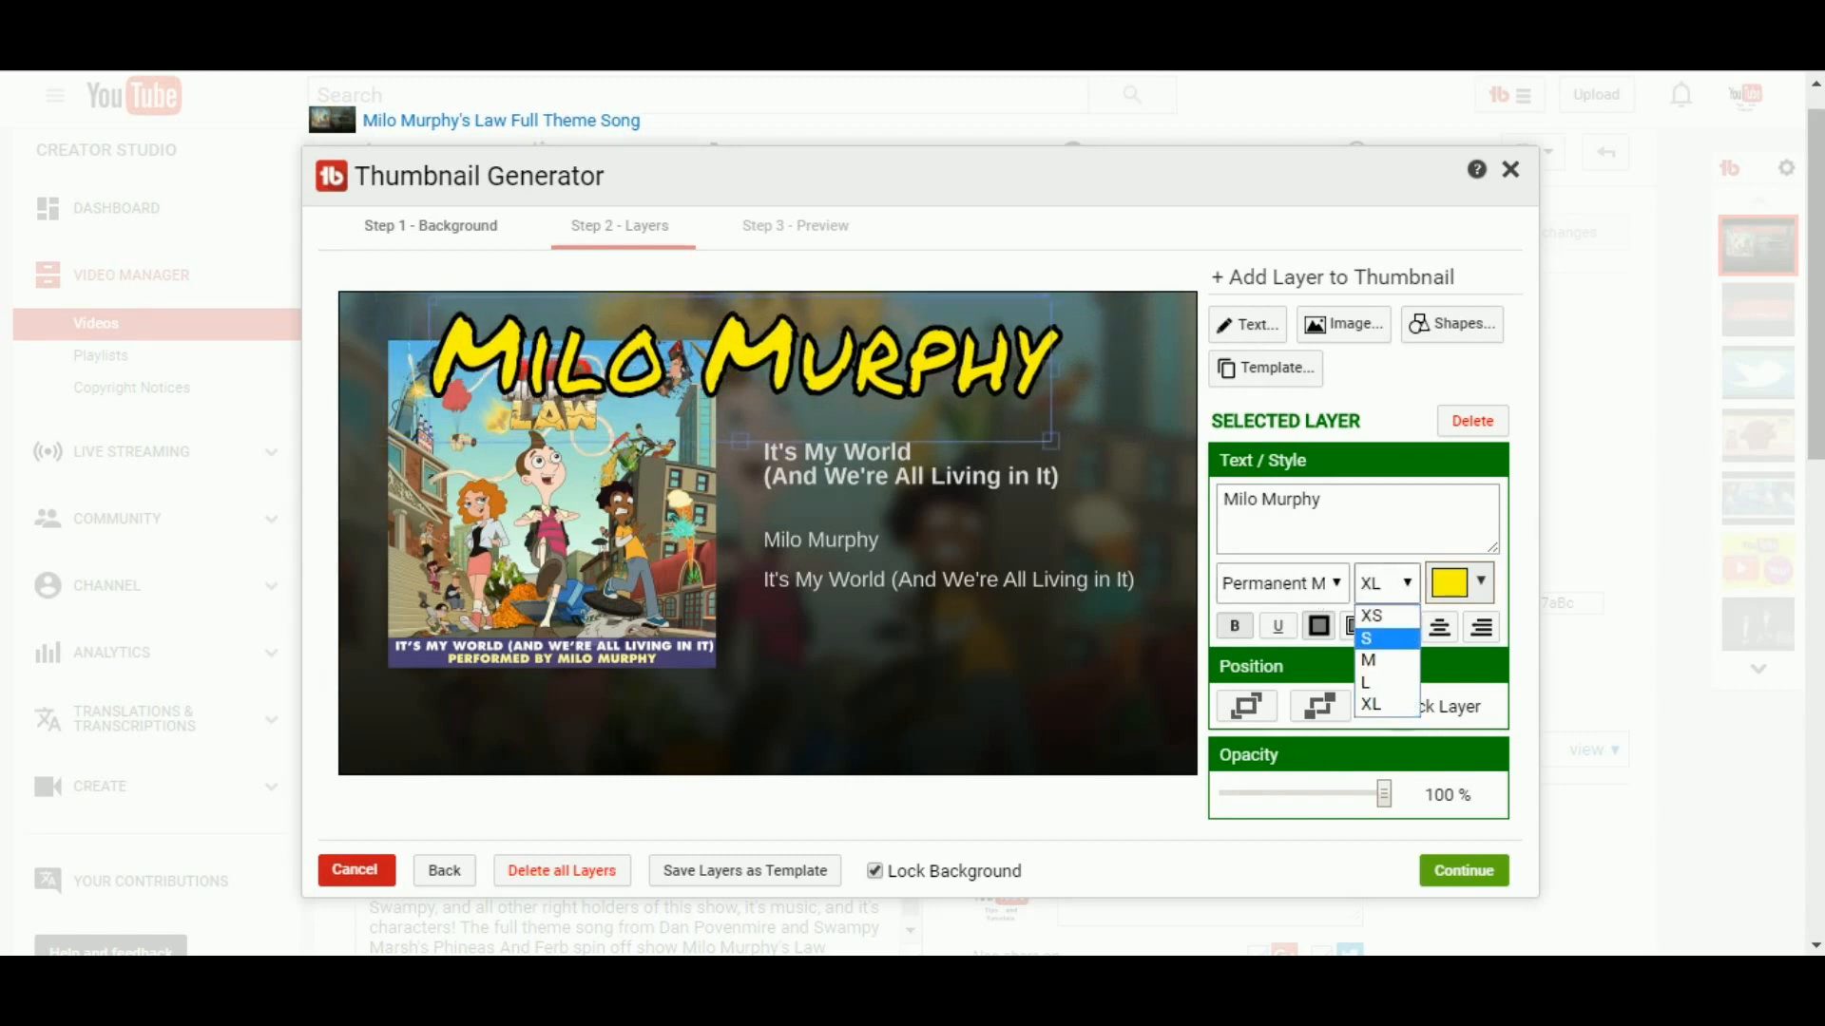
pyautogui.click(1386, 616)
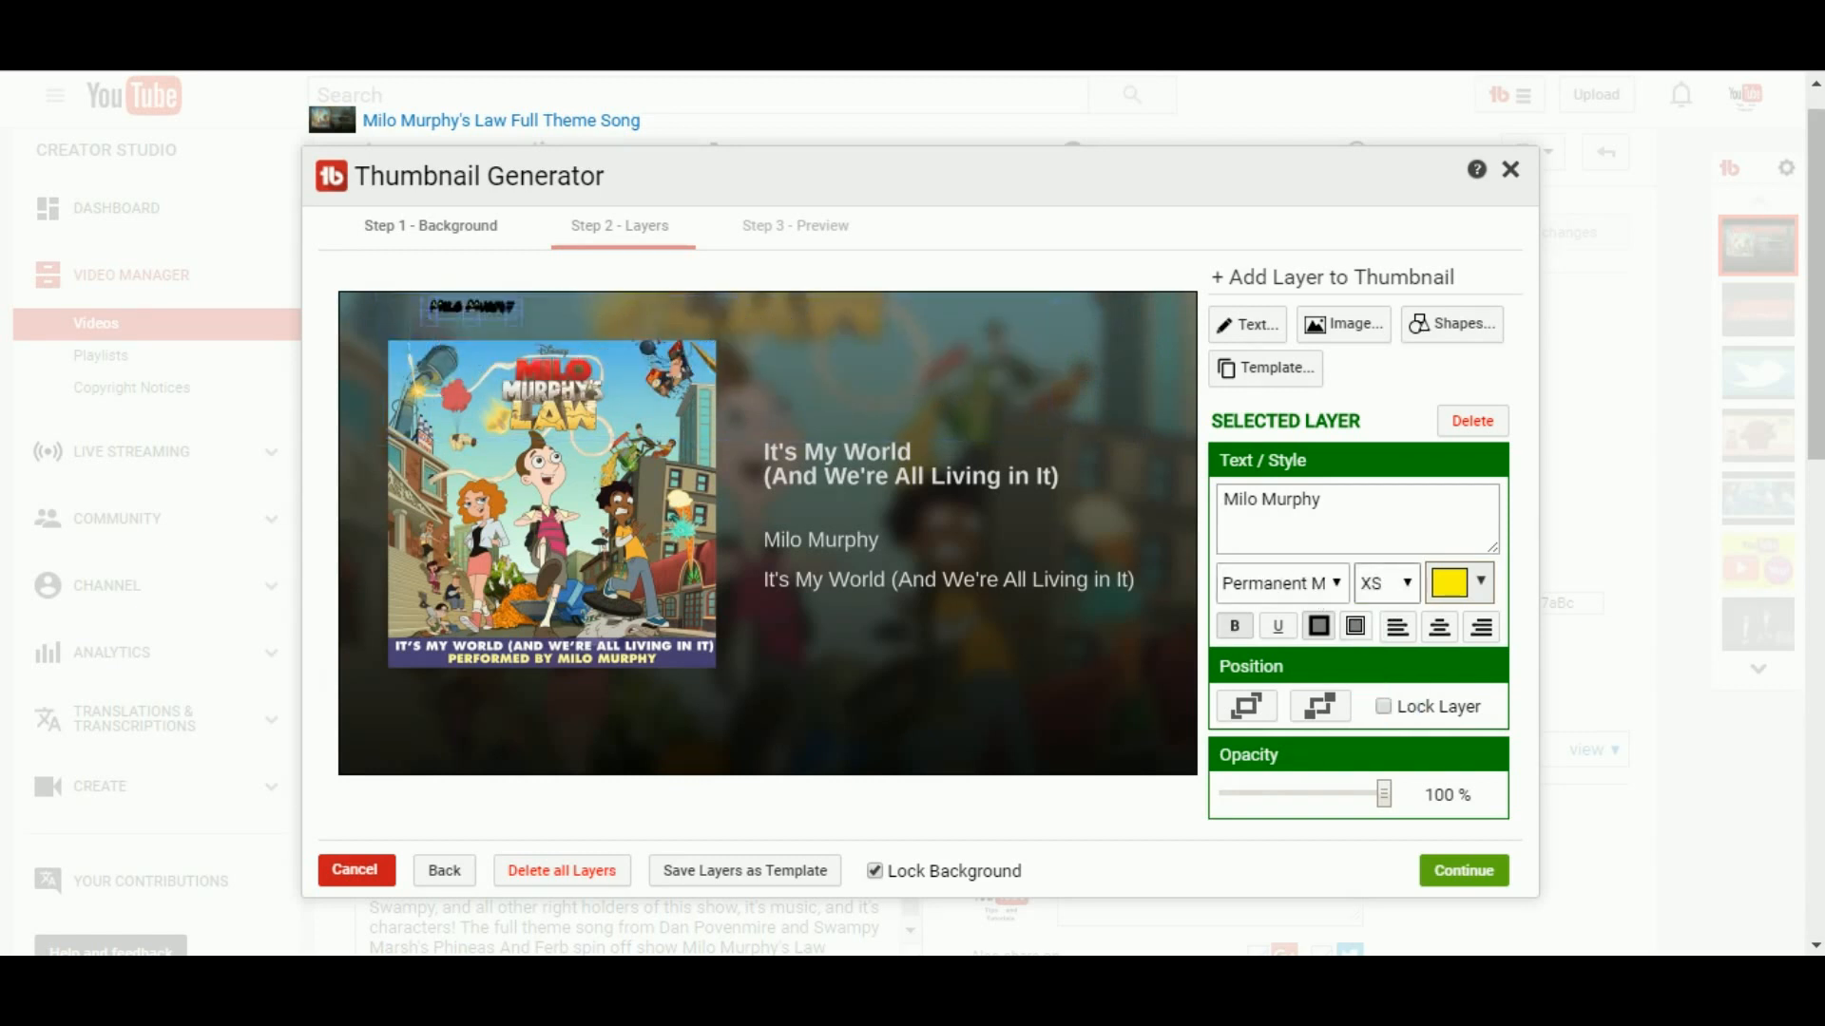
pyautogui.click(1386, 583)
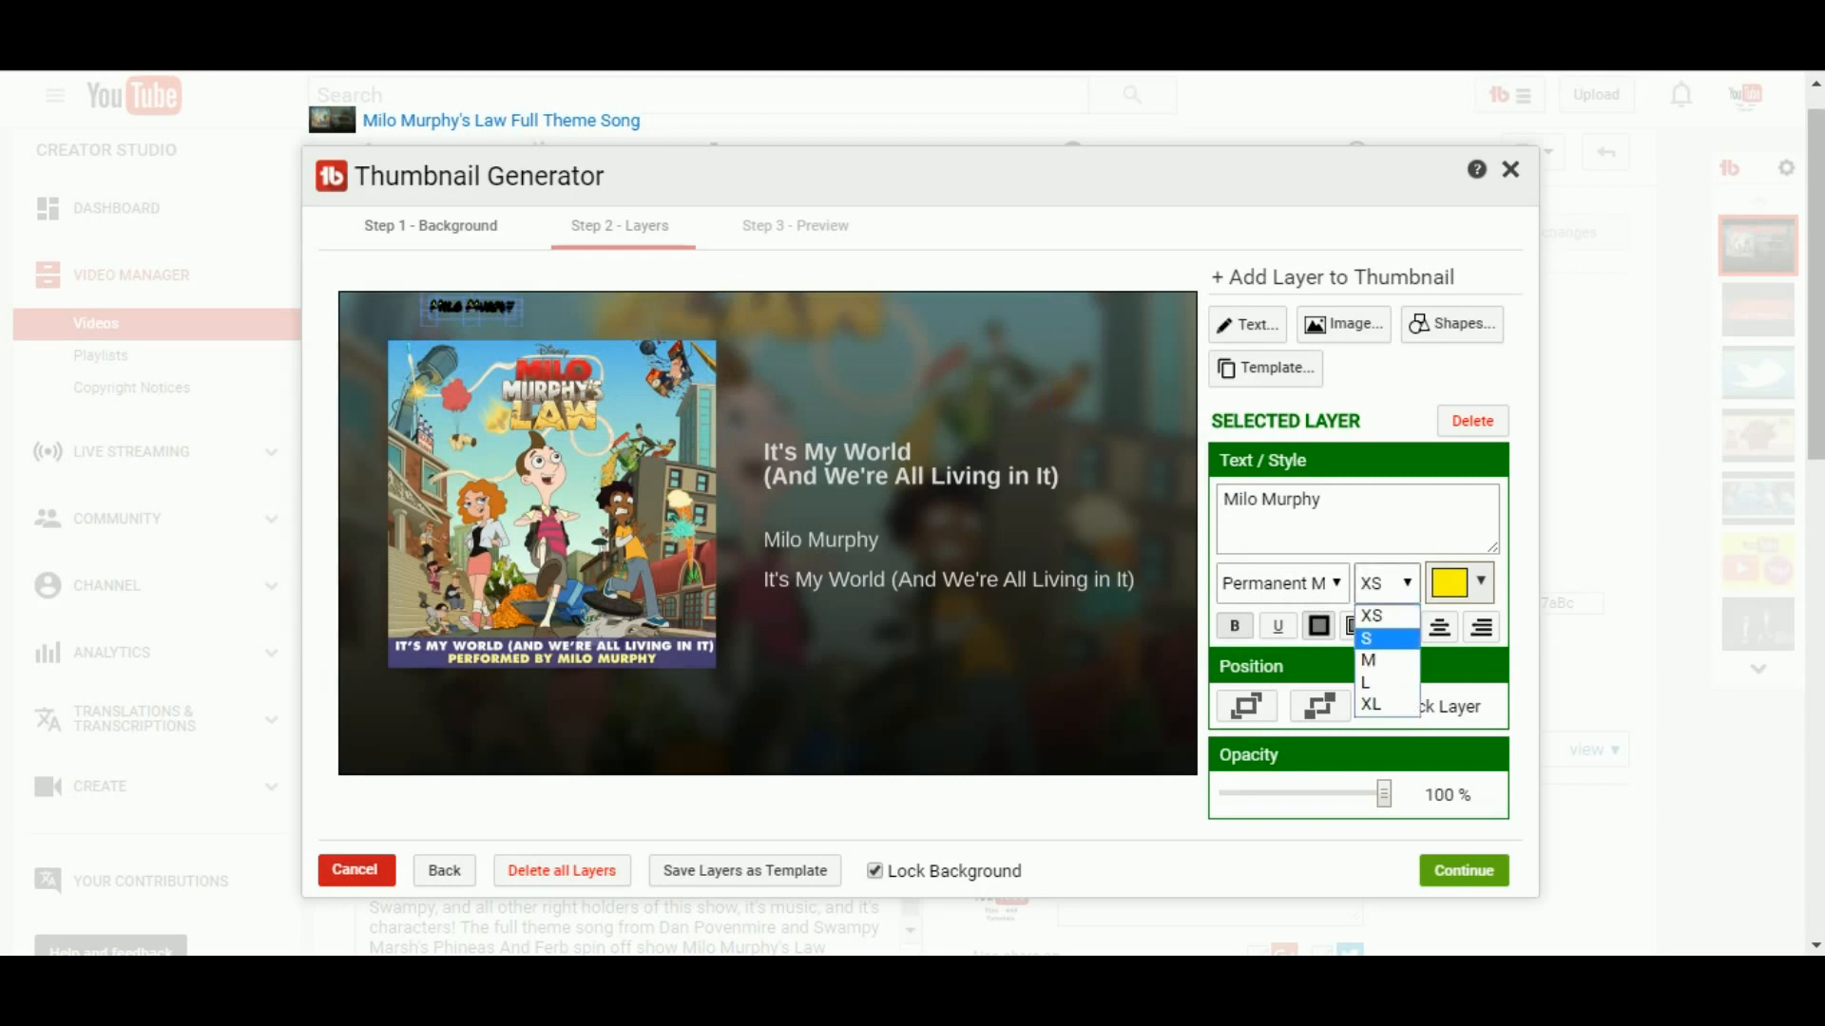
pyautogui.click(1386, 637)
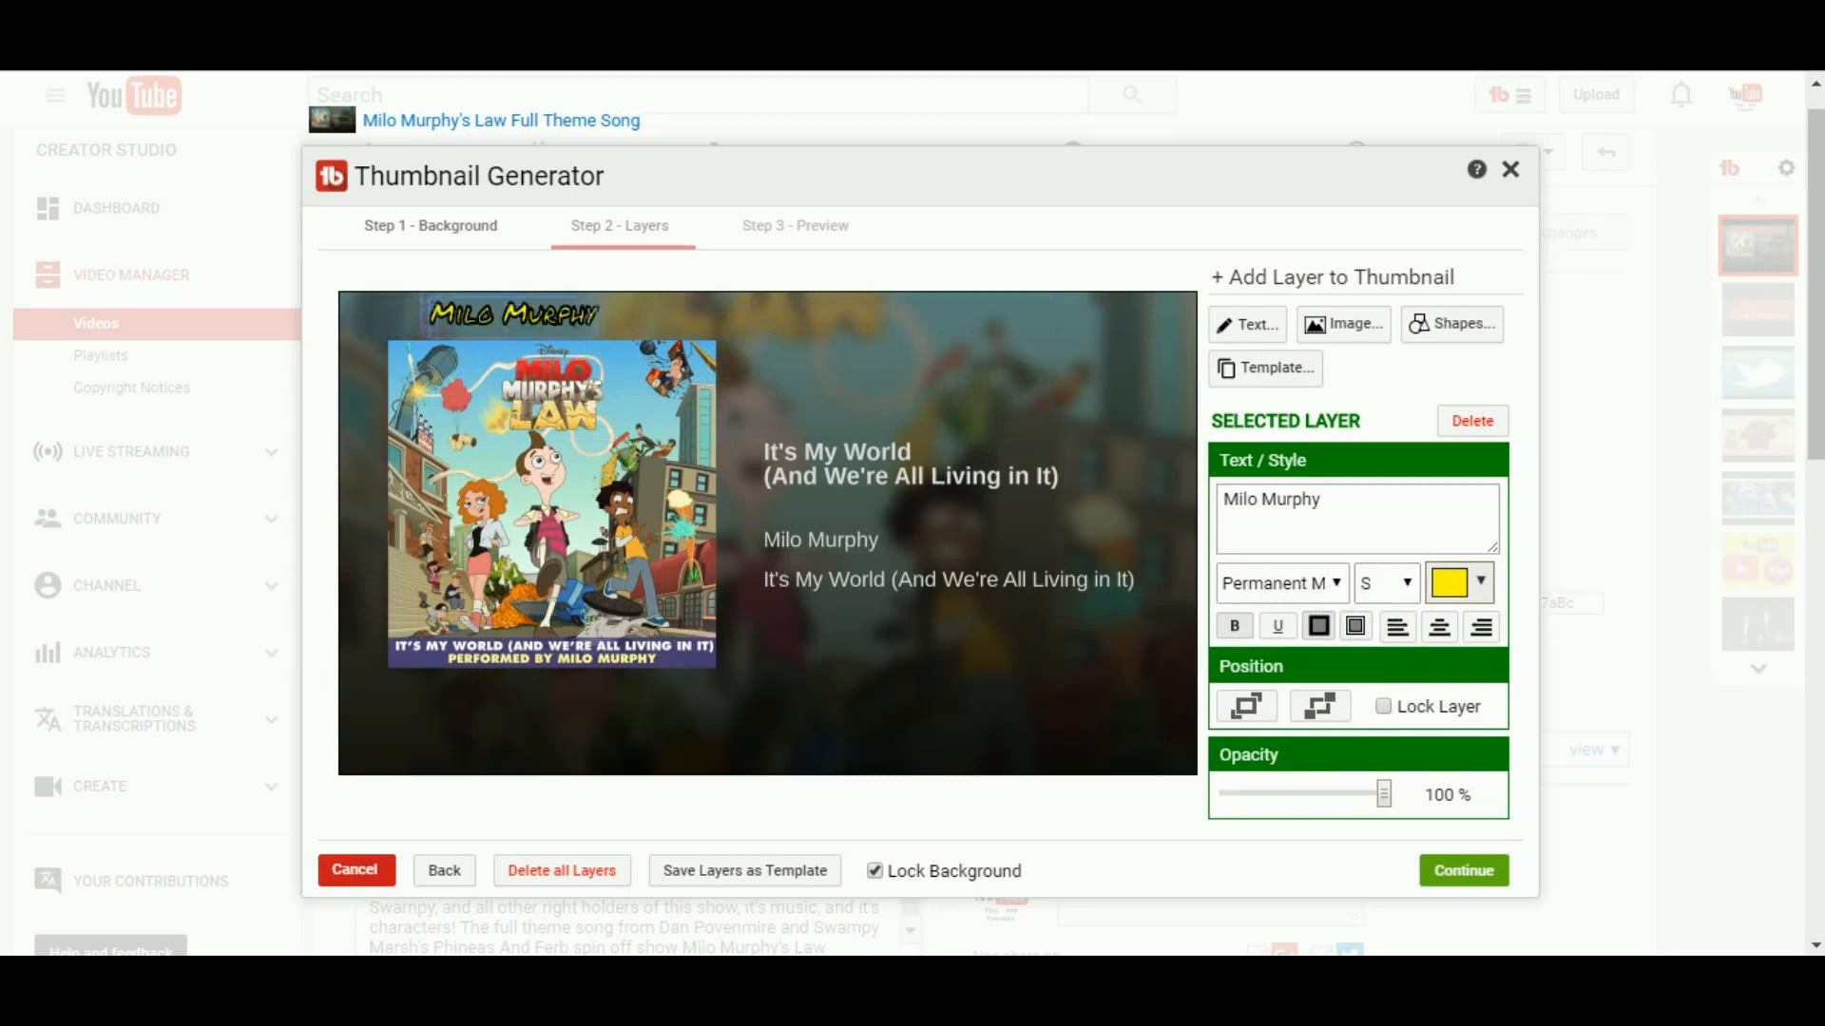
pyautogui.click(1386, 582)
pyautogui.click(1385, 659)
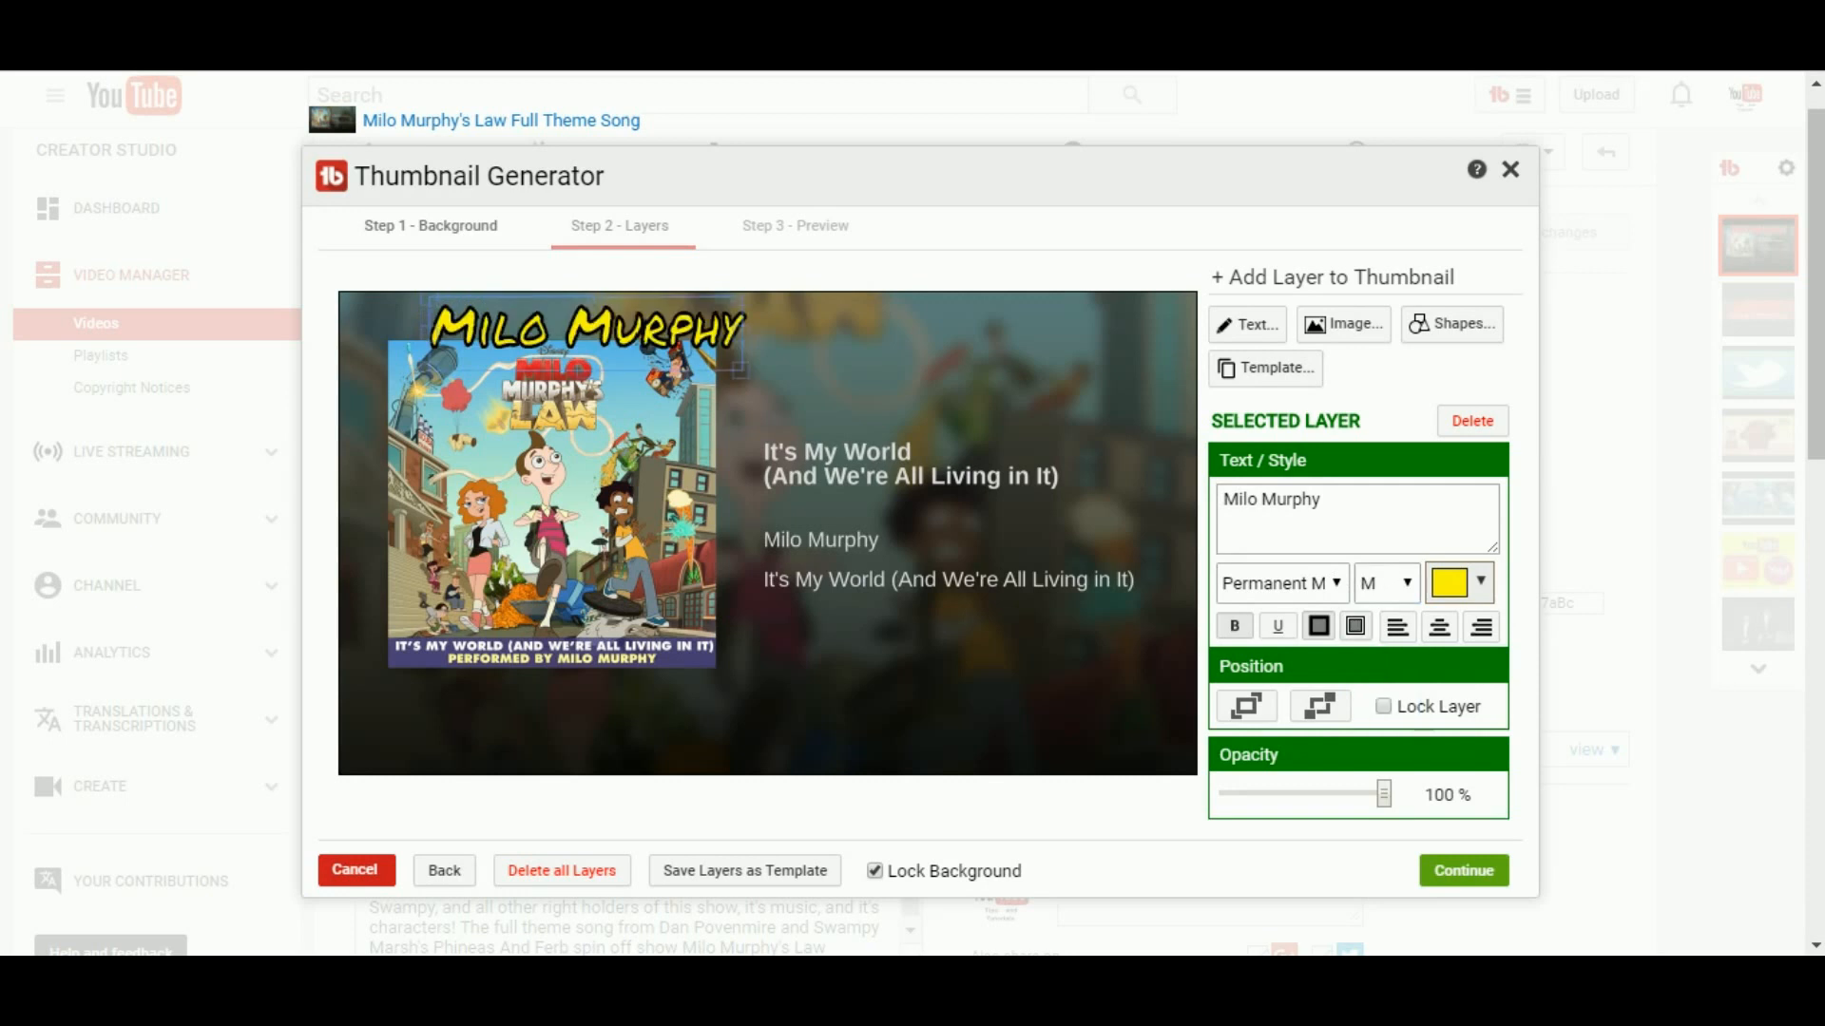
pyautogui.click(1385, 582)
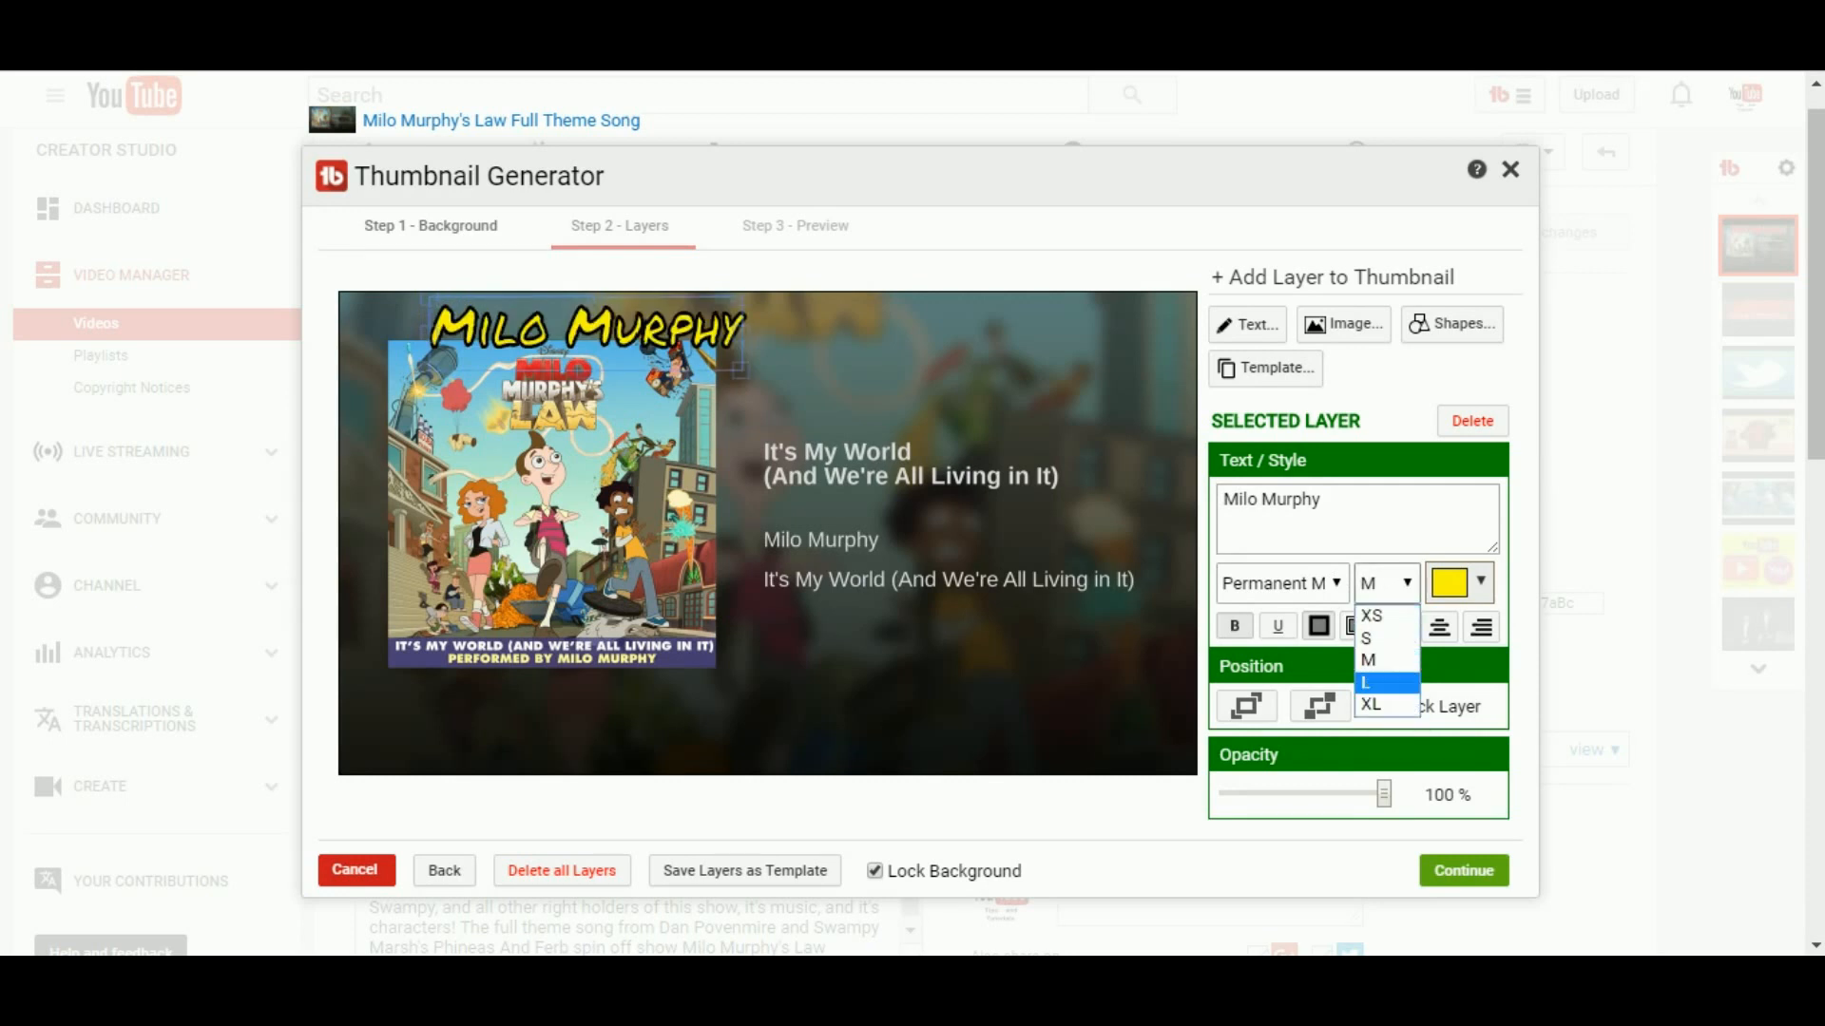
pyautogui.click(1385, 682)
pyautogui.click(1385, 583)
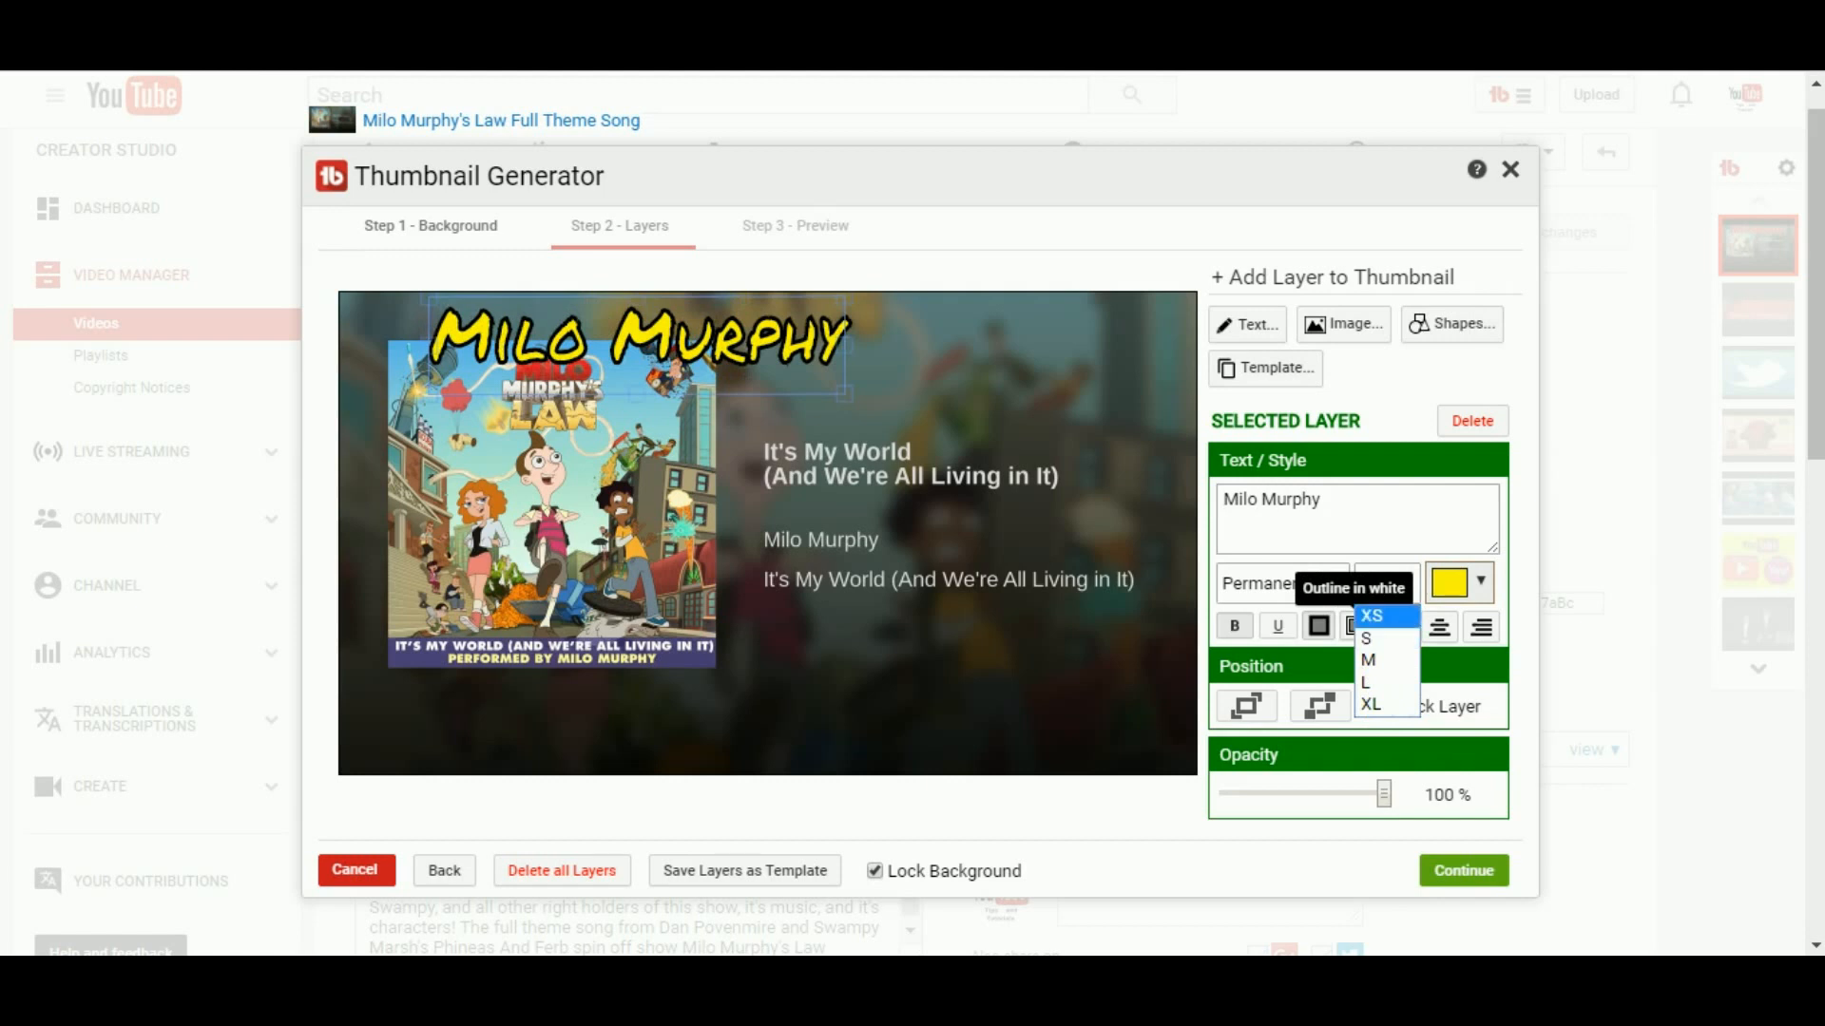
pyautogui.click(1385, 705)
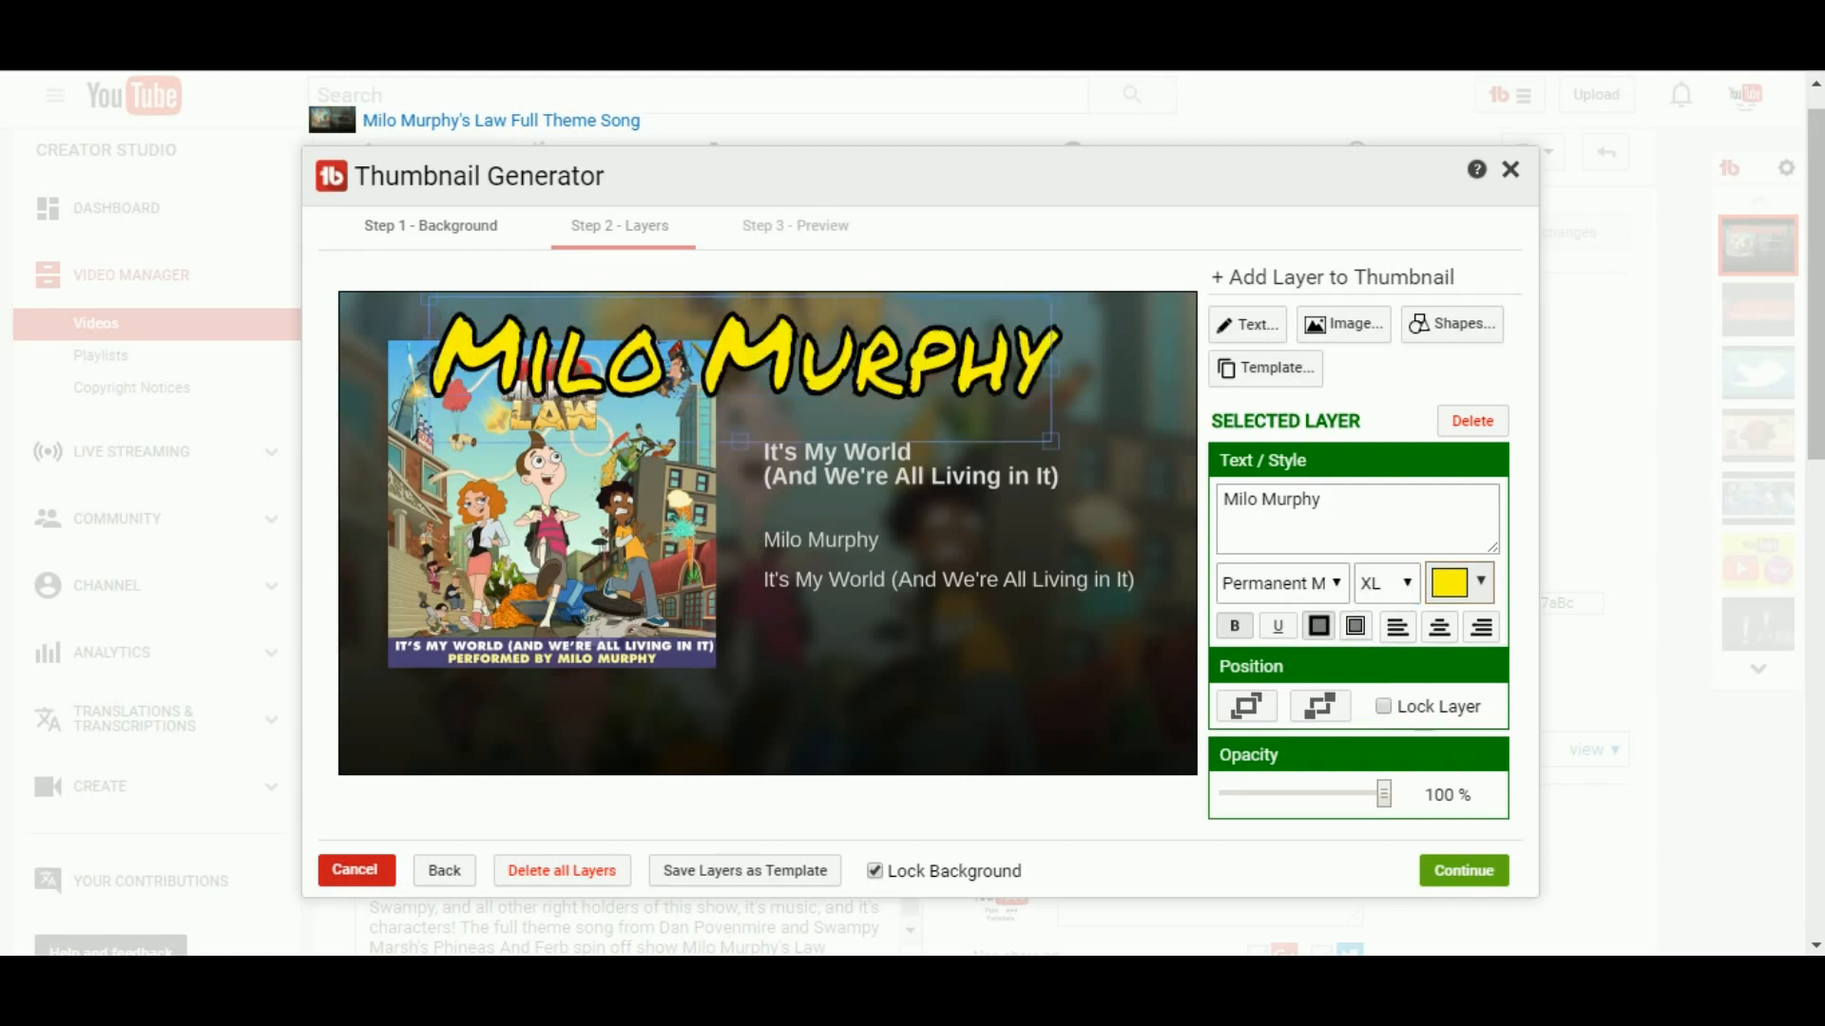
# Step: Nudge the "Milo Murphy" text slightly up and right, and add a yellow XL text layer reading "Theme Song!"
pyautogui.moveTo(742, 368); pyautogui.dragTo(761, 354)
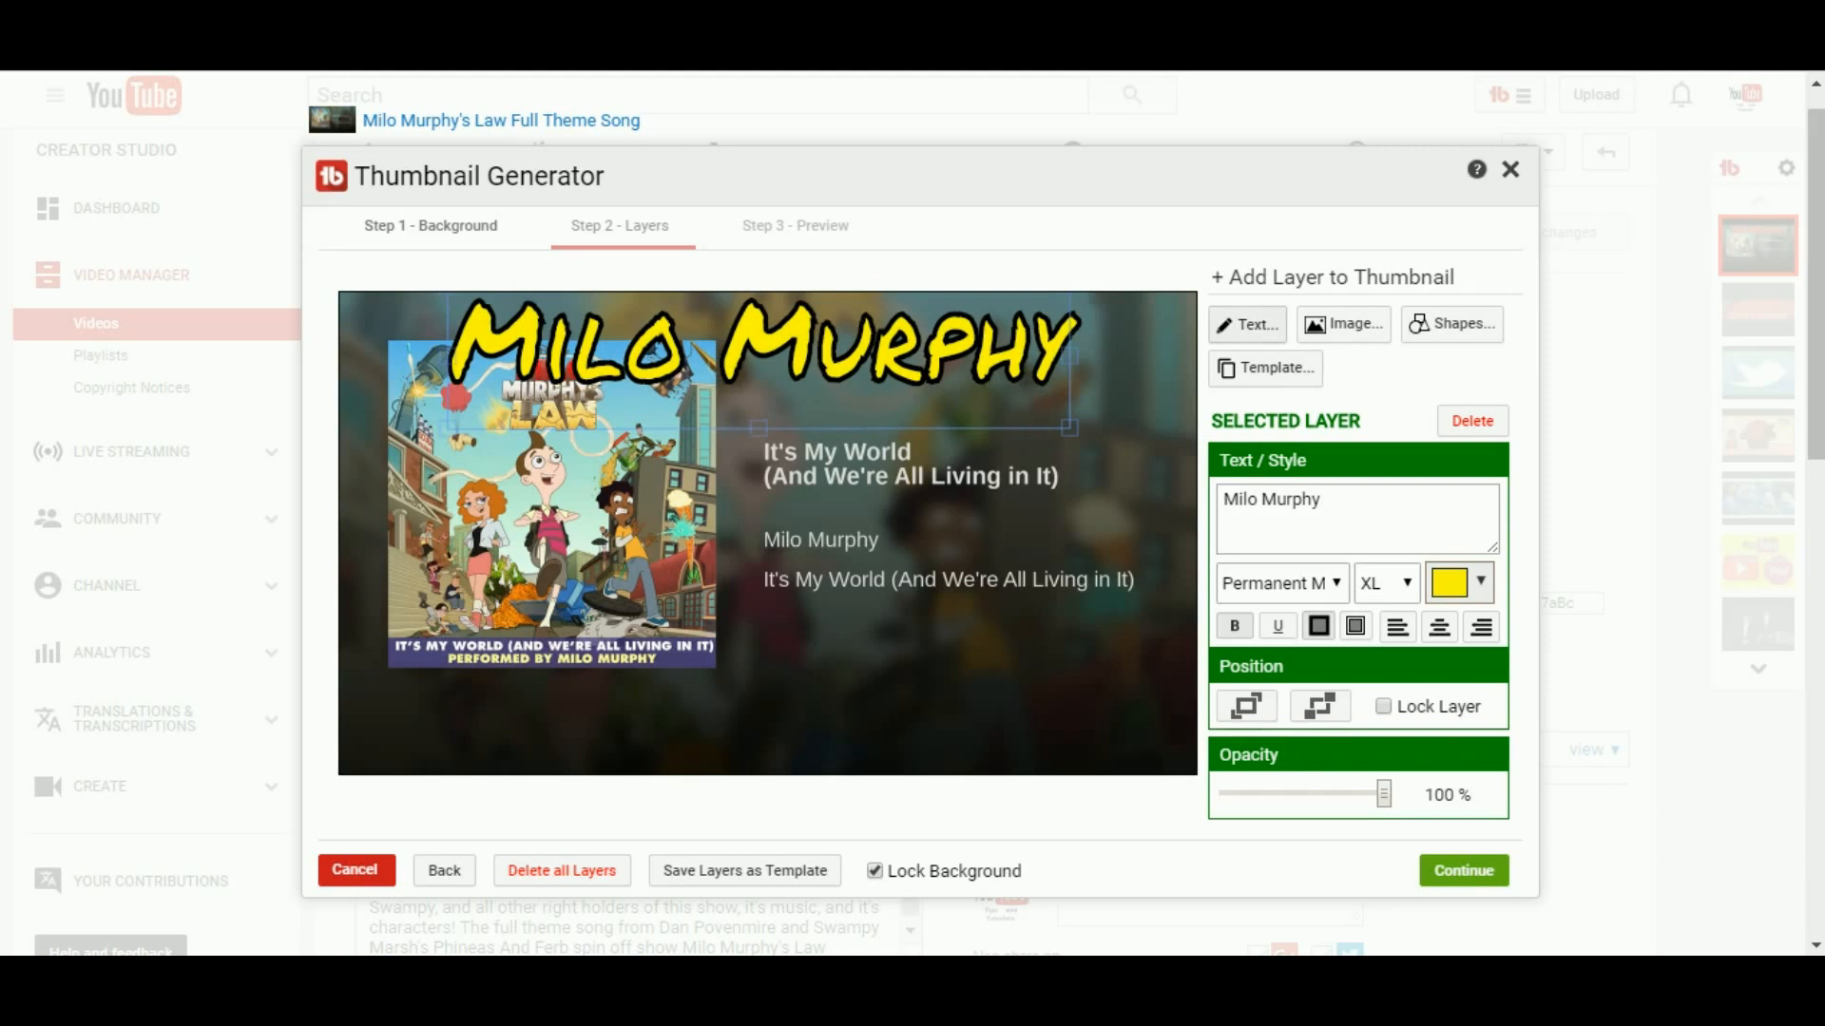
pyautogui.click(1247, 324)
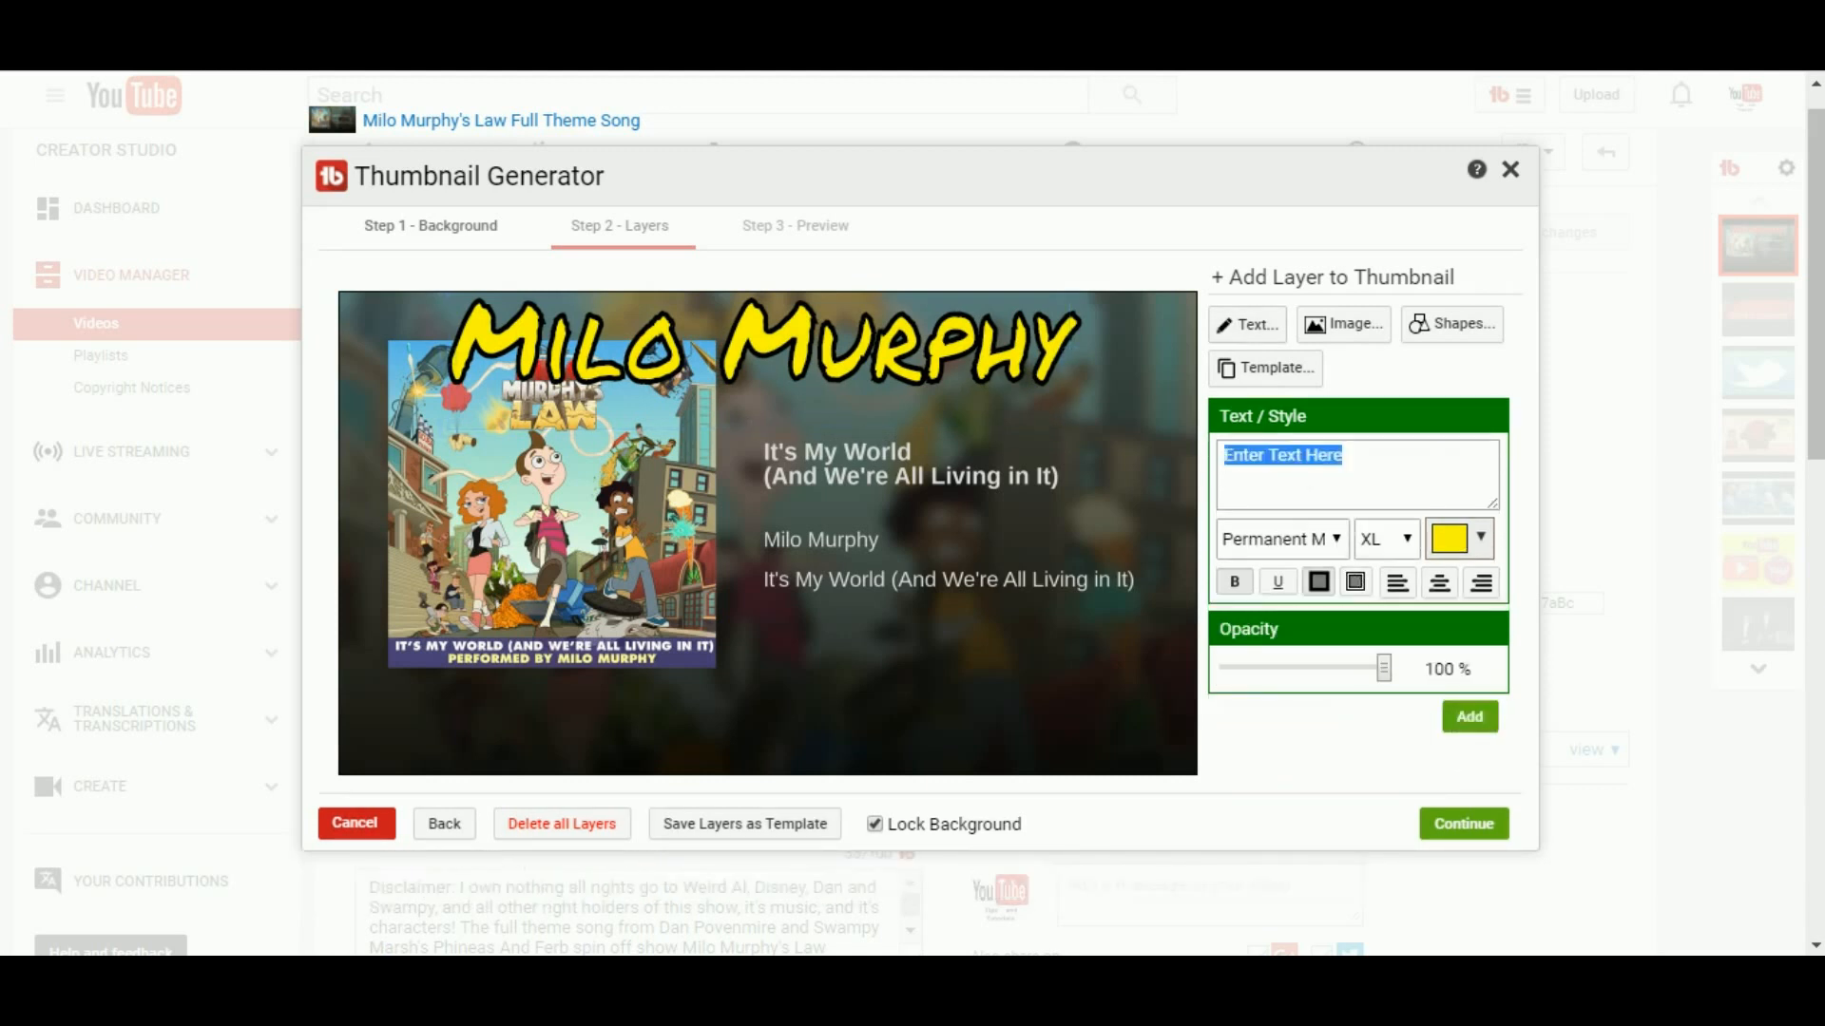
pyautogui.click(762, 355)
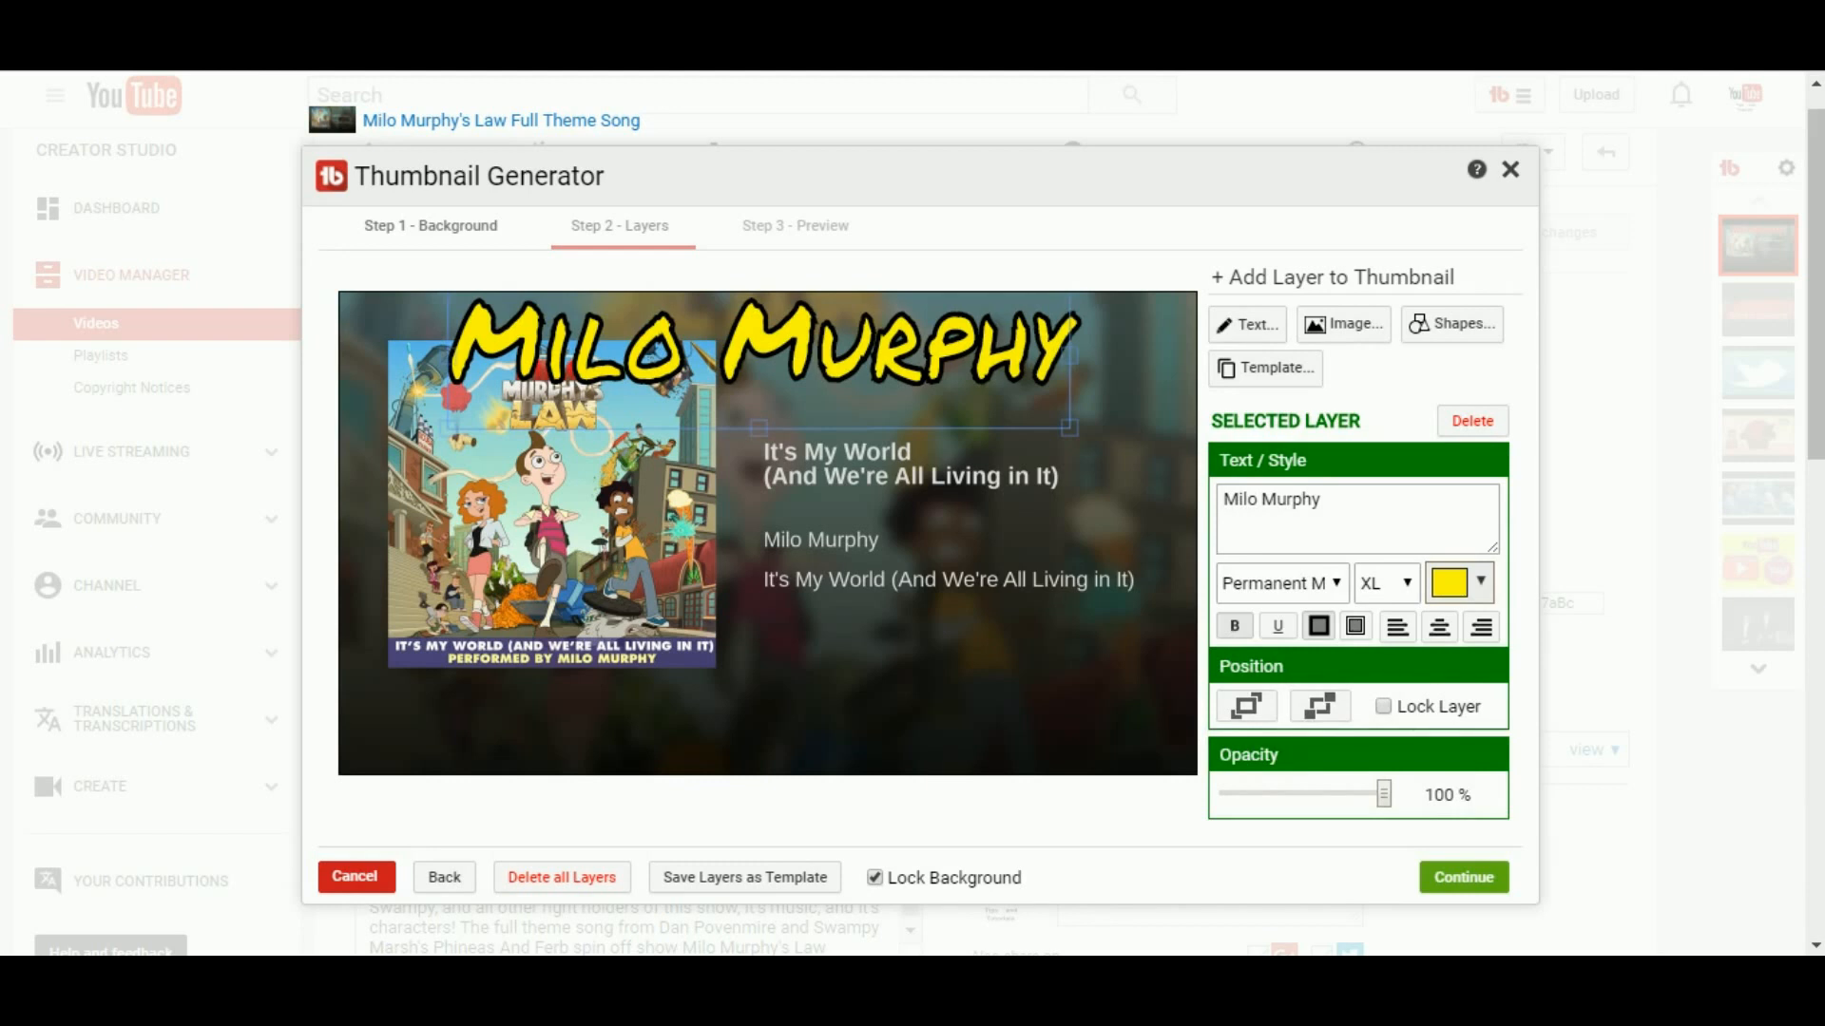
pyautogui.click(894, 684)
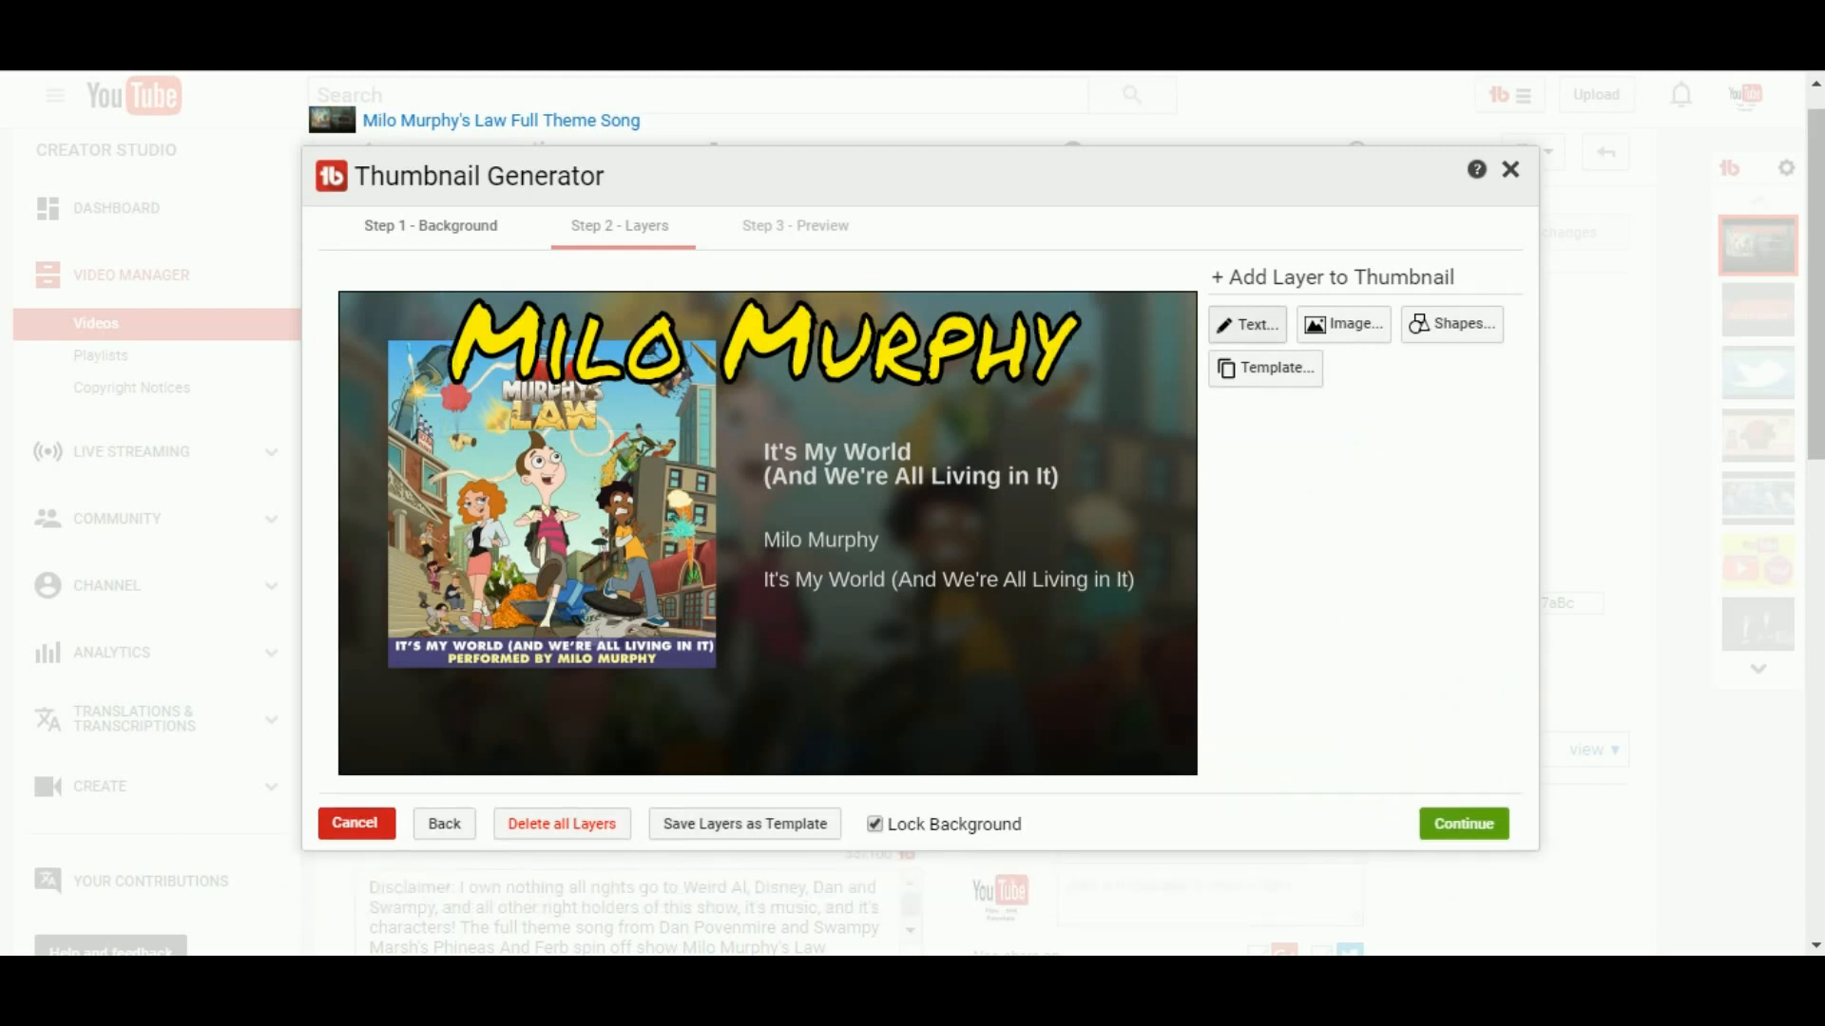
pyautogui.click(1247, 324)
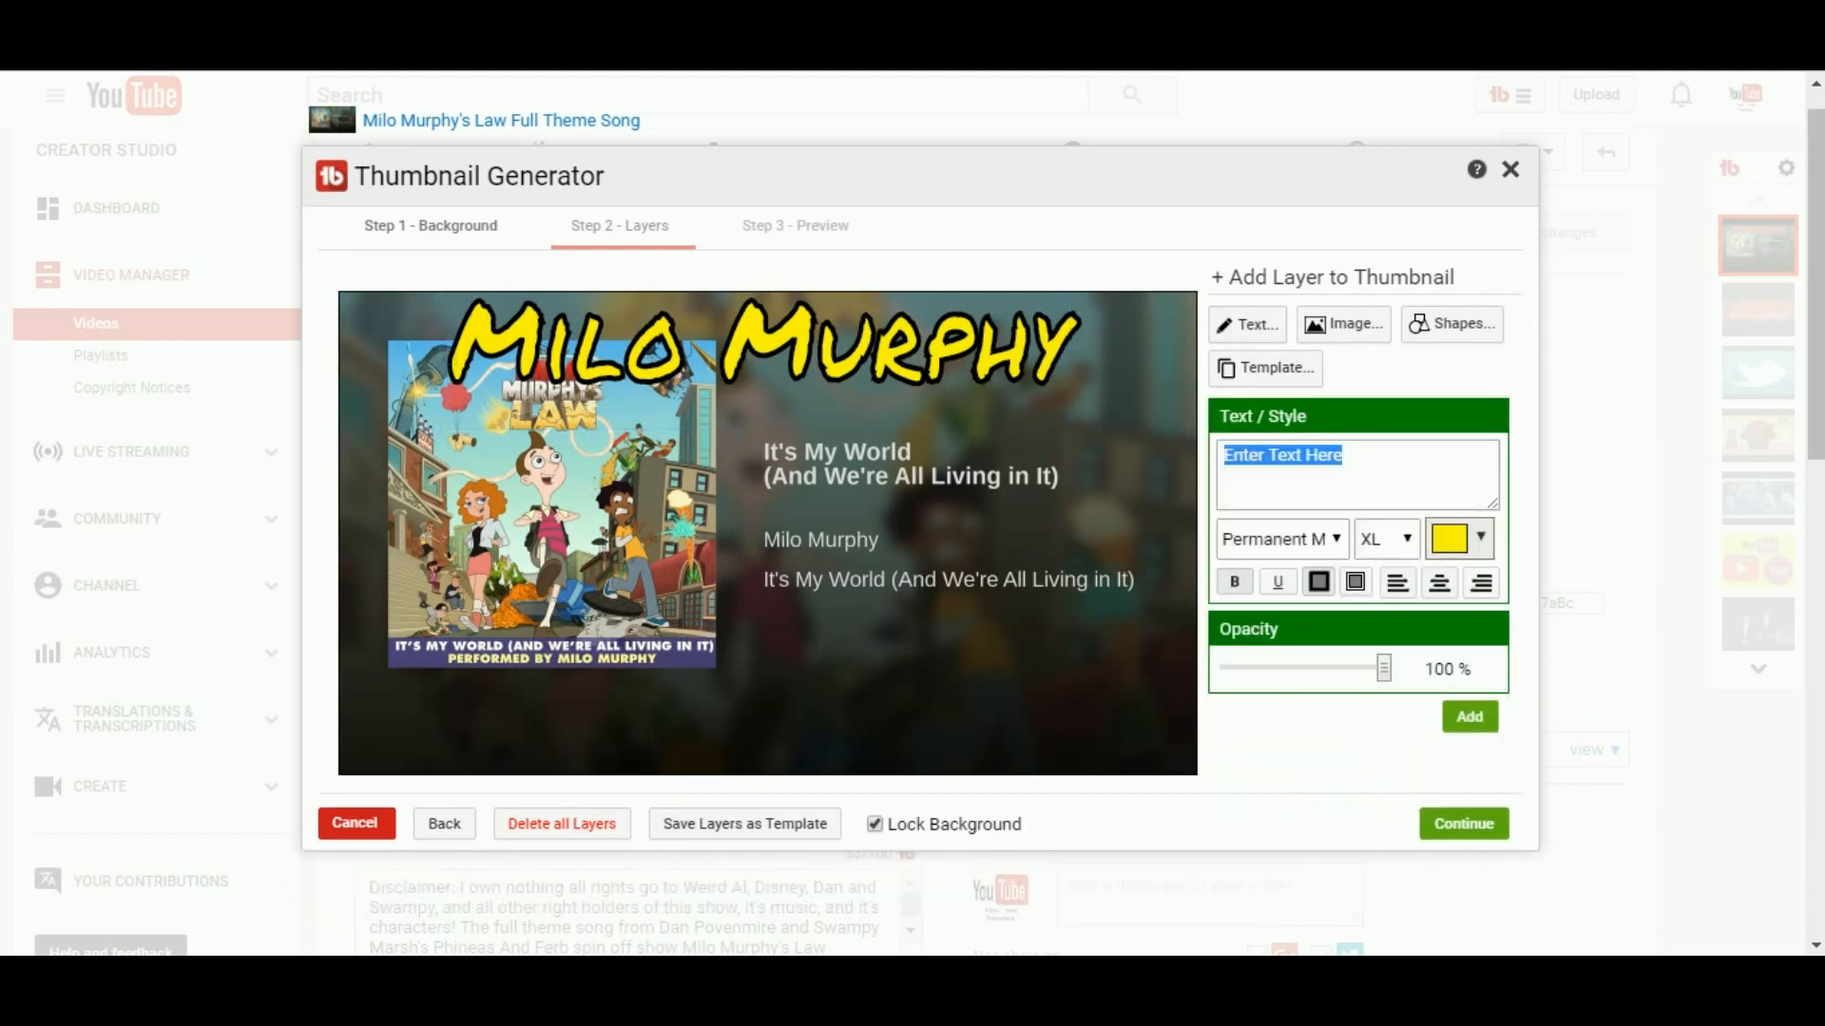
pyautogui.write('Th')
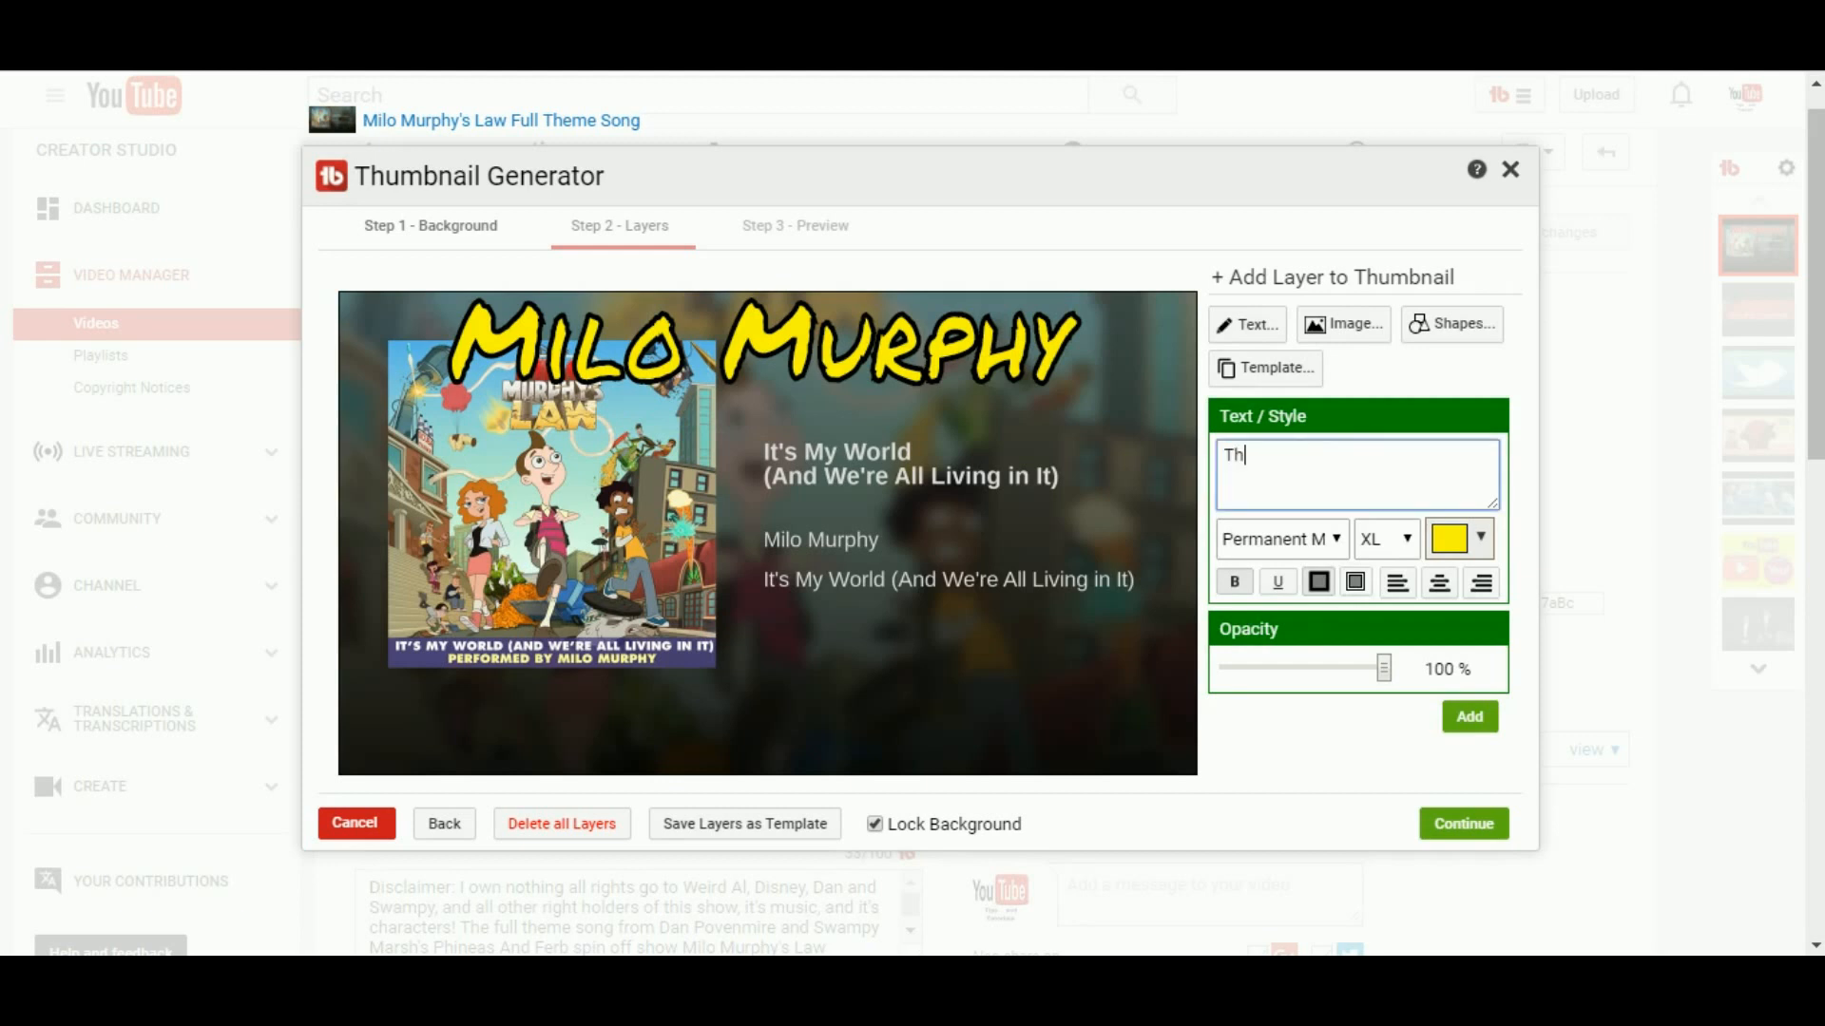
pyautogui.write('eme Song!')
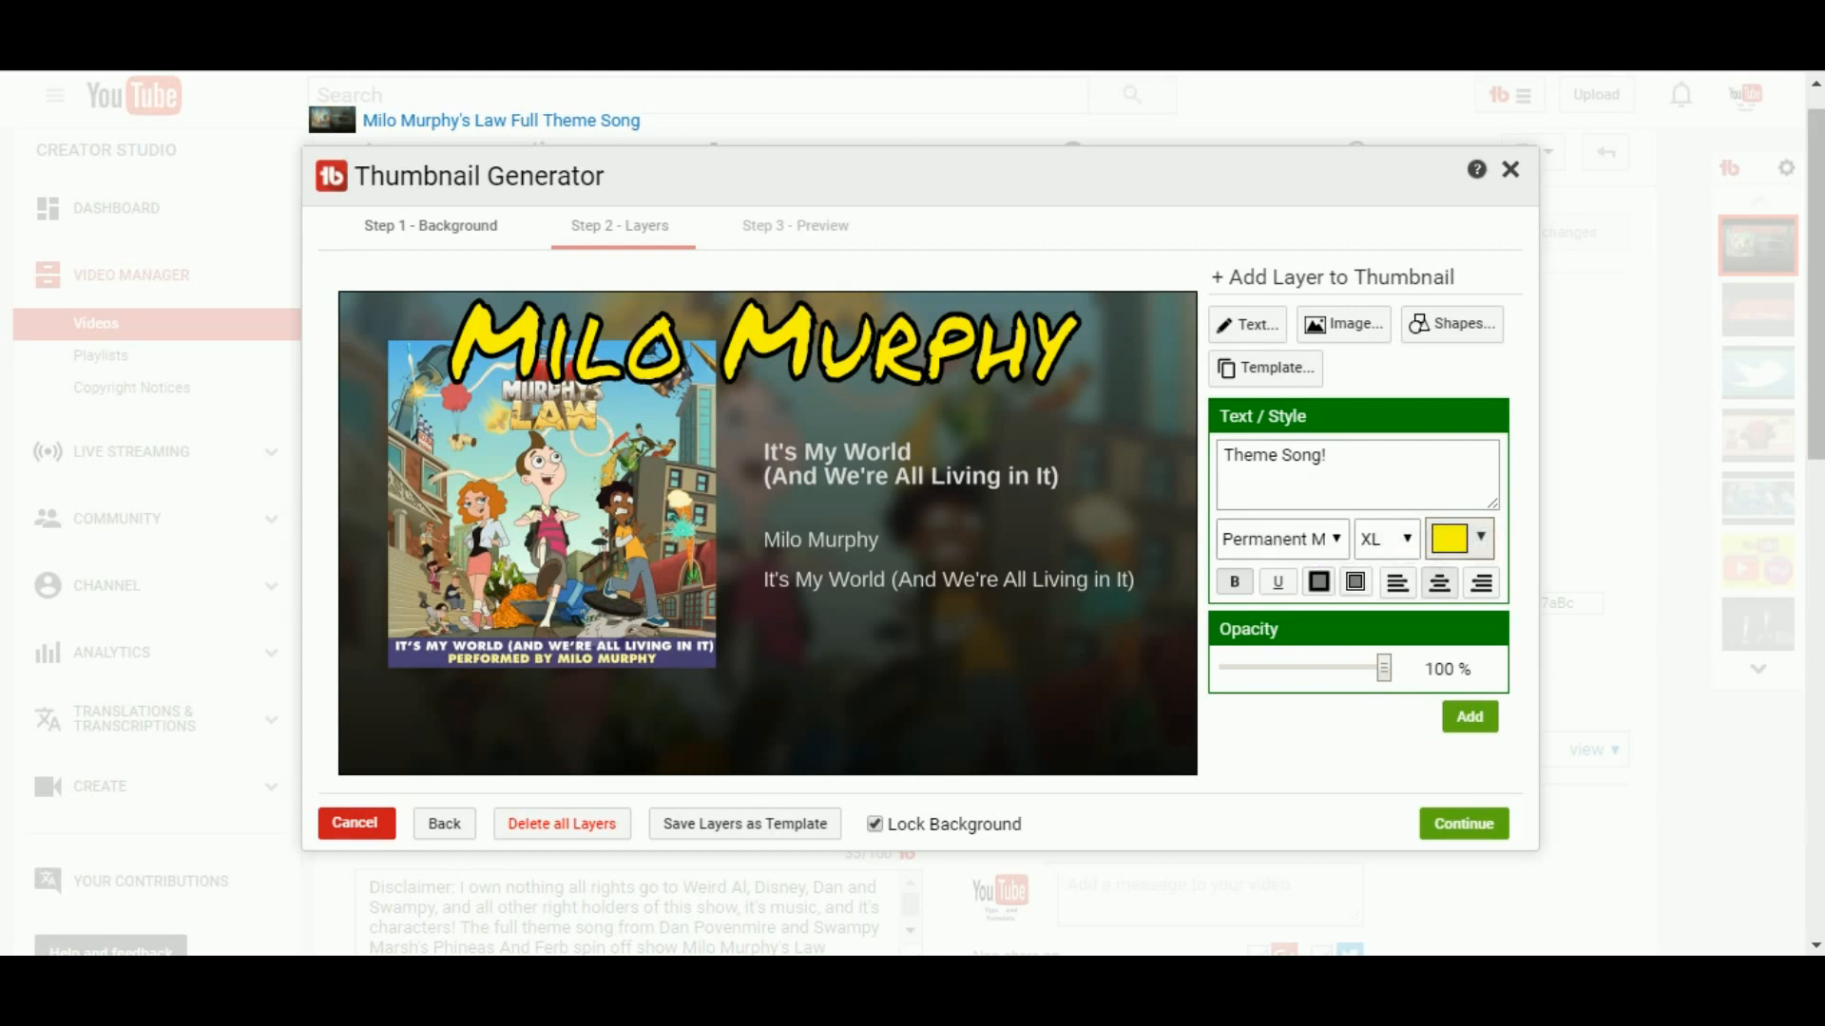
pyautogui.click(1470, 717)
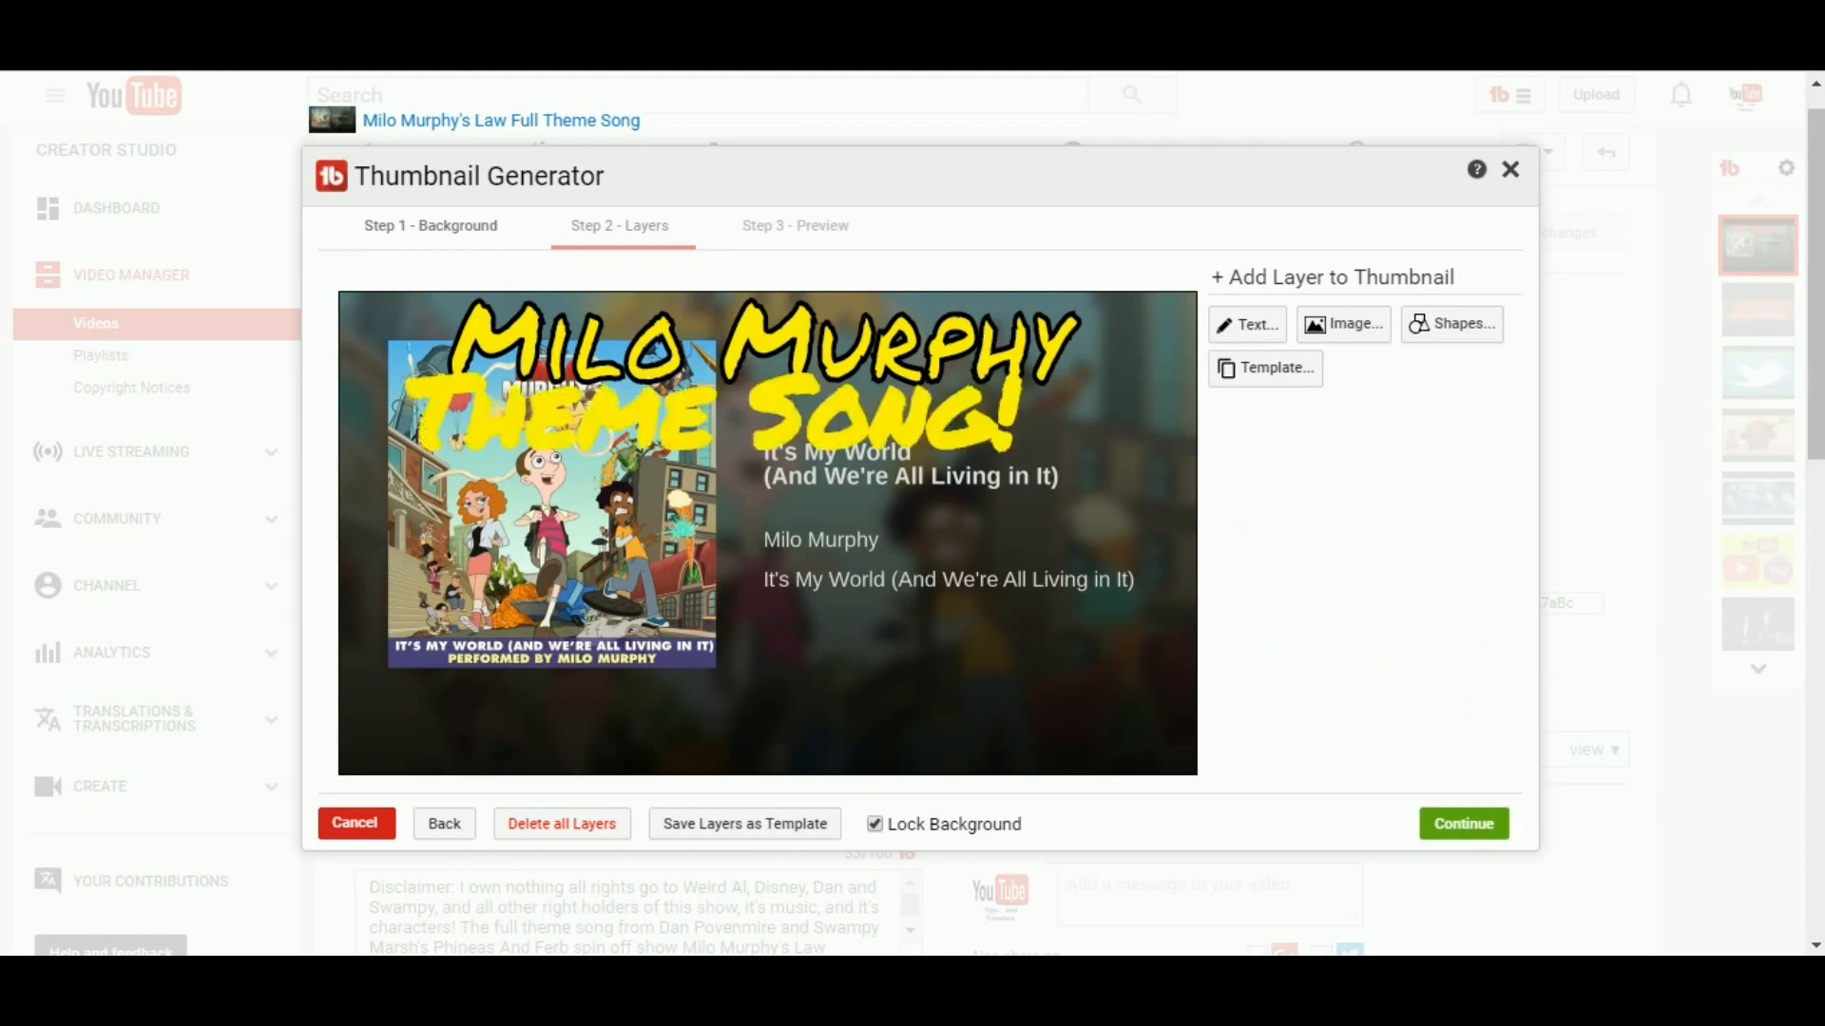
# Step: Move the "Theme Song!" text to the thumbnail's lower edge and enlarge it to span most of the width
pyautogui.moveTo(722, 413); pyautogui.dragTo(763, 518)
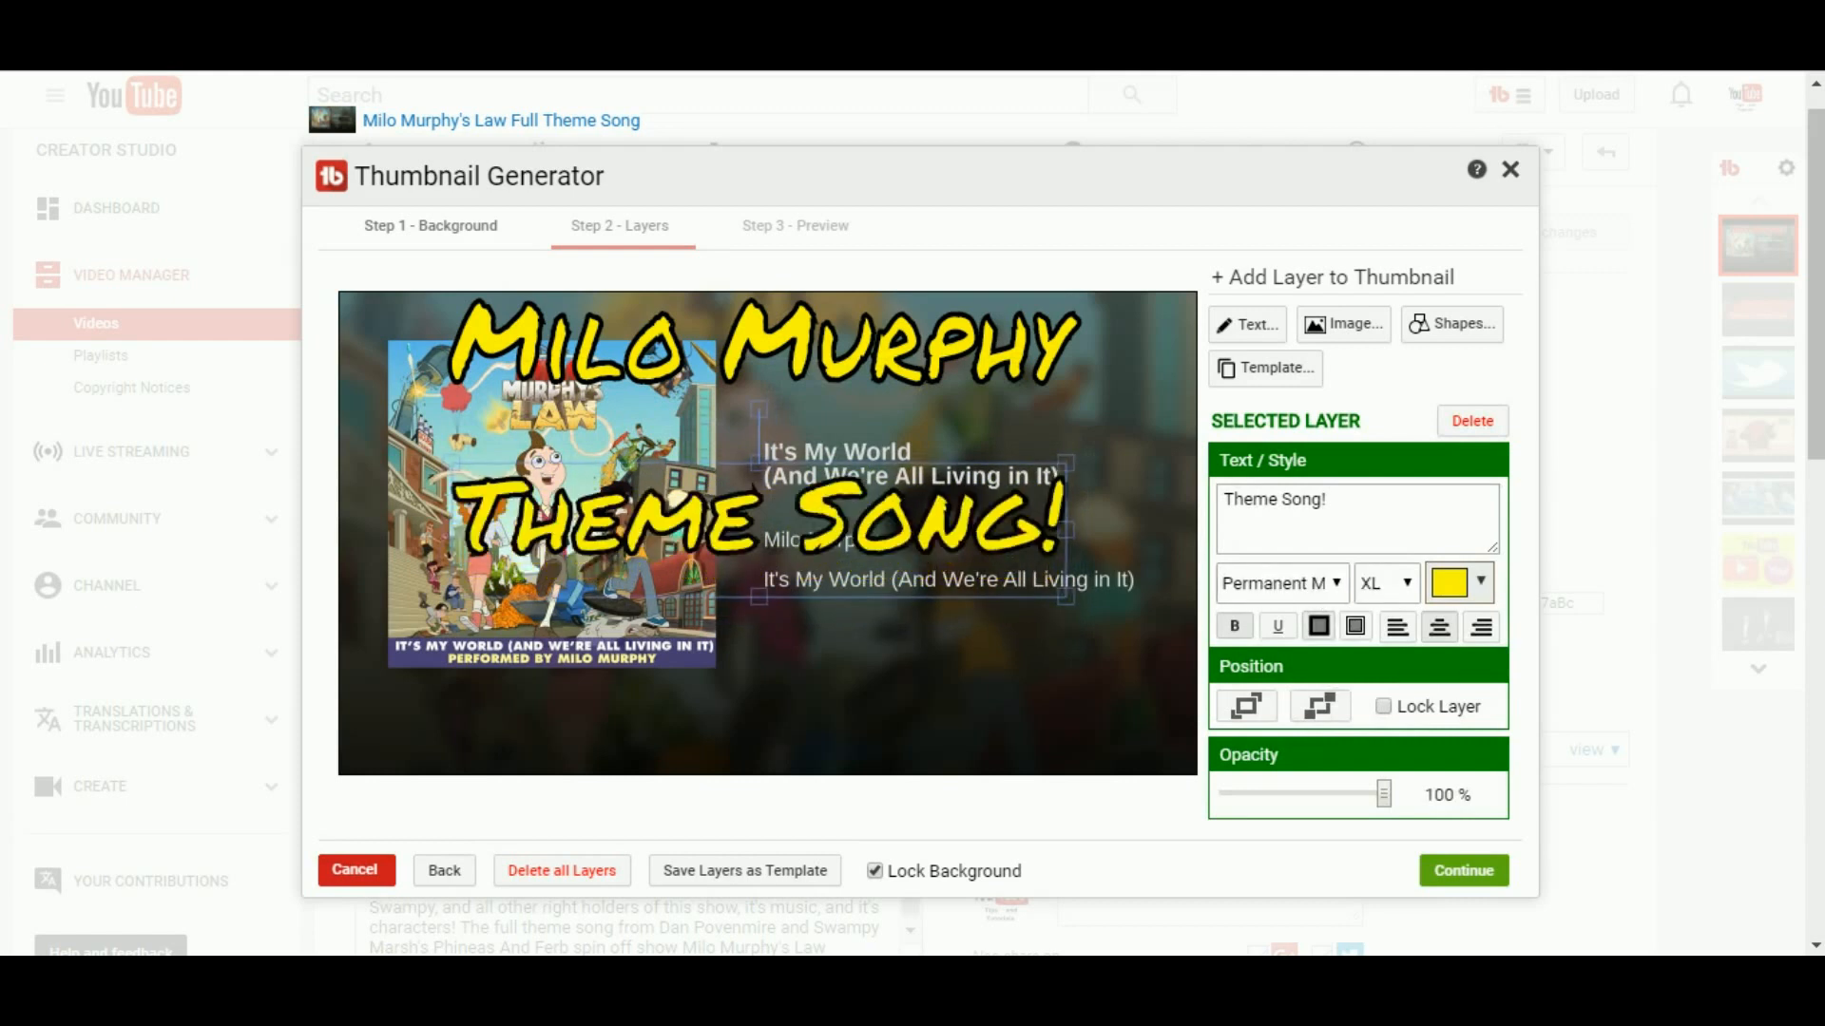
pyautogui.moveTo(763, 518); pyautogui.dragTo(778, 714)
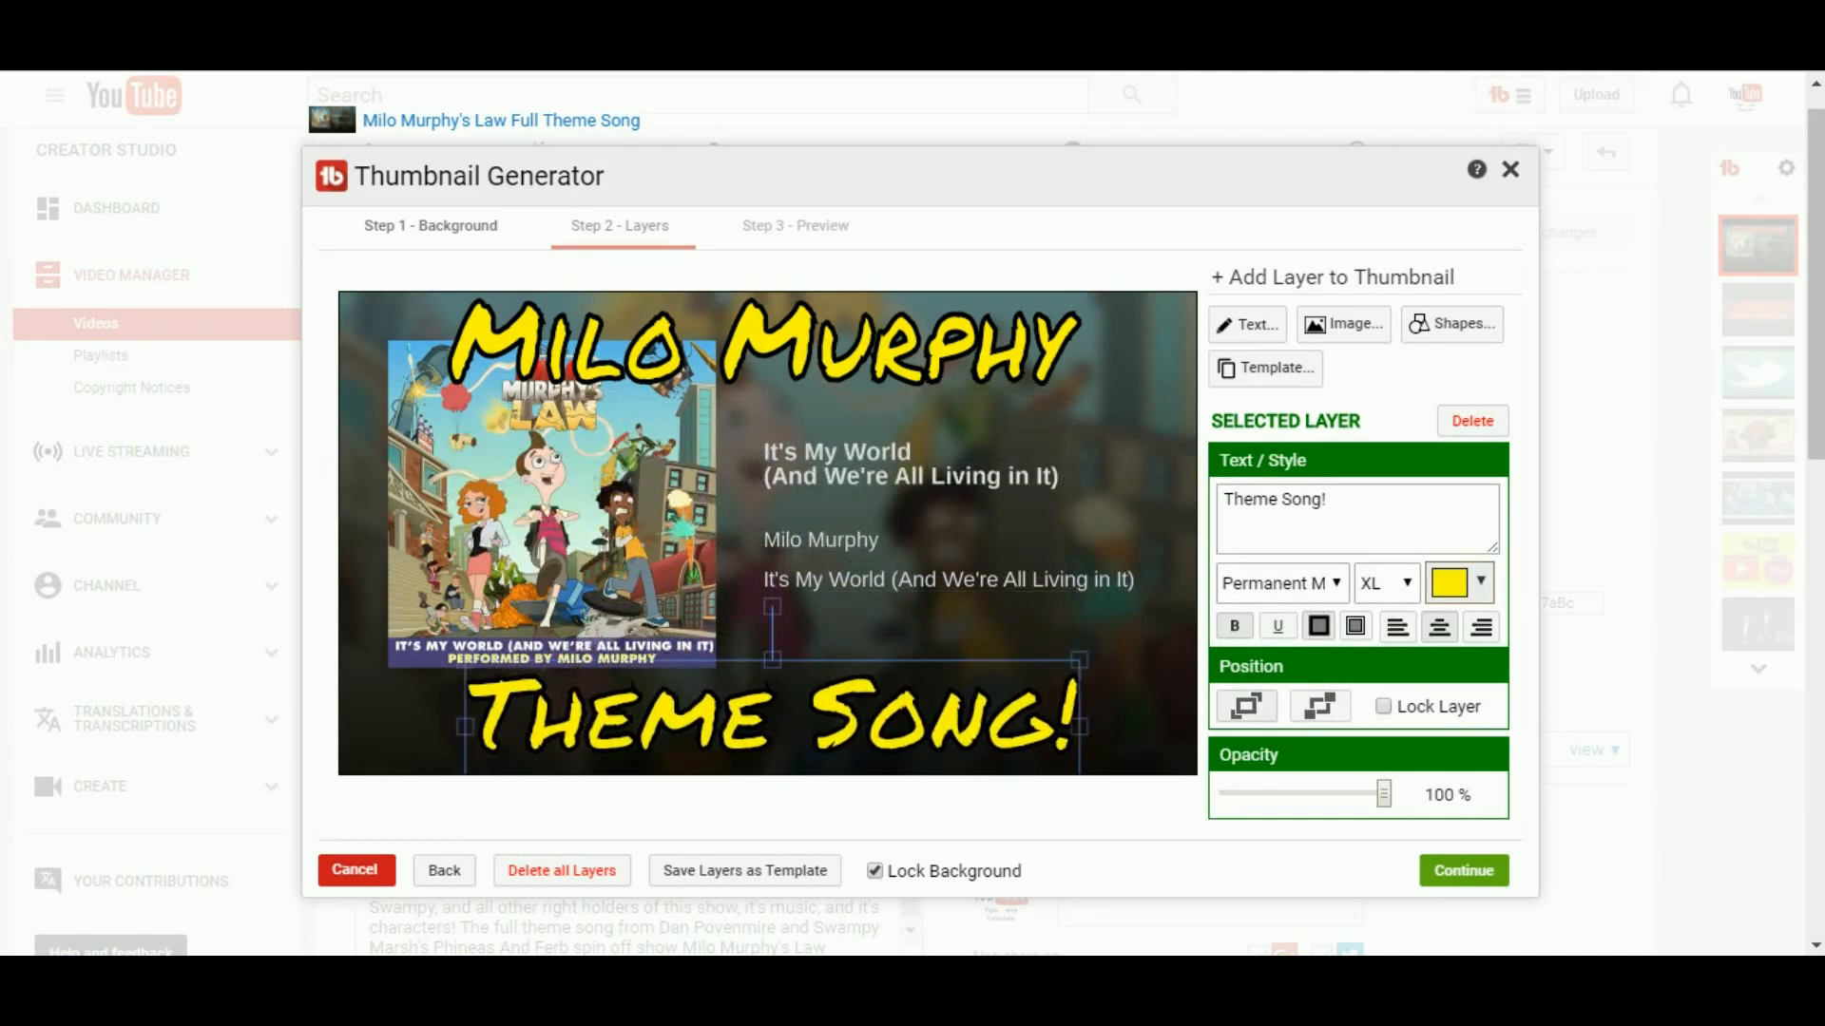
pyautogui.moveTo(1079, 659); pyautogui.dragTo(1206, 632)
pyautogui.moveTo(835, 713); pyautogui.dragTo(788, 735)
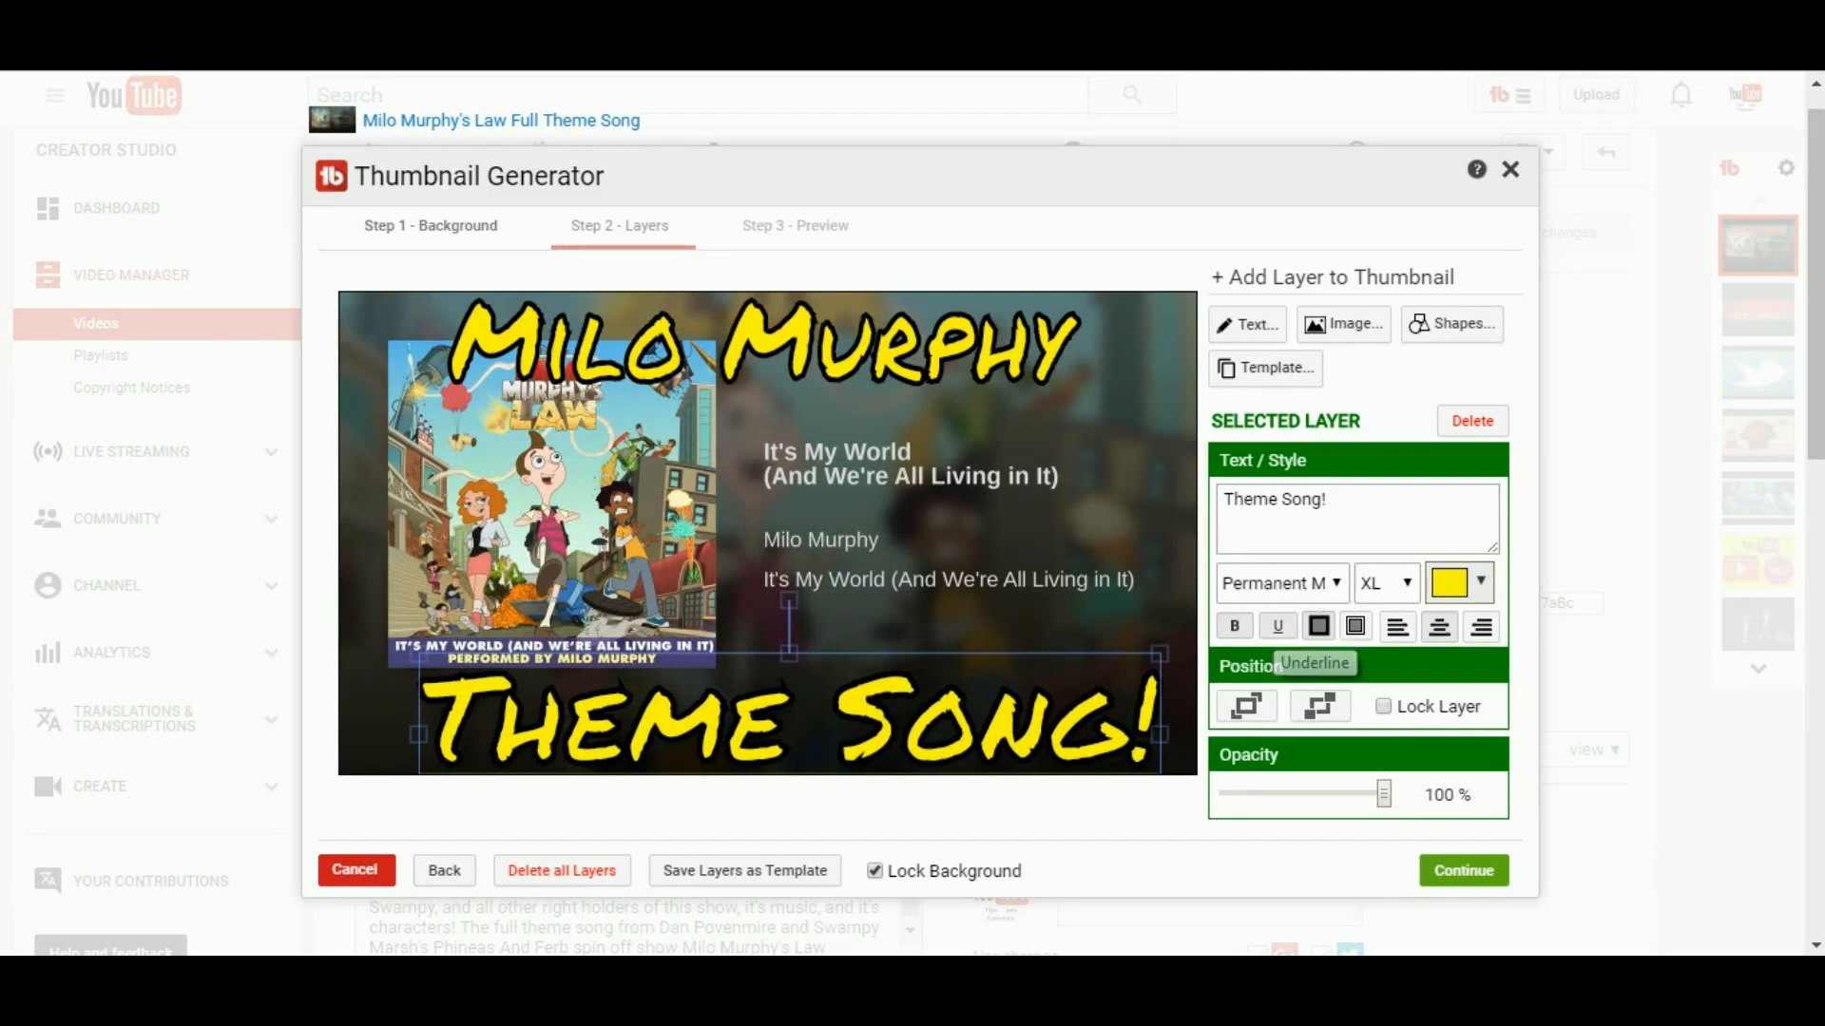
# Step: Try the underline and bold toggles on the "Theme Song!" text
pyautogui.click(1278, 626)
pyautogui.click(1278, 626)
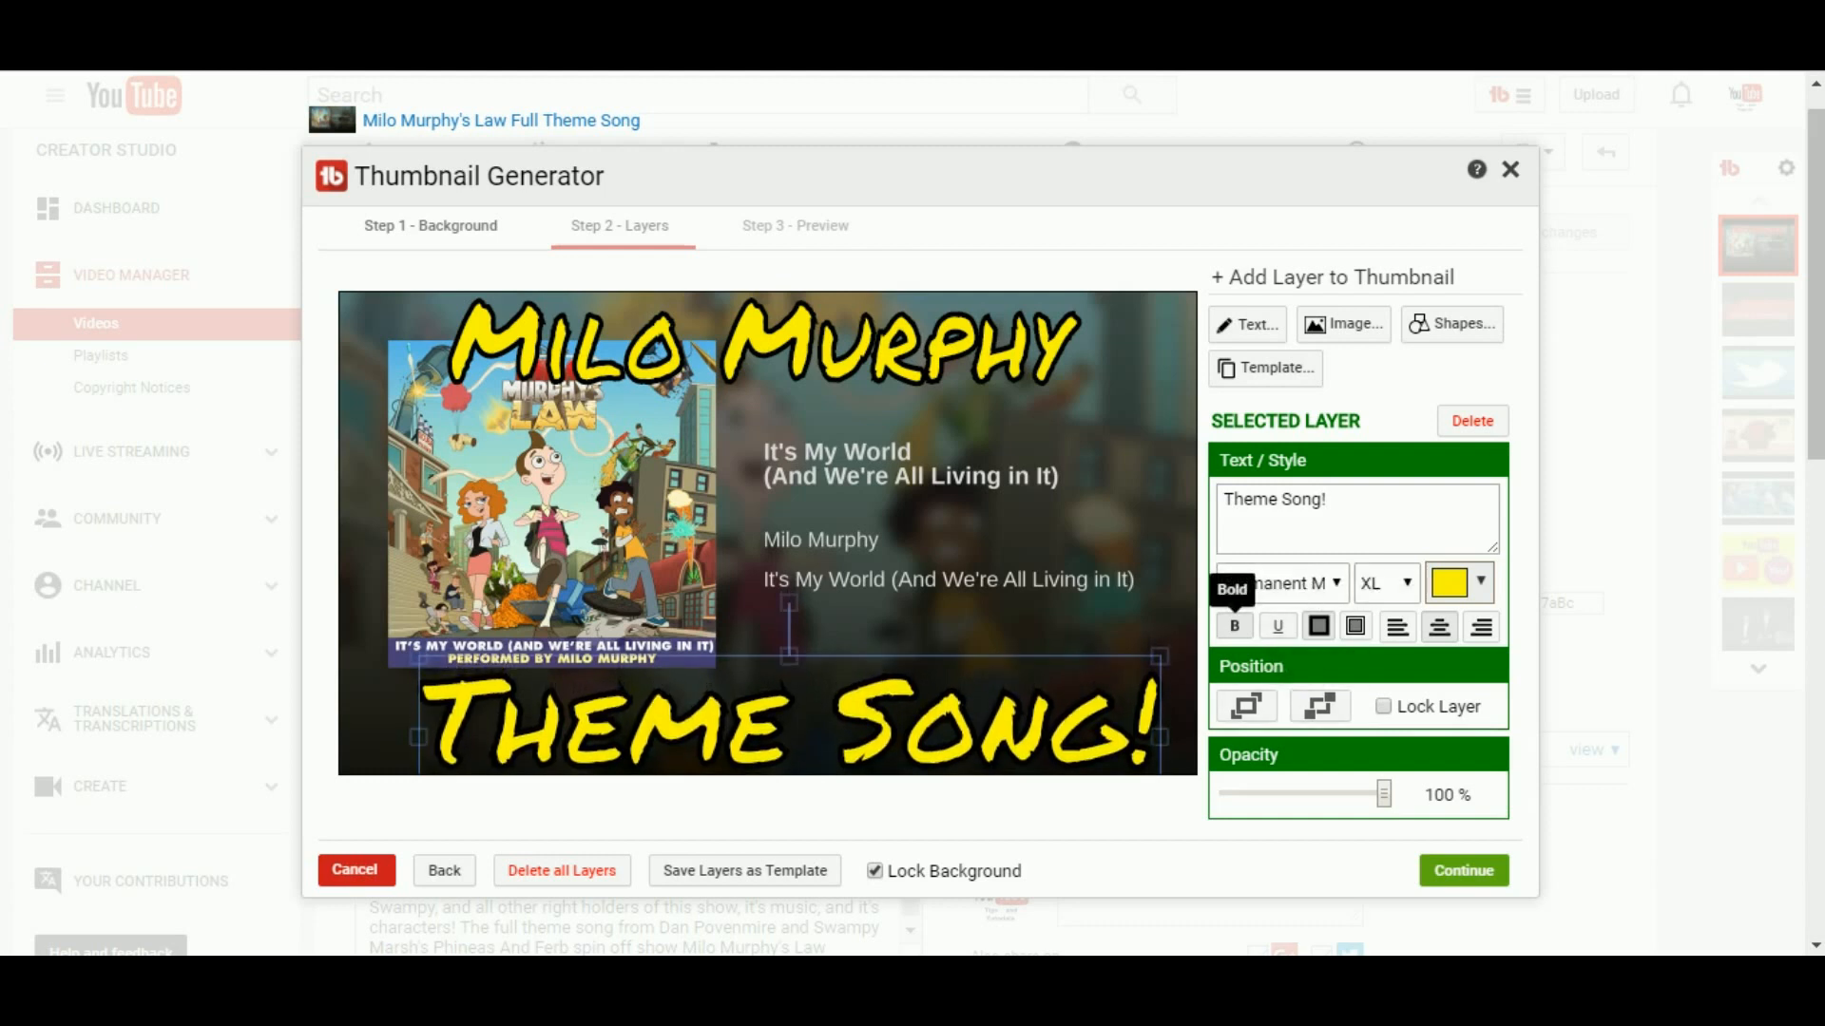
pyautogui.click(1234, 625)
# Step: Try Times New Roman on the "Theme Song!" text, return to Permanent Marker, and try the option for uploading custom fonts
pyautogui.click(1278, 583)
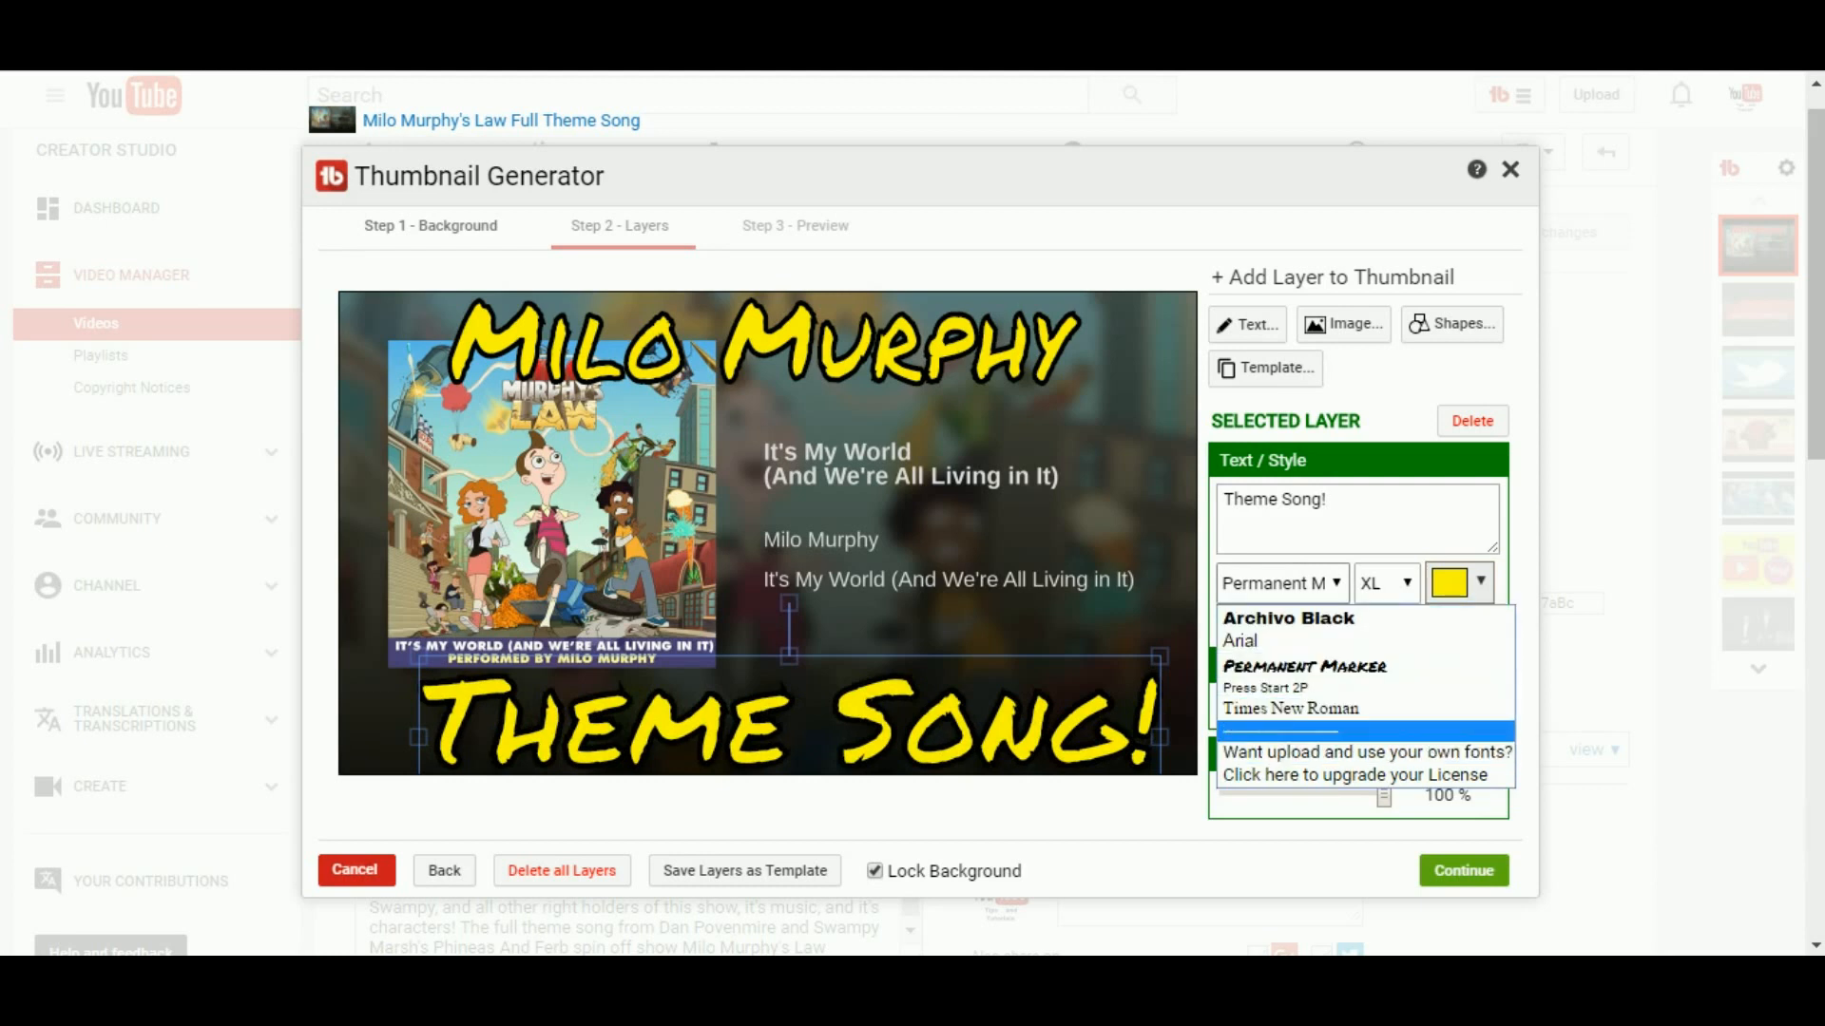
pyautogui.click(1291, 708)
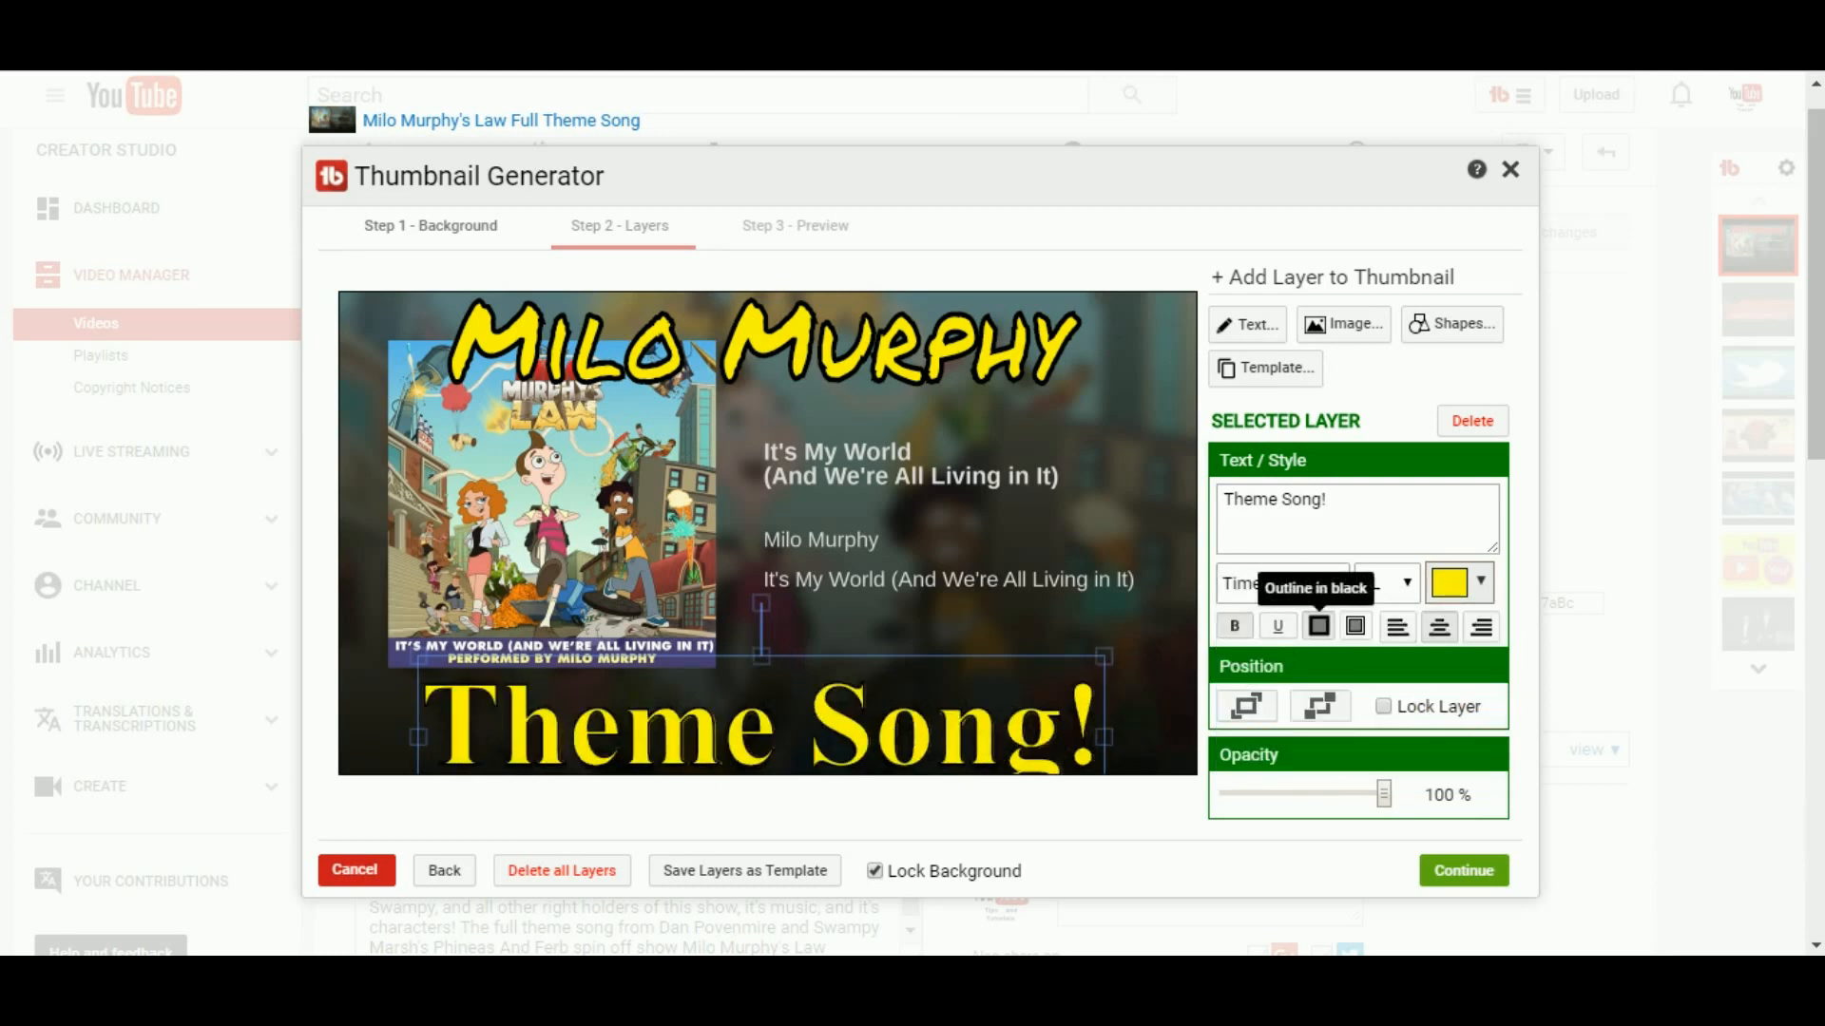
pyautogui.click(1278, 583)
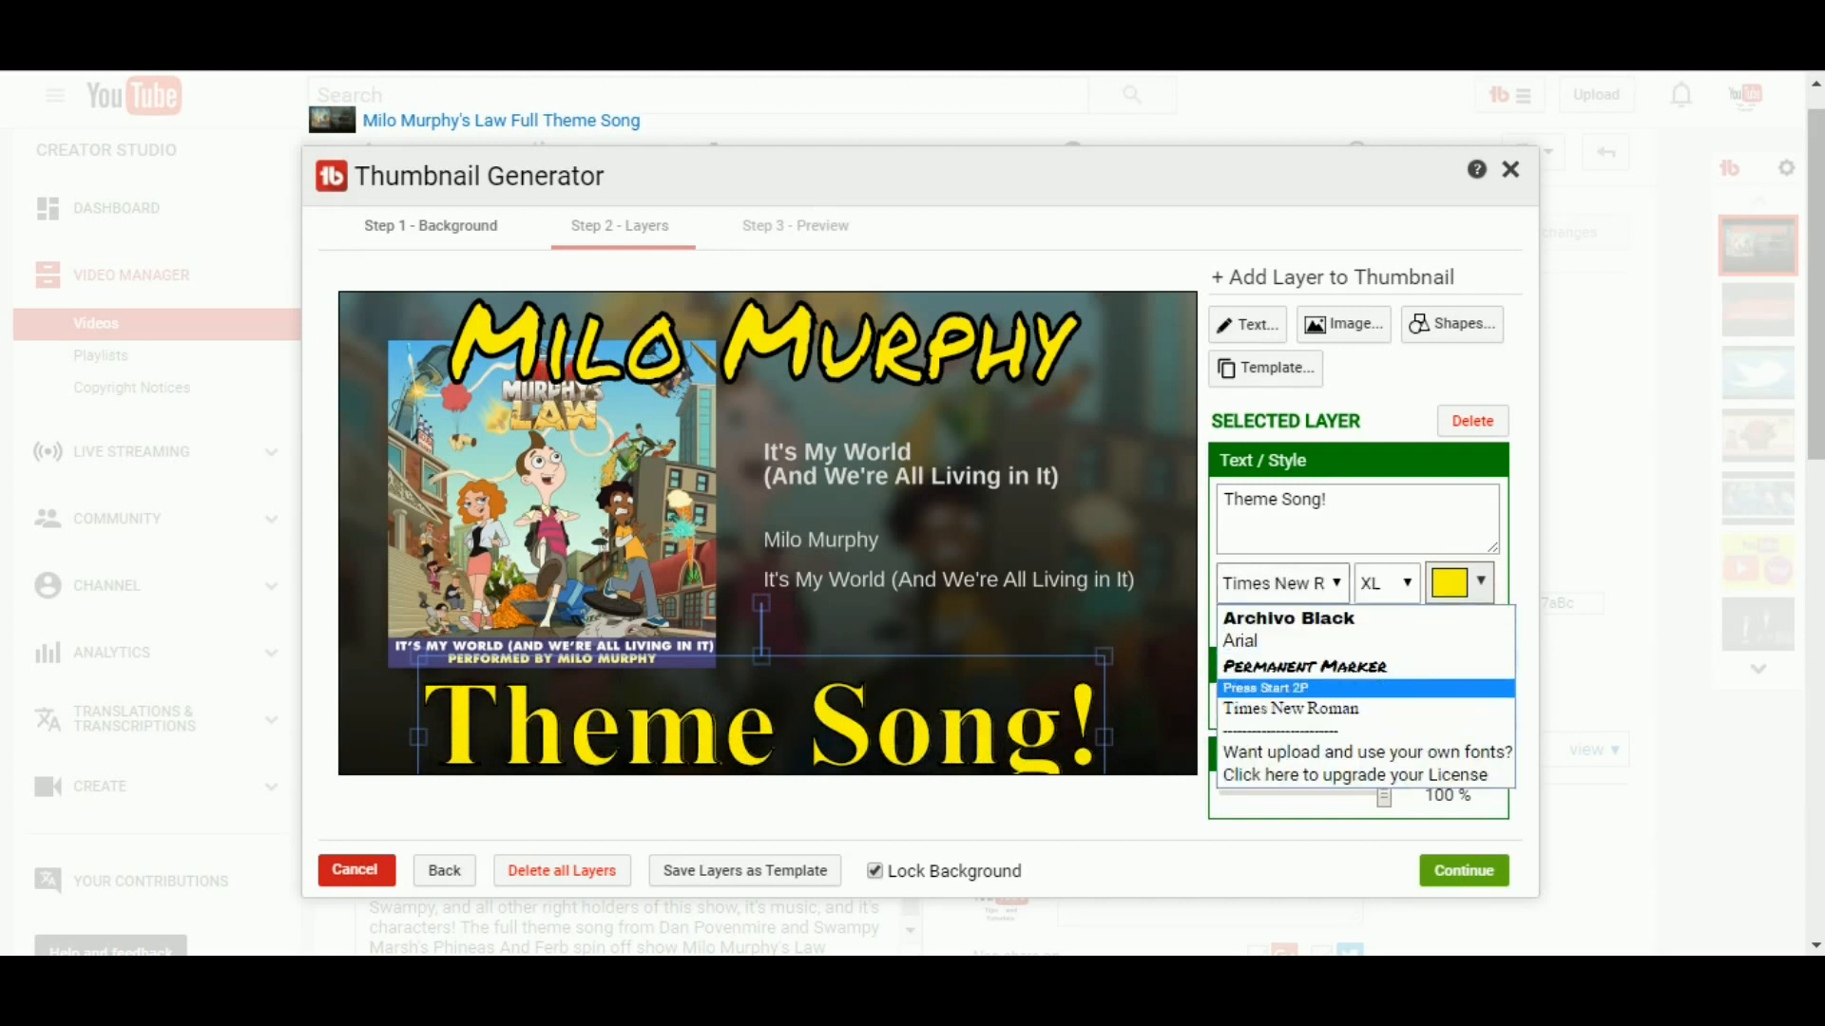
pyautogui.click(1305, 665)
pyautogui.click(1278, 582)
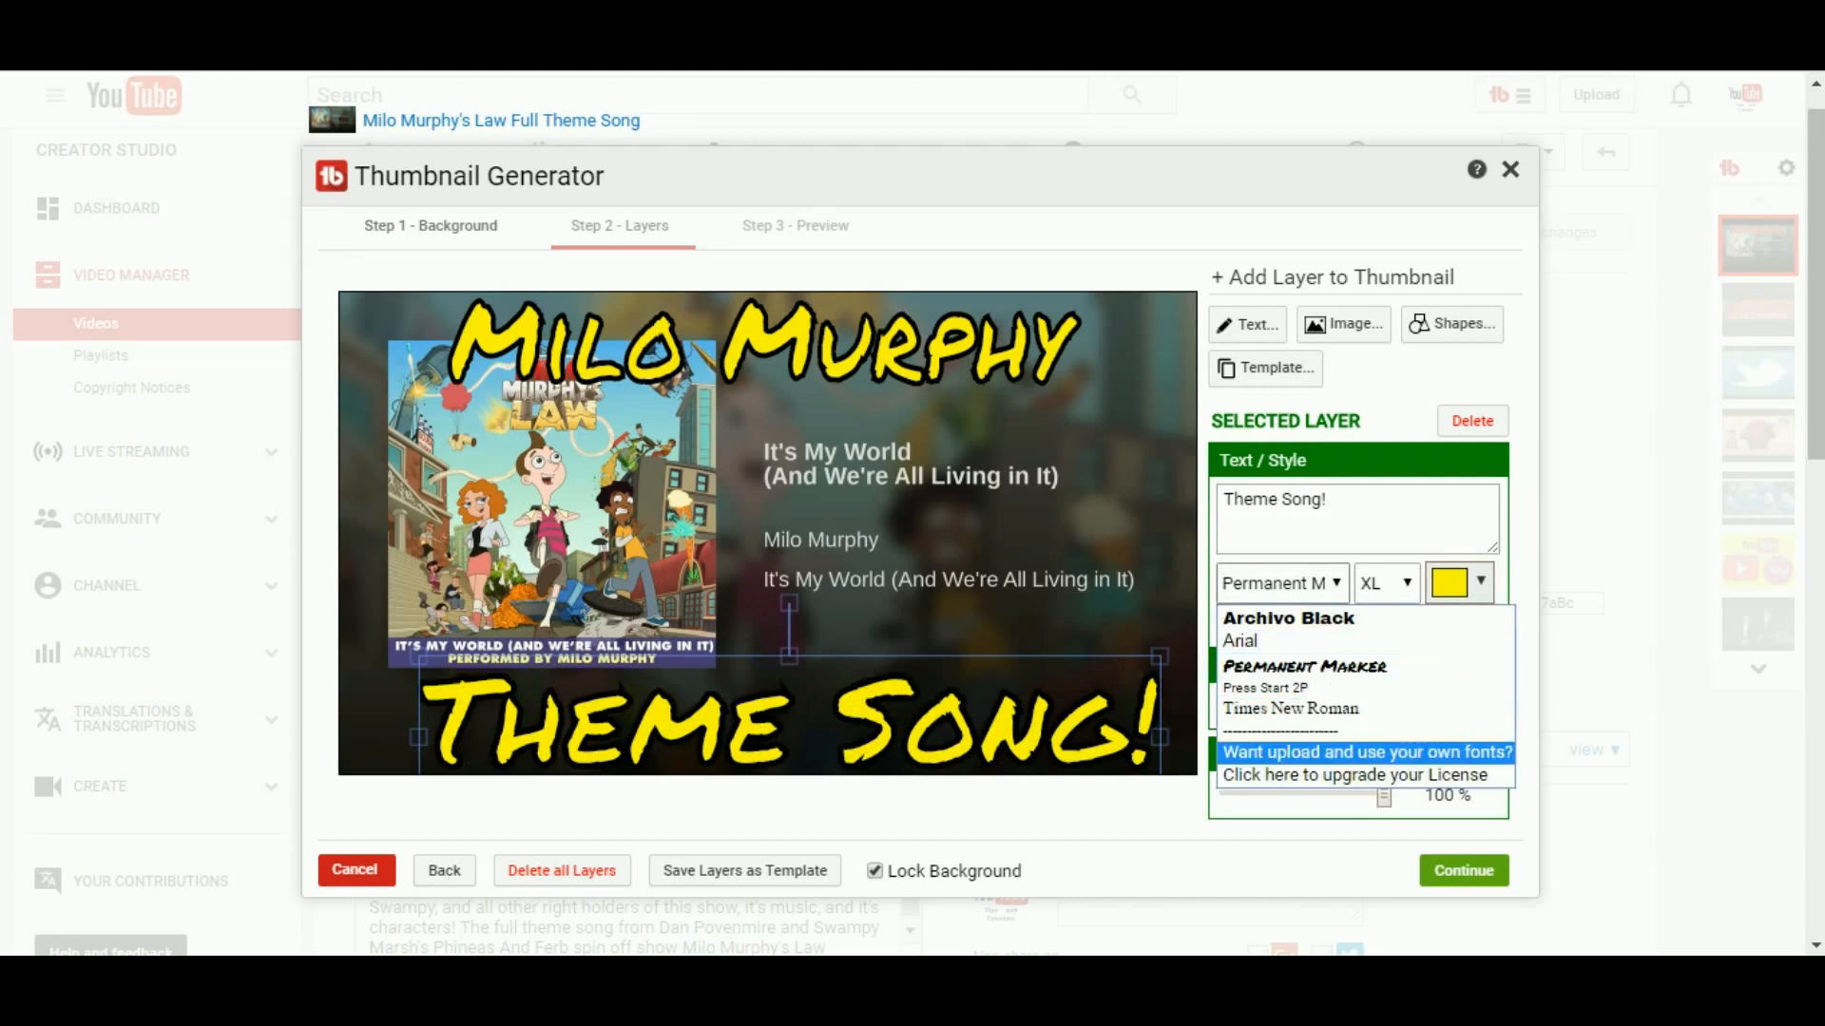
pyautogui.click(1366, 752)
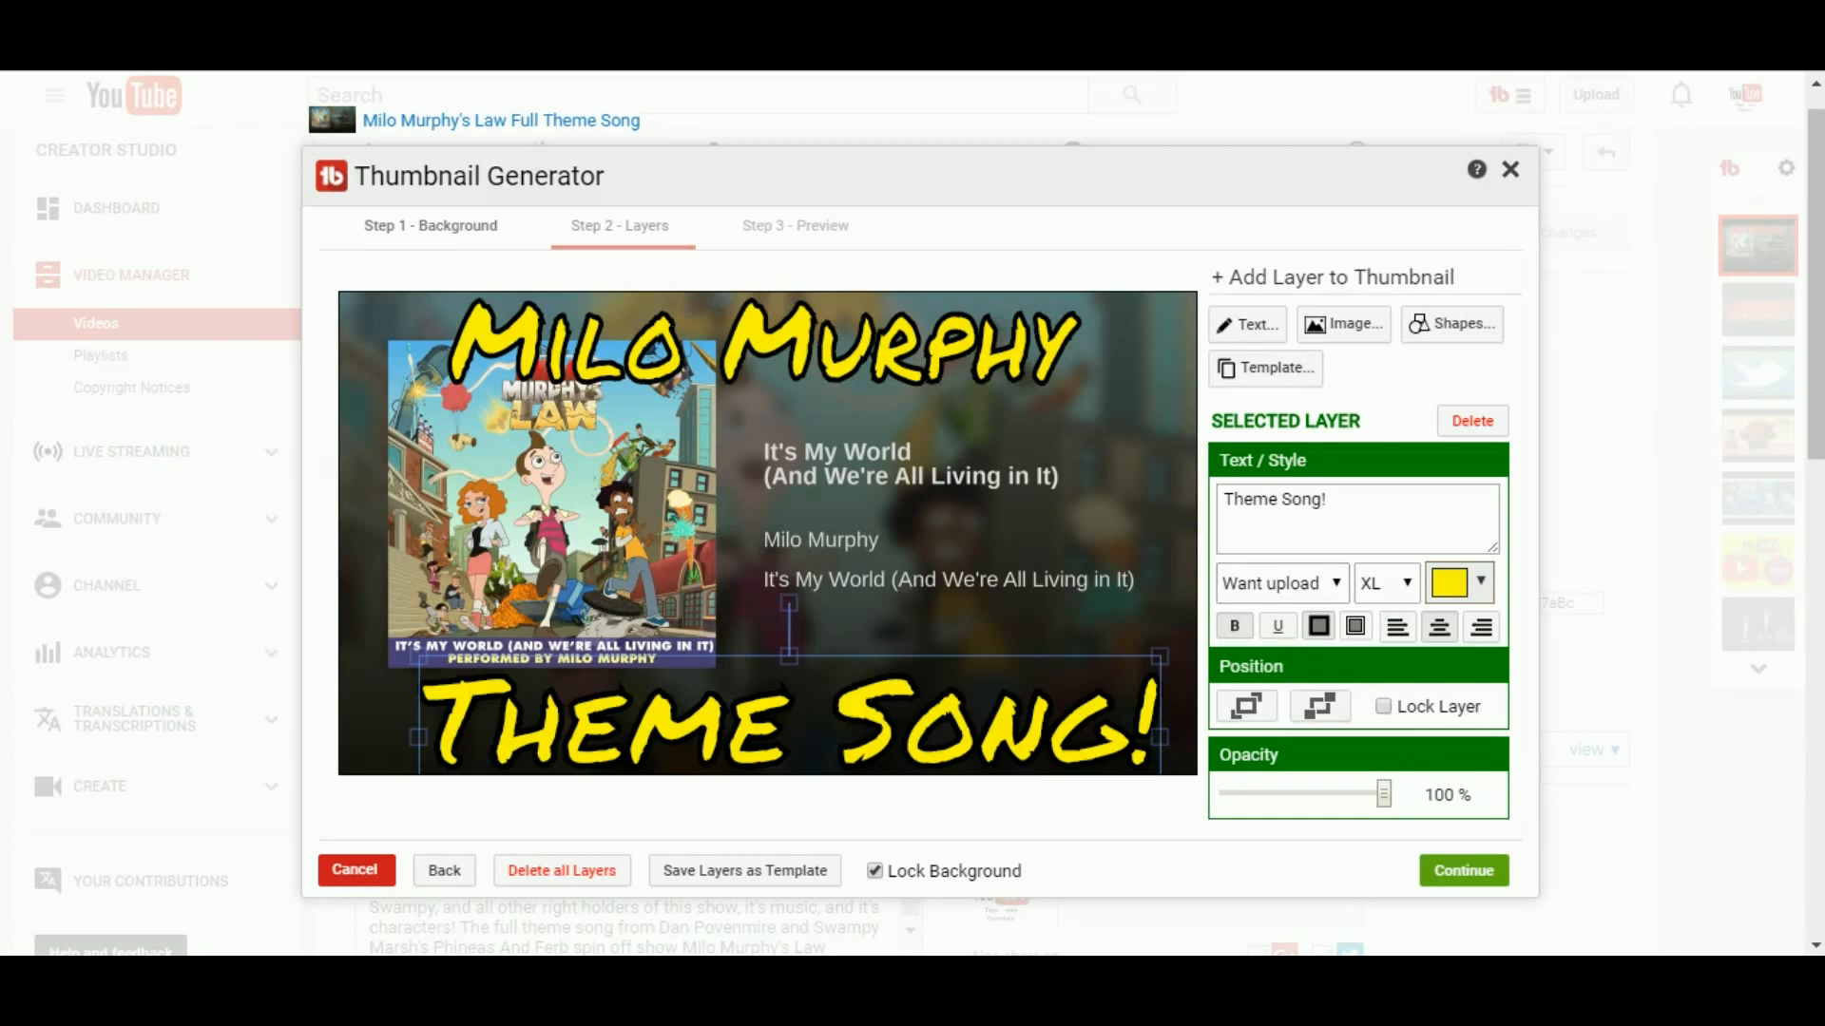
# Step: Move the "Theme Song!" text so it overlaps "Milo Murphy", and send it to the back
pyautogui.moveTo(788, 724); pyautogui.dragTo(783, 724)
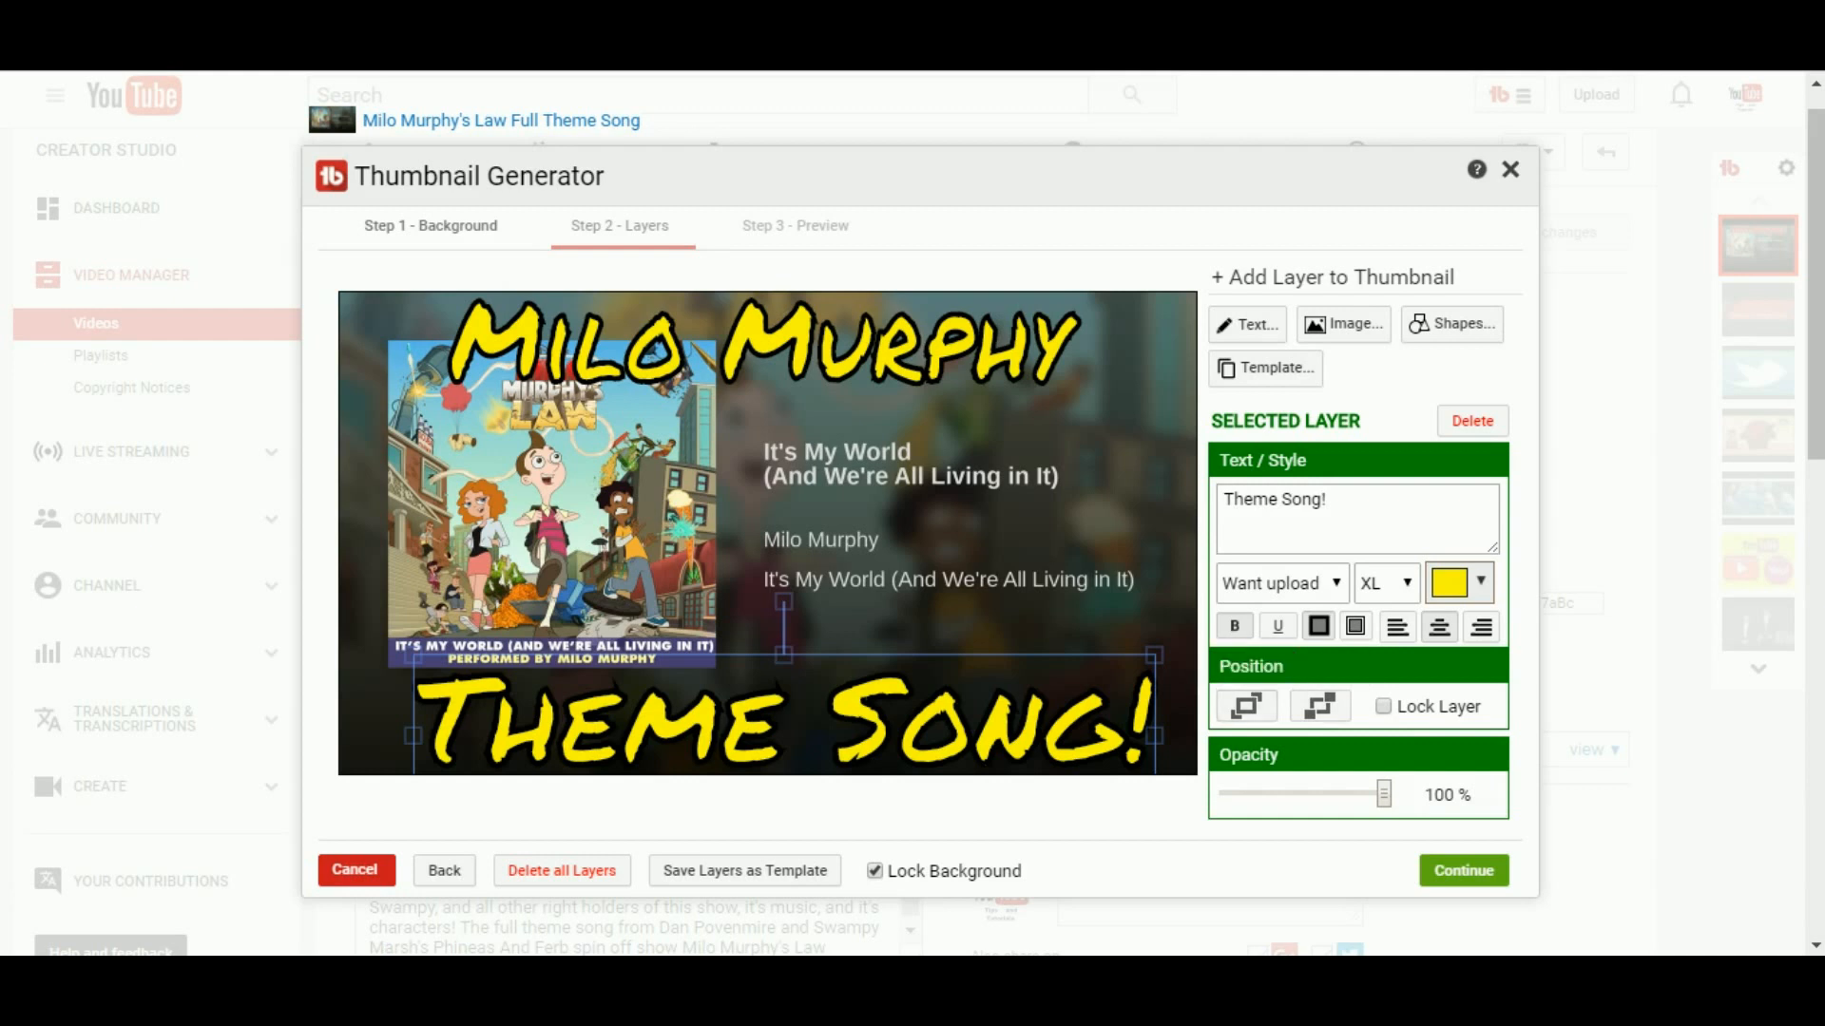
pyautogui.moveTo(784, 722); pyautogui.dragTo(761, 376)
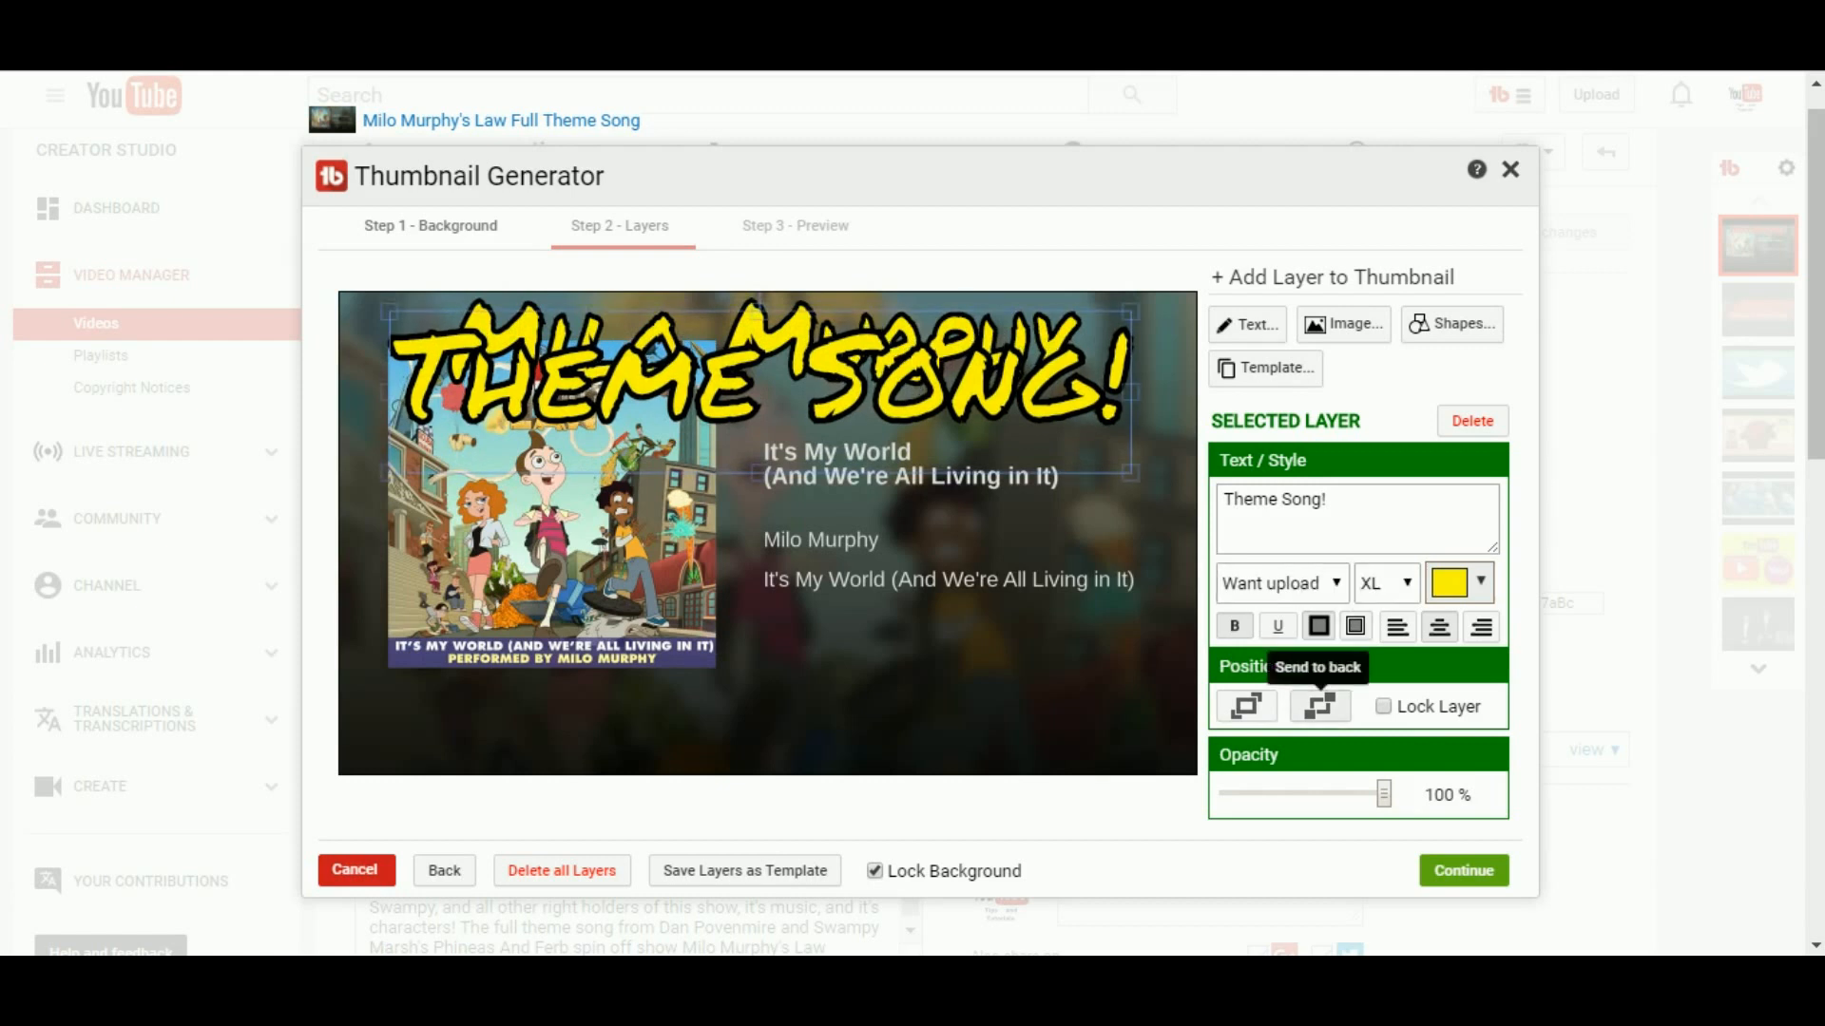
pyautogui.click(1320, 706)
# Step: Return the "Theme Song!" text to the thumbnail's lower edge and nudge "Milo Murphy" slightly right along the upper edge
pyautogui.moveTo(760, 344)
pyautogui.mouseDown()
pyautogui.moveTo(756, 376)
pyautogui.moveTo(753, 339)
pyautogui.mouseUp()
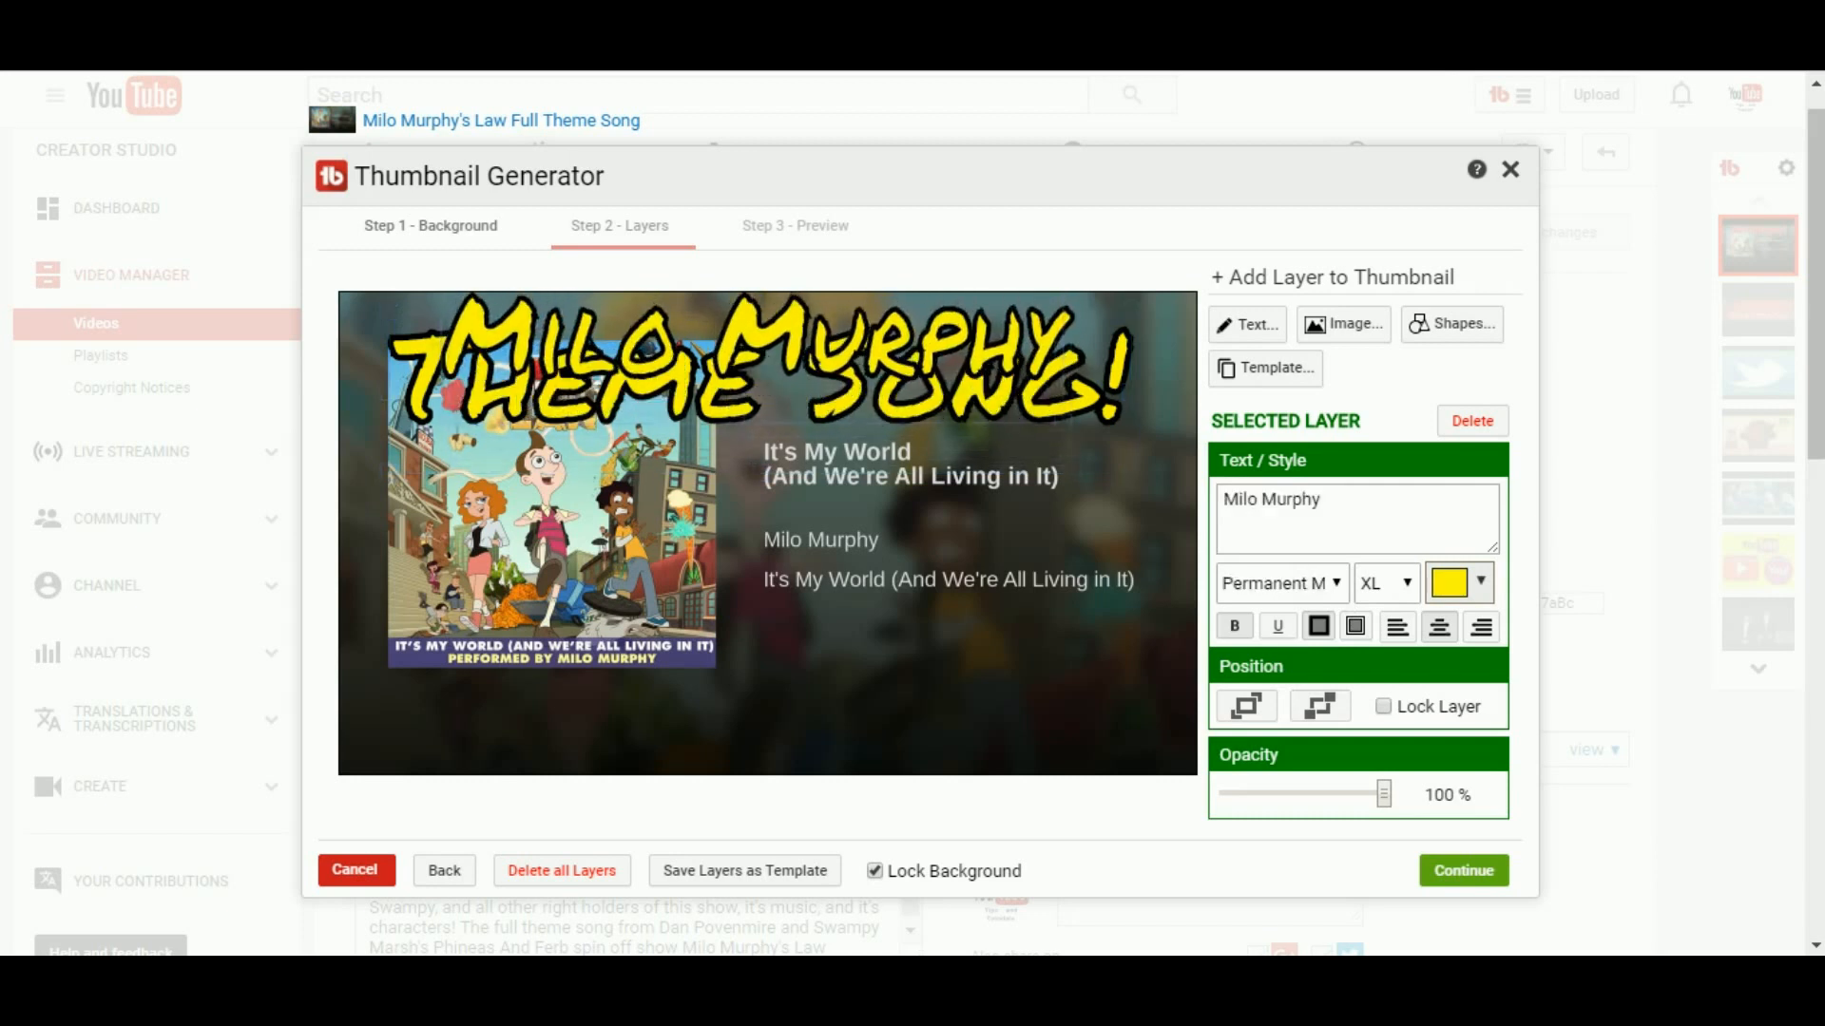
pyautogui.moveTo(761, 409); pyautogui.dragTo(757, 748)
pyautogui.moveTo(758, 344); pyautogui.dragTo(774, 349)
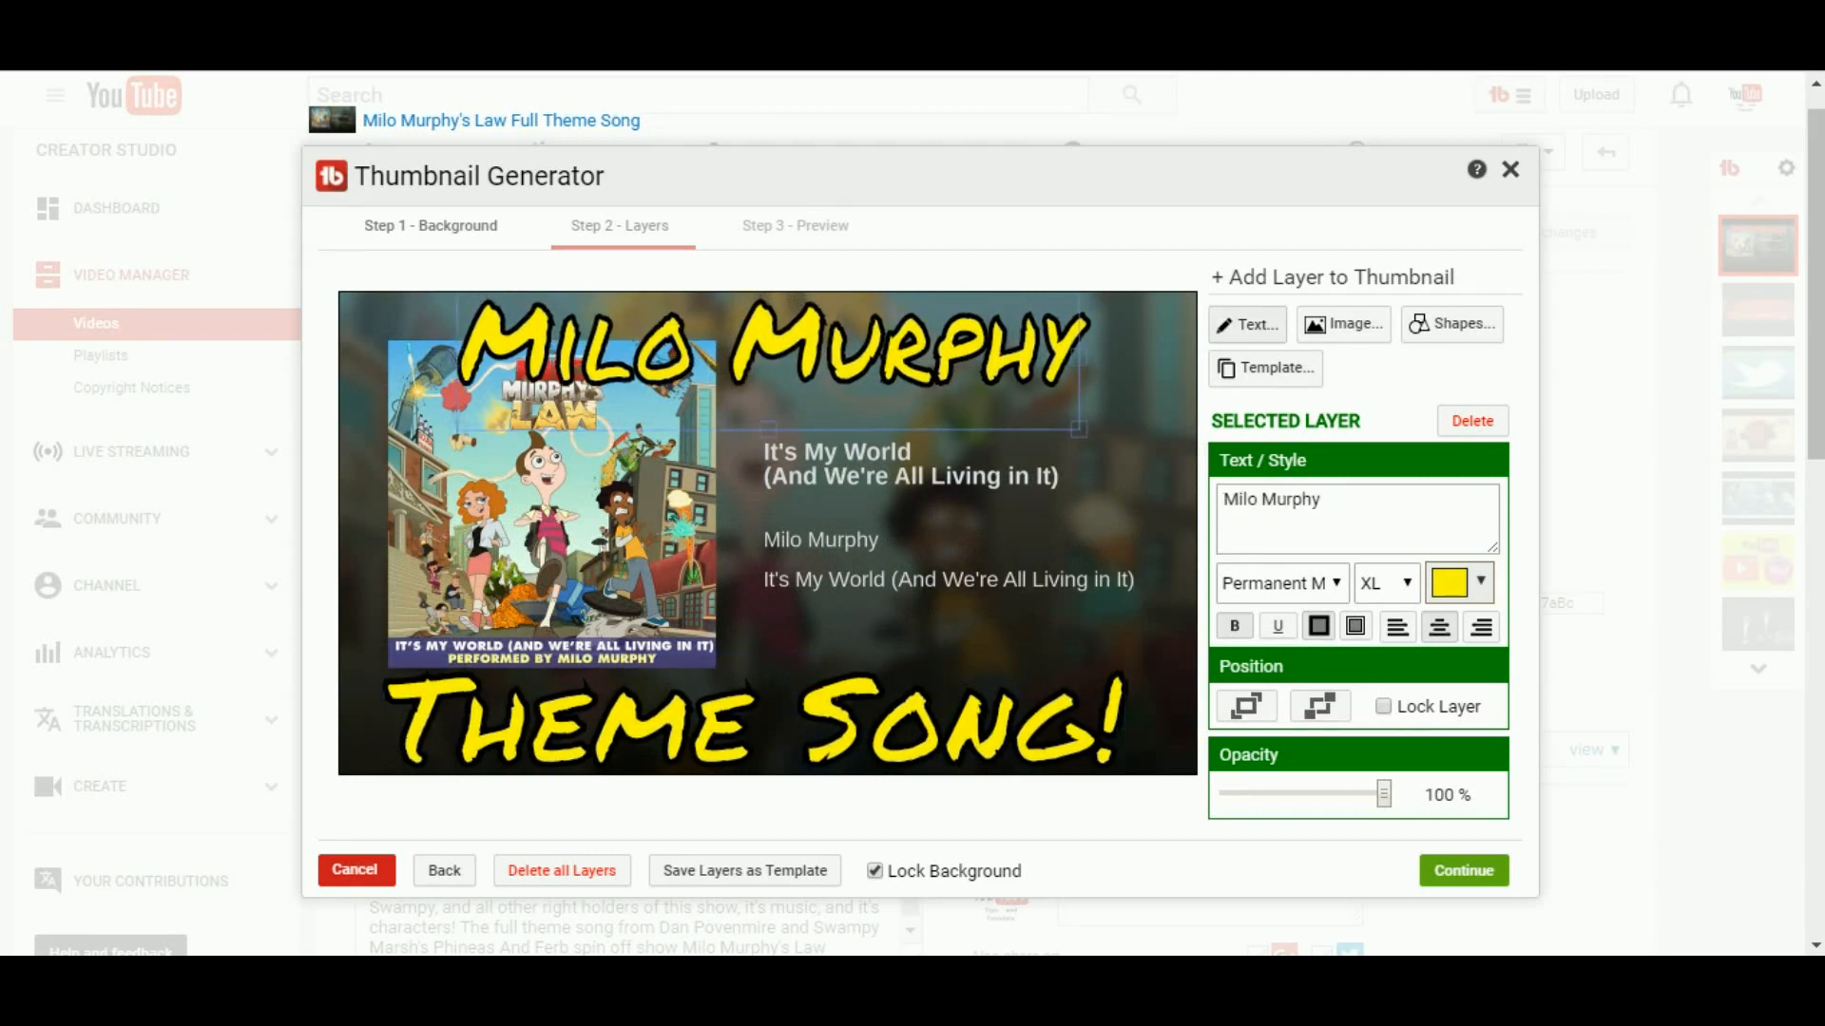
# Step: Add a blue arrow shape at 100% opacity and place it diagonally on the album cover, pointing at the central character's head
pyautogui.click(1451, 324)
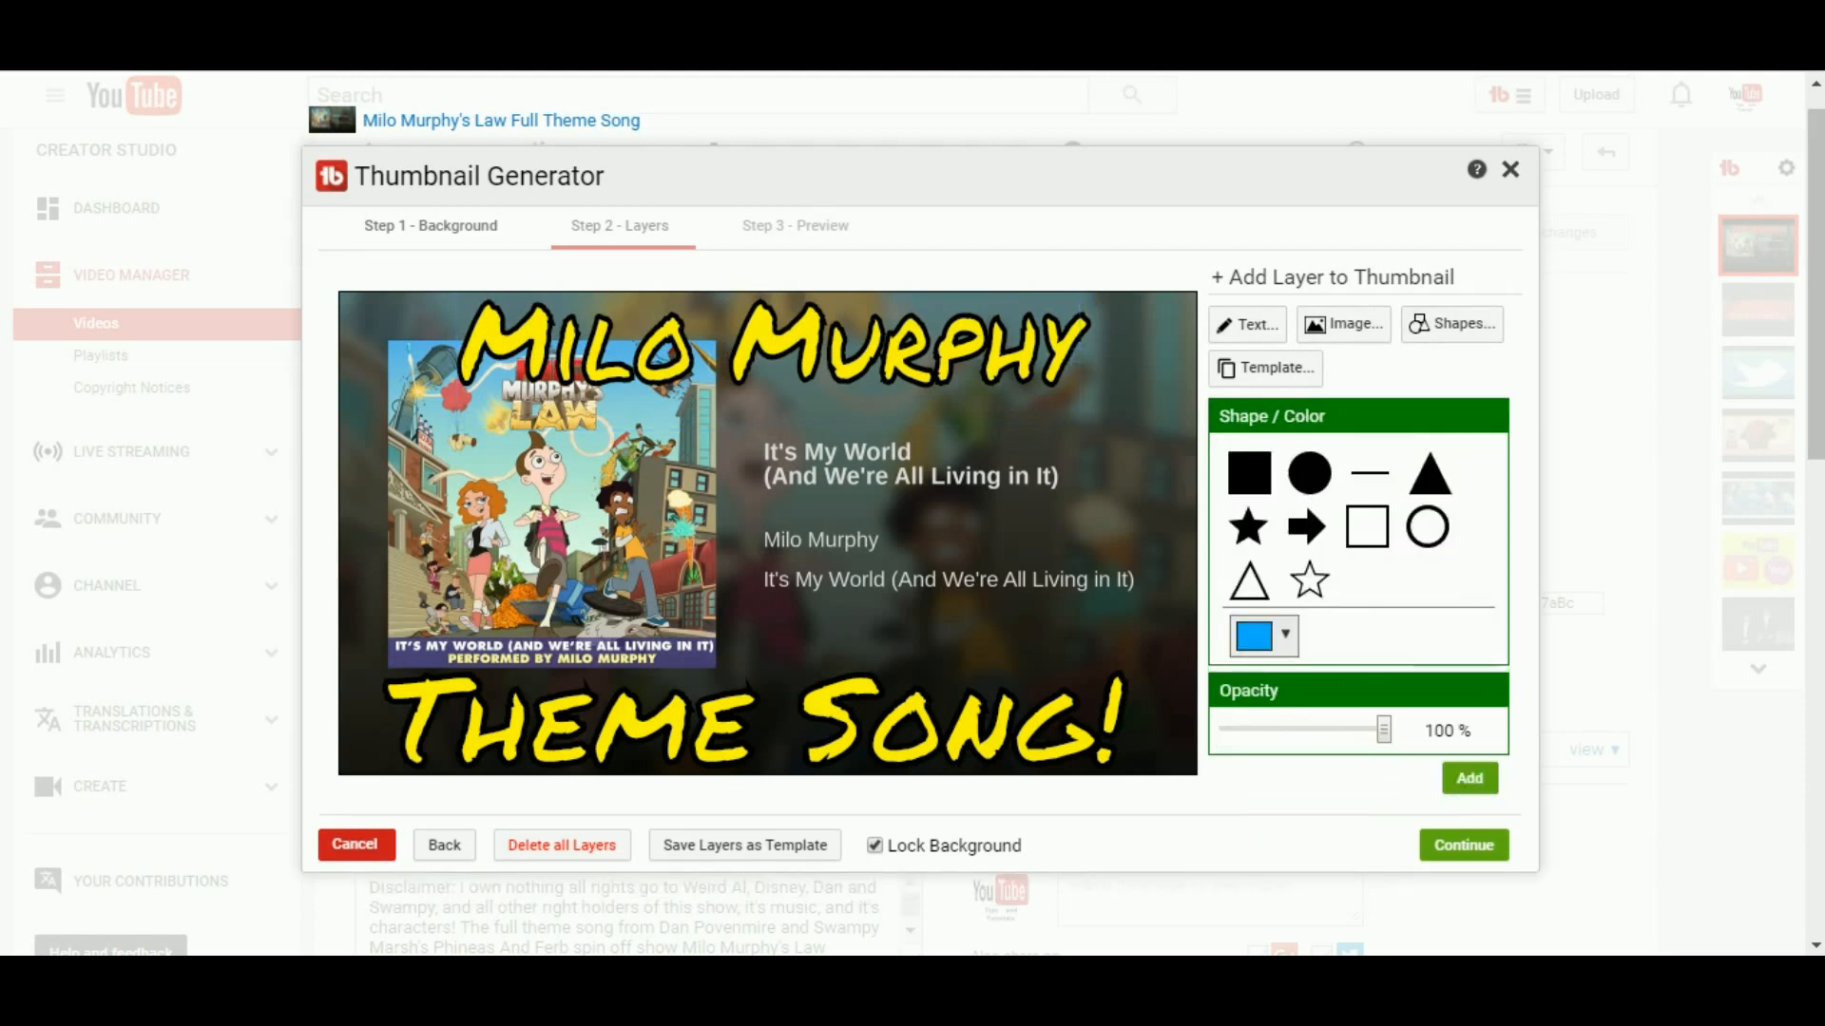
pyautogui.click(1307, 527)
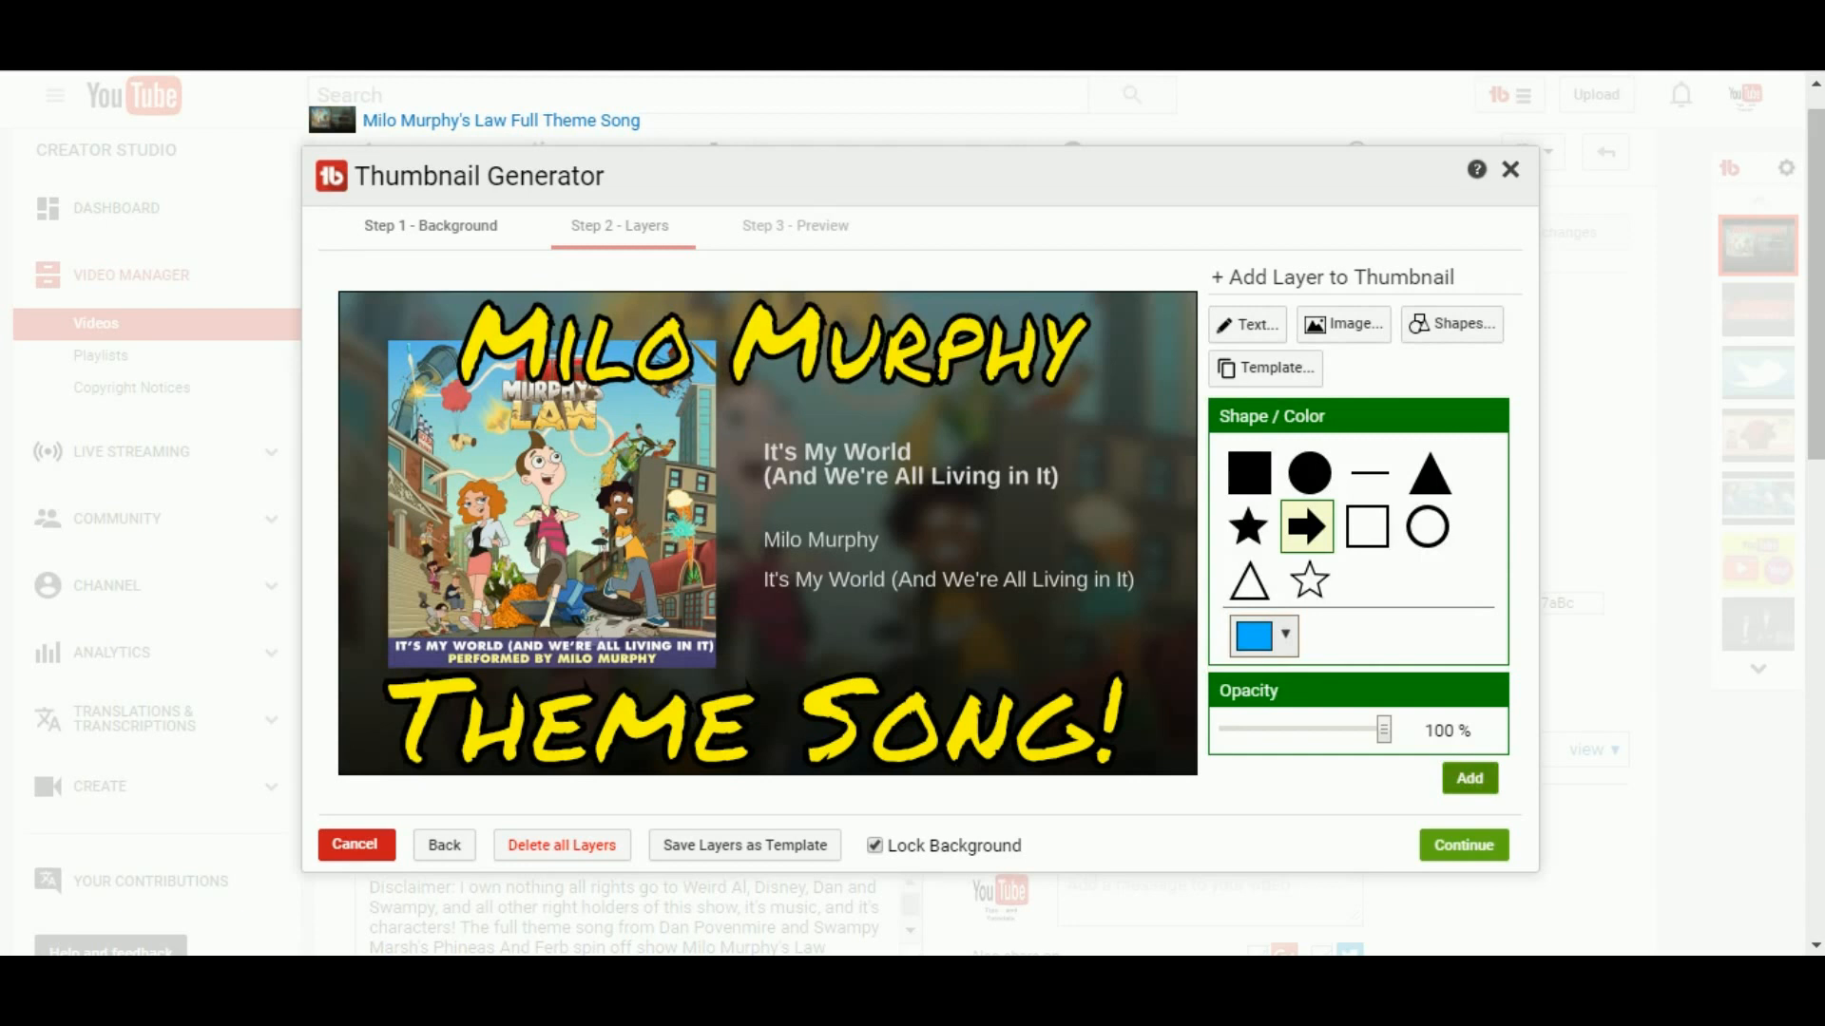
pyautogui.click(1469, 779)
pyautogui.moveTo(465, 418); pyautogui.dragTo(485, 450)
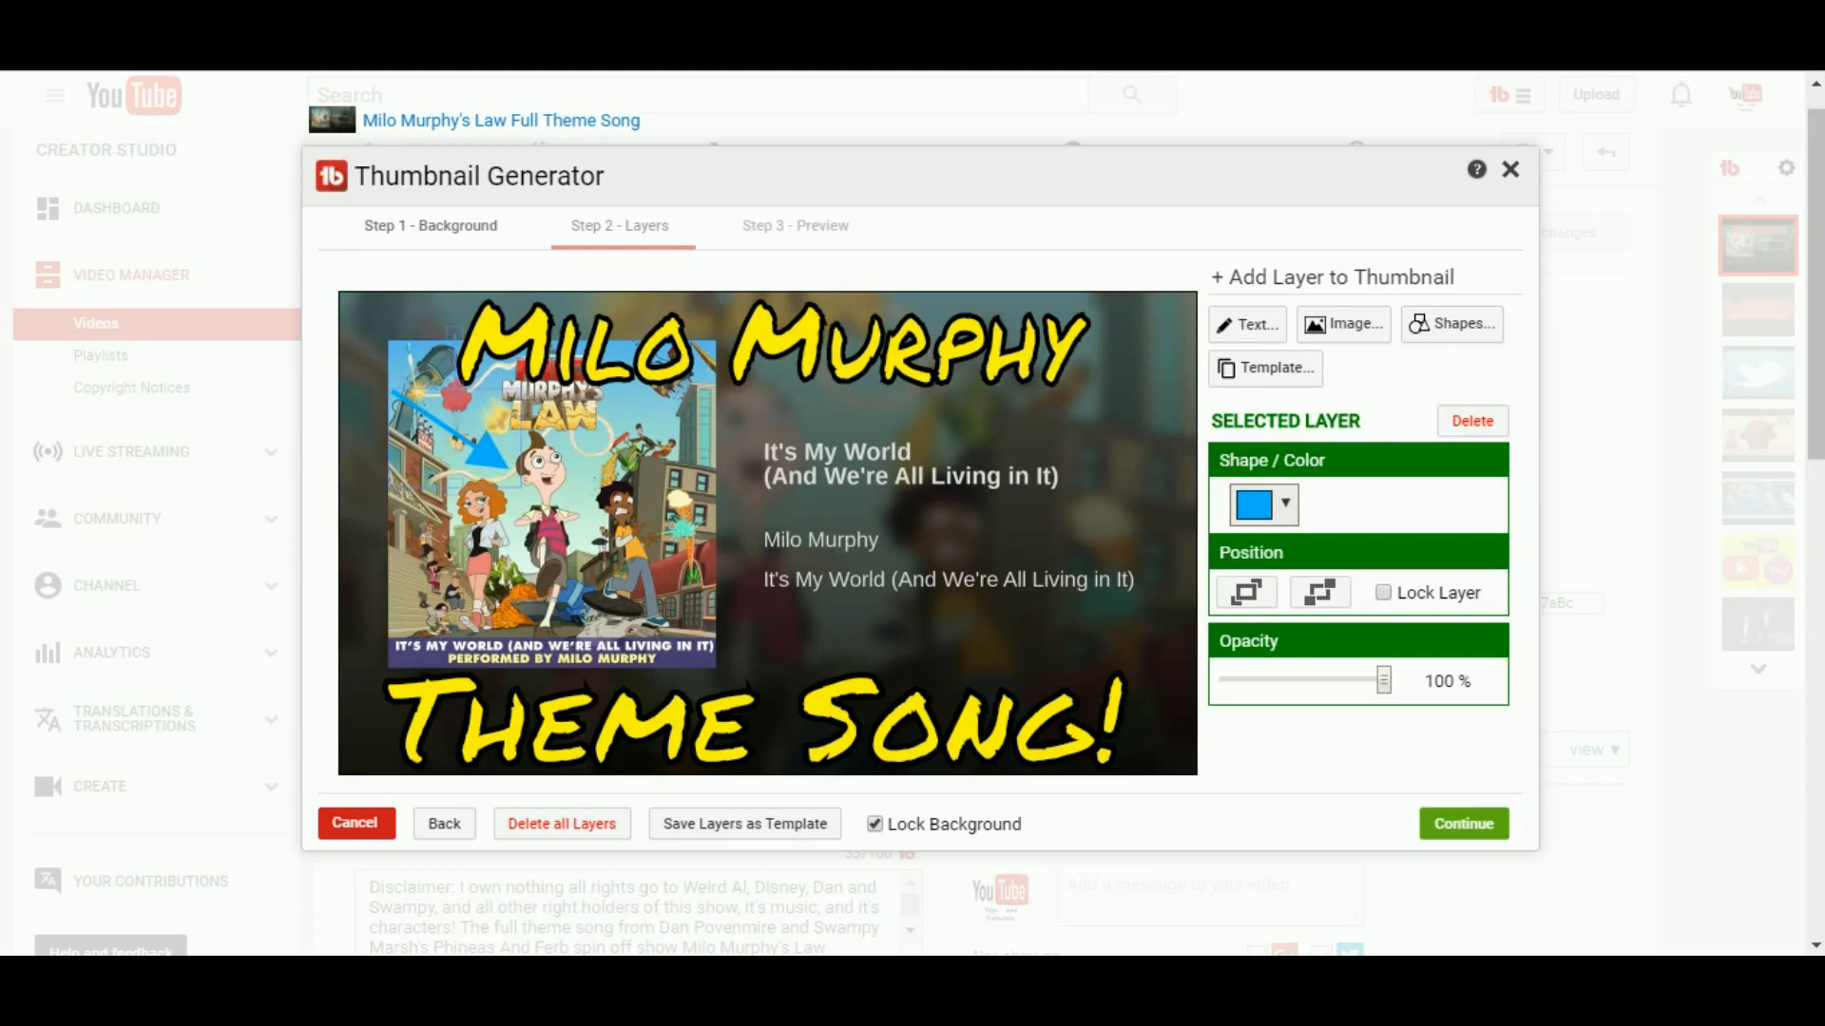
pyautogui.moveTo(485, 451); pyautogui.dragTo(494, 467)
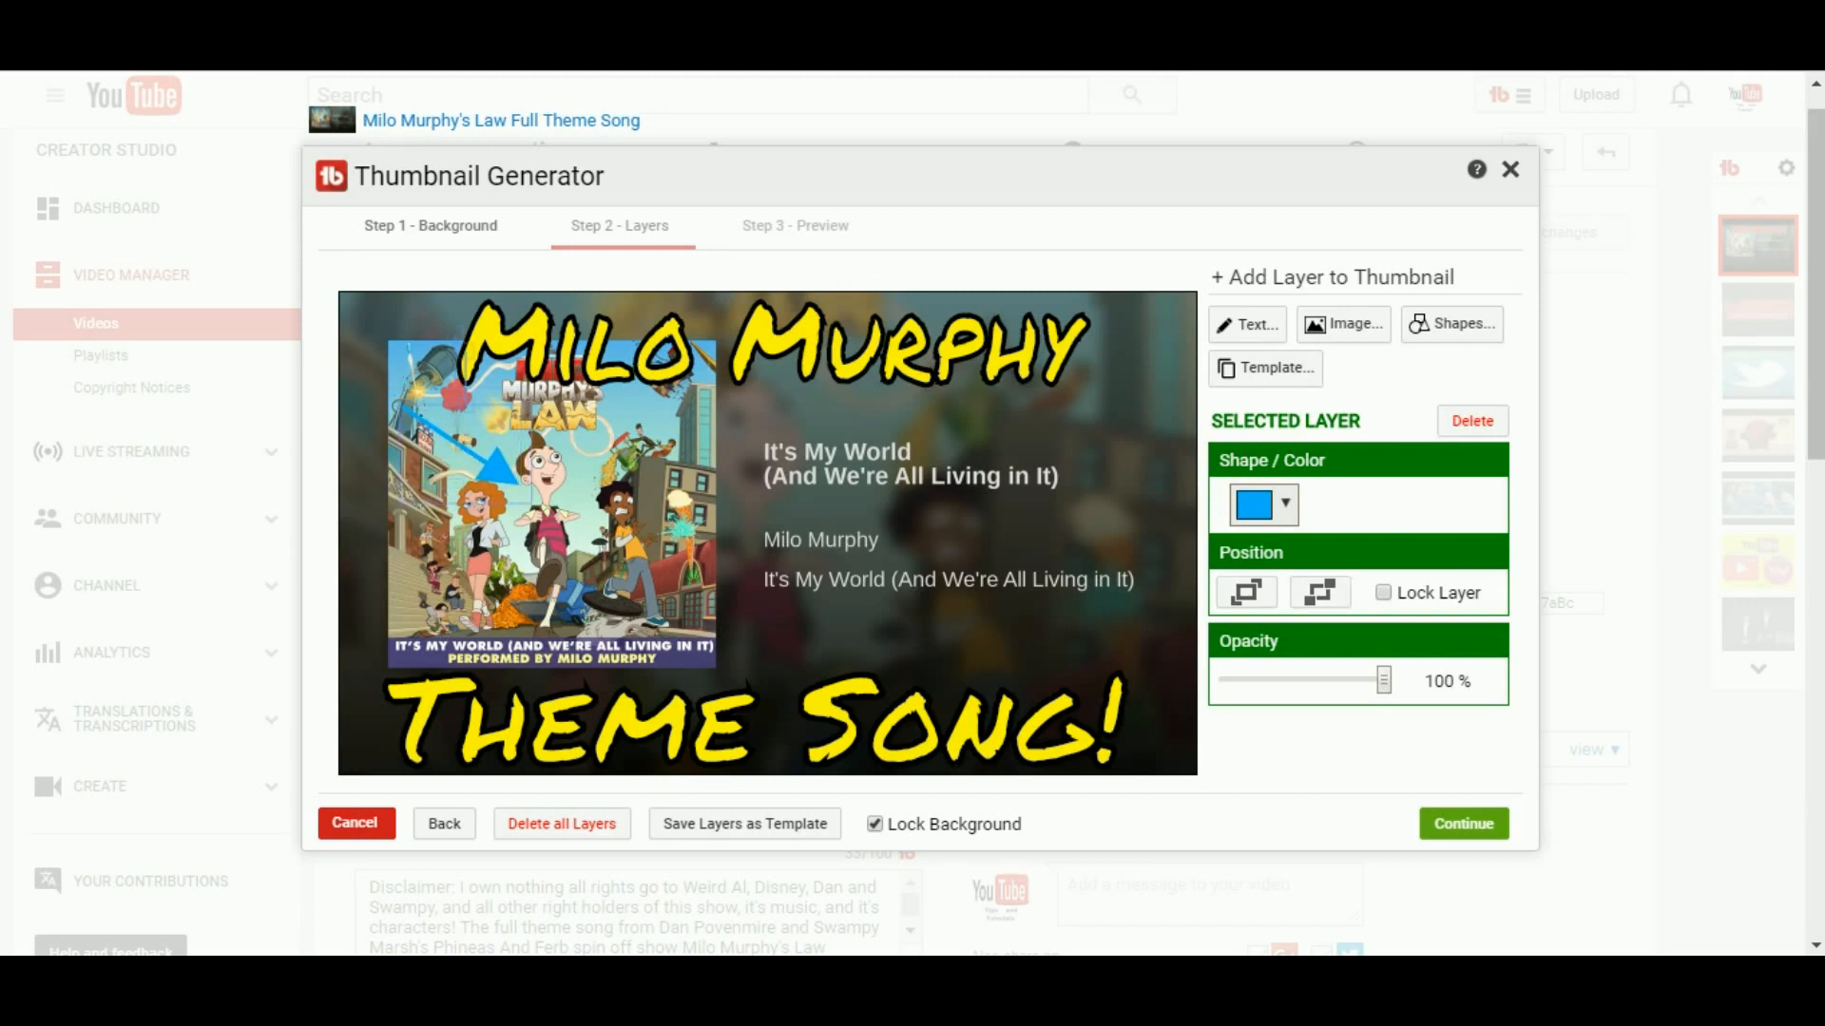
pyautogui.moveTo(461, 391); pyautogui.dragTo(394, 335)
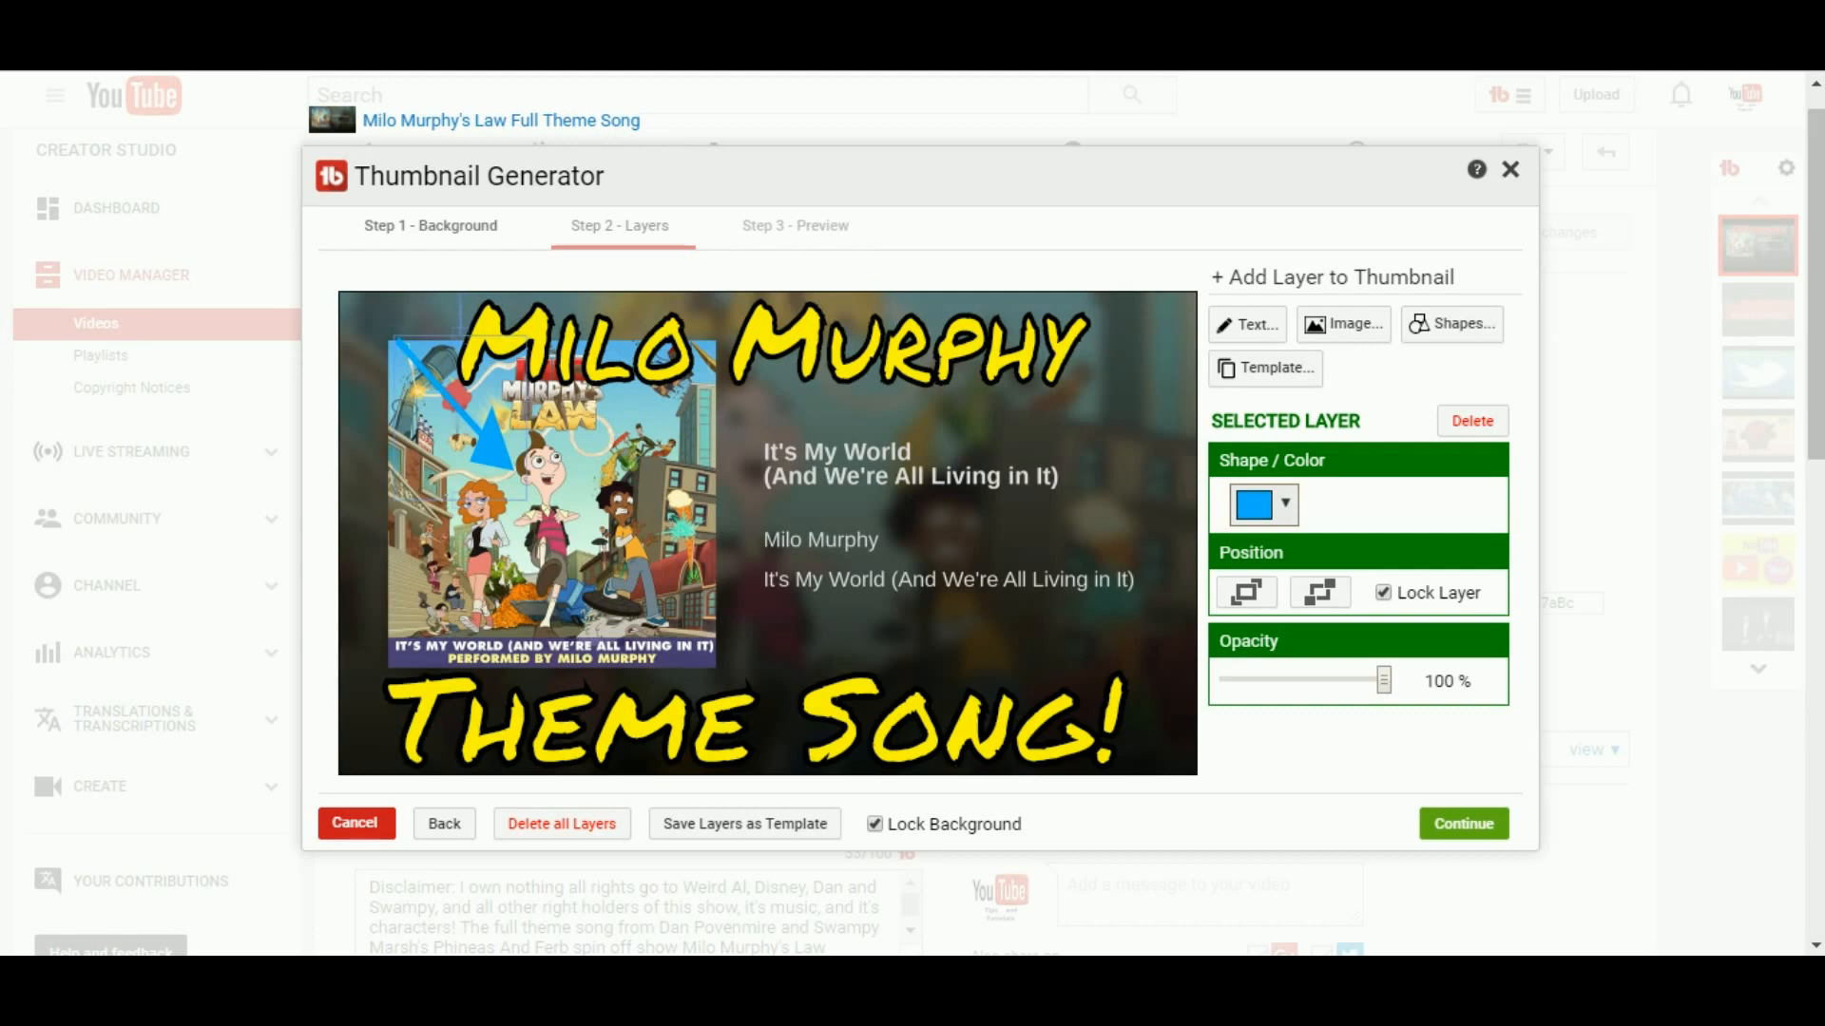
# Step: Lock the blue arrow layer and select the "Theme Song!" text layer
pyautogui.click(1384, 593)
pyautogui.moveTo(1384, 679)
pyautogui.mouseDown()
pyautogui.moveTo(1290, 680)
pyautogui.moveTo(1384, 679)
pyautogui.mouseUp()
pyautogui.click(913, 719)
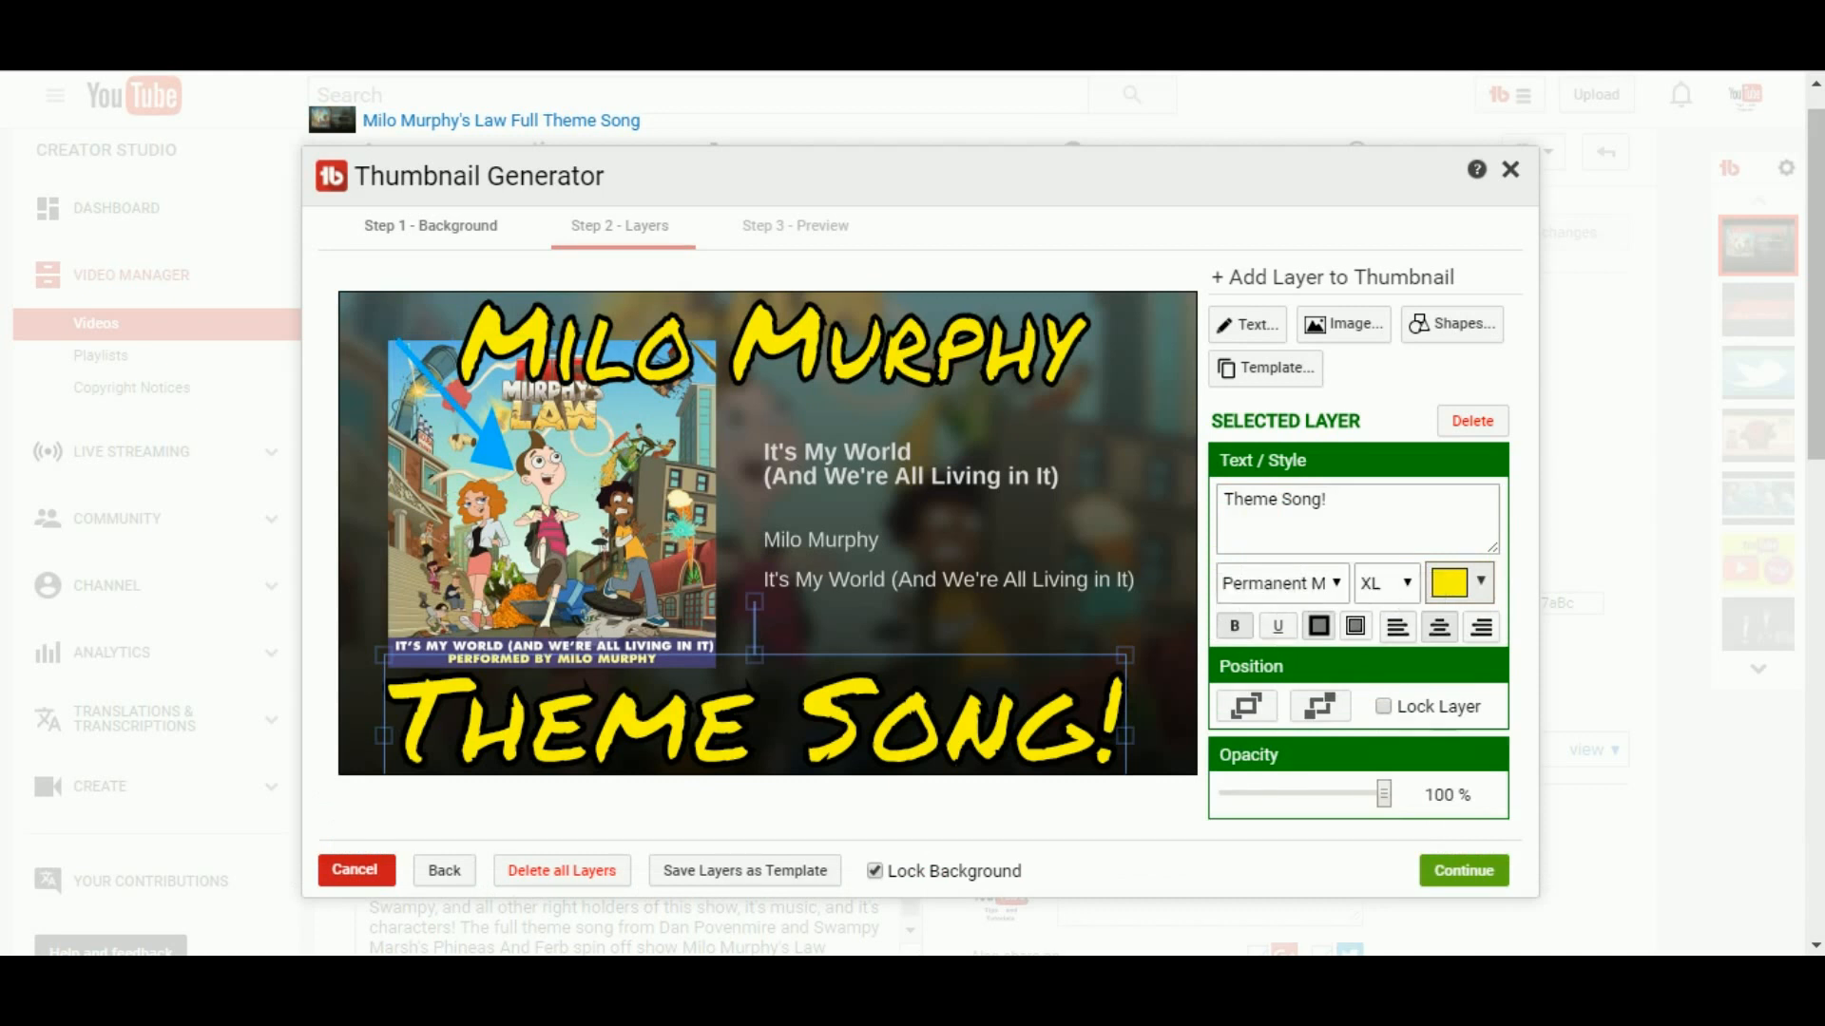
# Step: Add the custom YouTube Tips and Tutorials logo image and place it, slightly enlarged, in the thumbnail's upper-right corner
pyautogui.moveTo(1384, 795)
pyautogui.mouseDown()
pyautogui.moveTo(1226, 795)
pyautogui.moveTo(1382, 795)
pyautogui.mouseUp()
pyautogui.click(1343, 325)
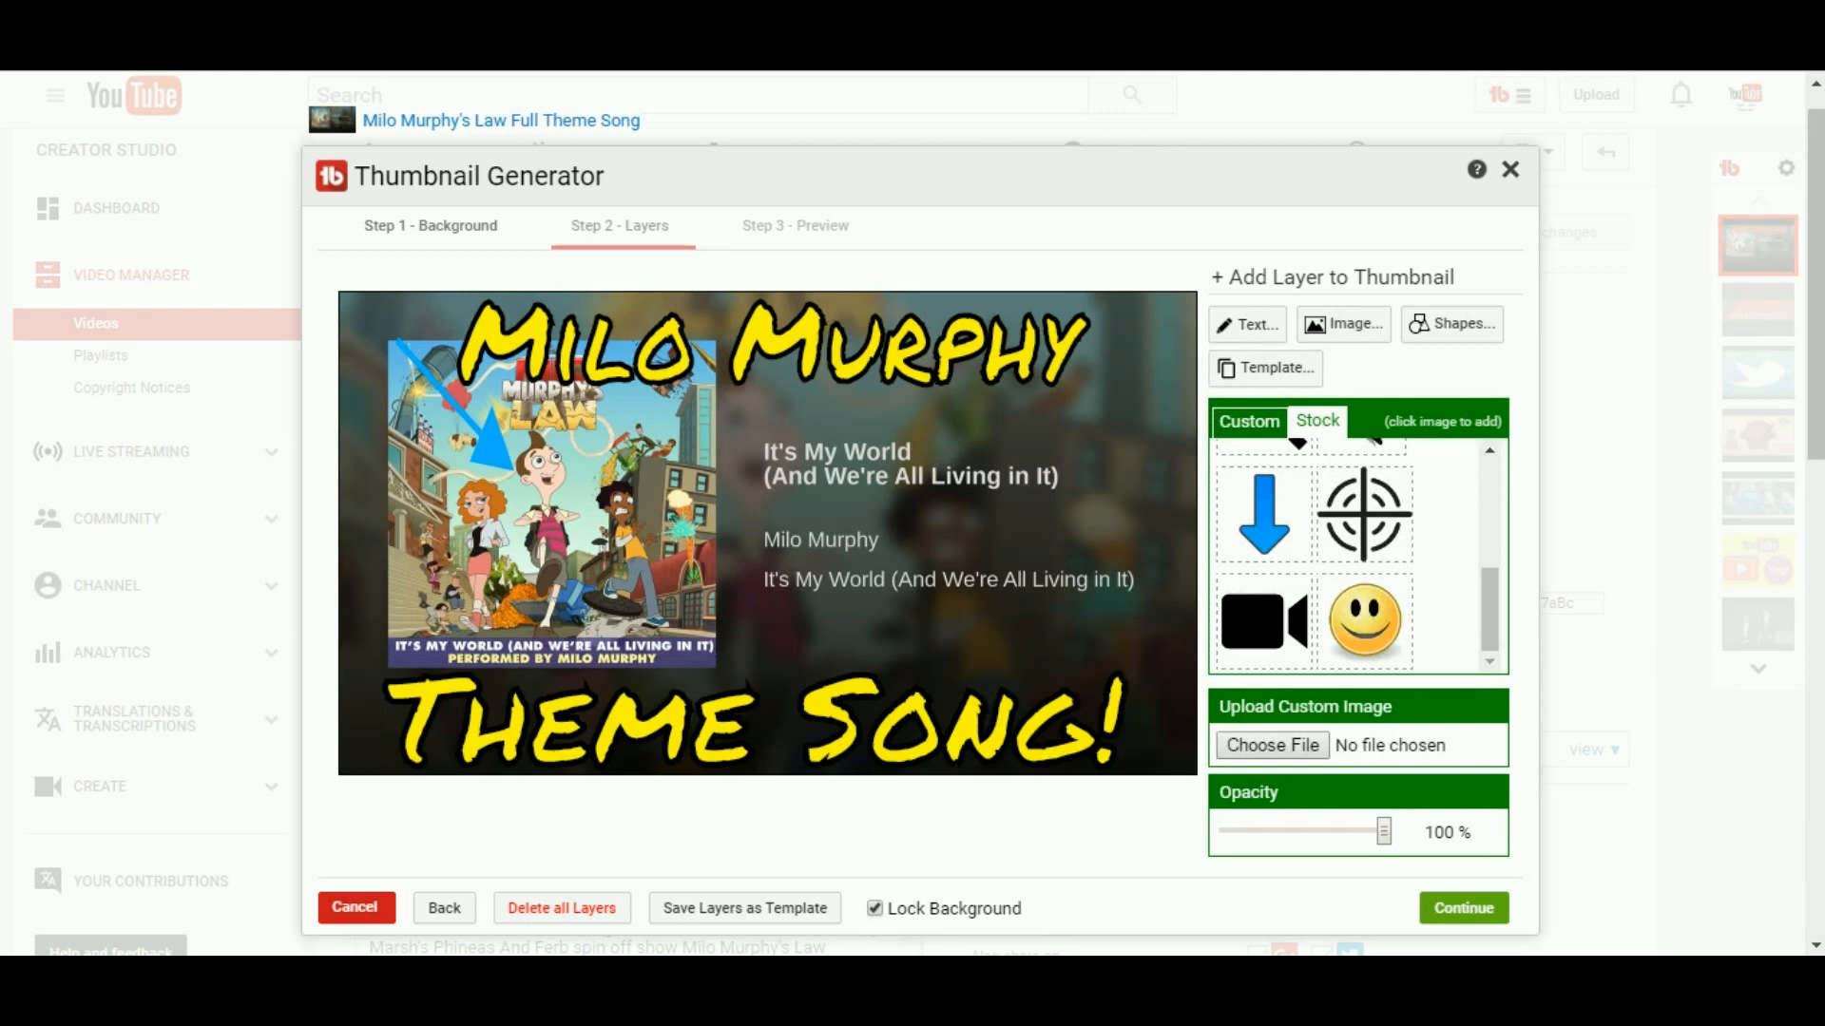
pyautogui.scroll(4, 1350, 556)
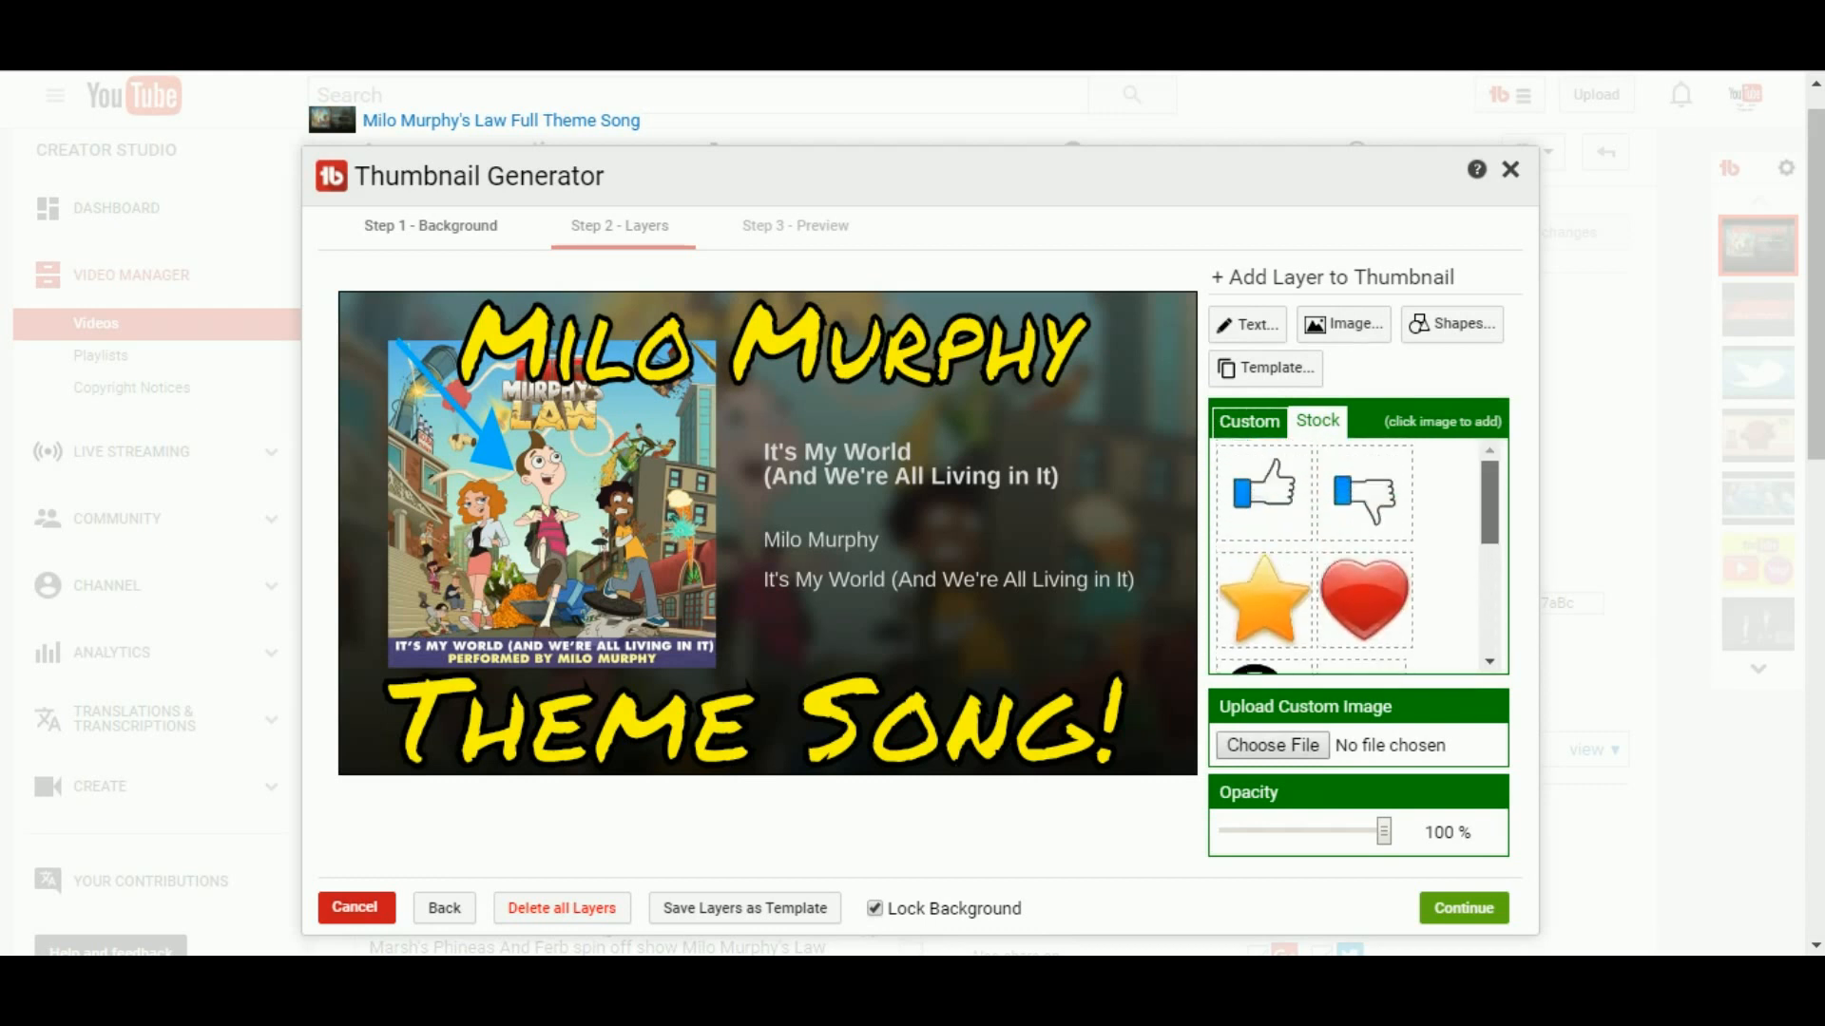
pyautogui.scroll(-4, 1350, 556)
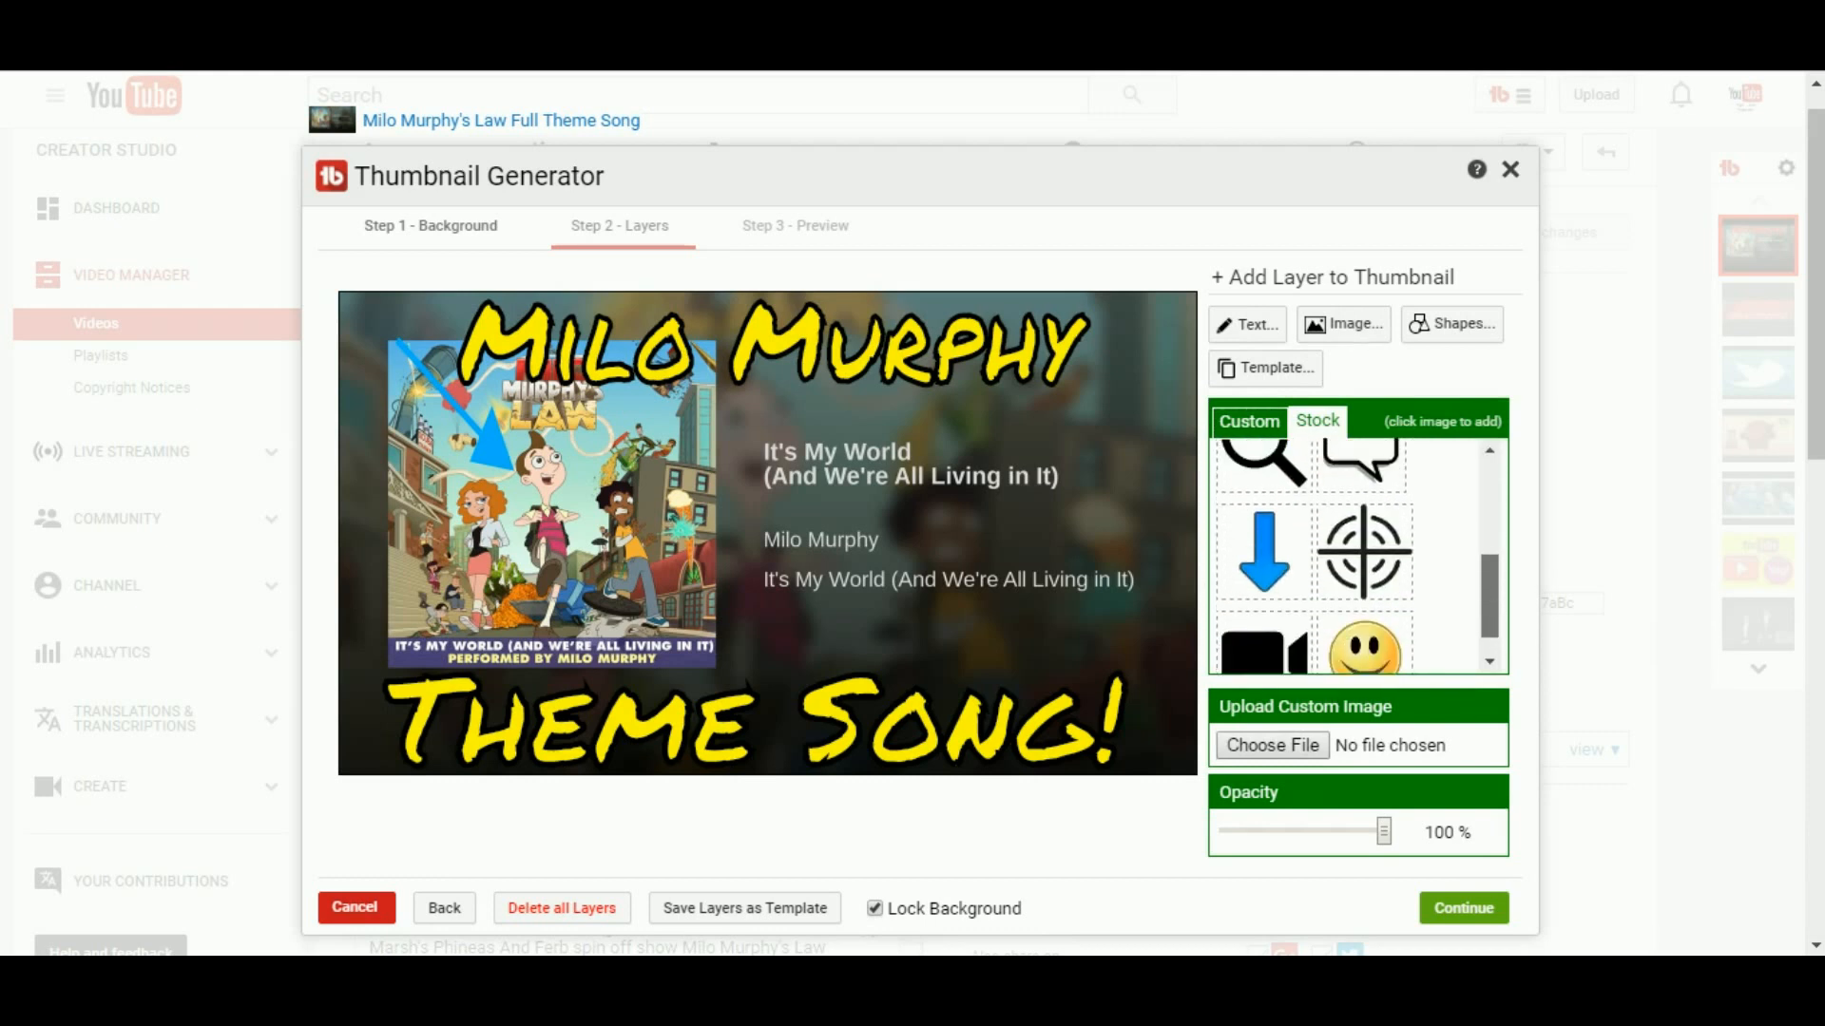
pyautogui.scroll(-1, 1349, 556)
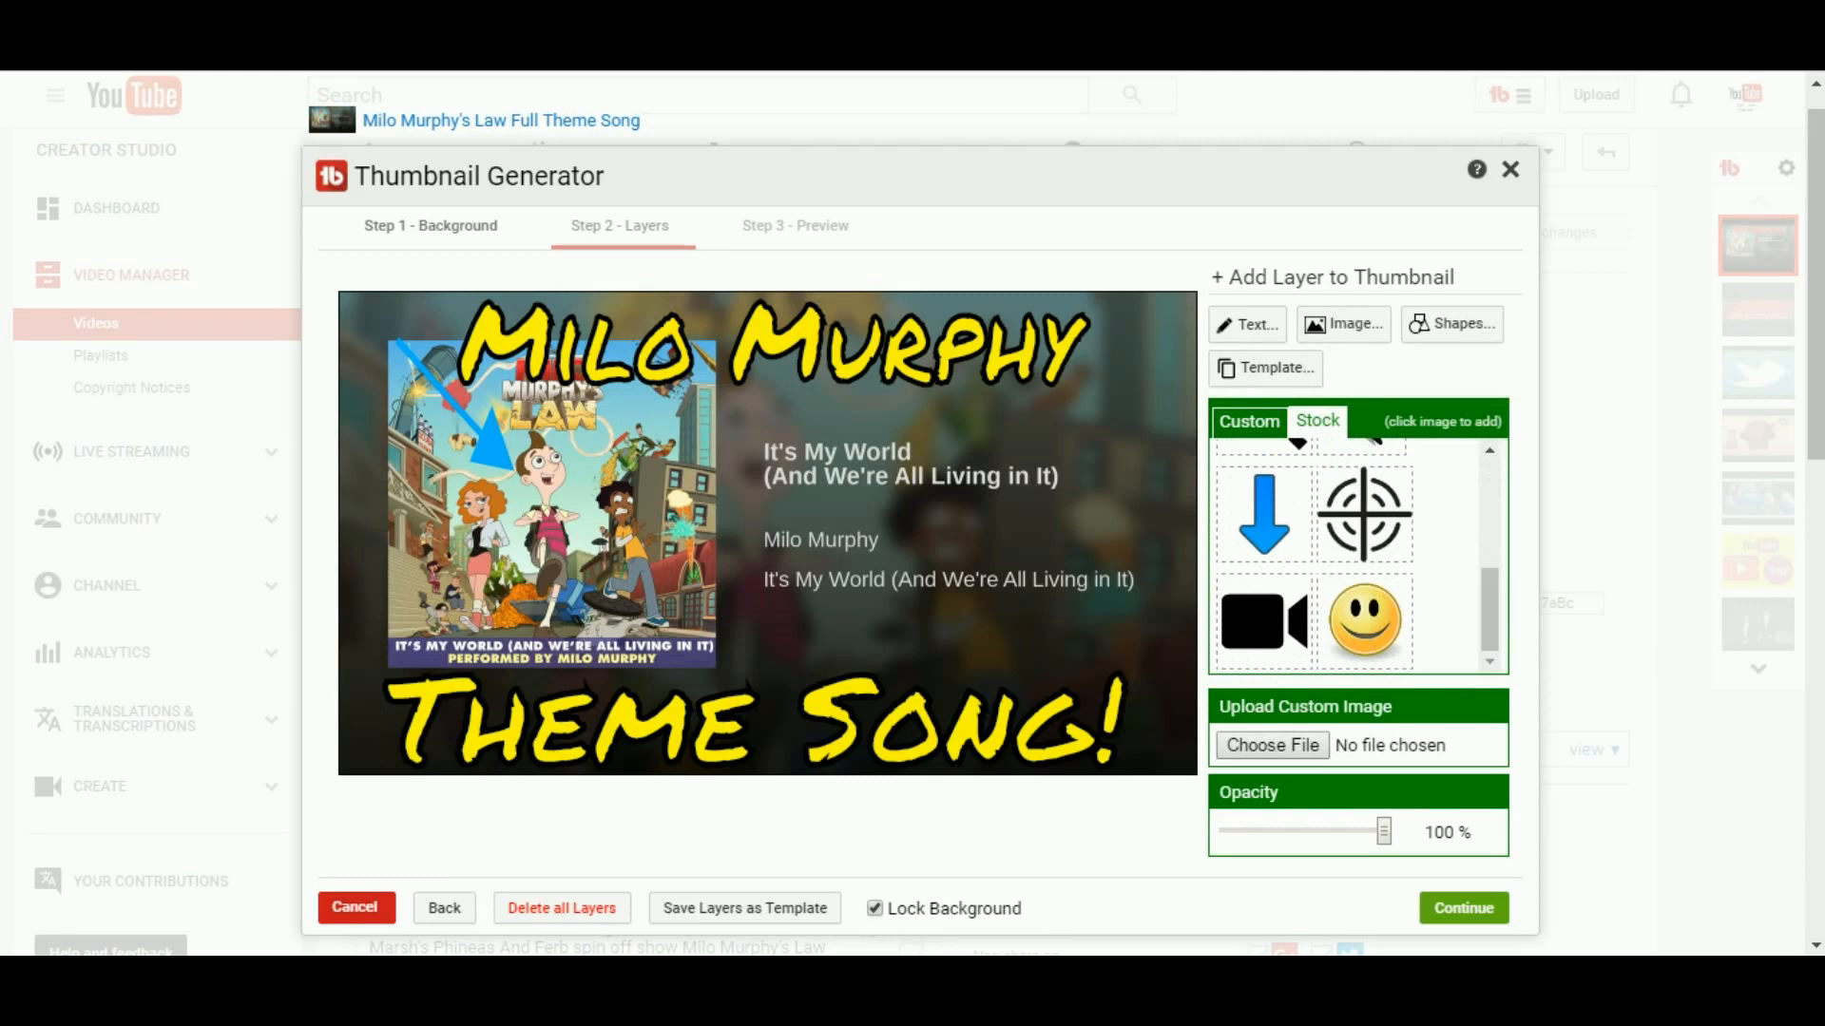
pyautogui.click(1249, 421)
pyautogui.click(1264, 492)
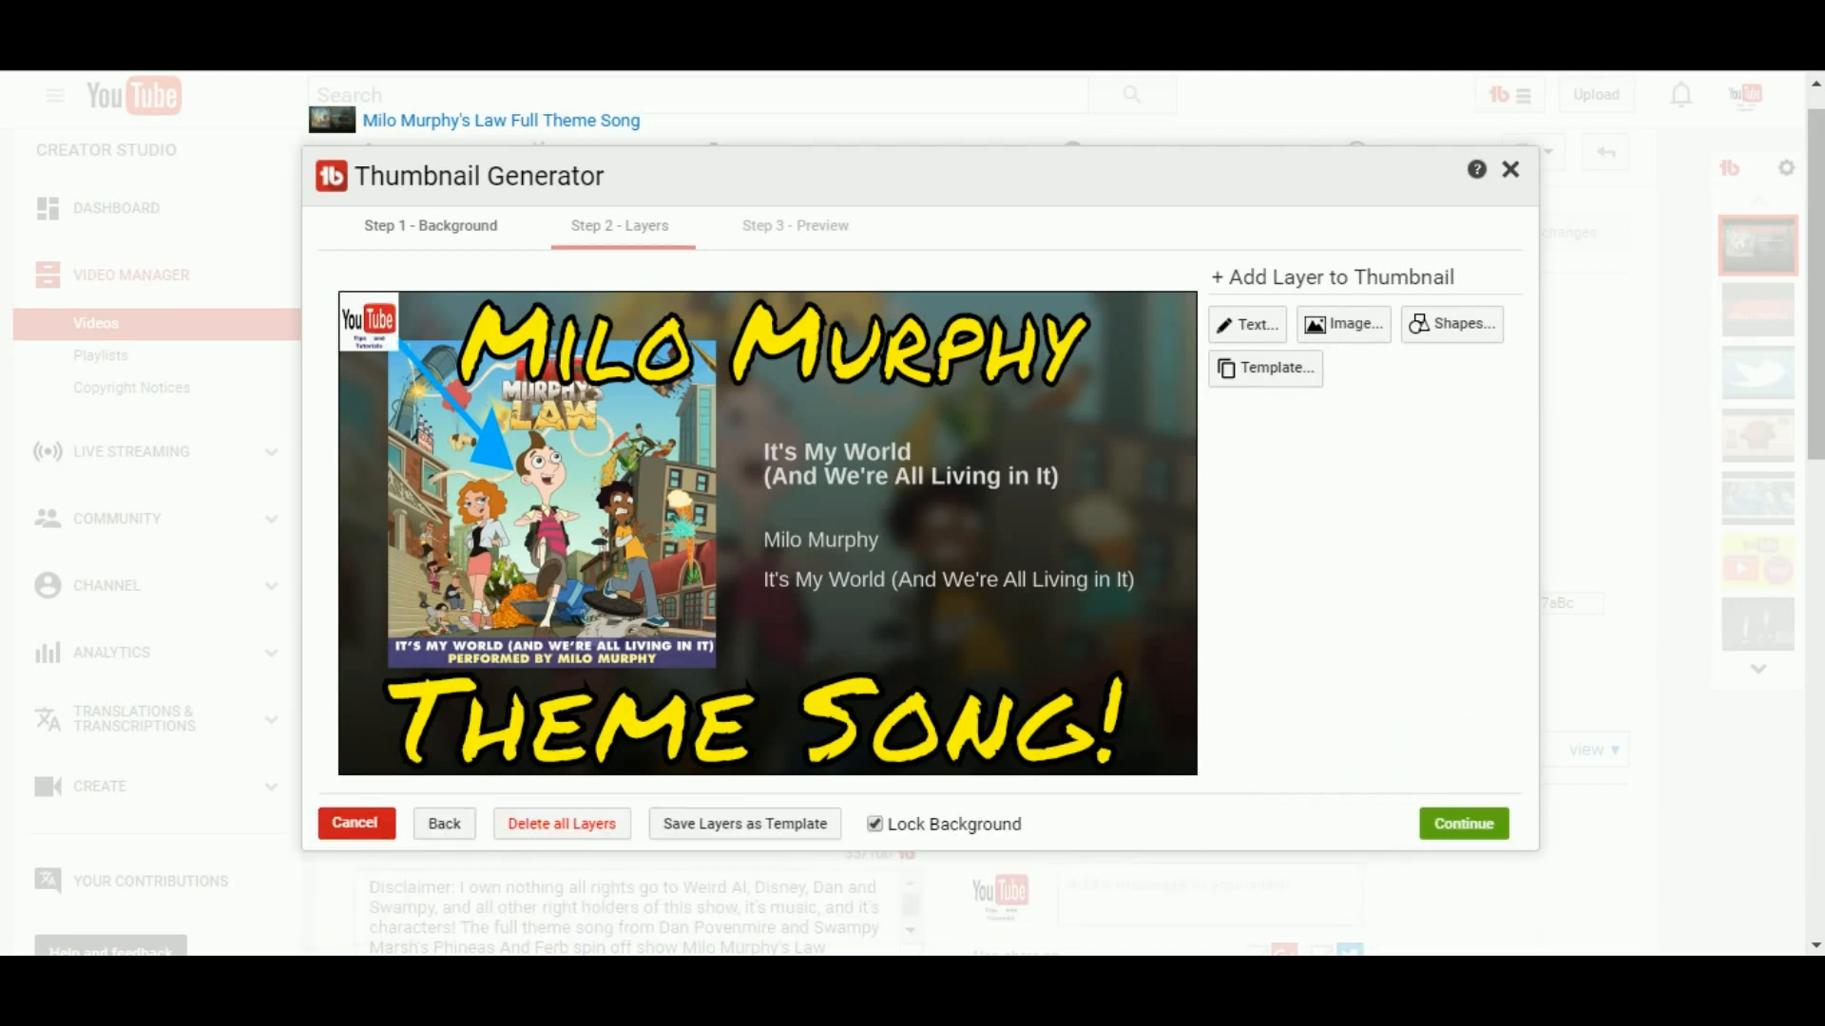
pyautogui.moveTo(369, 320); pyautogui.dragTo(1148, 339)
pyautogui.click(1131, 456)
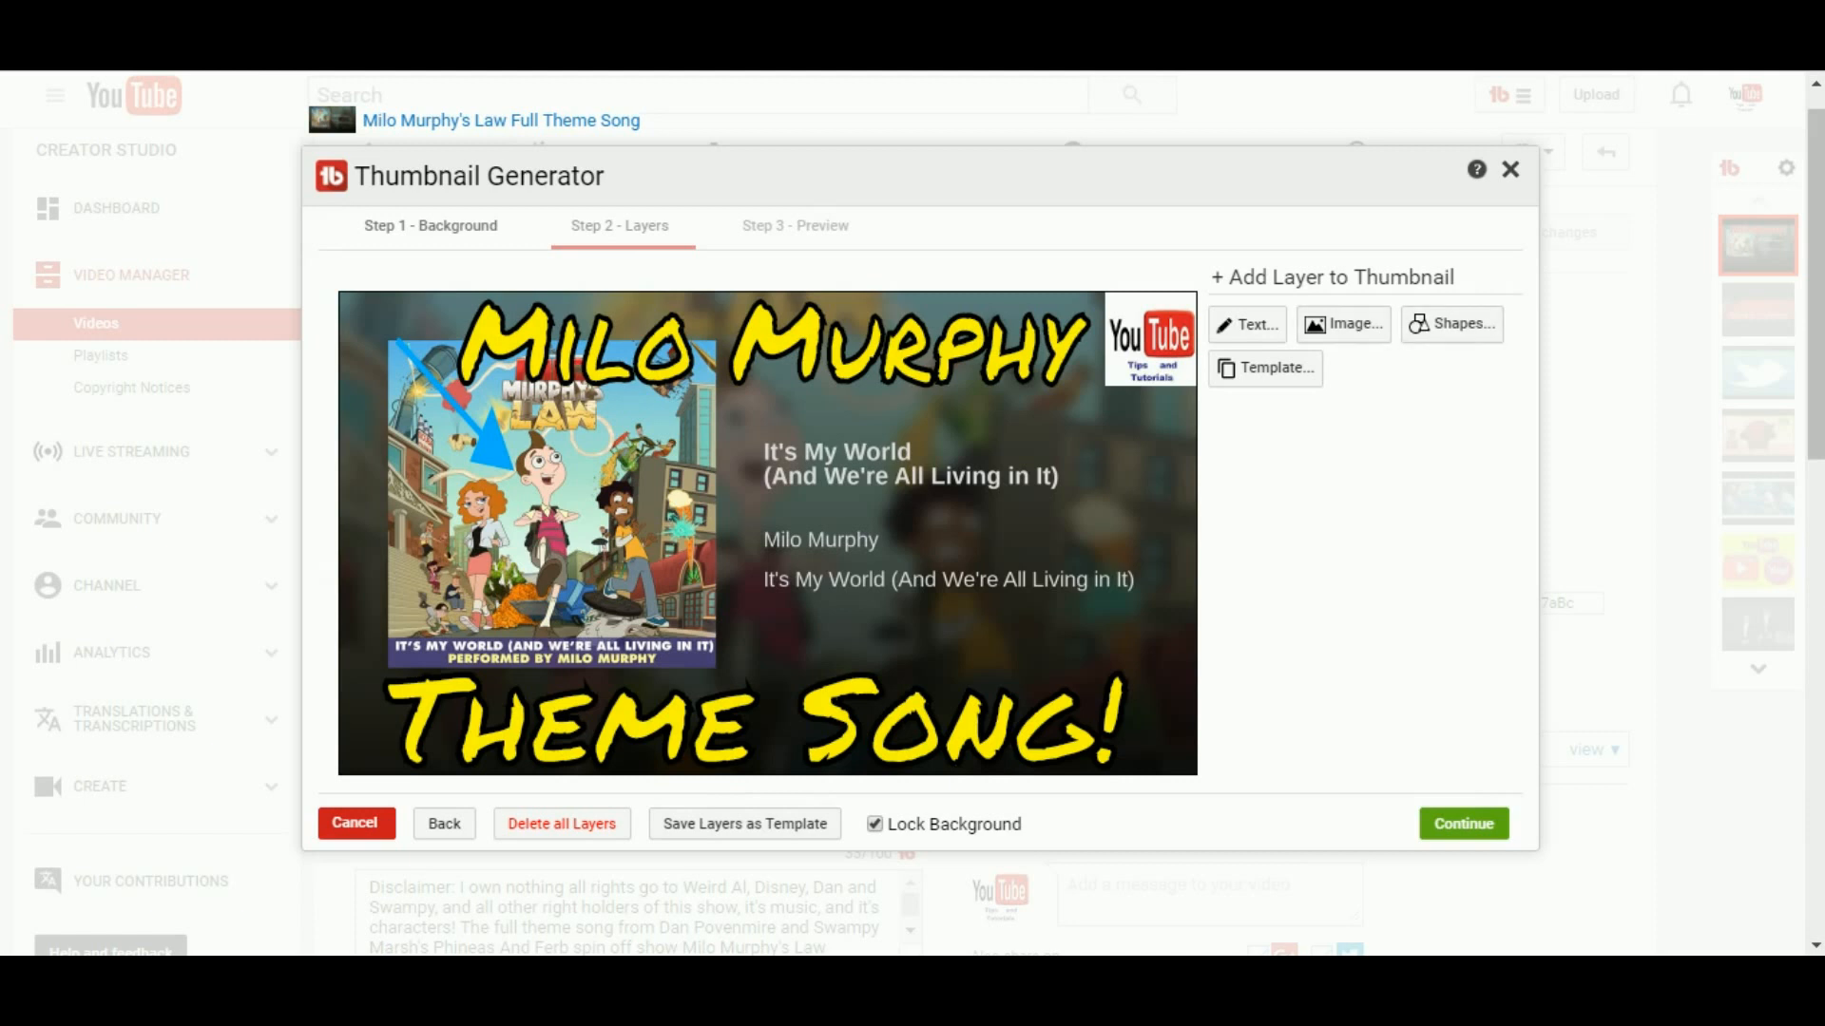
# Step: Continue to the thumbnail preview and view it for YouTube, Facebook and Twitter, ending on the YouTube preview
pyautogui.click(1464, 823)
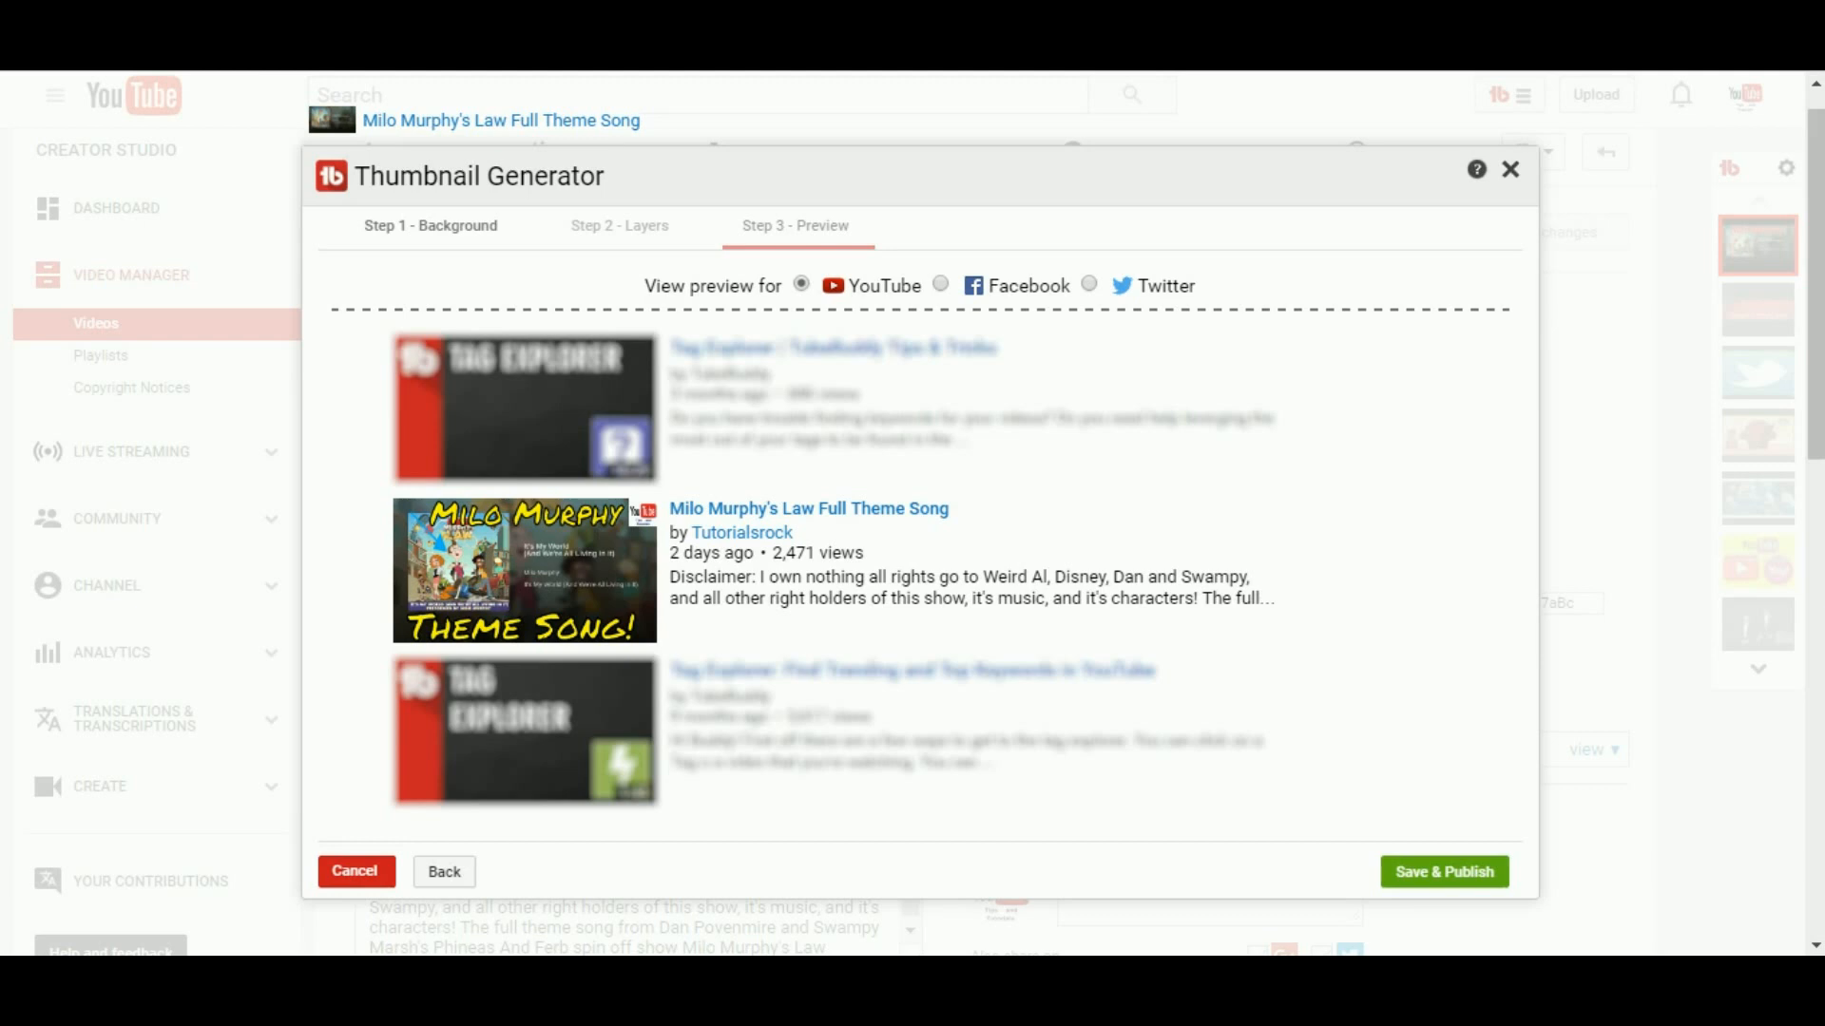
pyautogui.click(941, 284)
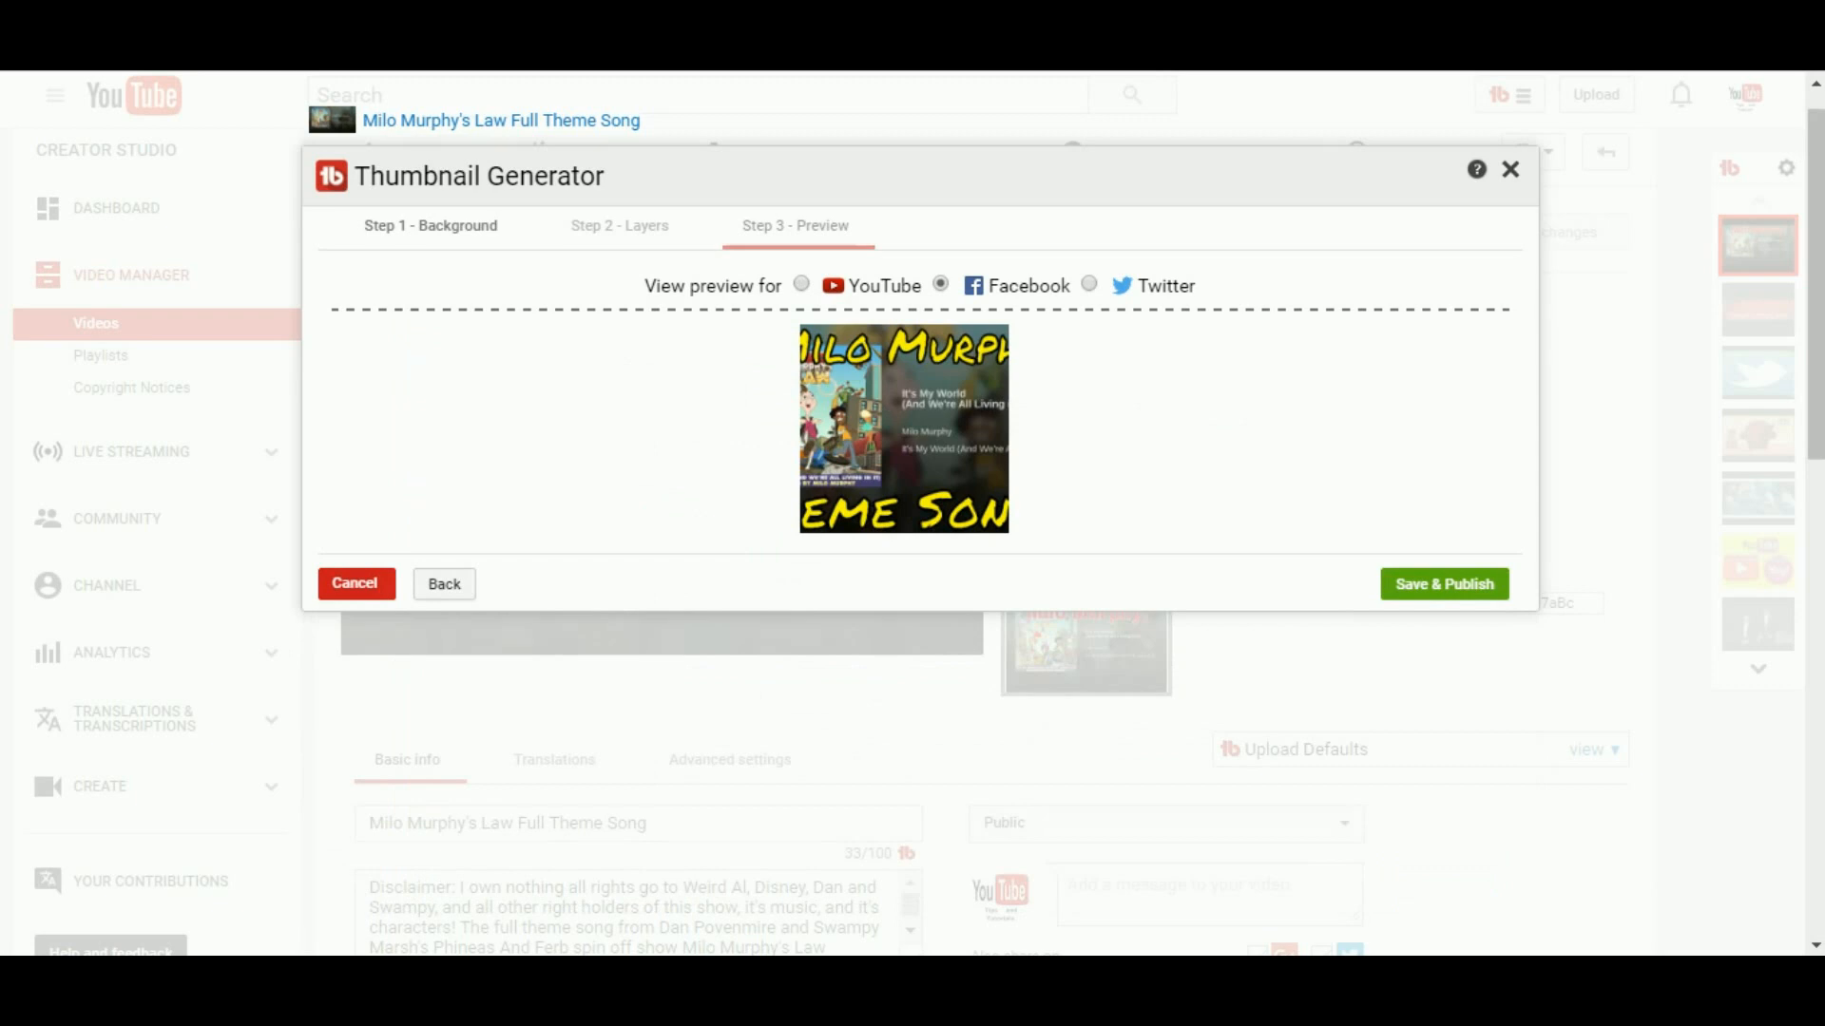
pyautogui.click(1089, 283)
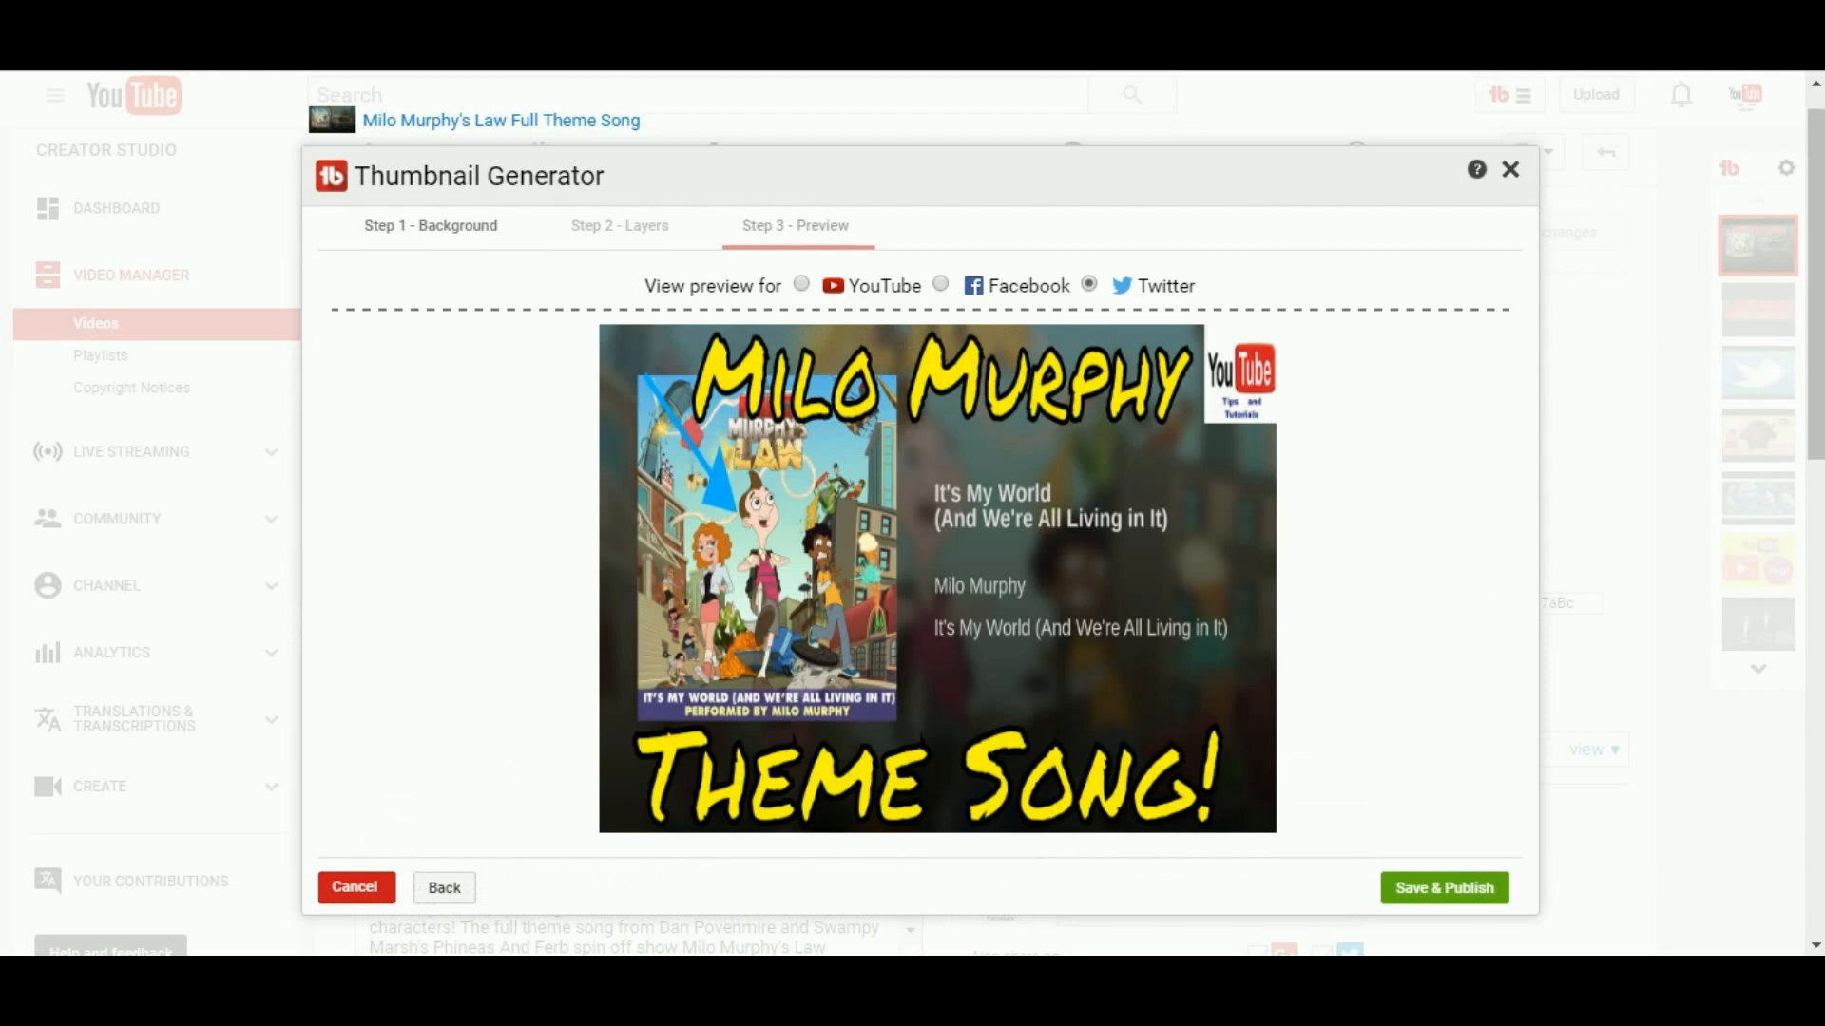
pyautogui.click(801, 283)
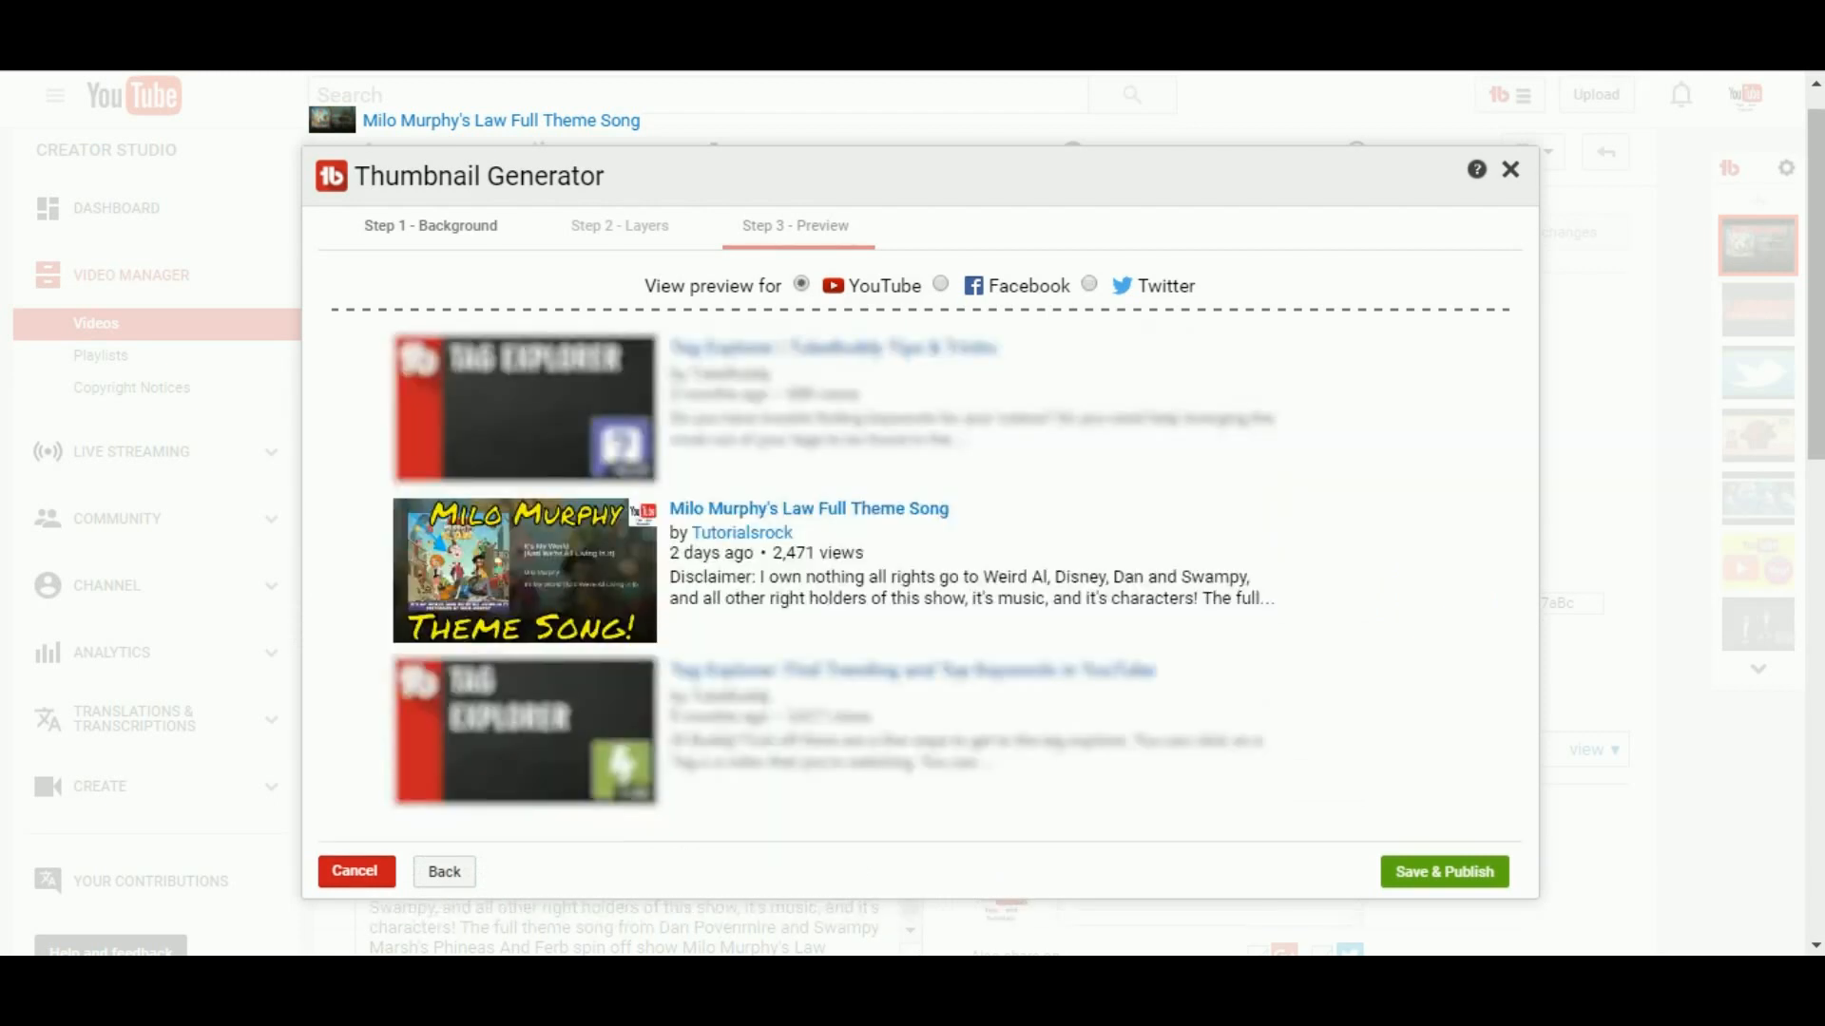
# Step: Go back to the layers and recolor the blue arrow on the album cover to yellow #f0ff00
pyautogui.click(444, 871)
pyautogui.click(465, 418)
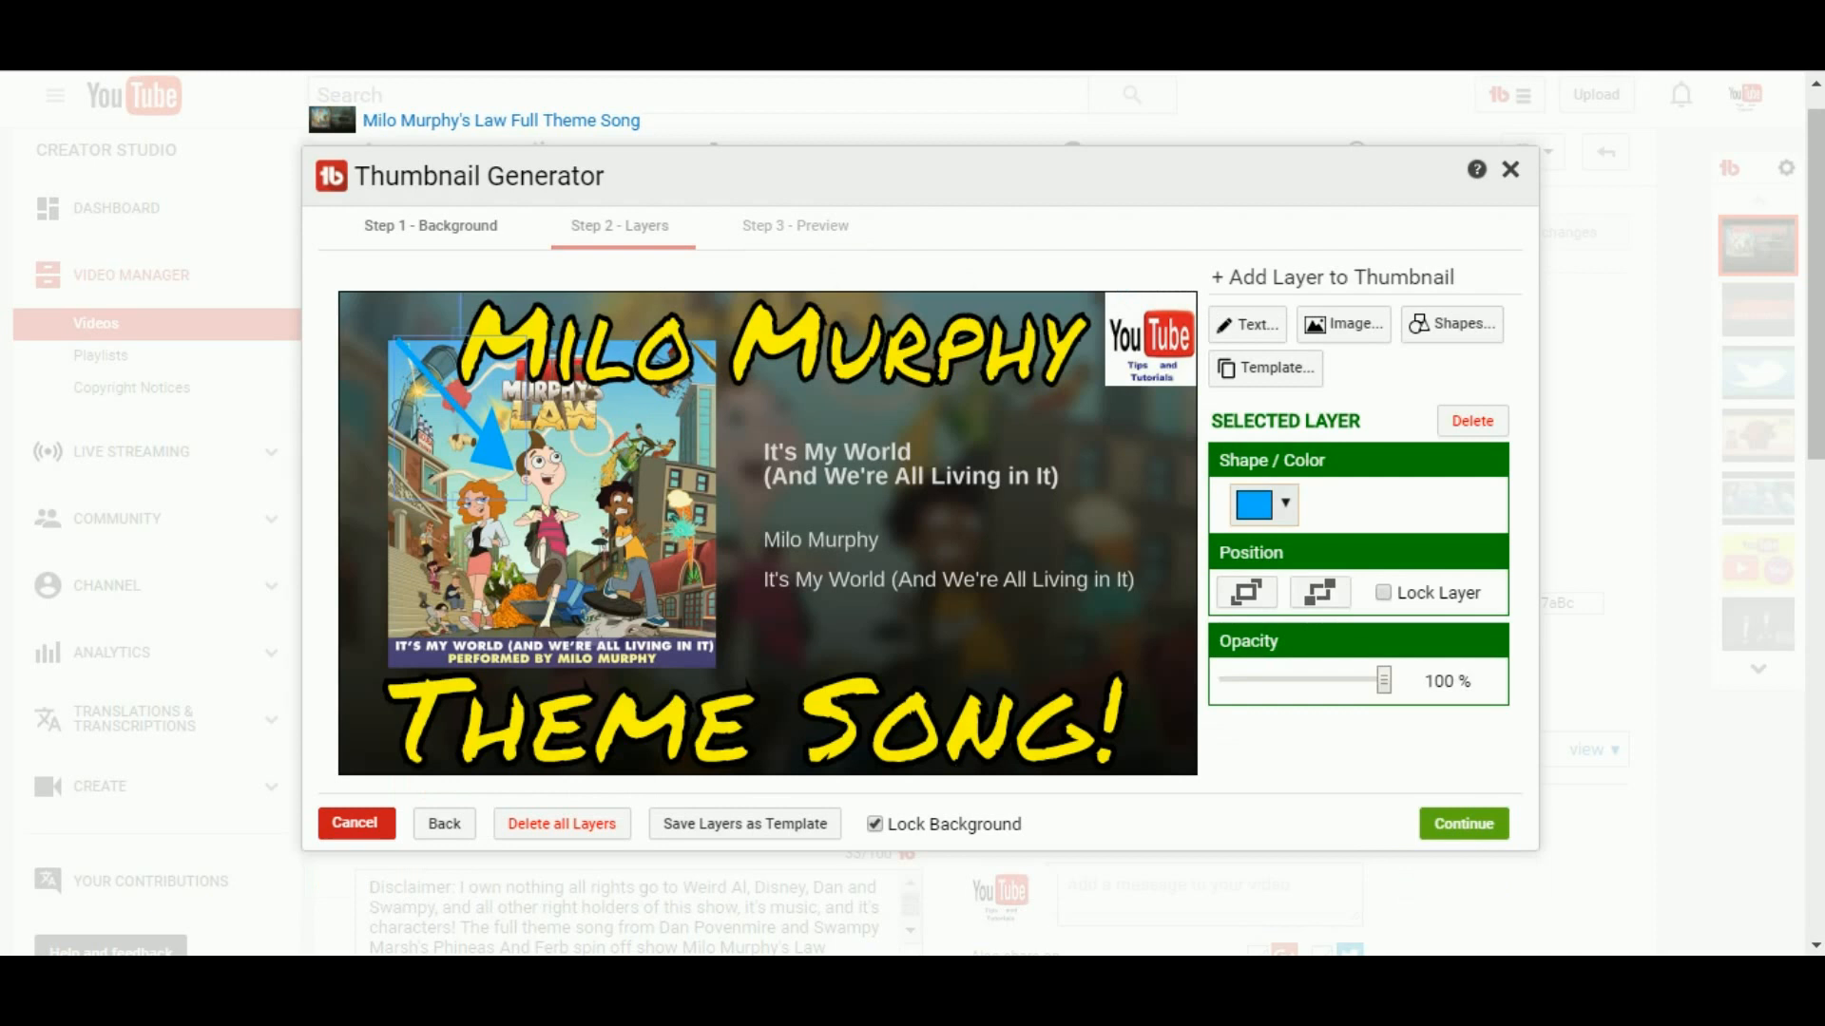
pyautogui.click(1264, 504)
pyautogui.moveTo(1456, 641); pyautogui.dragTo(1456, 573)
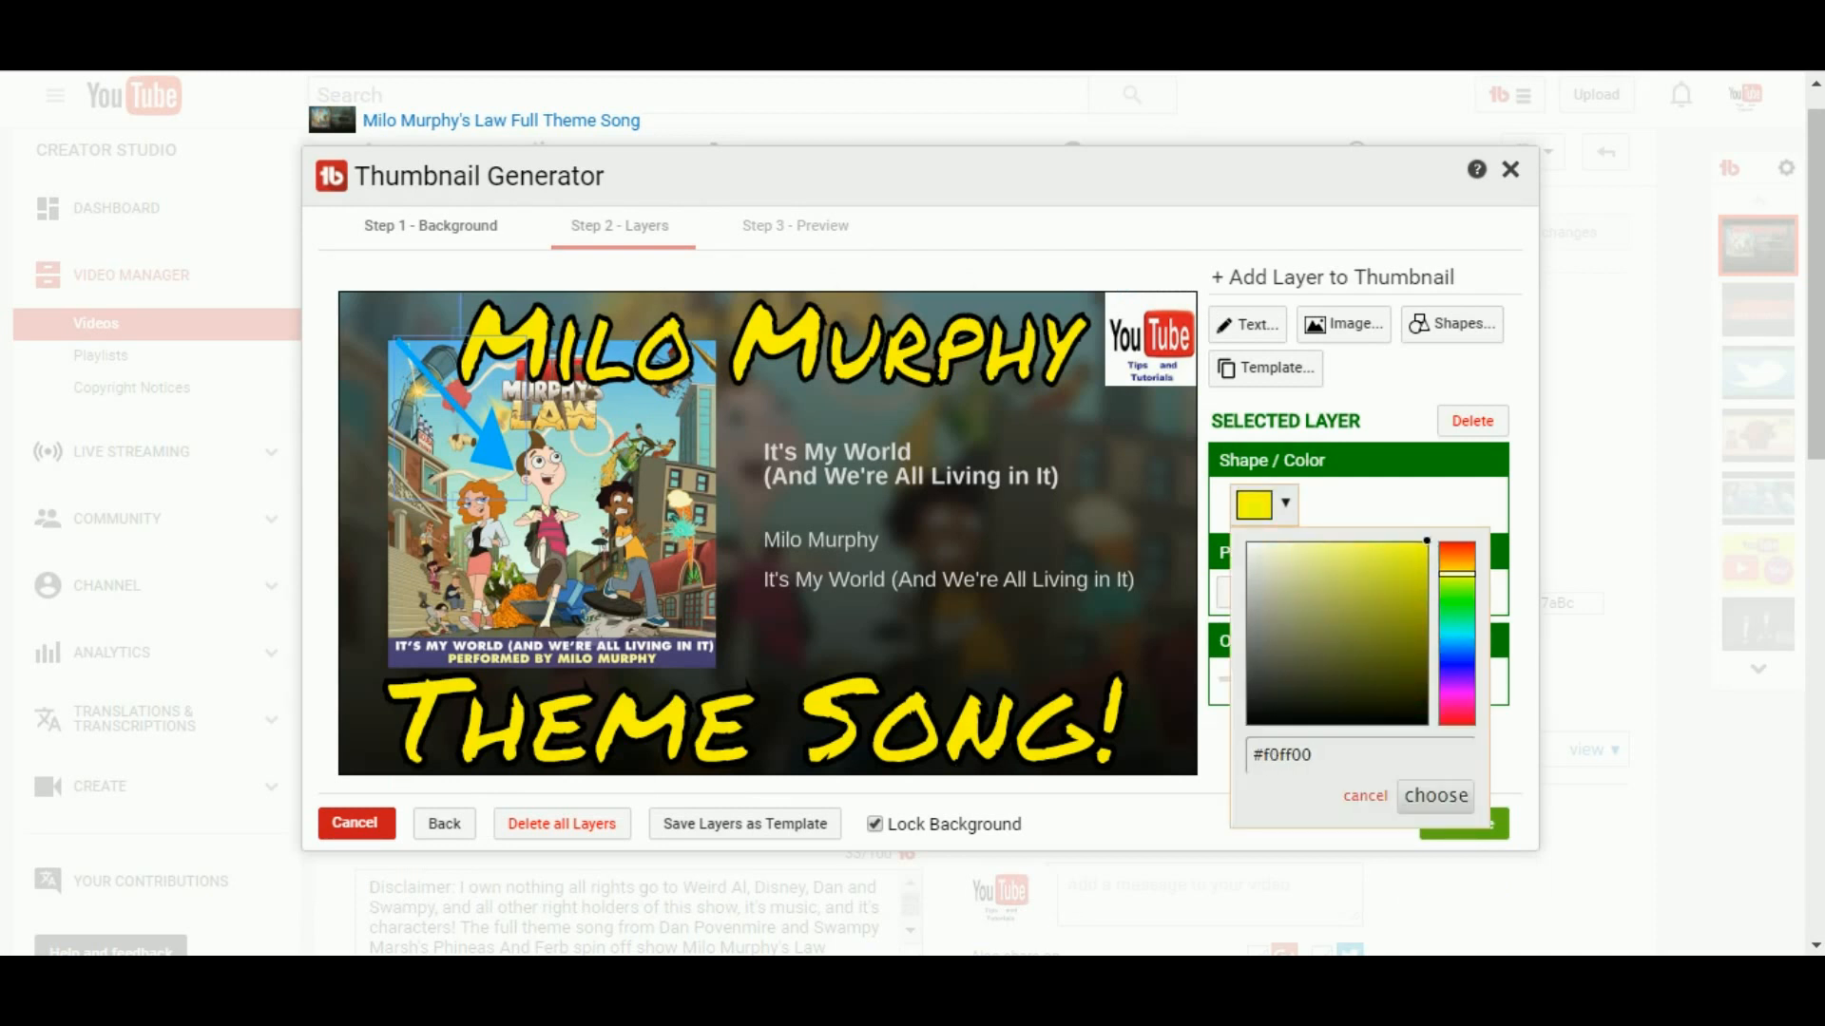
pyautogui.click(1435, 796)
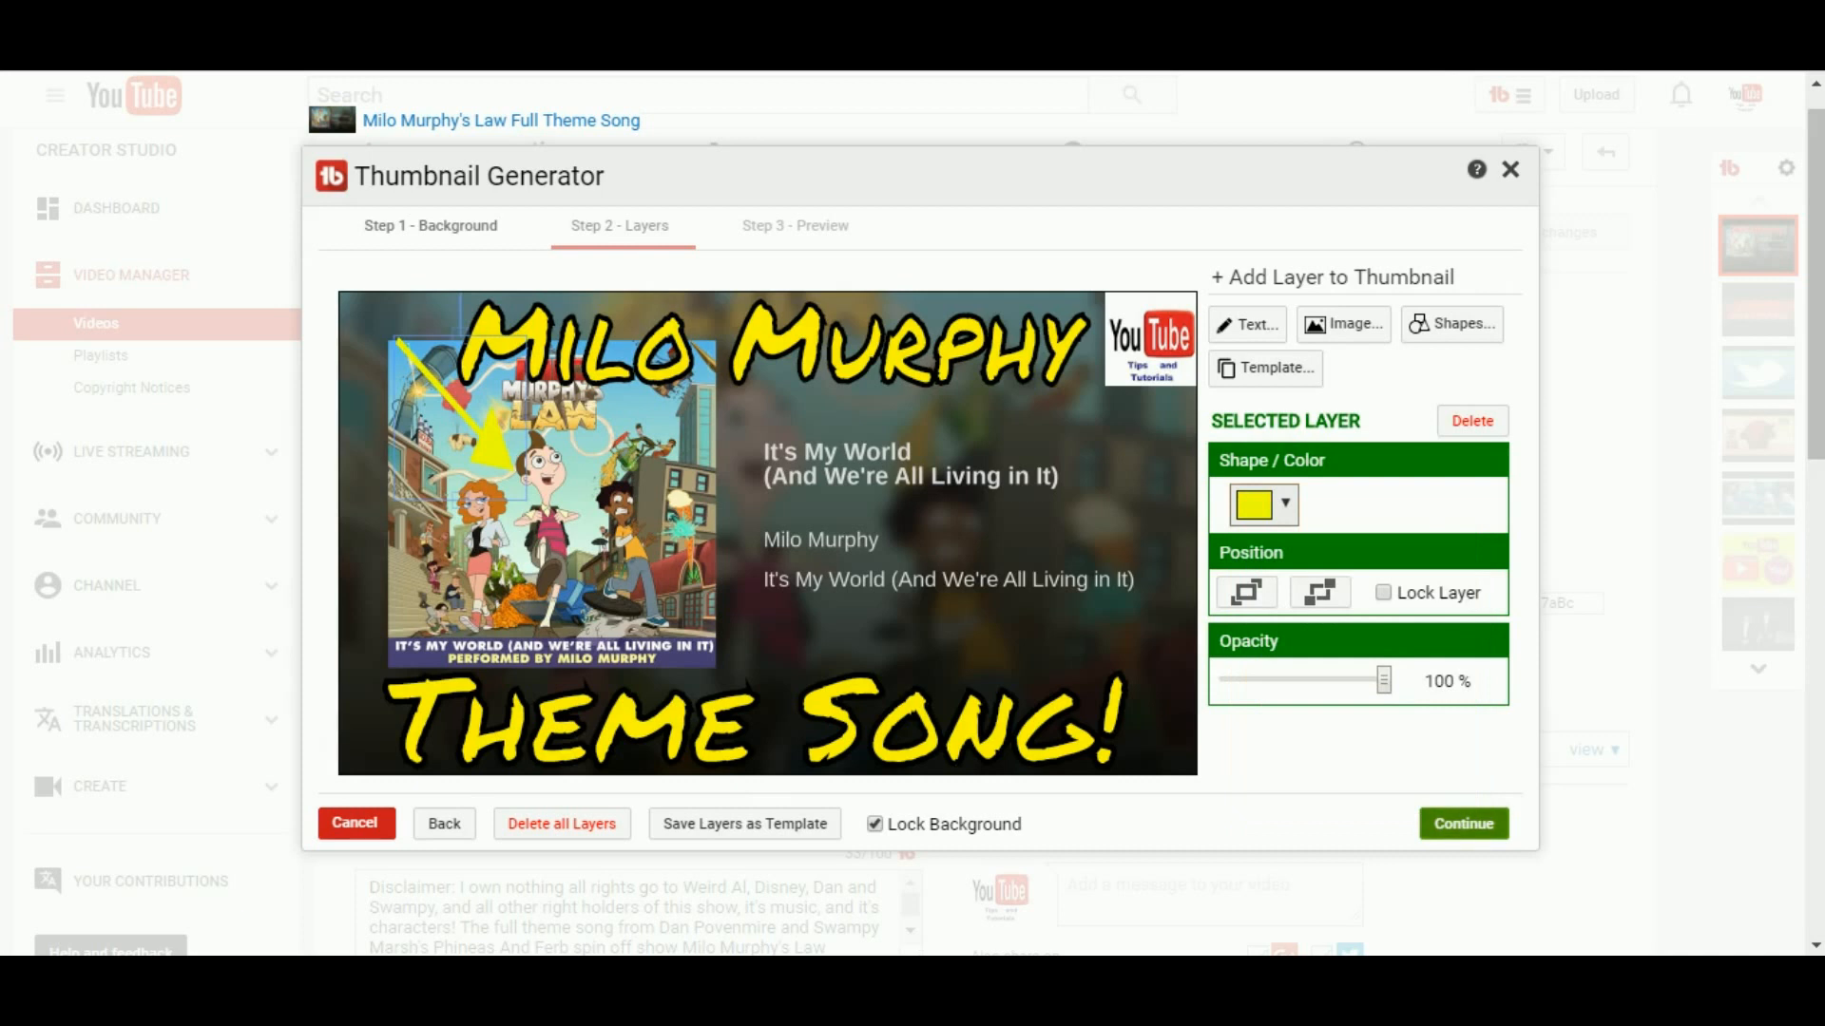
# Step: Save and publish the finished thumbnail, reload the video page and dismiss the Suggested Tags window
pyautogui.click(1464, 823)
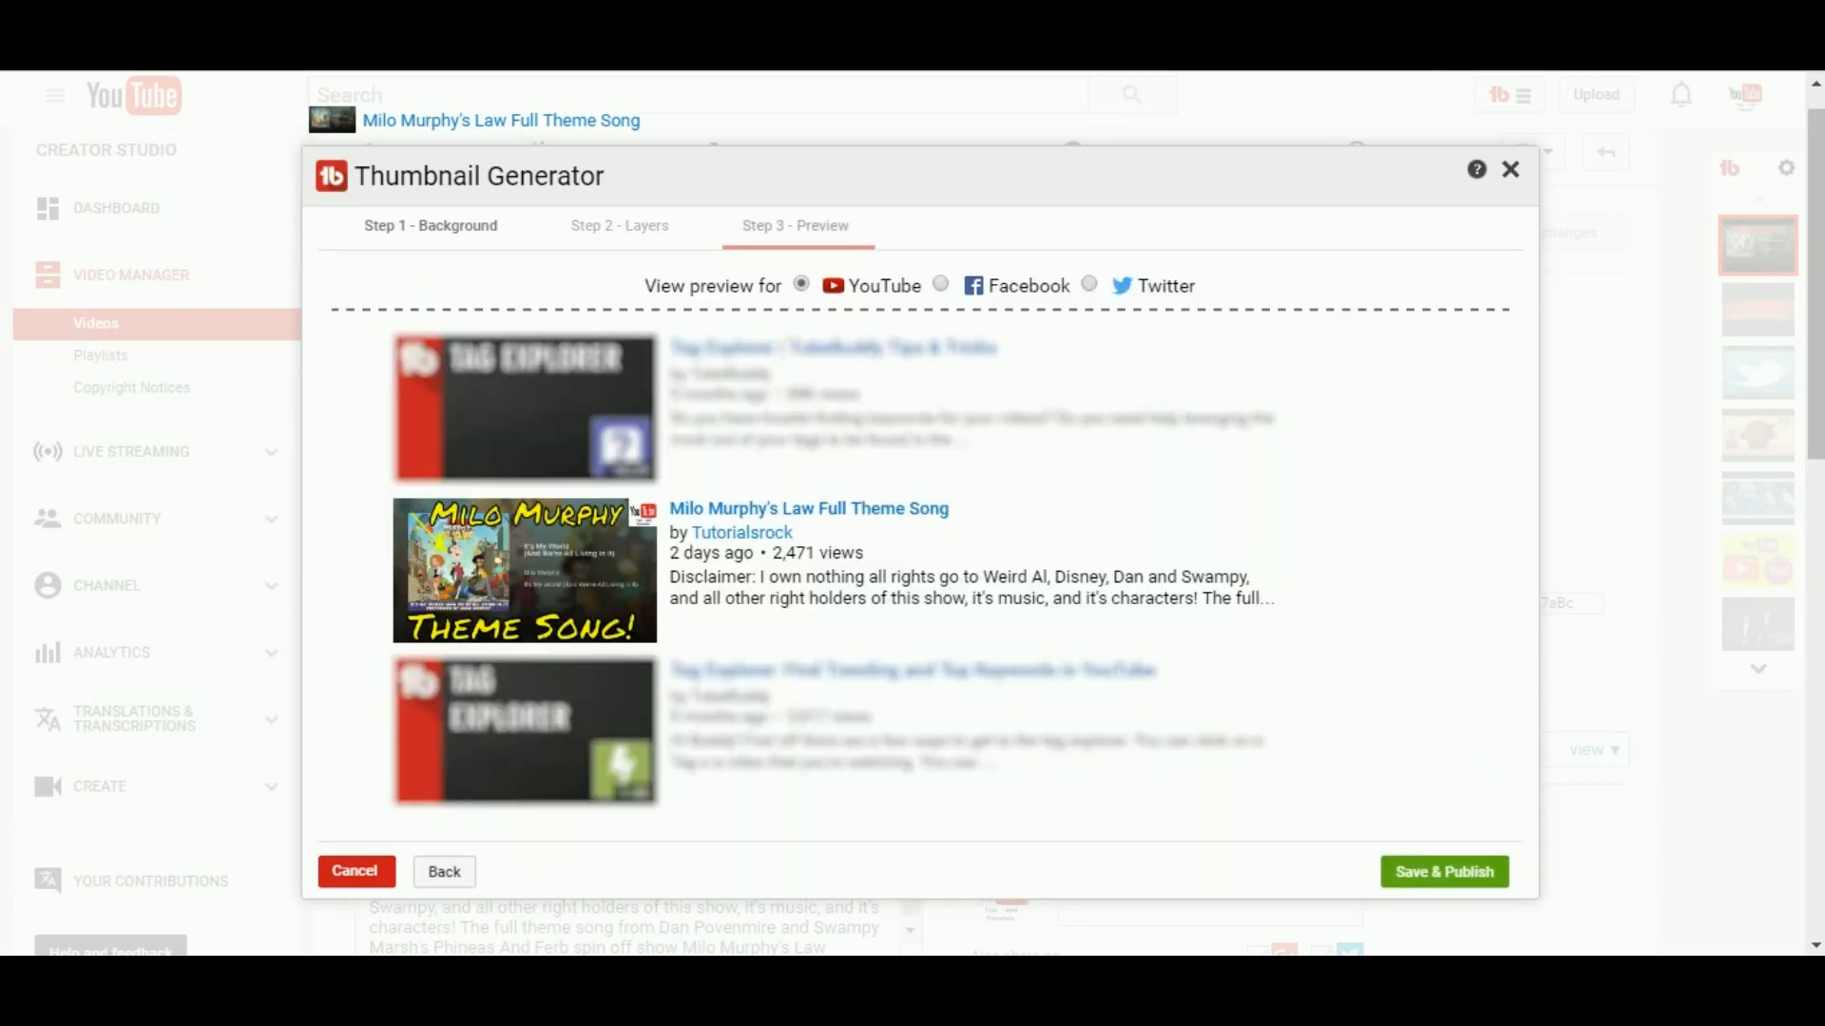
pyautogui.click(1445, 872)
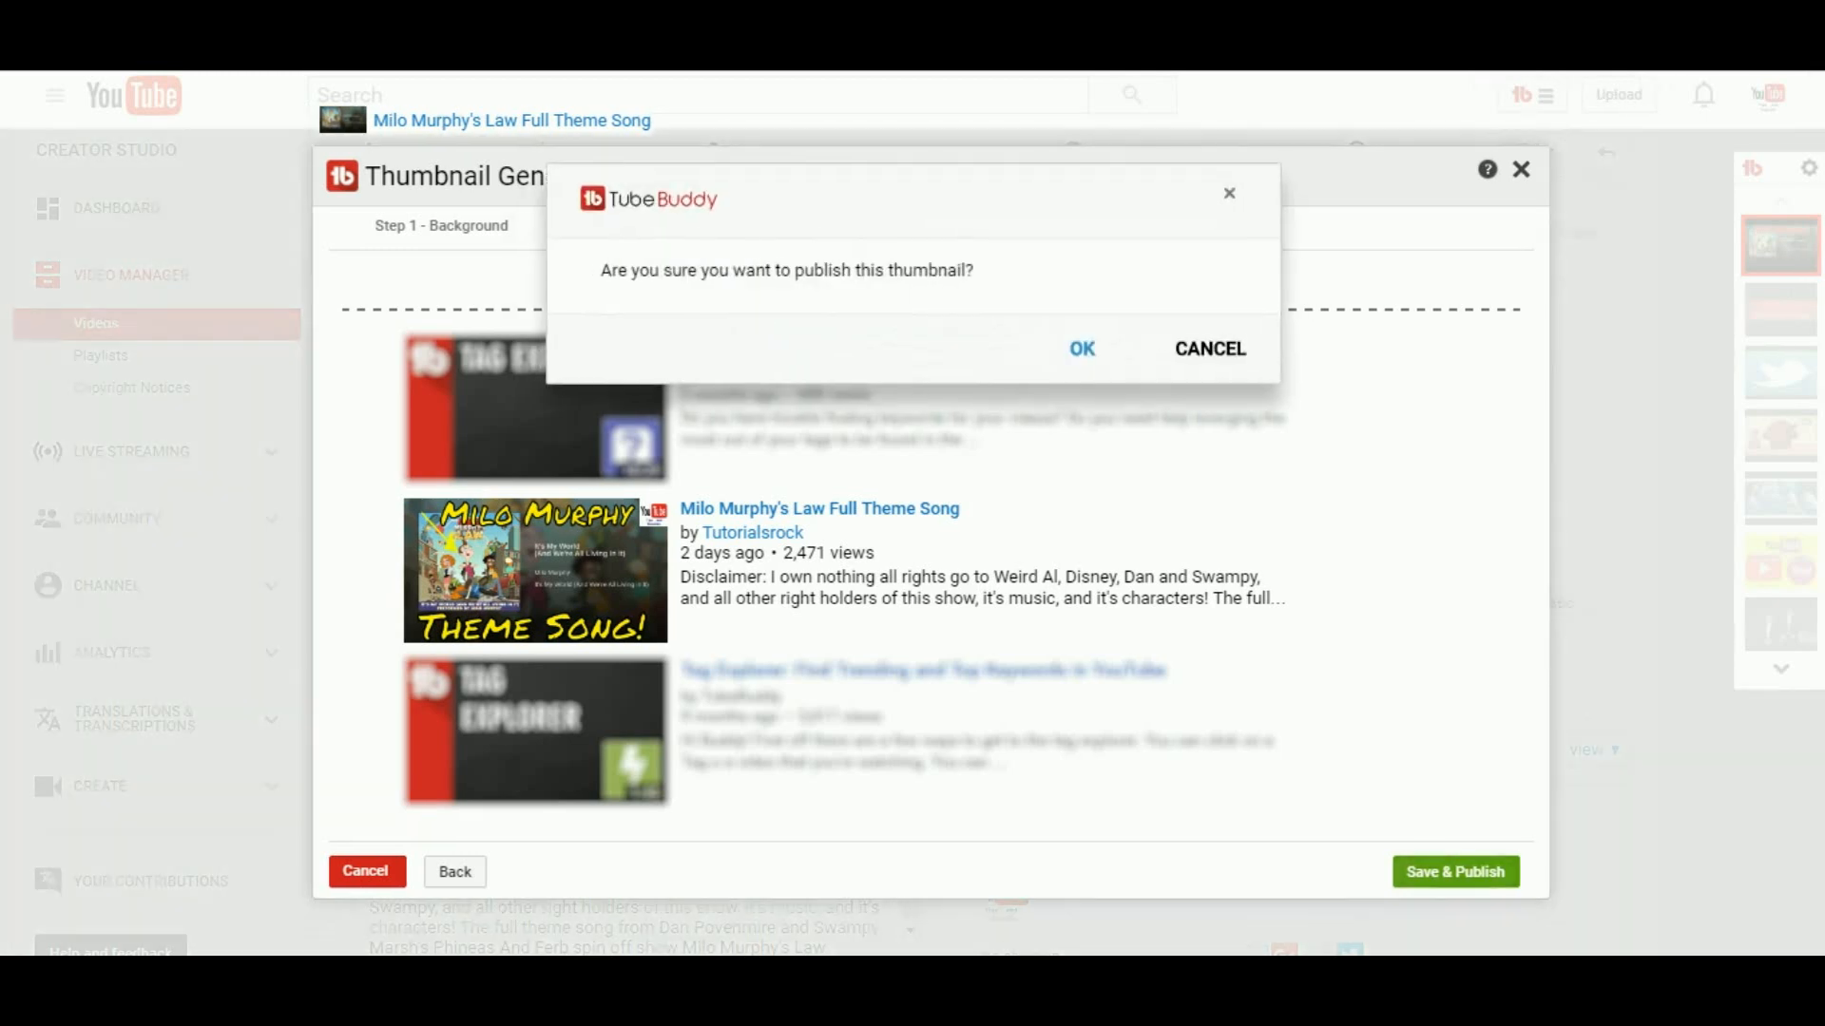
pyautogui.press('Return')
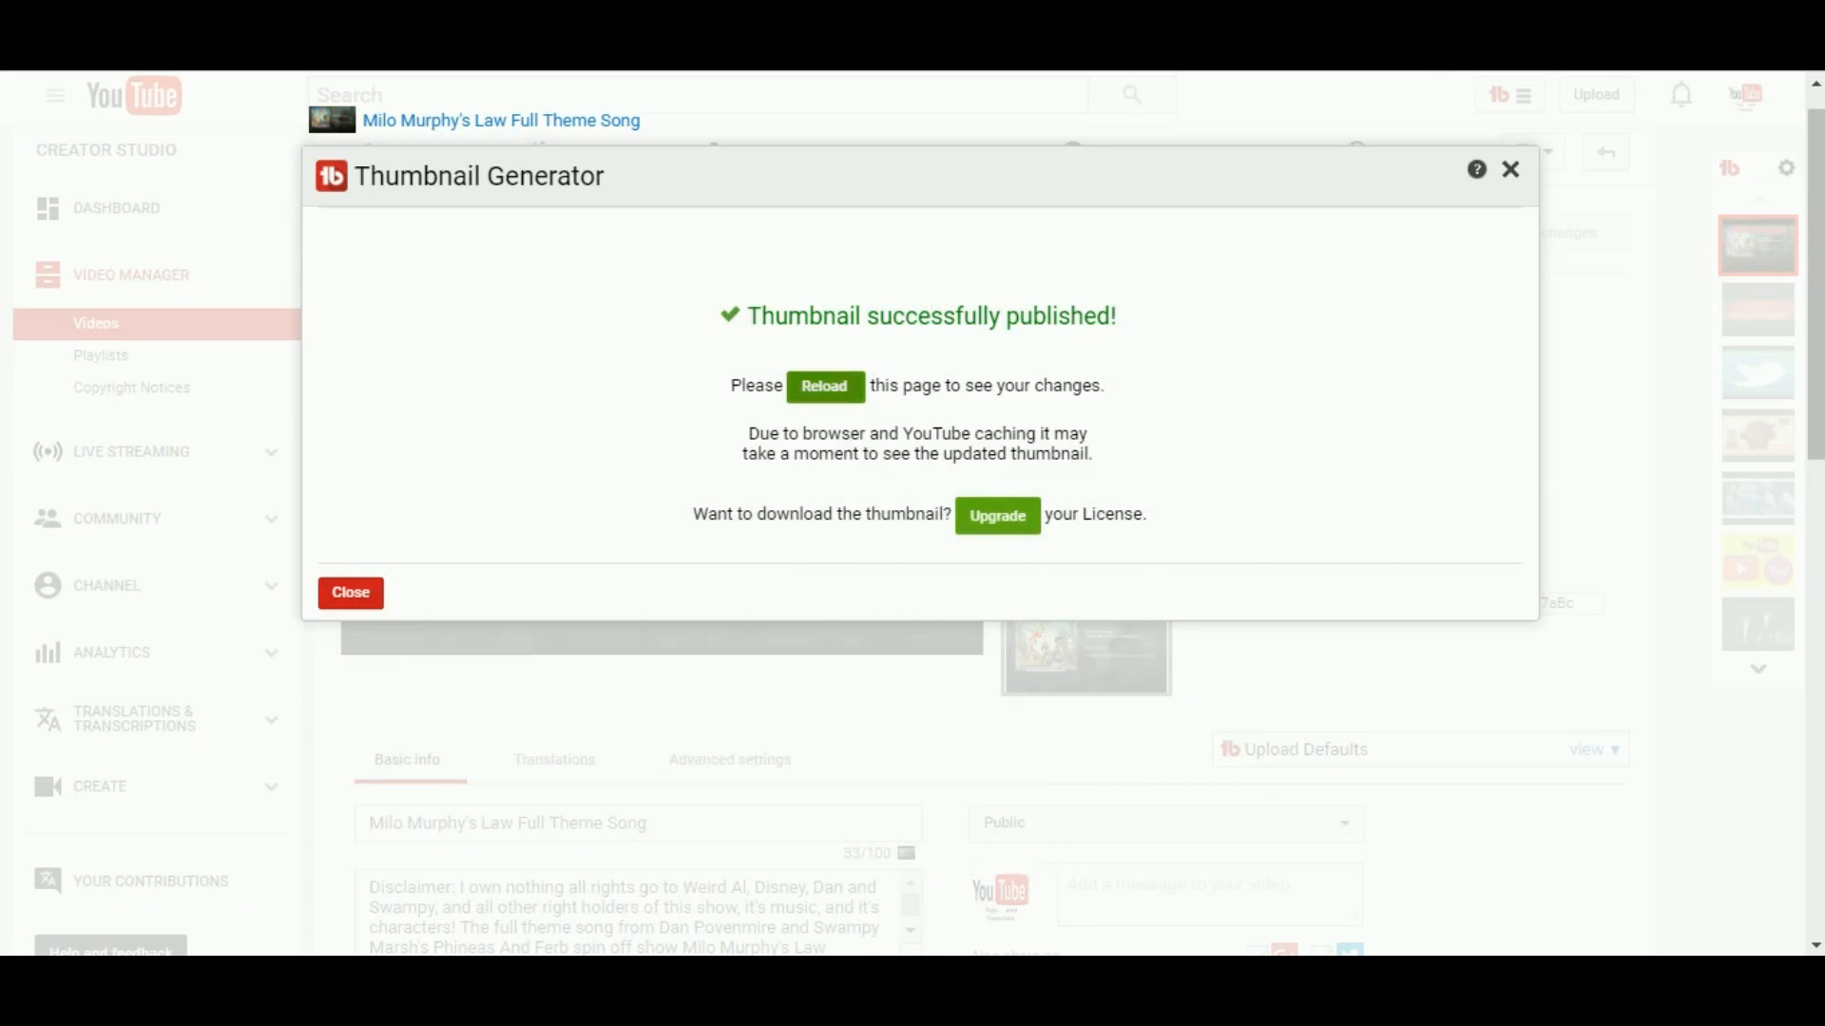
pyautogui.click(824, 386)
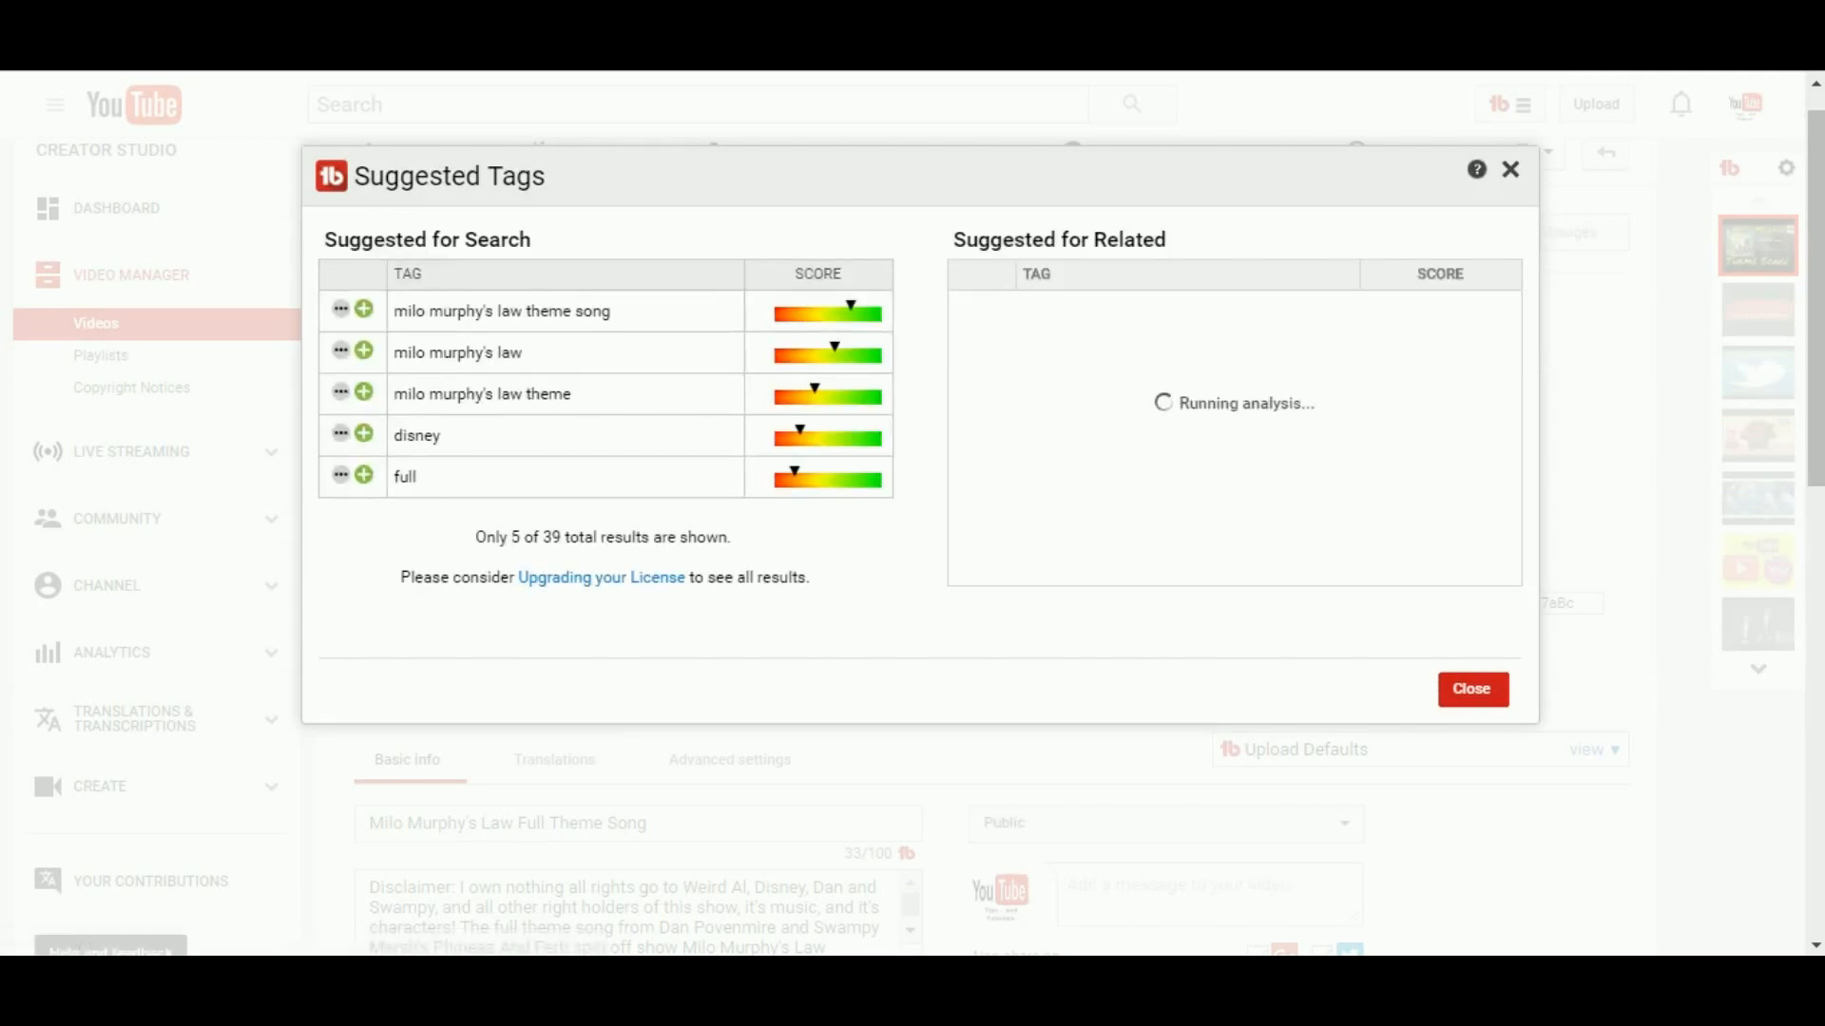
pyautogui.click(1511, 169)
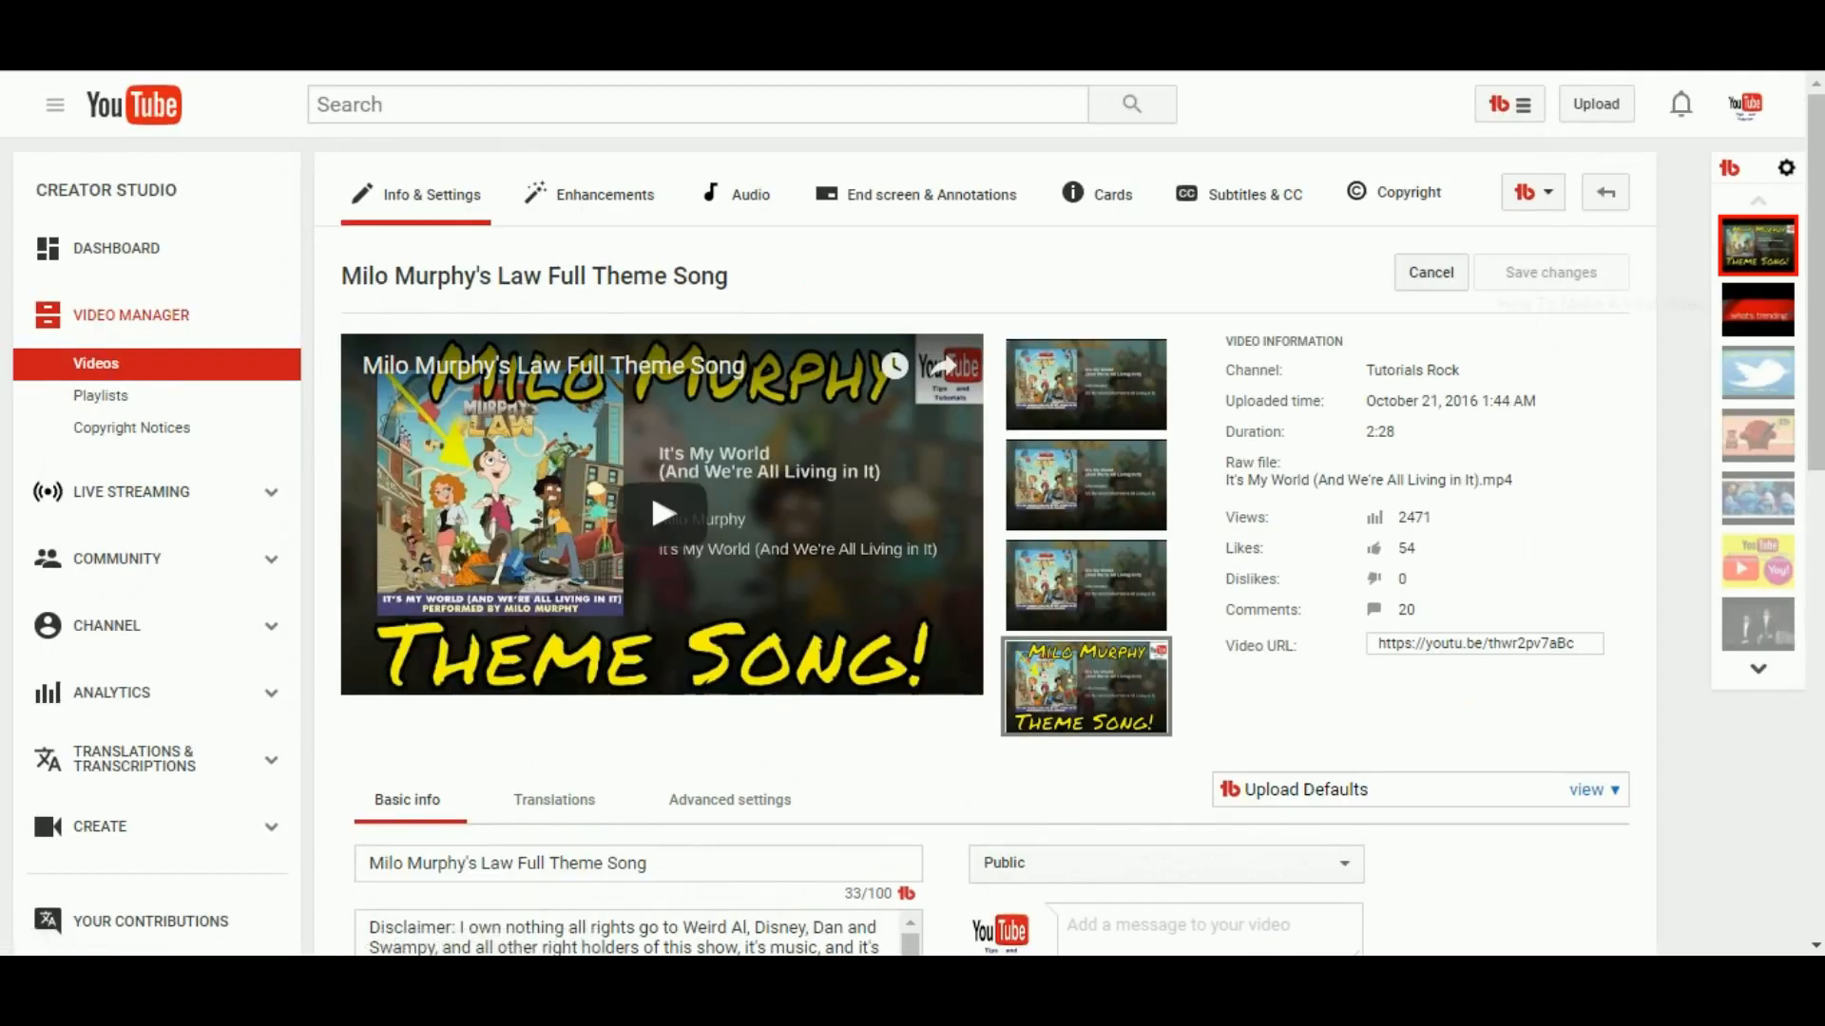
# Step: Look over the reloaded video page with its new thumbnail and return to the list of uploaded videos
pyautogui.scroll(-3, 1085, 447)
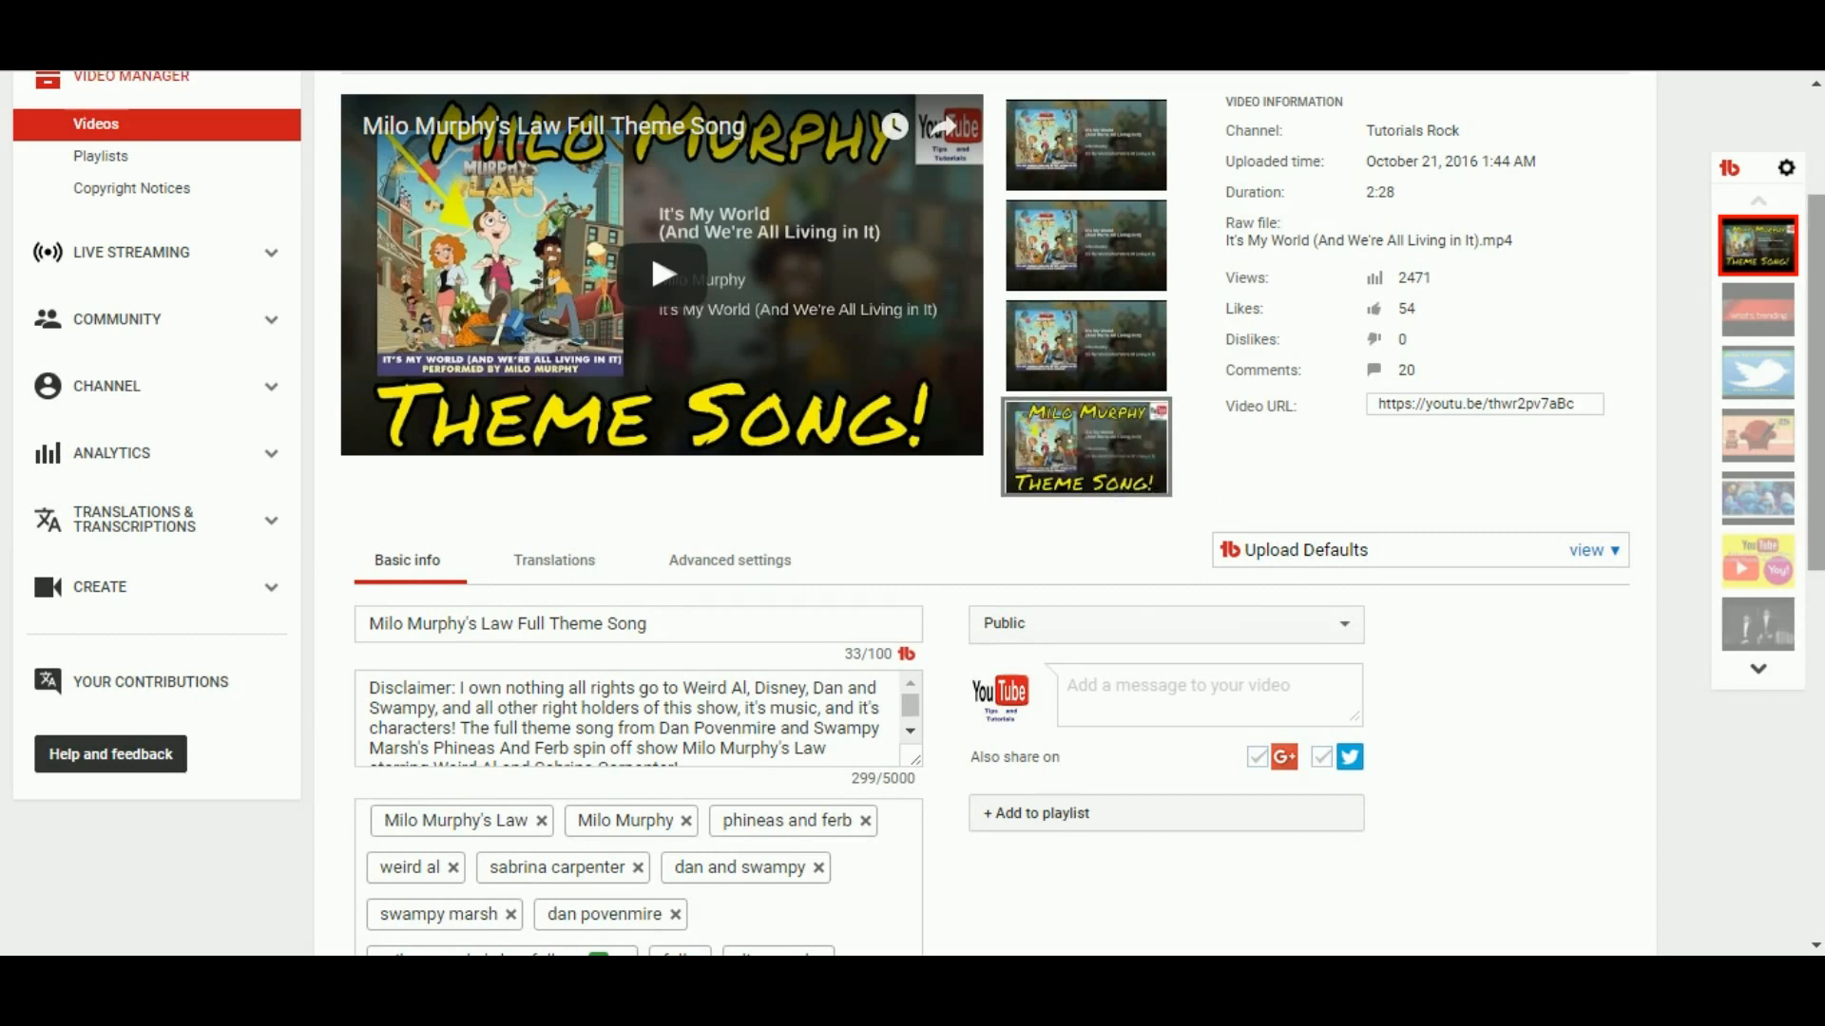
pyautogui.moveTo(1816, 547); pyautogui.dragTo(1816, 498)
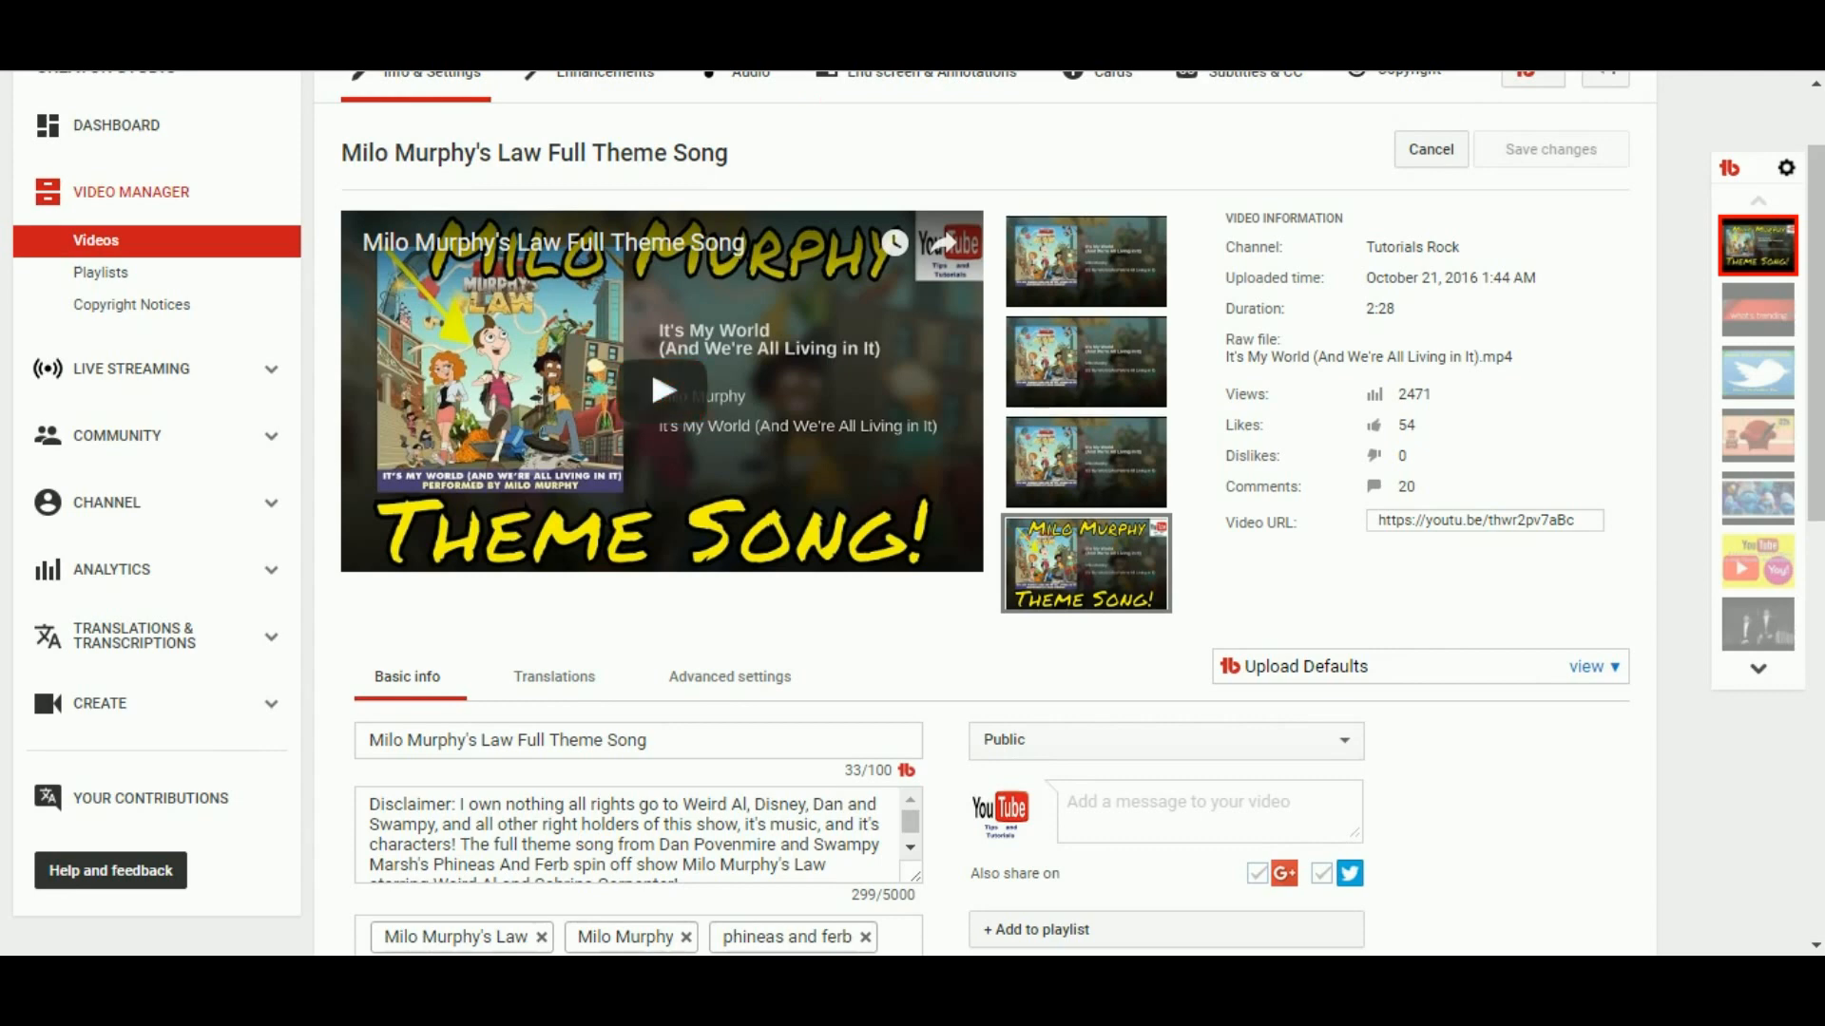
pyautogui.scroll(-10, 913, 513)
pyautogui.scroll(10, 912, 513)
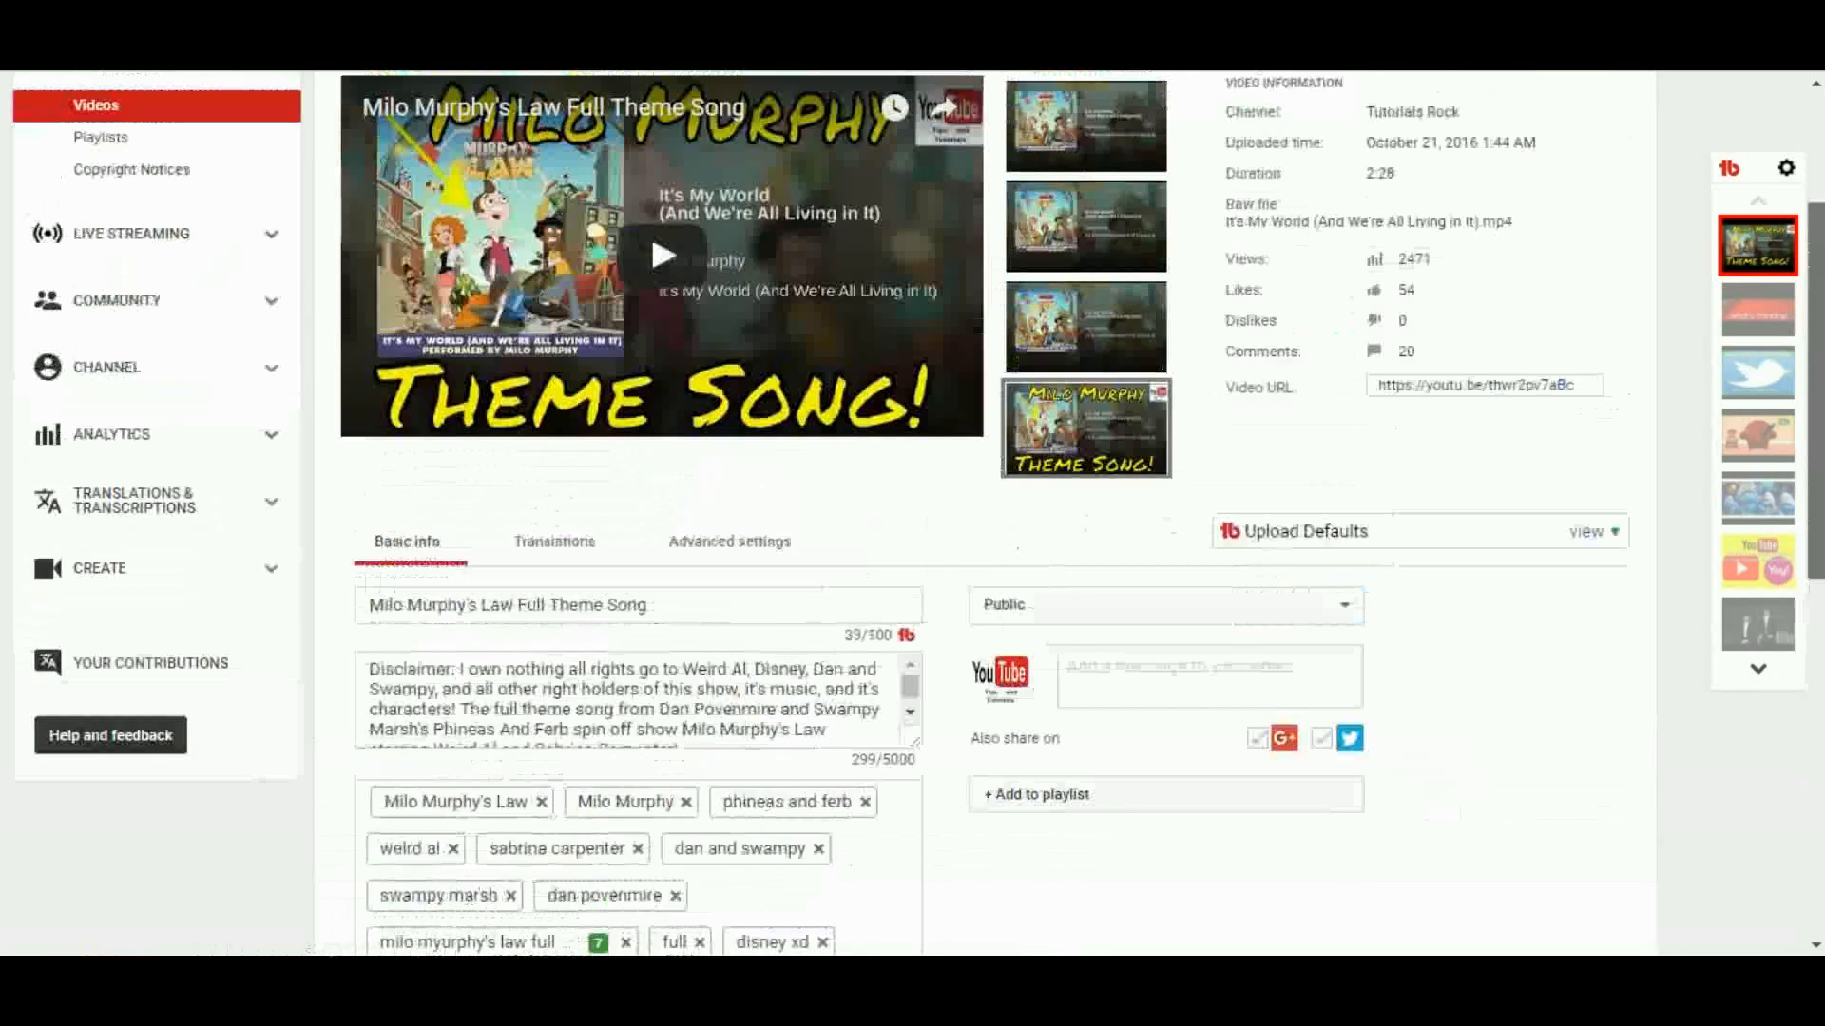
pyautogui.click(1606, 104)
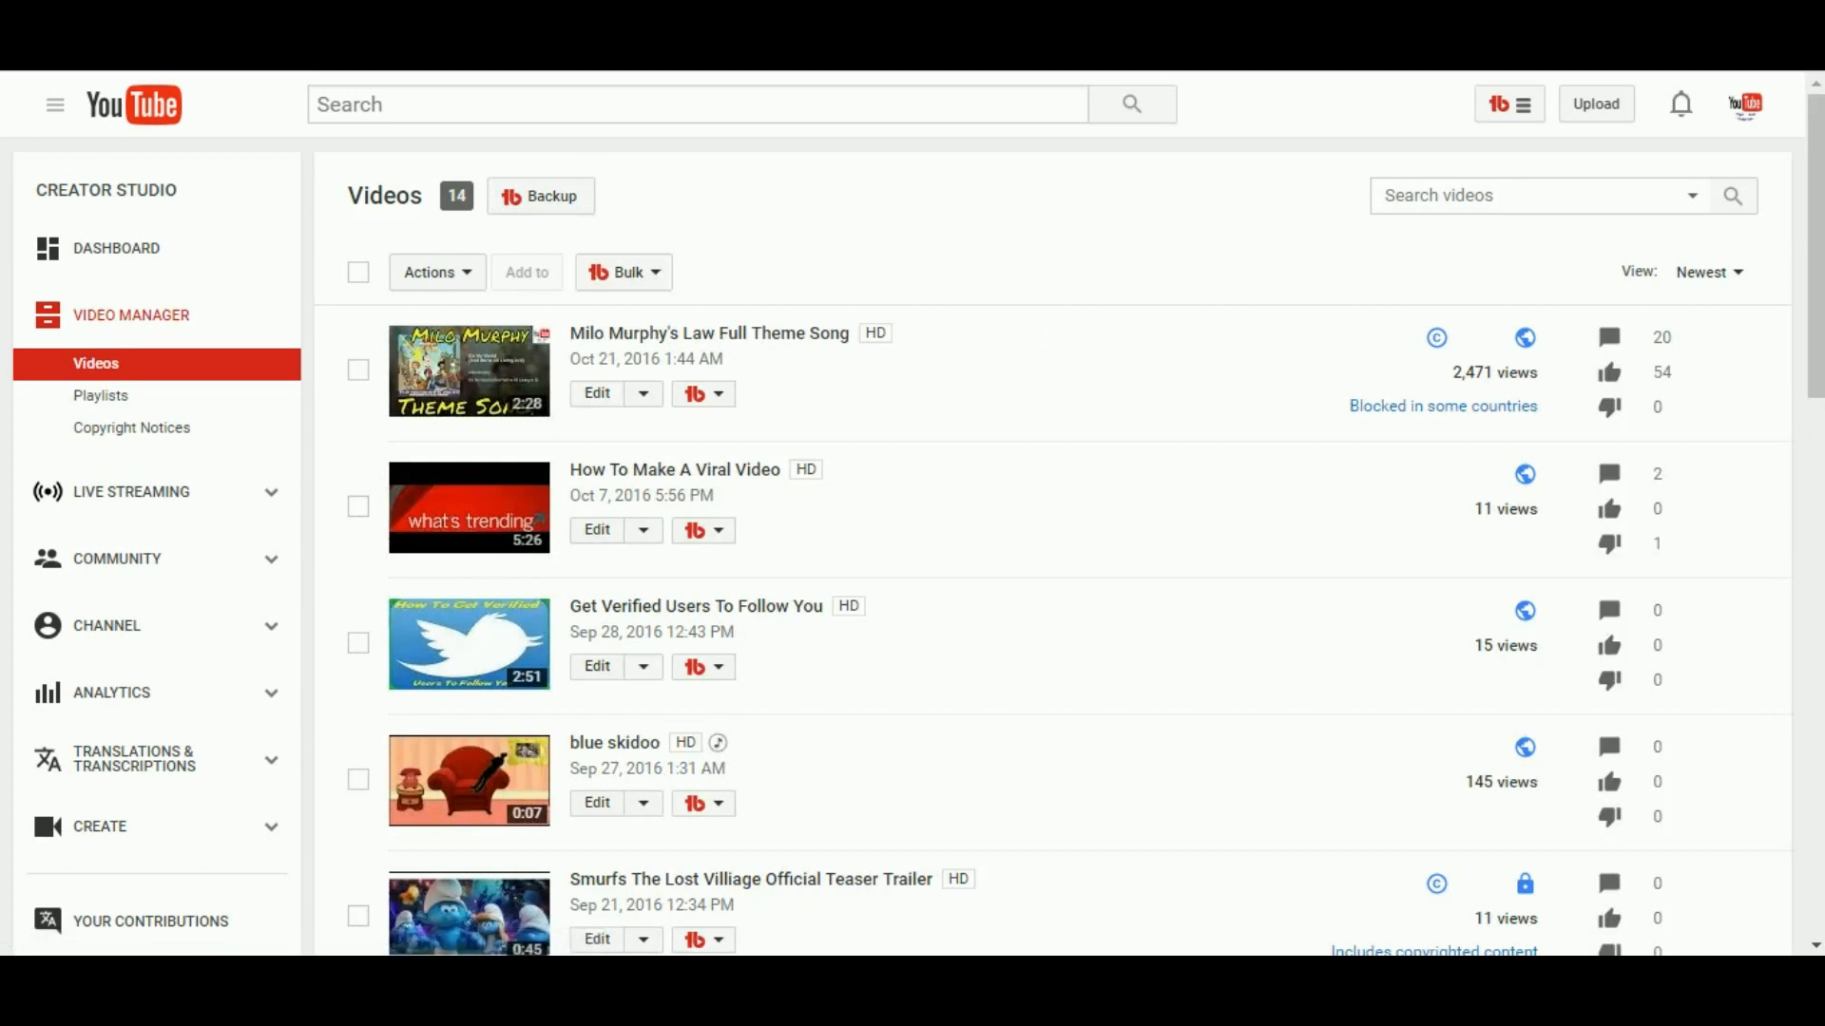
# Step: Open TubeBuddy's options for the "blue skidoo" video and look through its Info, Launch Pad and Tools sections
pyautogui.scroll(-2, 1045, 532)
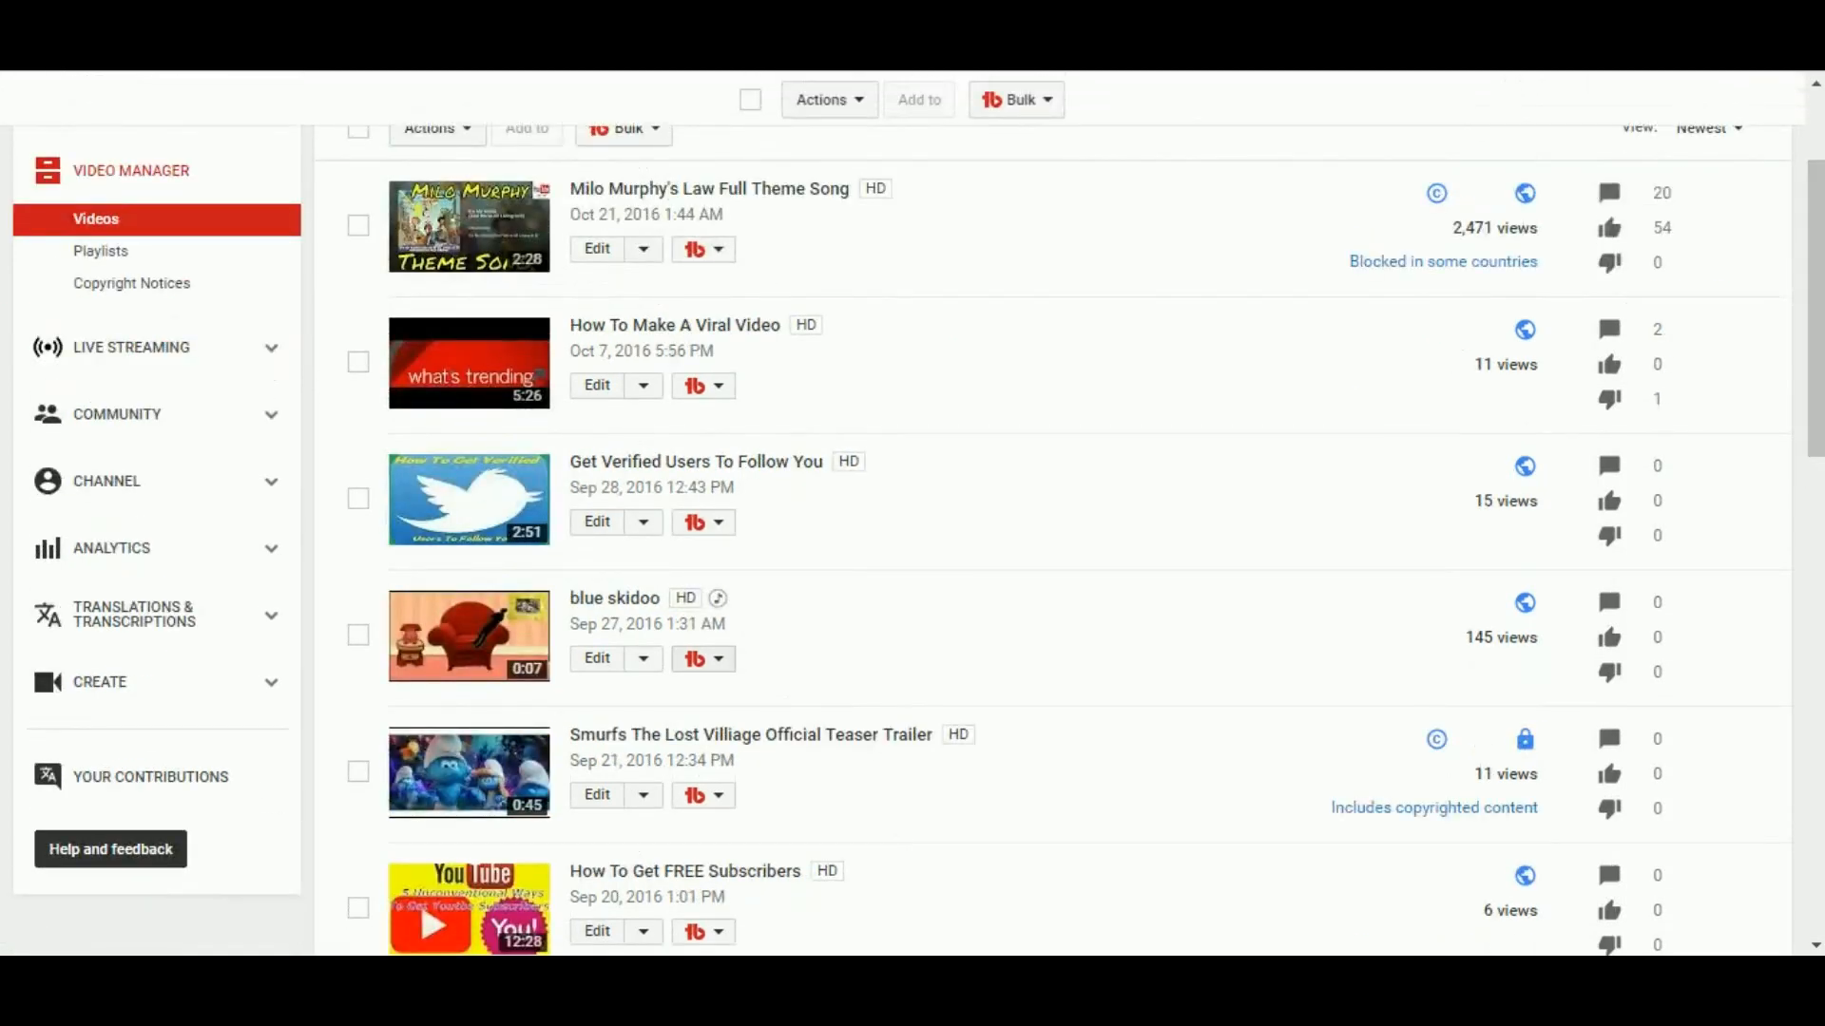
pyautogui.click(703, 659)
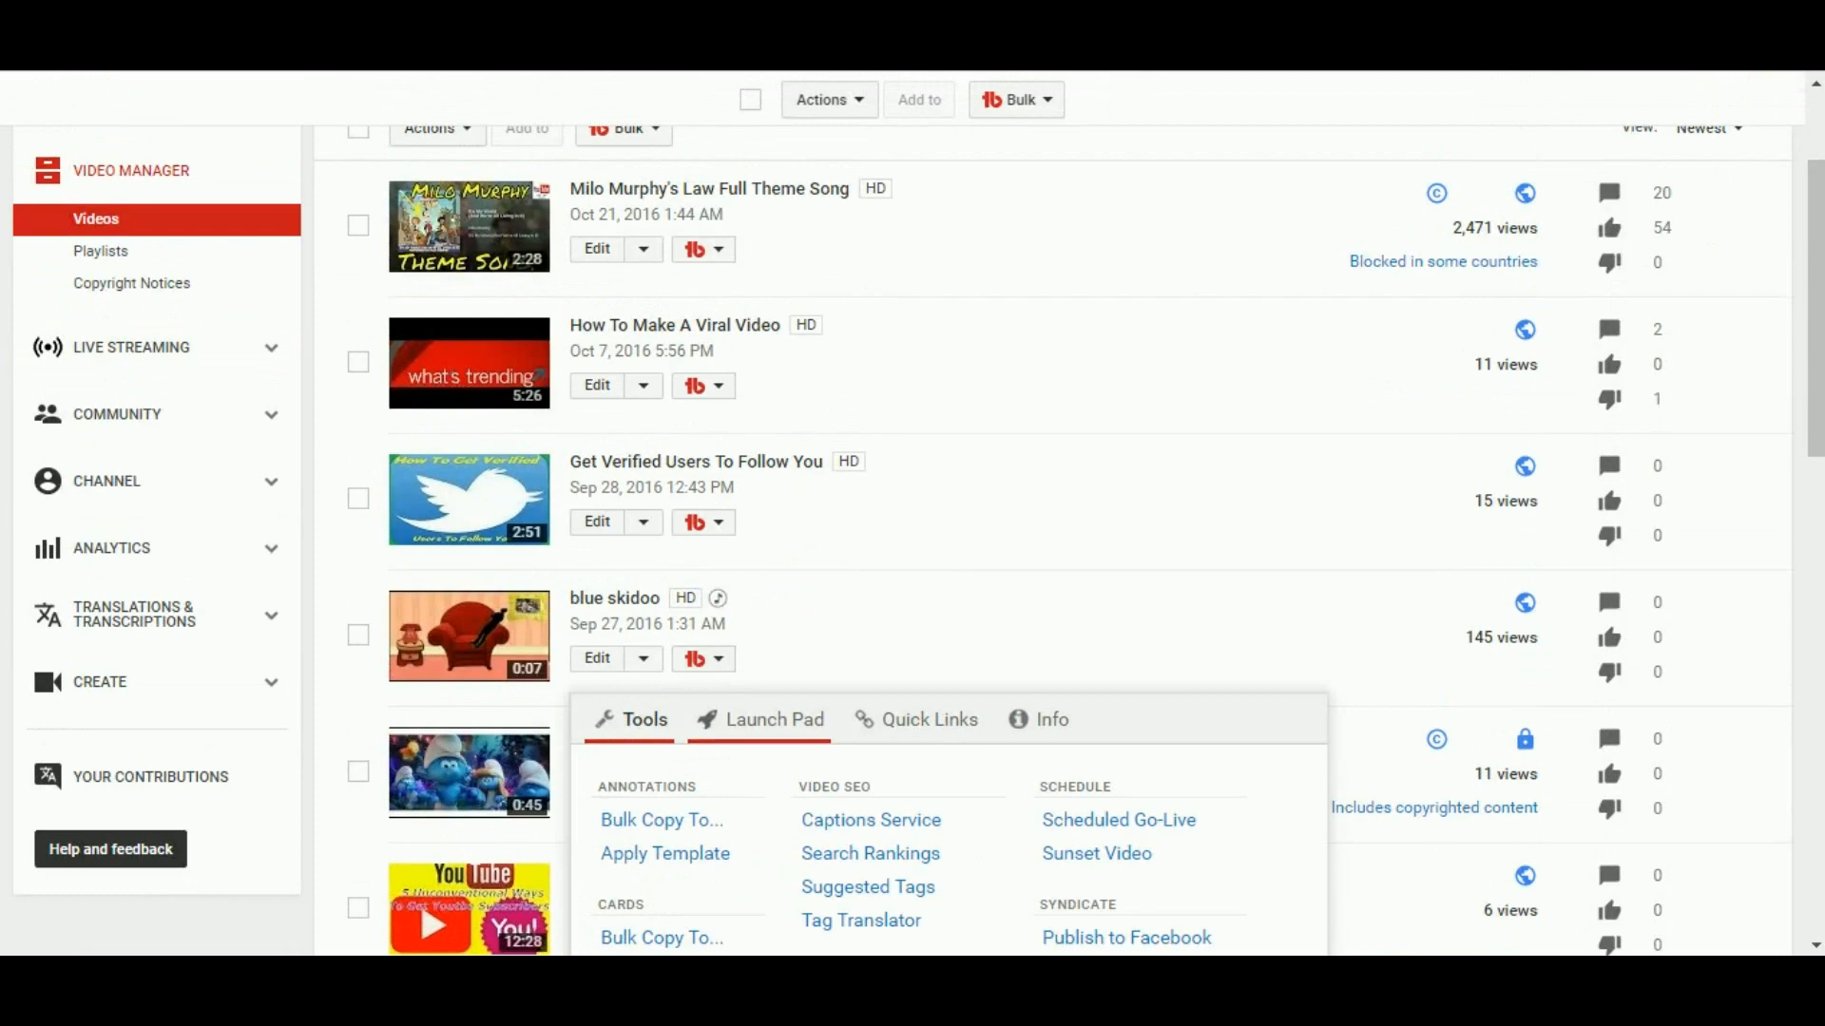
pyautogui.scroll(-3, 912, 532)
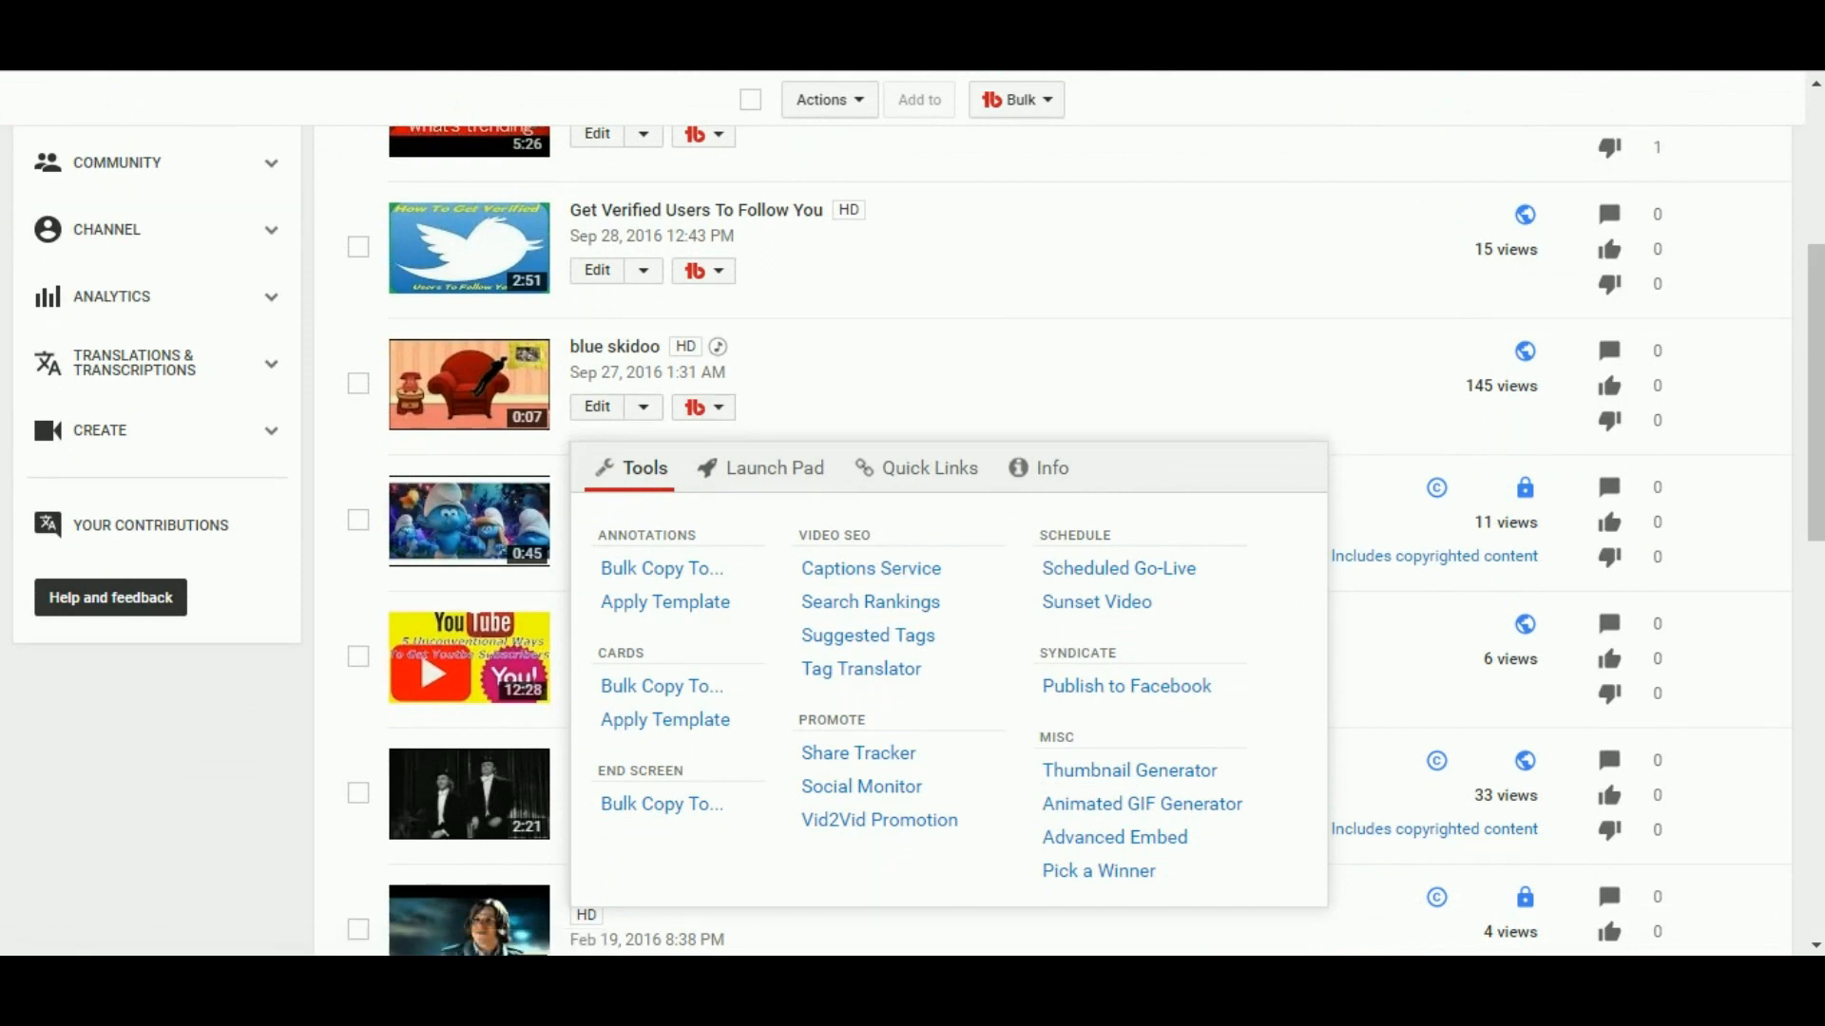
pyautogui.click(1038, 468)
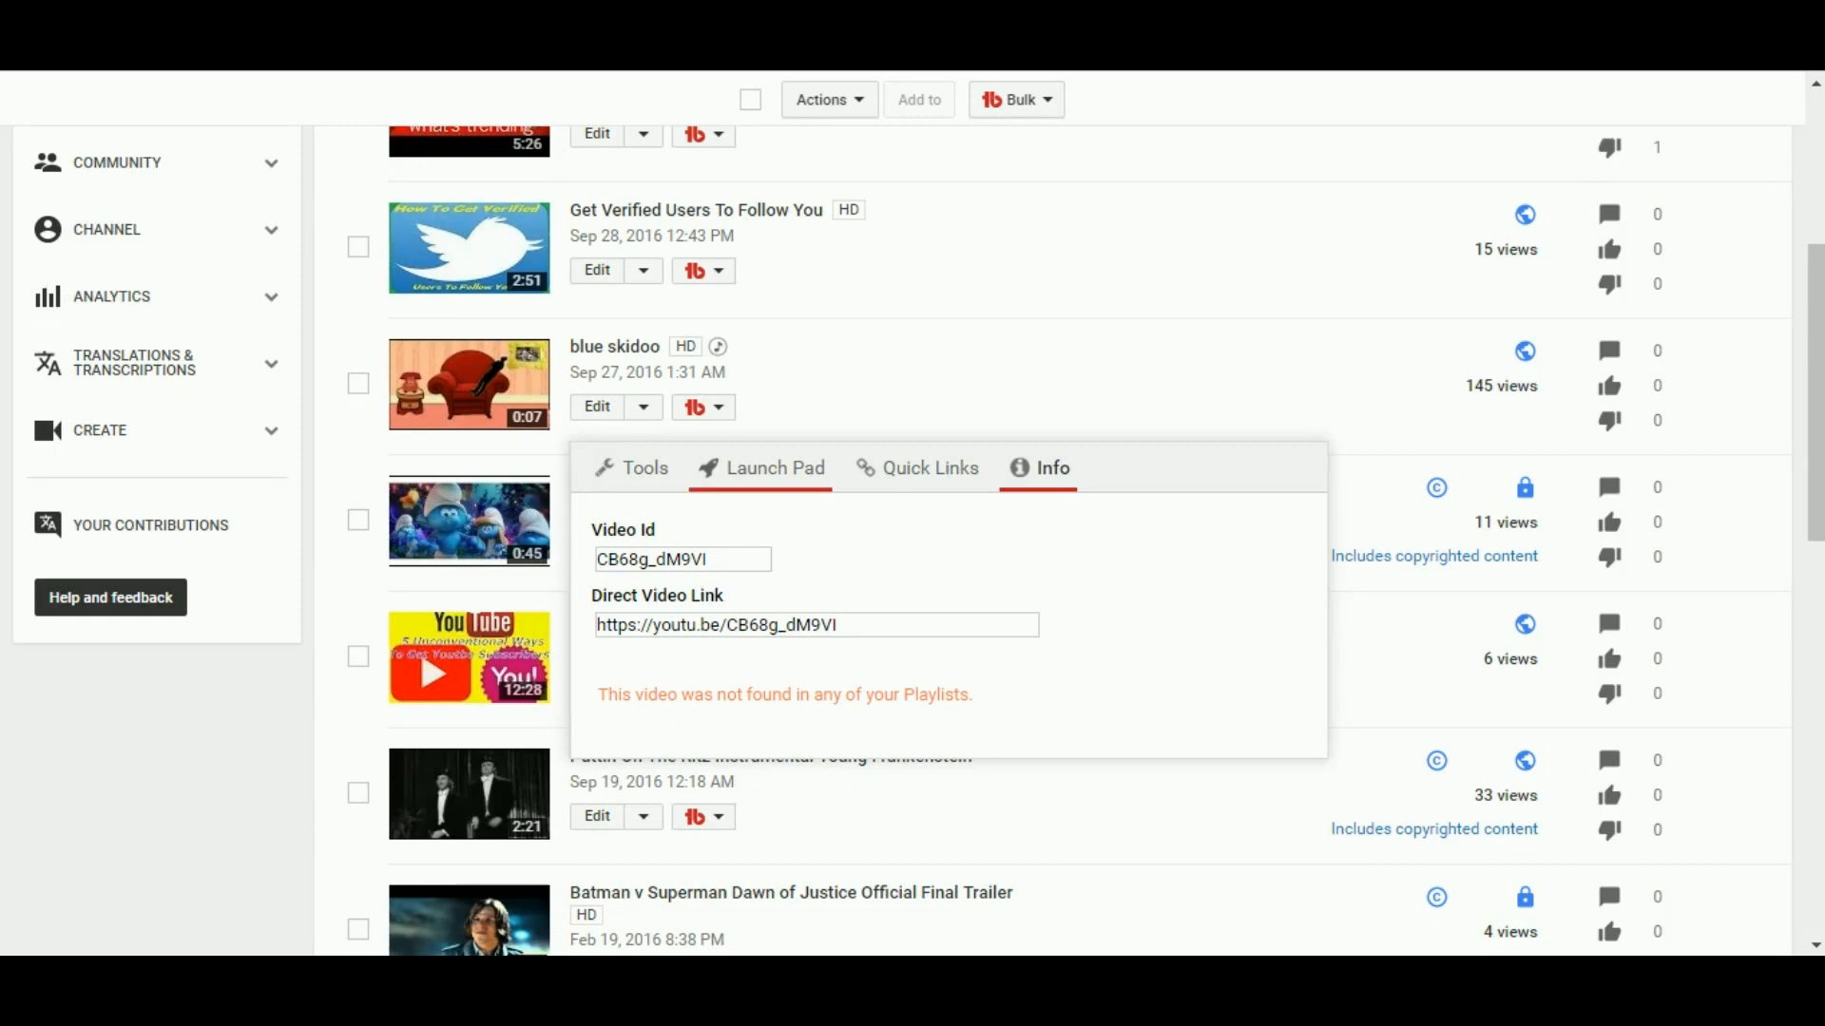
pyautogui.click(765, 469)
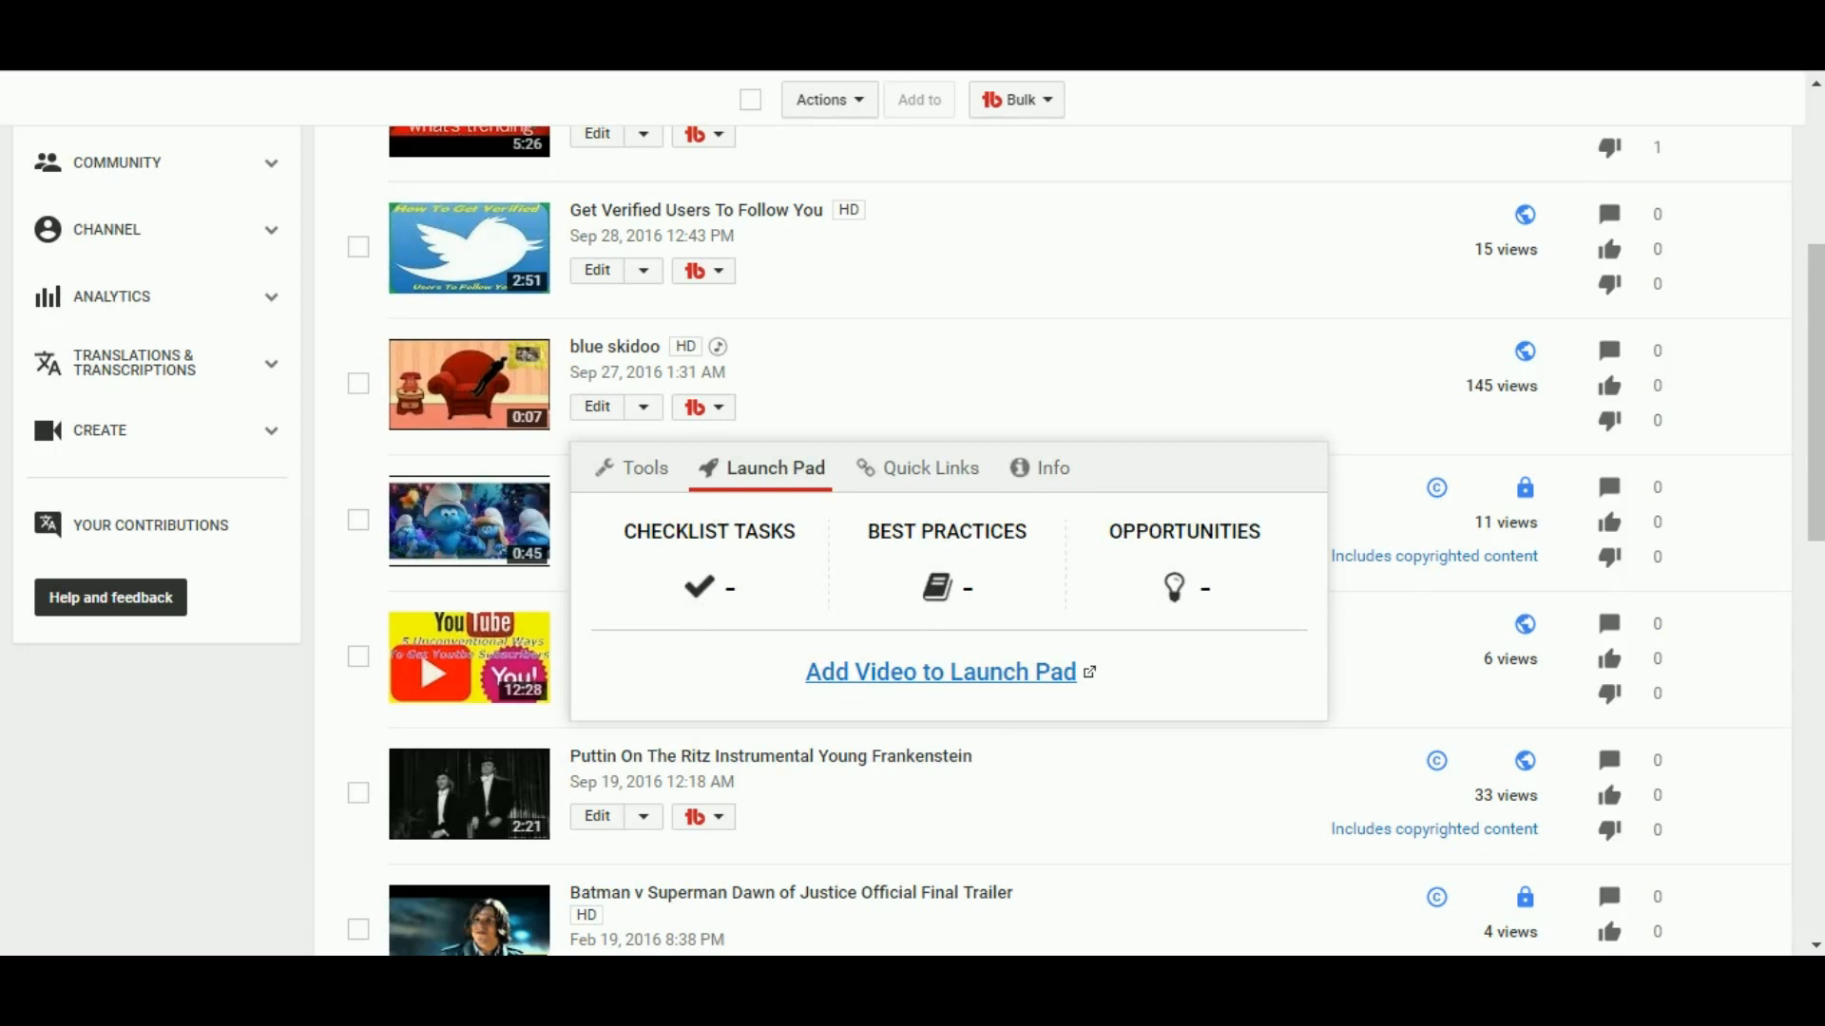
pyautogui.click(632, 469)
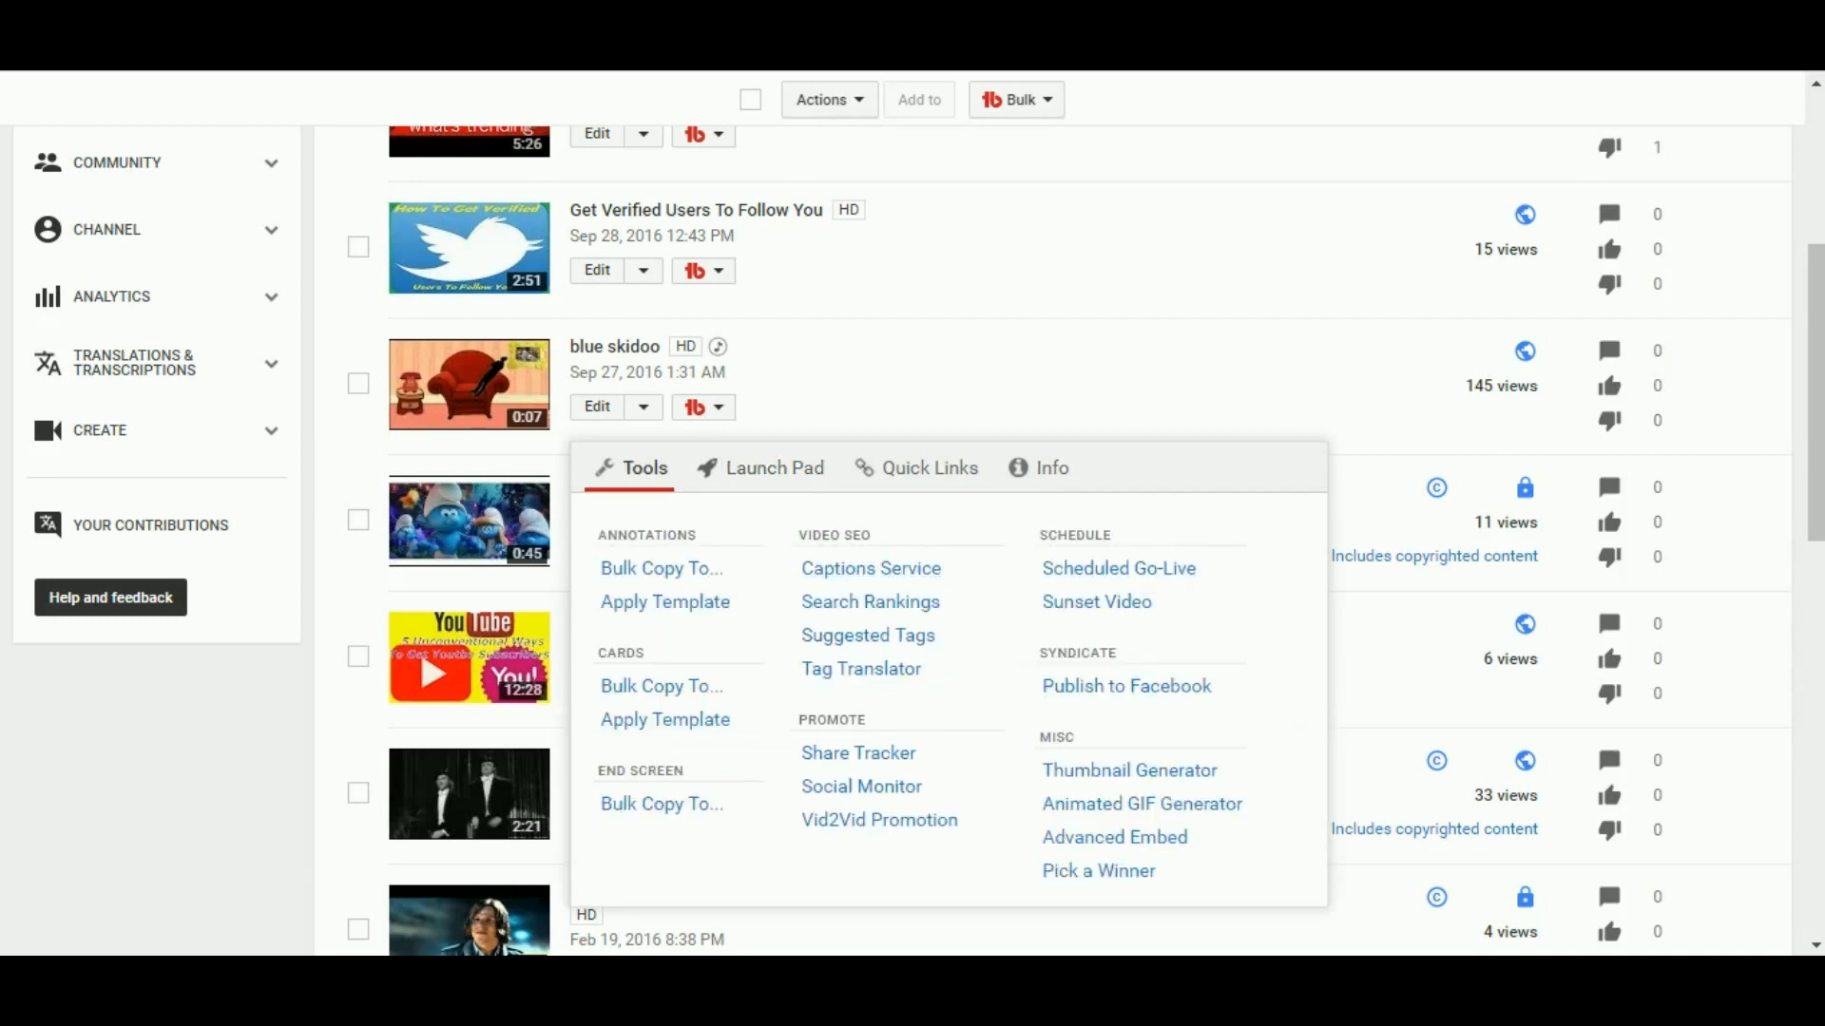
# Step: Start a thumbnail for "blue skidoo" in the Thumbnail Generator with a solid red background and continue to the layers
pyautogui.click(1129, 771)
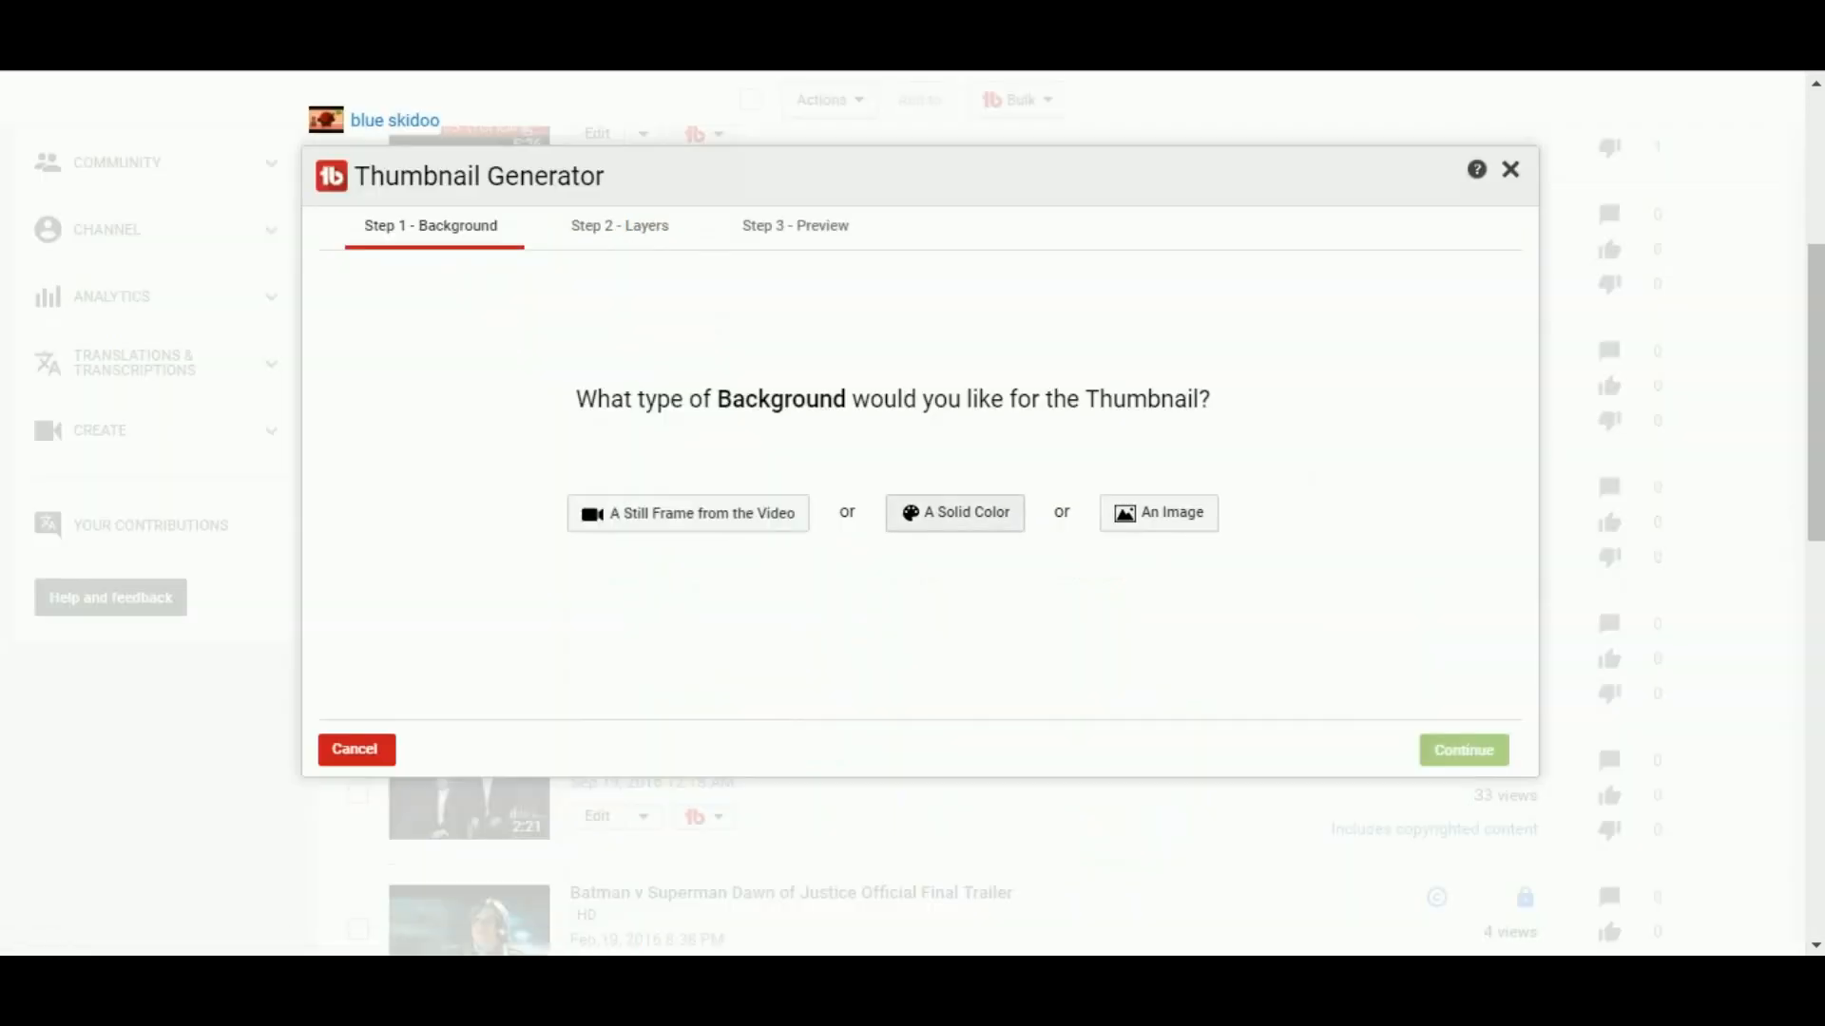
pyautogui.click(956, 513)
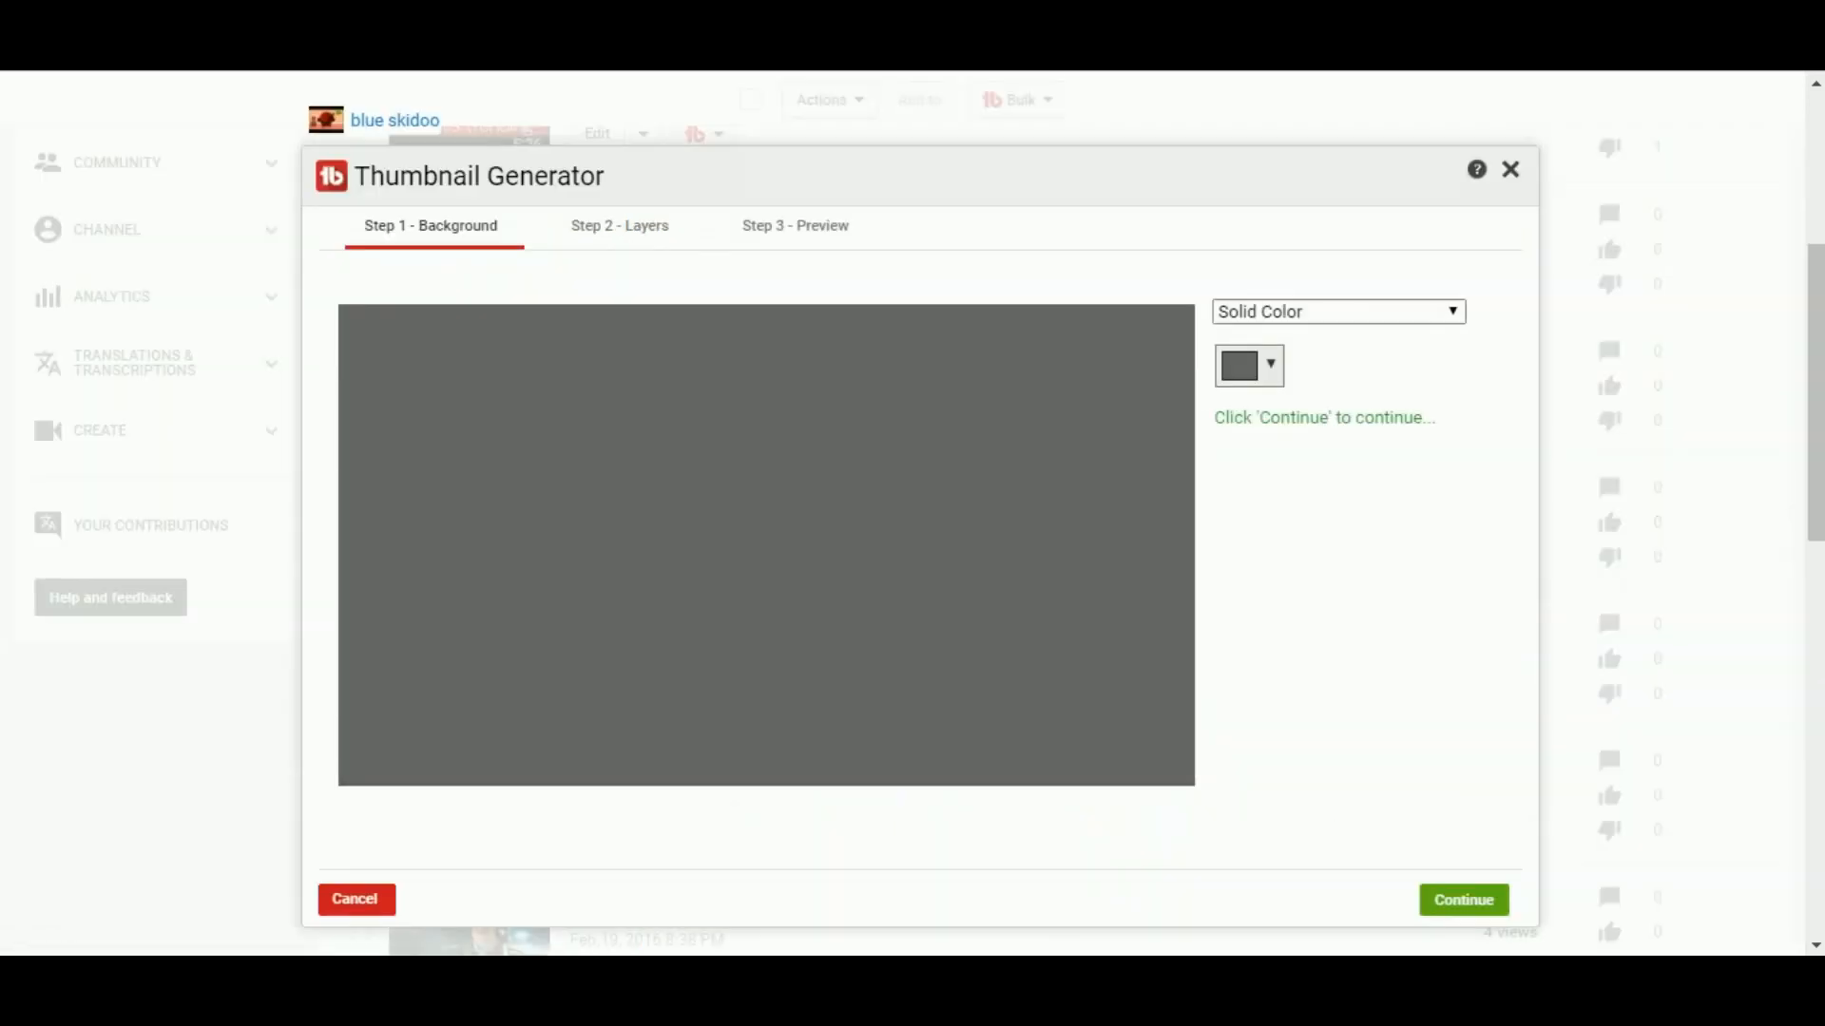
pyautogui.click(1249, 366)
pyautogui.click(1249, 366)
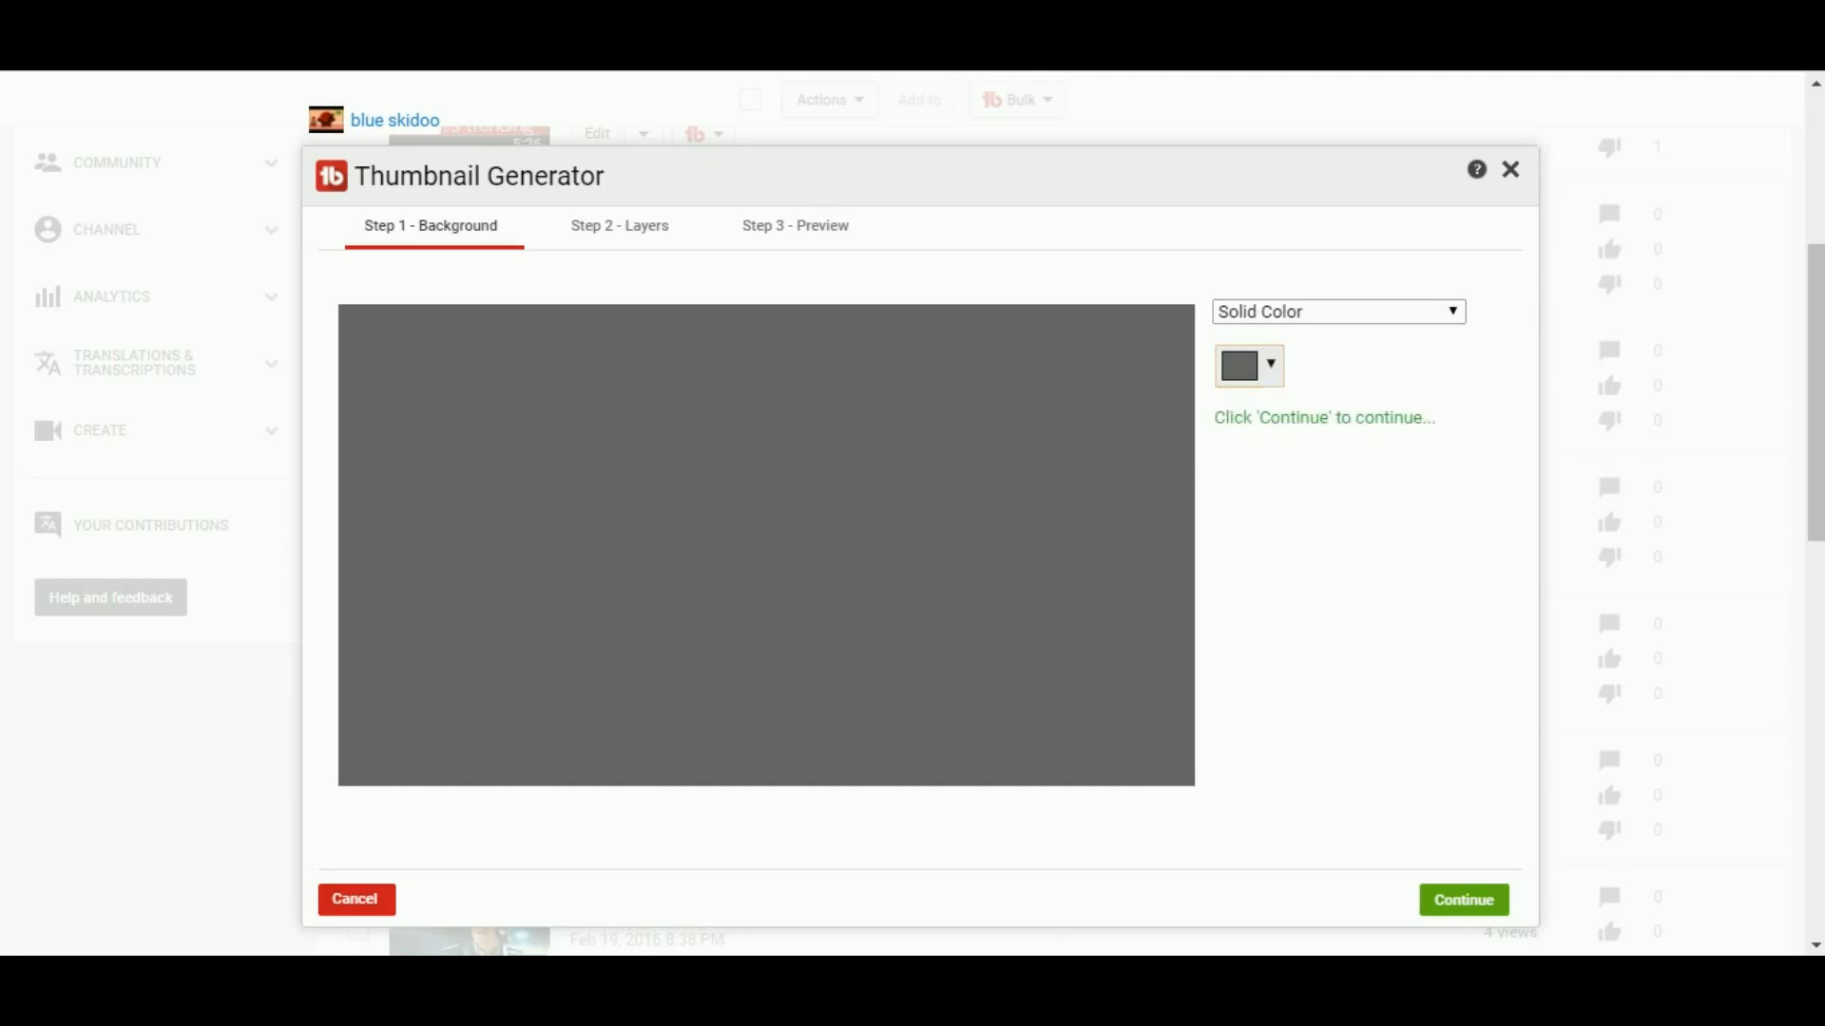
pyautogui.click(1249, 366)
pyautogui.moveTo(1334, 486); pyautogui.dragTo(1413, 405)
pyautogui.click(1421, 657)
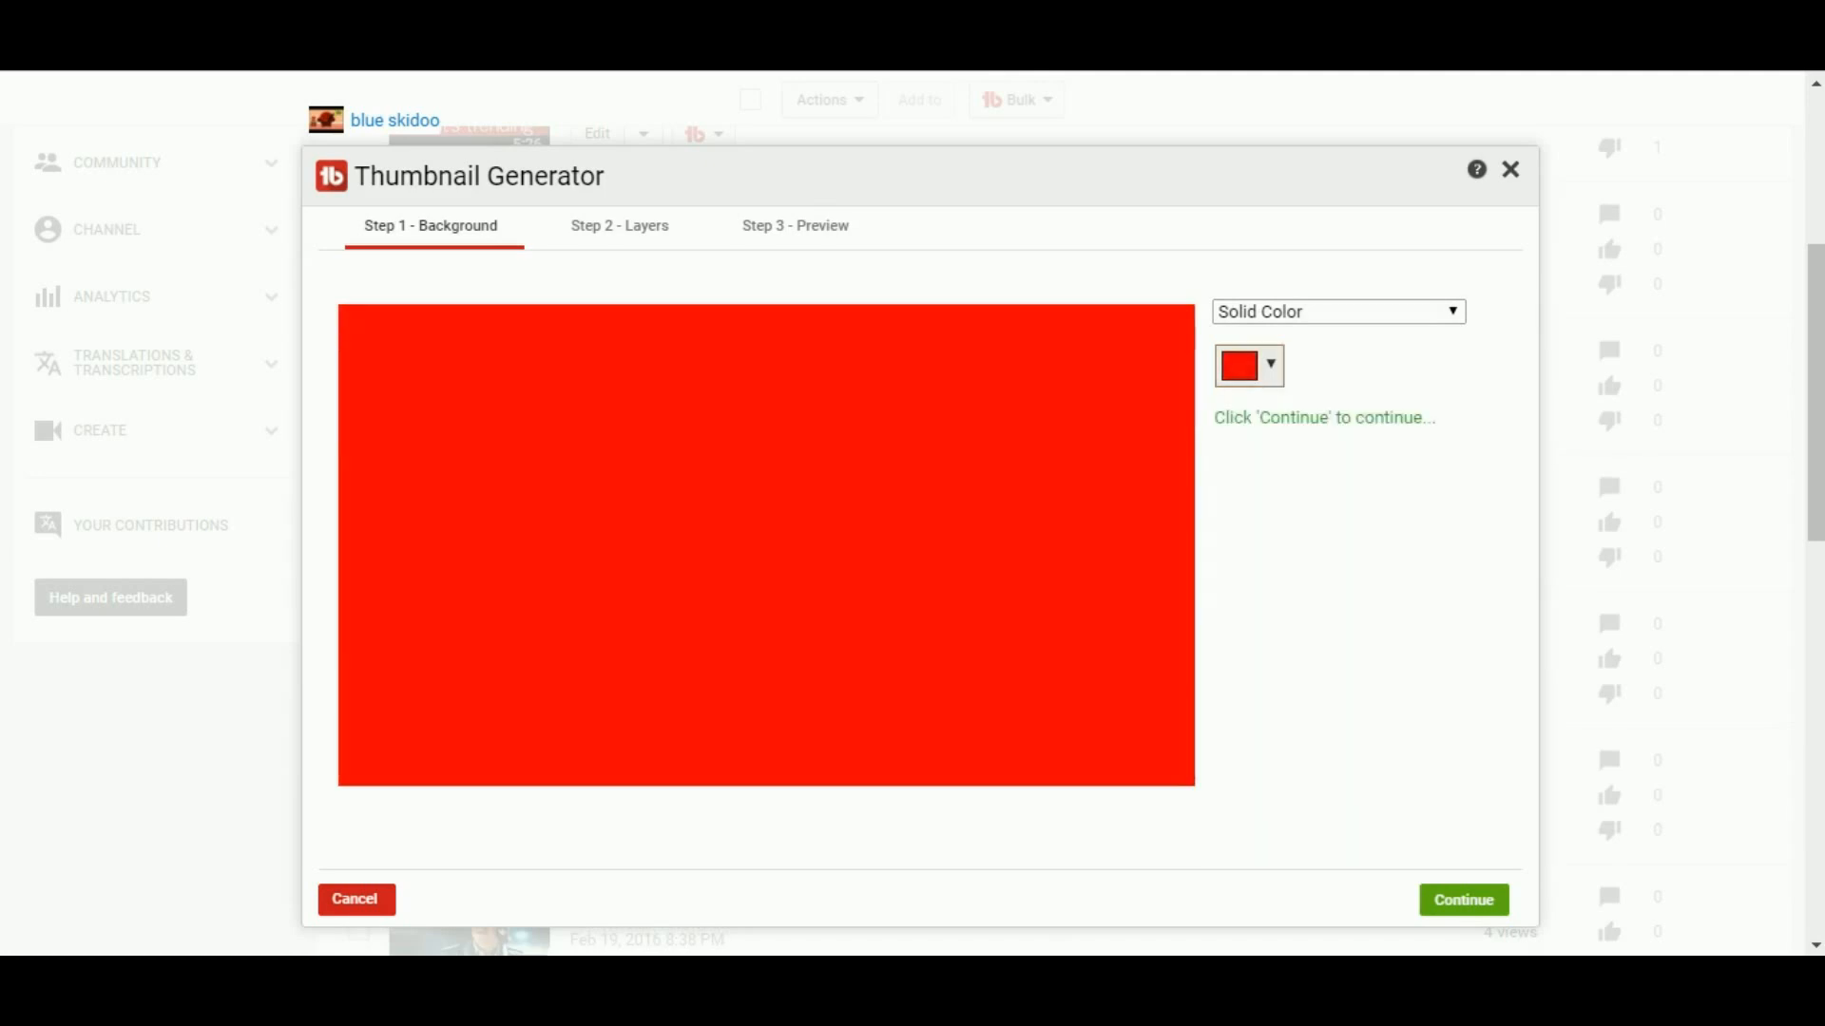
pyautogui.click(1464, 900)
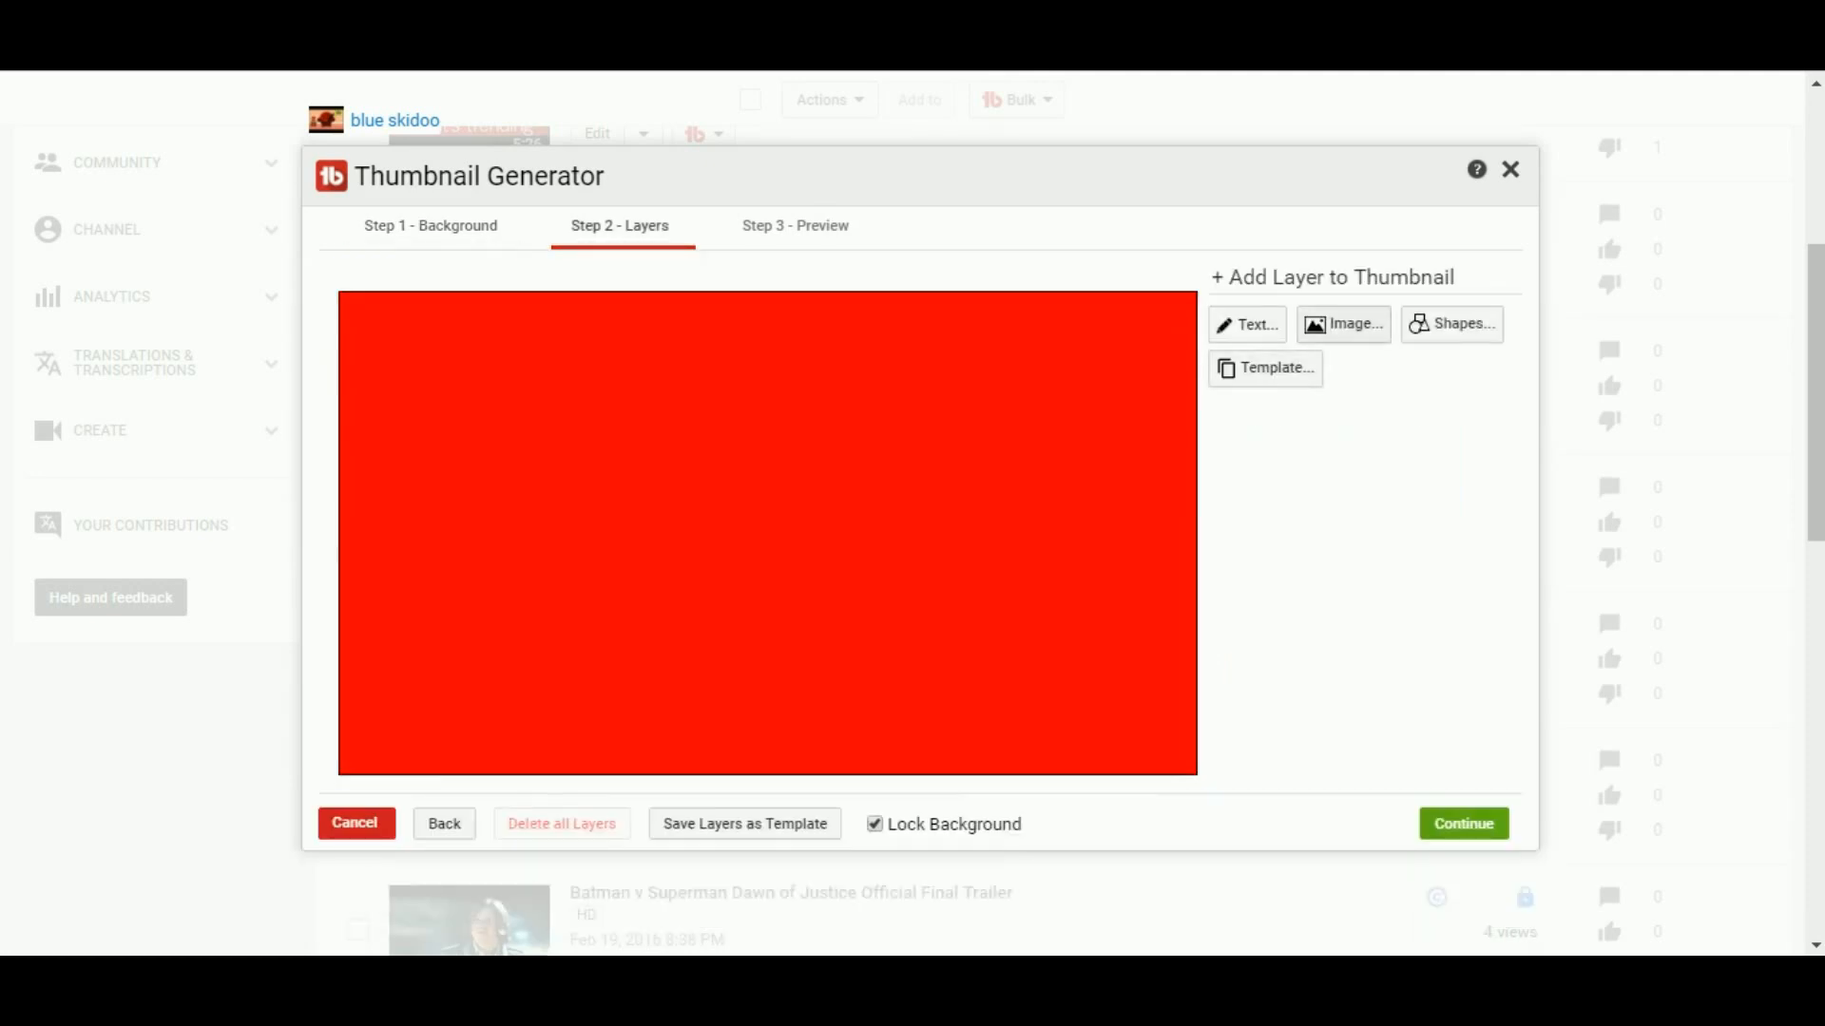
# Step: Start a text layer on the red background and cancel the solid color thumbnail
pyautogui.click(1247, 324)
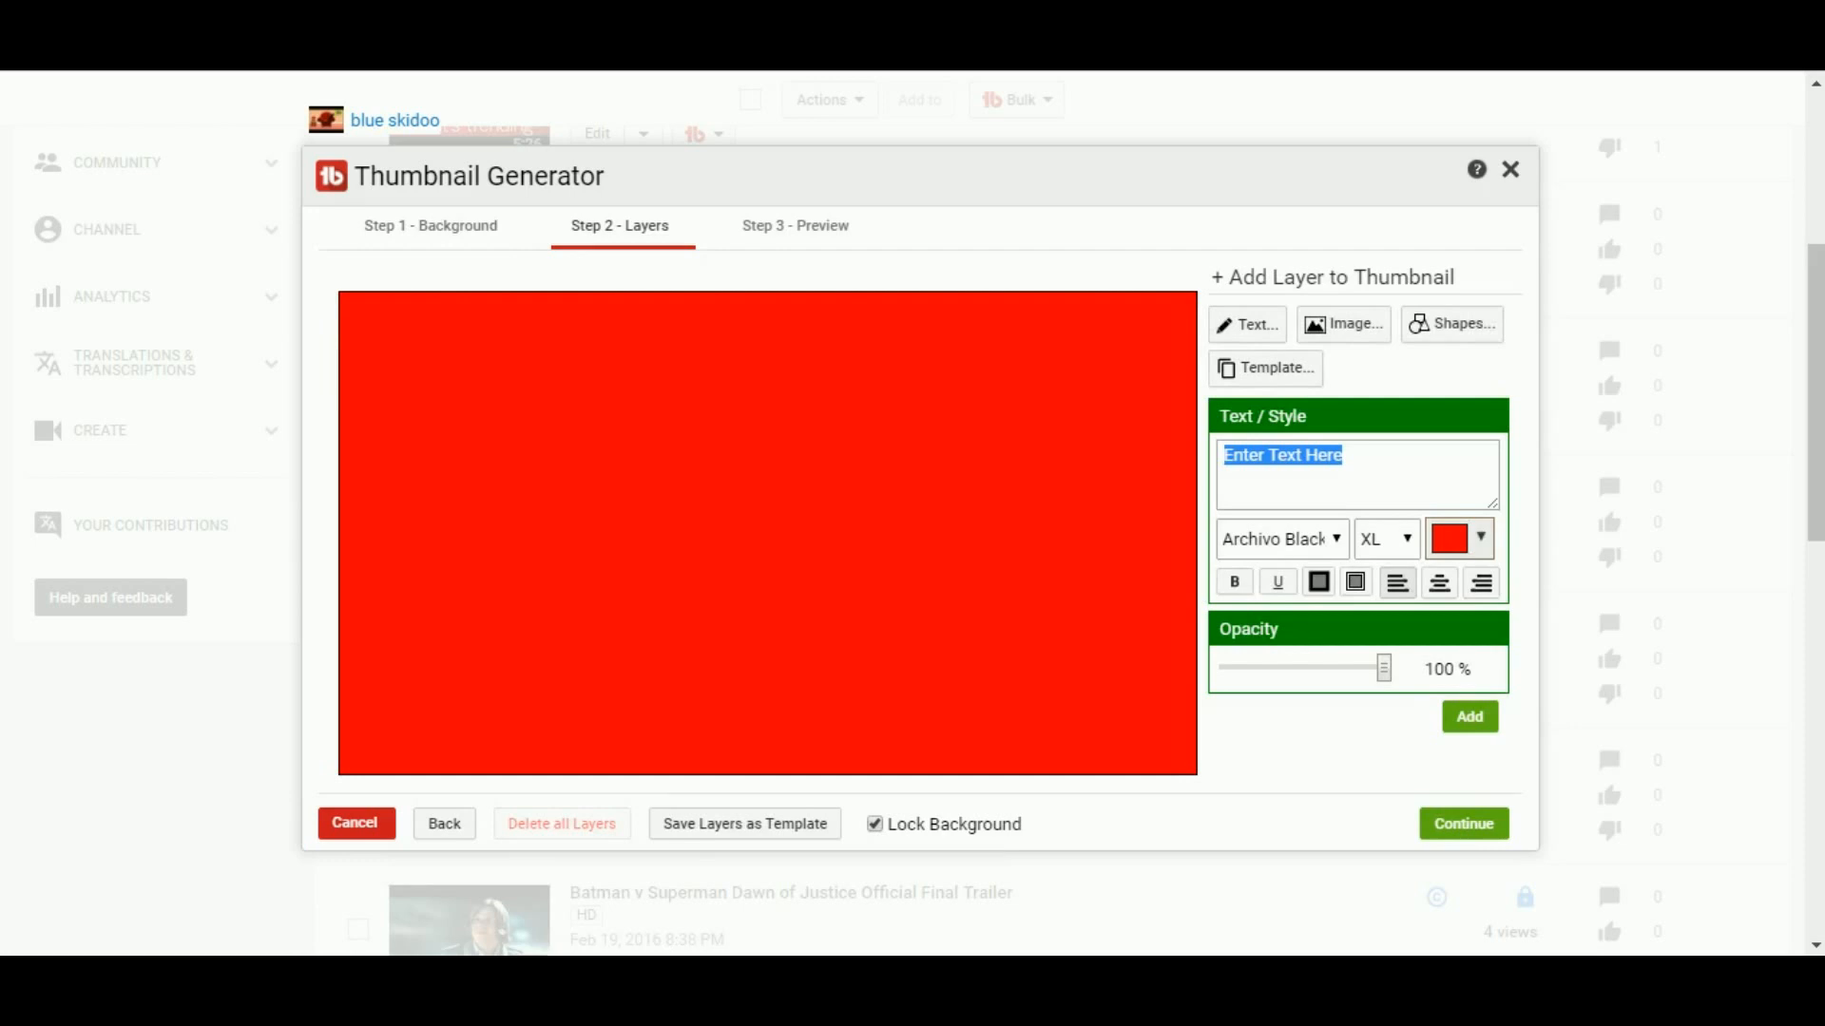
pyautogui.click(1365, 460)
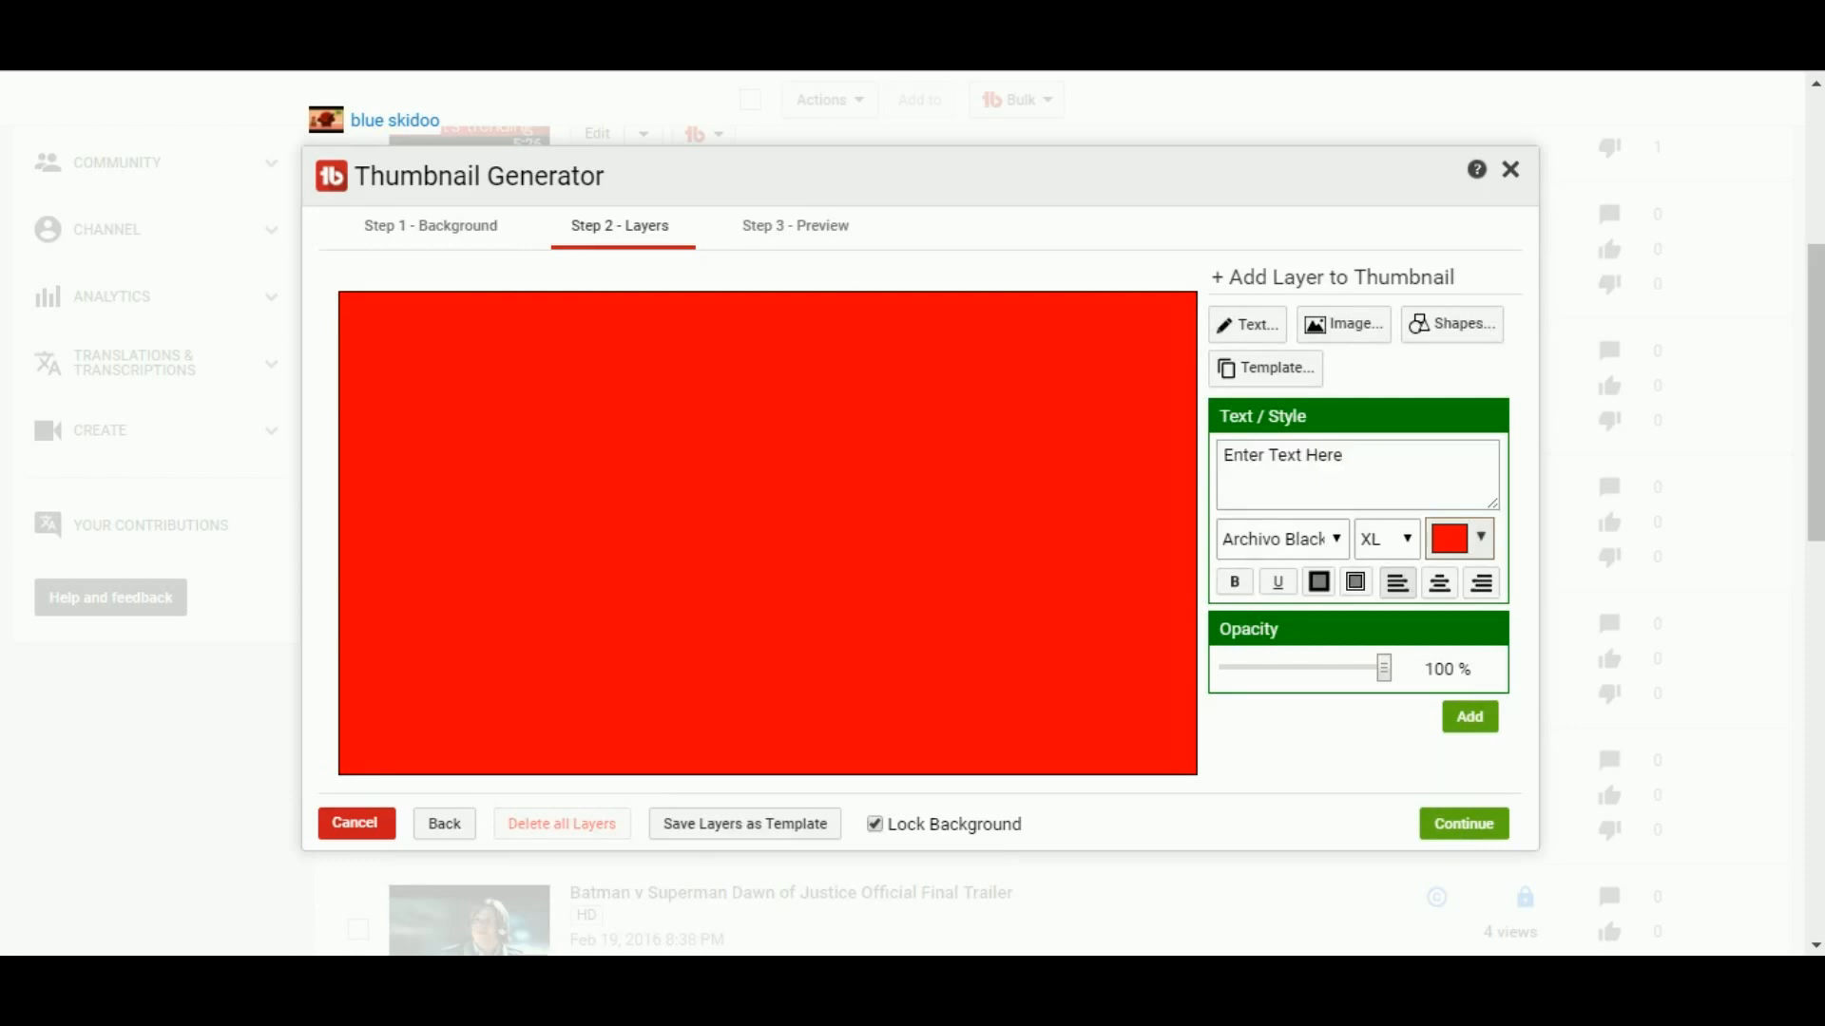
pyautogui.click(445, 824)
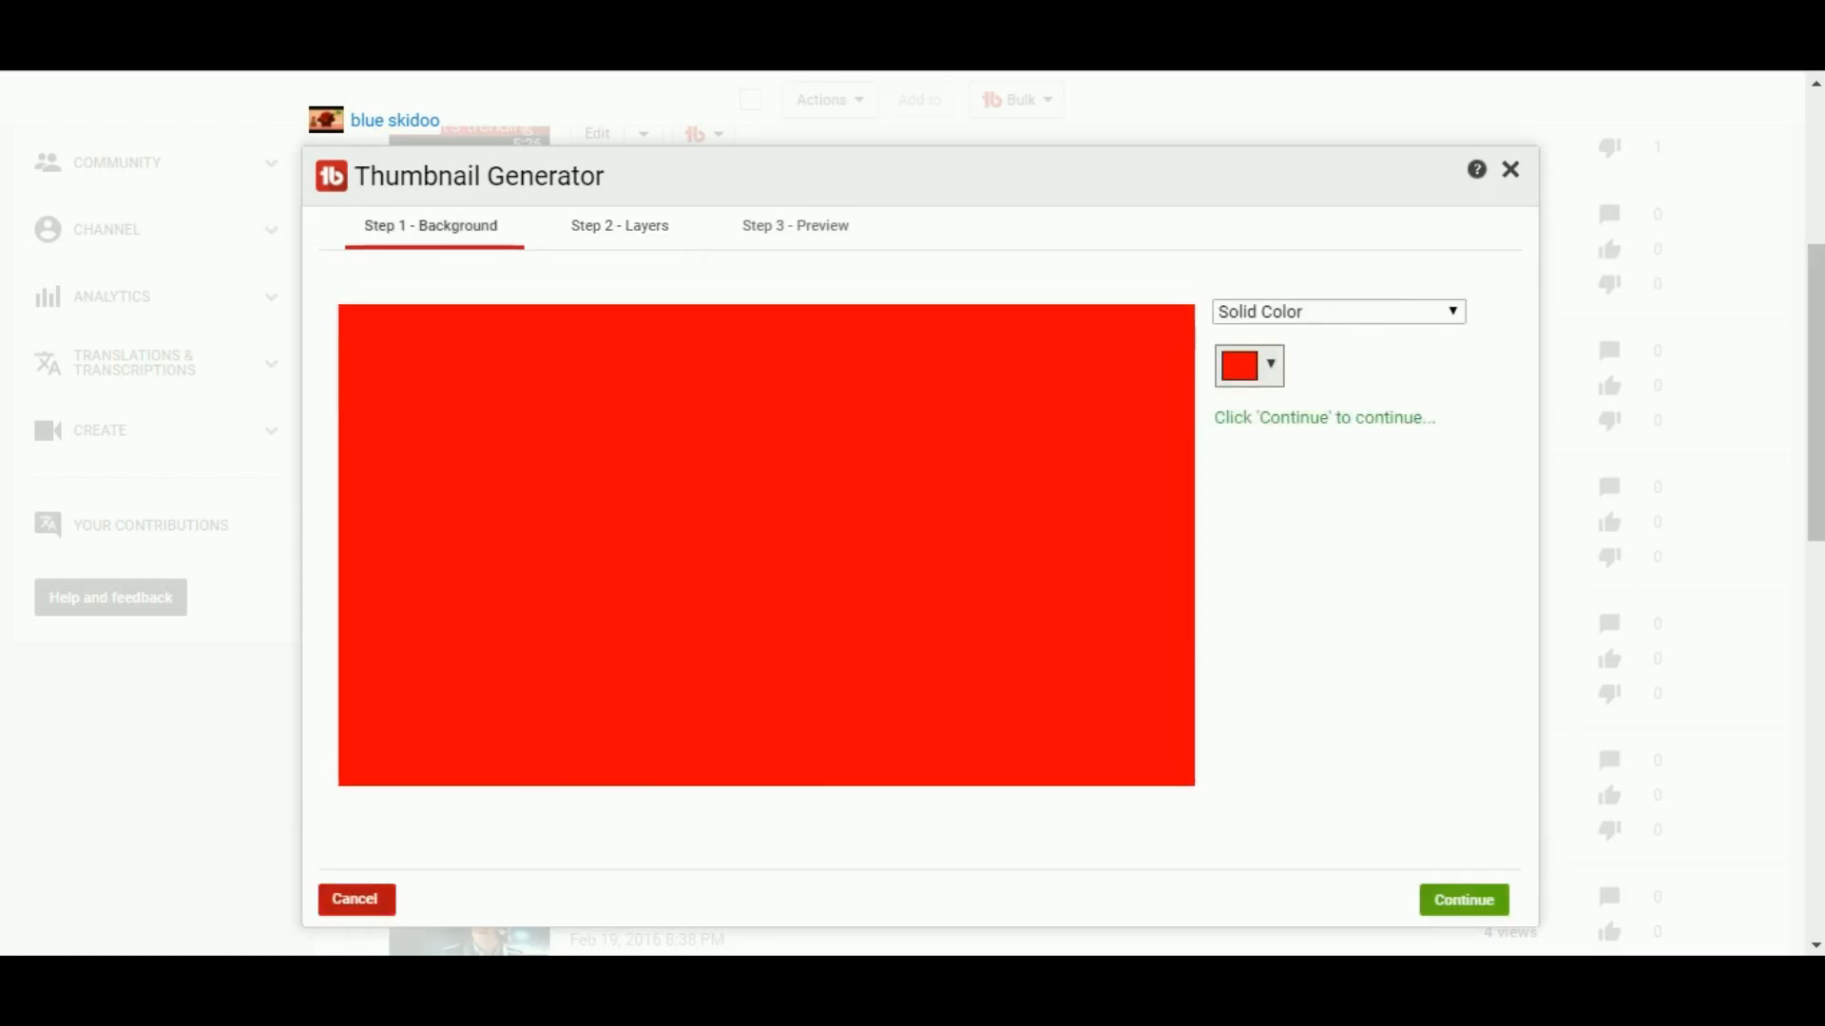
pyautogui.click(357, 900)
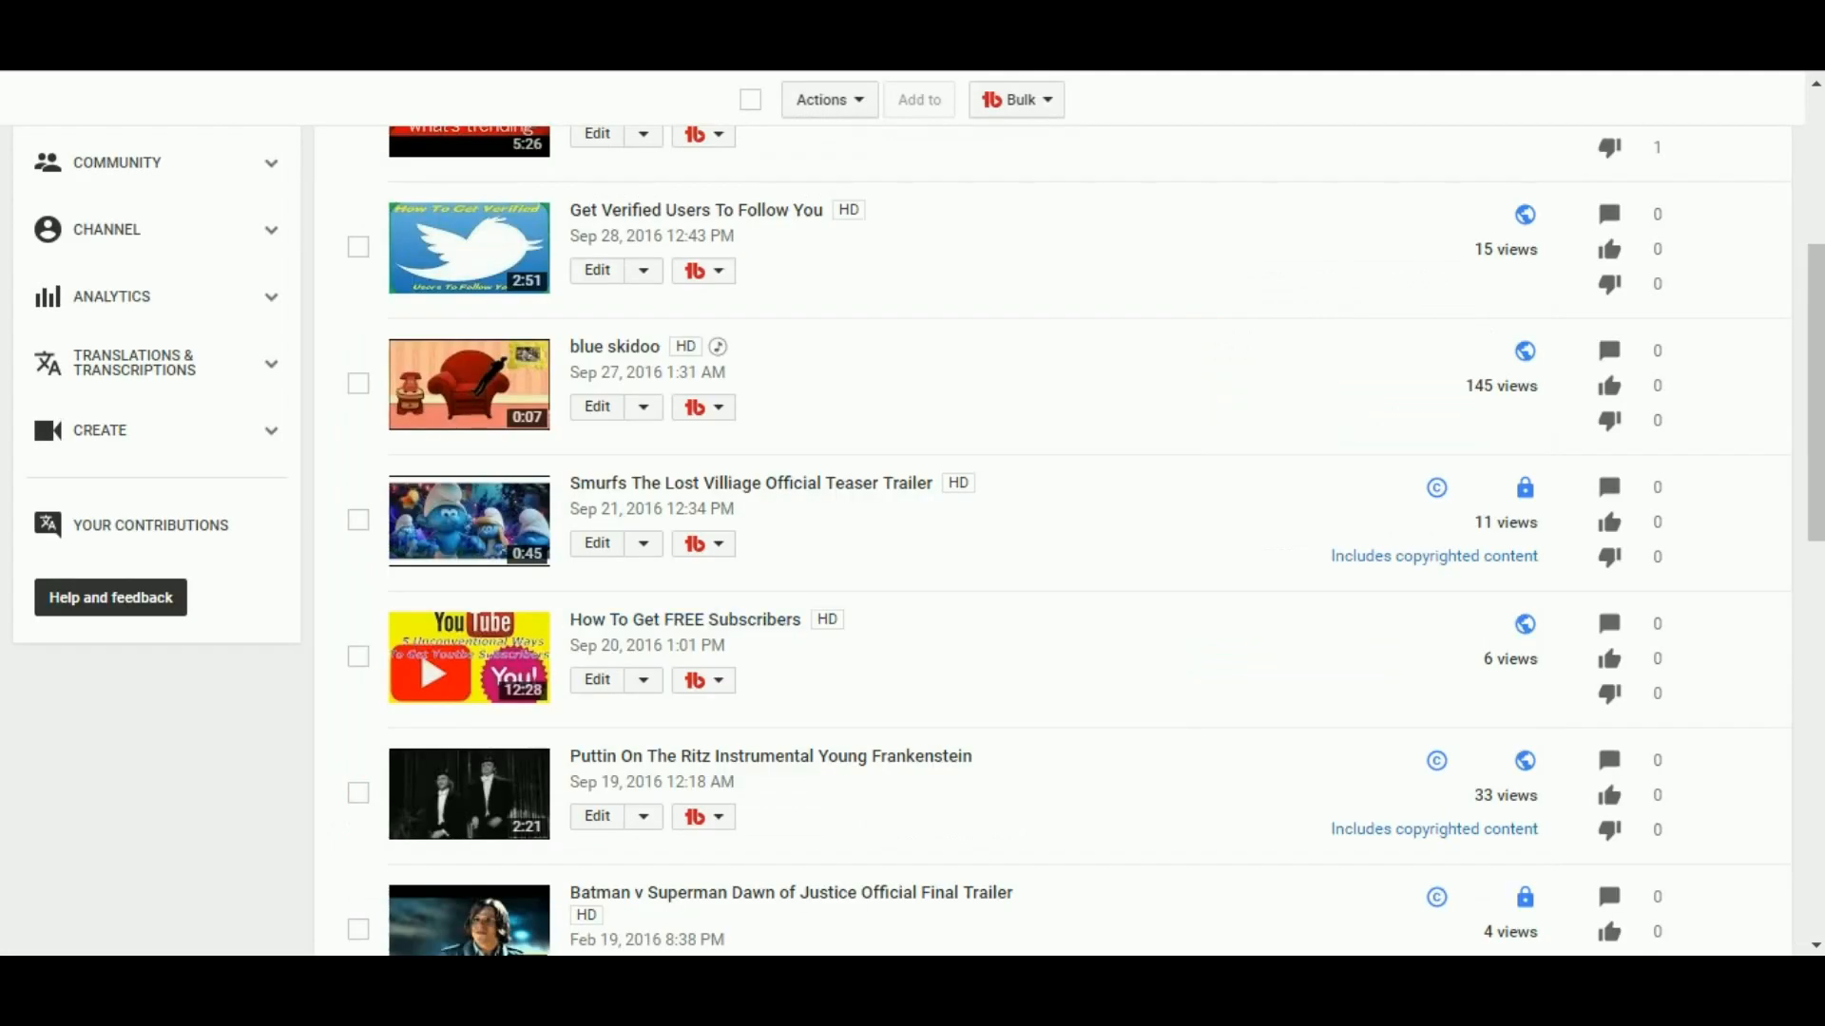
# Step: Start an image-background thumbnail for "blue skidoo" with the red armchair picture and check the requirements for uploading an own image
pyautogui.click(703, 408)
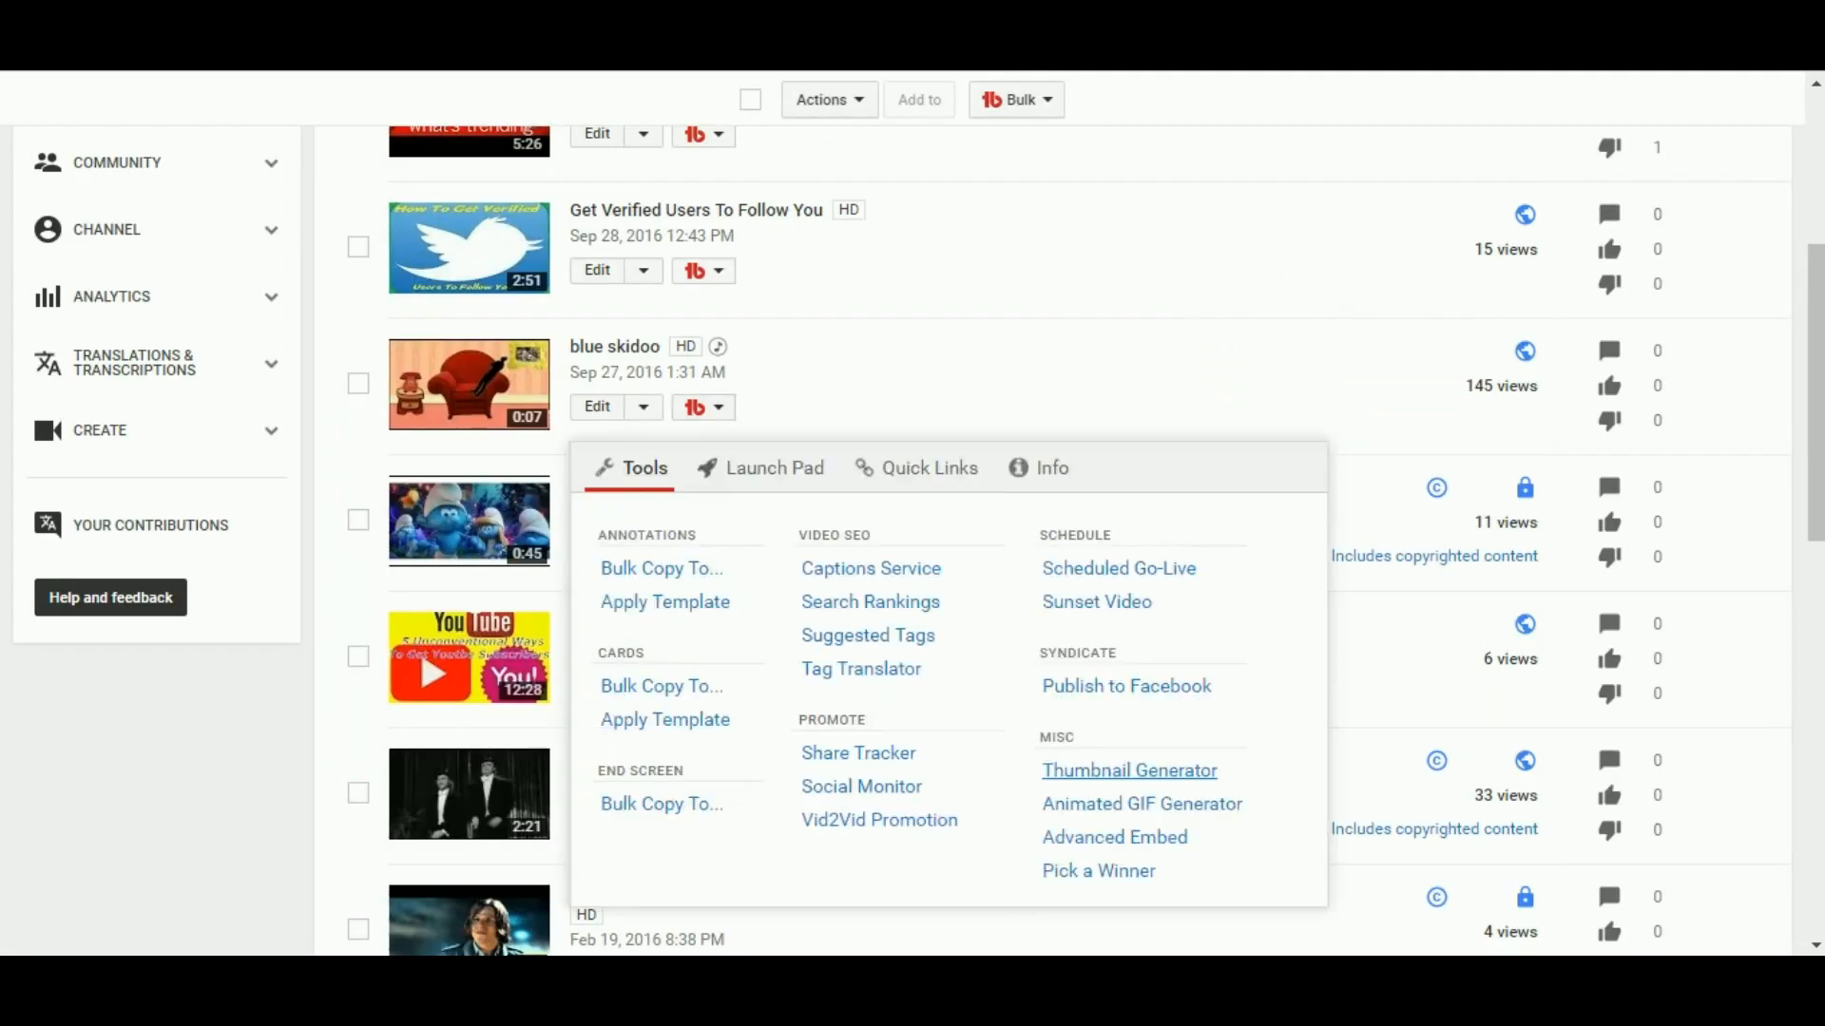
pyautogui.click(1129, 771)
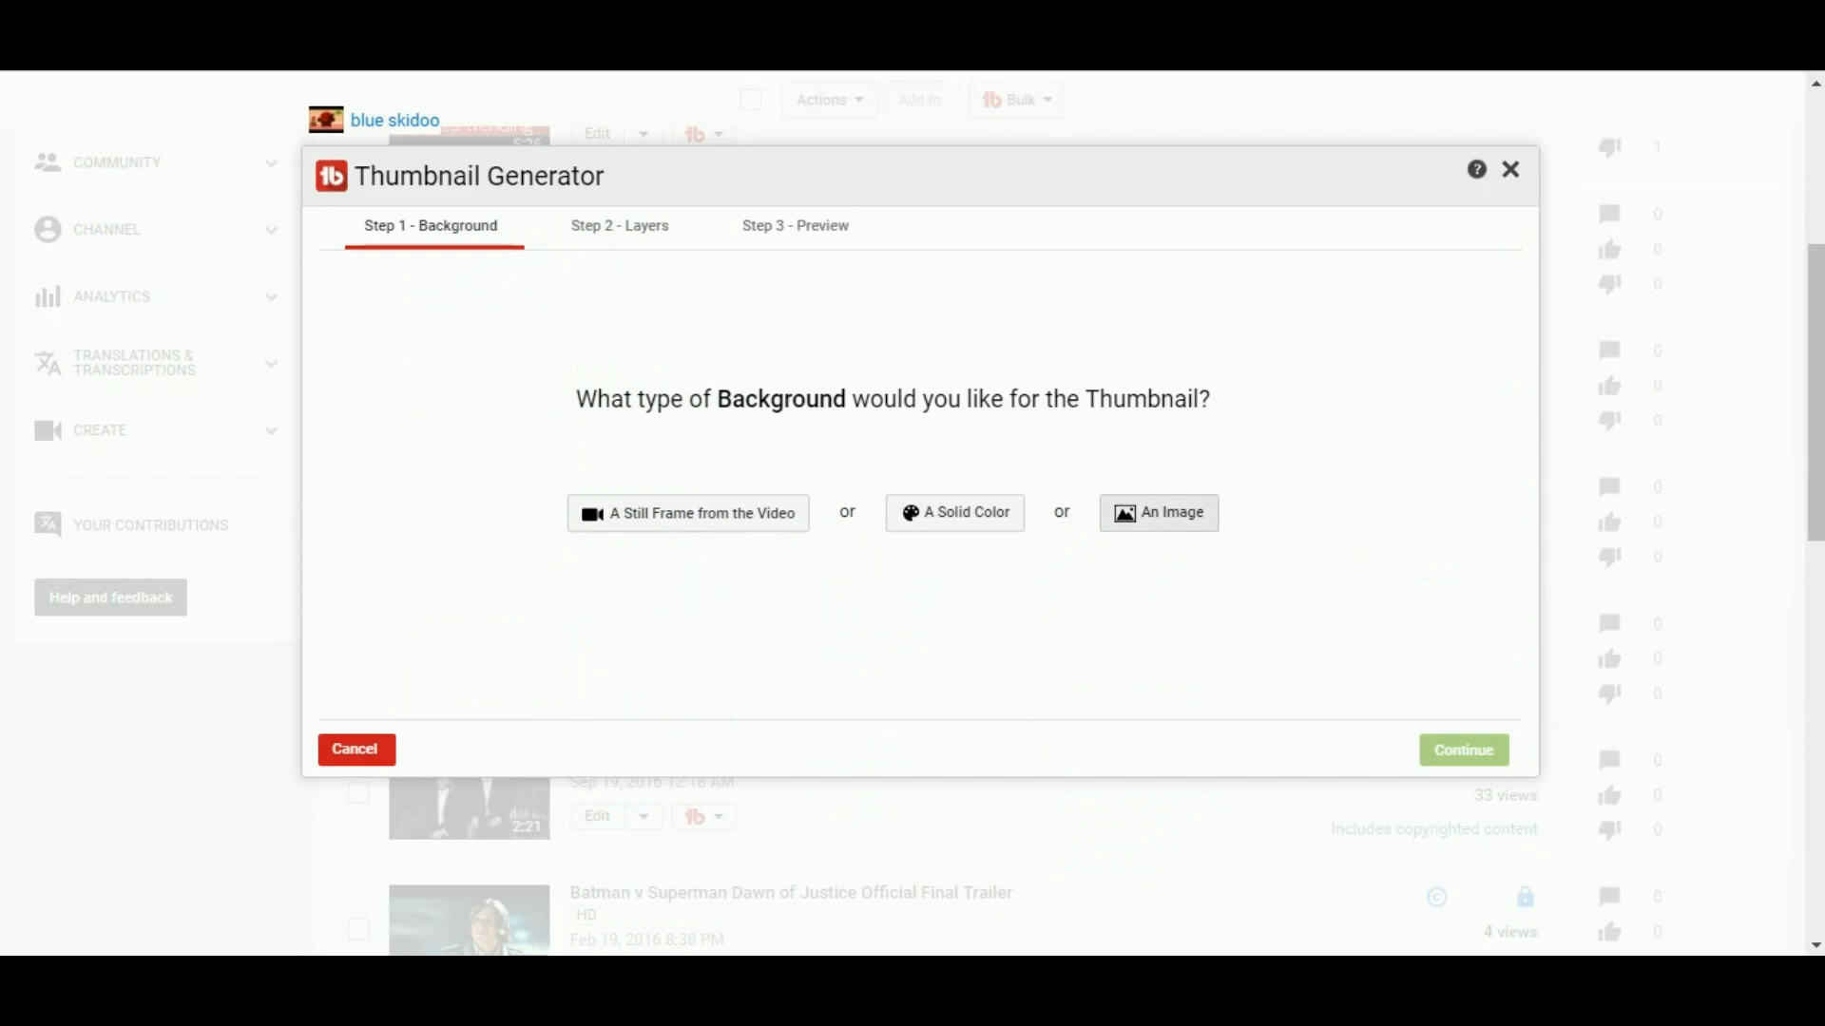
pyautogui.click(1158, 514)
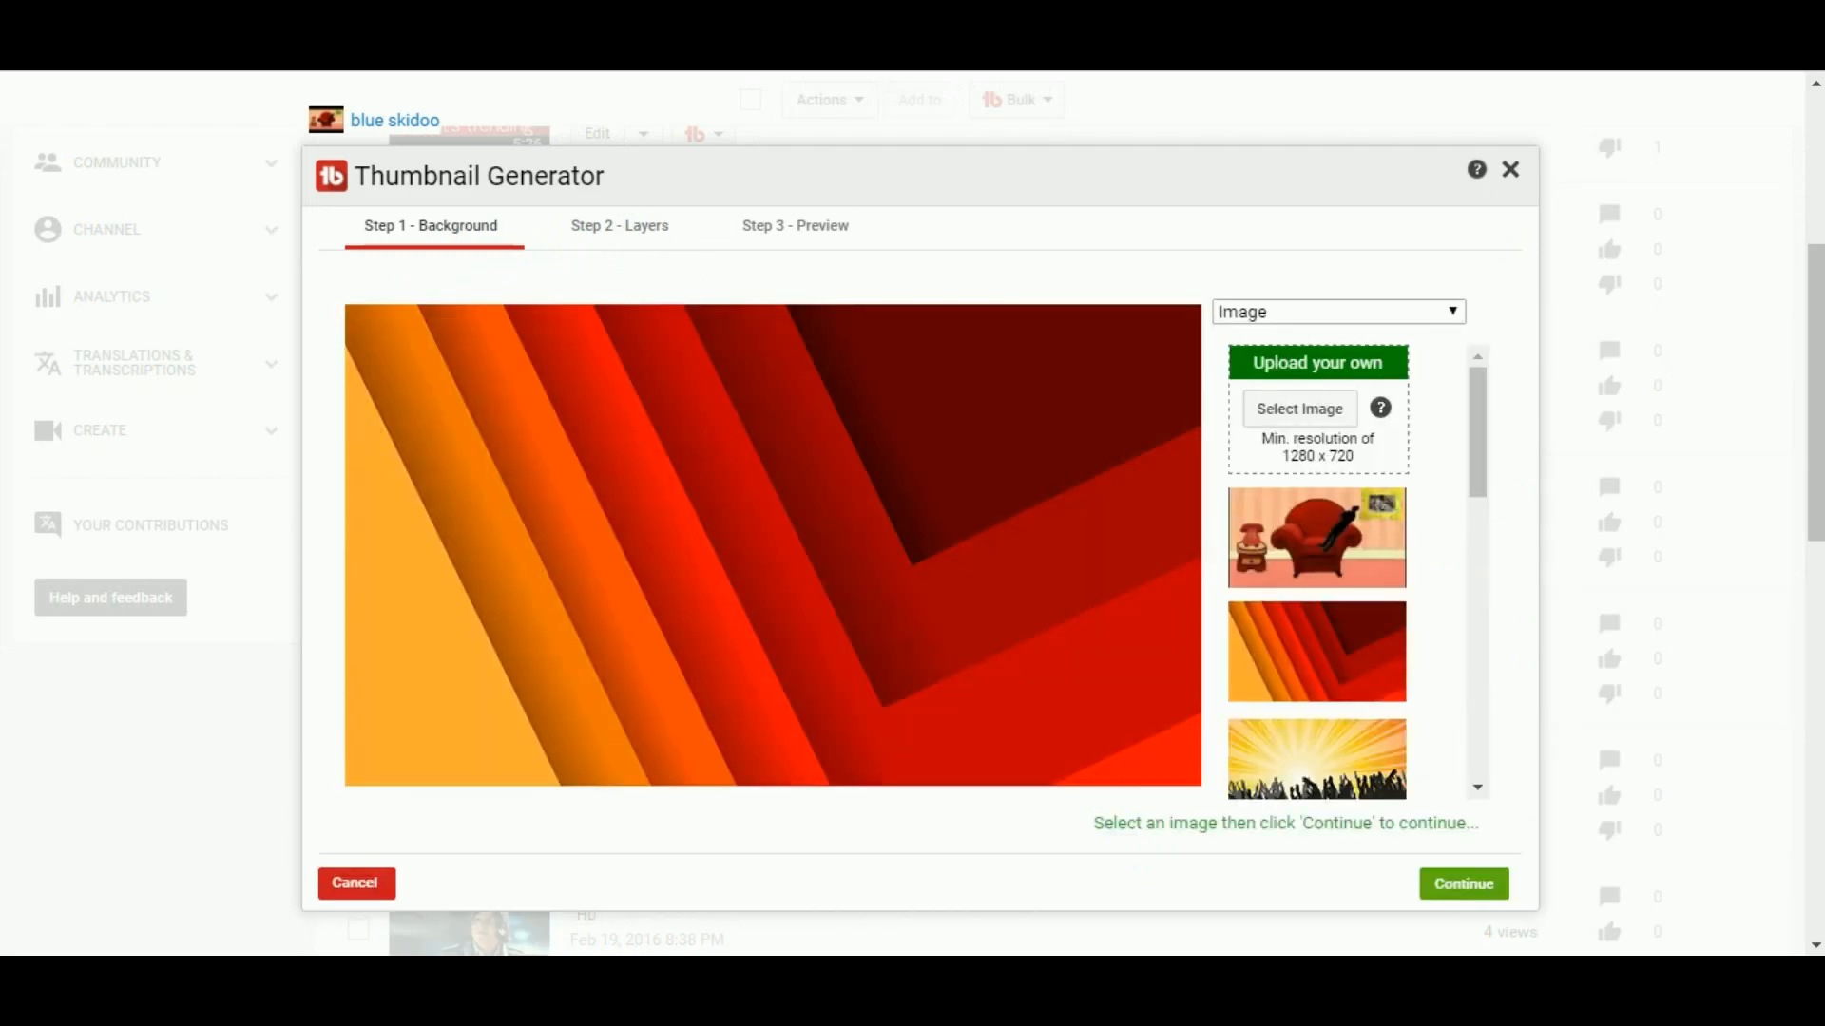
pyautogui.click(1317, 538)
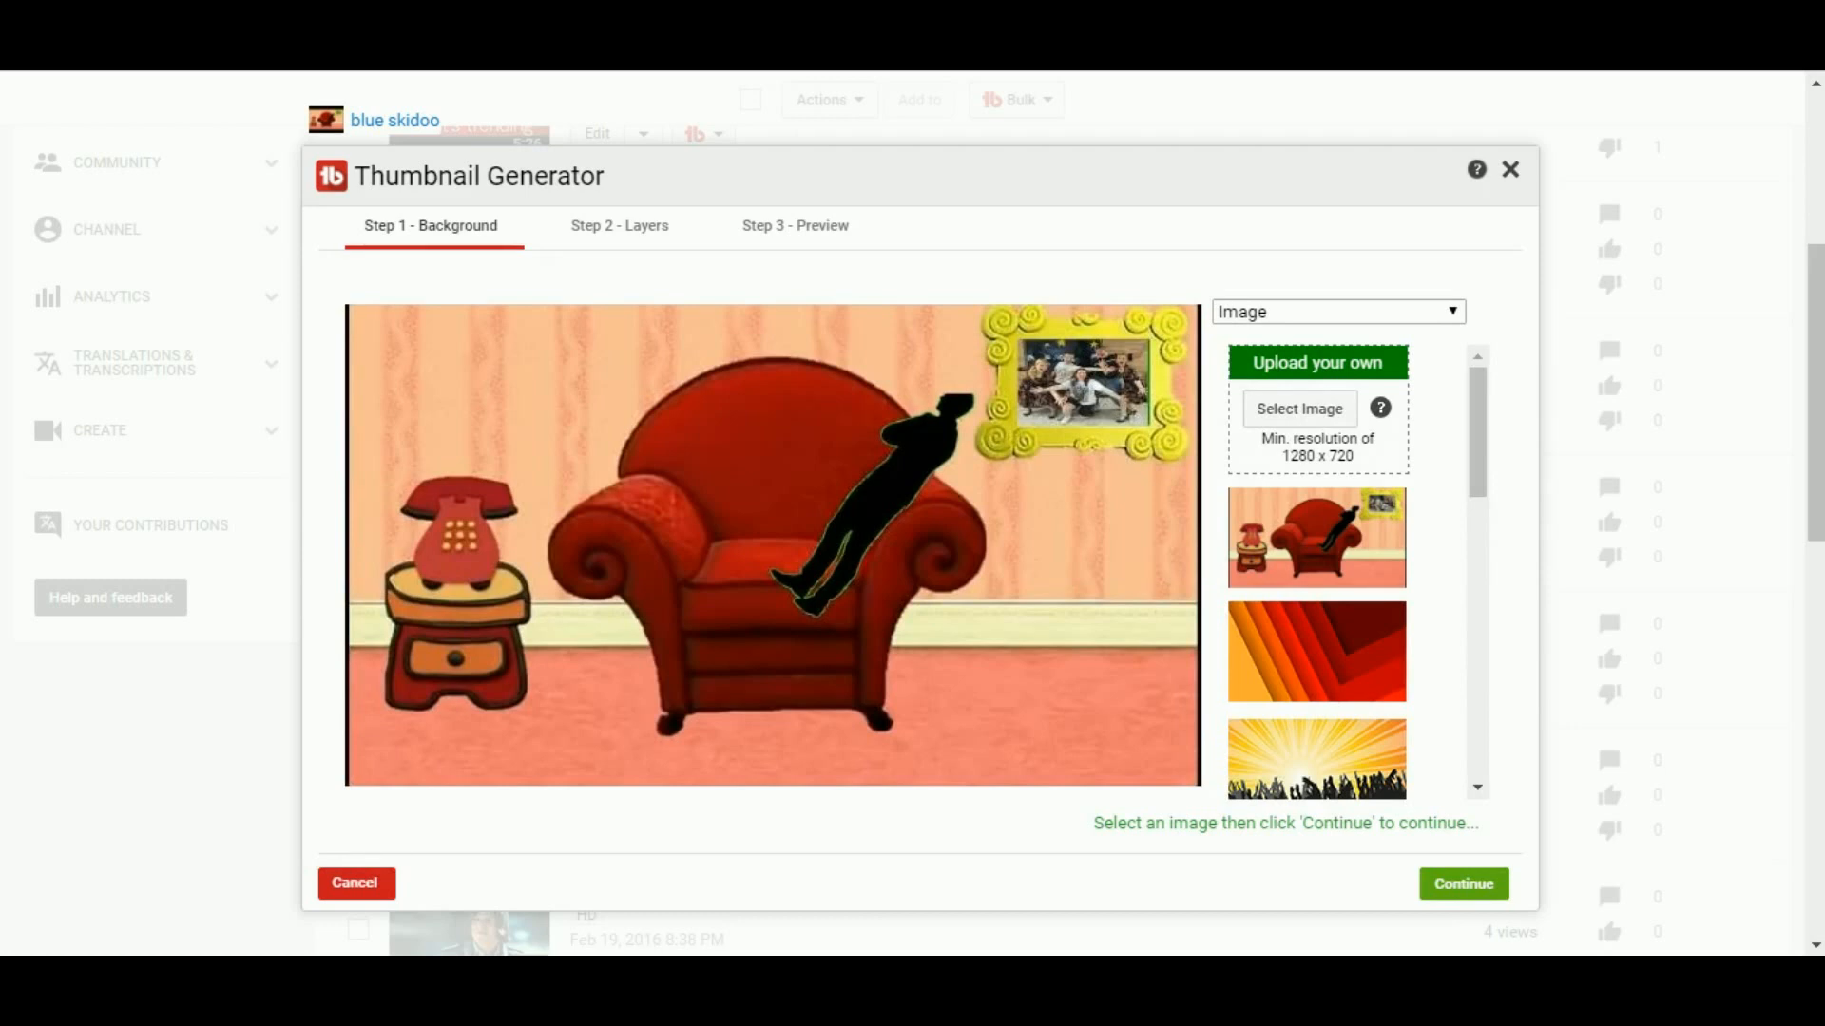
pyautogui.scroll(-3, 1317, 570)
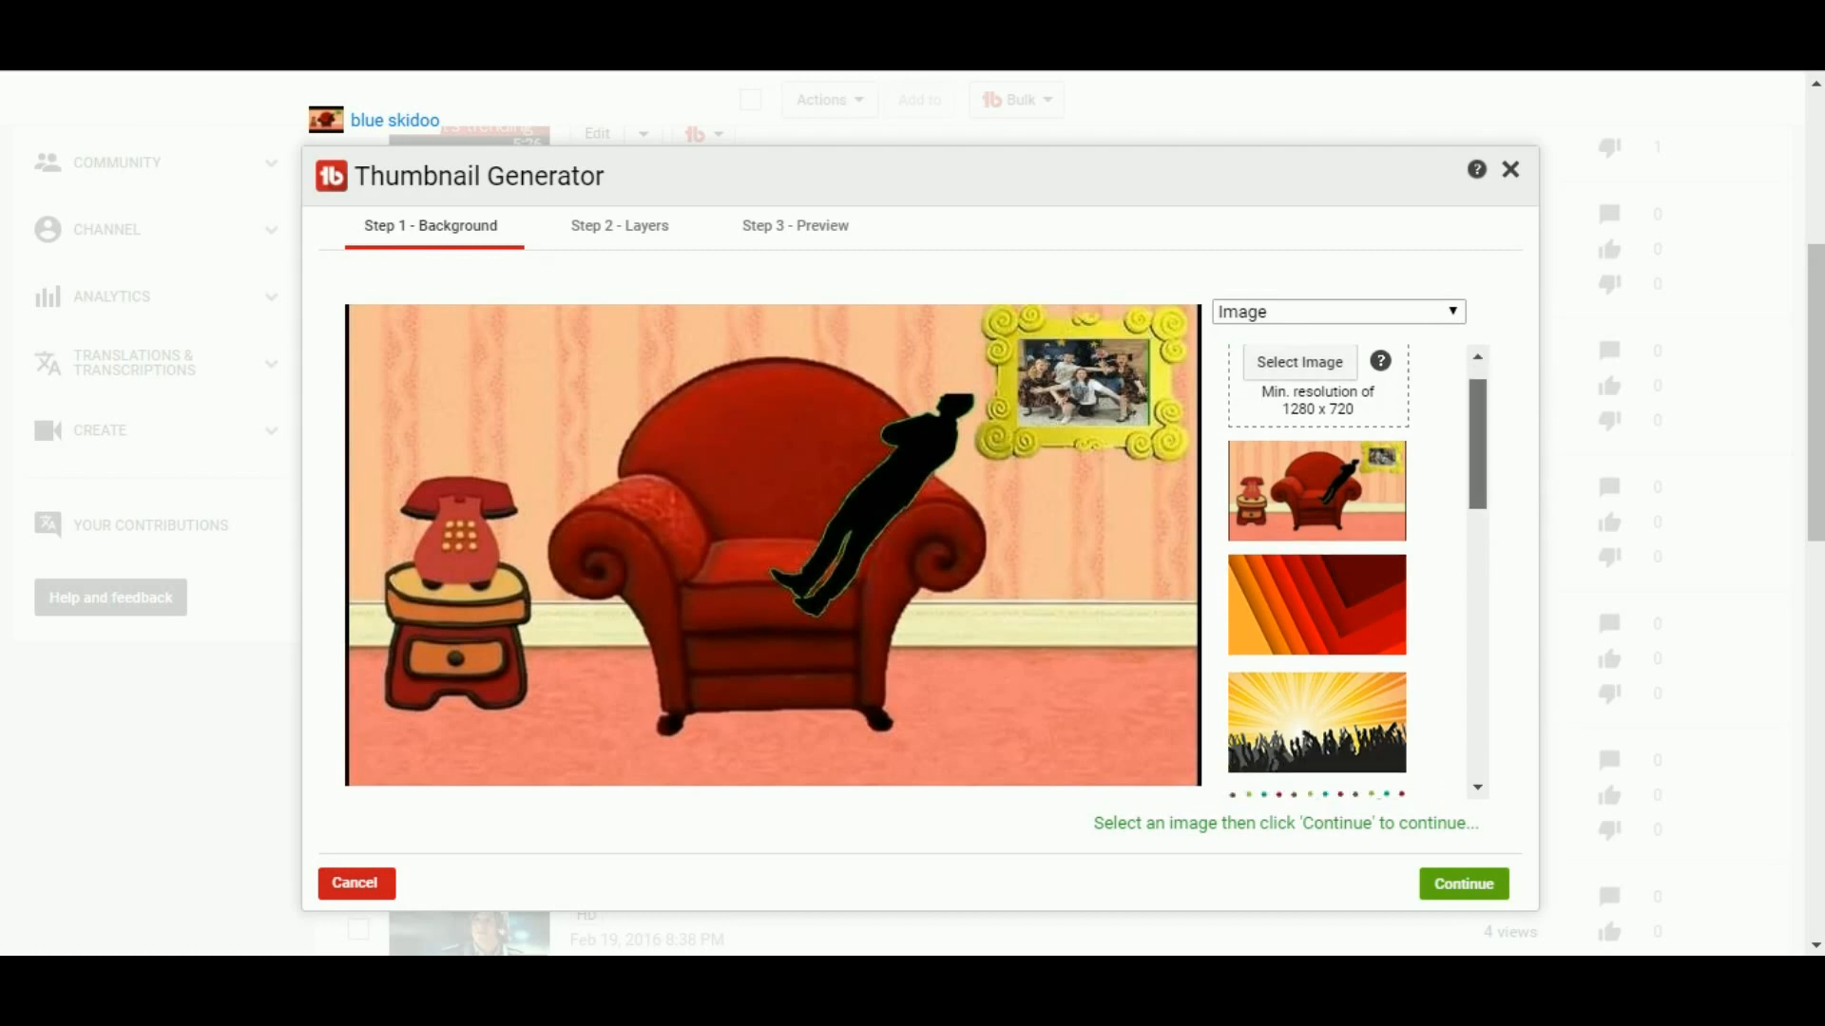
pyautogui.scroll(3, 1318, 570)
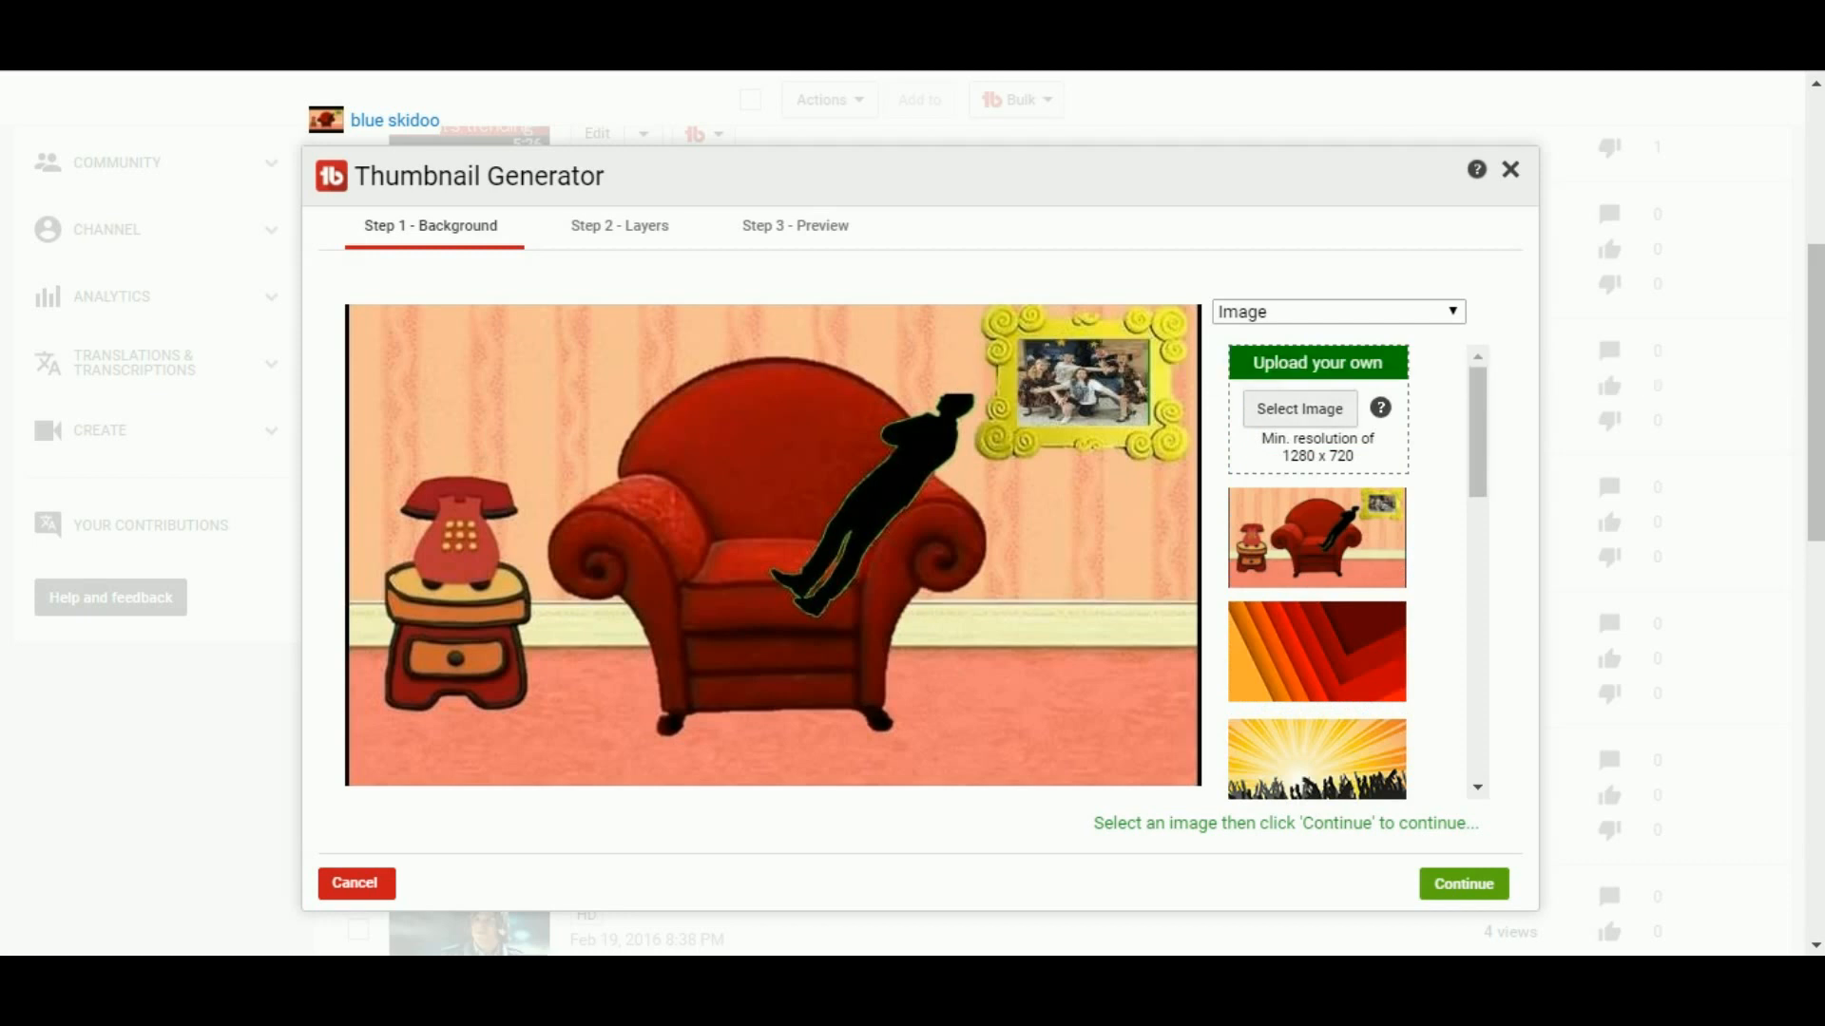
pyautogui.moveTo(1380, 408)
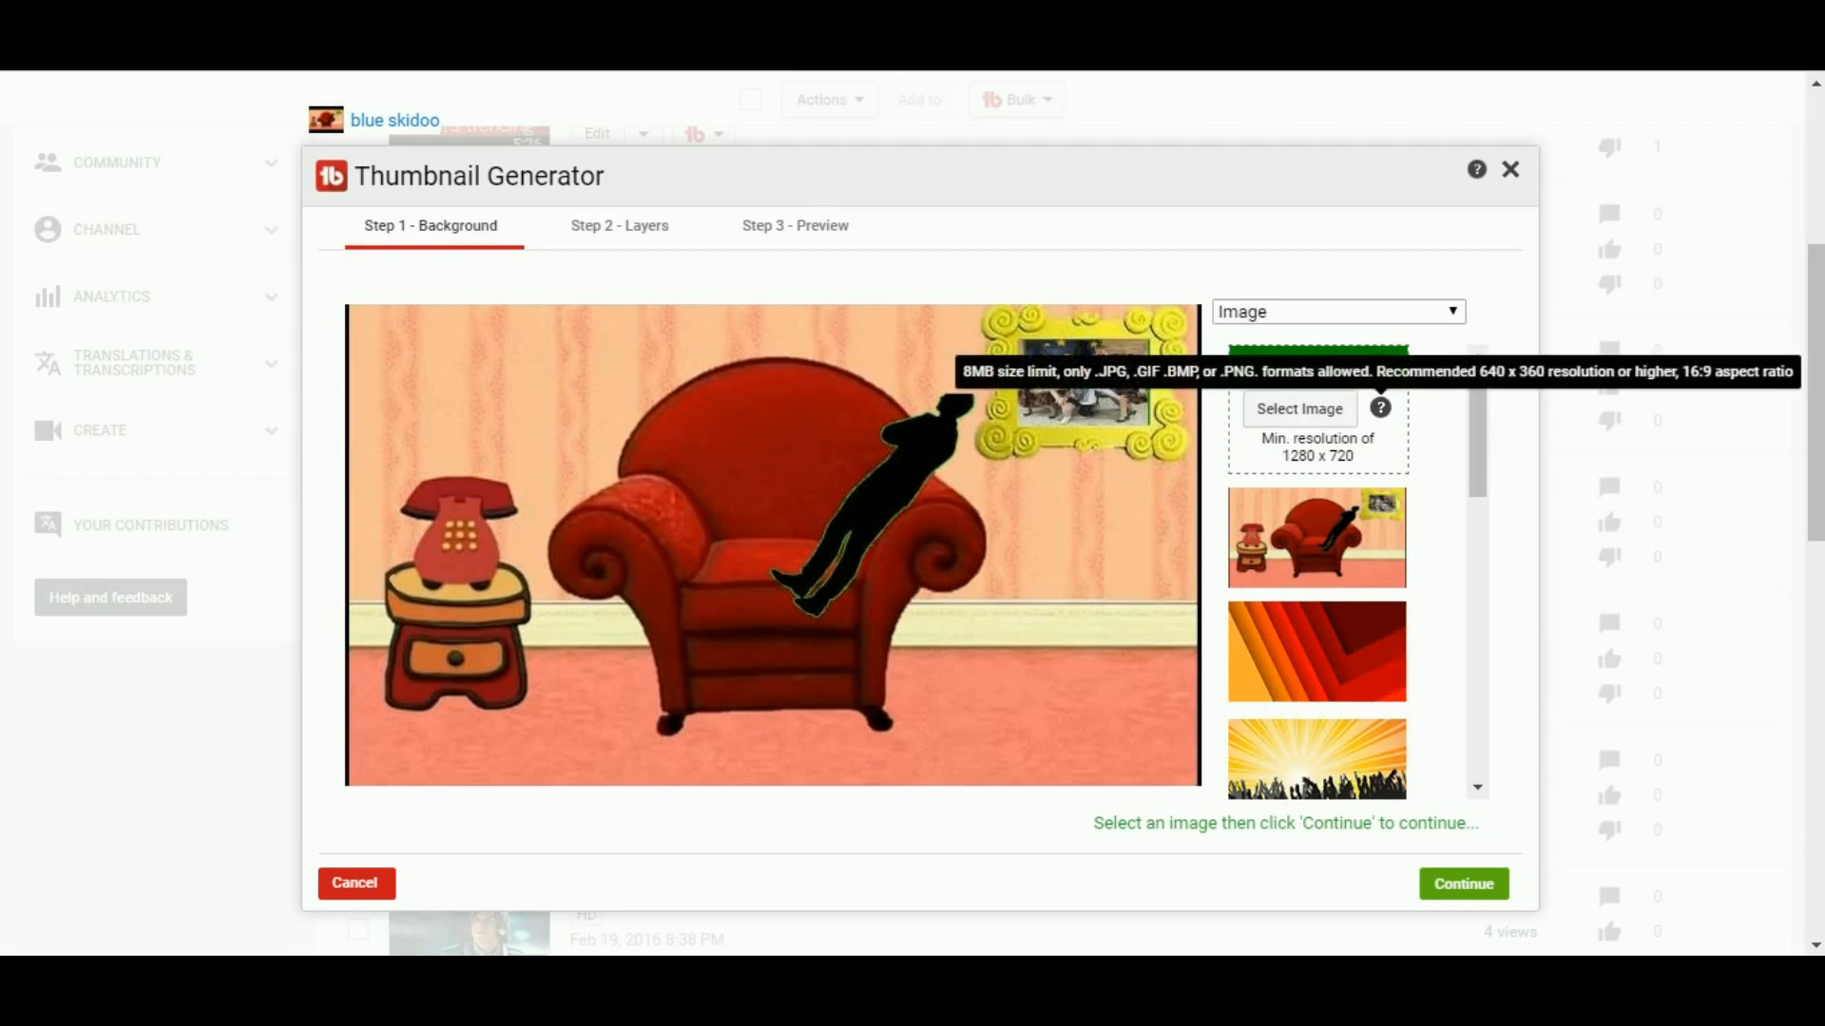
# Step: Try the cheering crowd and the red-striped black background images, continue to the layers and cancel the thumbnail
pyautogui.scroll(-3, 1358, 571)
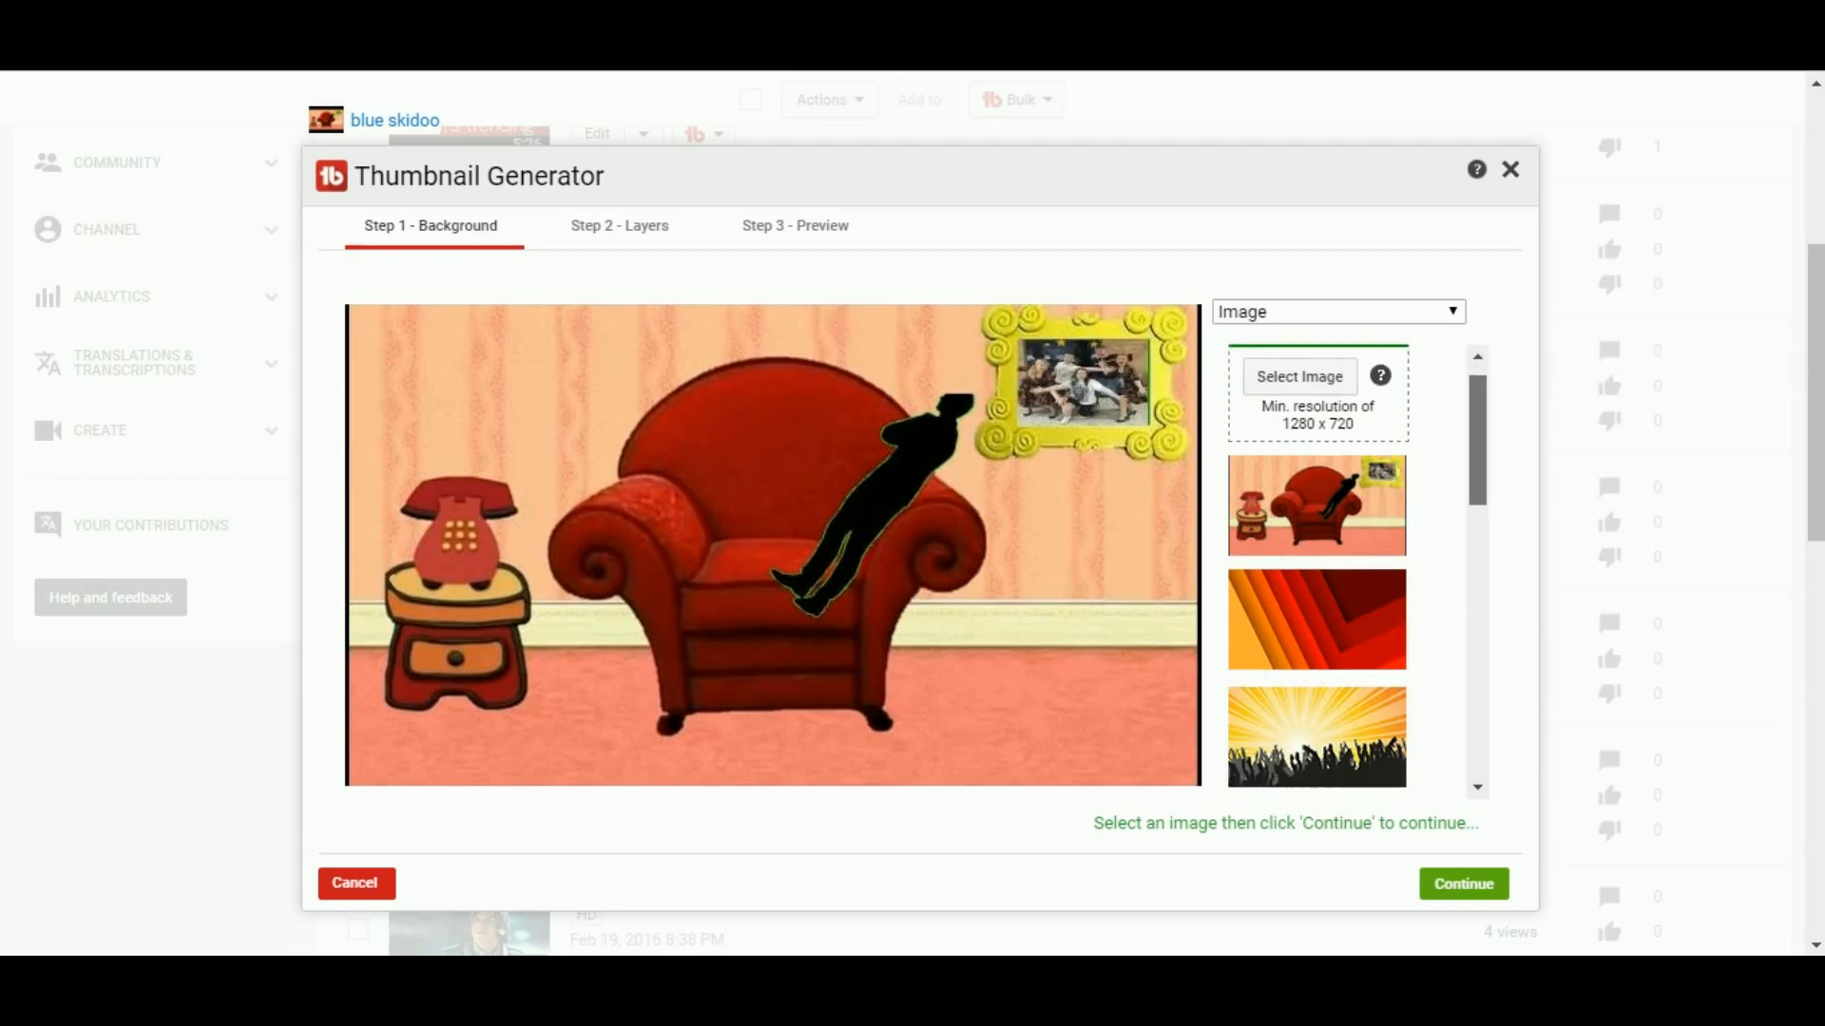
pyautogui.click(1317, 546)
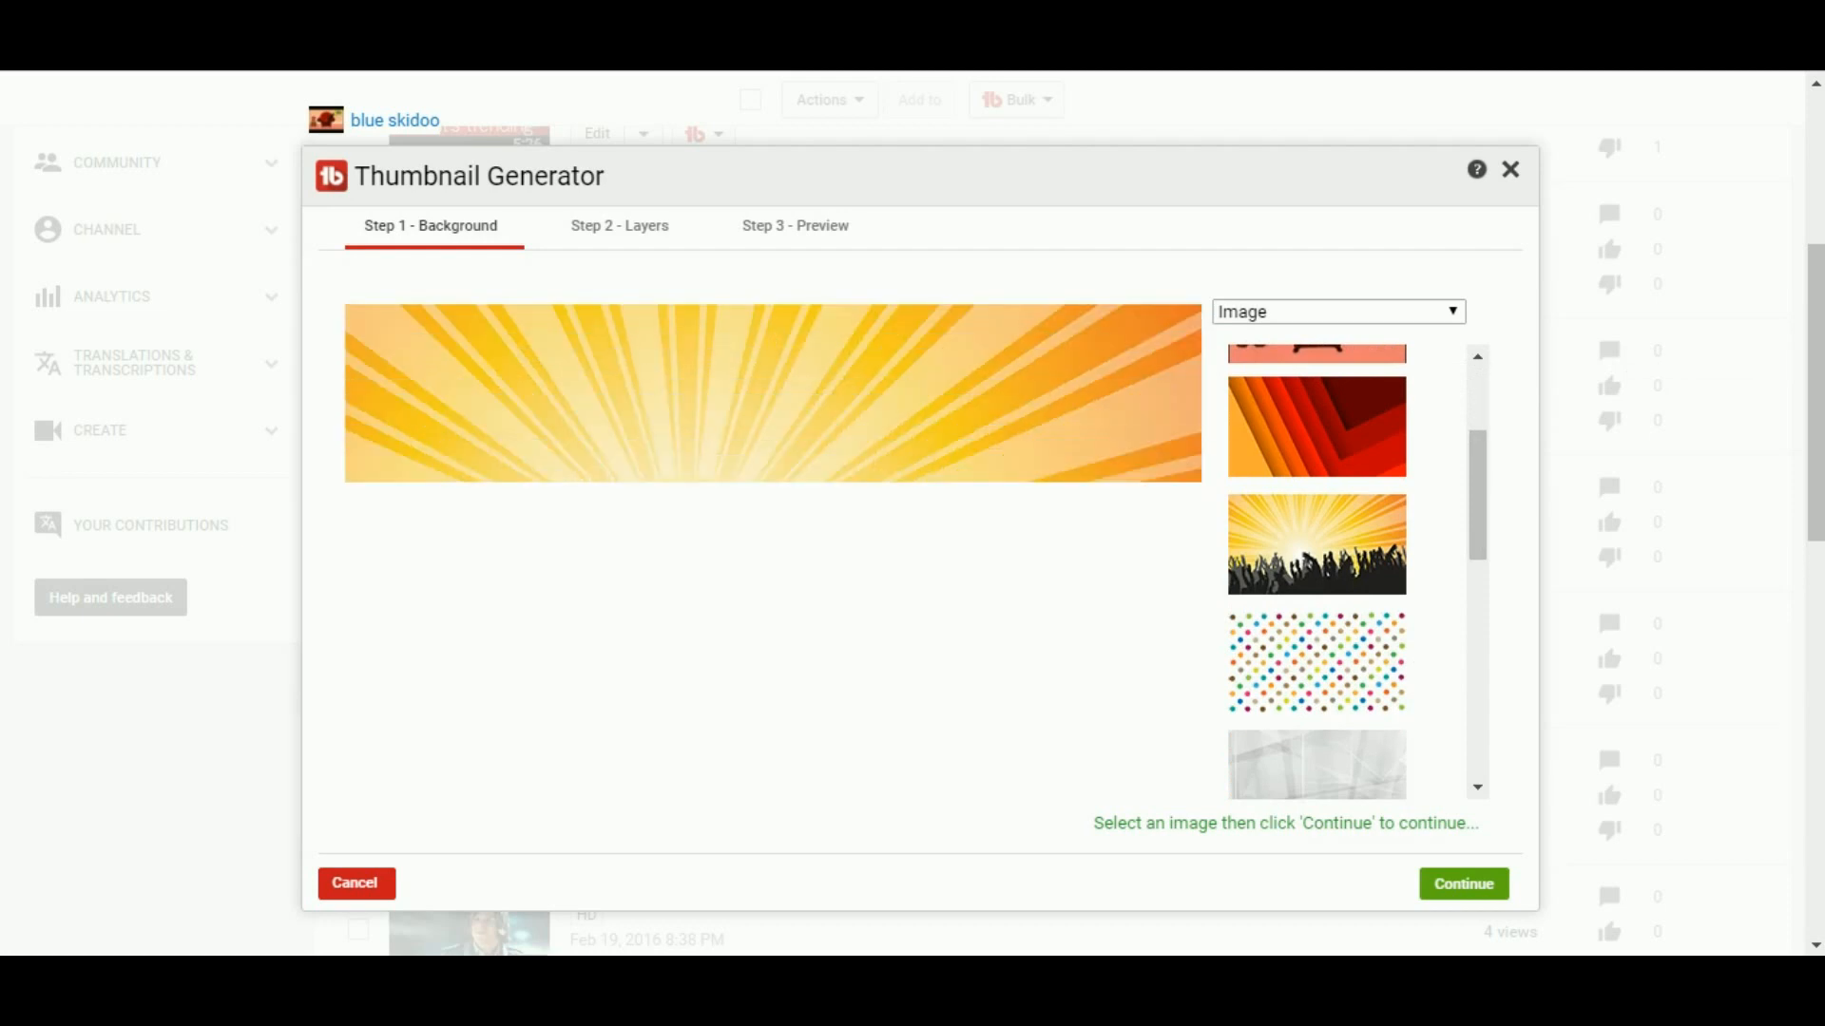
pyautogui.scroll(-8, 1318, 570)
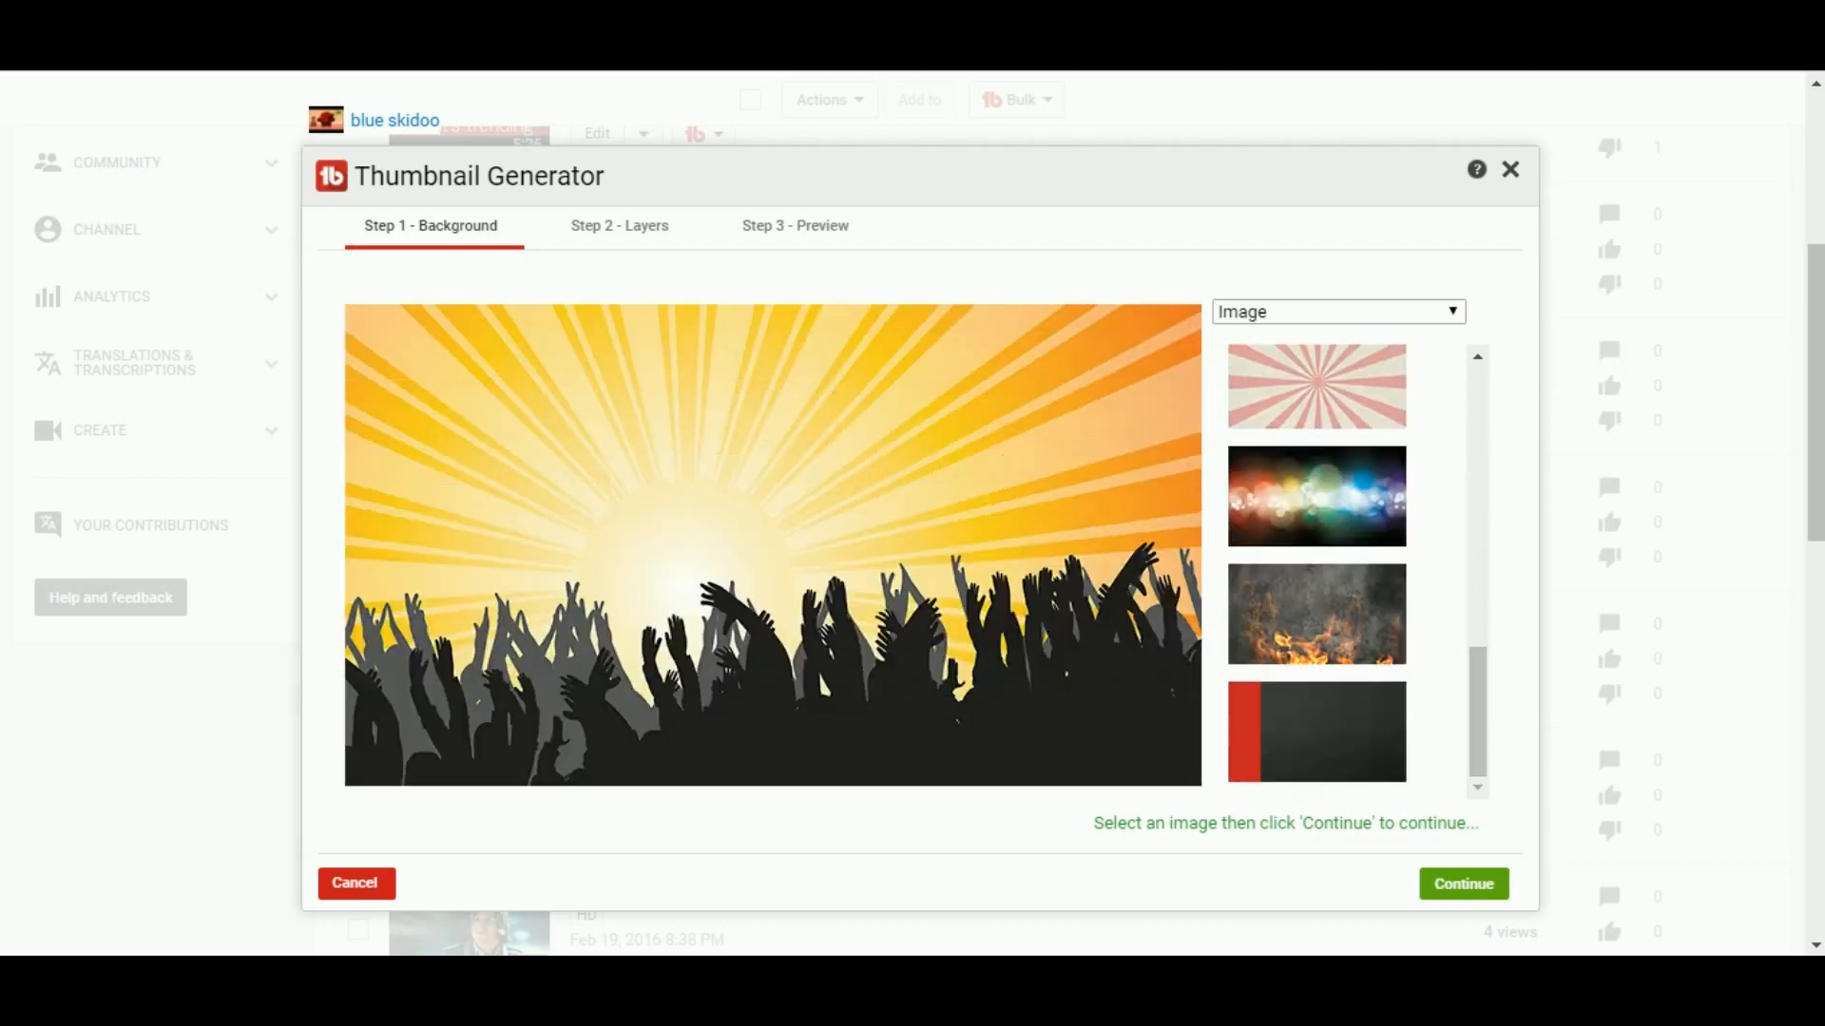
pyautogui.click(1317, 731)
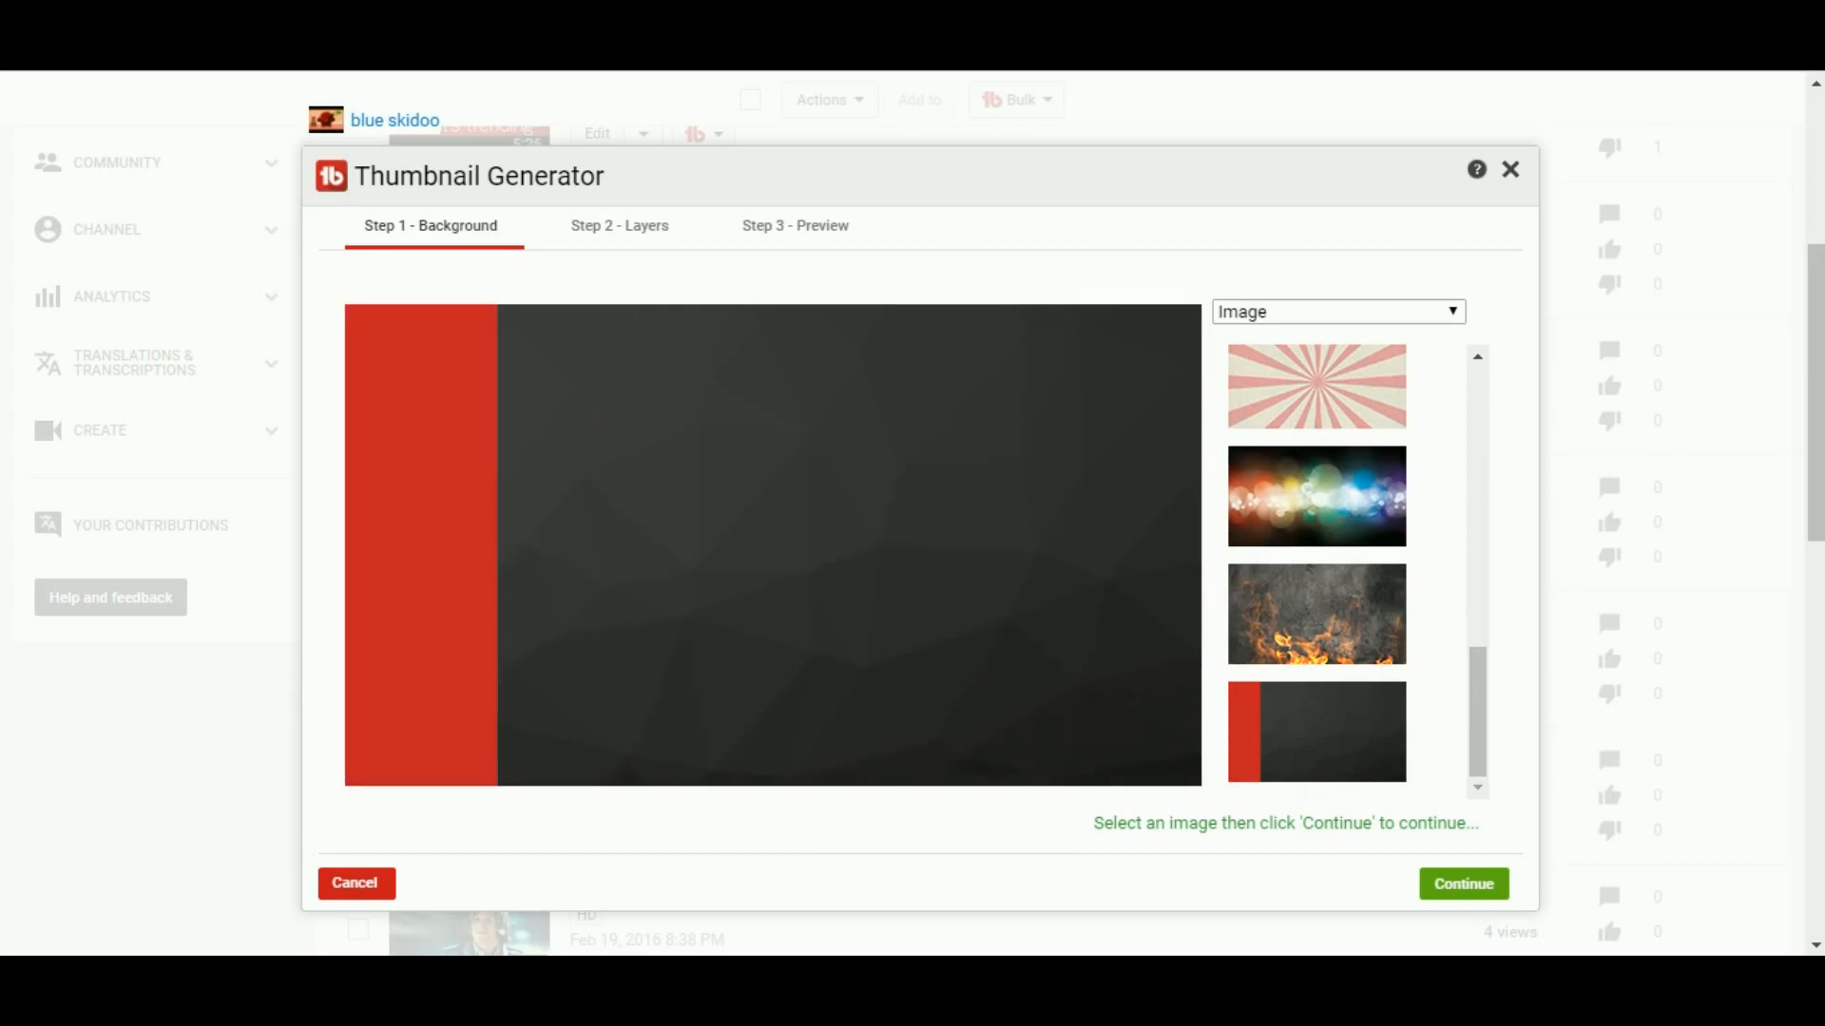
pyautogui.click(1338, 312)
pyautogui.click(1339, 312)
pyautogui.click(1463, 884)
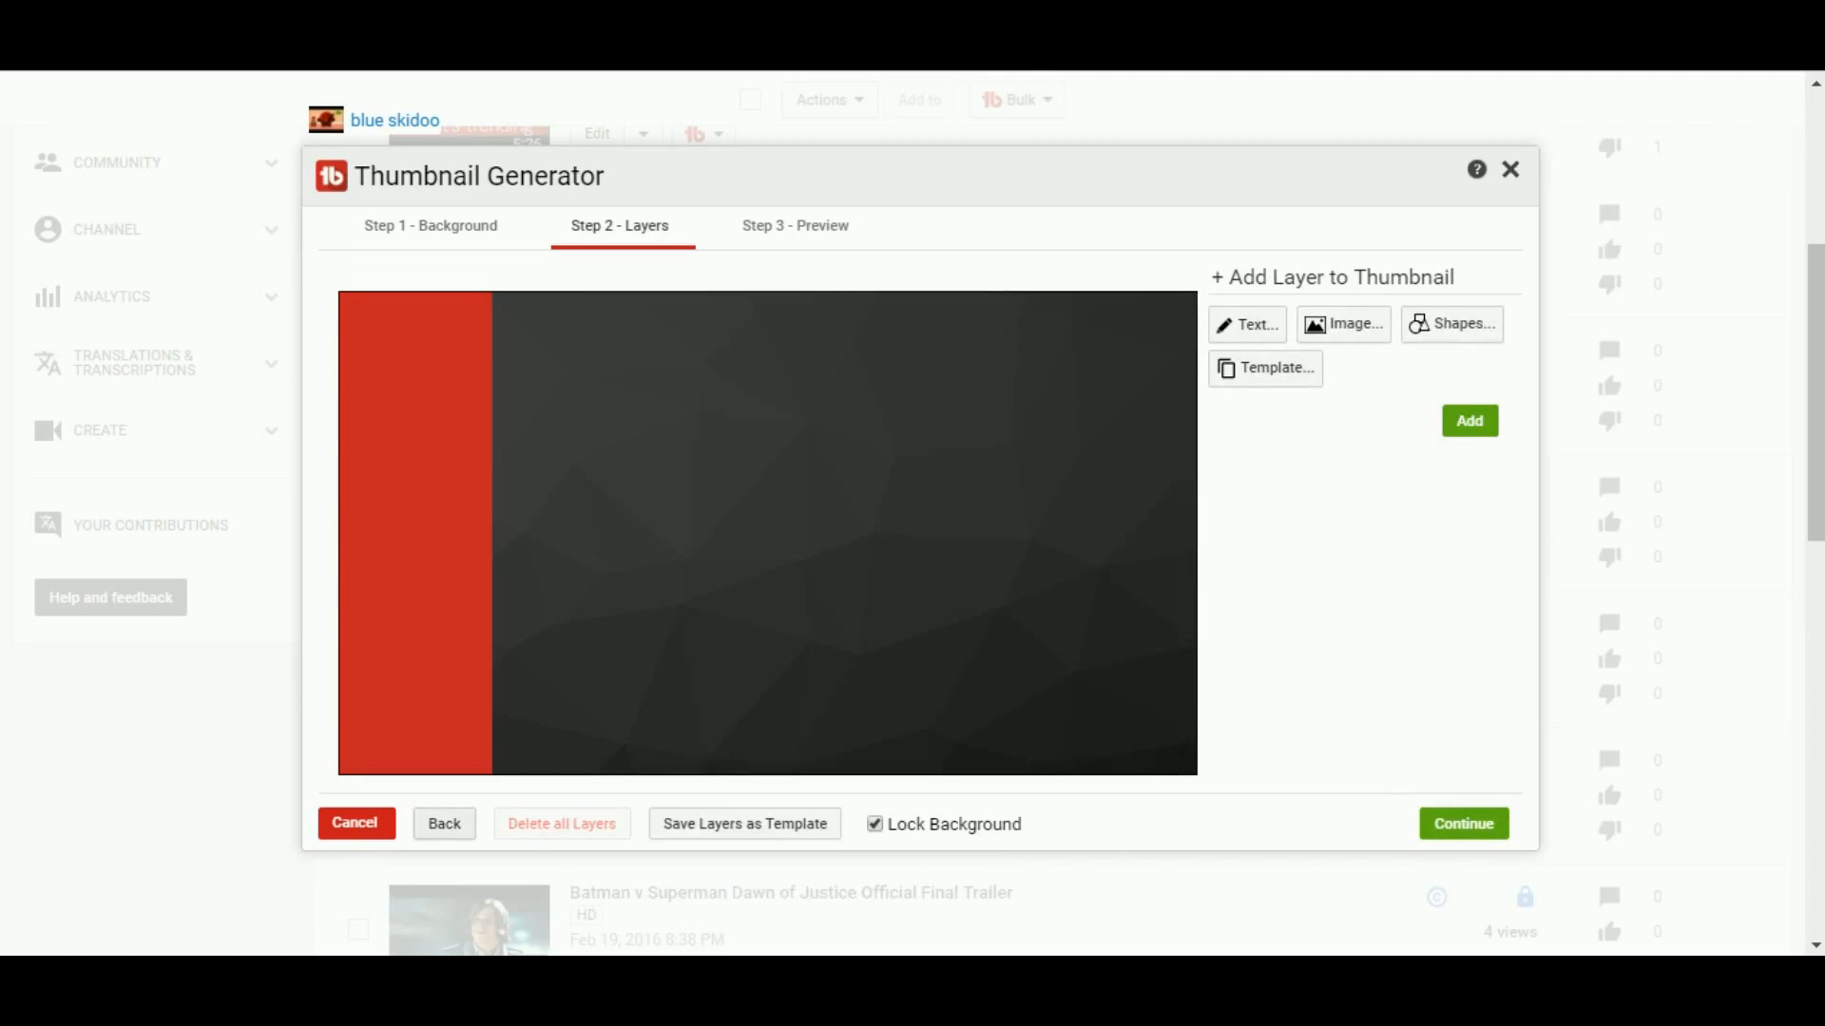
pyautogui.click(356, 823)
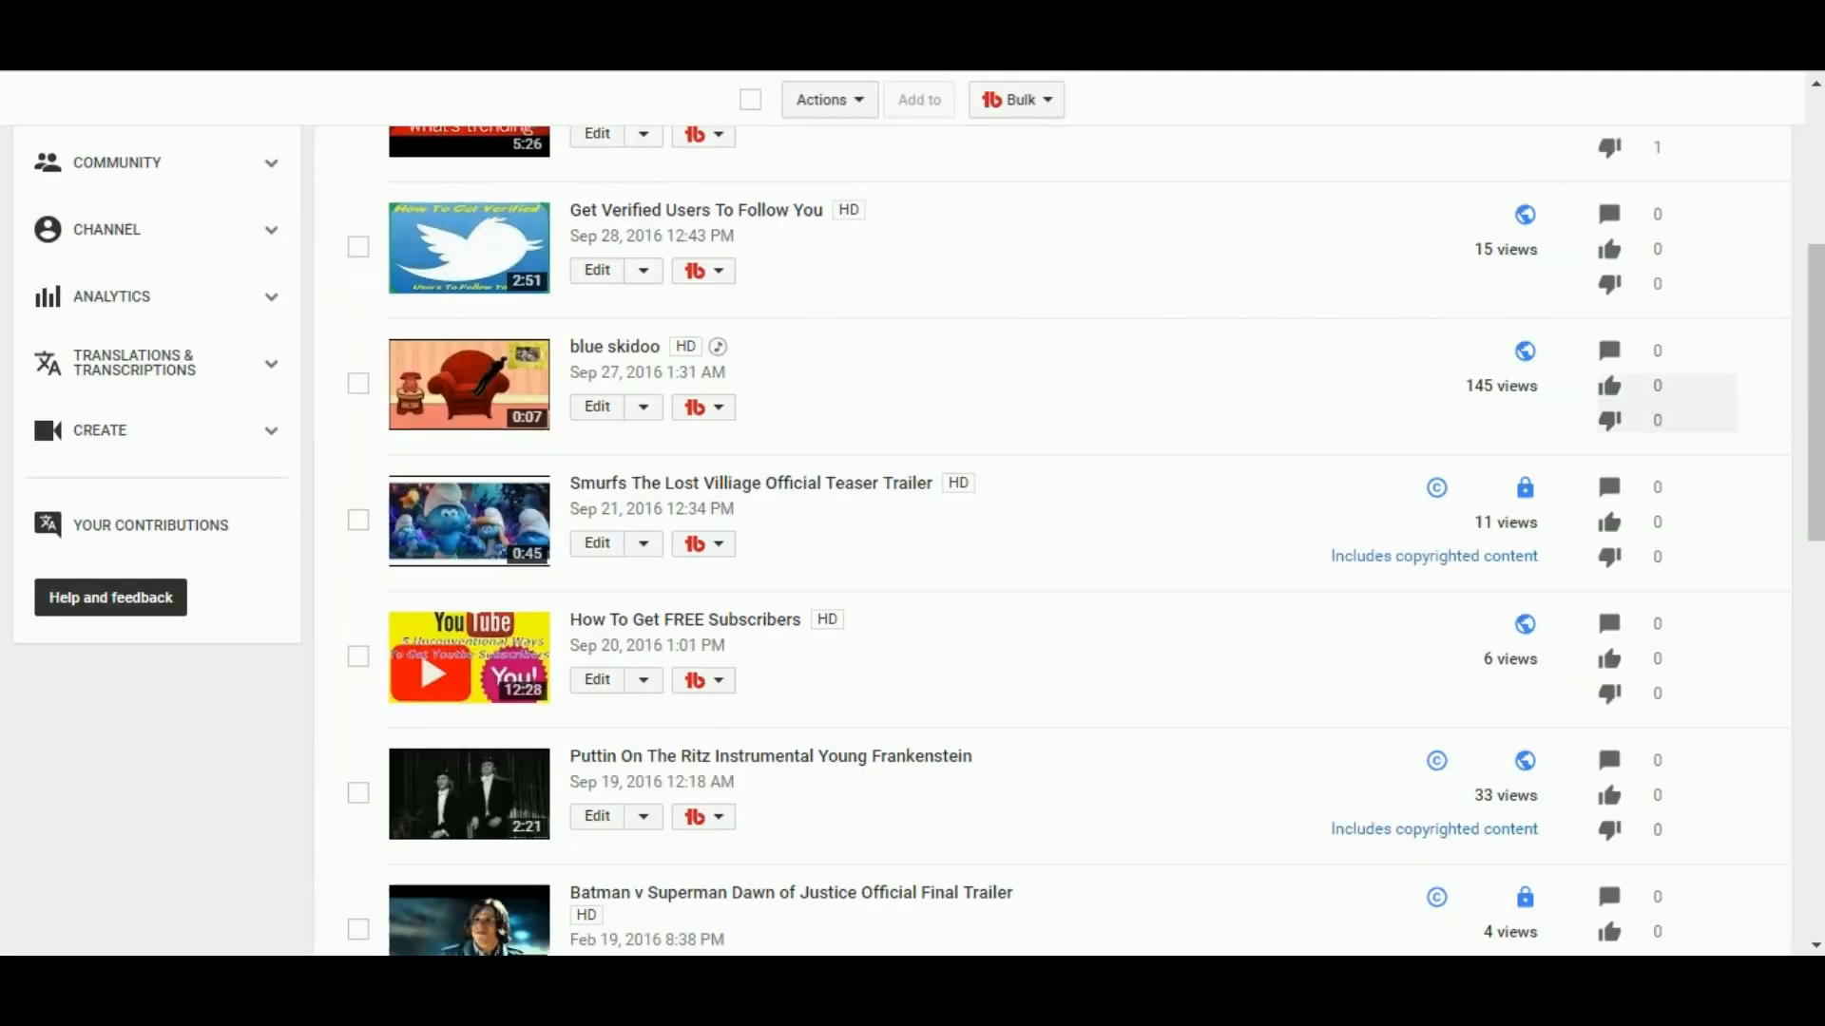
# Step: Set up Bulk Thumbnail Overlays to add an image overlay to some or all video thumbnails, using a URL to an image on the web
pyautogui.scroll(4, 913, 542)
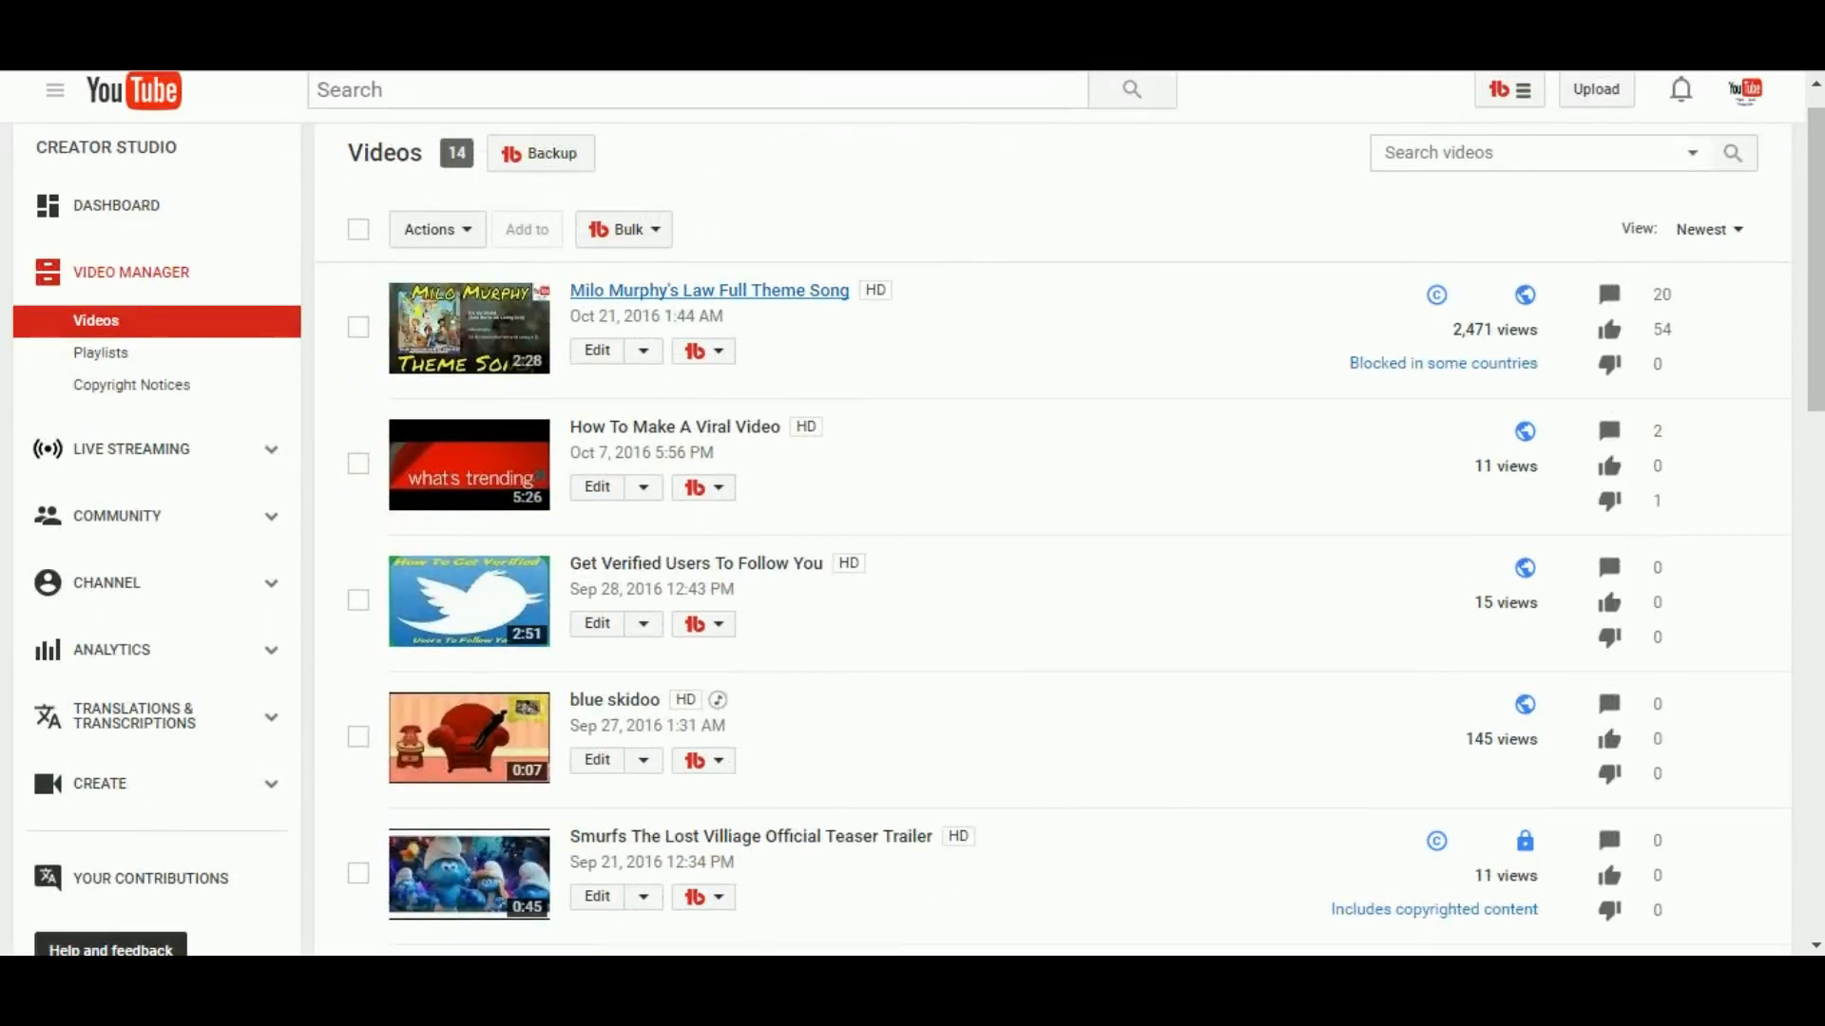
pyautogui.click(623, 229)
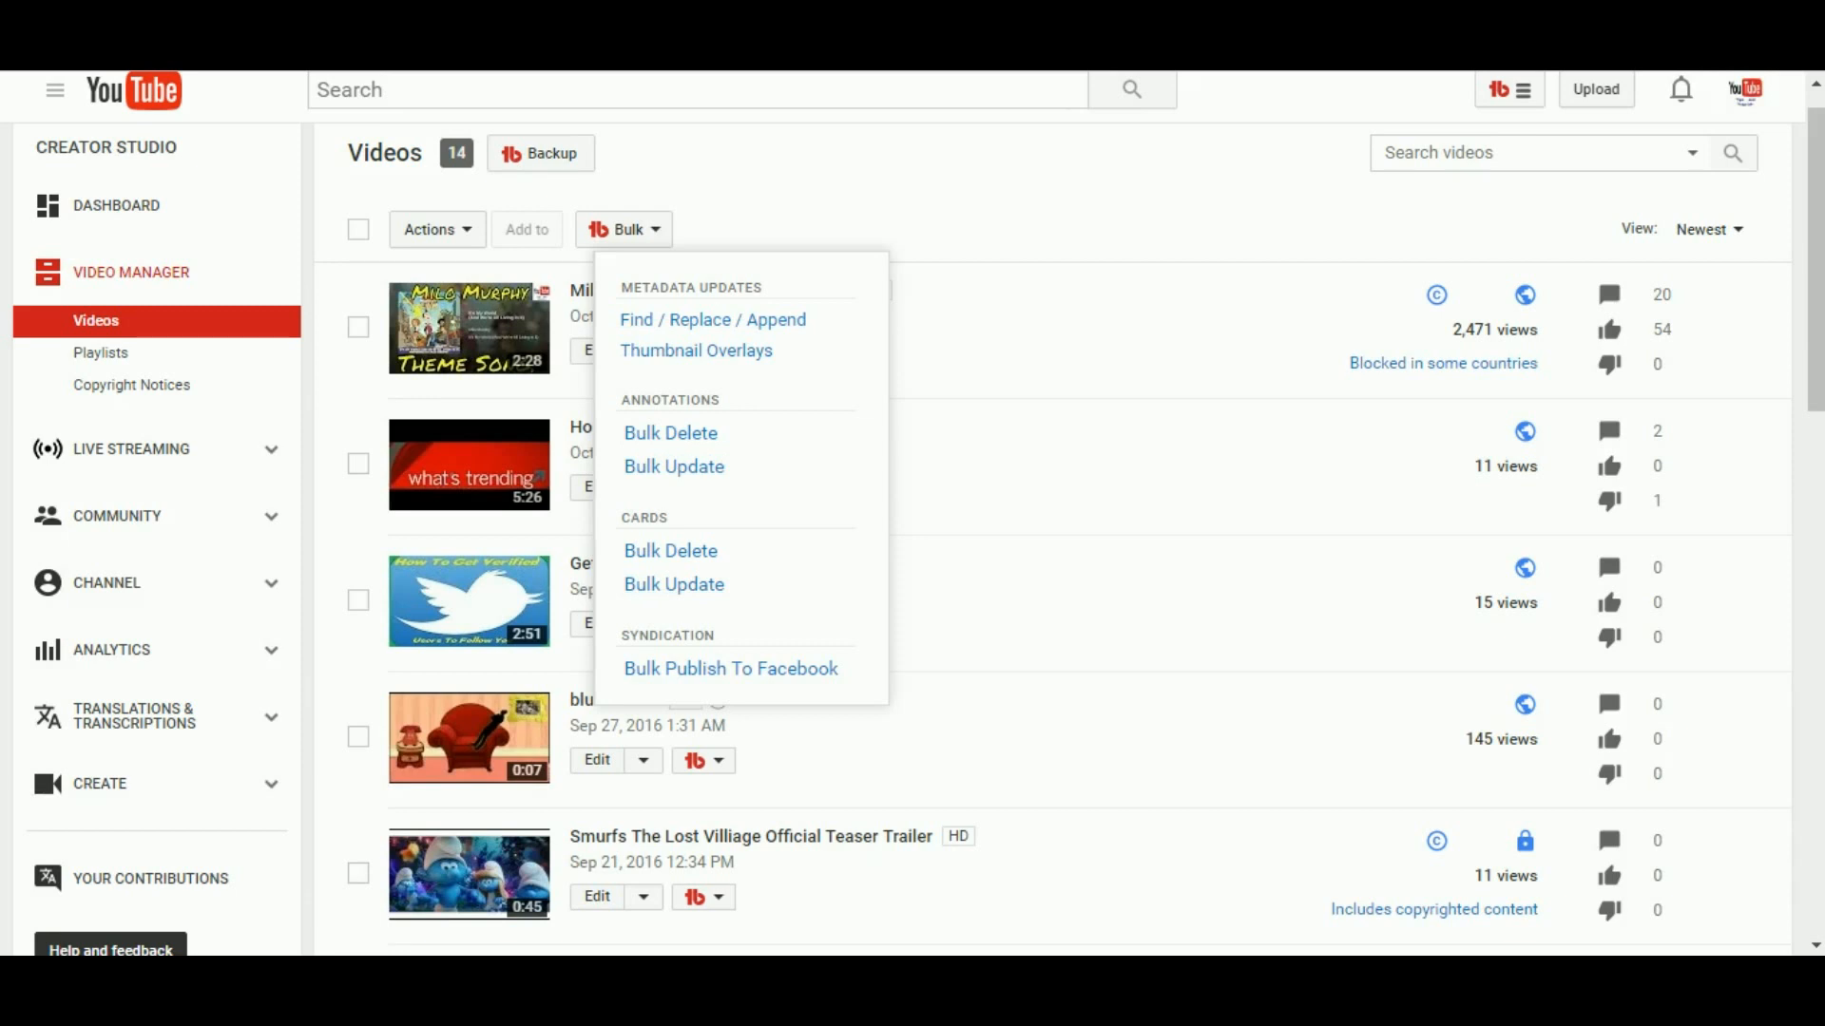
pyautogui.click(697, 350)
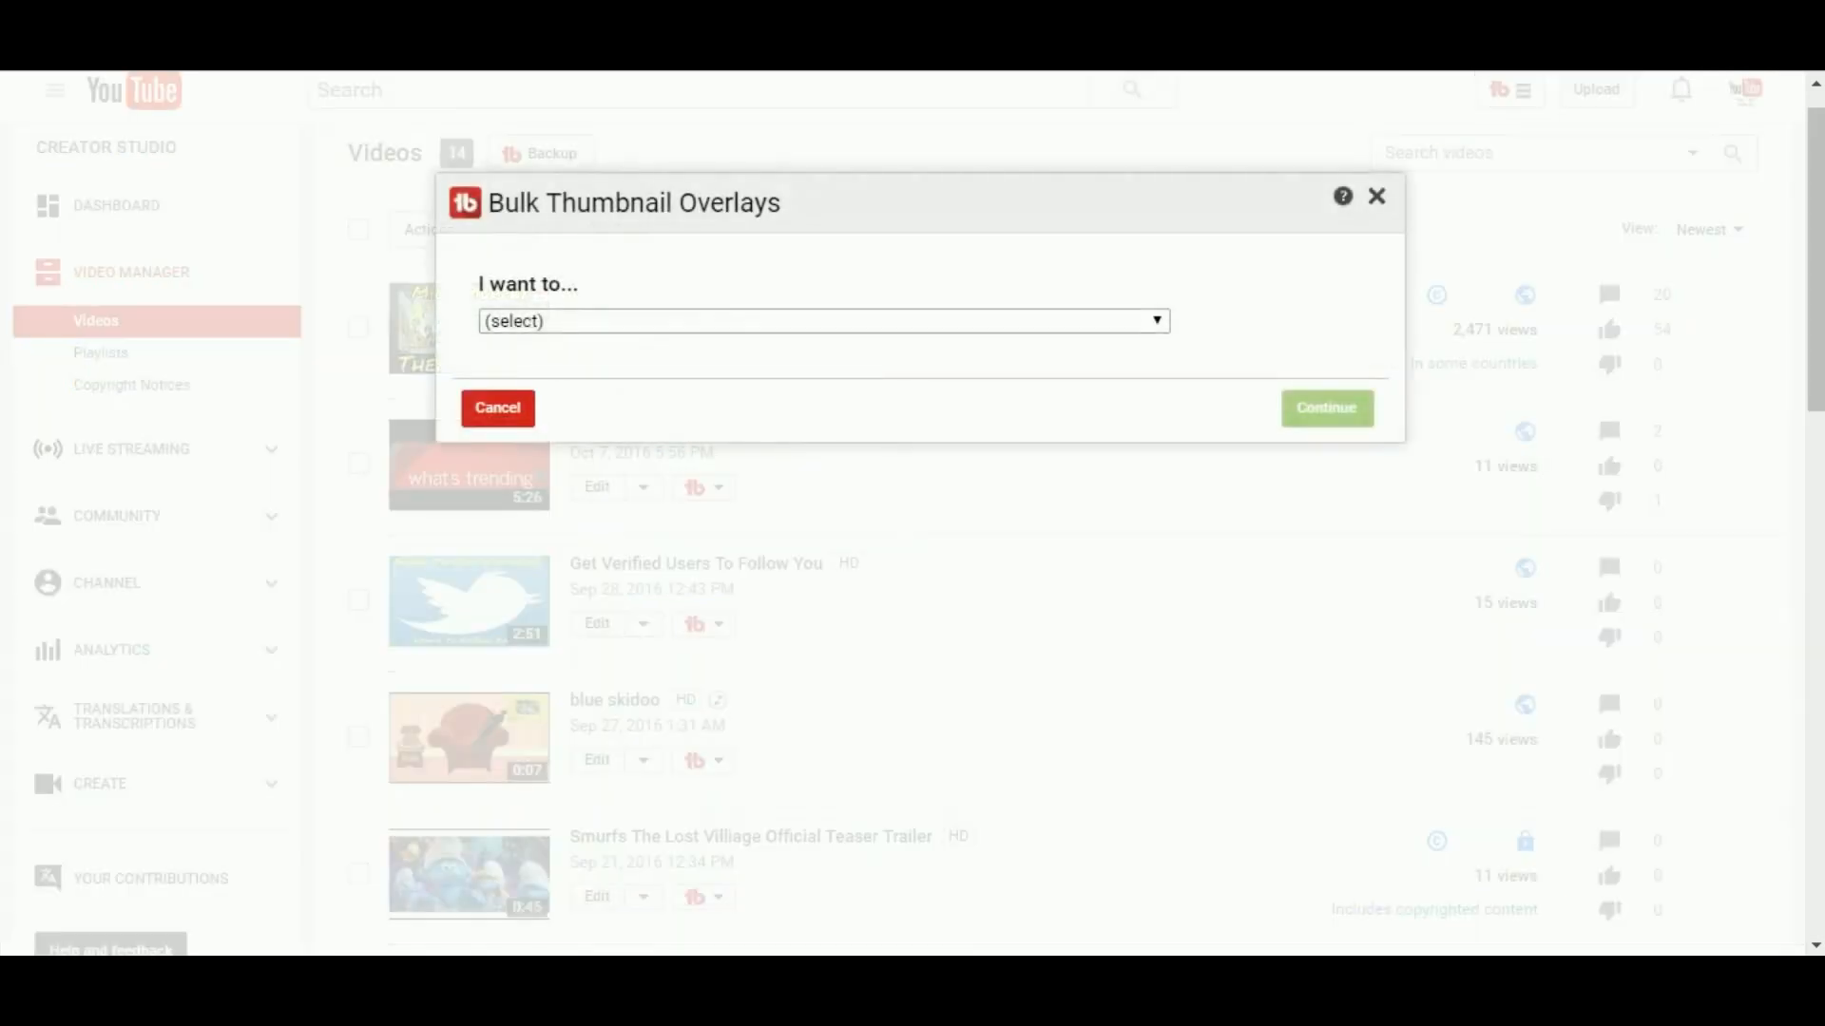
pyautogui.click(824, 322)
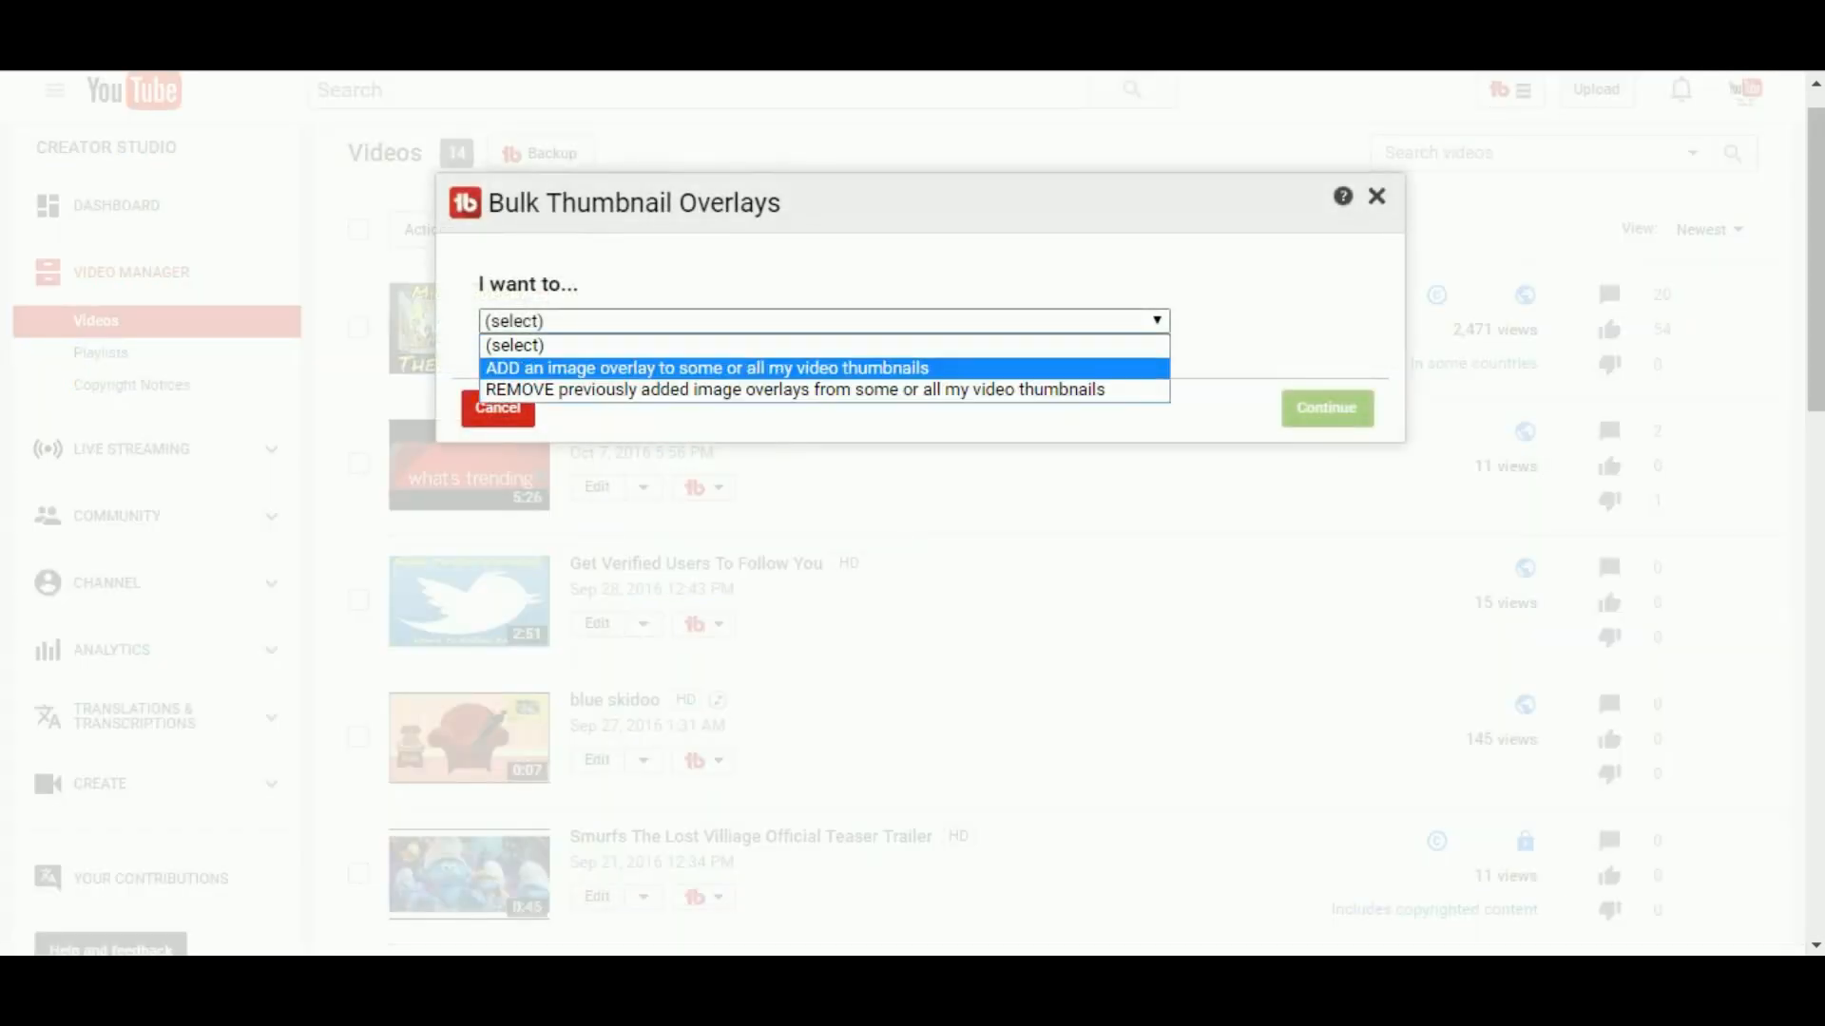
pyautogui.click(707, 368)
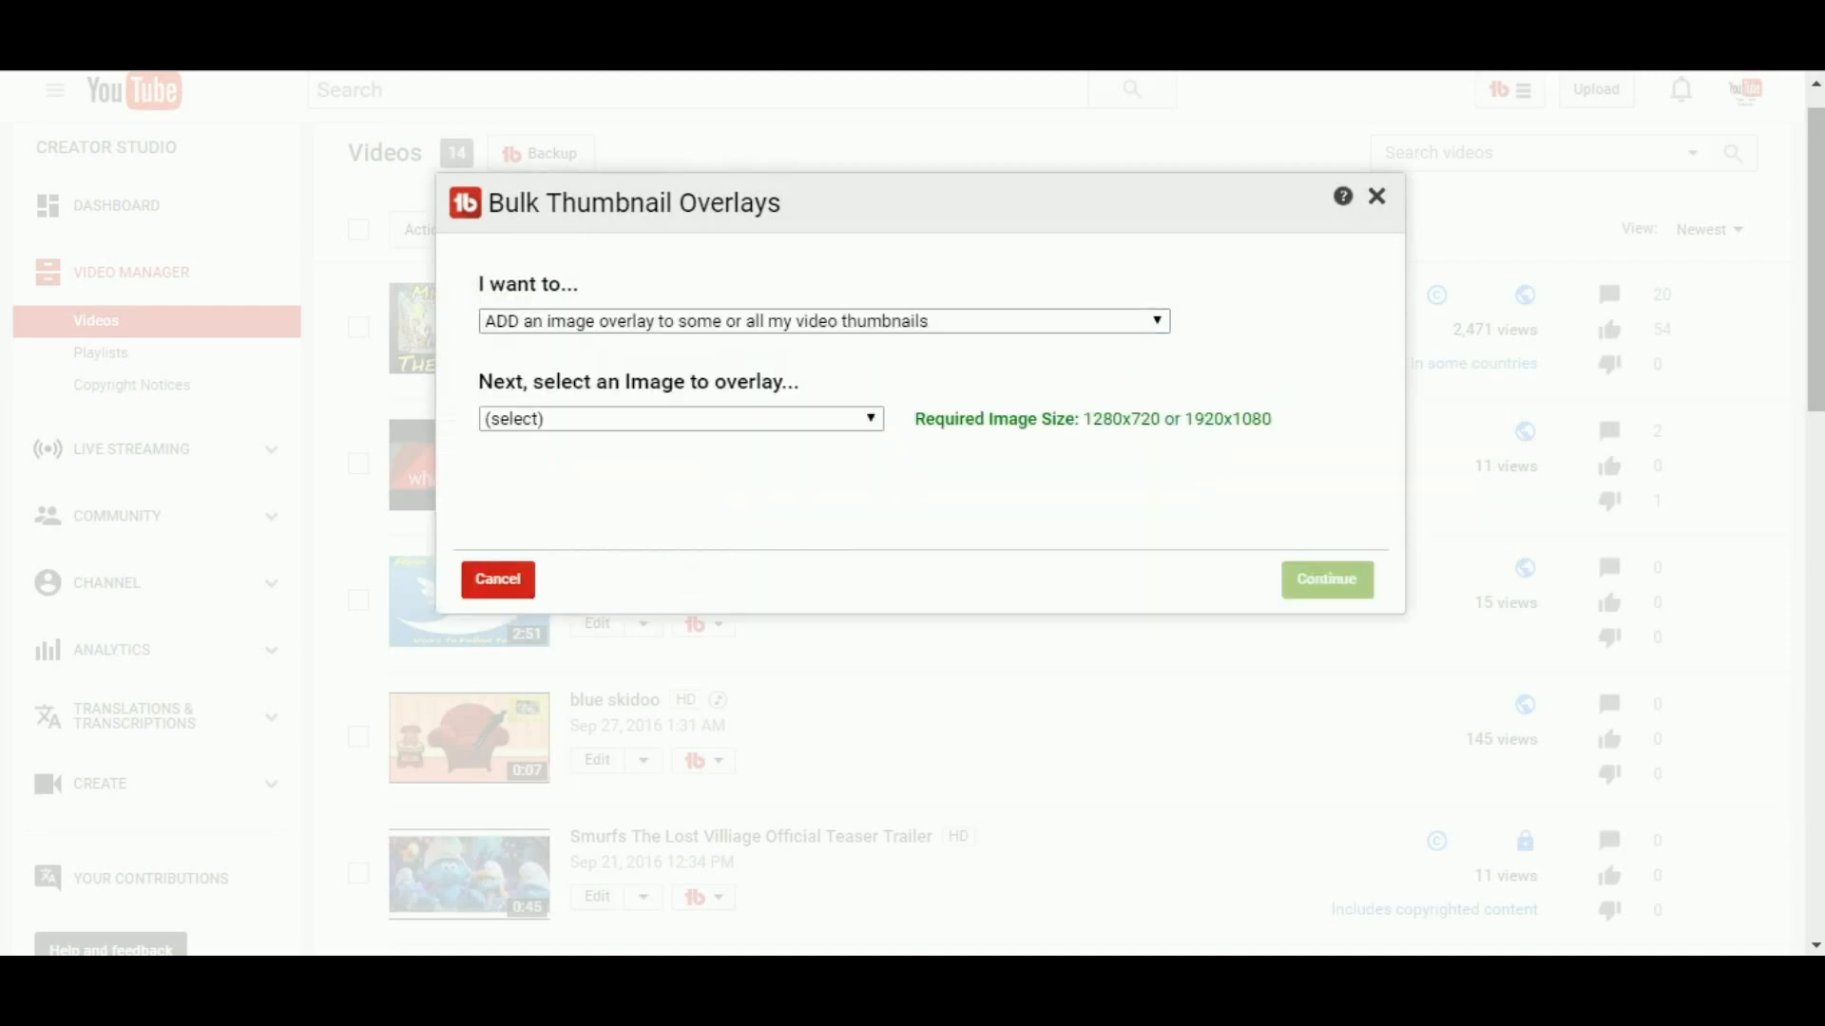
pyautogui.click(682, 419)
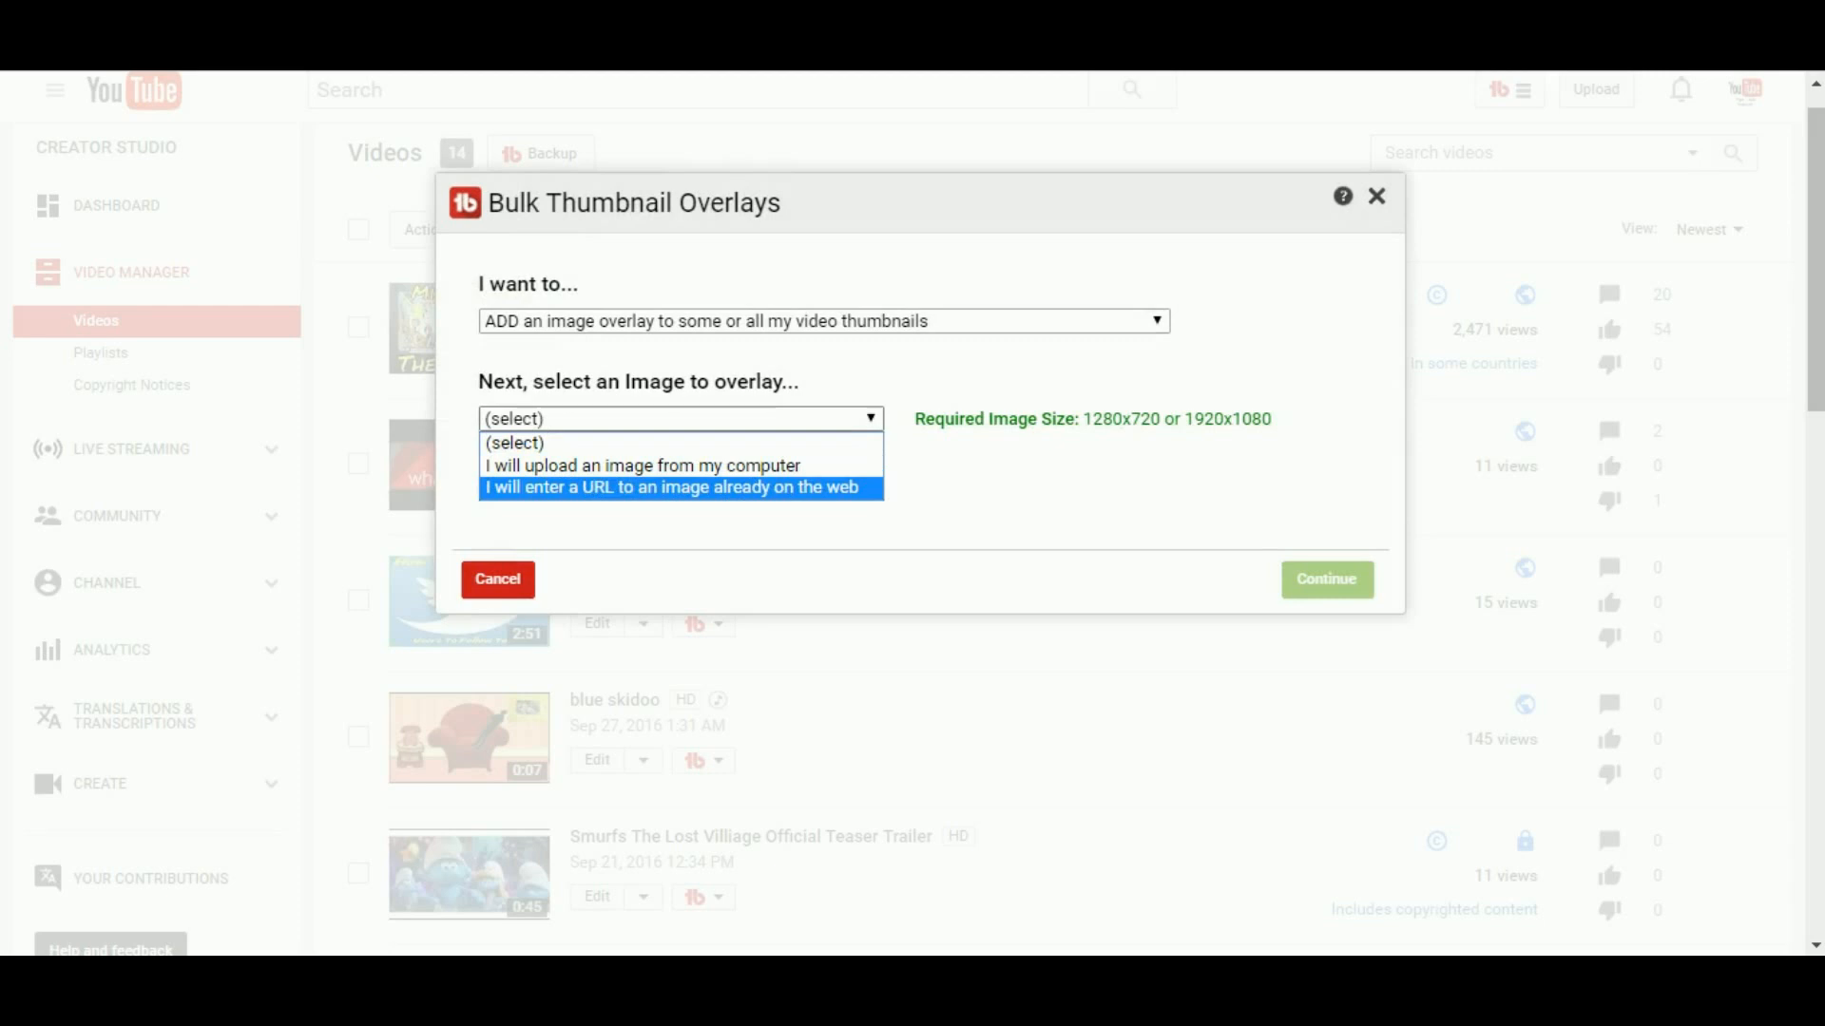
pyautogui.click(682, 487)
pyautogui.click(674, 486)
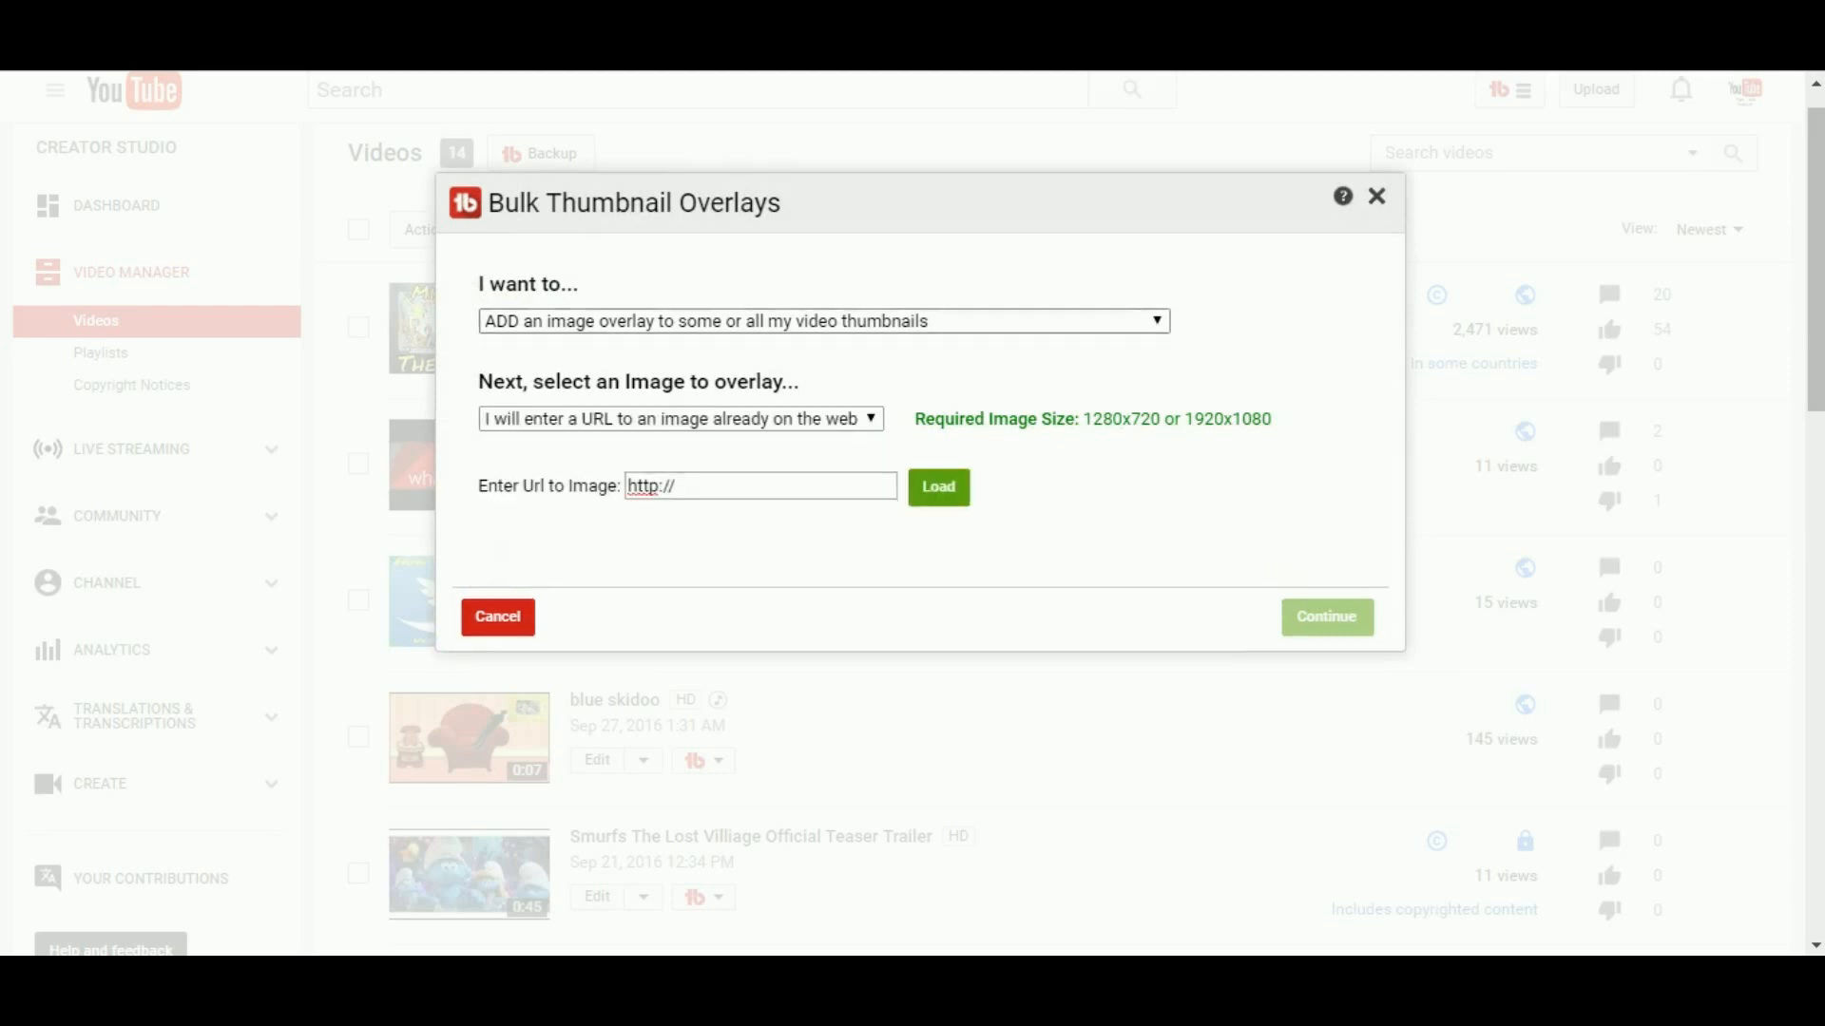
# Step: Search Google Images for "youtube icon" in a new browser tab and copy the image address of the 773 × 481 YouTube logo from youtube.com
pyautogui.hotkey('ctrl', 't')
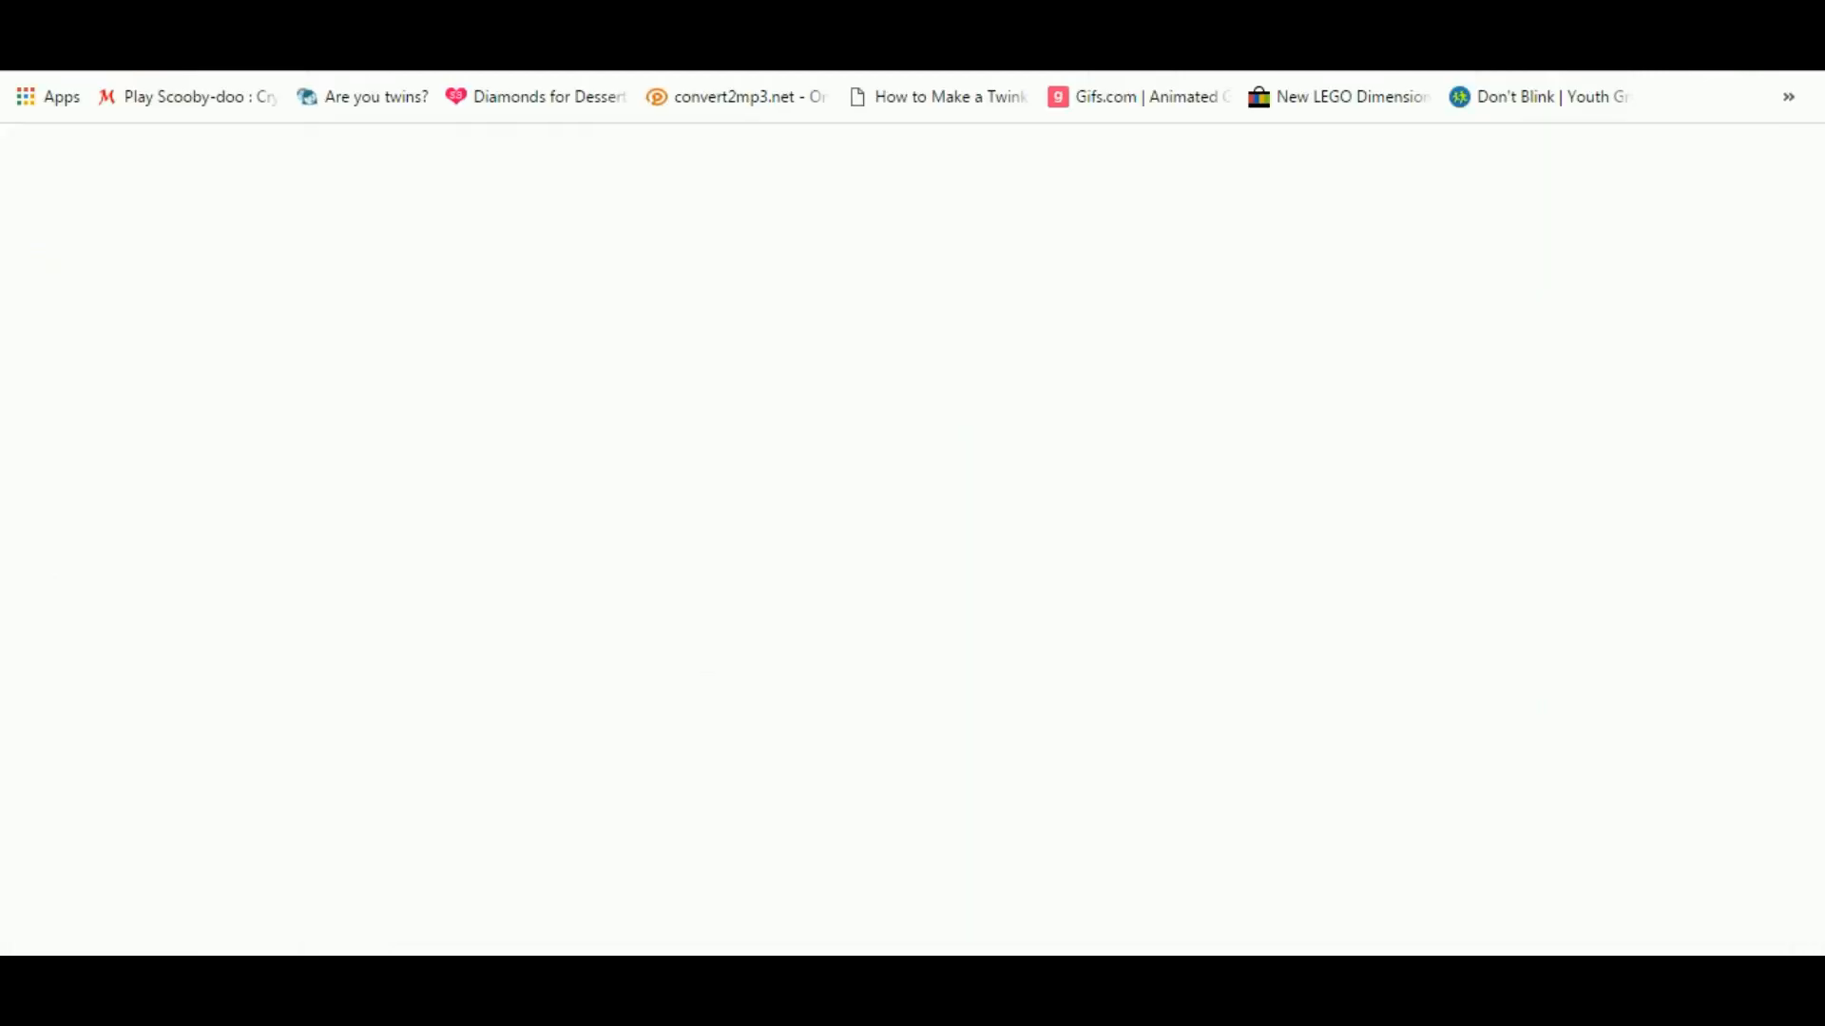
pyautogui.write('youtube icon')
pyautogui.press('Return')
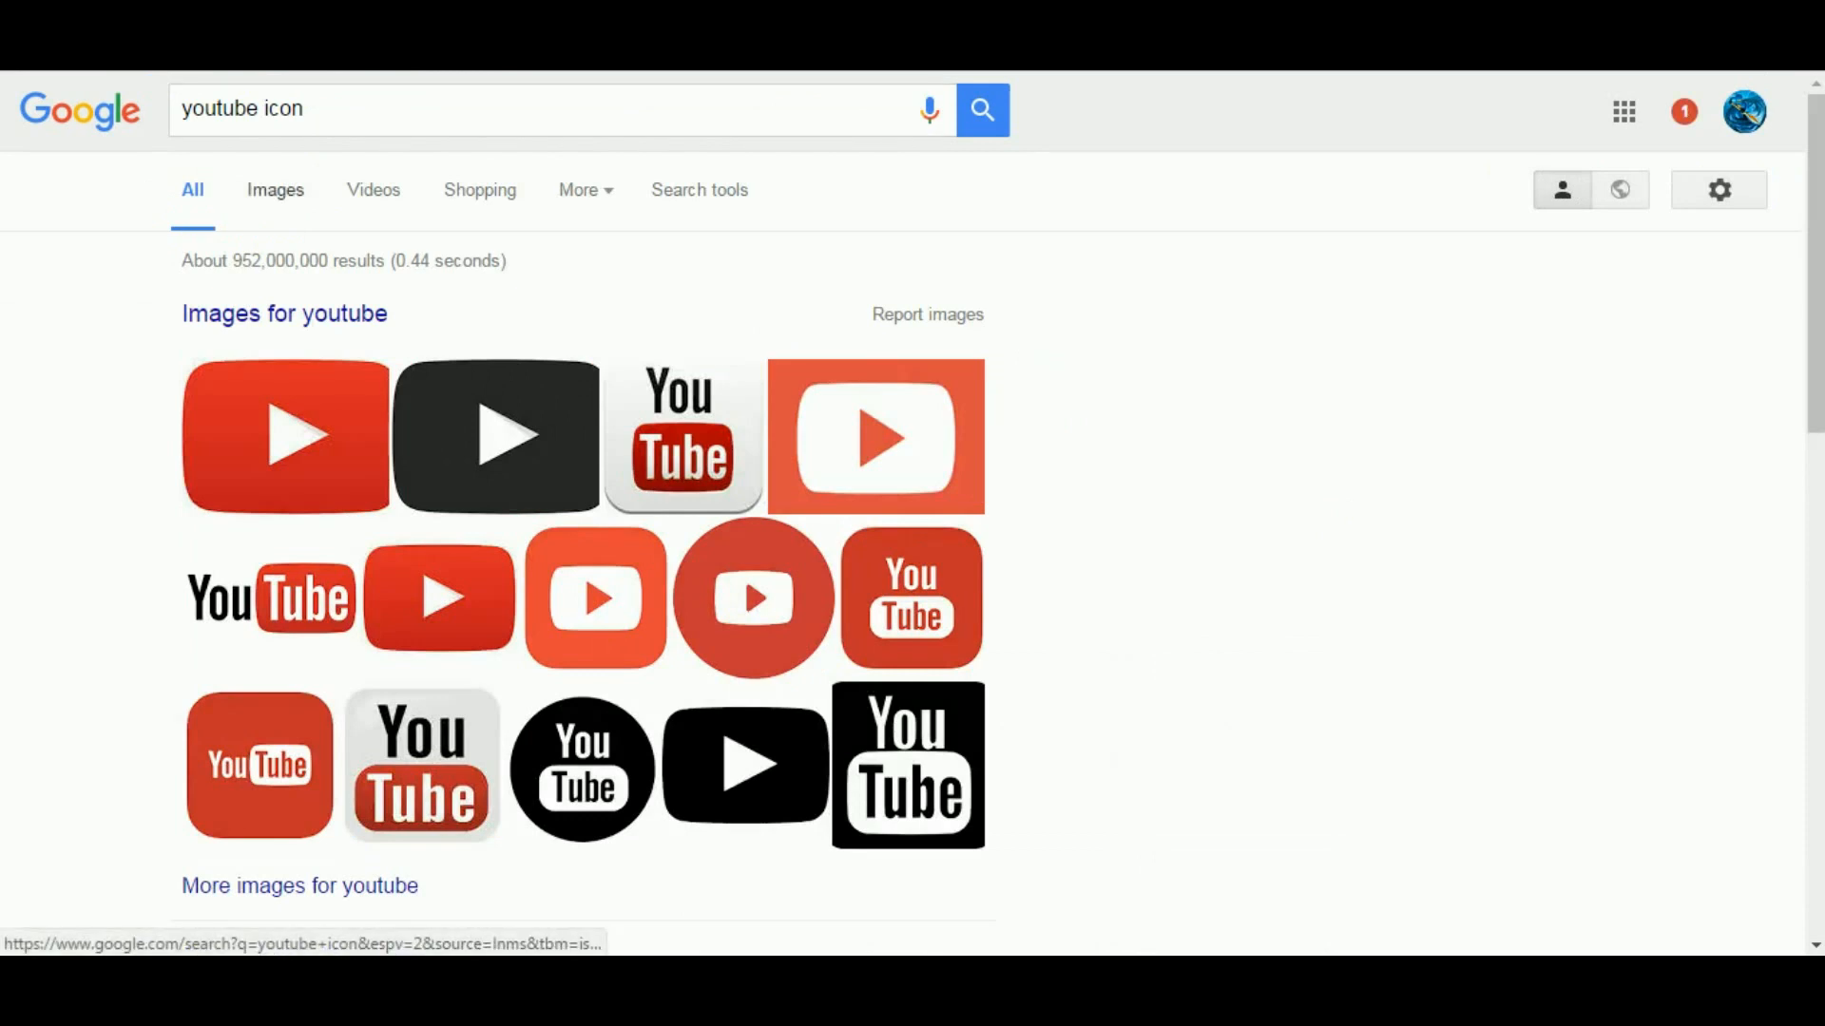
pyautogui.click(275, 189)
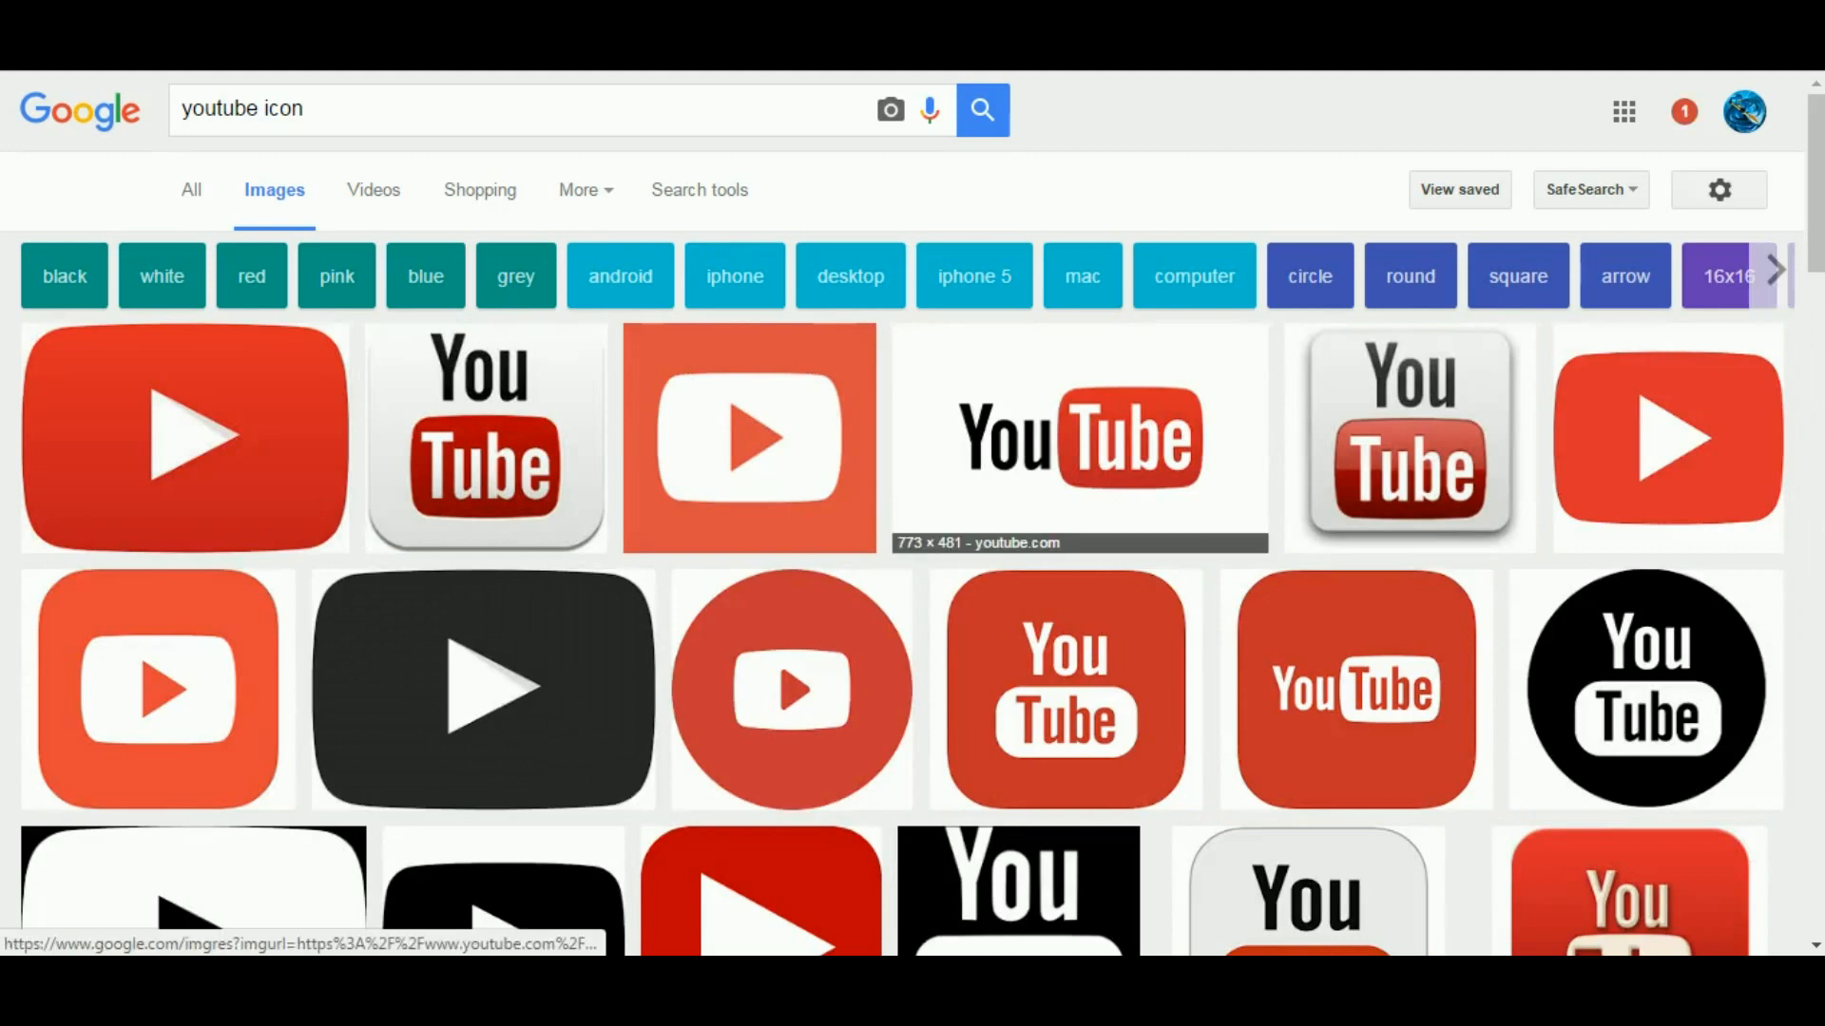
pyautogui.click(1080, 437)
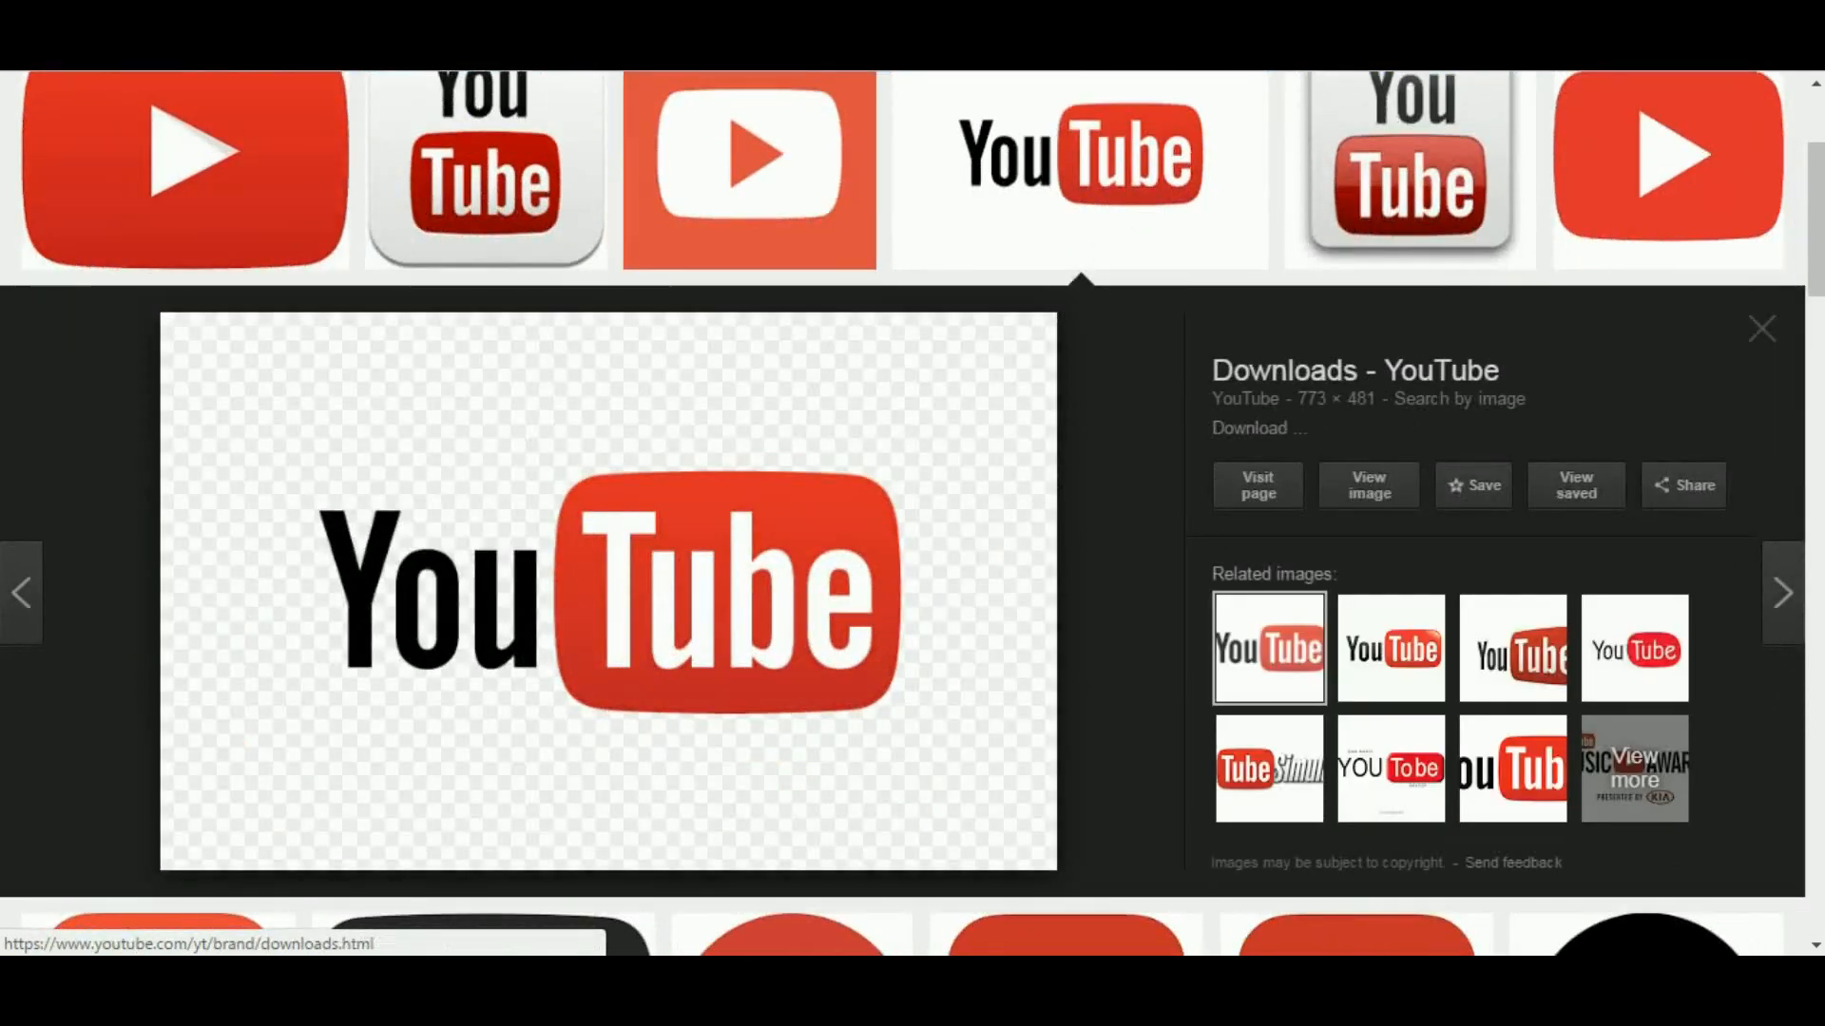
pyautogui.rightClick(704, 539)
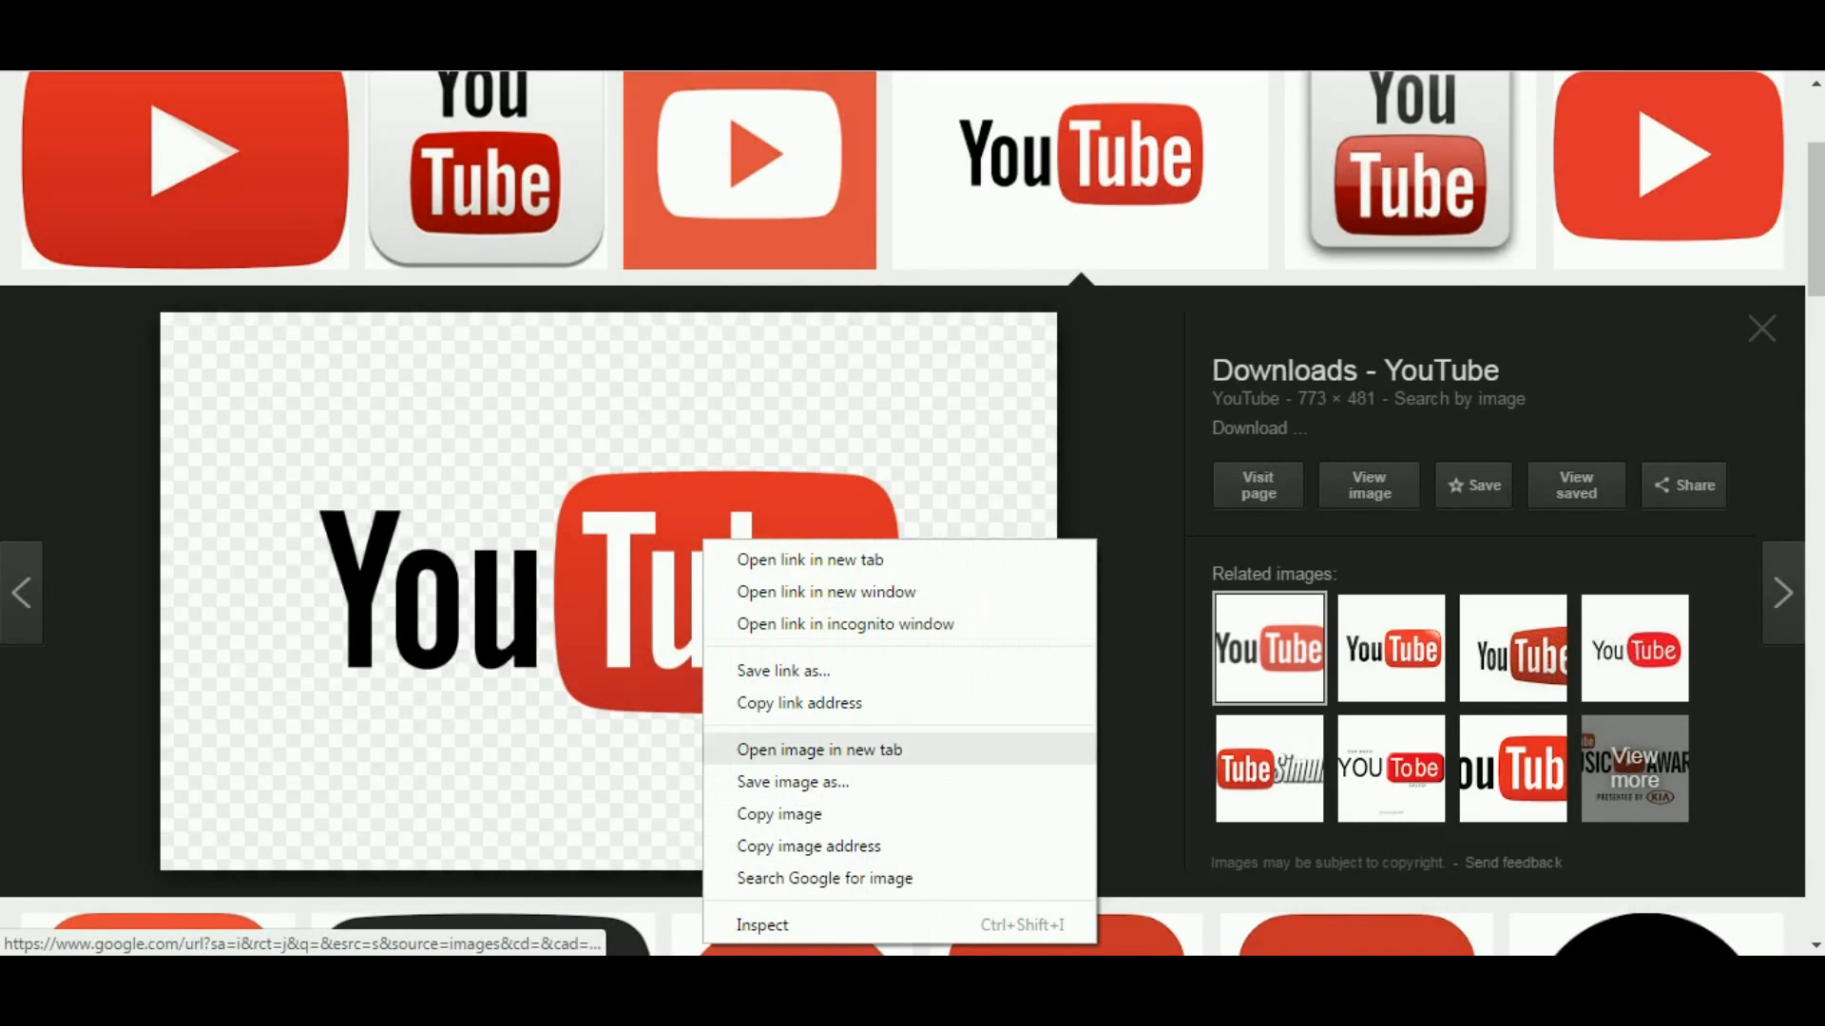
pyautogui.click(809, 846)
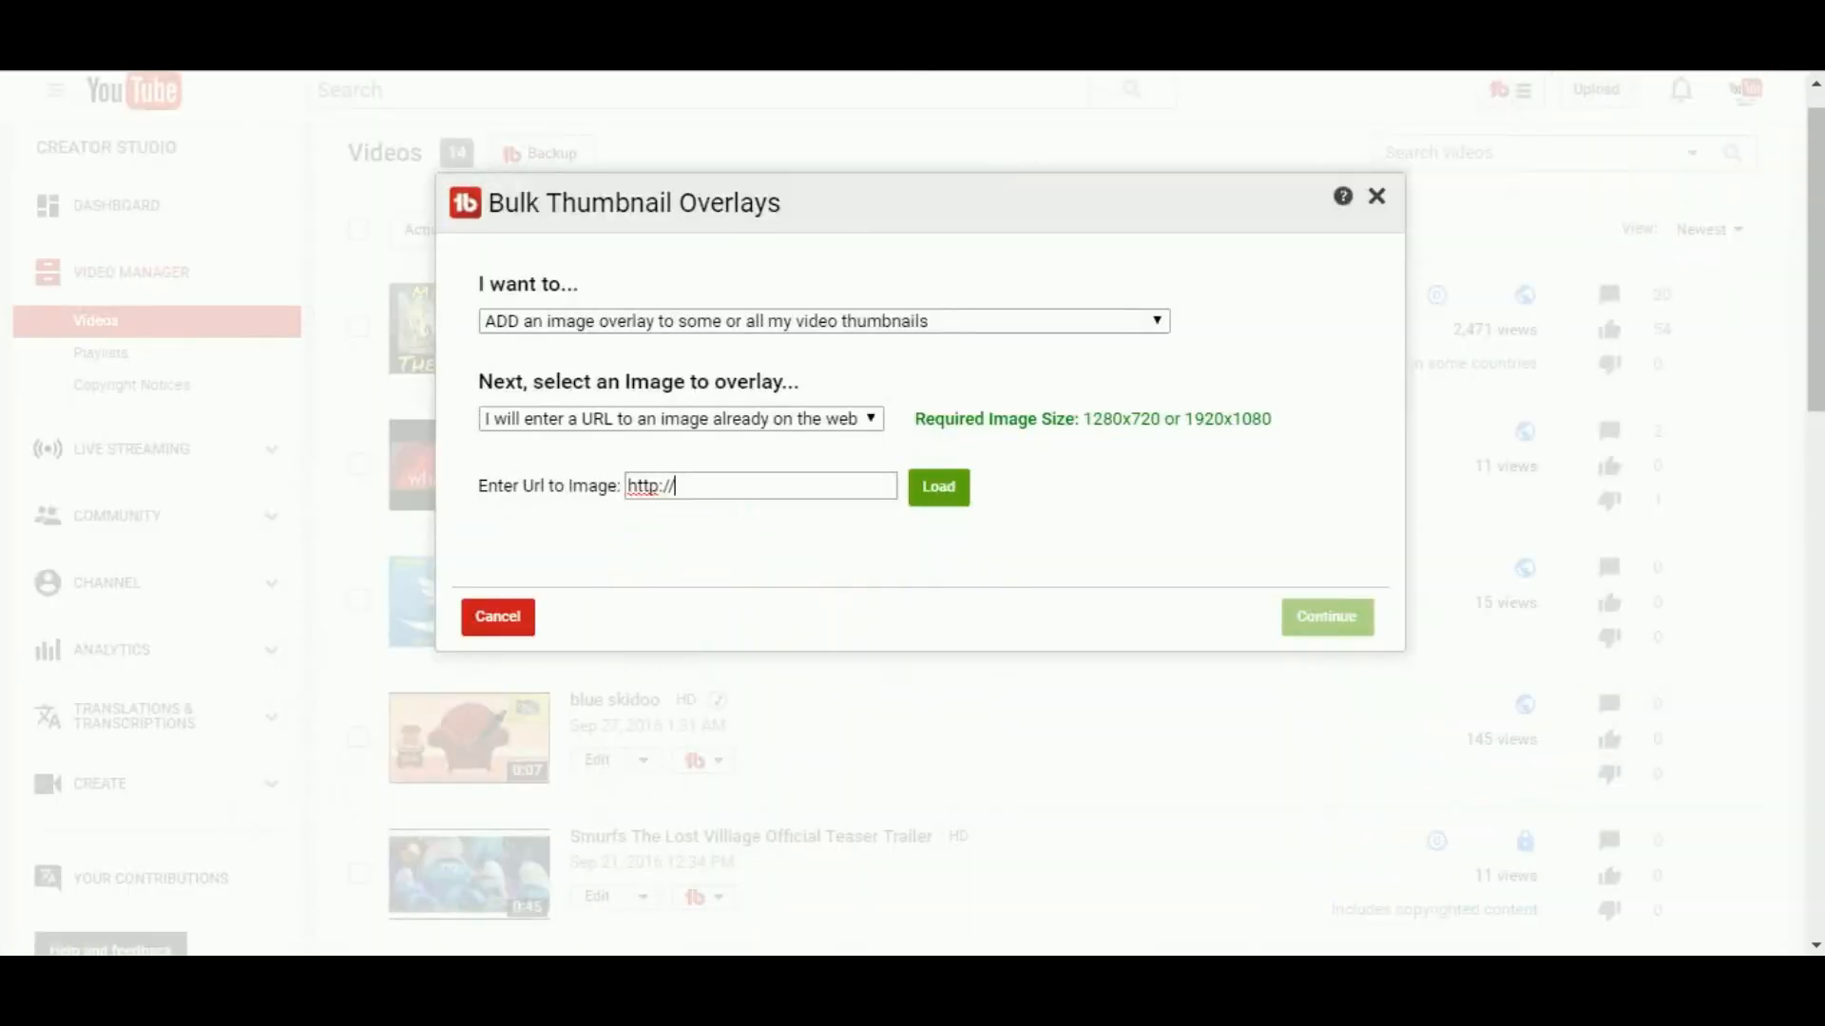
pyautogui.moveTo(677, 485); pyautogui.dragTo(628, 485)
pyautogui.press('BackSpace')
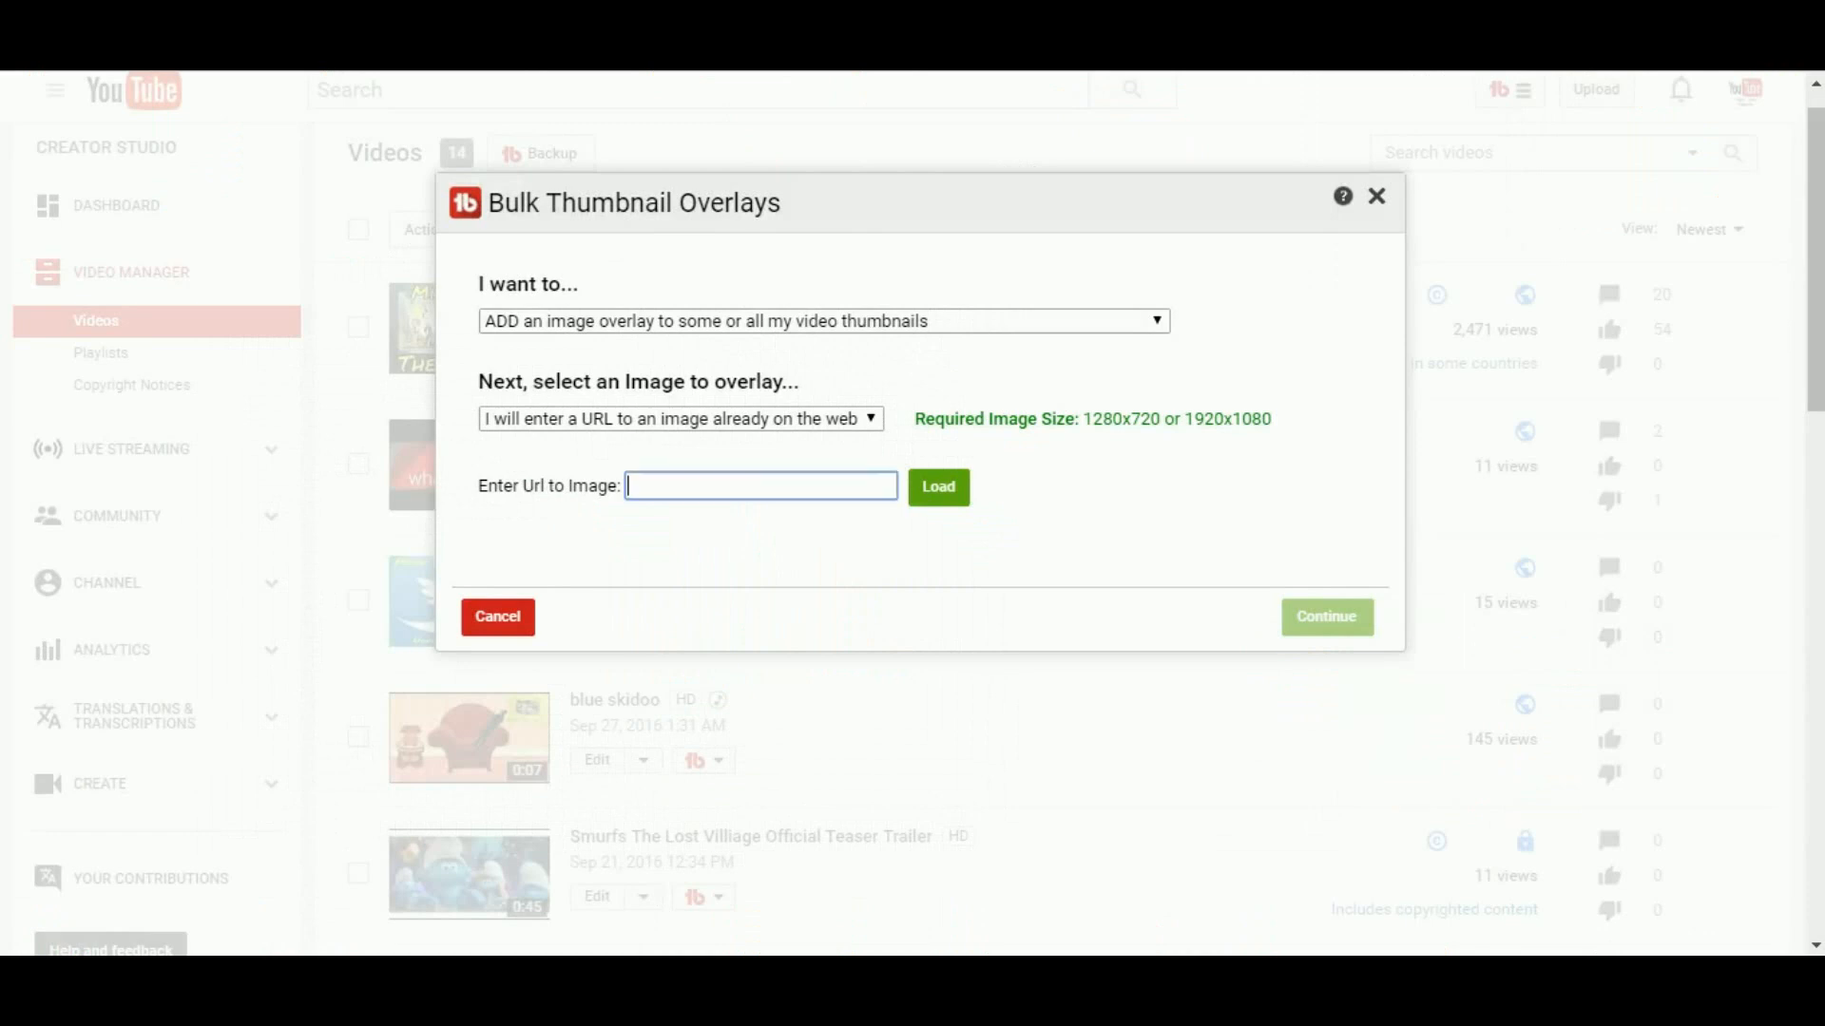
pyautogui.rightClick(727, 490)
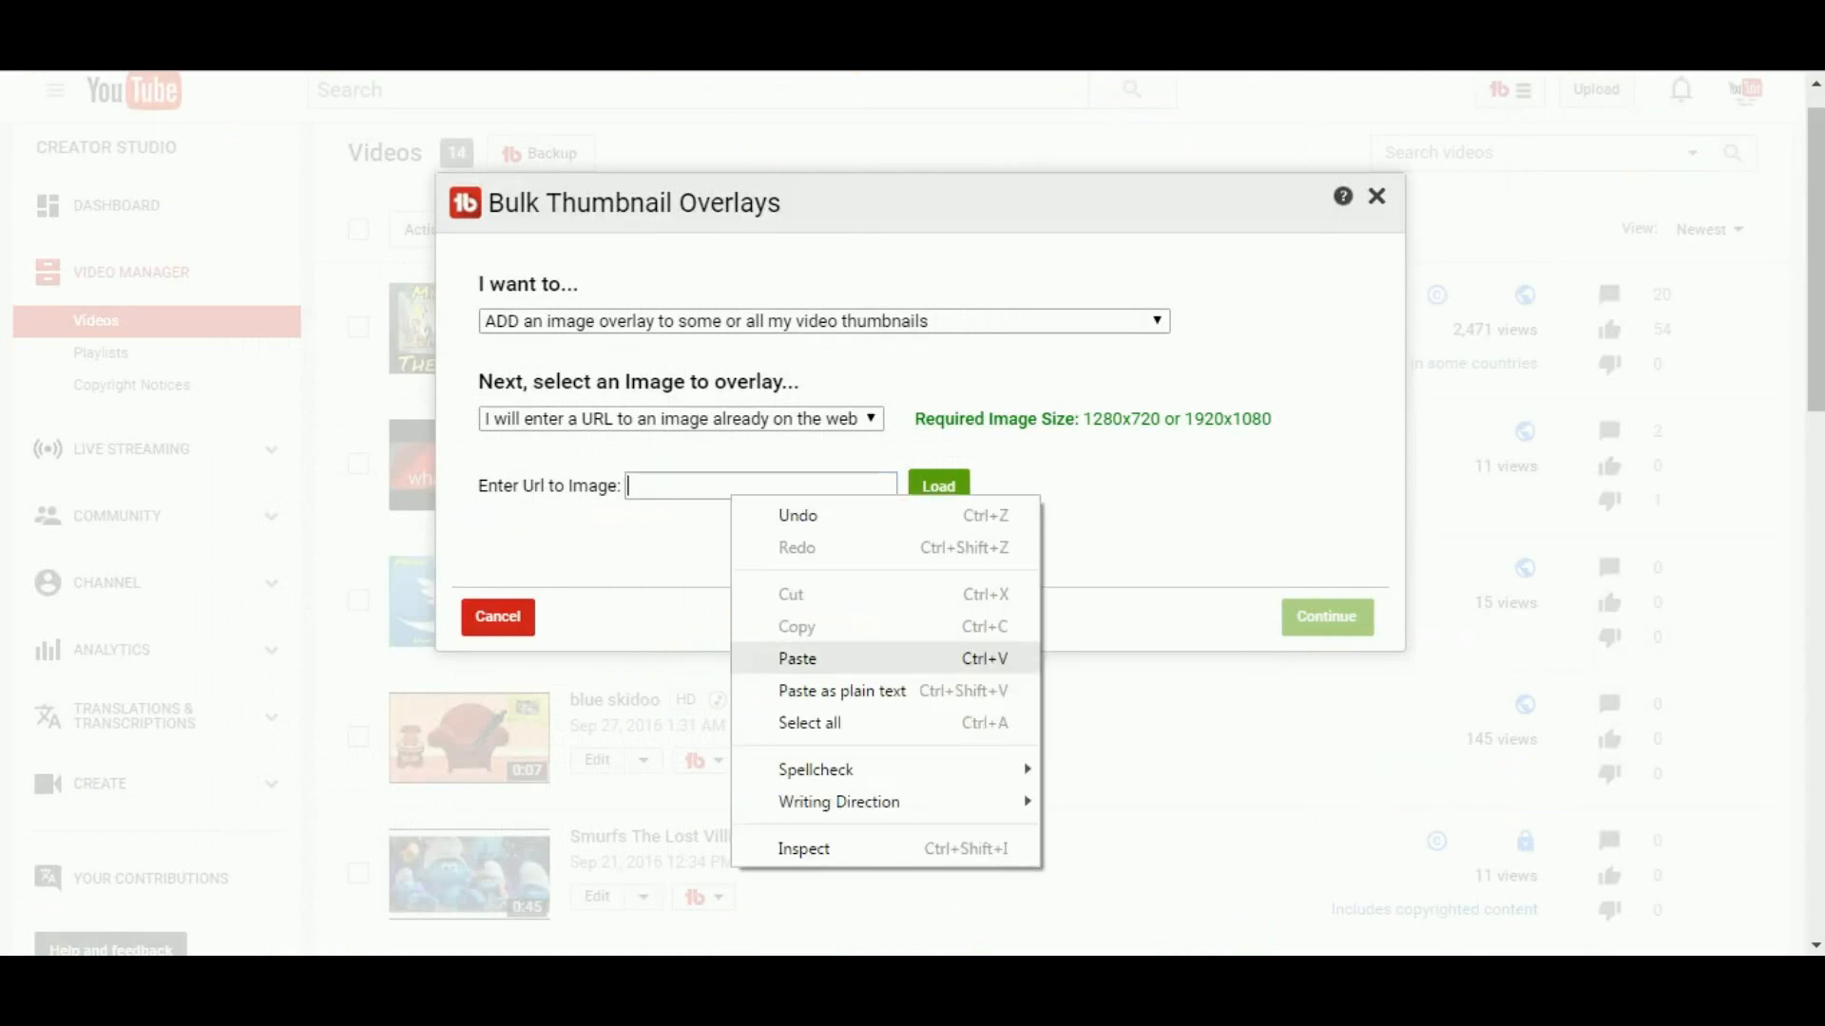
pyautogui.click(760, 656)
pyautogui.hotkey('ctrl', 'a')
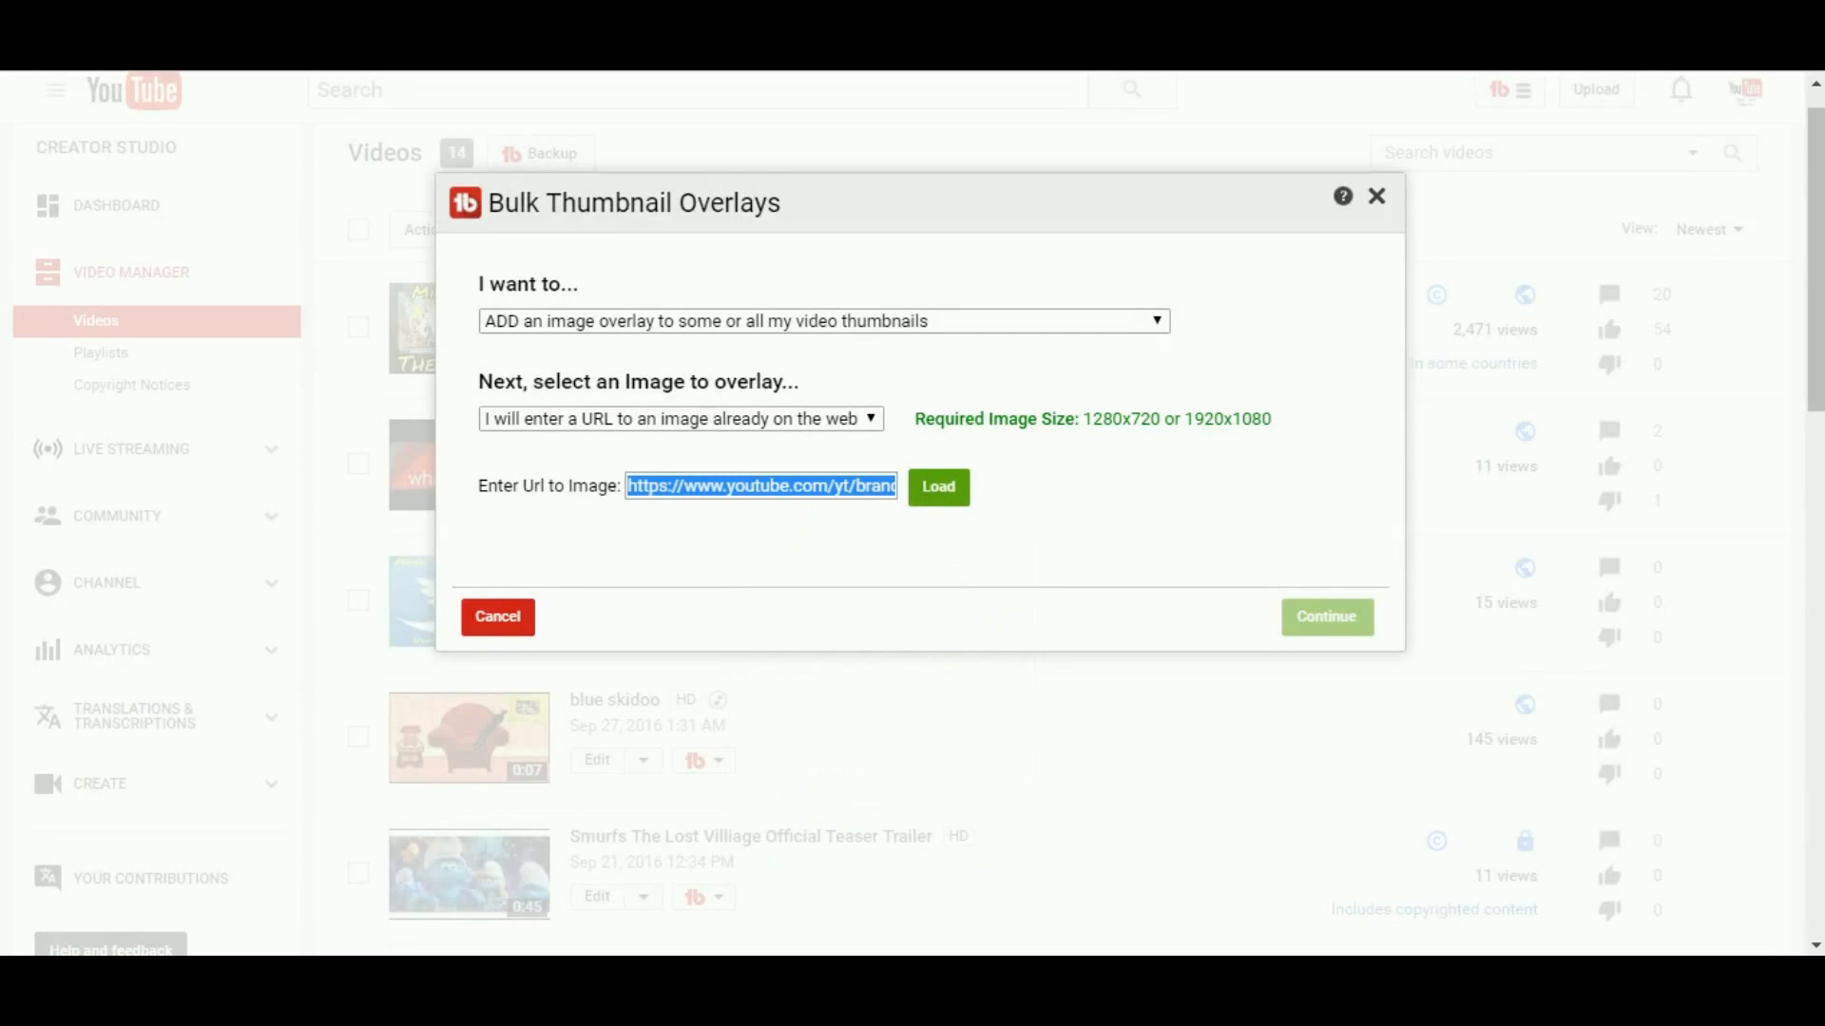
pyautogui.click(760, 486)
pyautogui.click(938, 486)
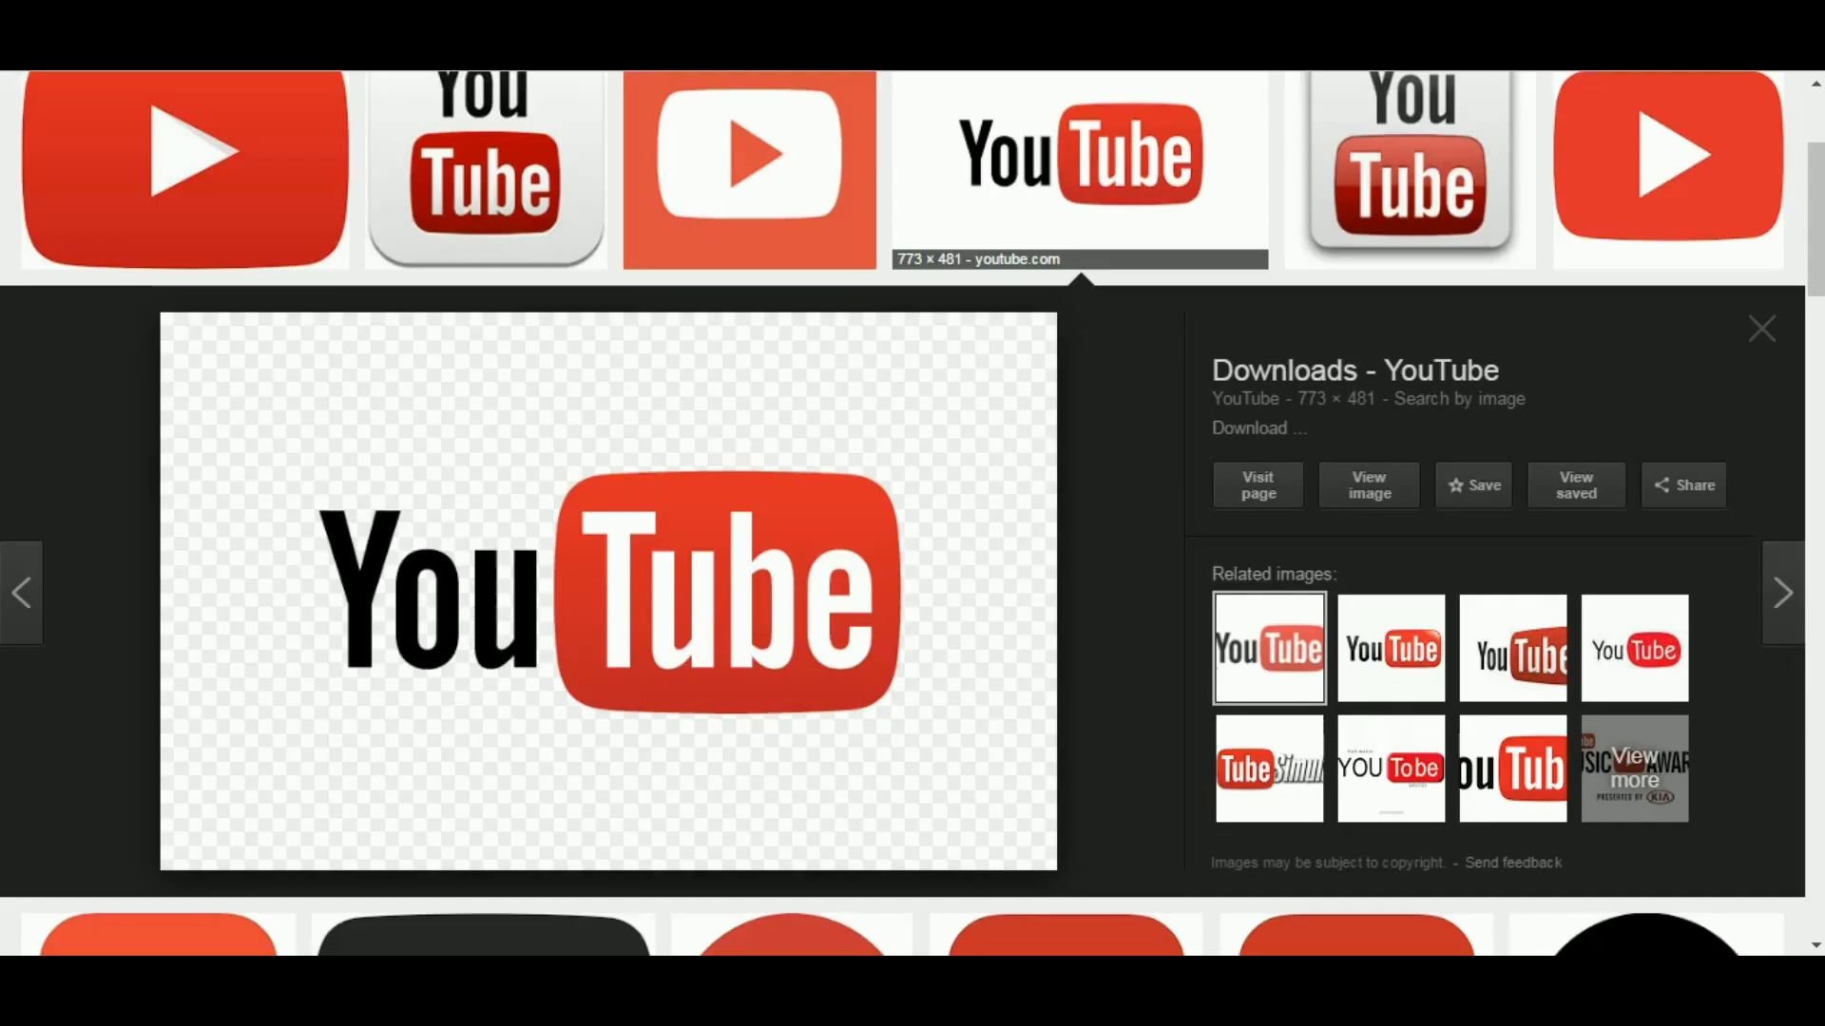
# Step: Copy the required size 1280x720 from the overlay dialog and add it to the Google Images search for "youtube icon"
pyautogui.click(1392, 634)
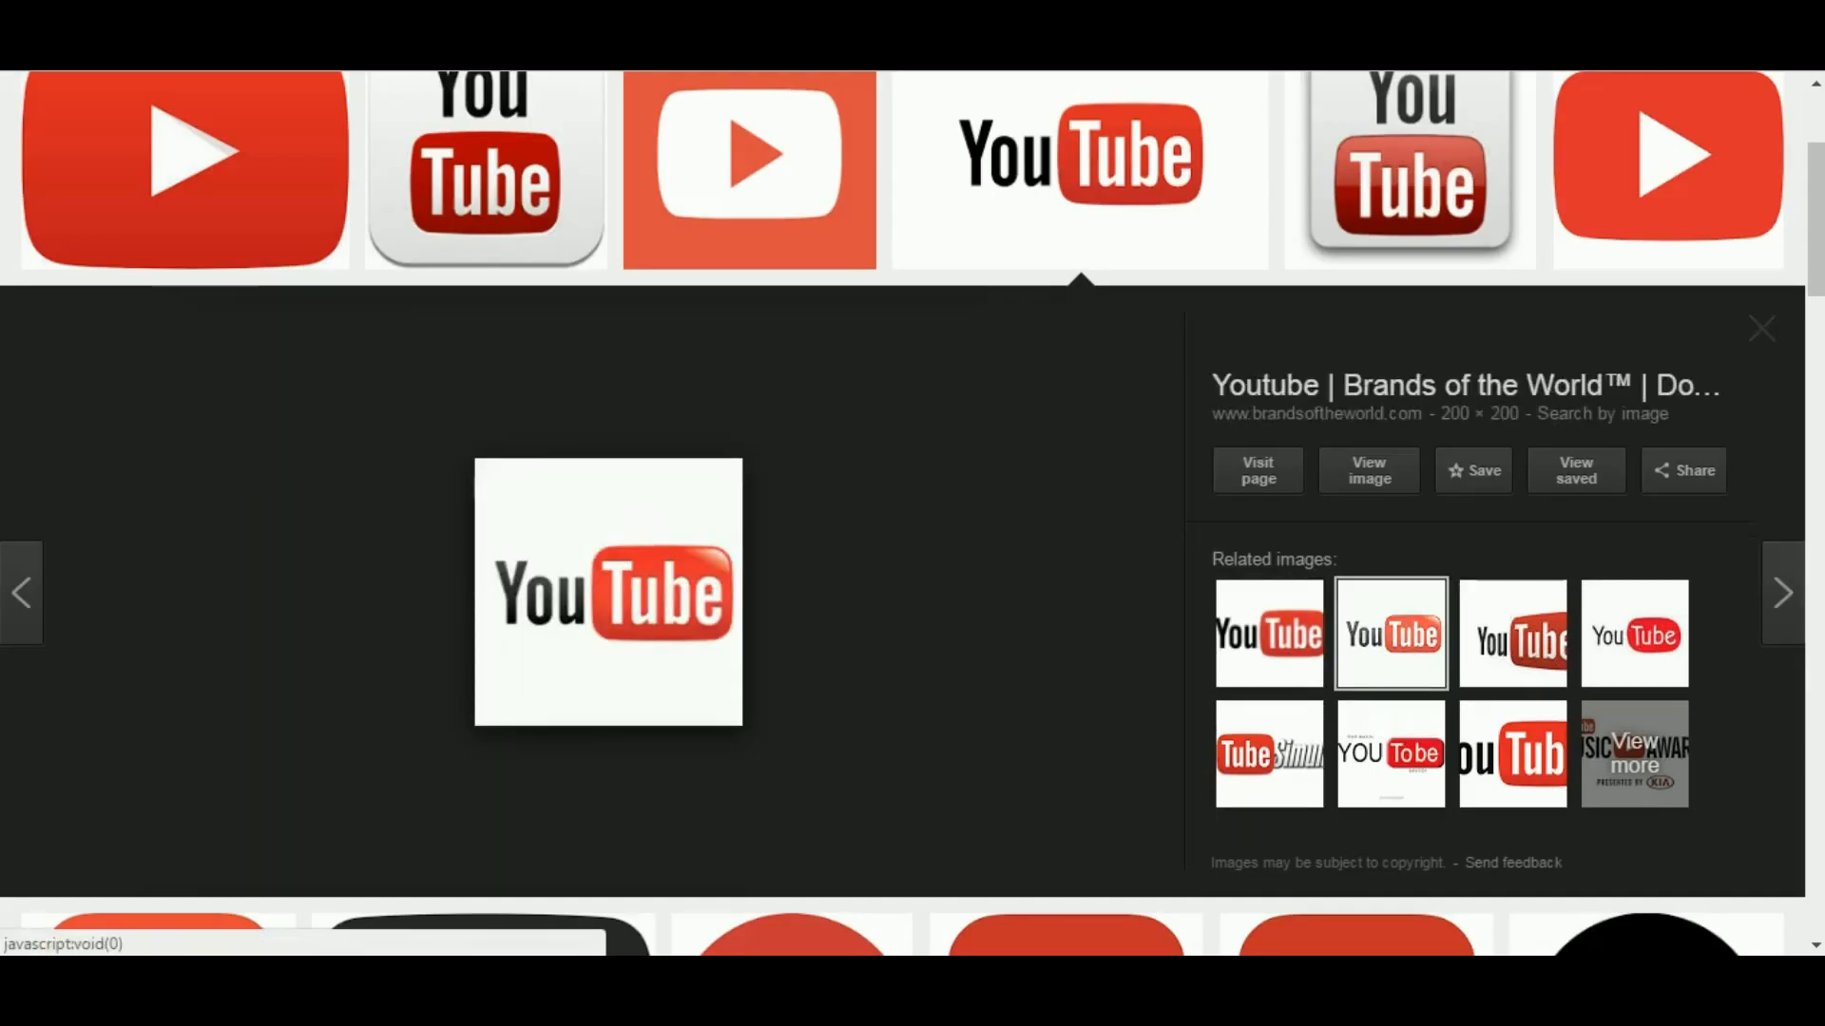
pyautogui.scroll(3, 913, 513)
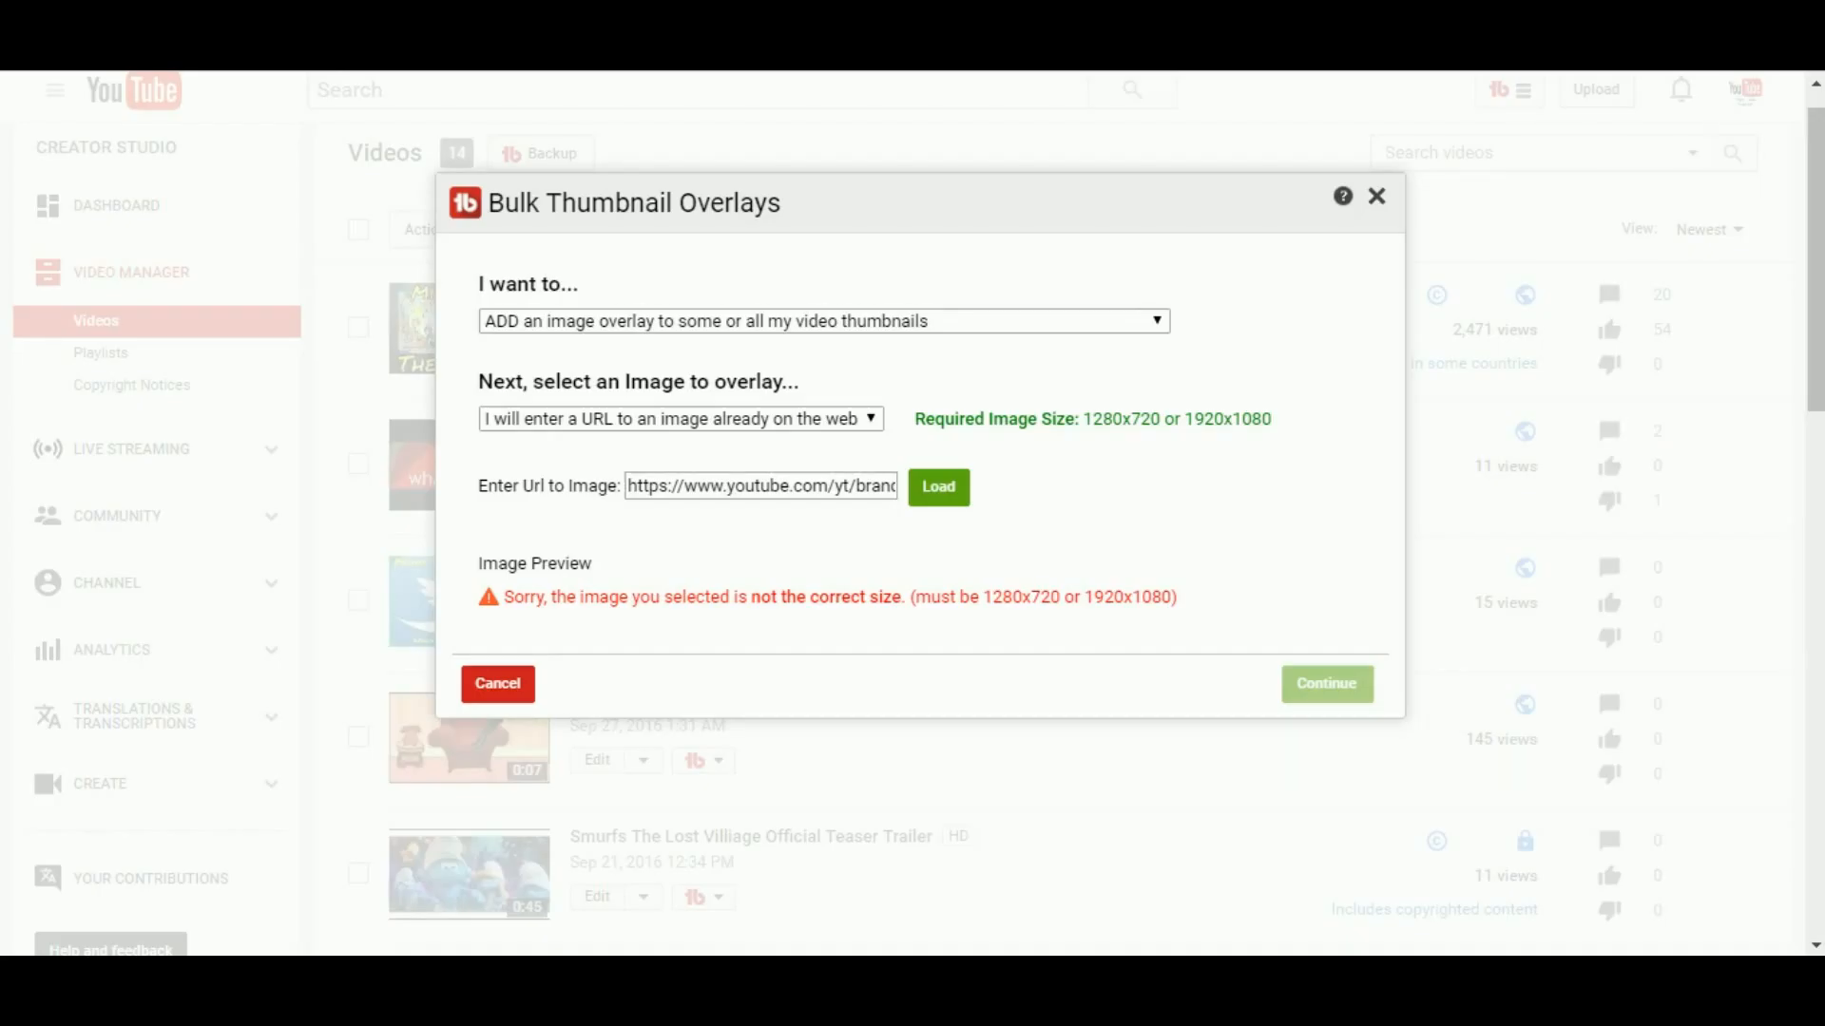
pyautogui.moveTo(982, 597); pyautogui.dragTo(1059, 597)
pyautogui.rightClick(1029, 597)
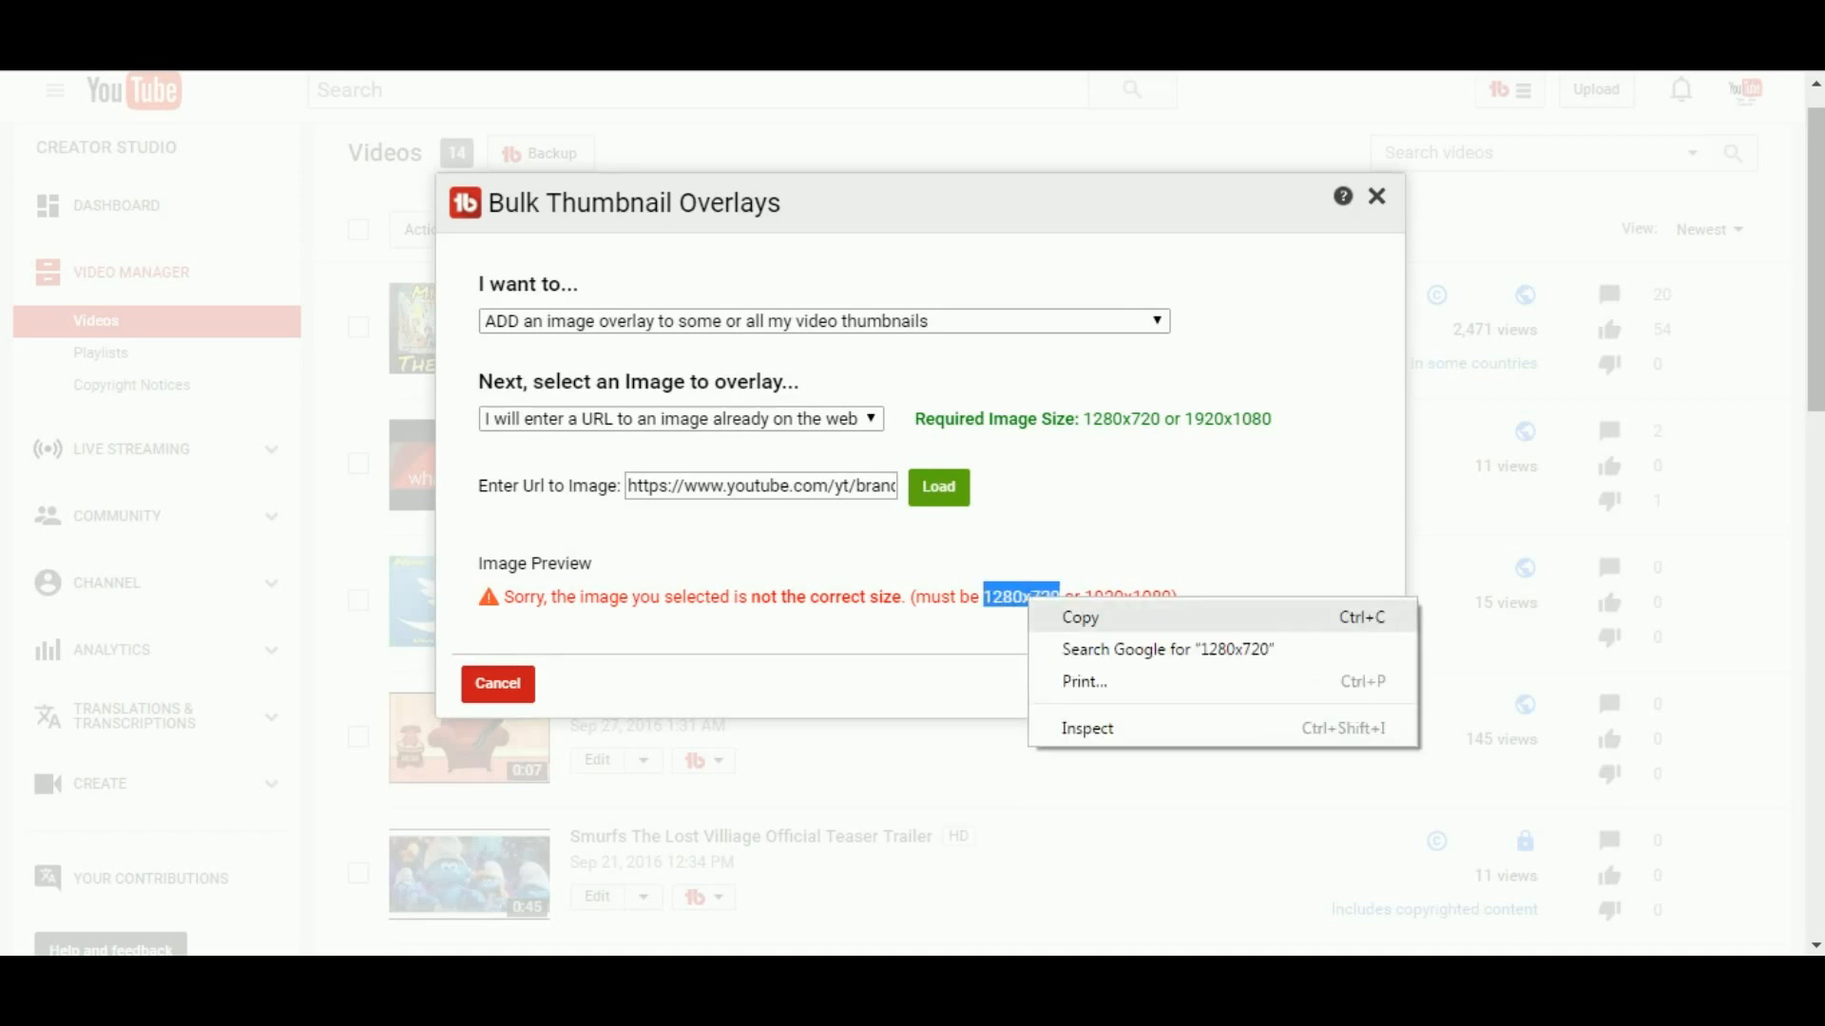
pyautogui.click(1083, 617)
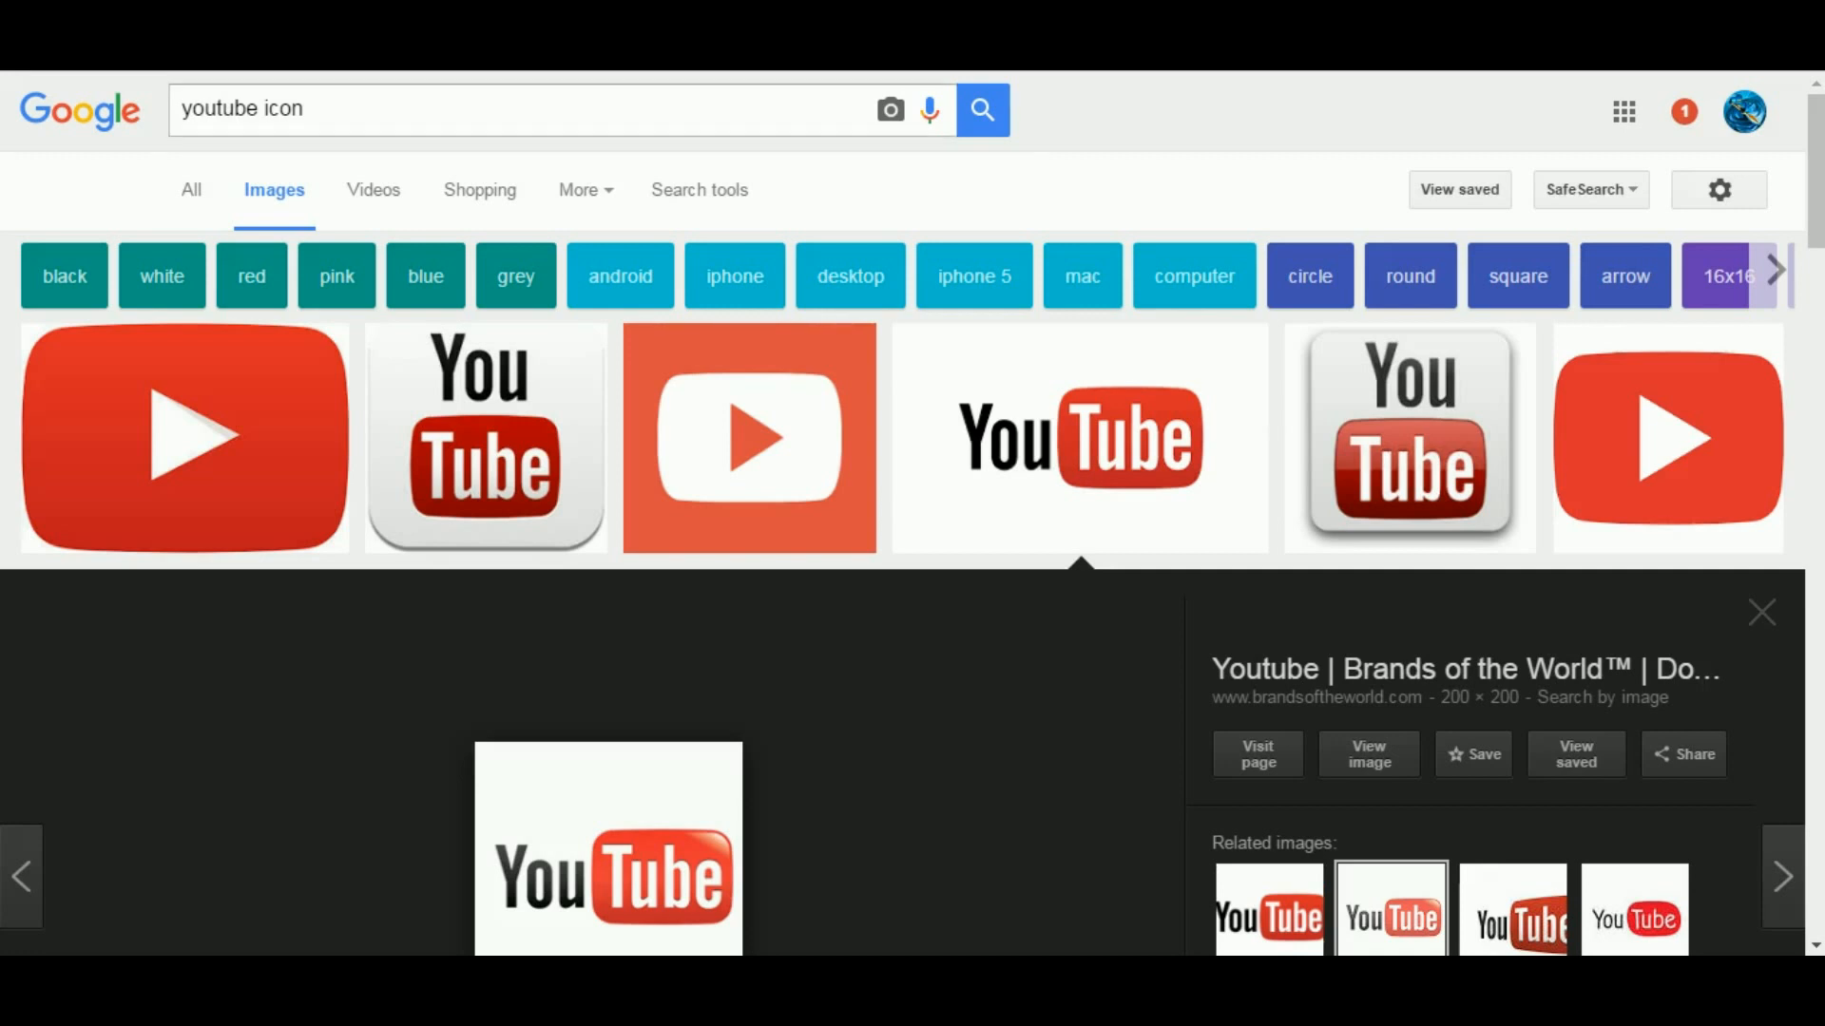
pyautogui.click(448, 106)
pyautogui.rightClick(448, 103)
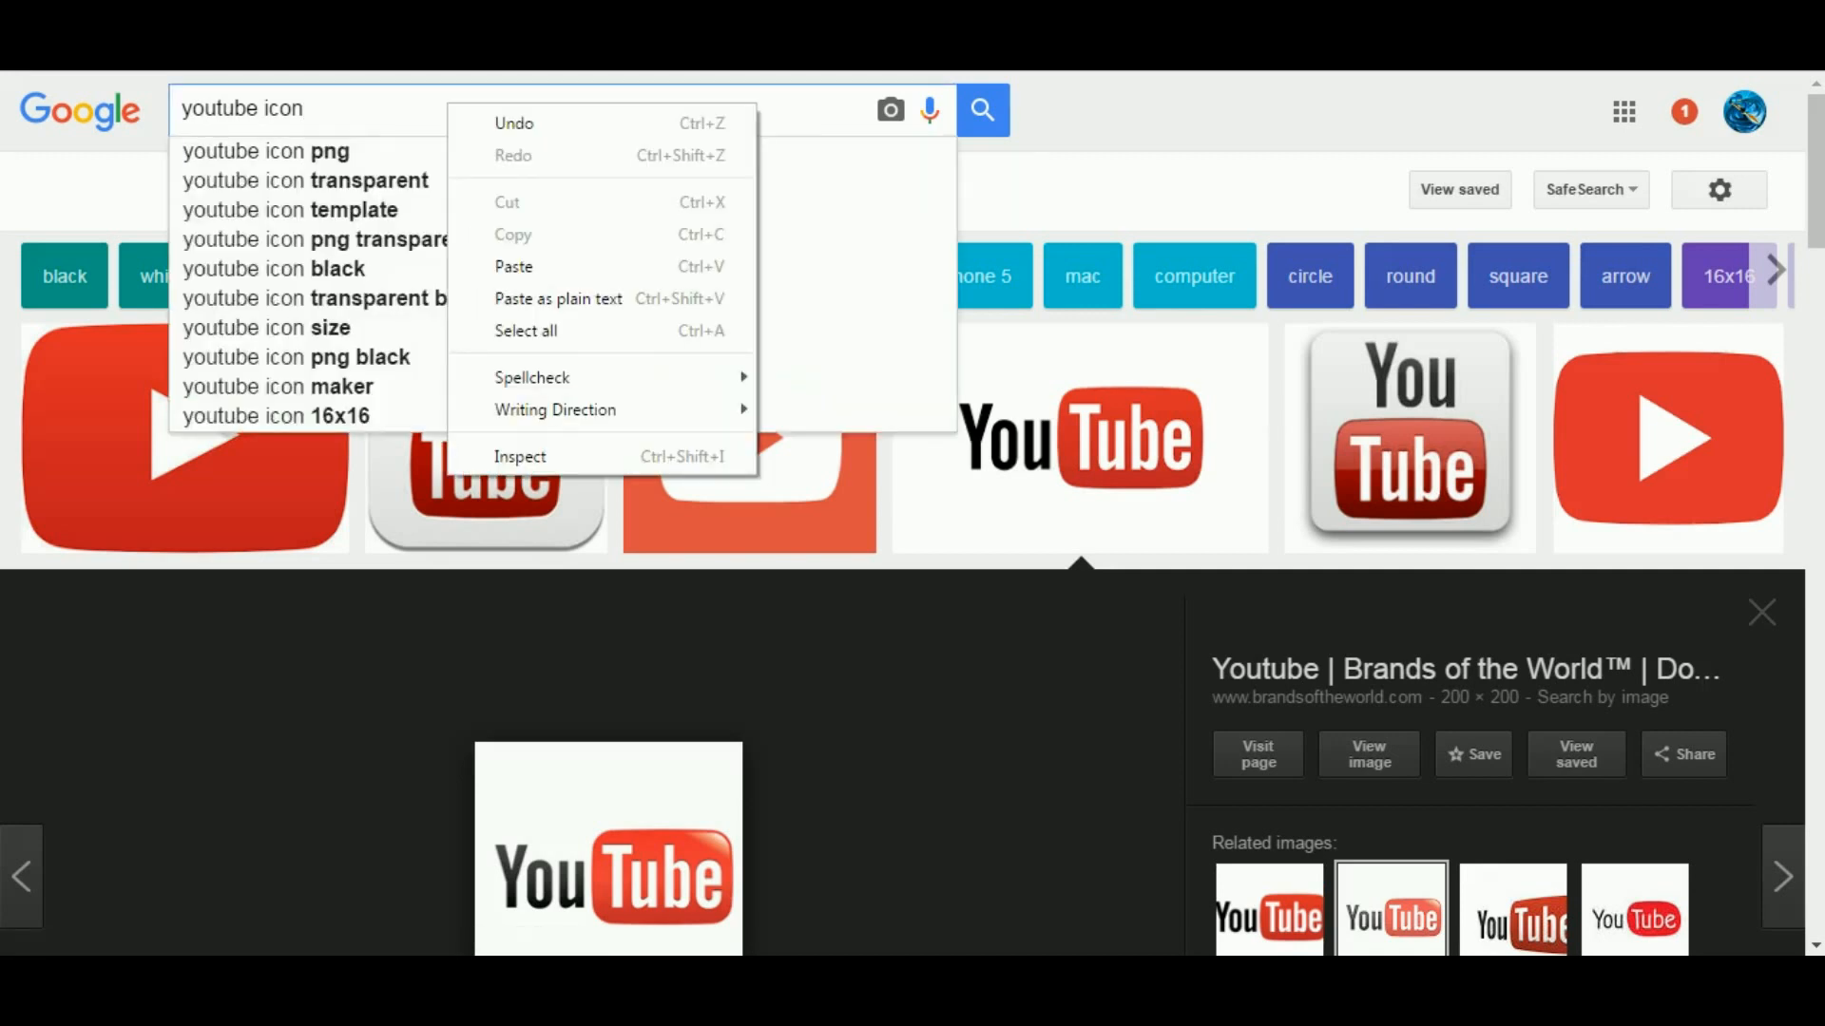
pyautogui.click(514, 266)
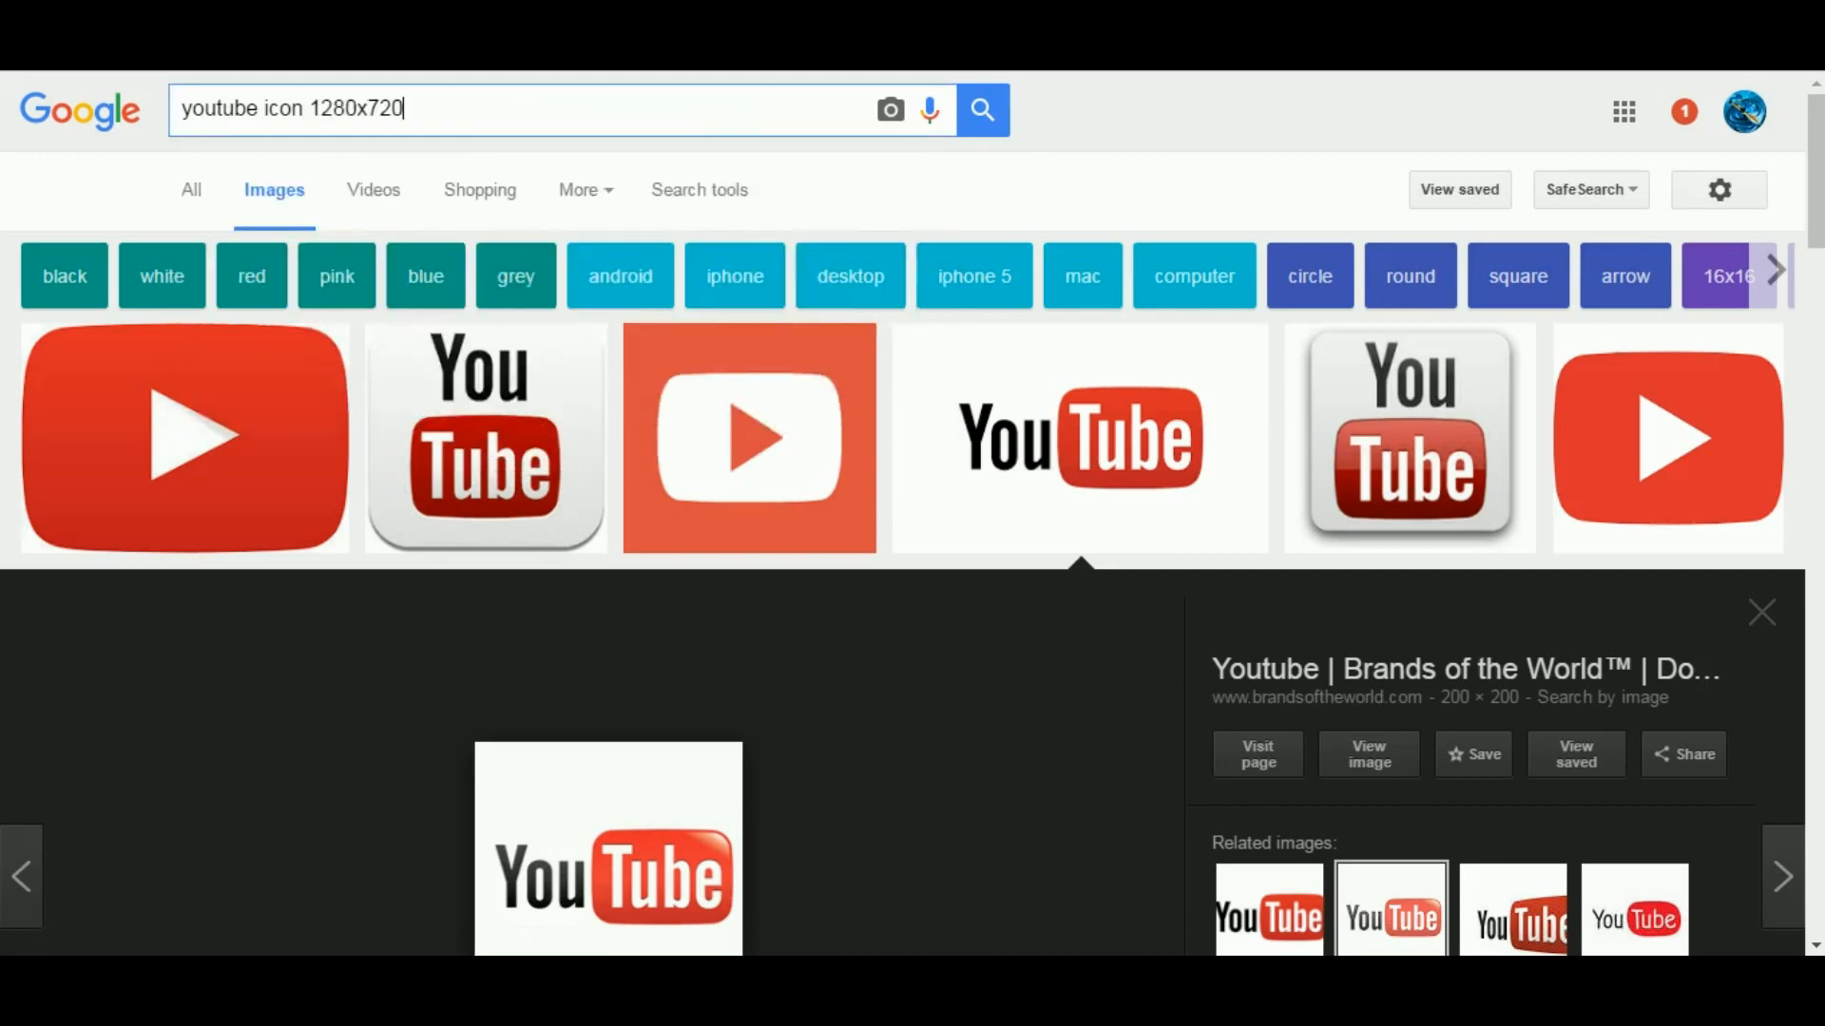
pyautogui.press('Return')
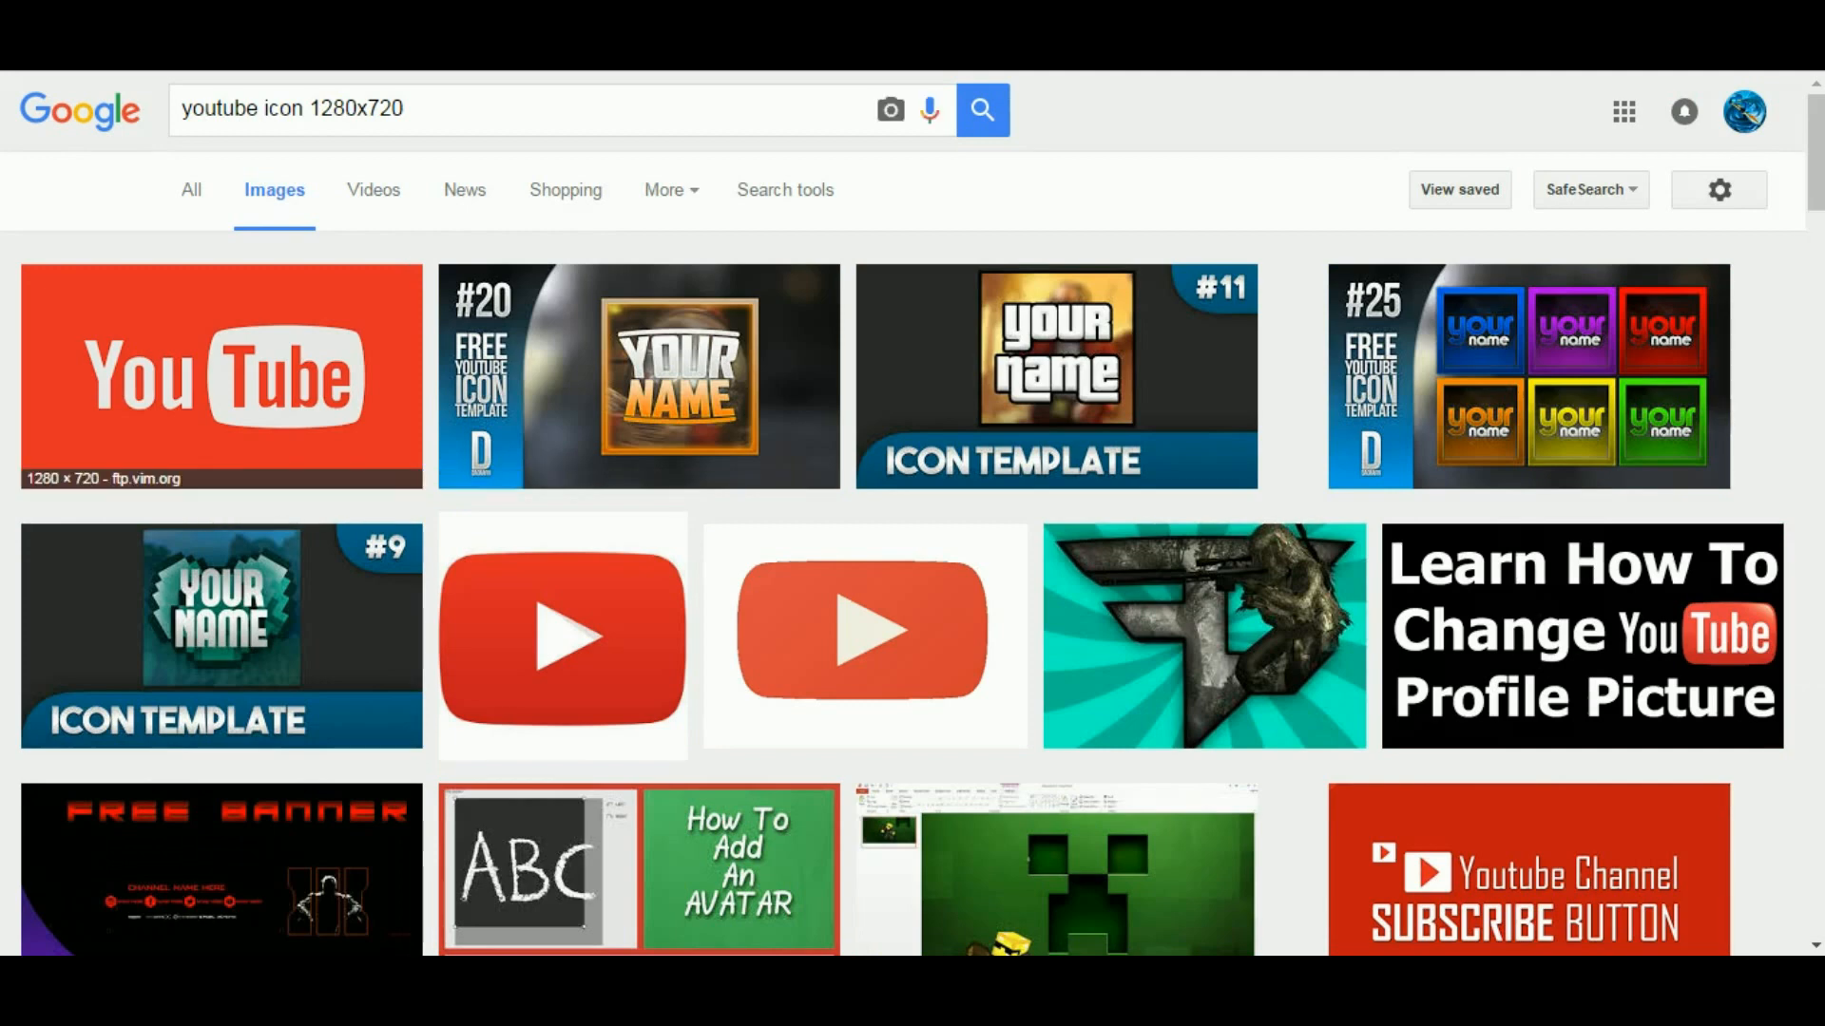
# Step: Copy the image address of the red 1280 × 720 YouTube logo from ftp.vim.org
pyautogui.click(221, 380)
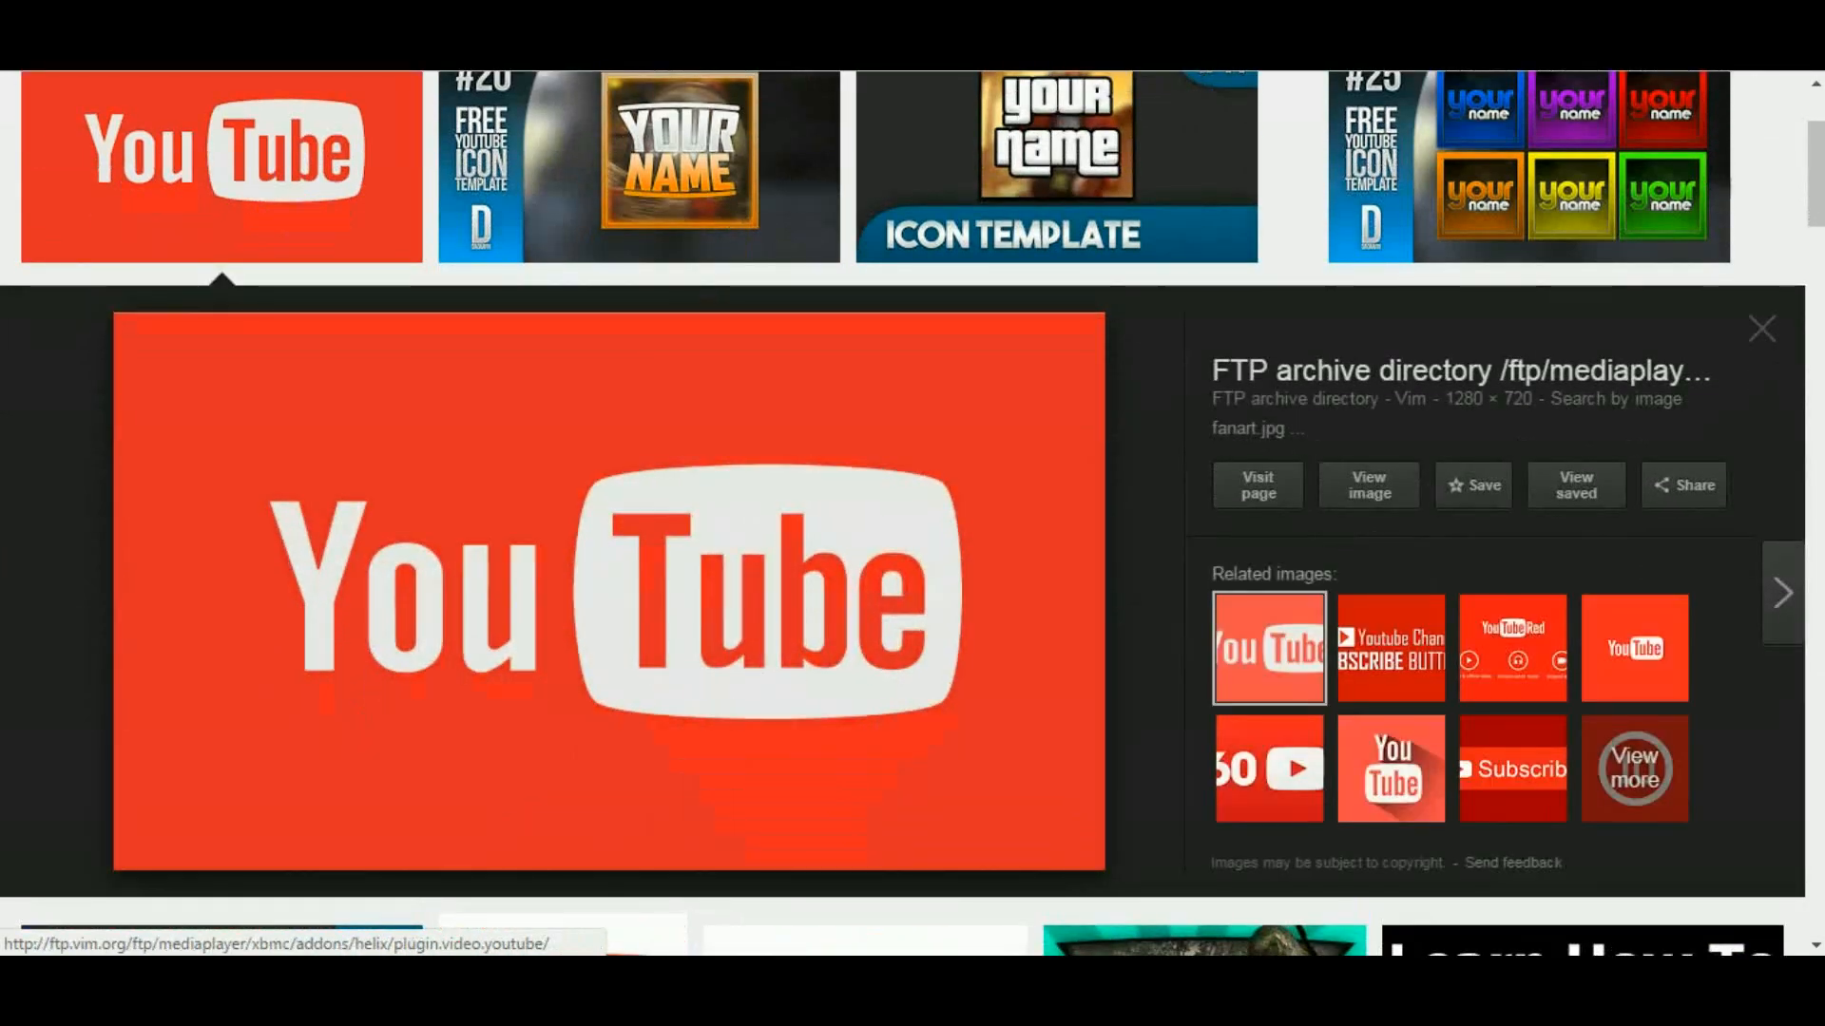
pyautogui.rightClick(544, 552)
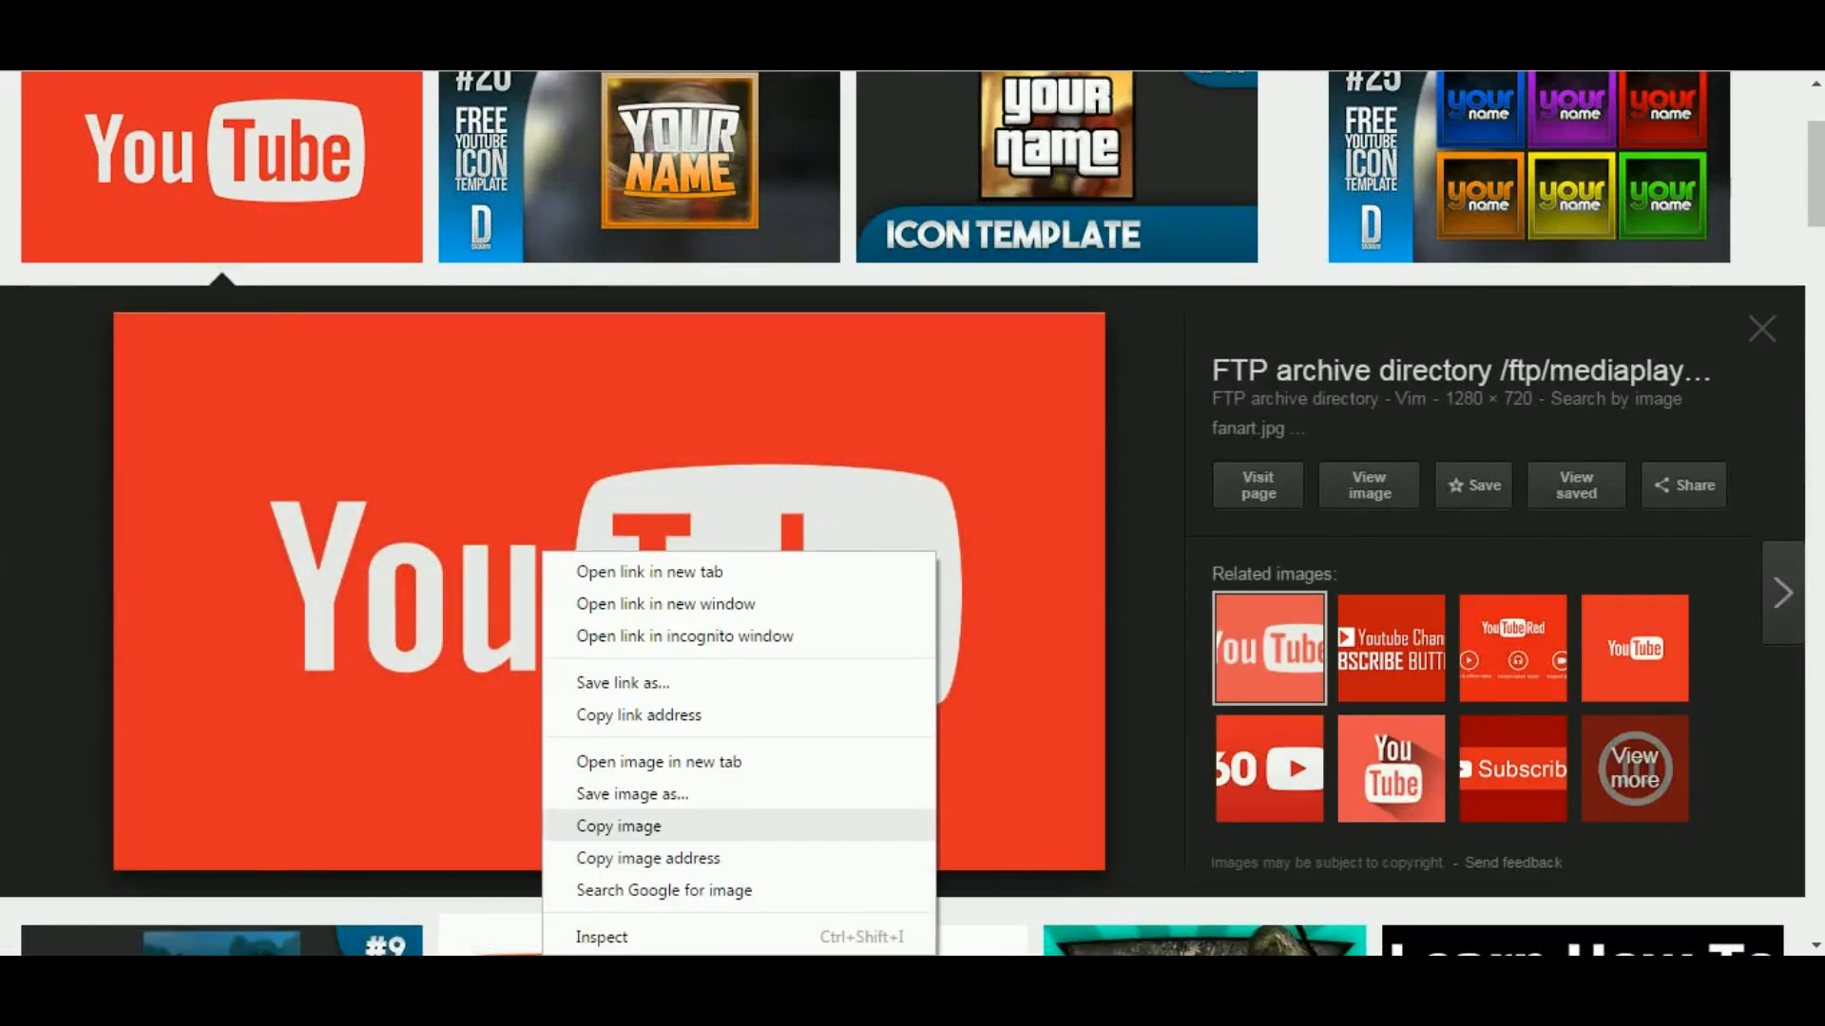
pyautogui.click(649, 858)
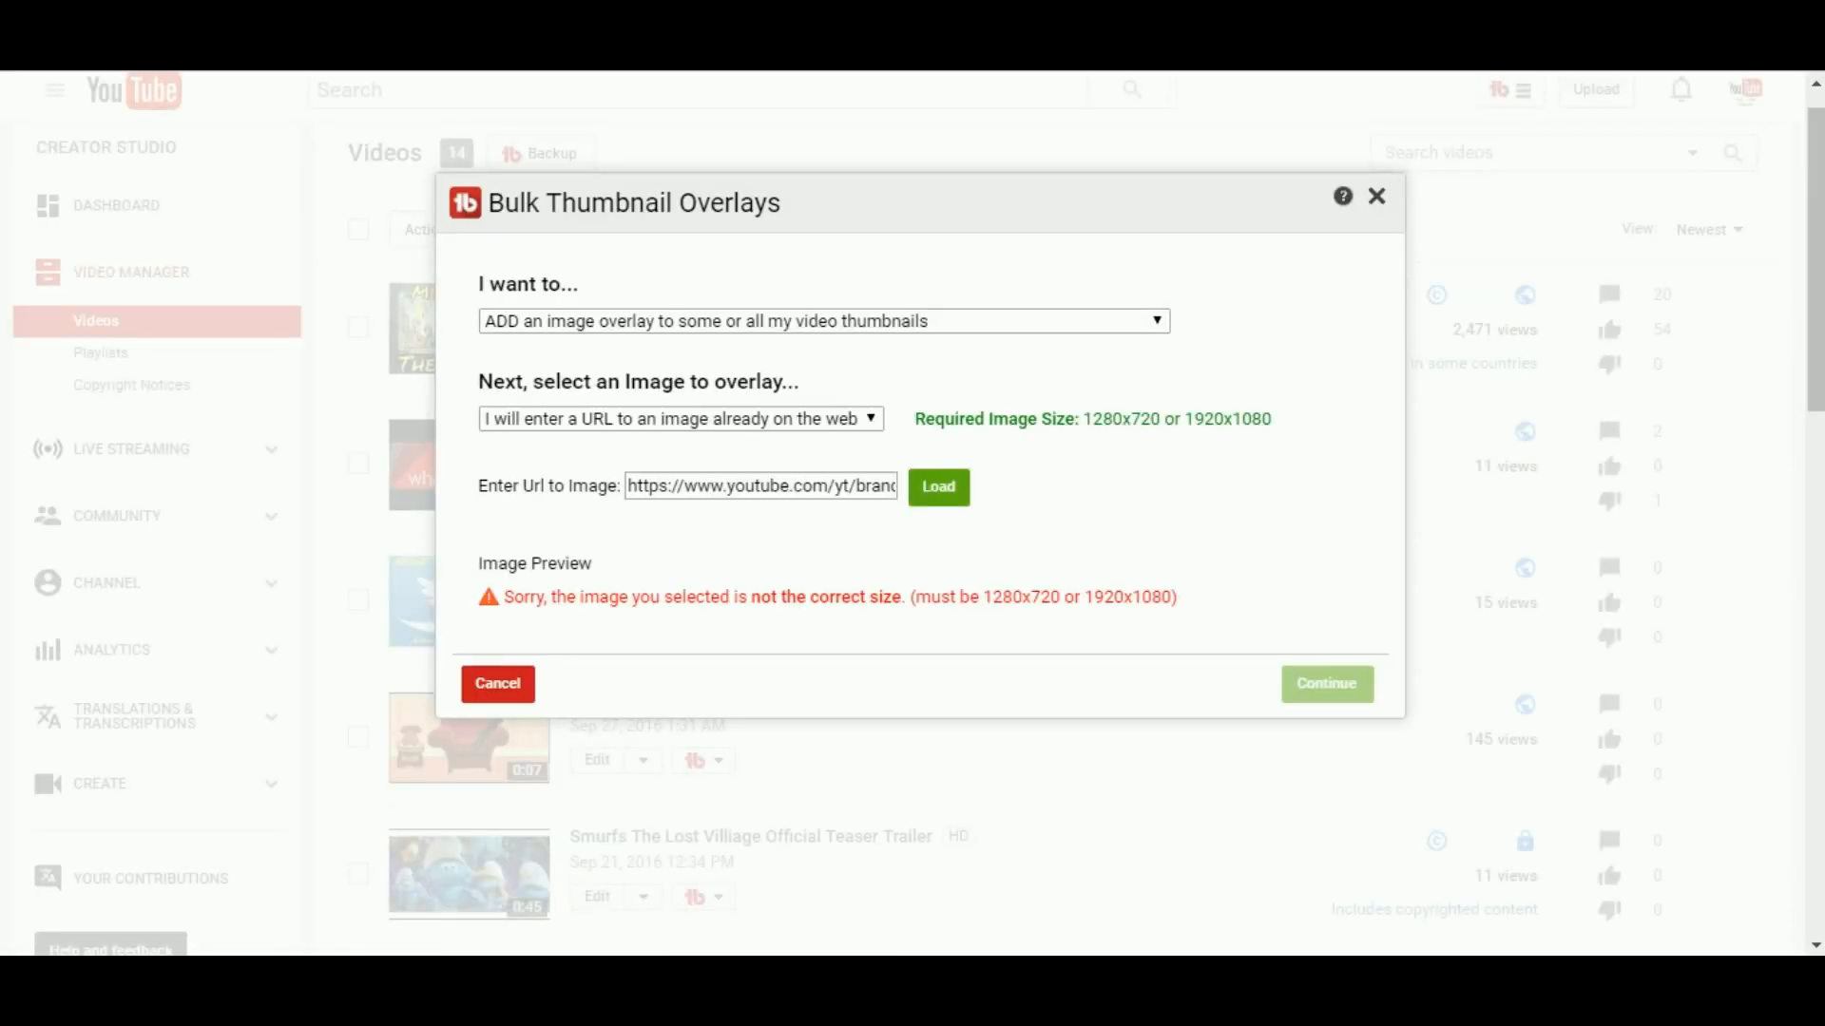
# Step: Replace the overlay's image URL in Bulk Thumbnail Overlays with the copied fanart.jpg address and load the image
pyautogui.tripleClick(810, 485)
pyautogui.press('BackSpace')
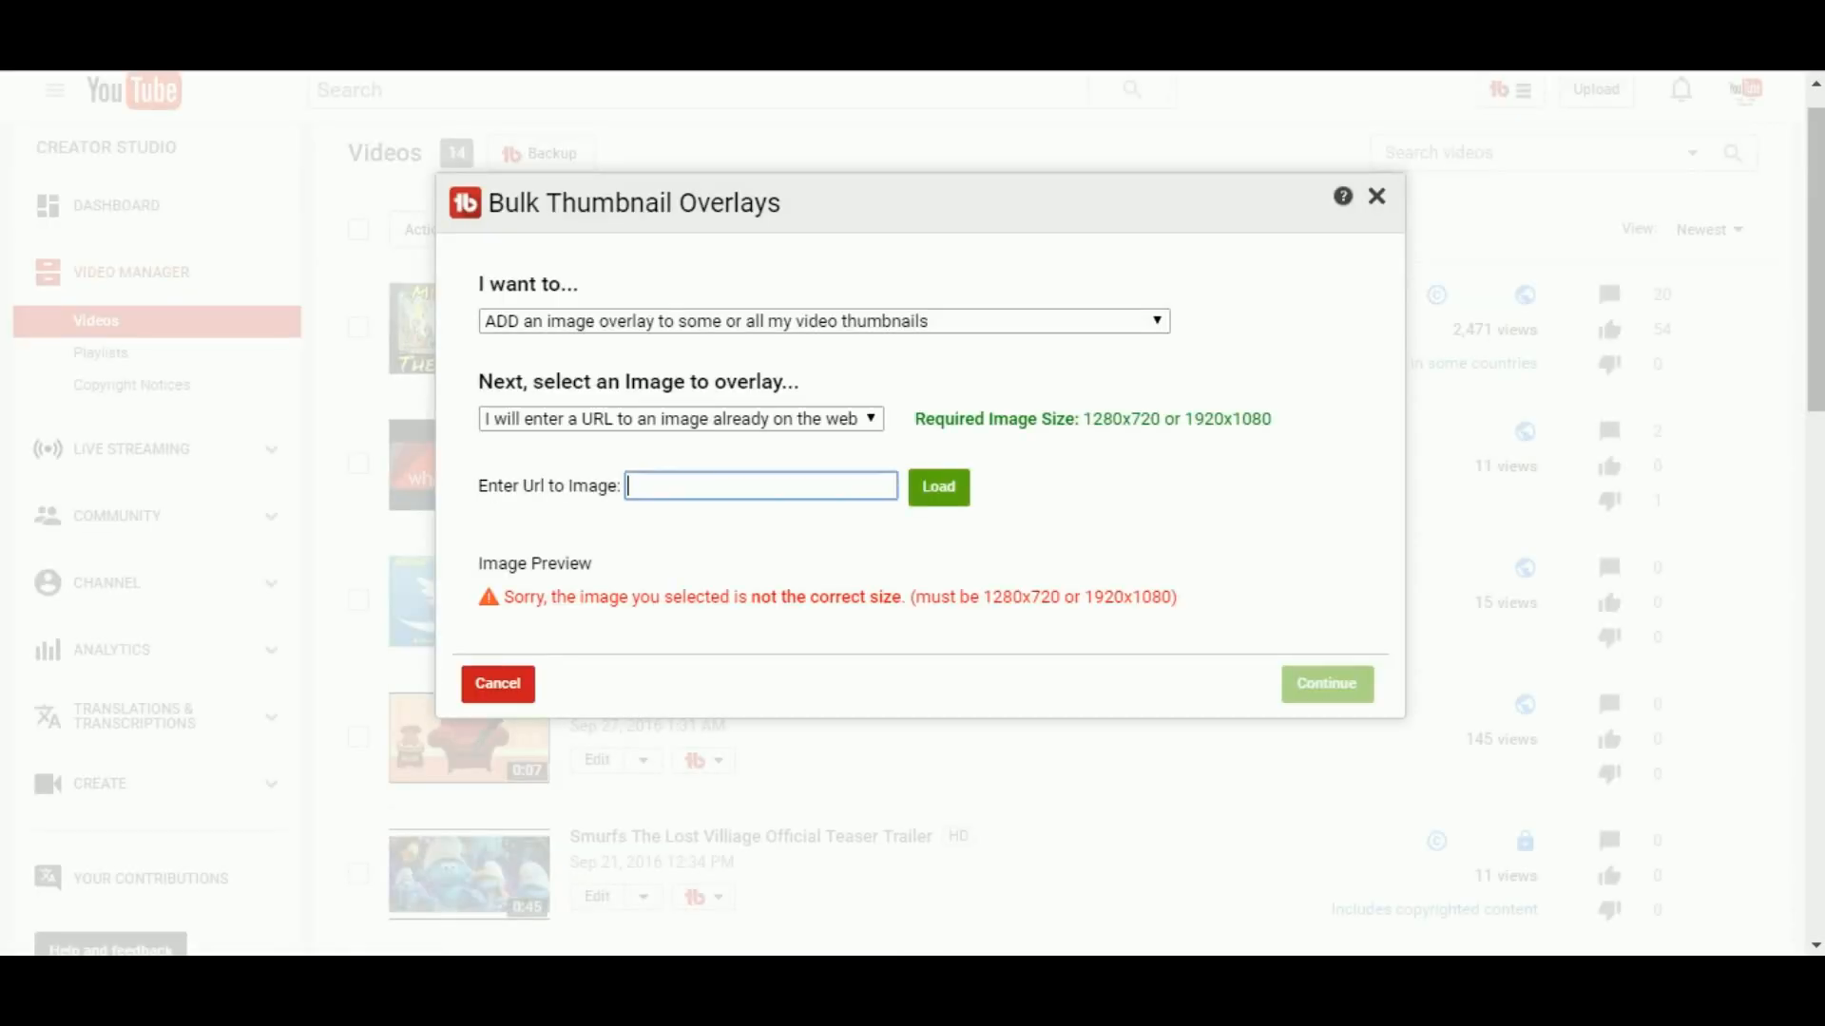
pyautogui.rightClick(797, 487)
pyautogui.click(862, 649)
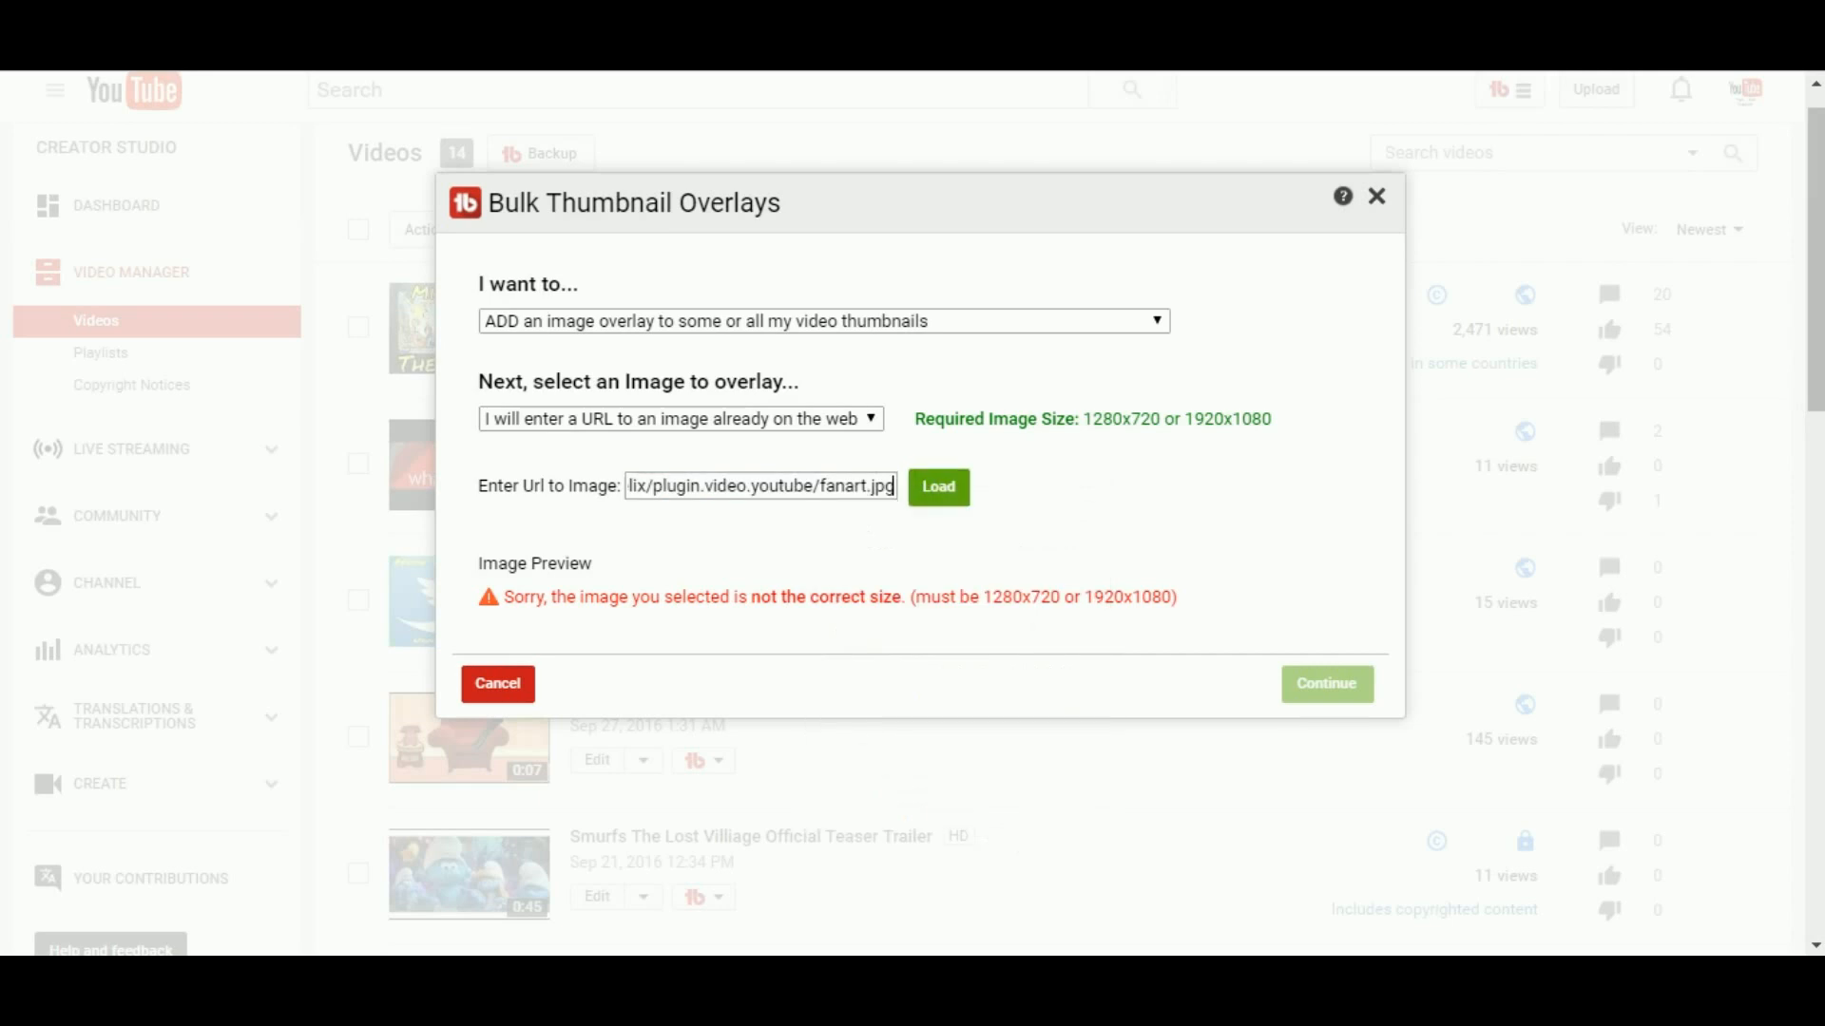
pyautogui.click(939, 487)
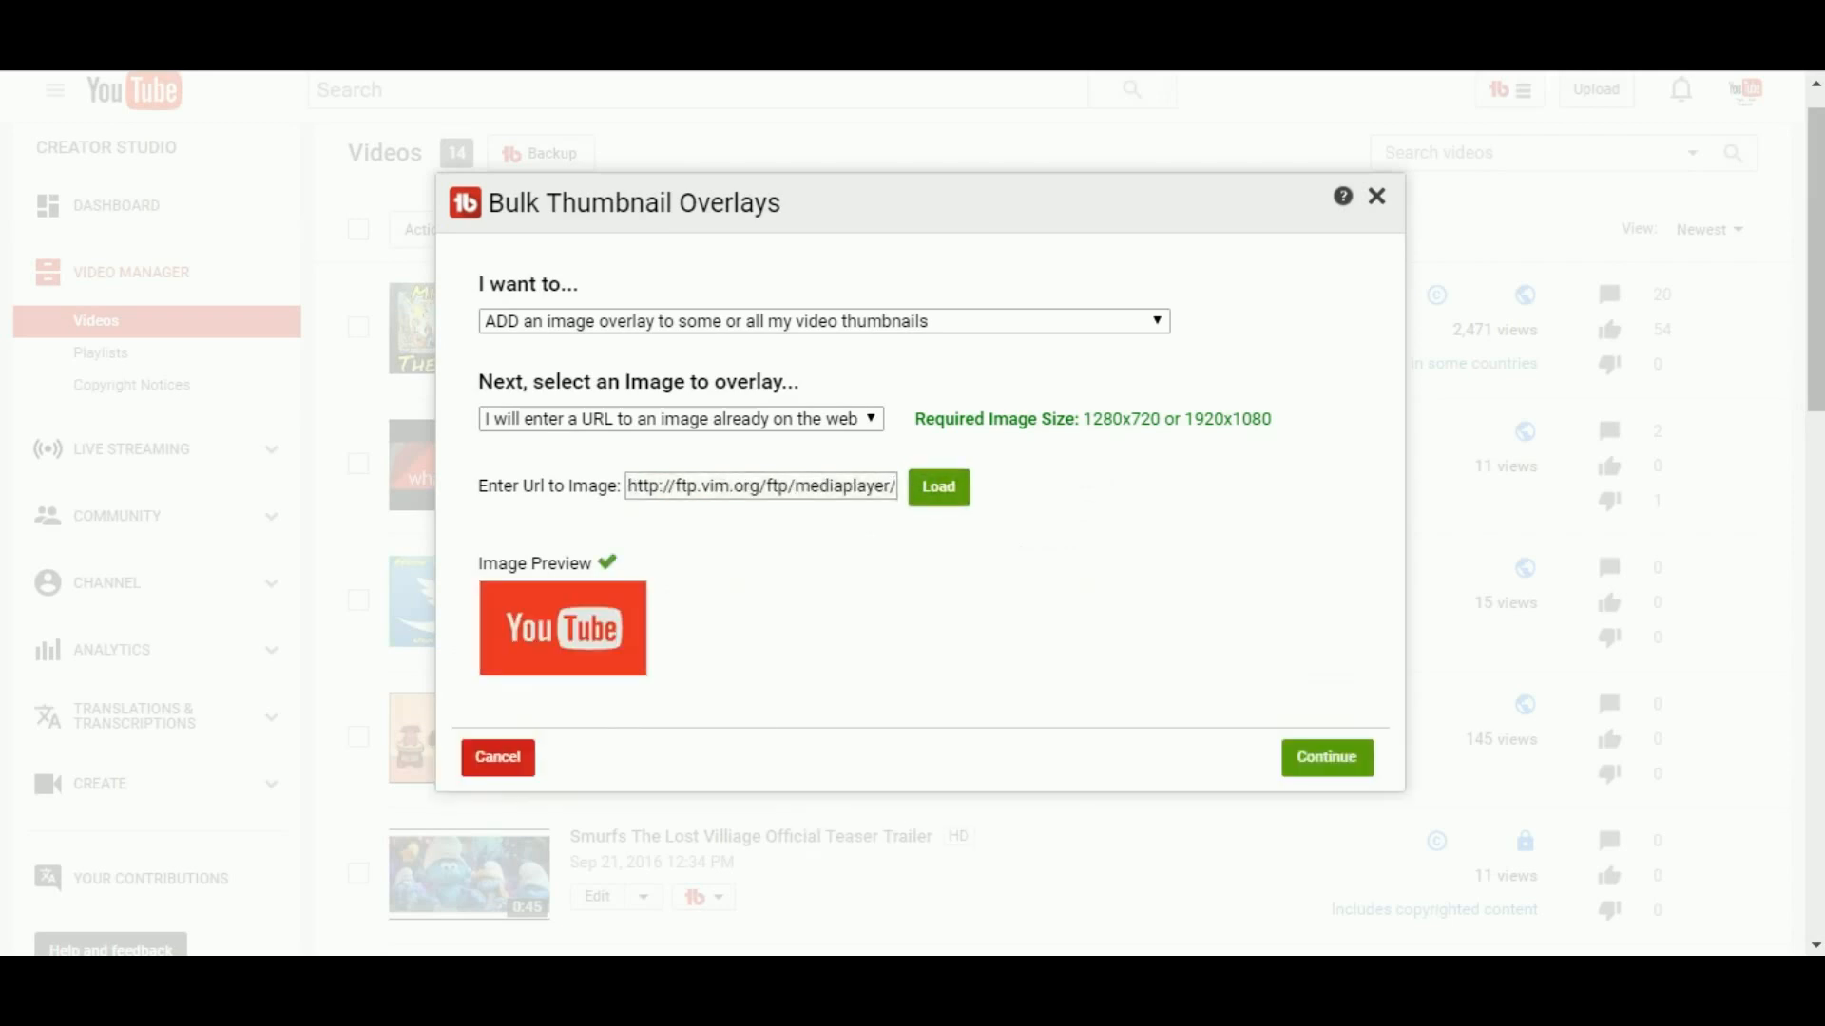
# Step: Try to apply the overlay to "Get Verified Users To Follow You", picked from the full video list filtered to Show All Videos
pyautogui.click(1327, 757)
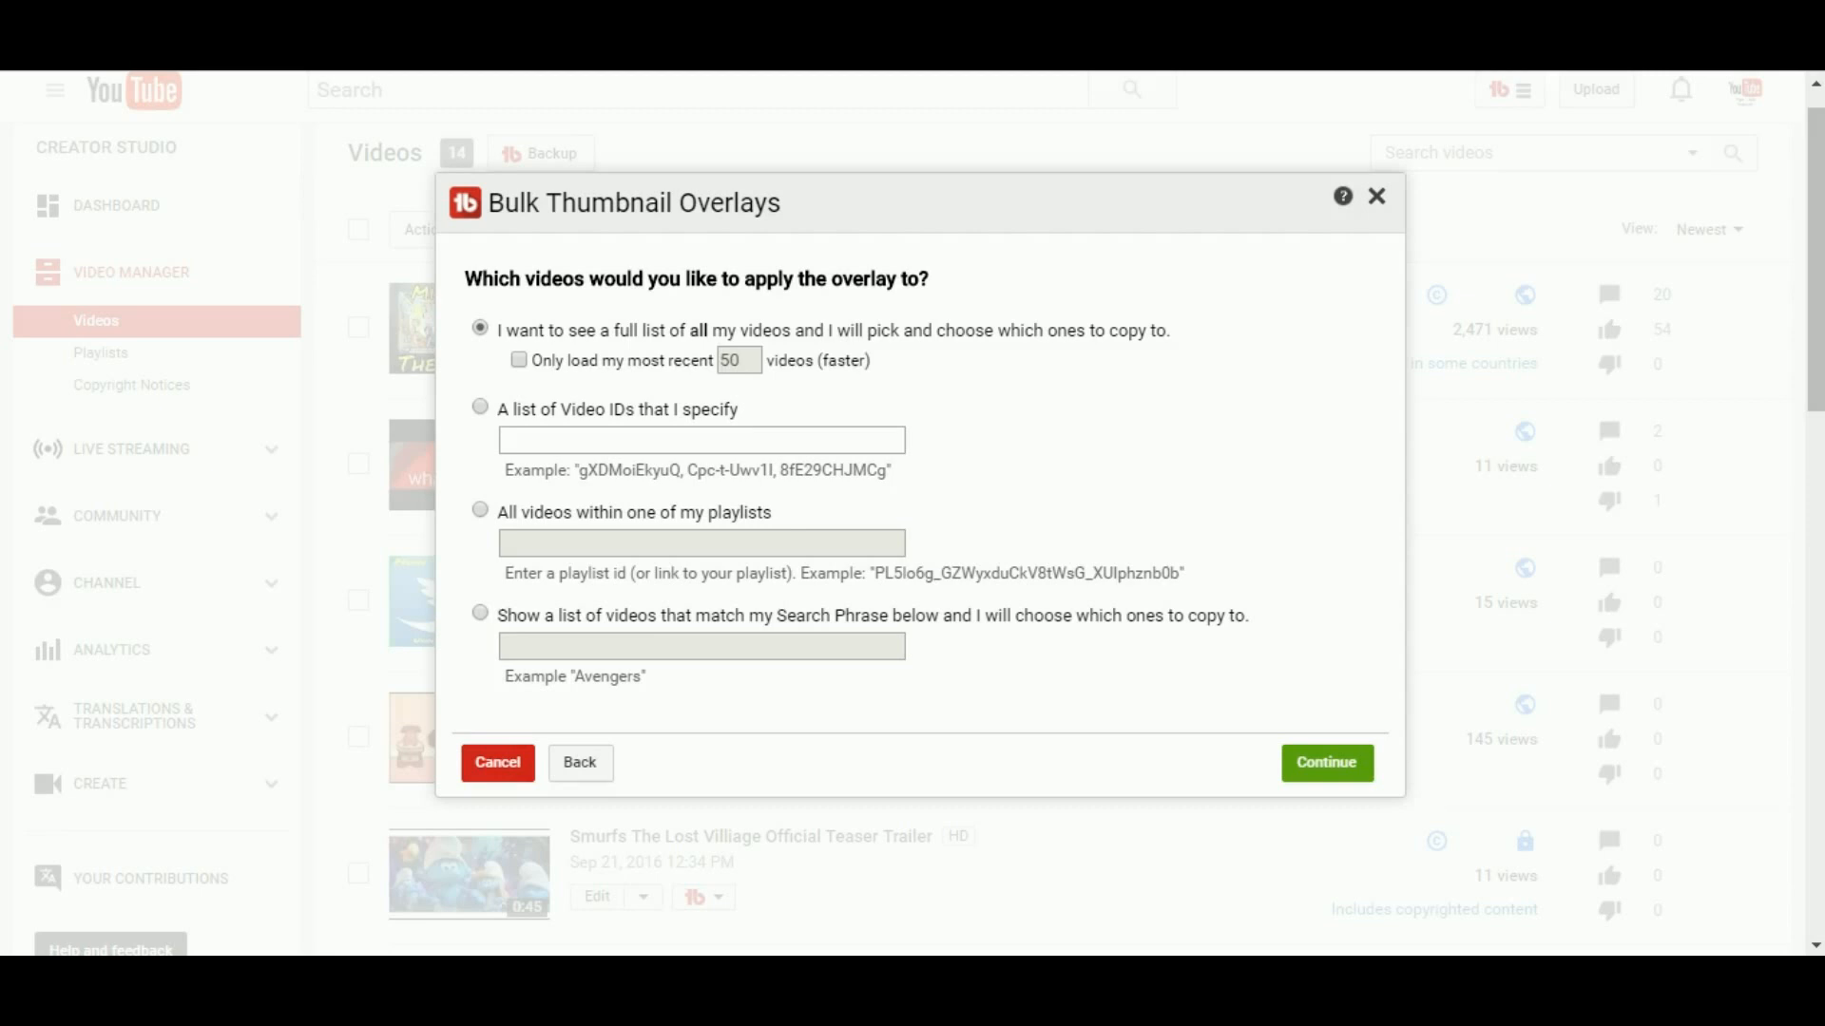
pyautogui.click(1327, 763)
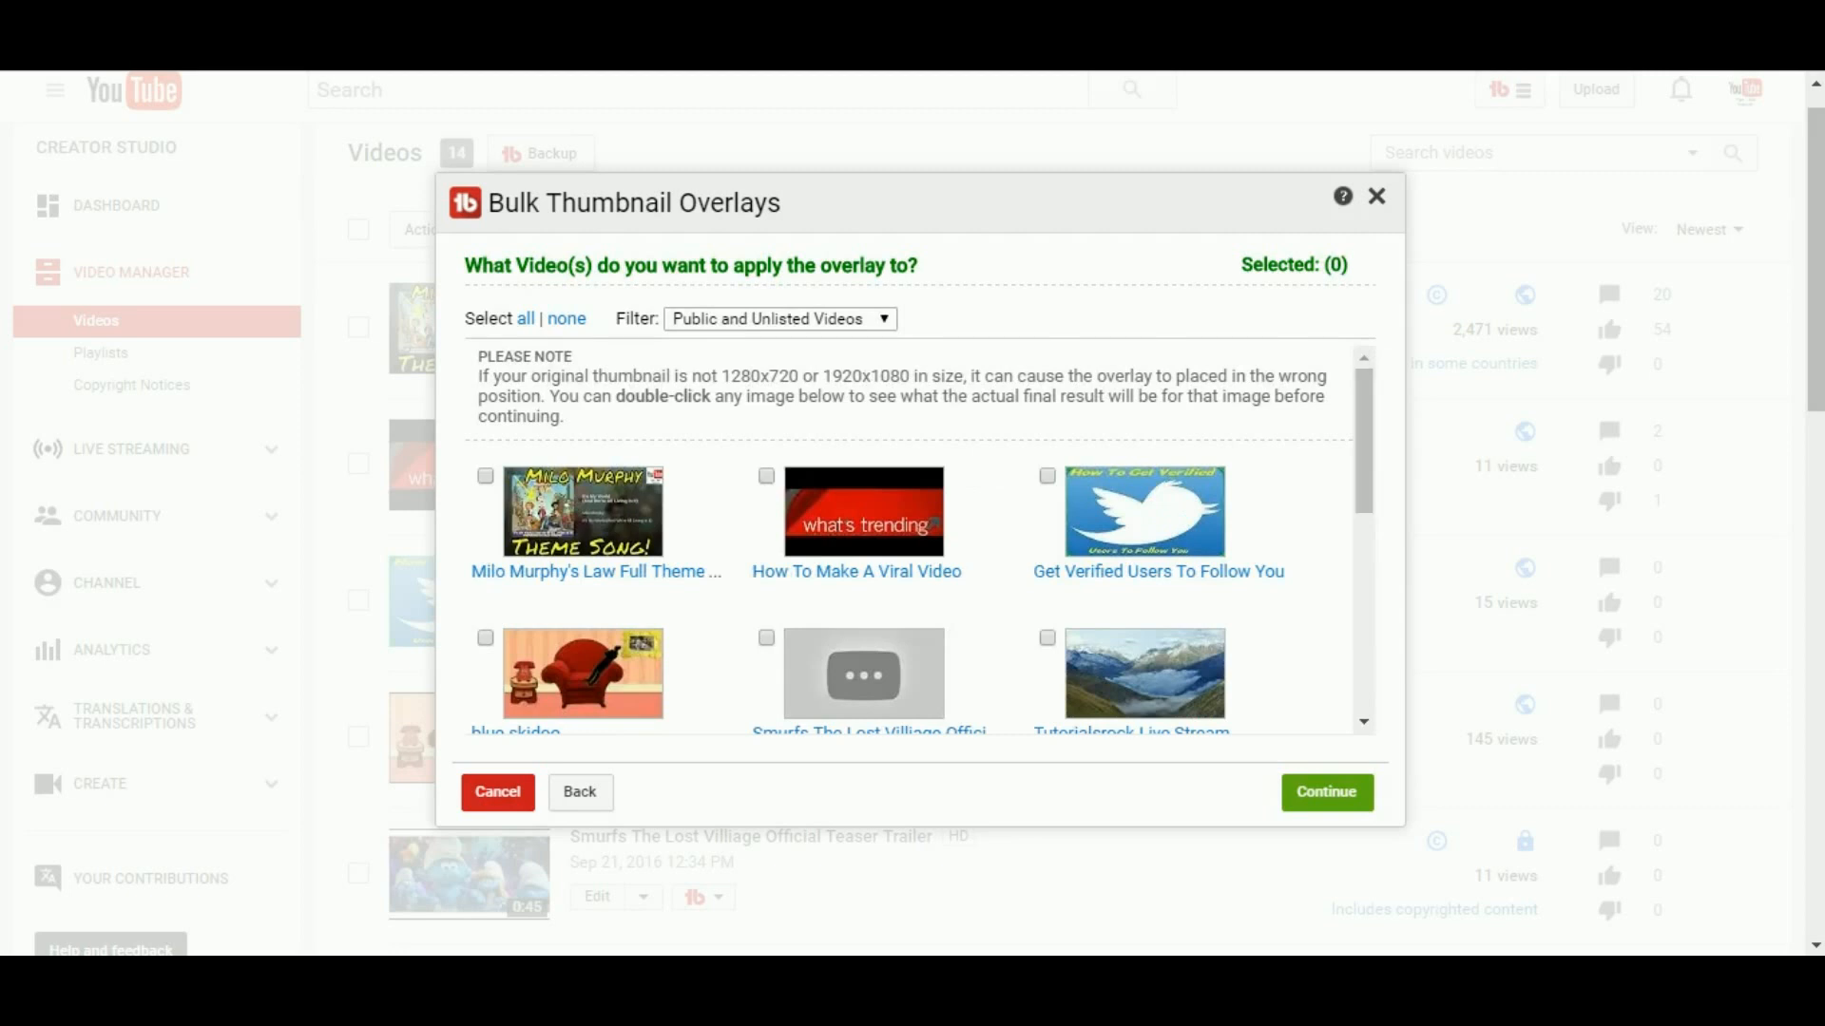
pyautogui.click(780, 319)
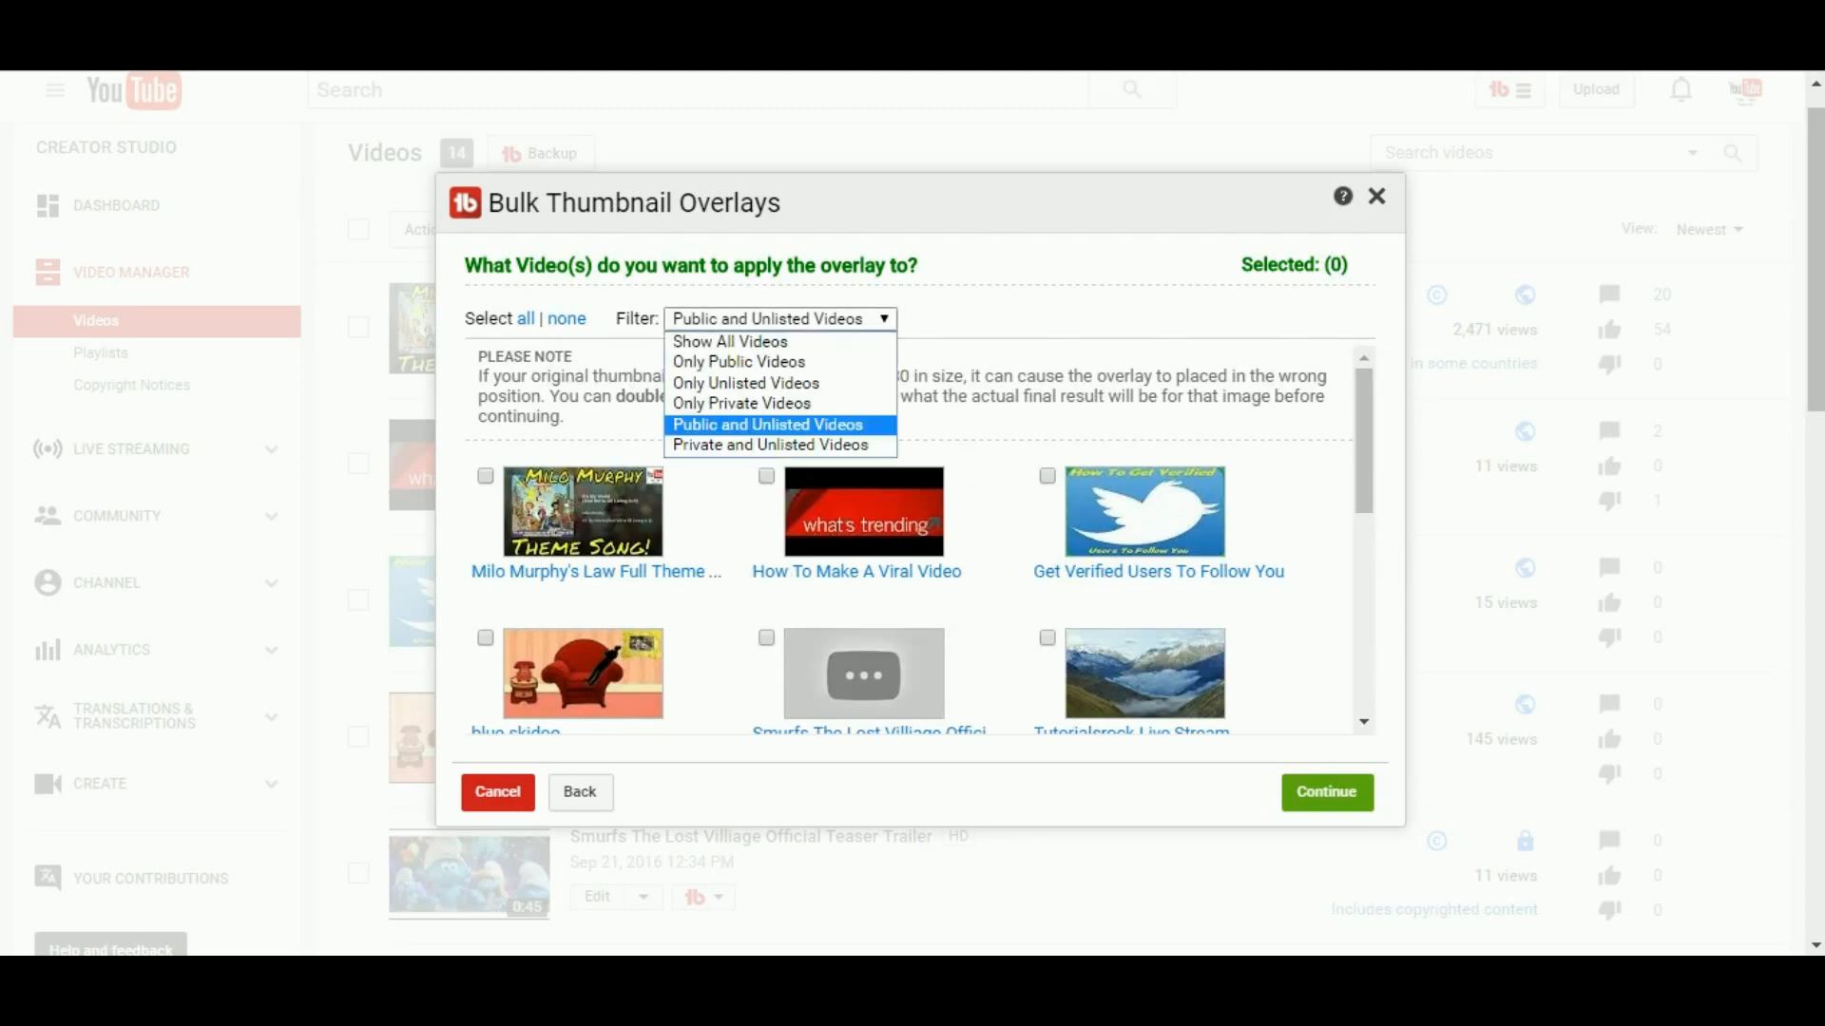
pyautogui.click(761, 342)
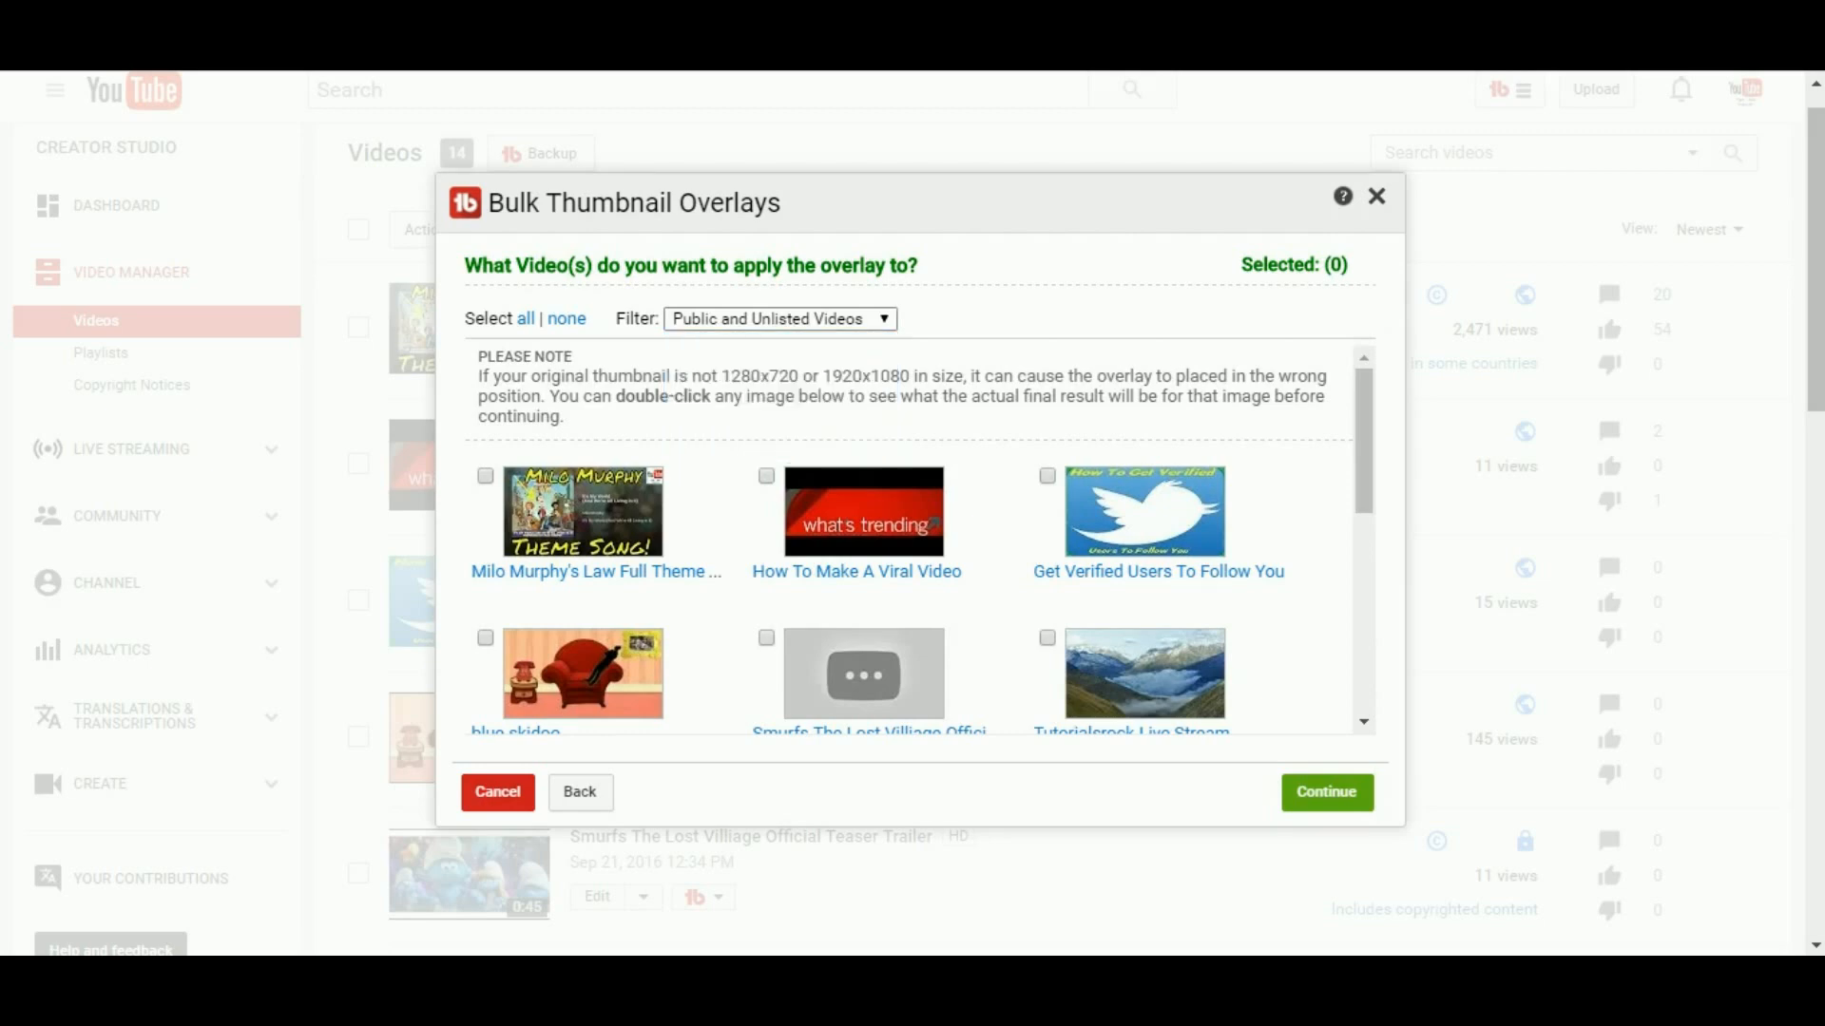
pyautogui.moveTo(1363, 441)
pyautogui.mouseDown()
pyautogui.moveTo(1363, 639)
pyautogui.moveTo(1364, 443)
pyautogui.mouseUp()
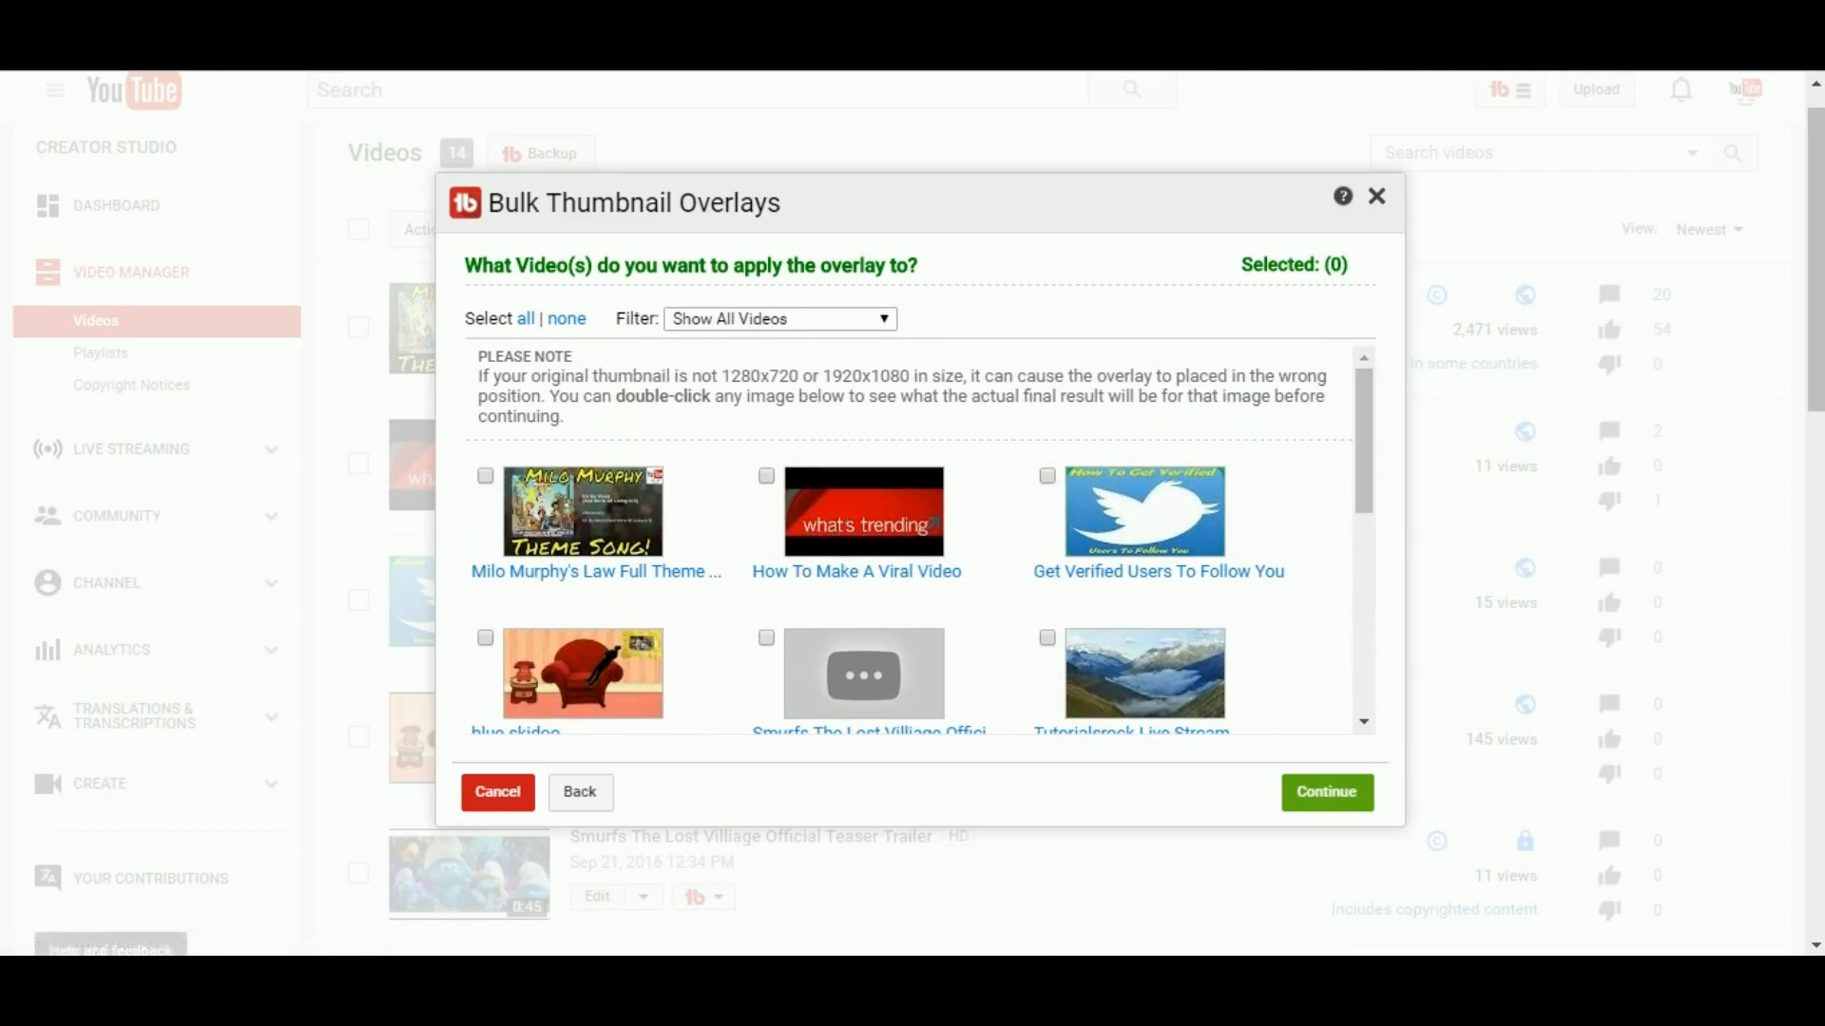
pyautogui.click(1048, 476)
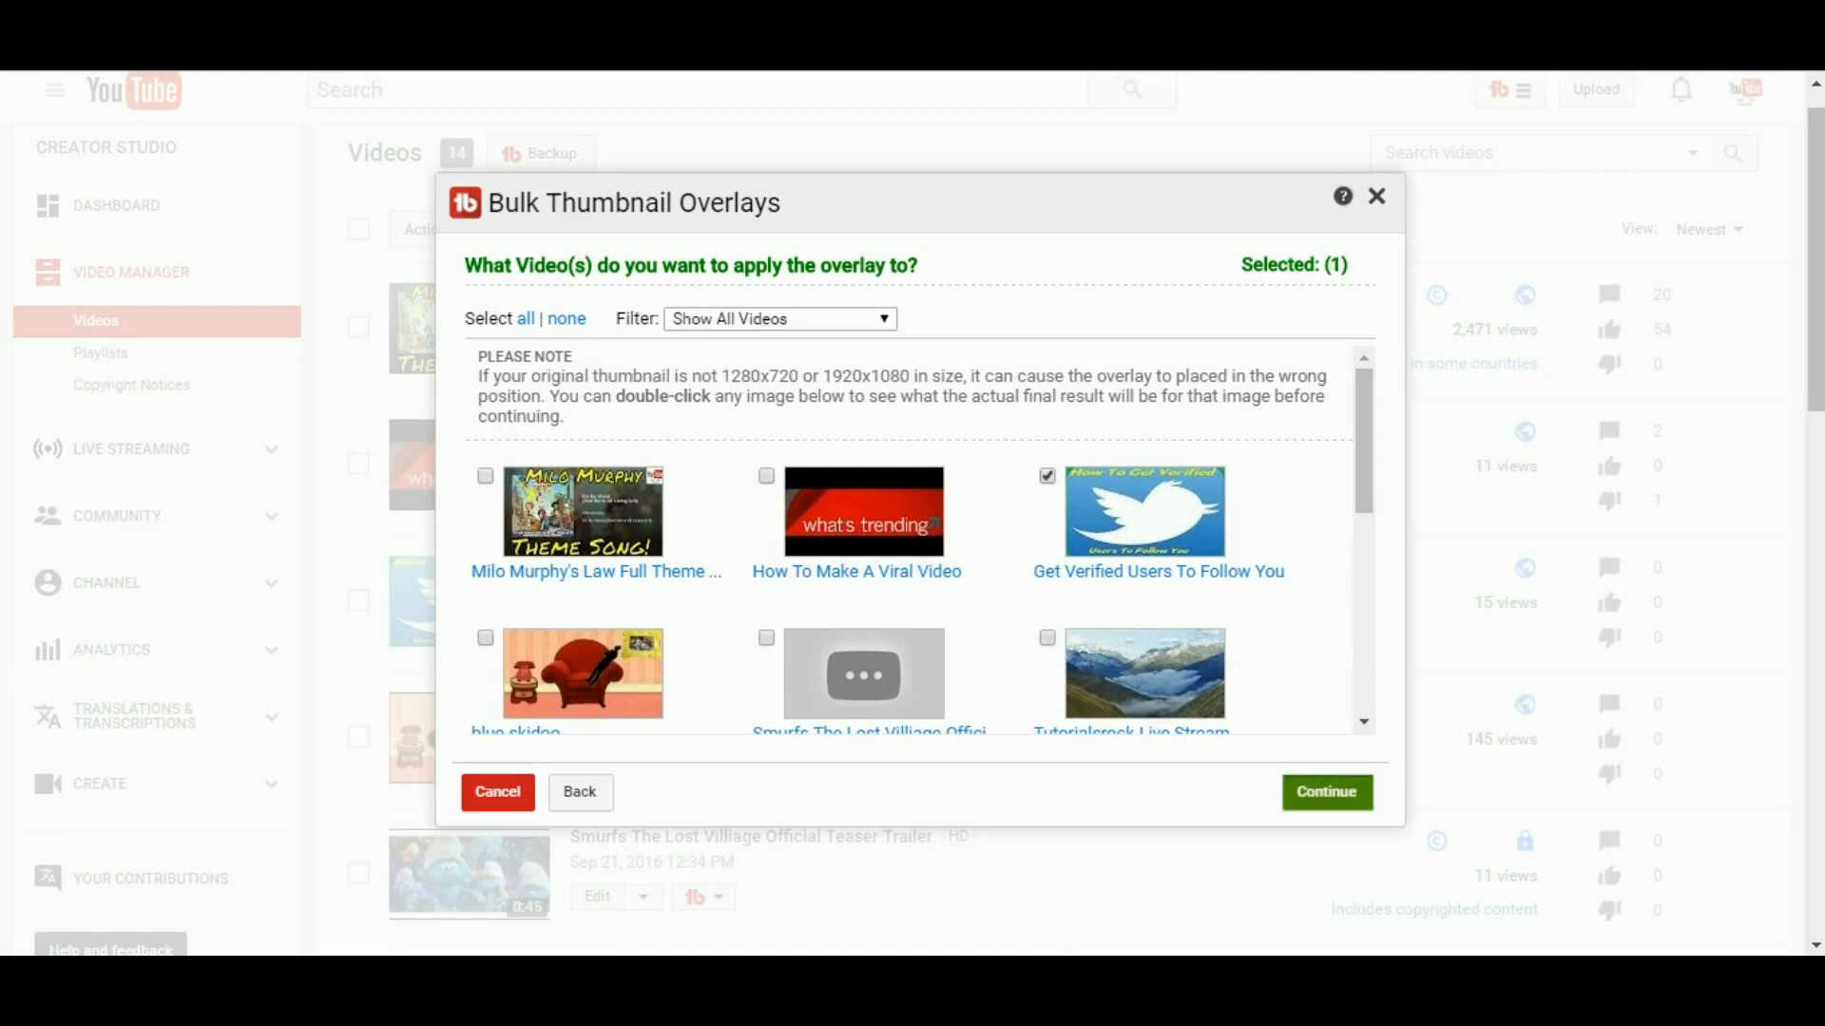
pyautogui.click(1326, 792)
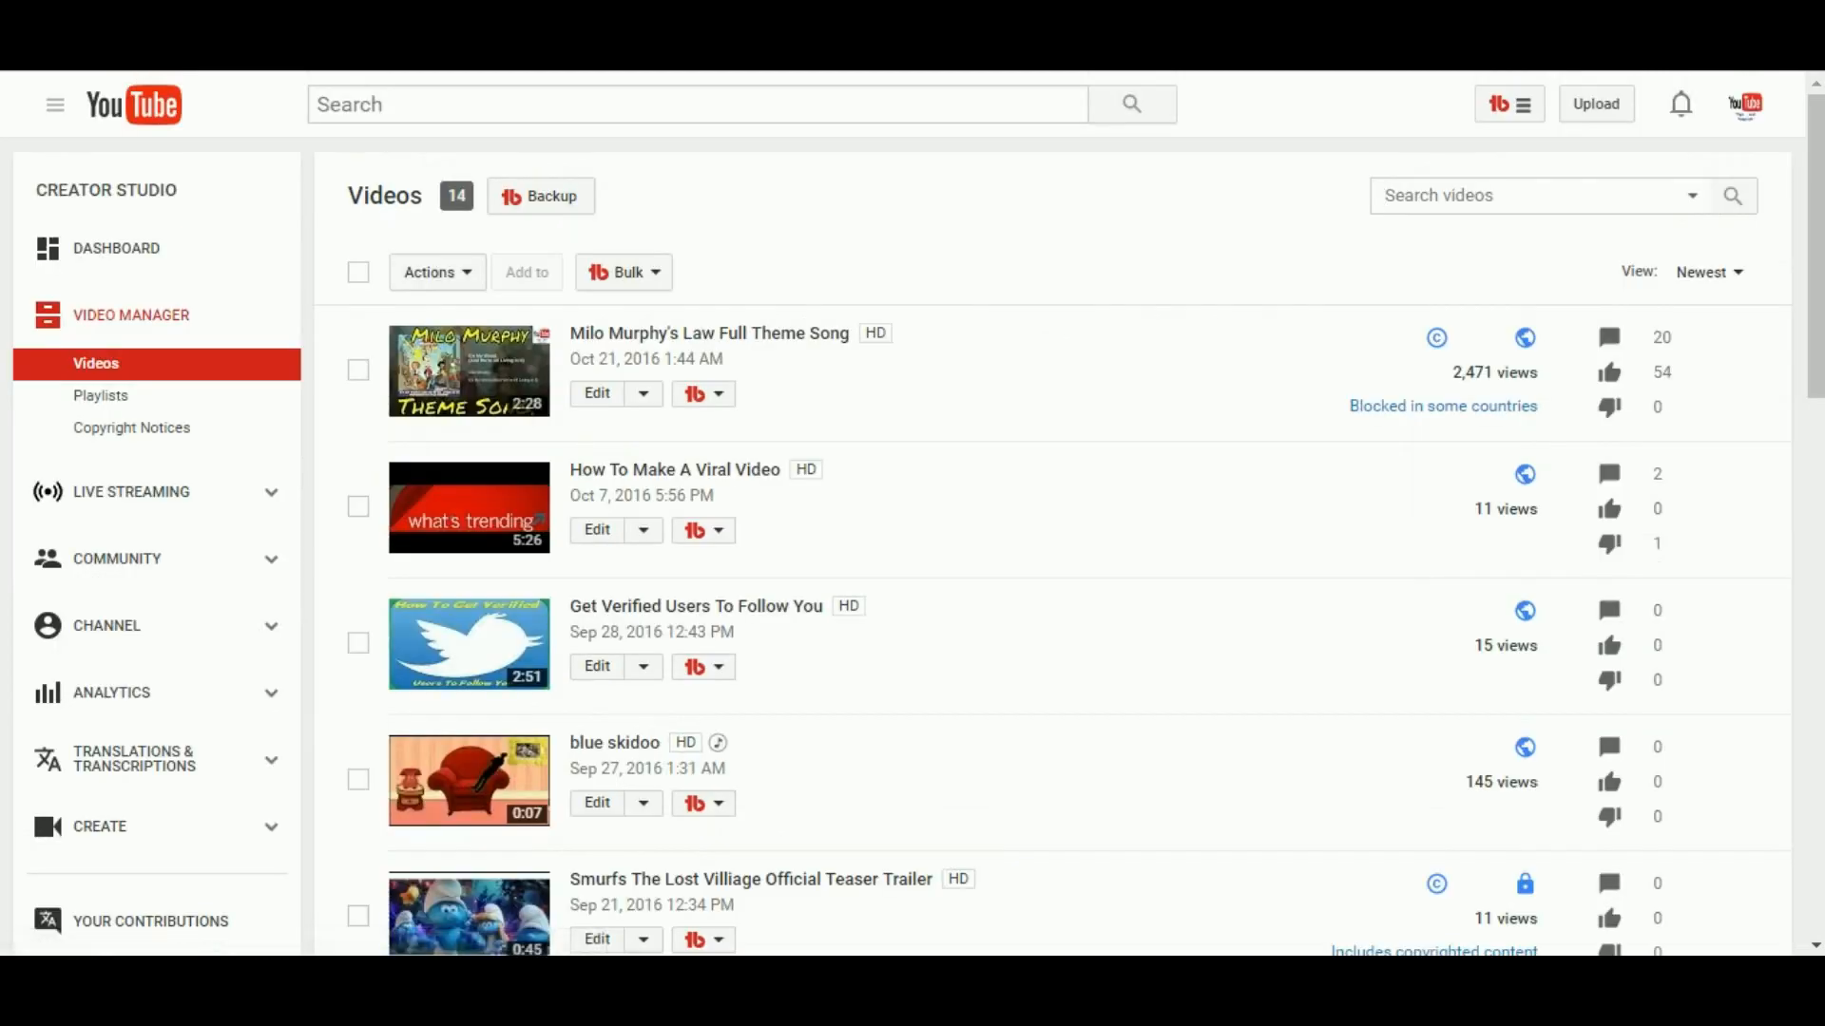
# Step: Reopen Bulk Thumbnail Overlays, choose to add an image overlay to some or all video thumbnails, and load the image from the ftp.vim.org URL
pyautogui.click(624, 272)
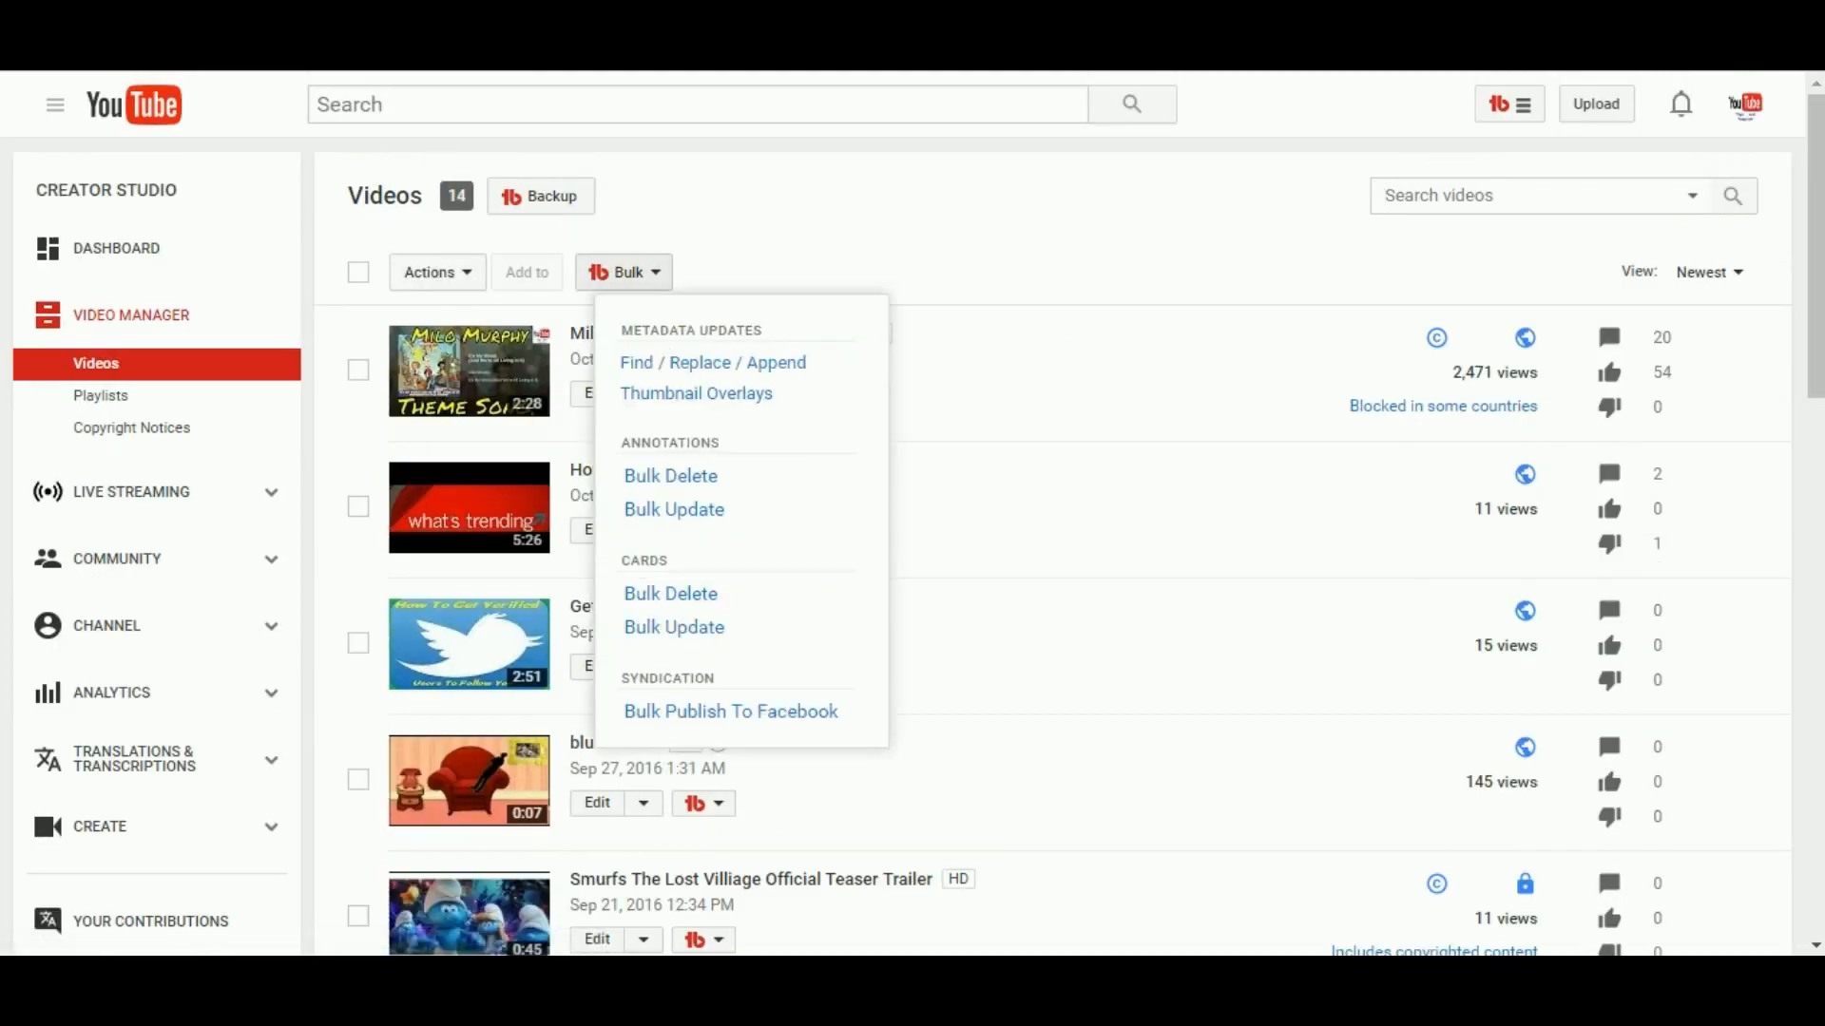
pyautogui.click(697, 393)
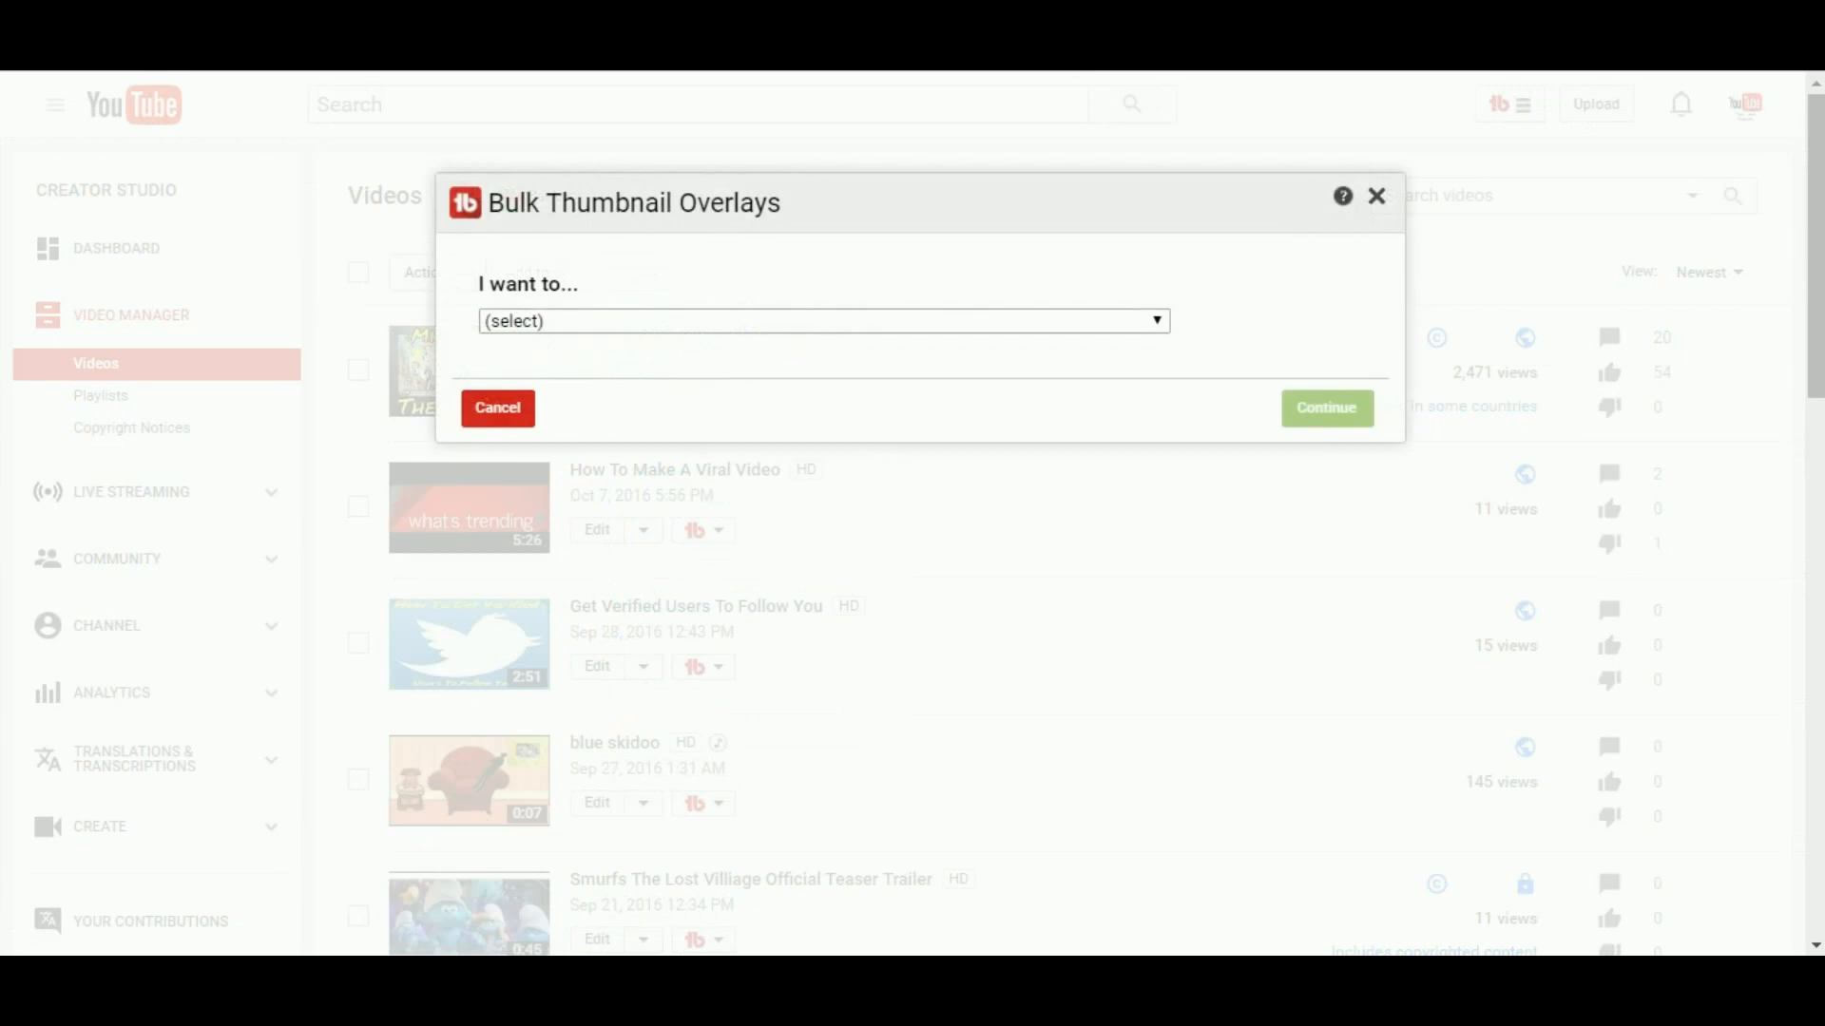
pyautogui.click(824, 320)
pyautogui.click(705, 368)
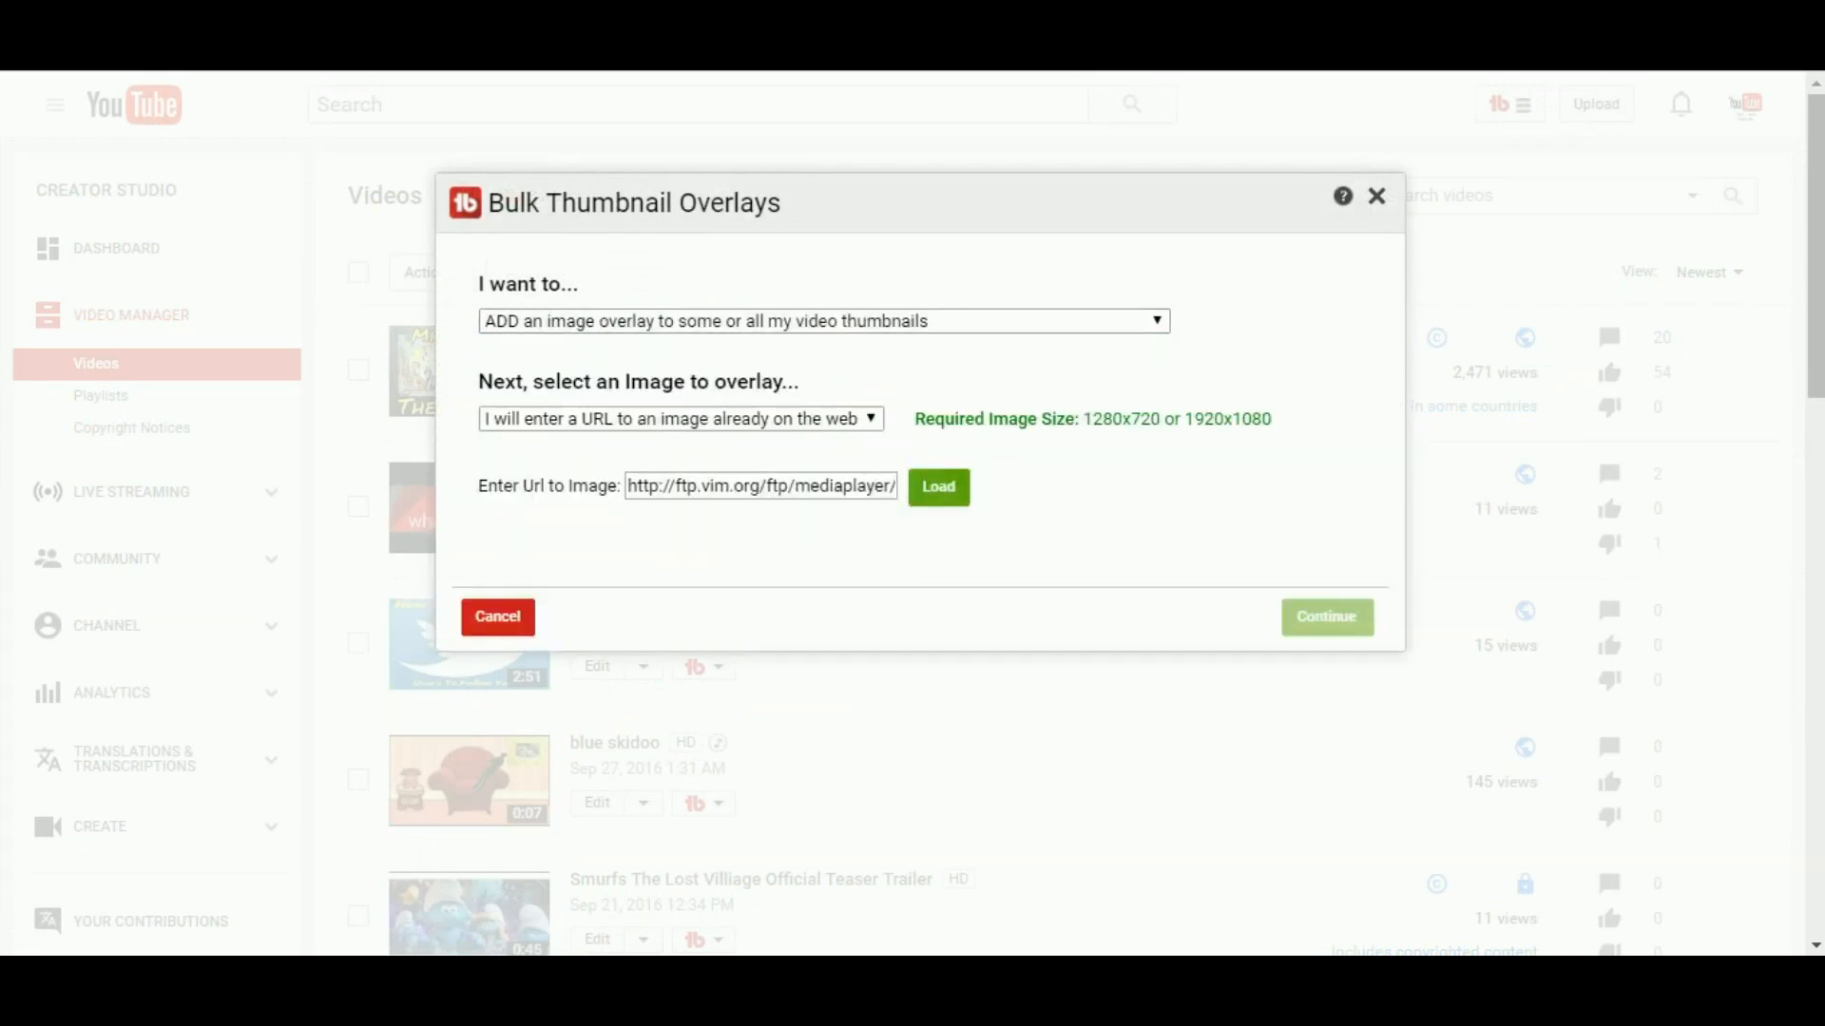
pyautogui.click(939, 486)
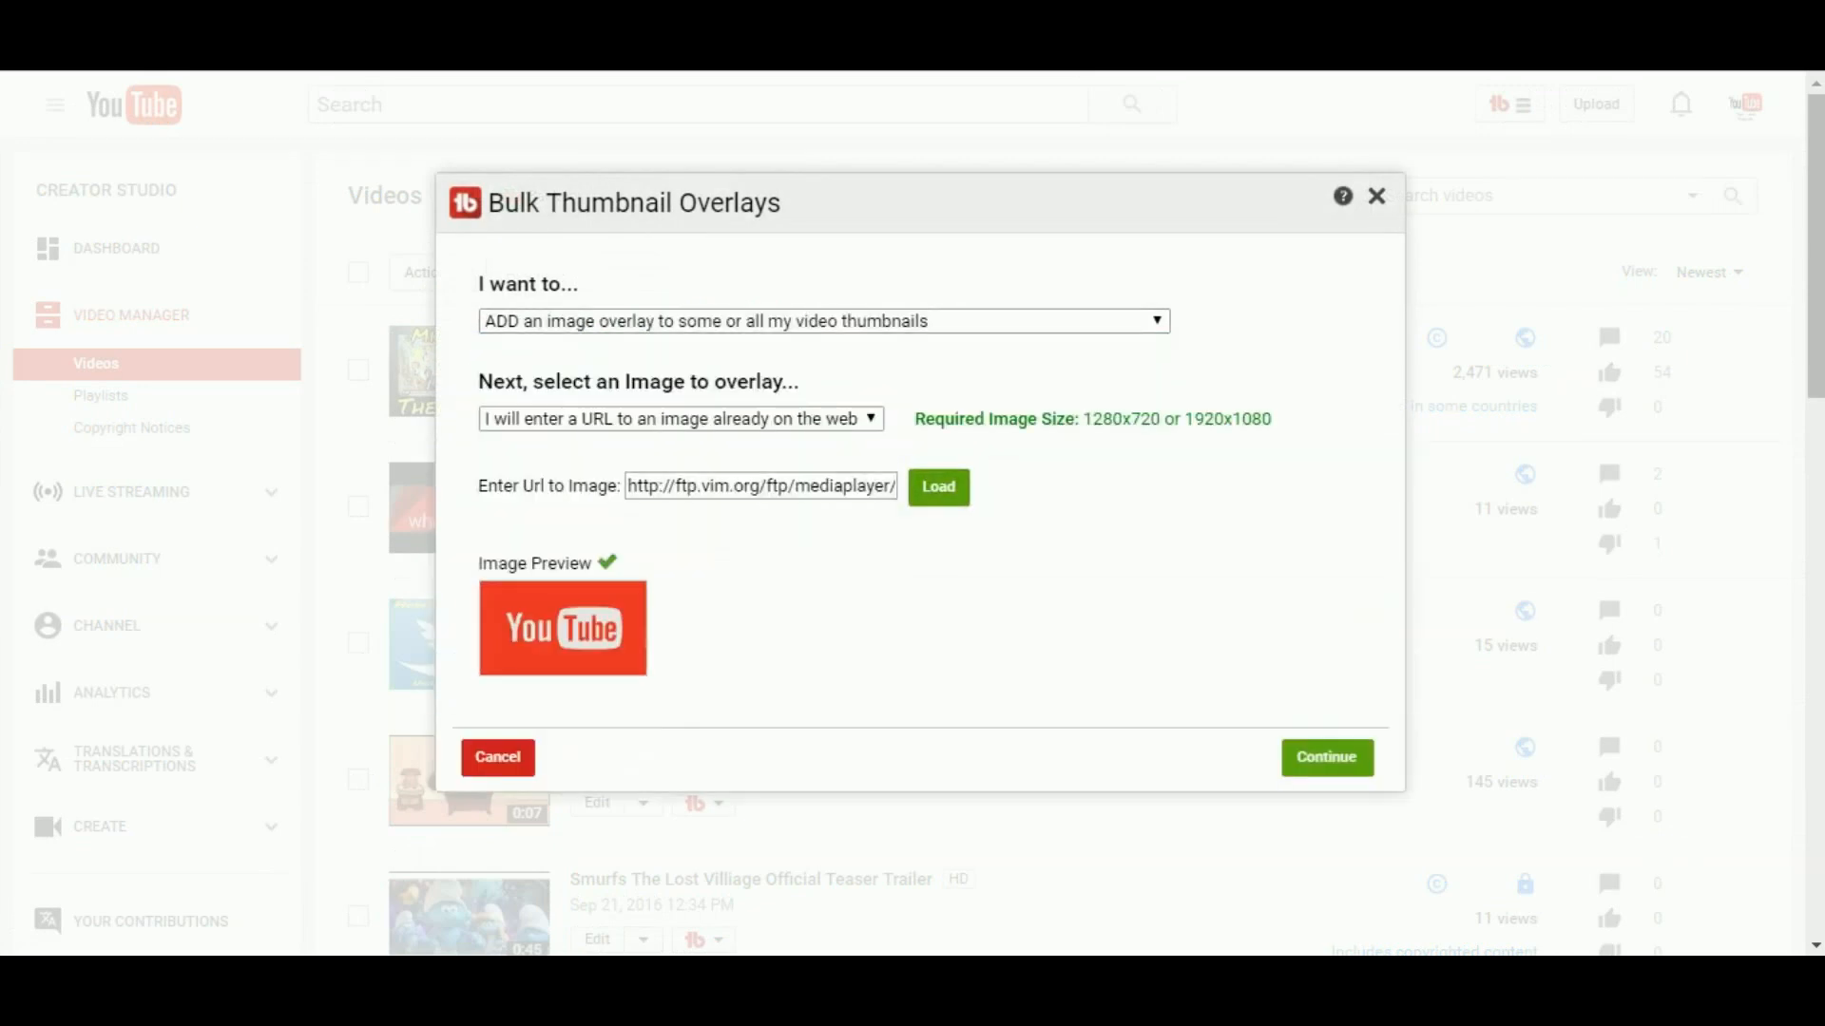
# Step: Choose to pick from the full list of all videos and set the filter to Show All Videos
pyautogui.click(1327, 617)
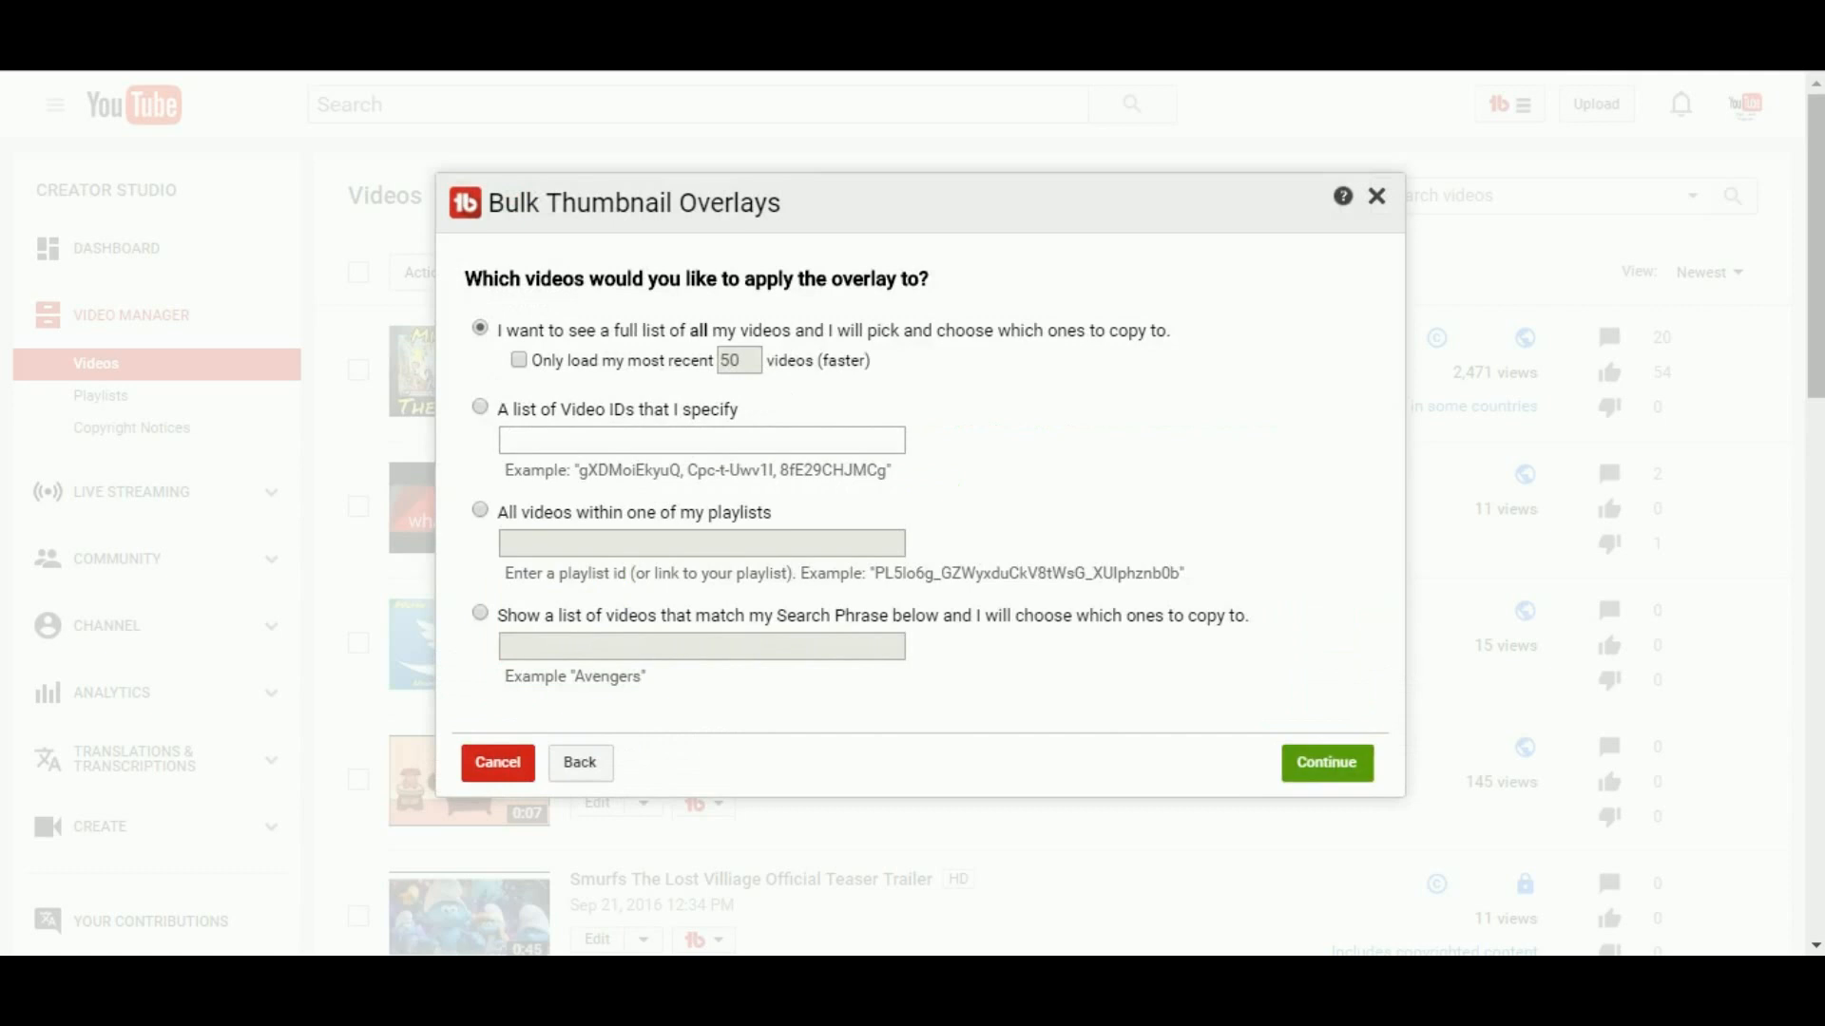
pyautogui.click(1326, 762)
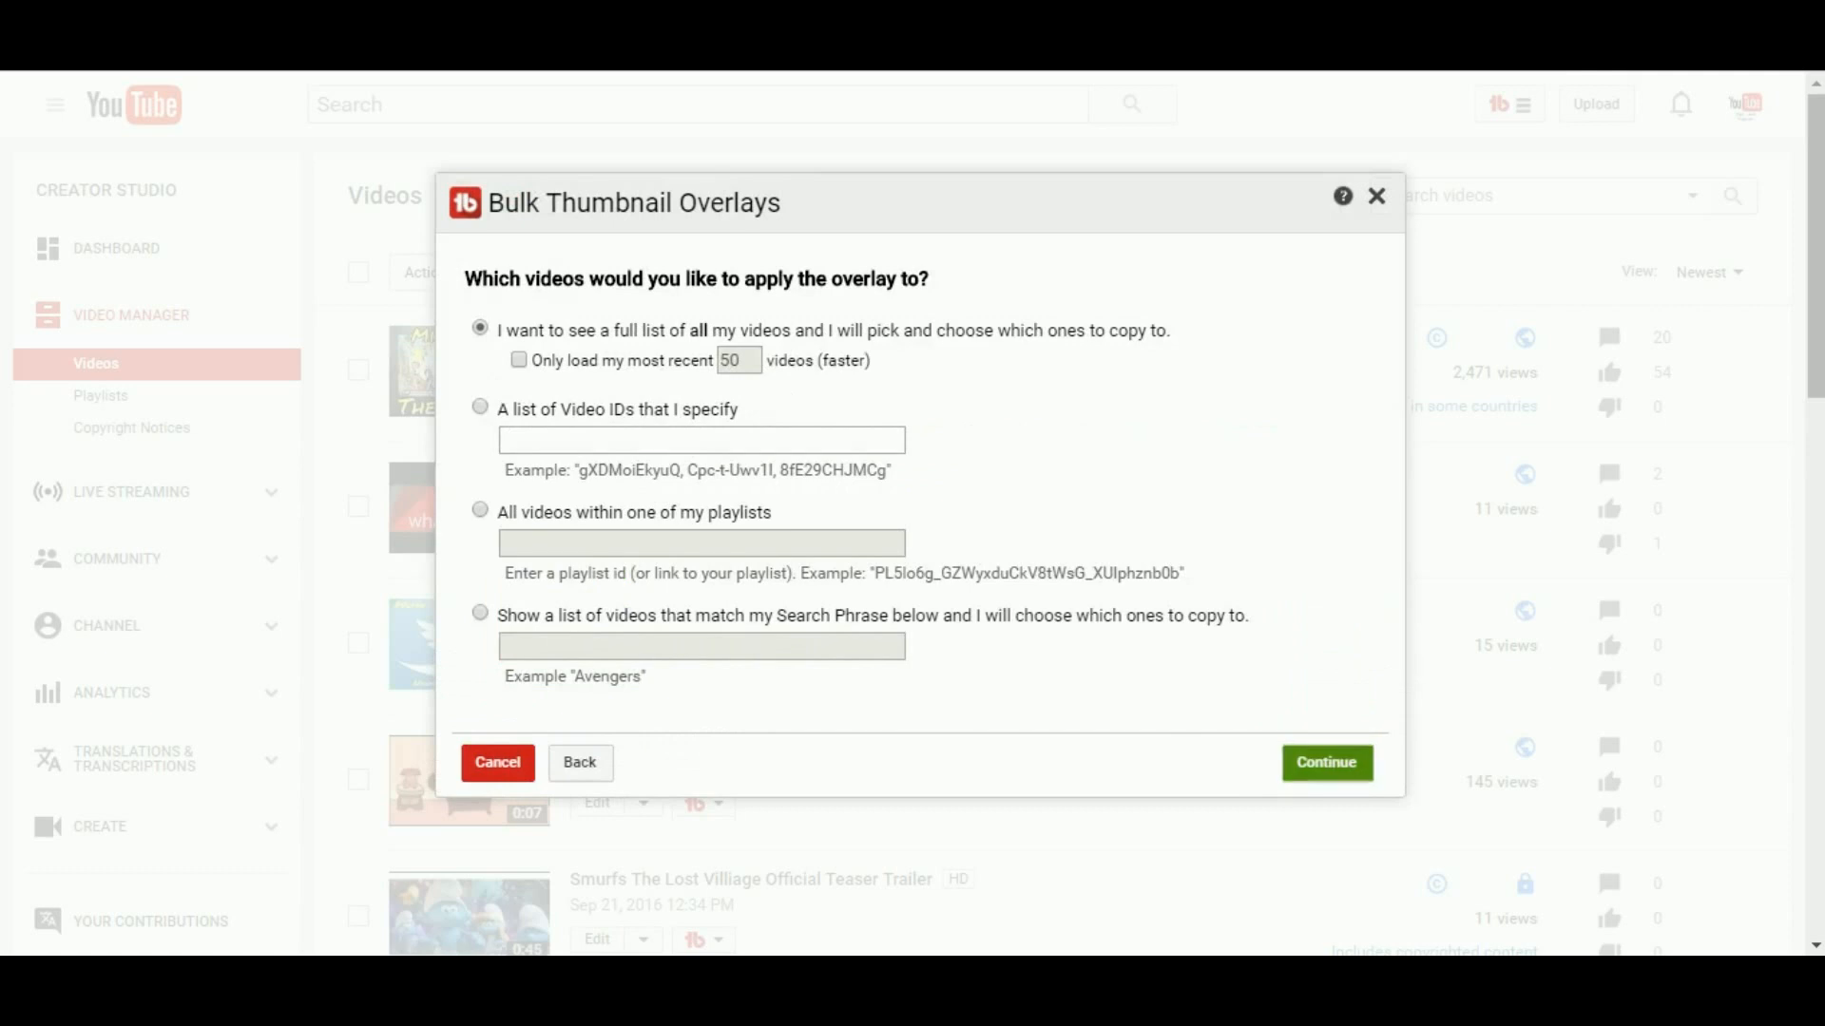
pyautogui.click(780, 318)
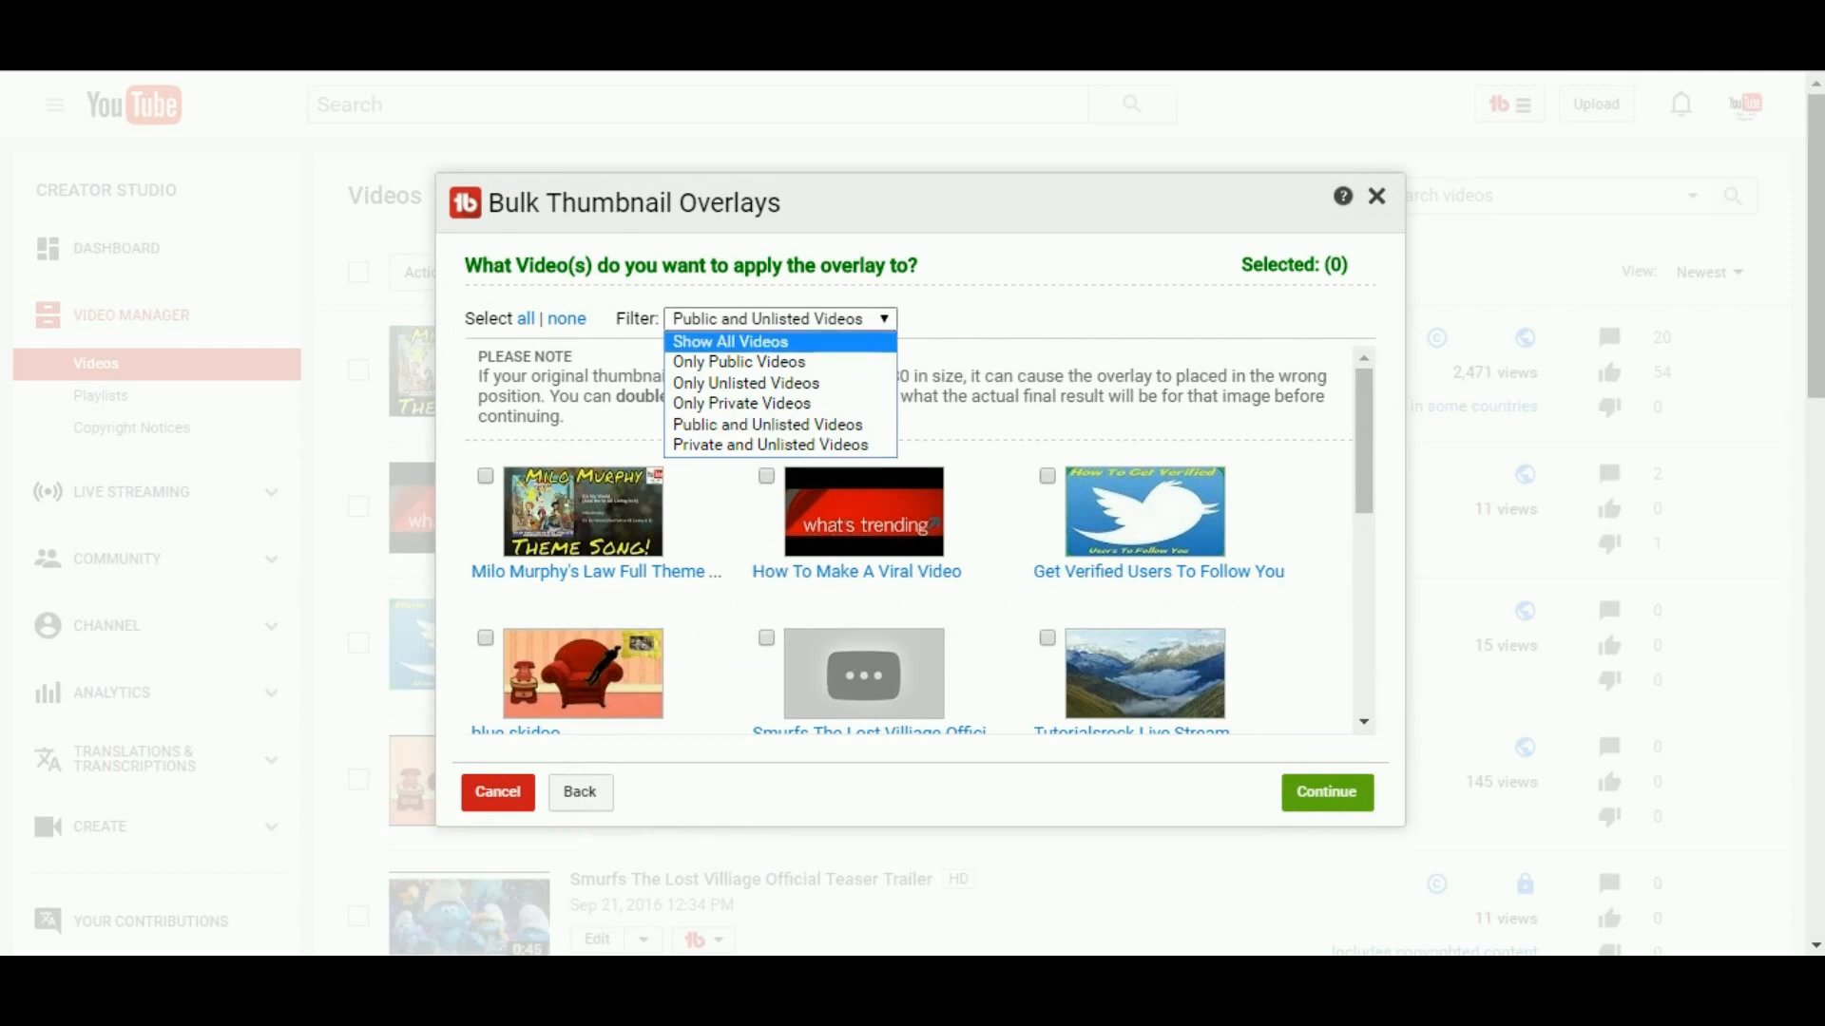
pyautogui.click(779, 342)
# Step: Select the "Puttin On The Ritz Instrumental Young Frankenstein" video for the overlay and continue to the confirmation
pyautogui.scroll(-3, 913, 540)
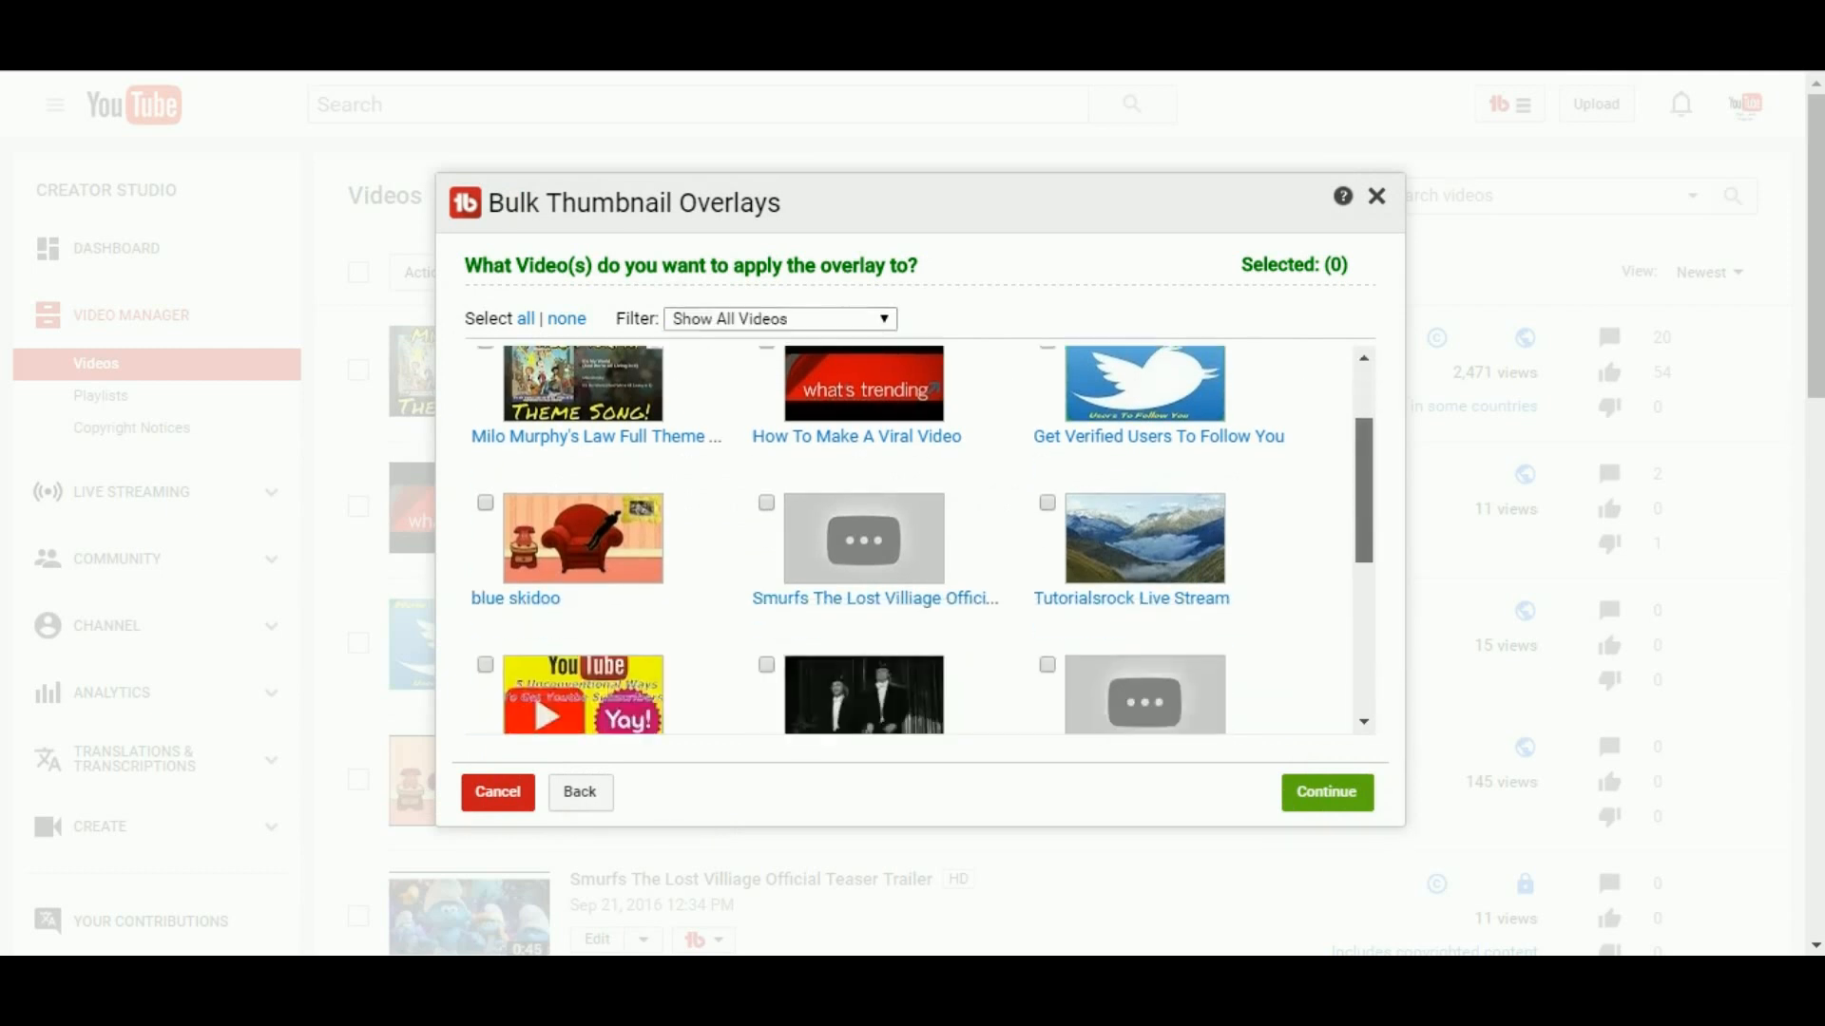
pyautogui.scroll(1, 912, 540)
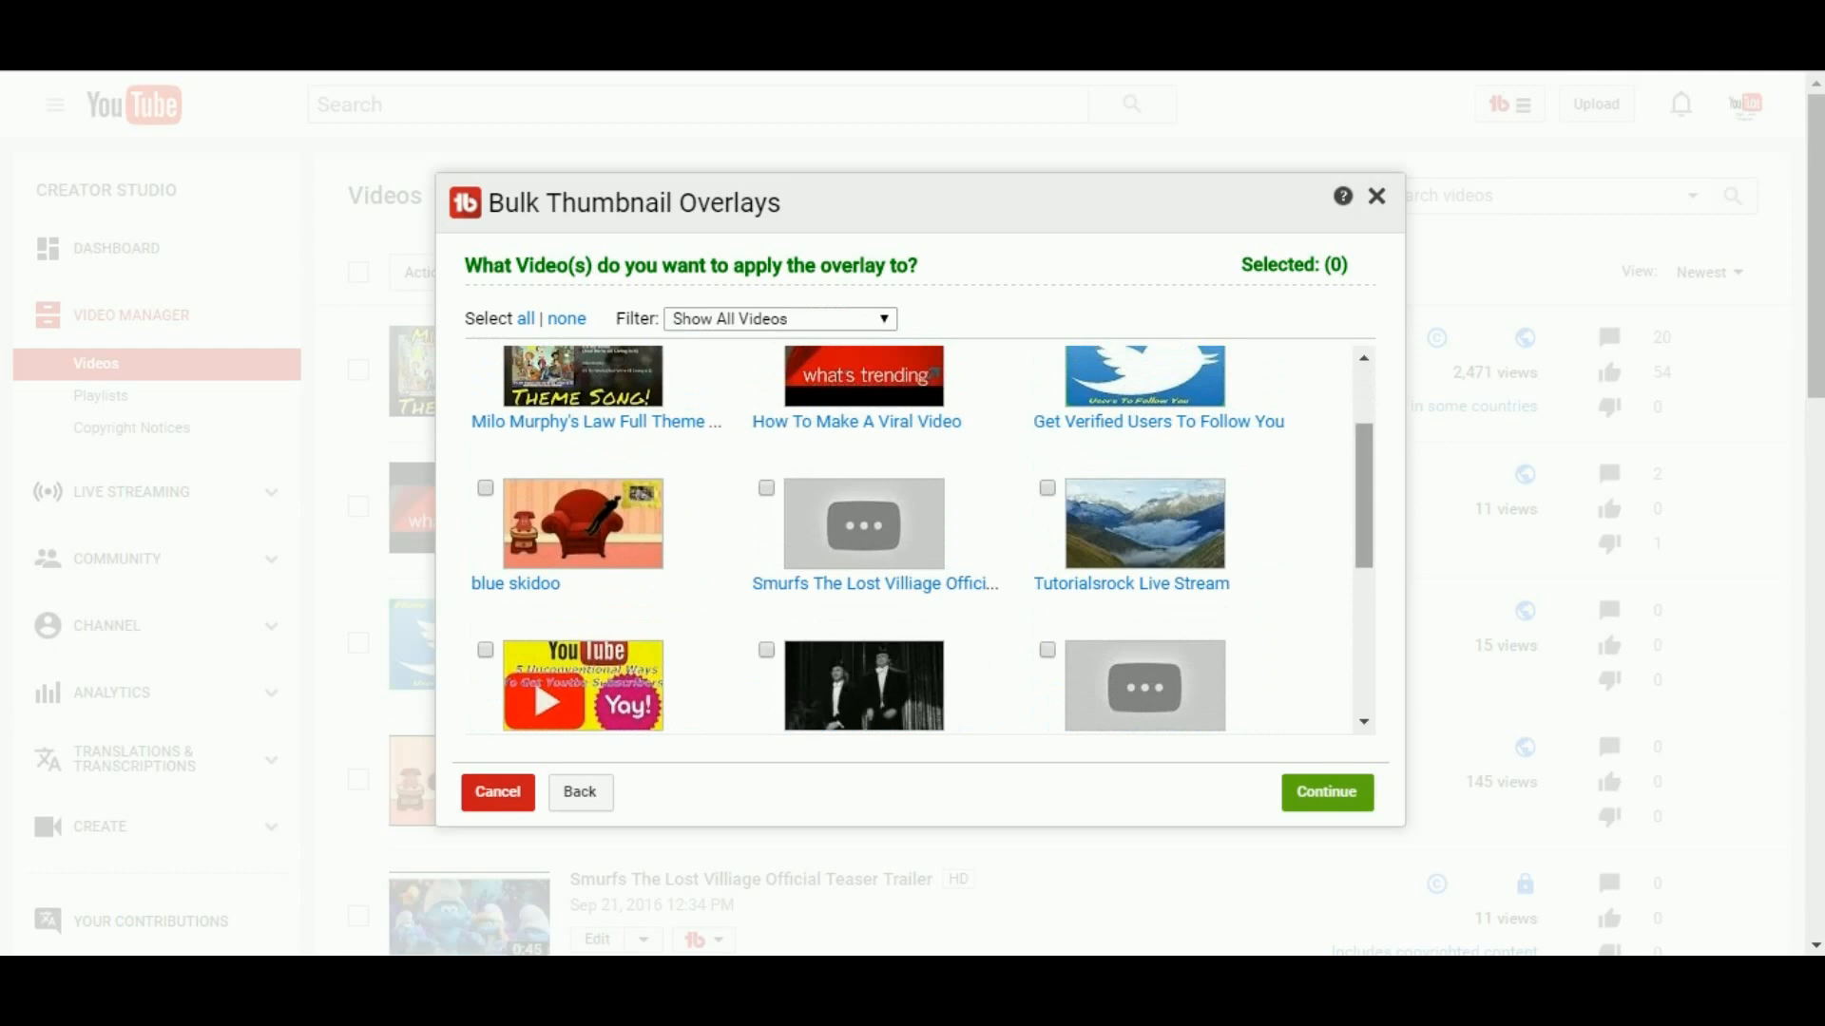
pyautogui.scroll(-4, 913, 540)
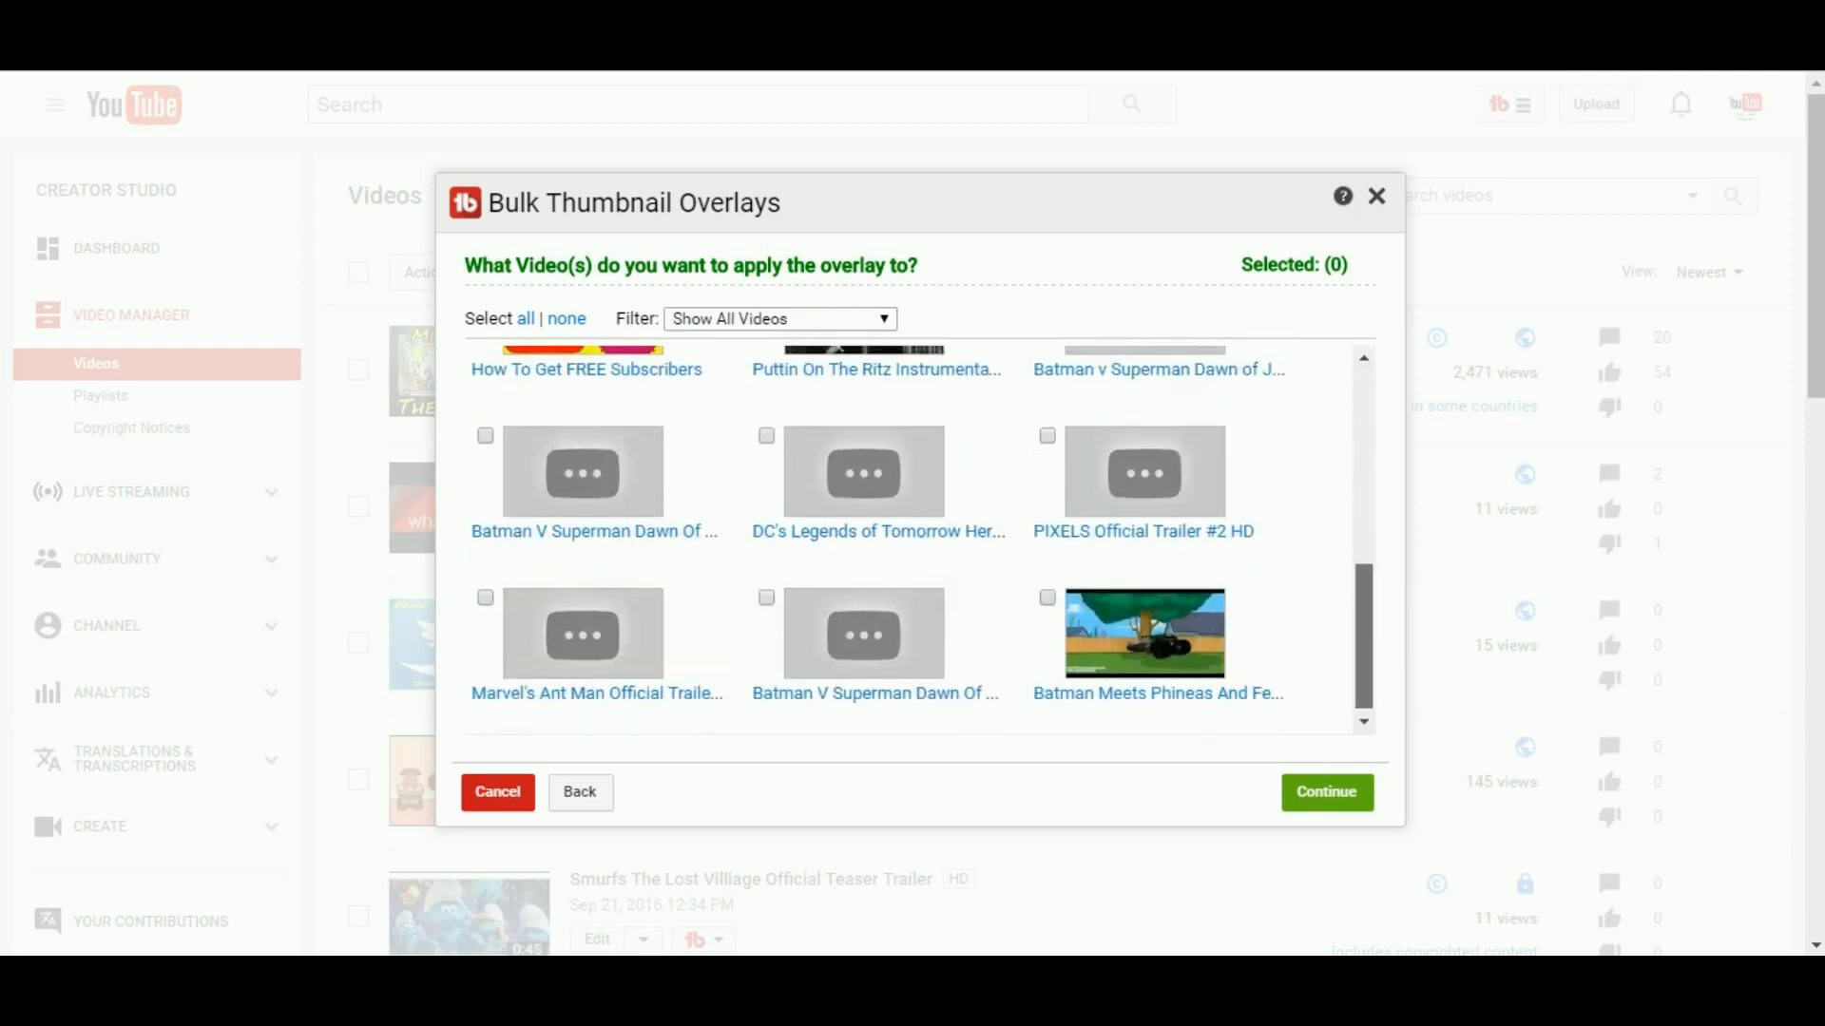
pyautogui.scroll(2, 912, 540)
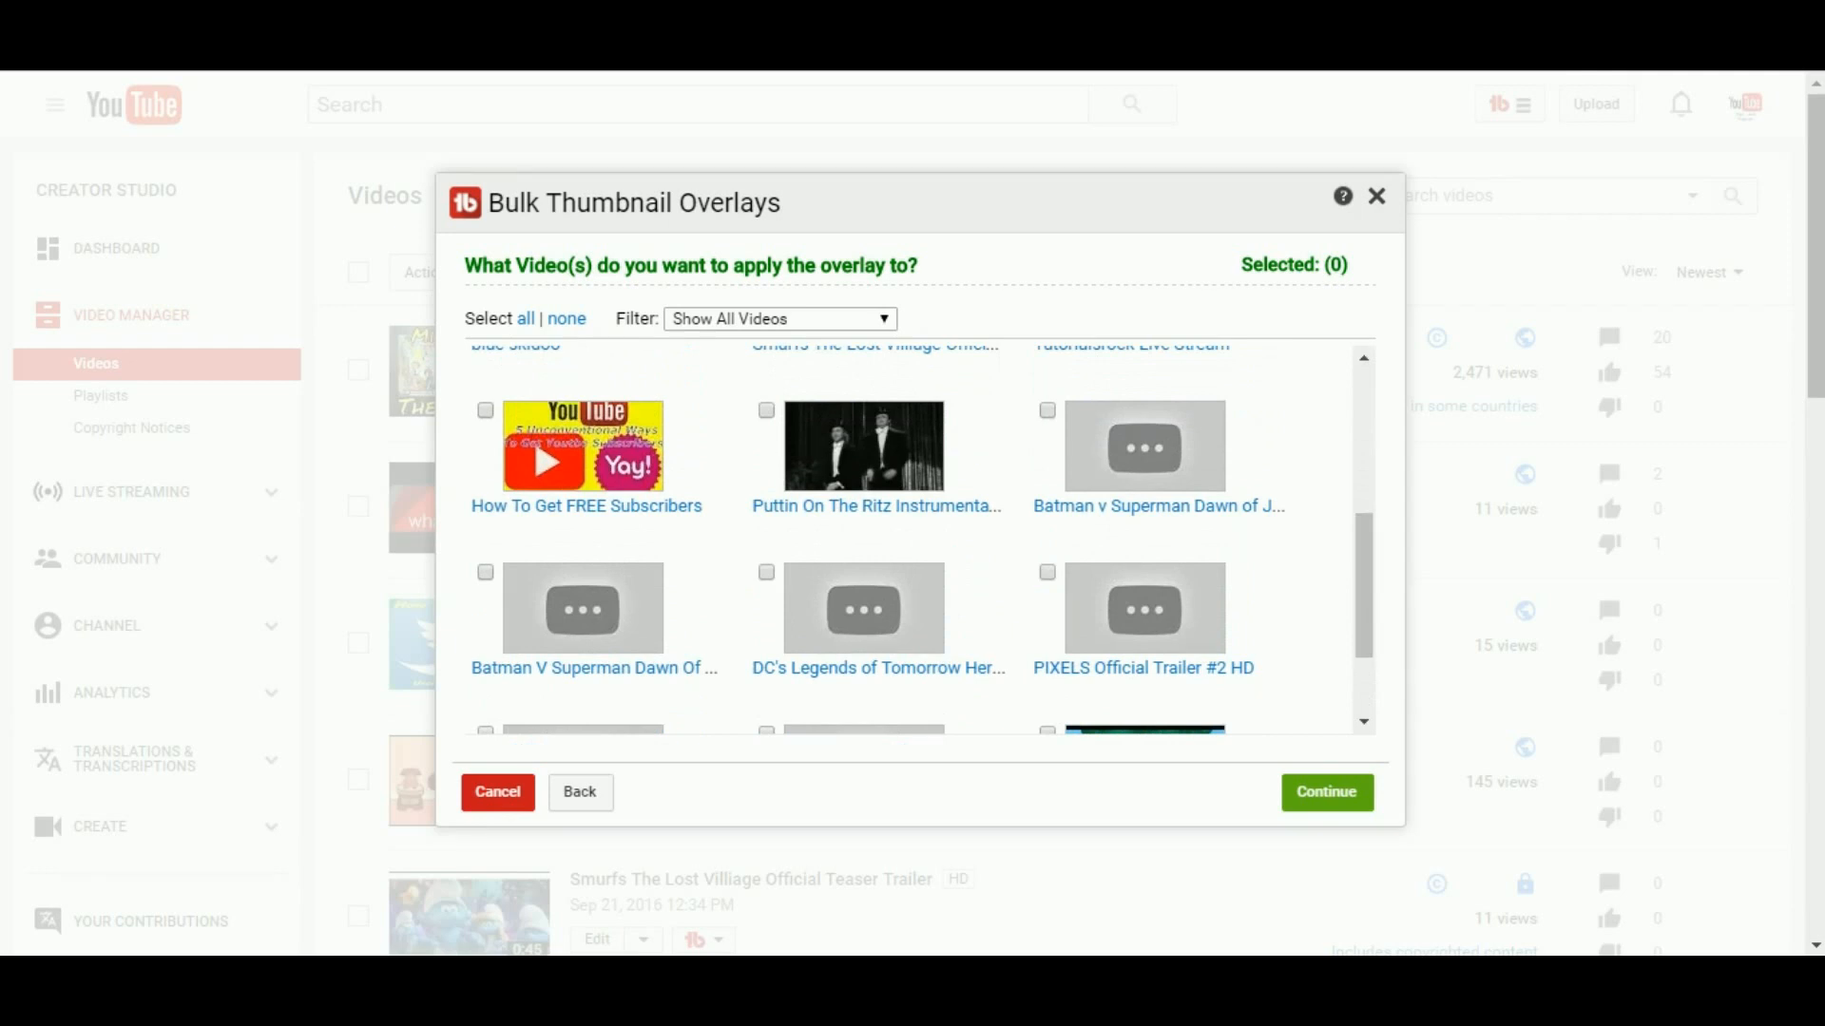
pyautogui.click(766, 411)
pyautogui.click(1326, 791)
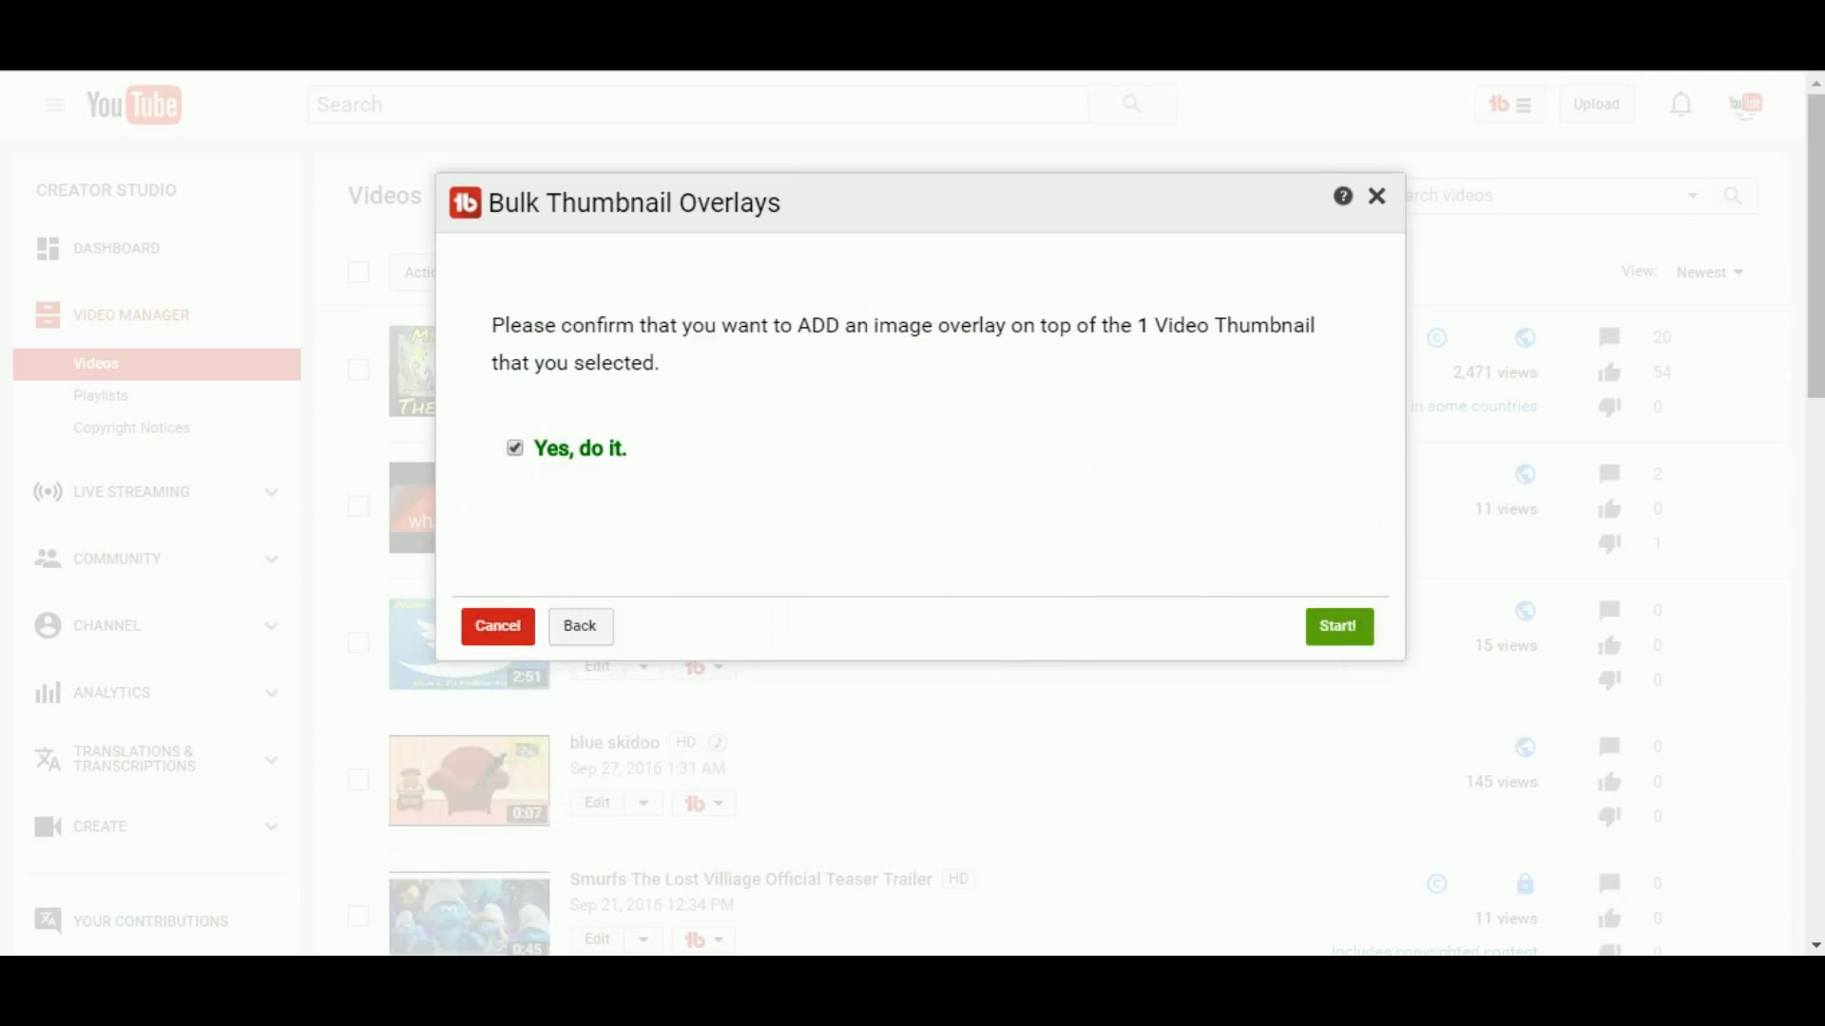
# Step: Start the overlay processing, close the finished dialog and view the "Puttin On The Ritz" thumbnail in the video list
pyautogui.click(1339, 626)
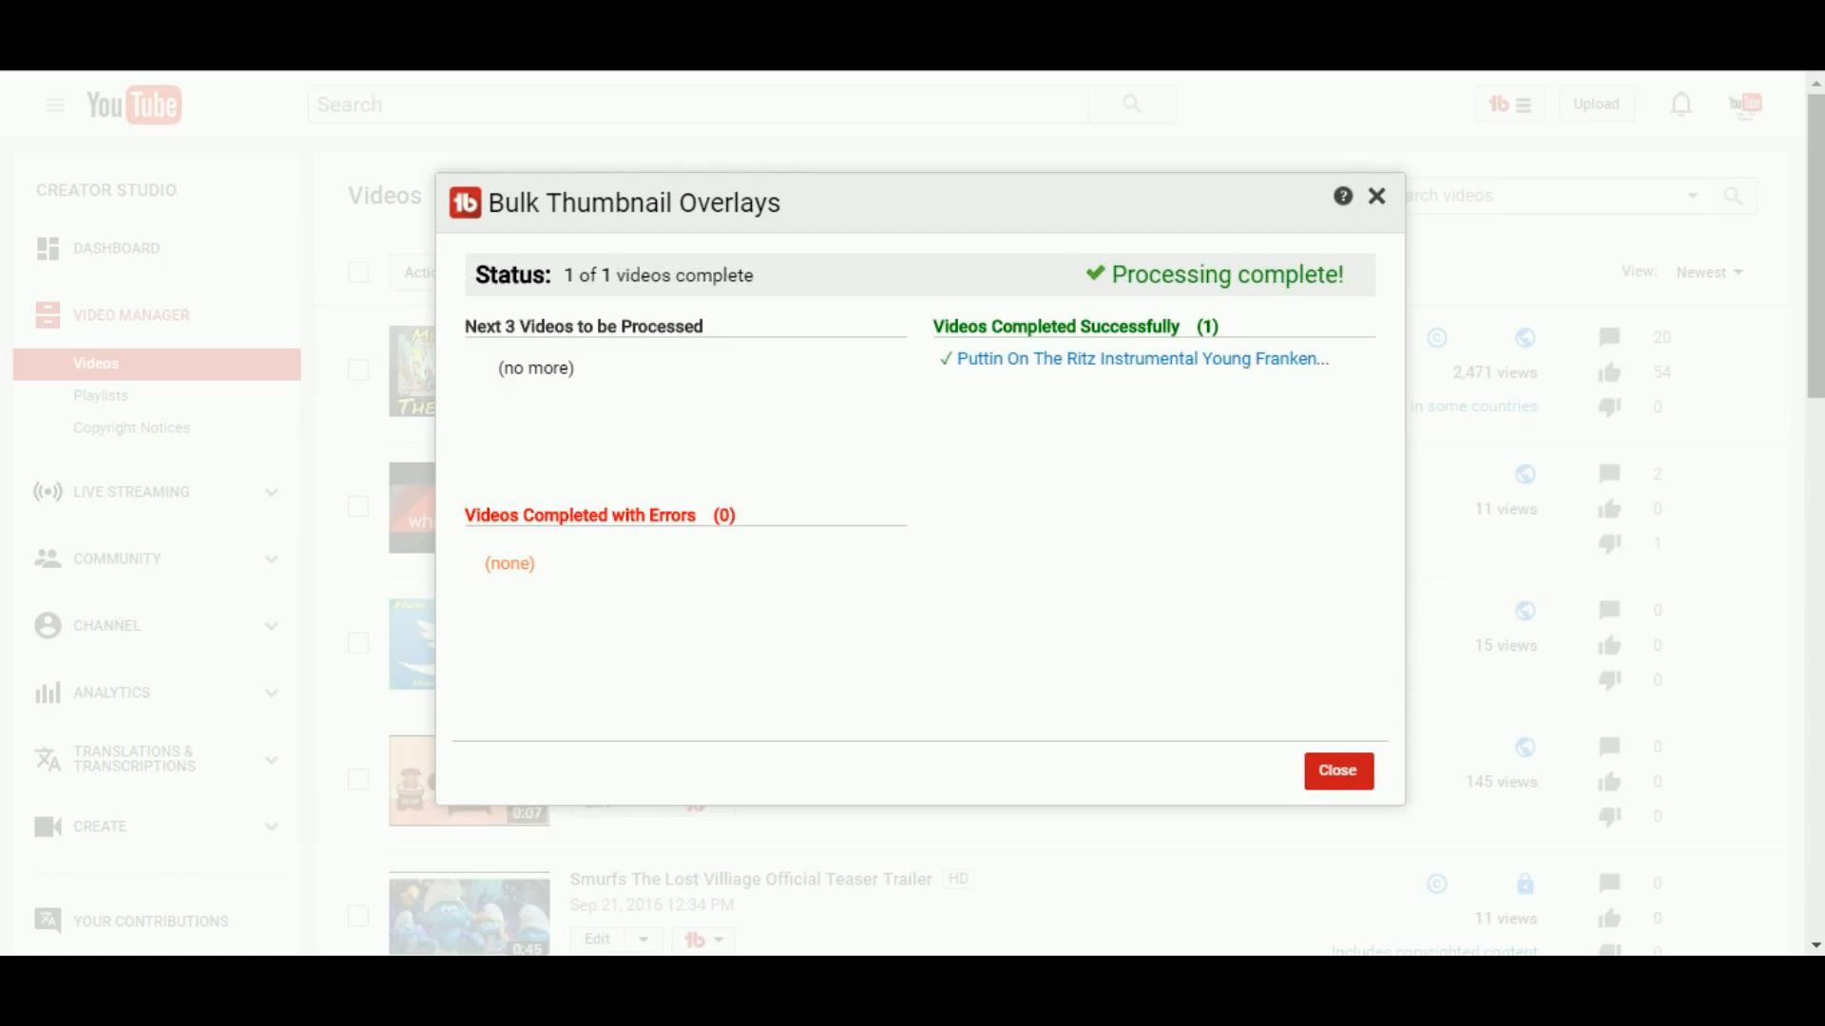
pyautogui.click(1338, 770)
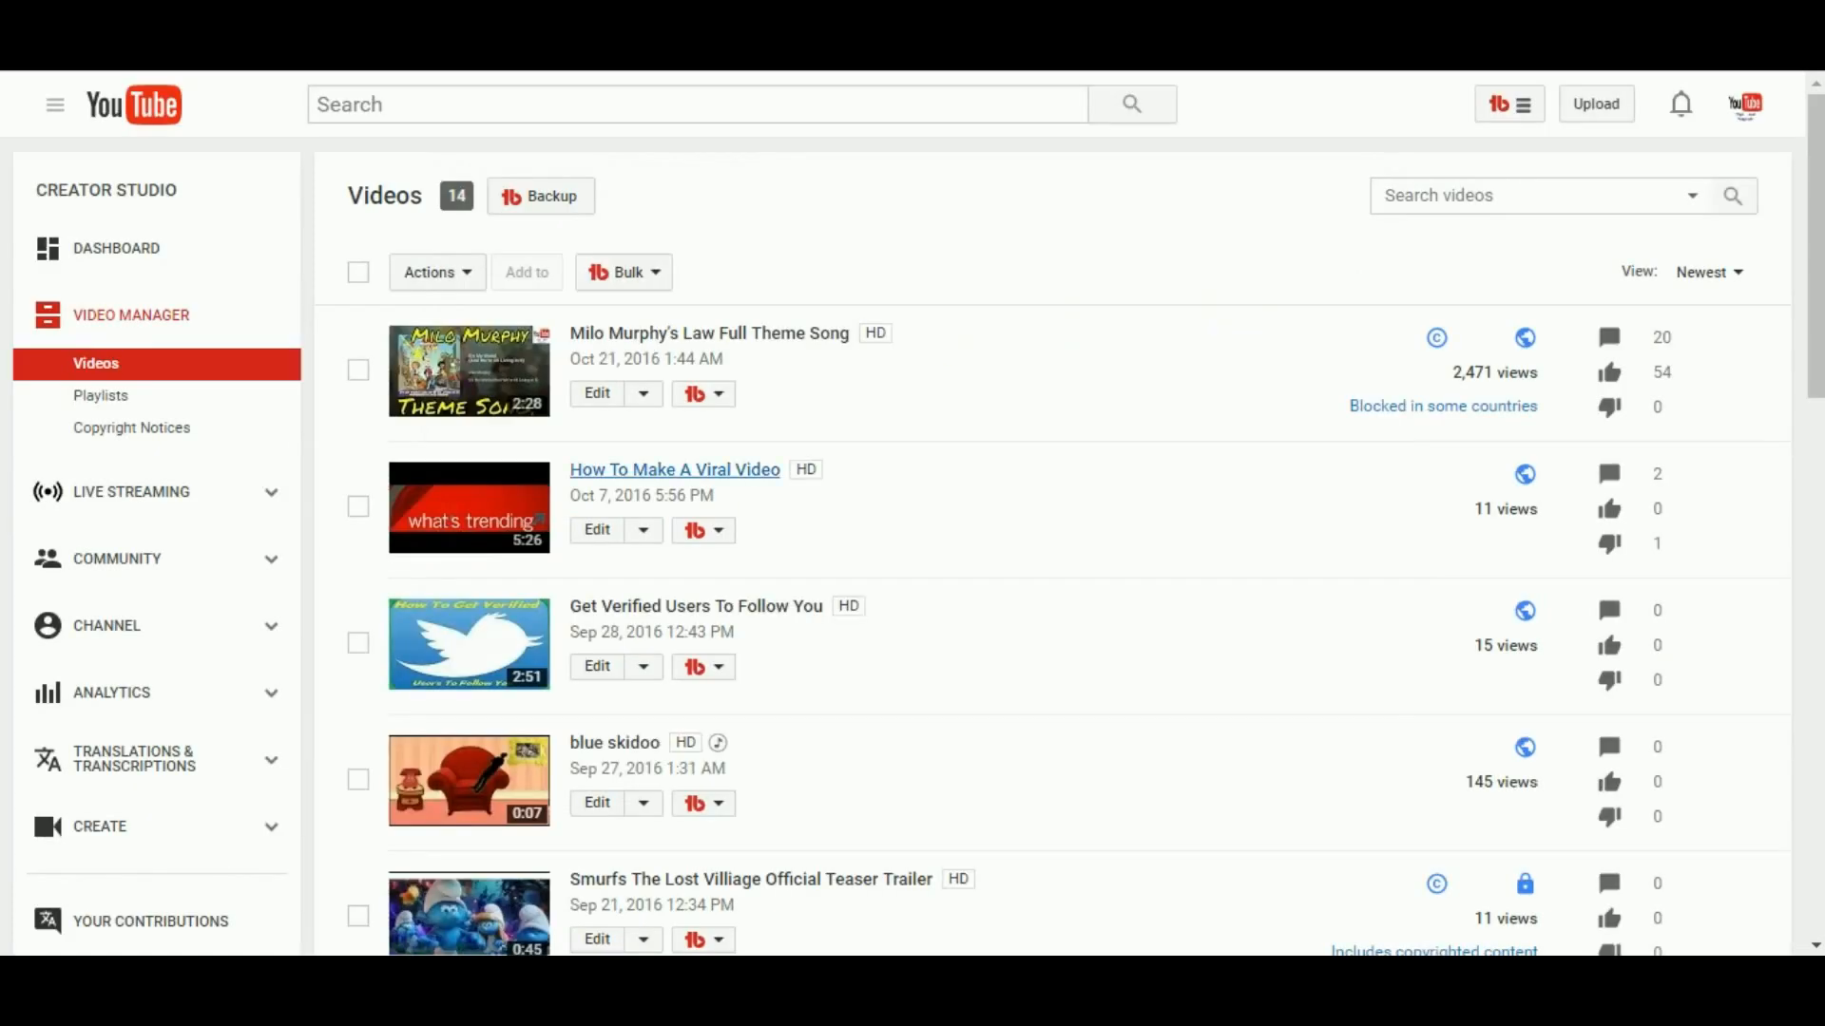
pyautogui.scroll(-5, 912, 541)
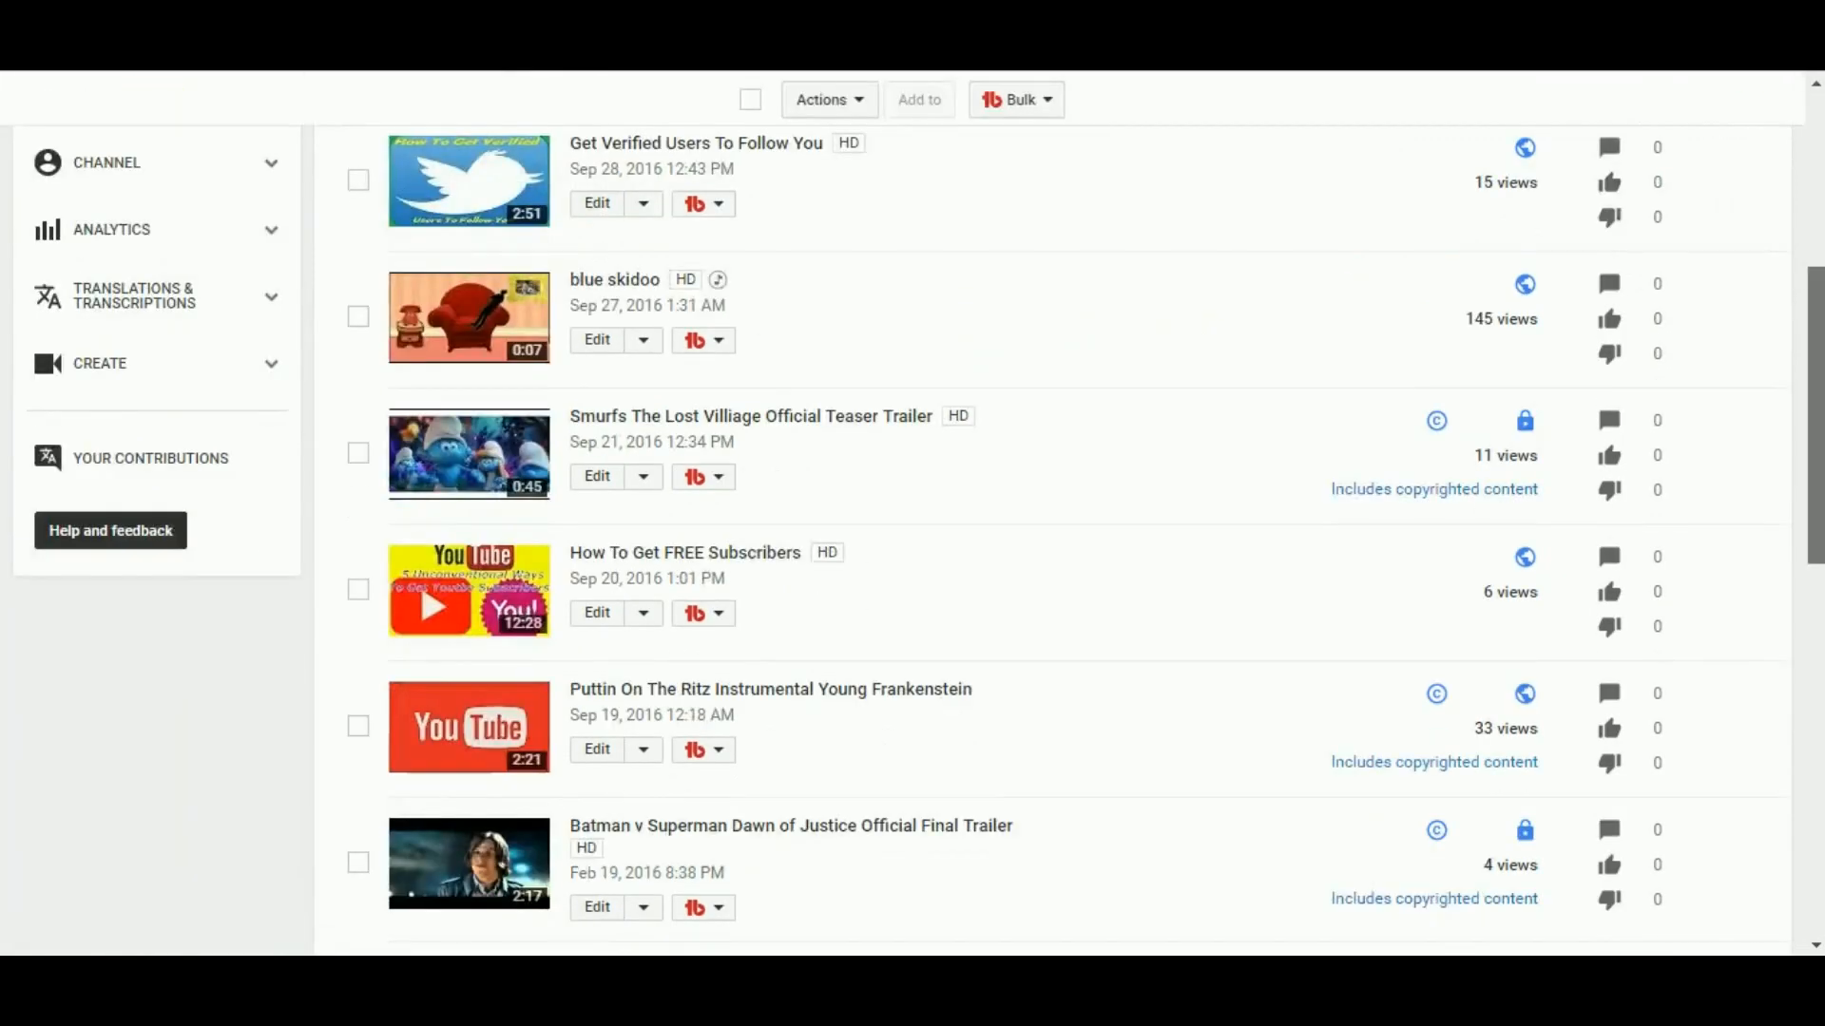
# Step: Look through the thumbnails in the video list and check the available TubeBuddy bulk tools
pyautogui.scroll(-1, 912, 542)
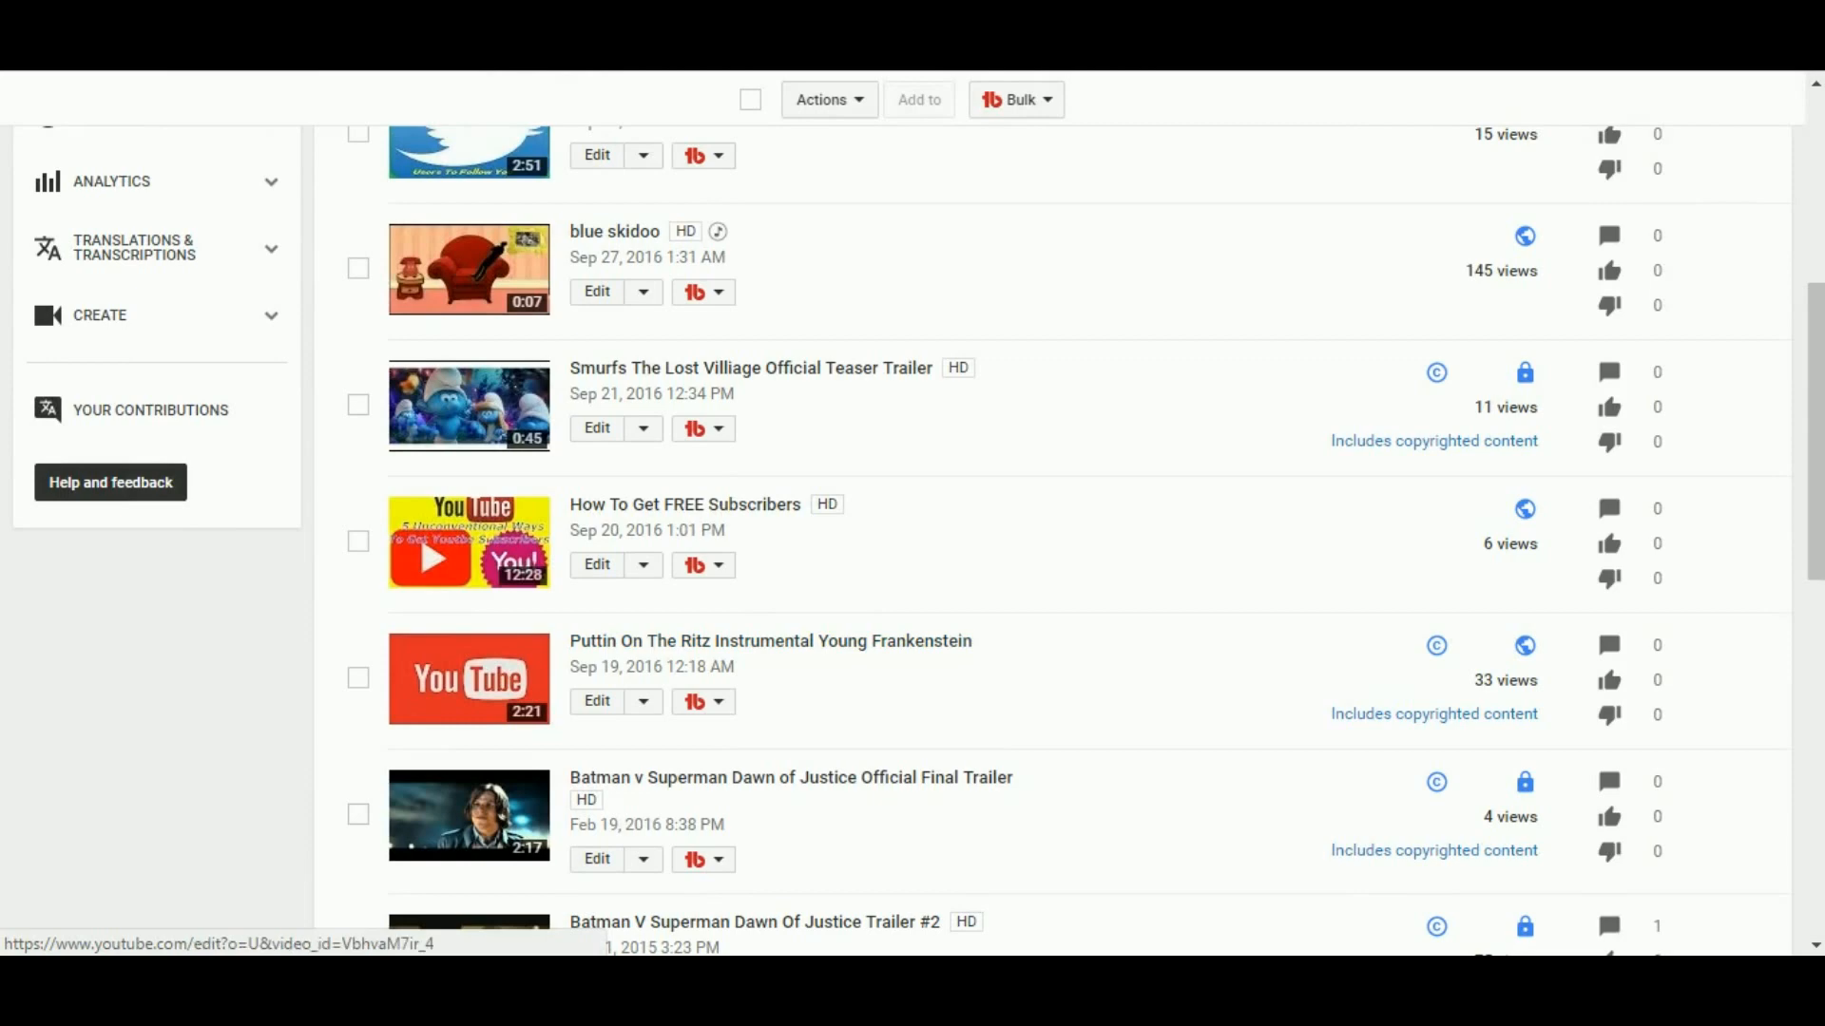
pyautogui.scroll(-2, 912, 542)
pyautogui.scroll(-7, 913, 542)
pyautogui.scroll(12, 912, 542)
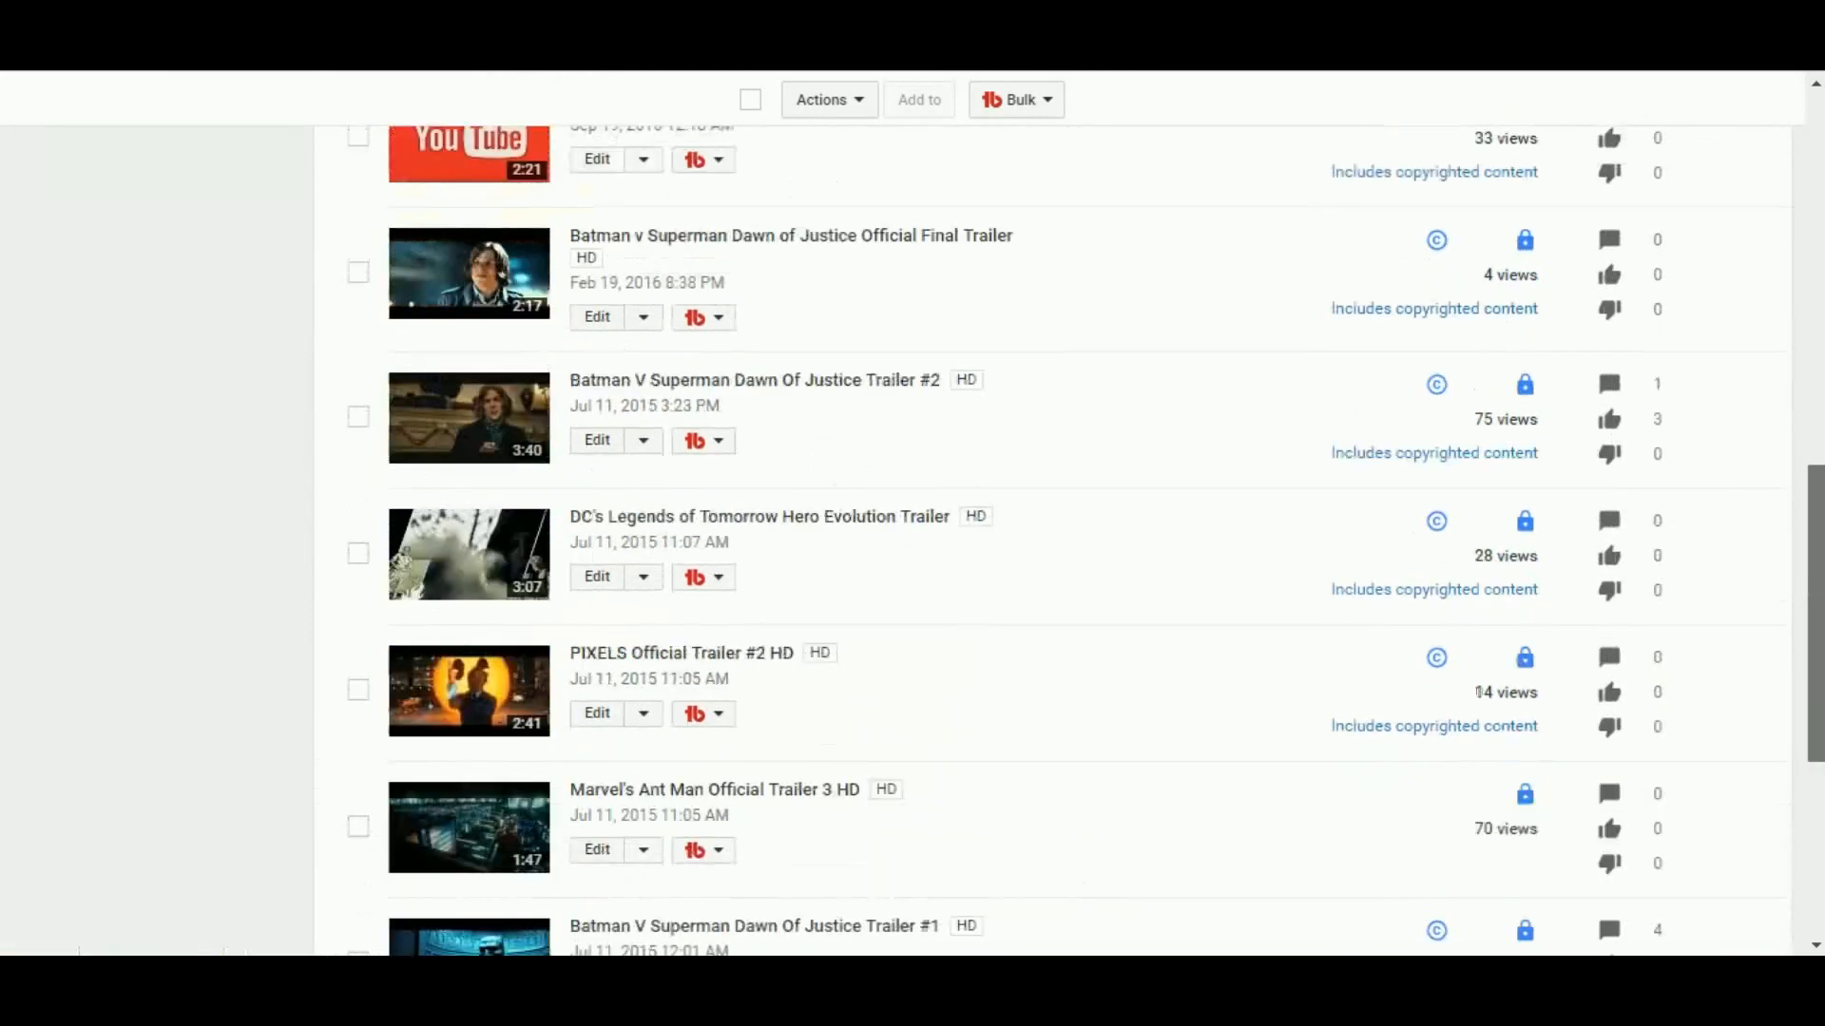
pyautogui.scroll(1, 912, 542)
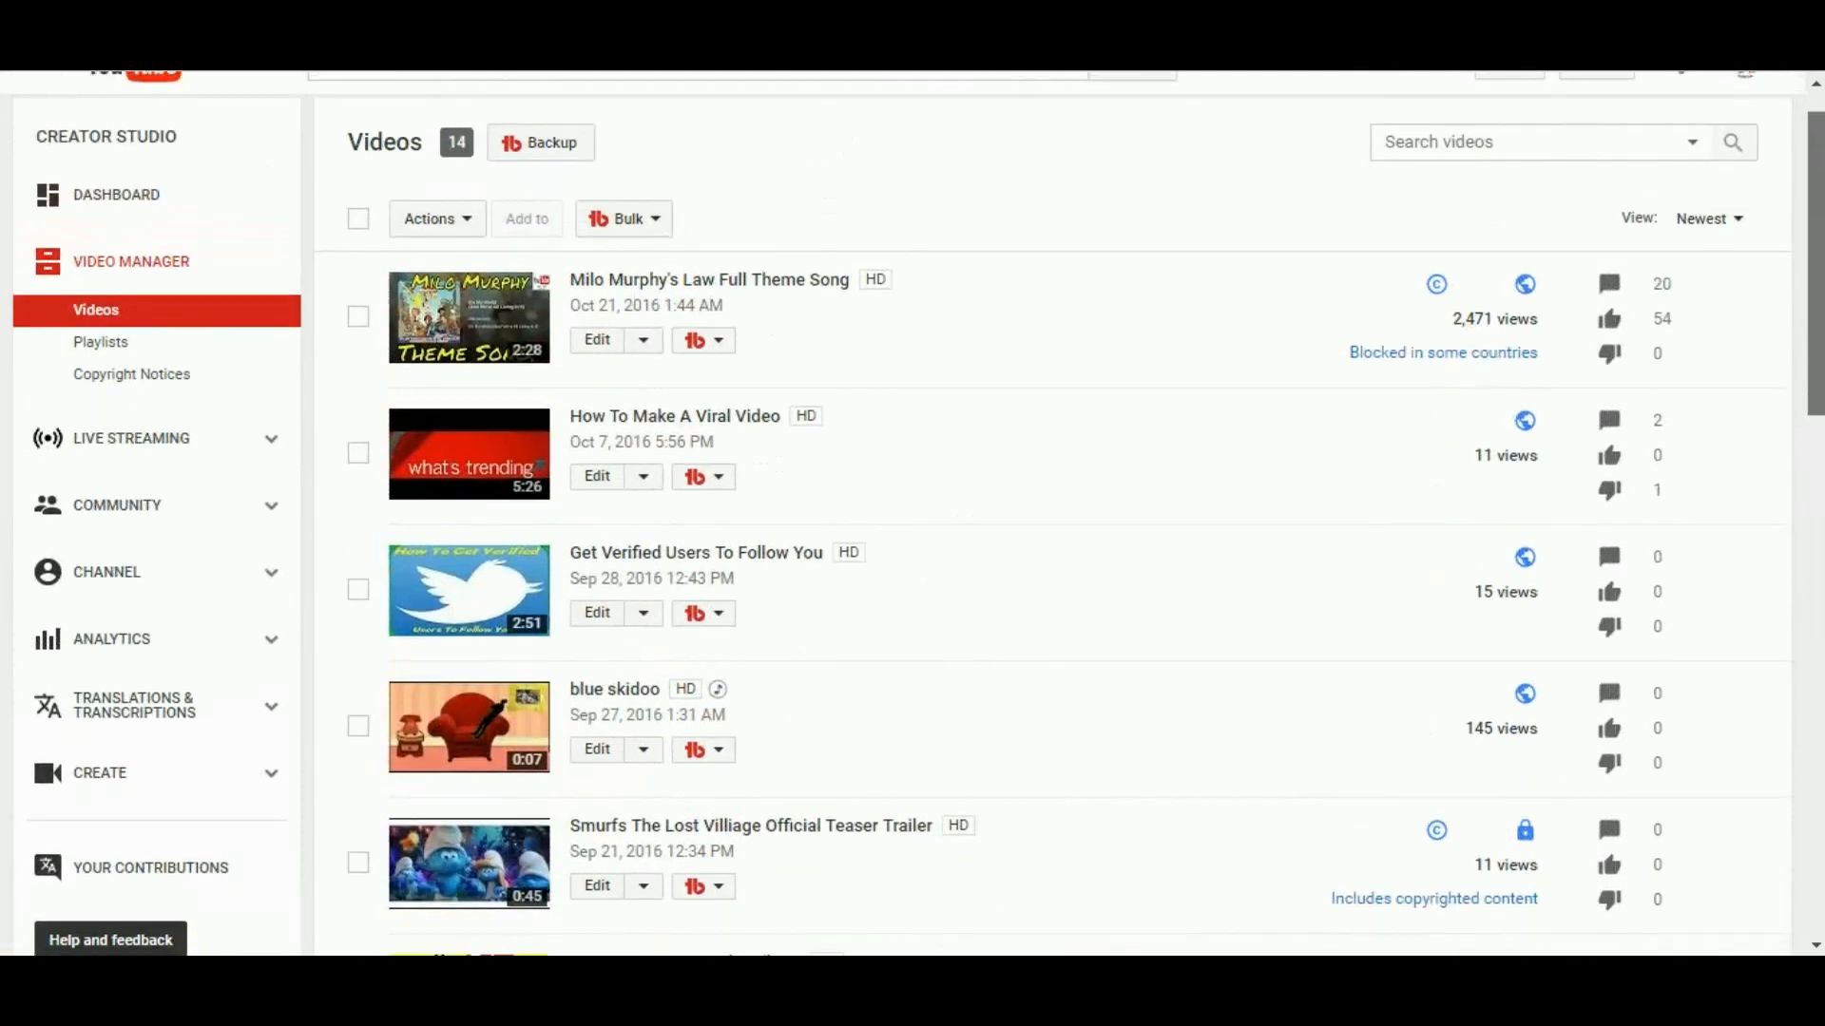
pyautogui.scroll(-5, 912, 542)
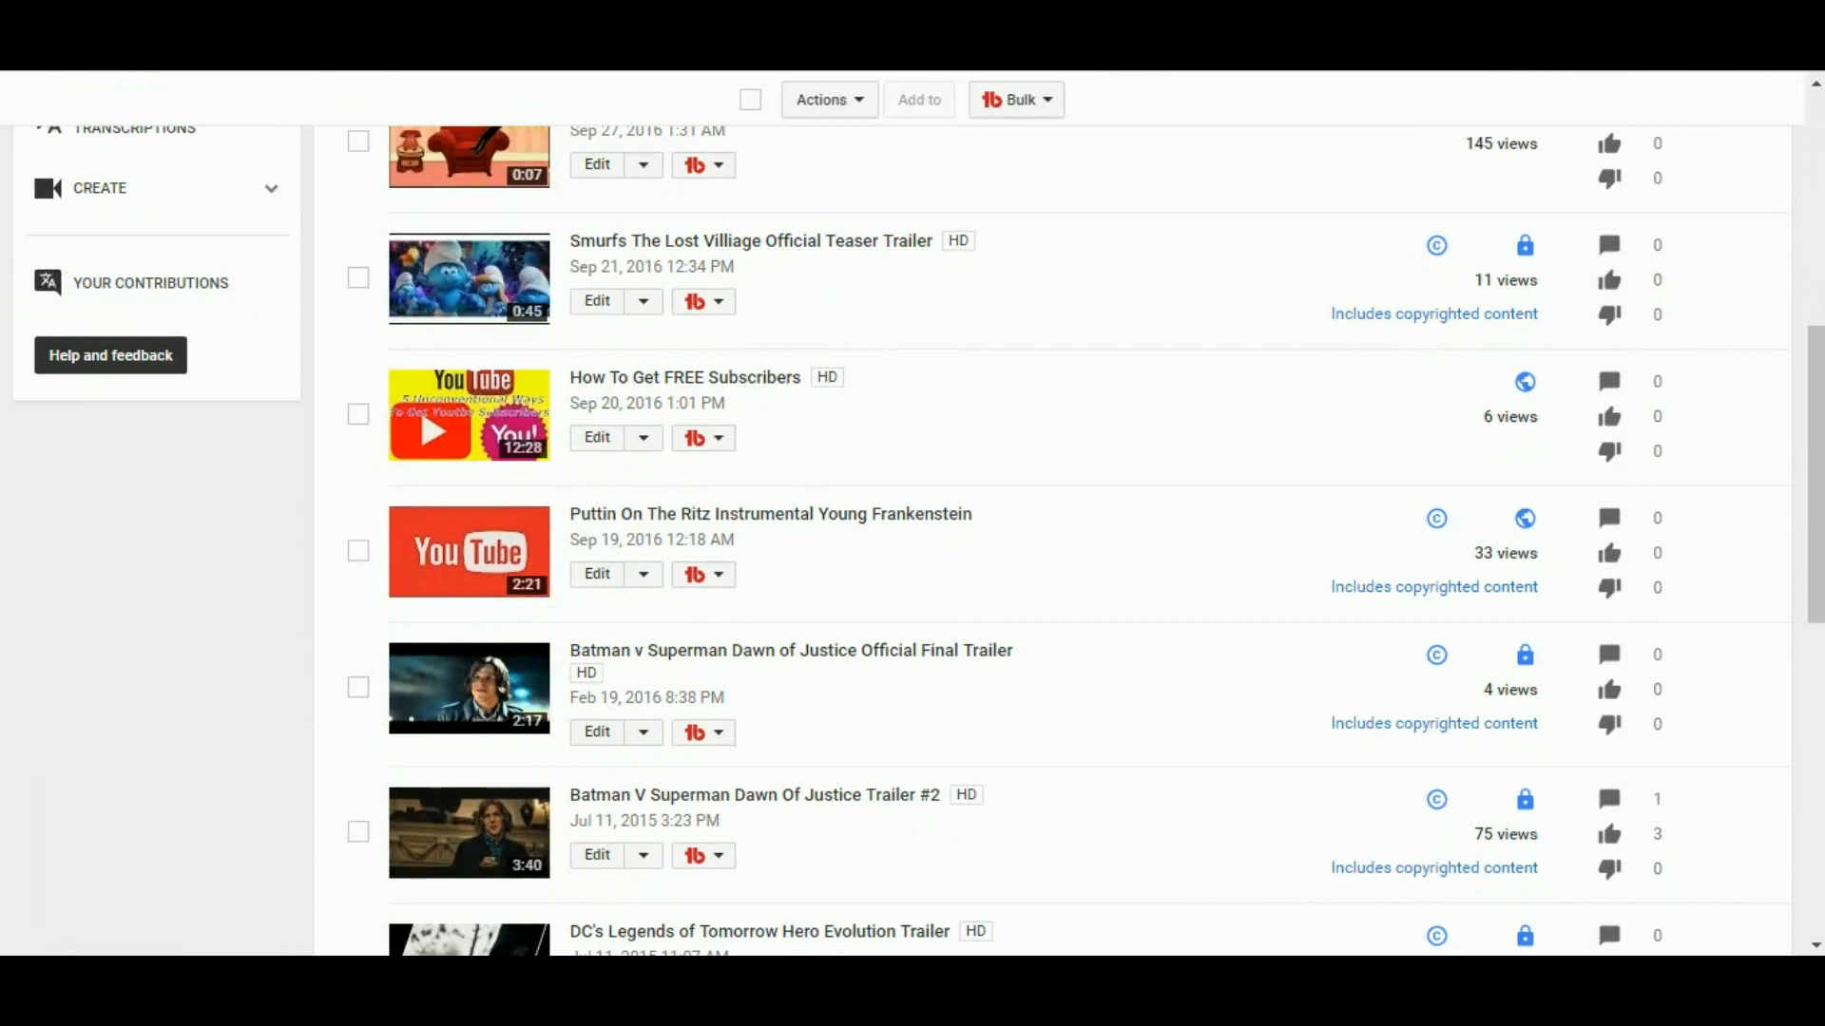
pyautogui.scroll(5, 1616, 418)
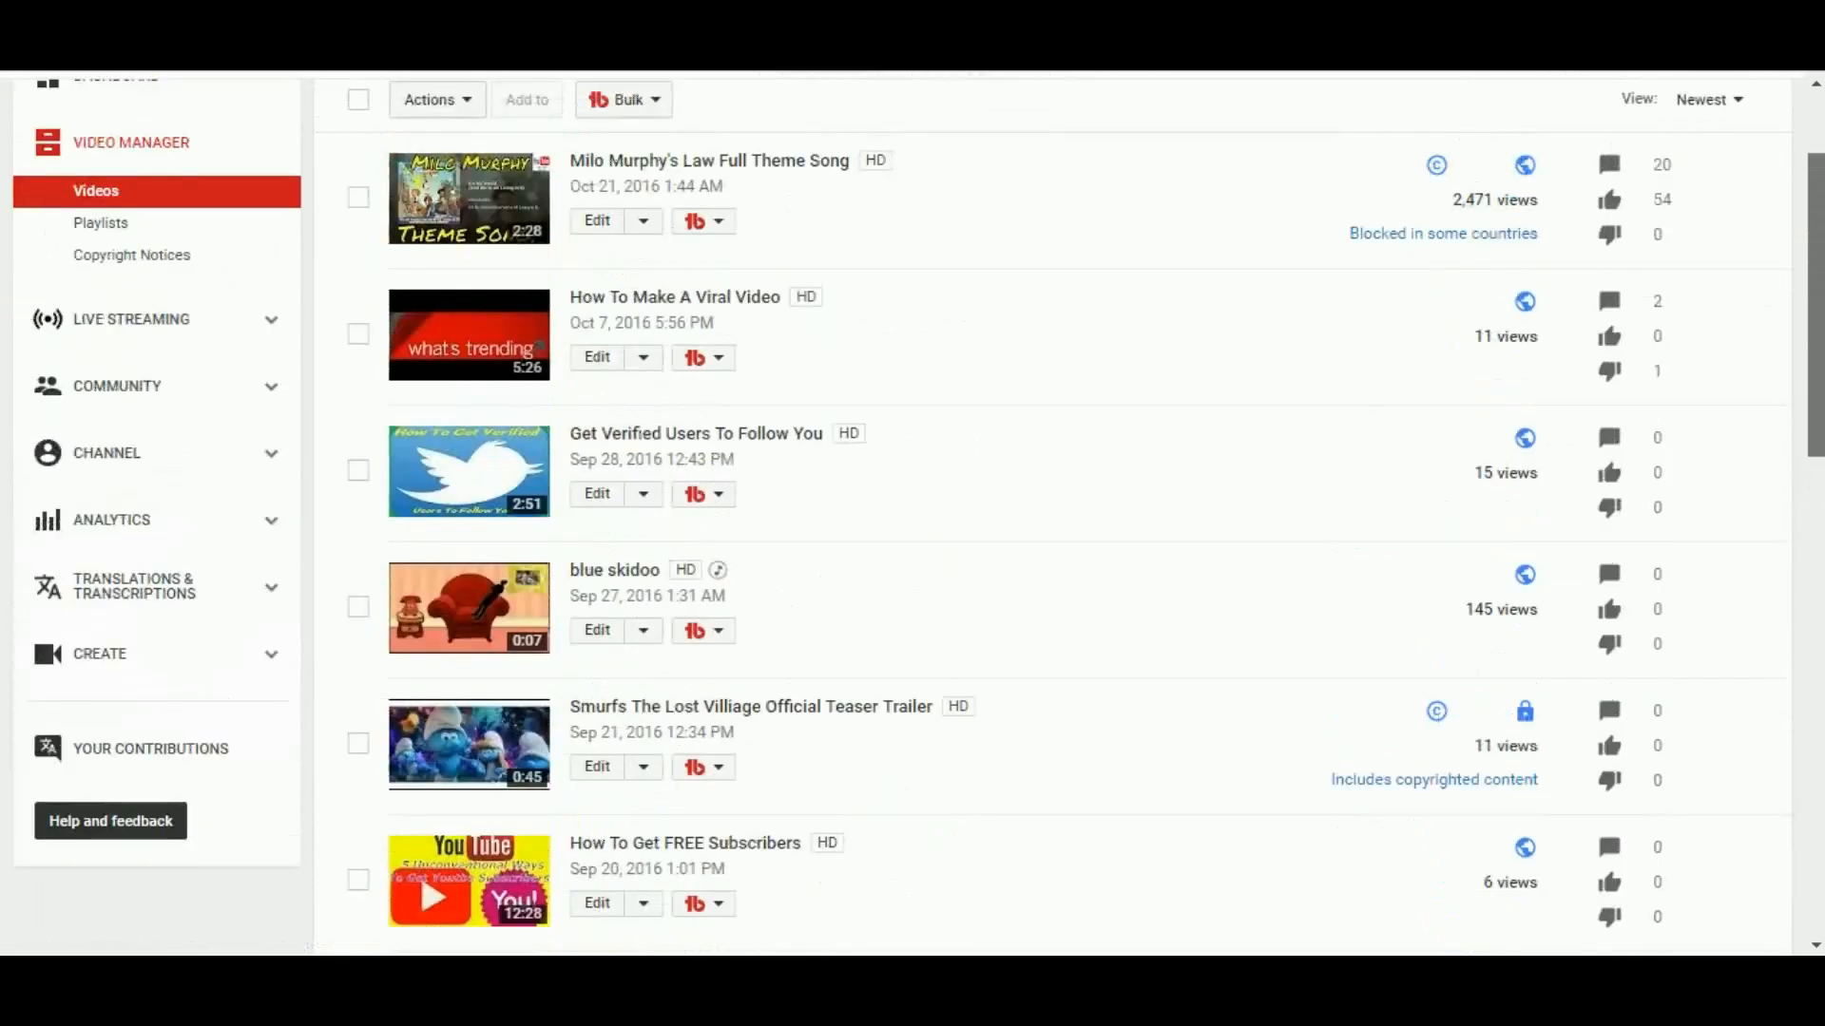
pyautogui.scroll(2, 912, 513)
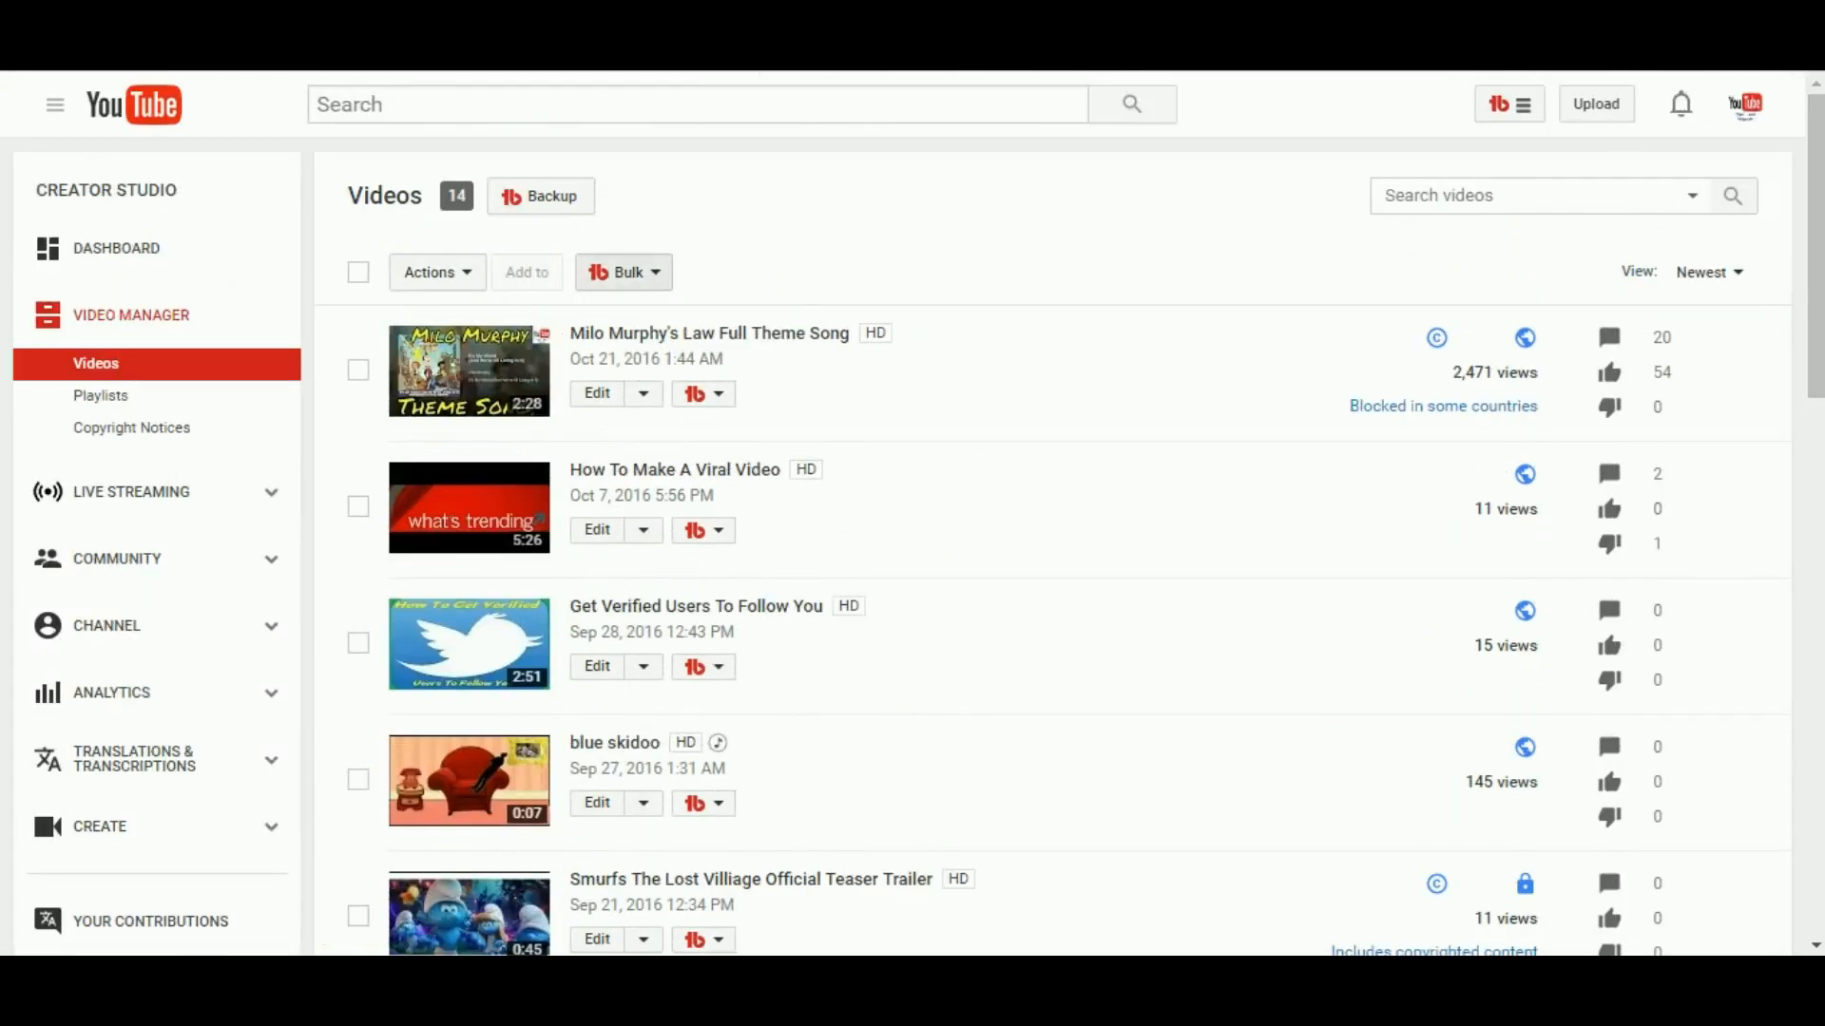
pyautogui.click(624, 271)
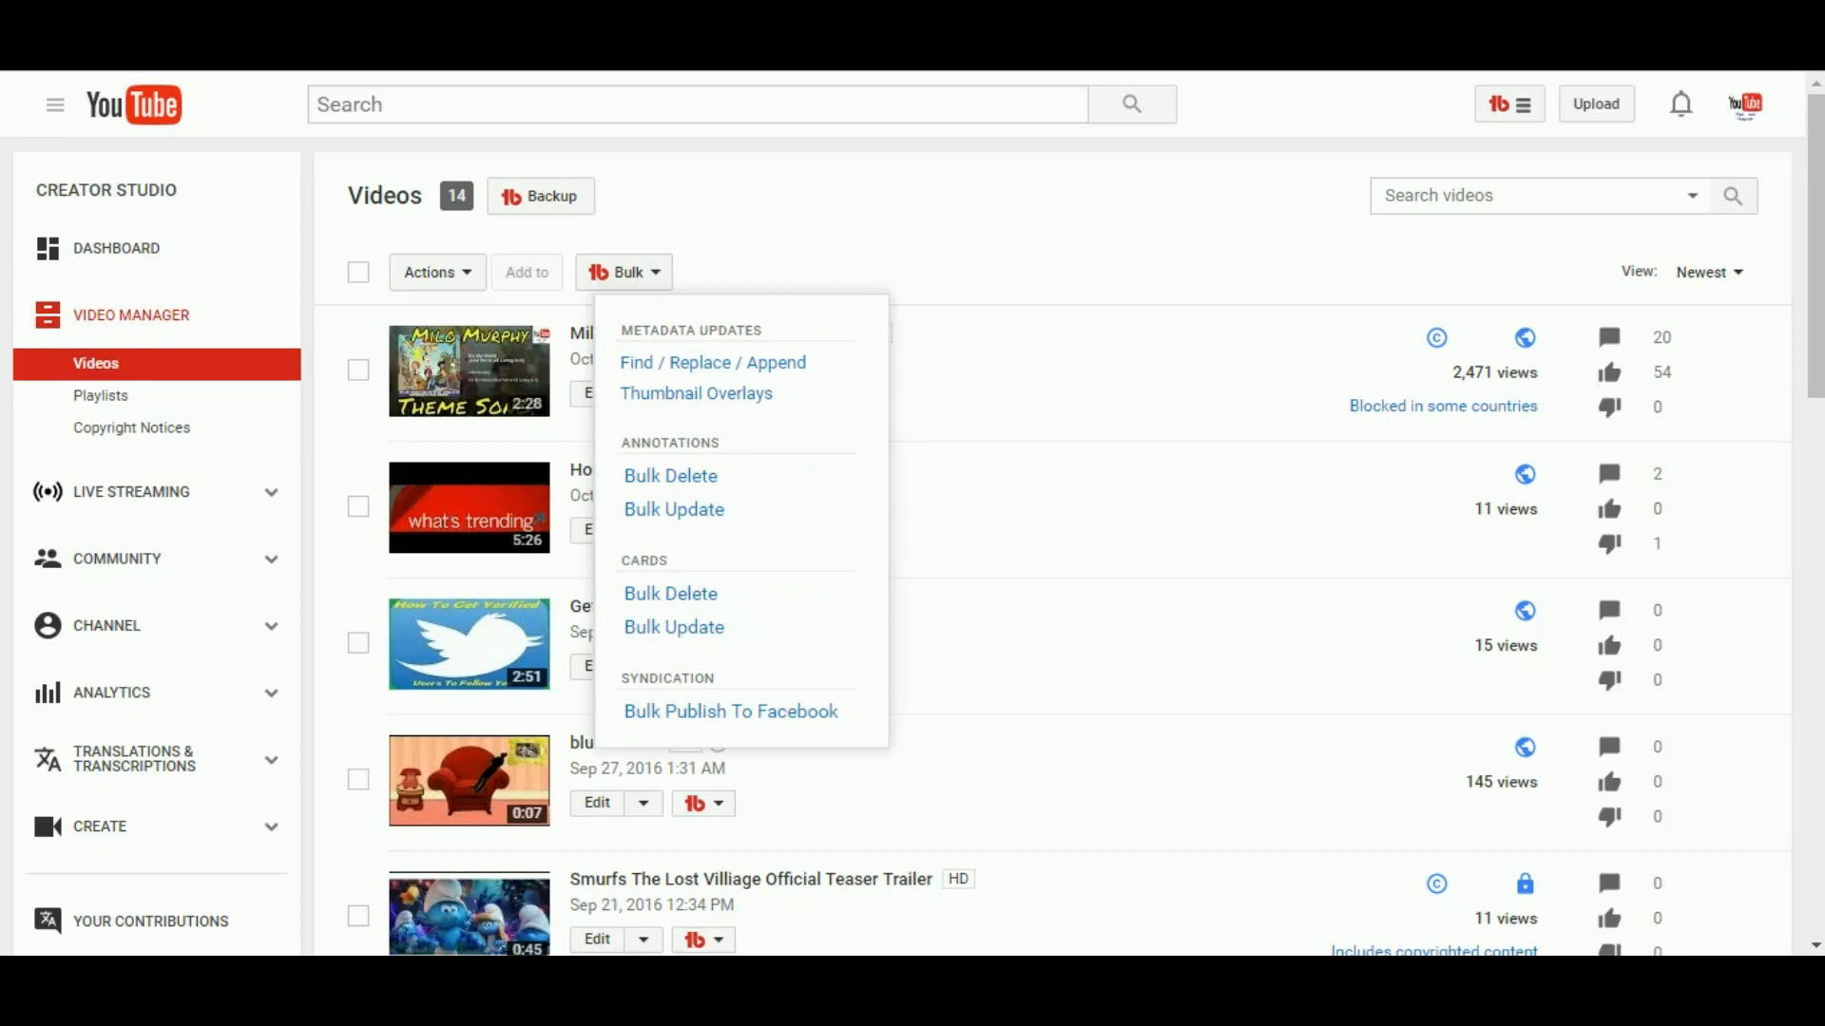
pyautogui.press('Escape')
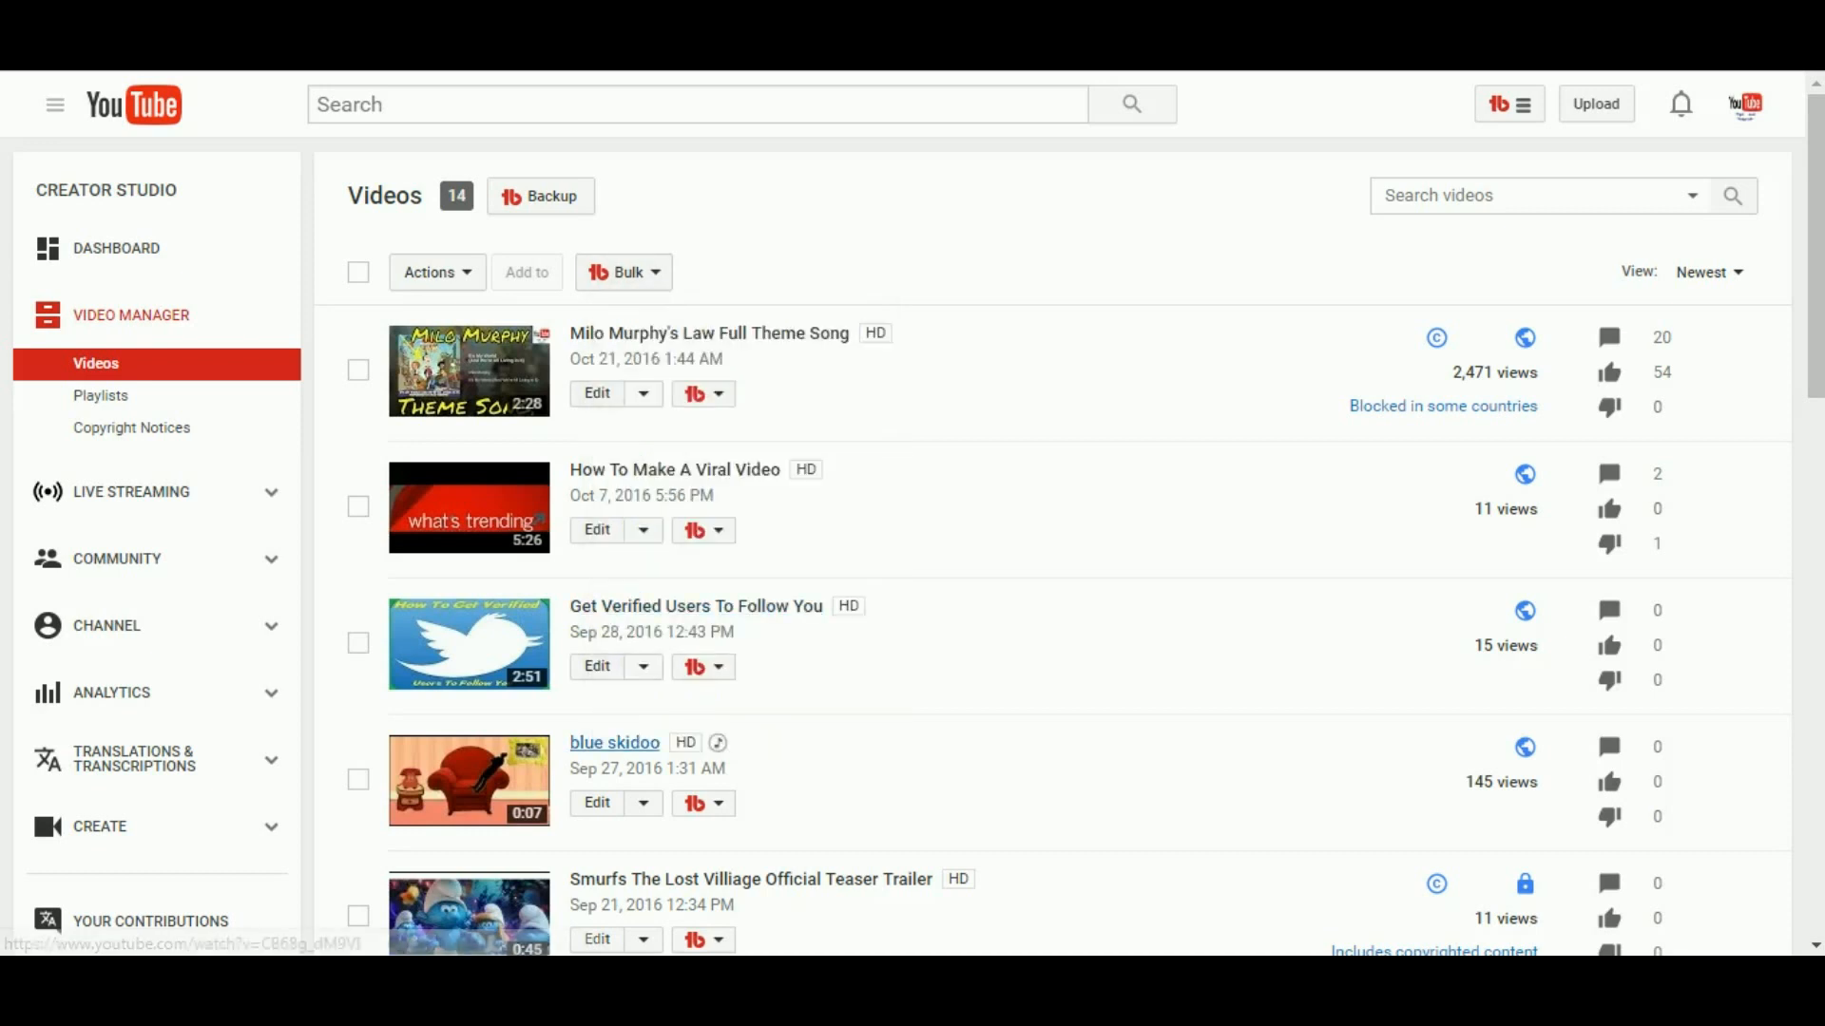
# Step: View Pick a Winner for the "Get Verified Users To Follow You" video, close it, and open that video's Animated GIF Generator
pyautogui.click(704, 666)
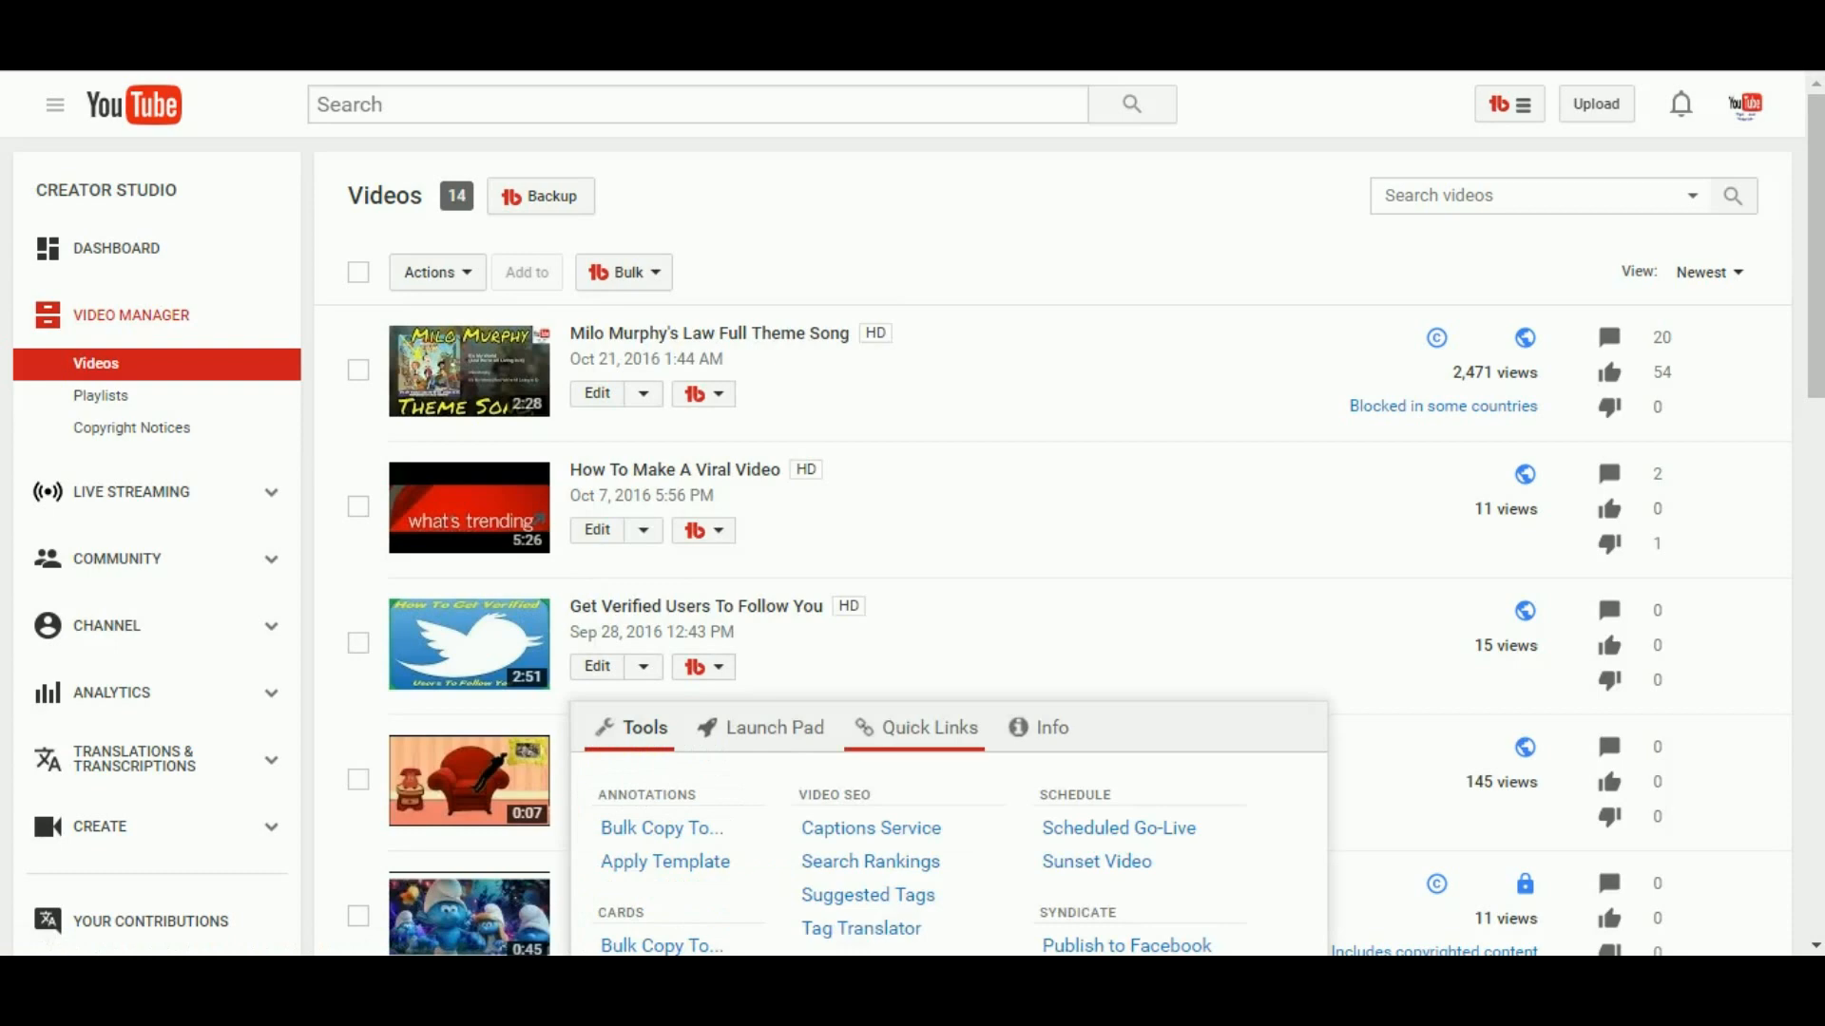
pyautogui.scroll(-5, 912, 514)
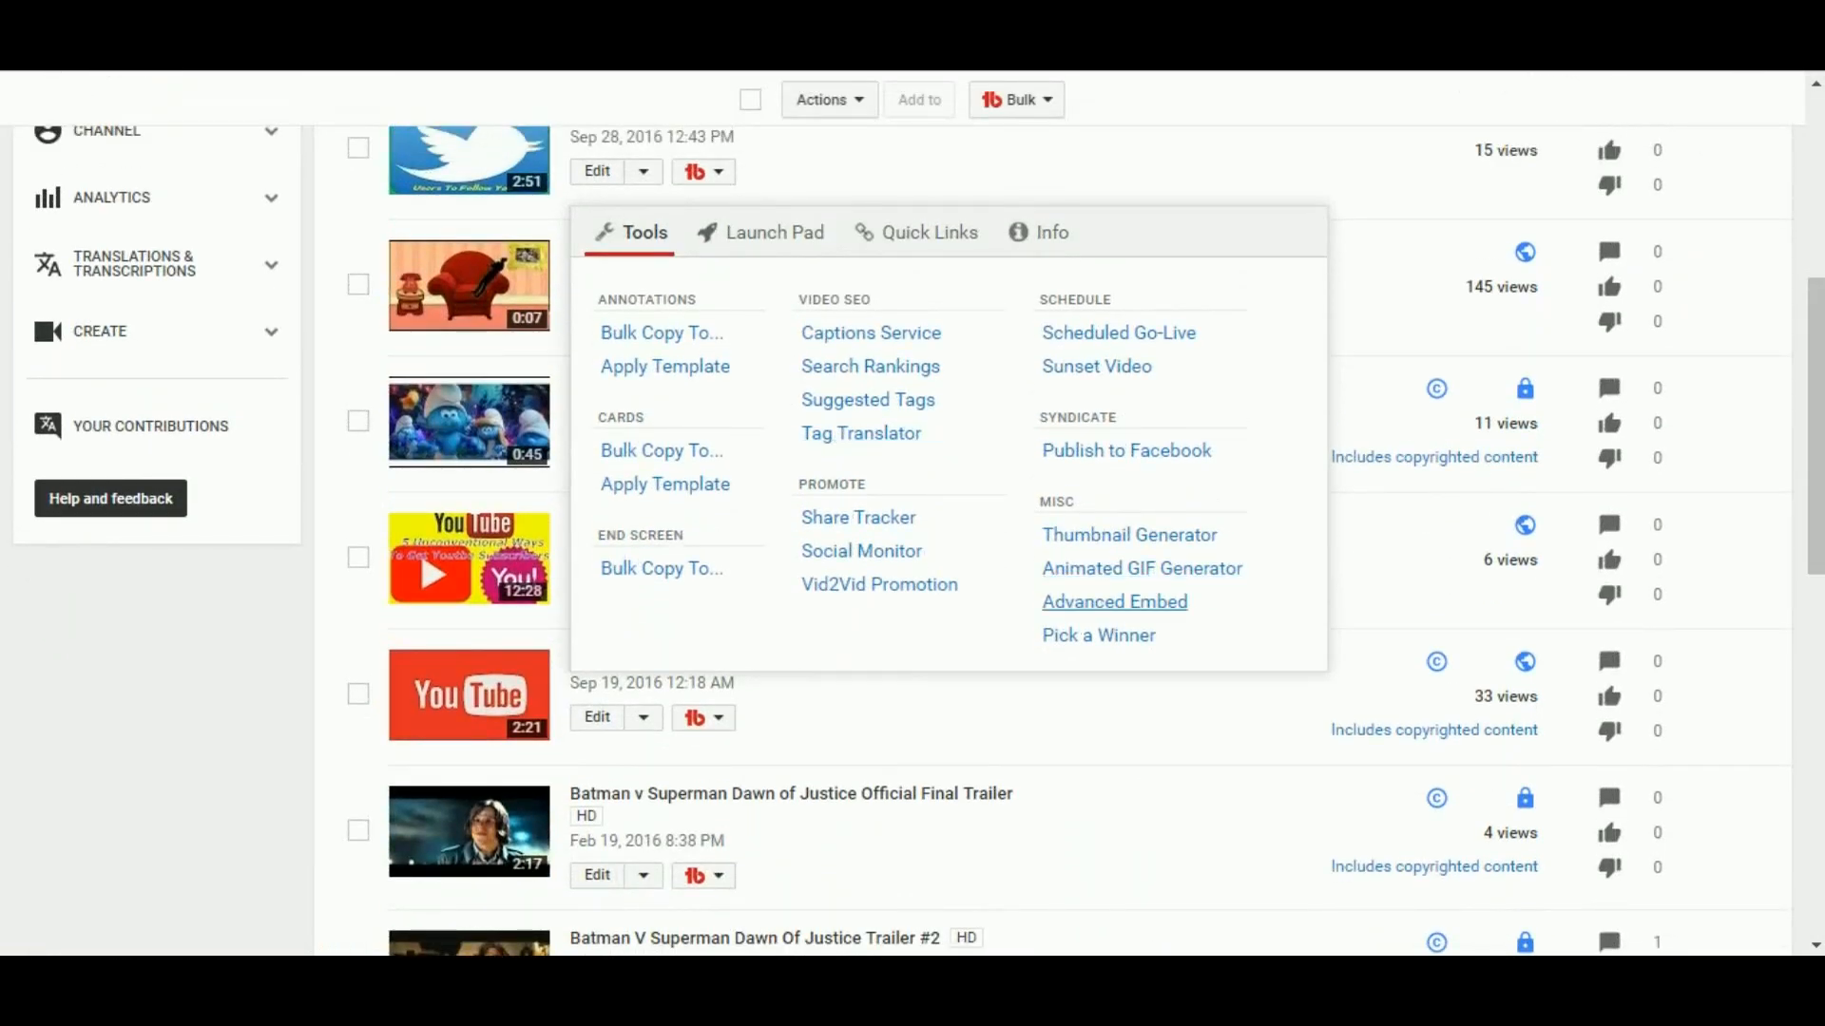
pyautogui.click(1098, 635)
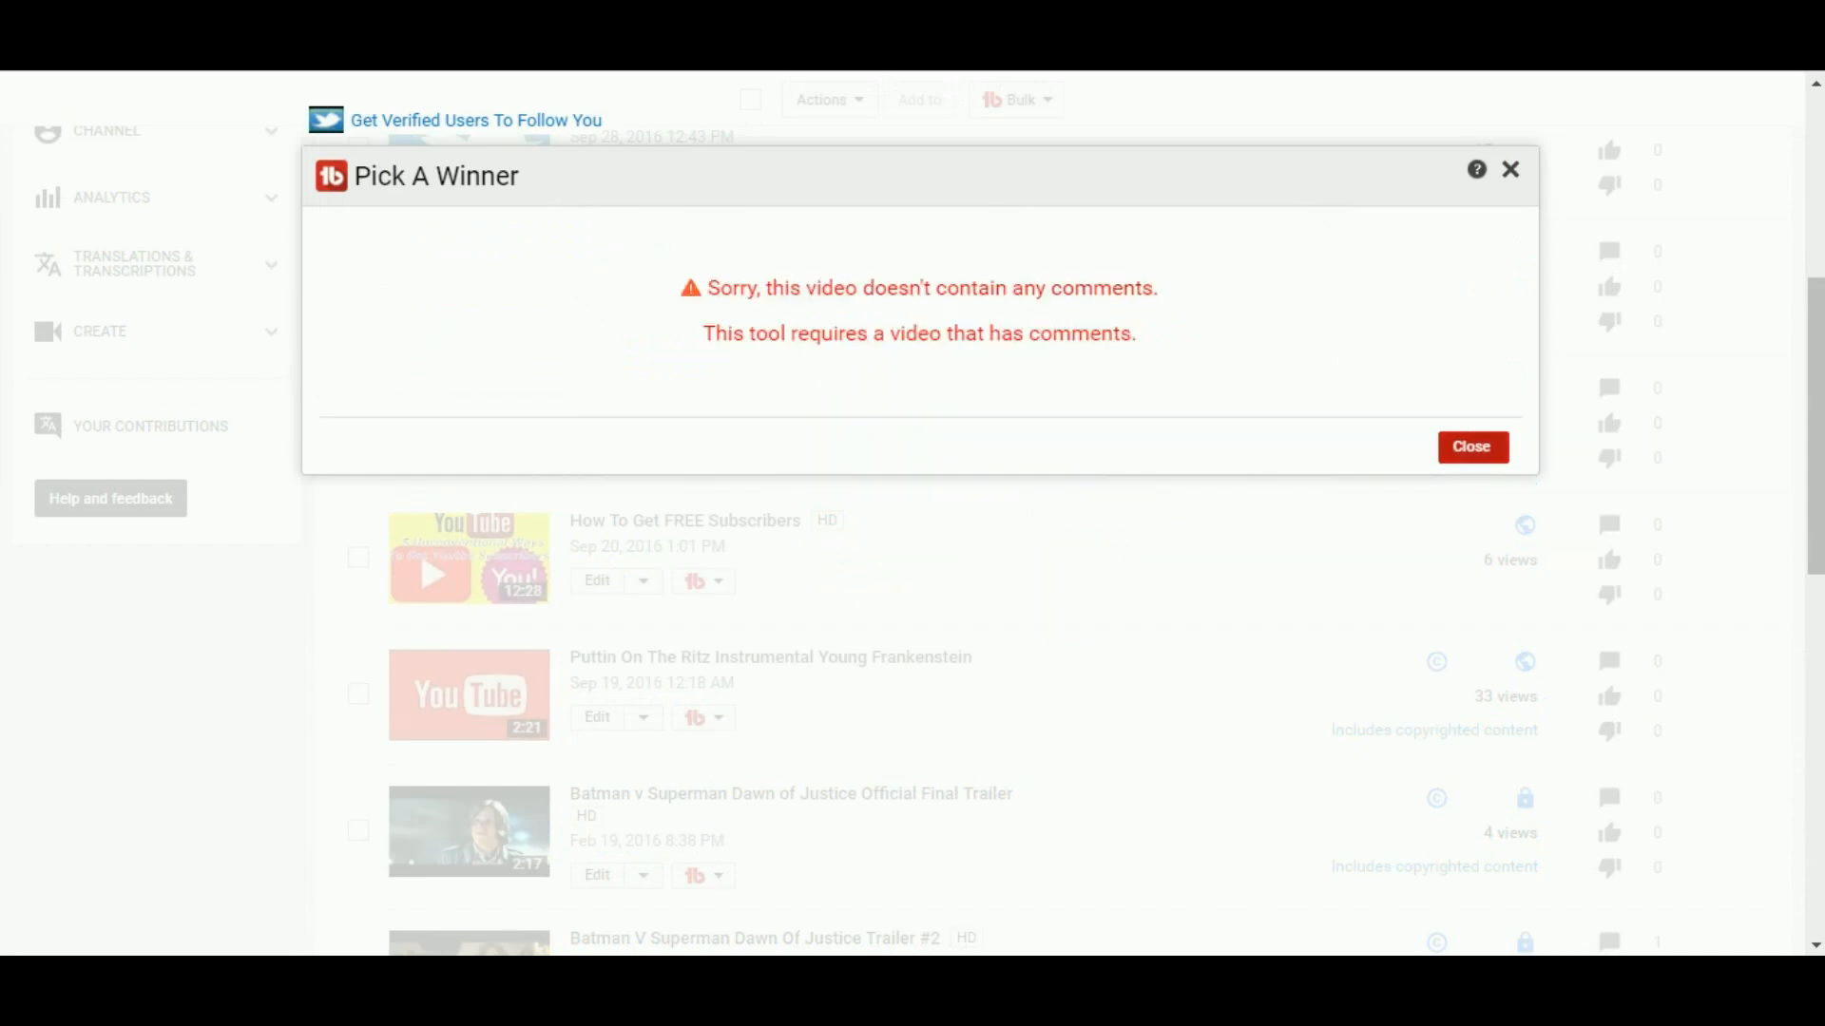
pyautogui.click(1472, 447)
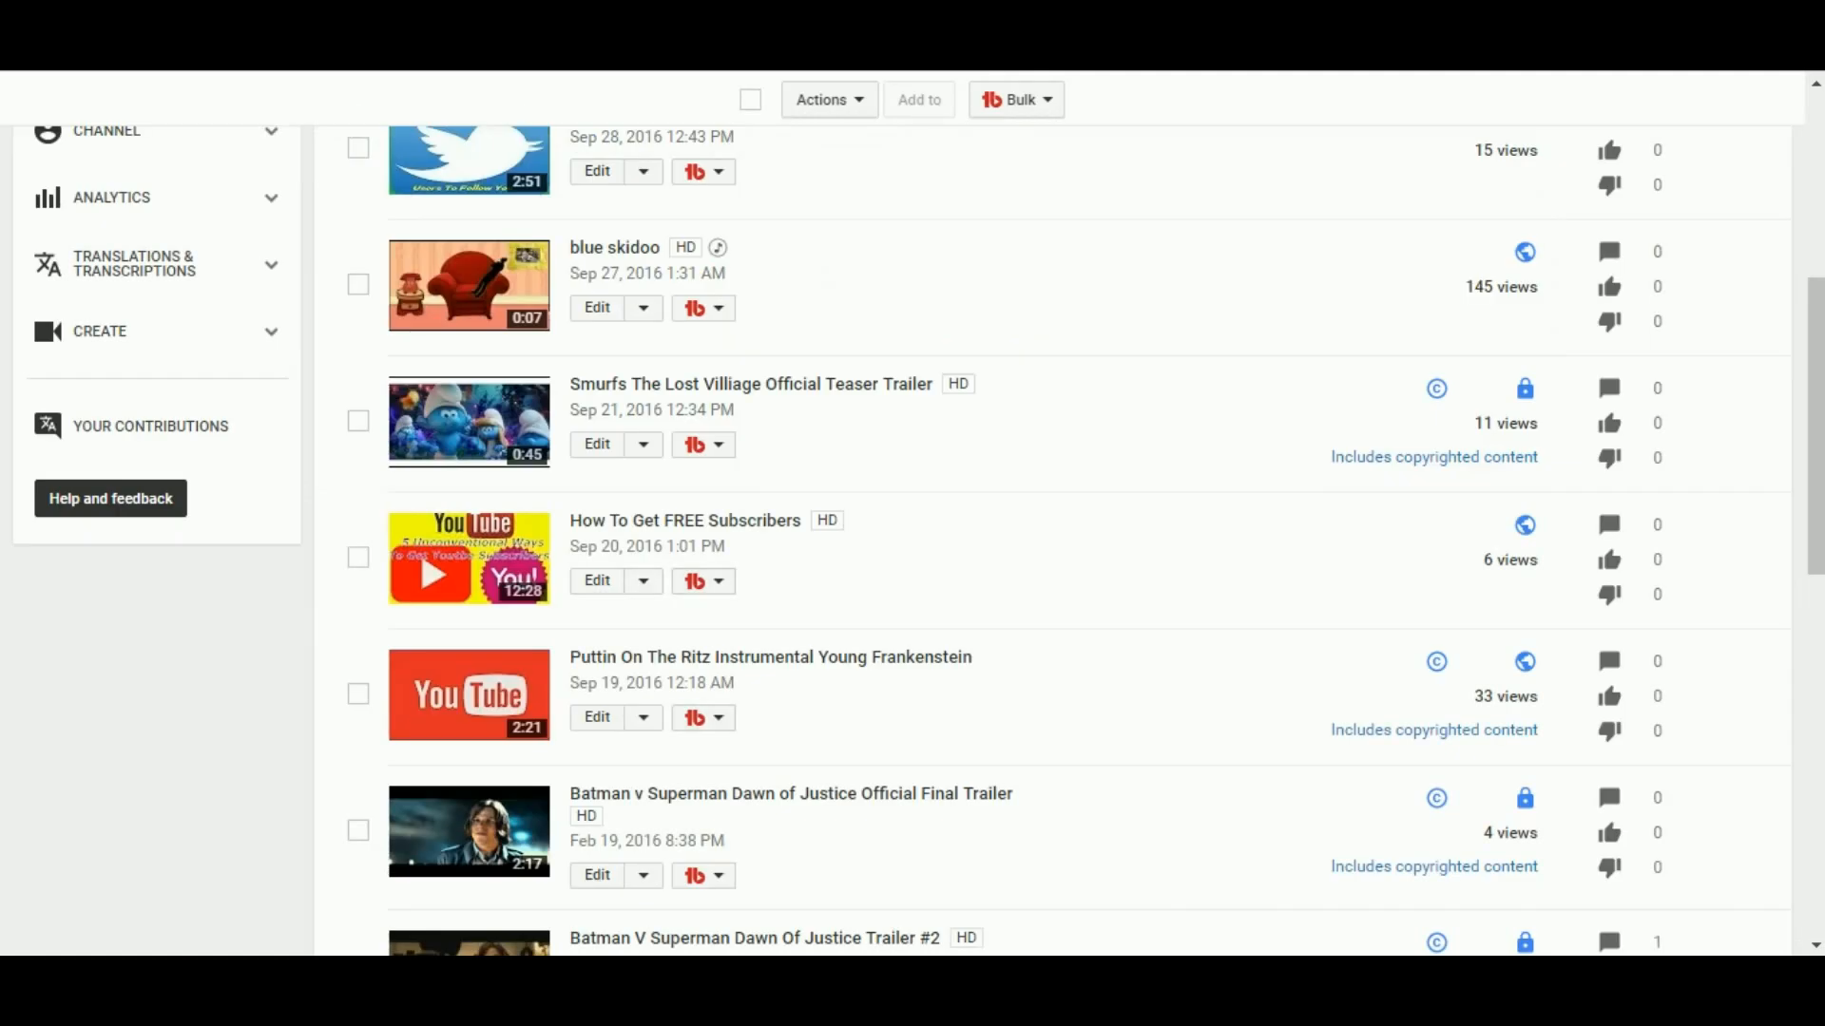
pyautogui.click(703, 171)
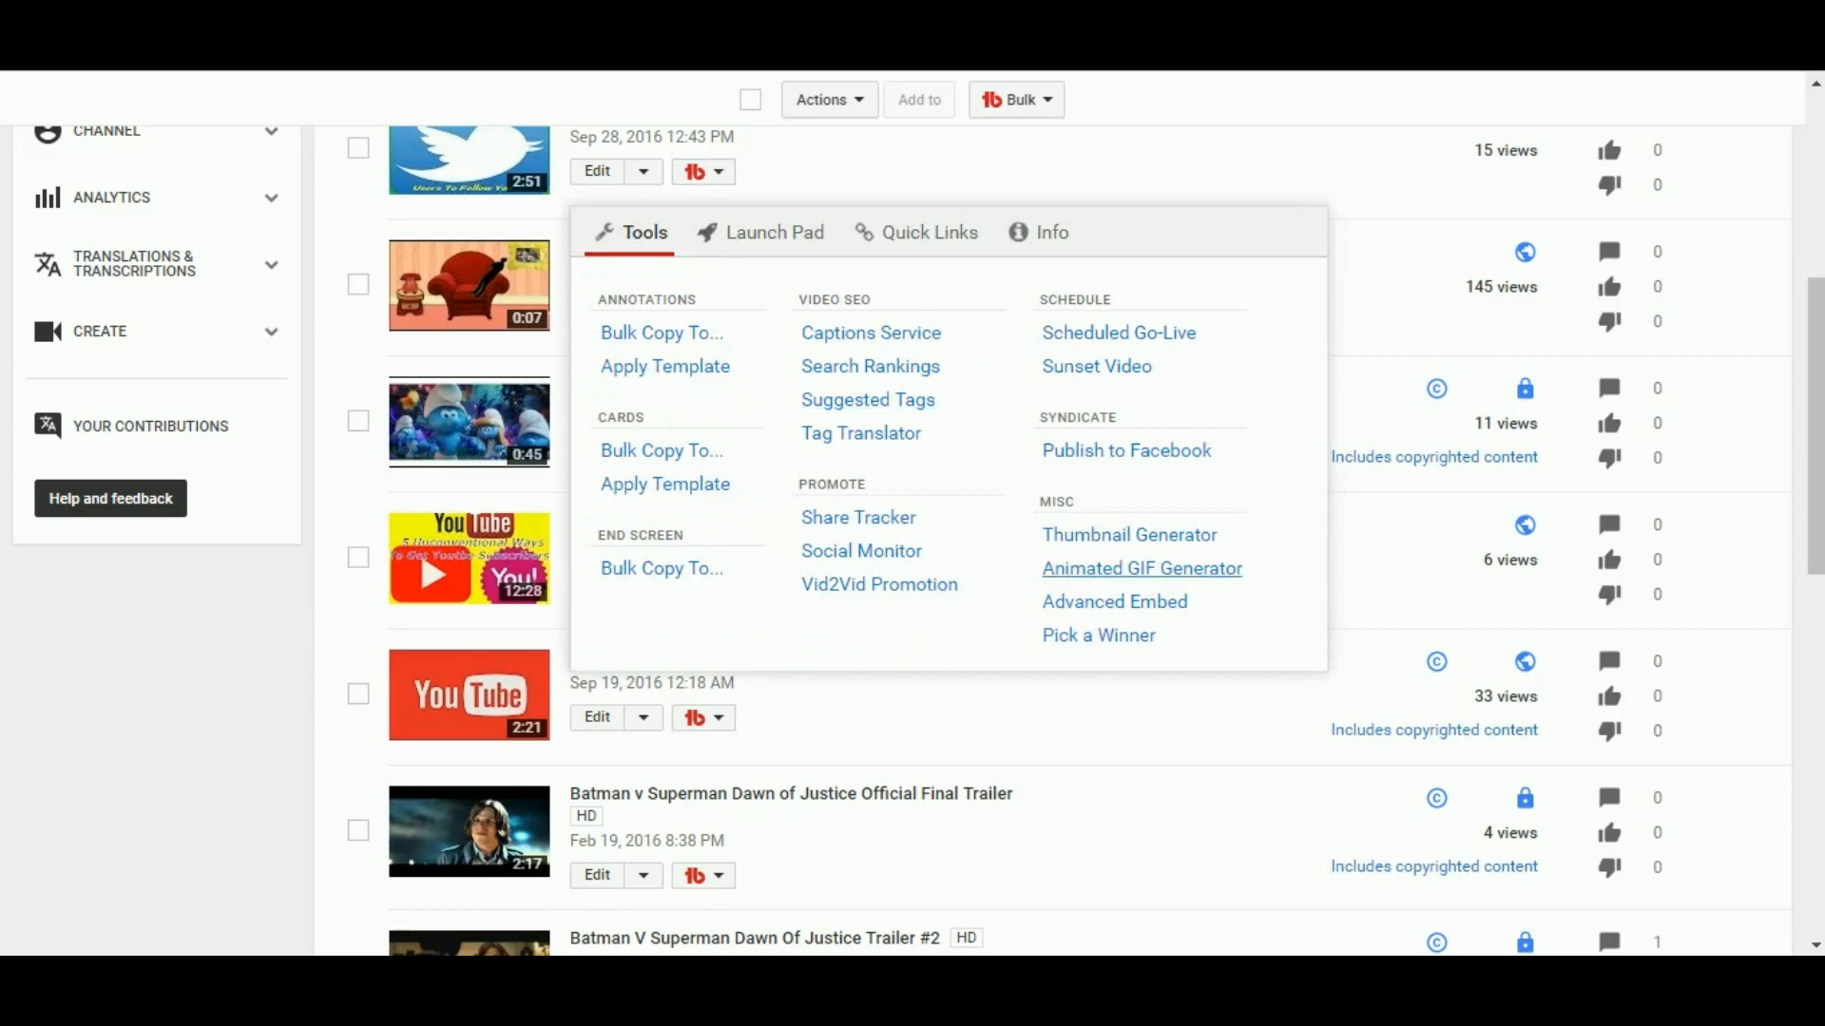
pyautogui.click(1141, 569)
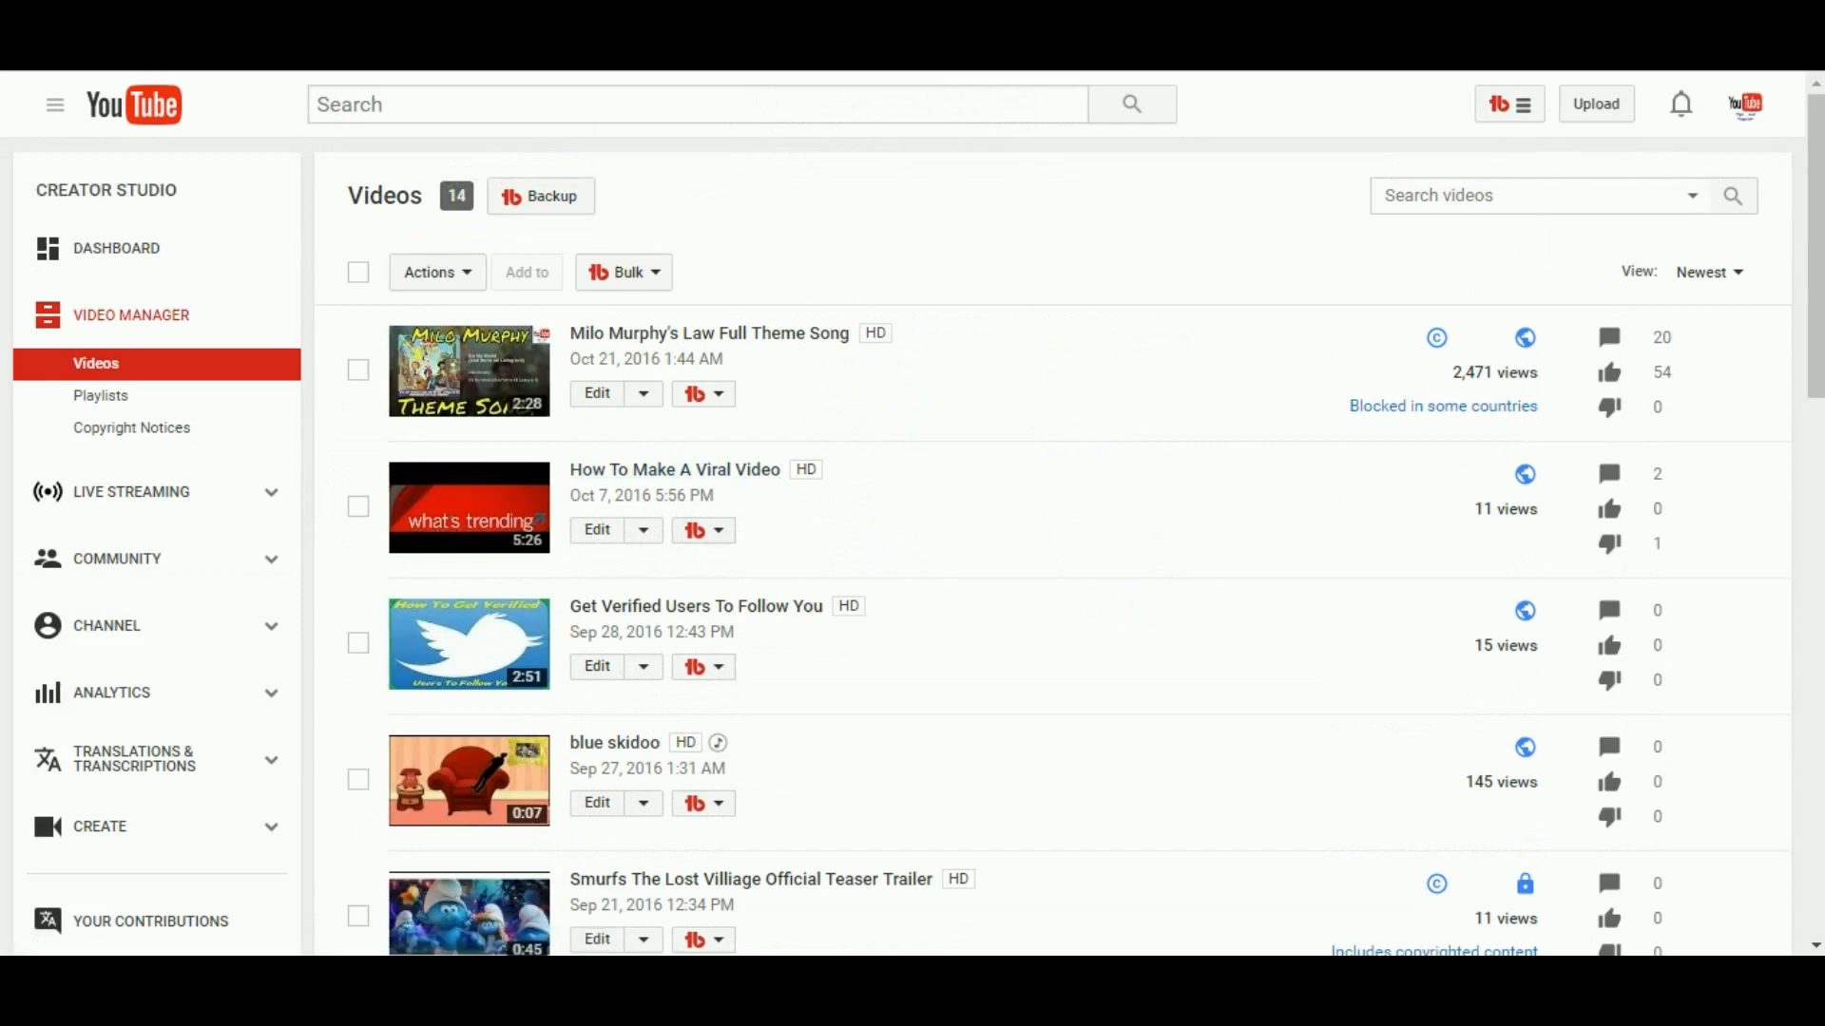
# Step: View the Share Tracker for the "Get Verified Users To Follow You" video and close it
pyautogui.click(703, 666)
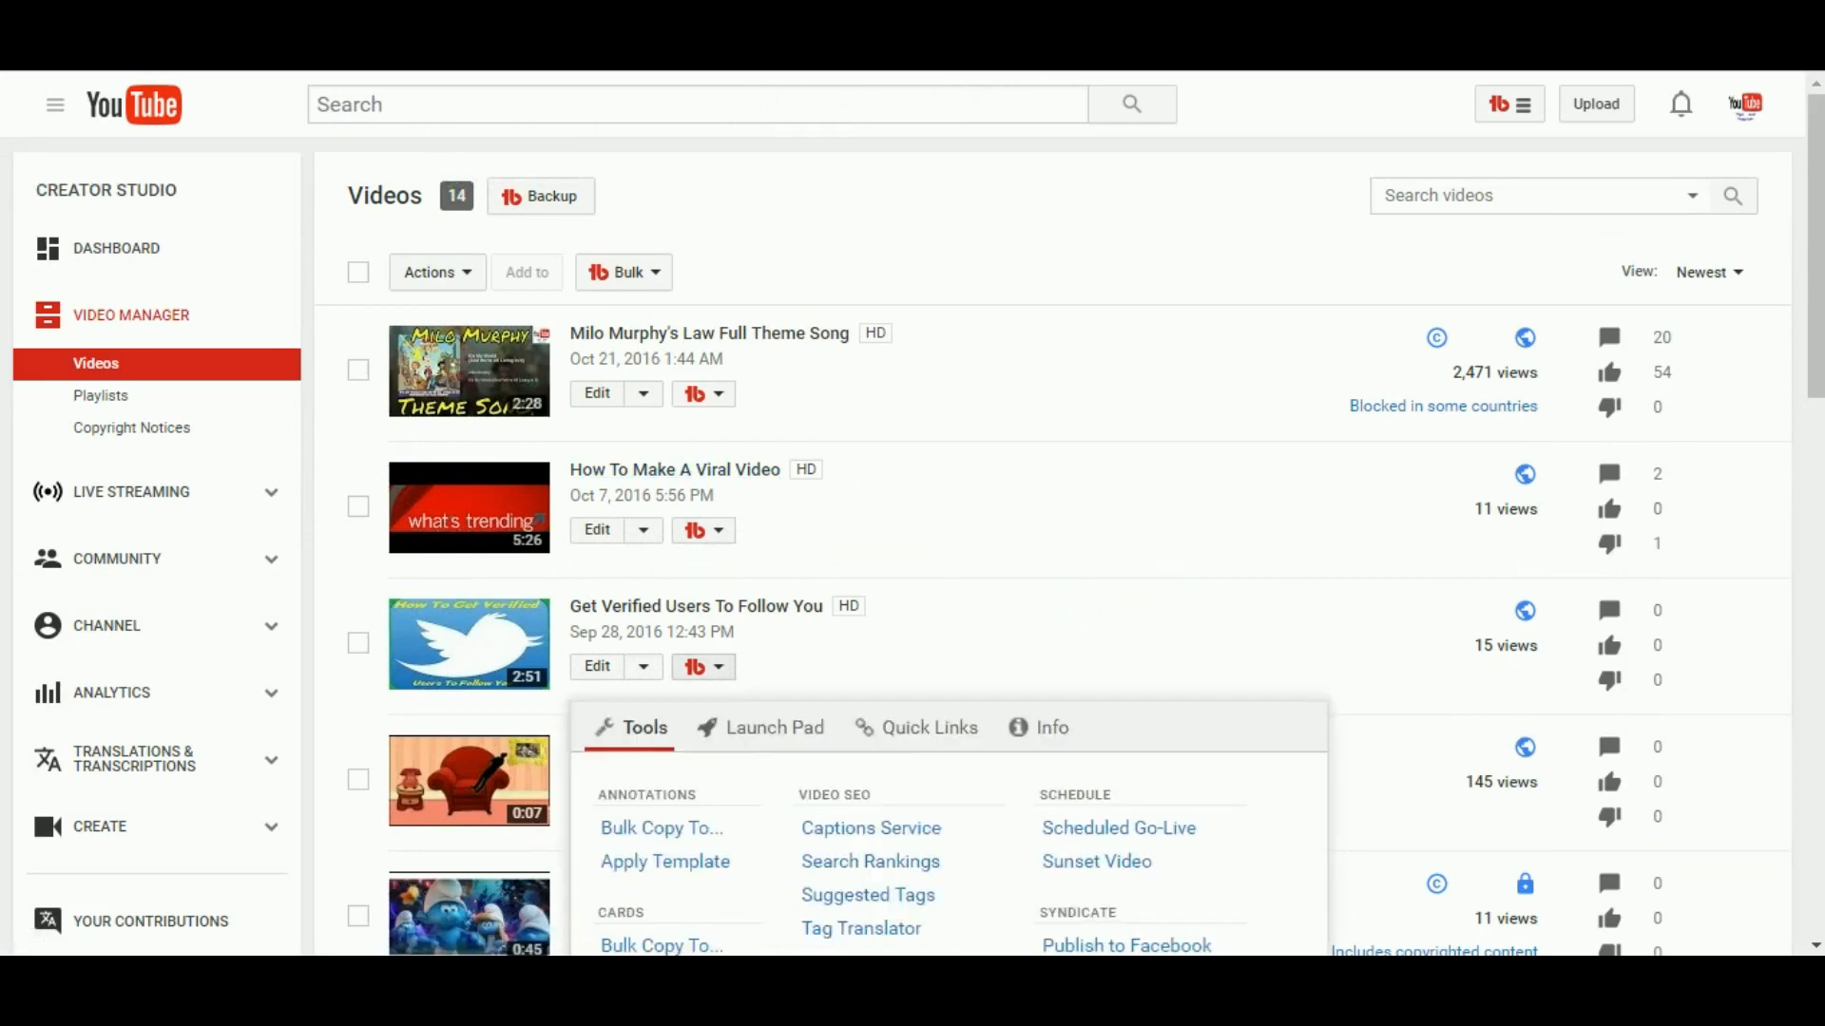
pyautogui.scroll(-4, 912, 570)
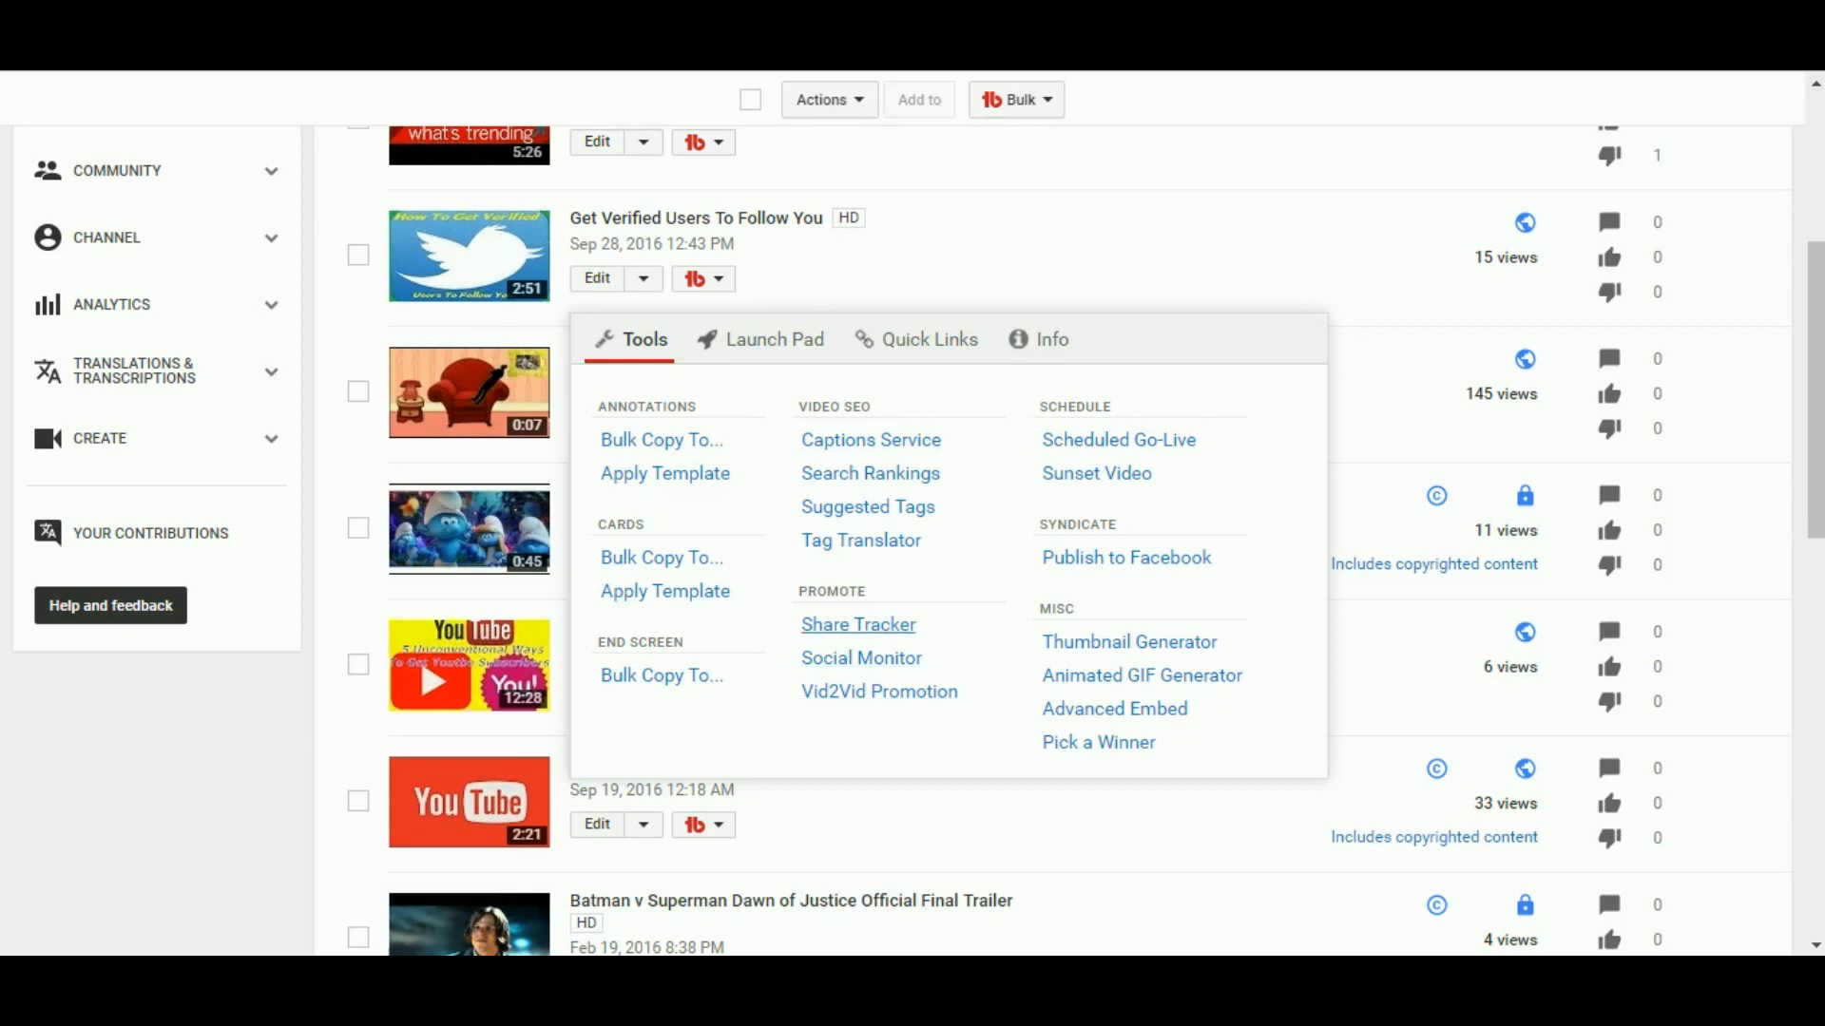
pyautogui.click(858, 624)
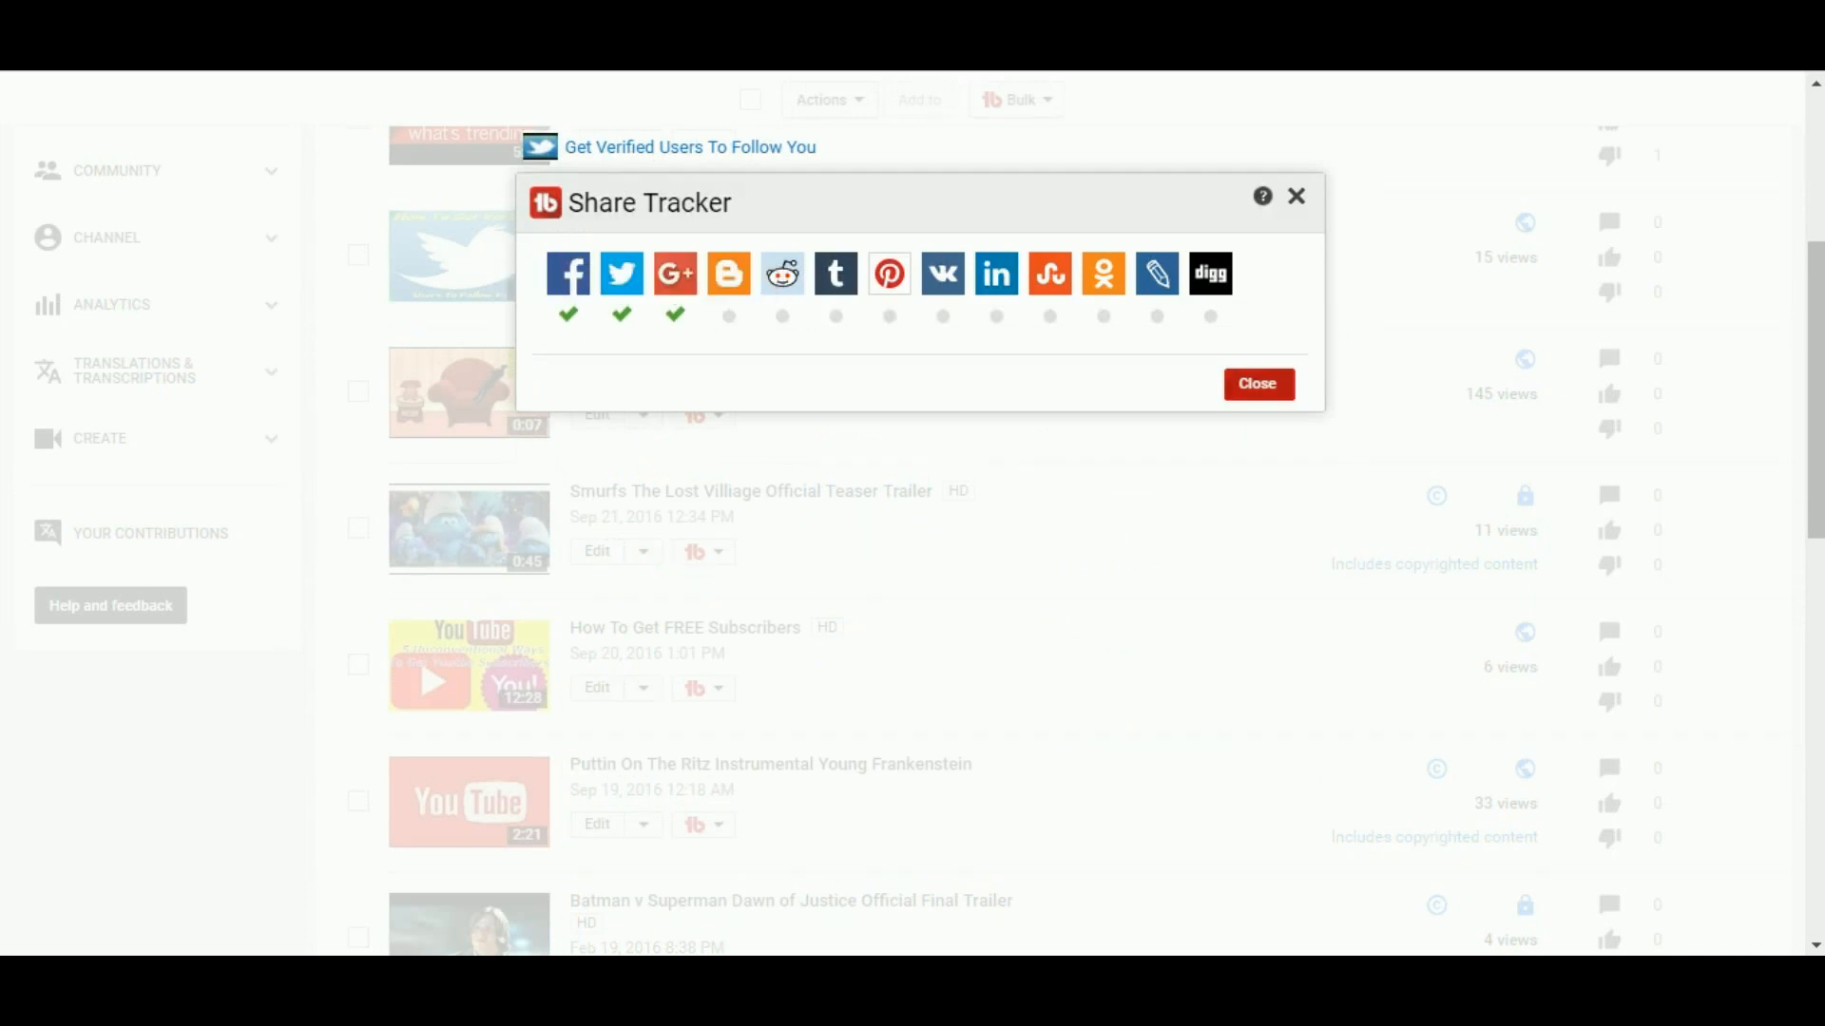
pyautogui.click(1259, 384)
pyautogui.moveTo(1815, 389); pyautogui.dragTo(1815, 252)
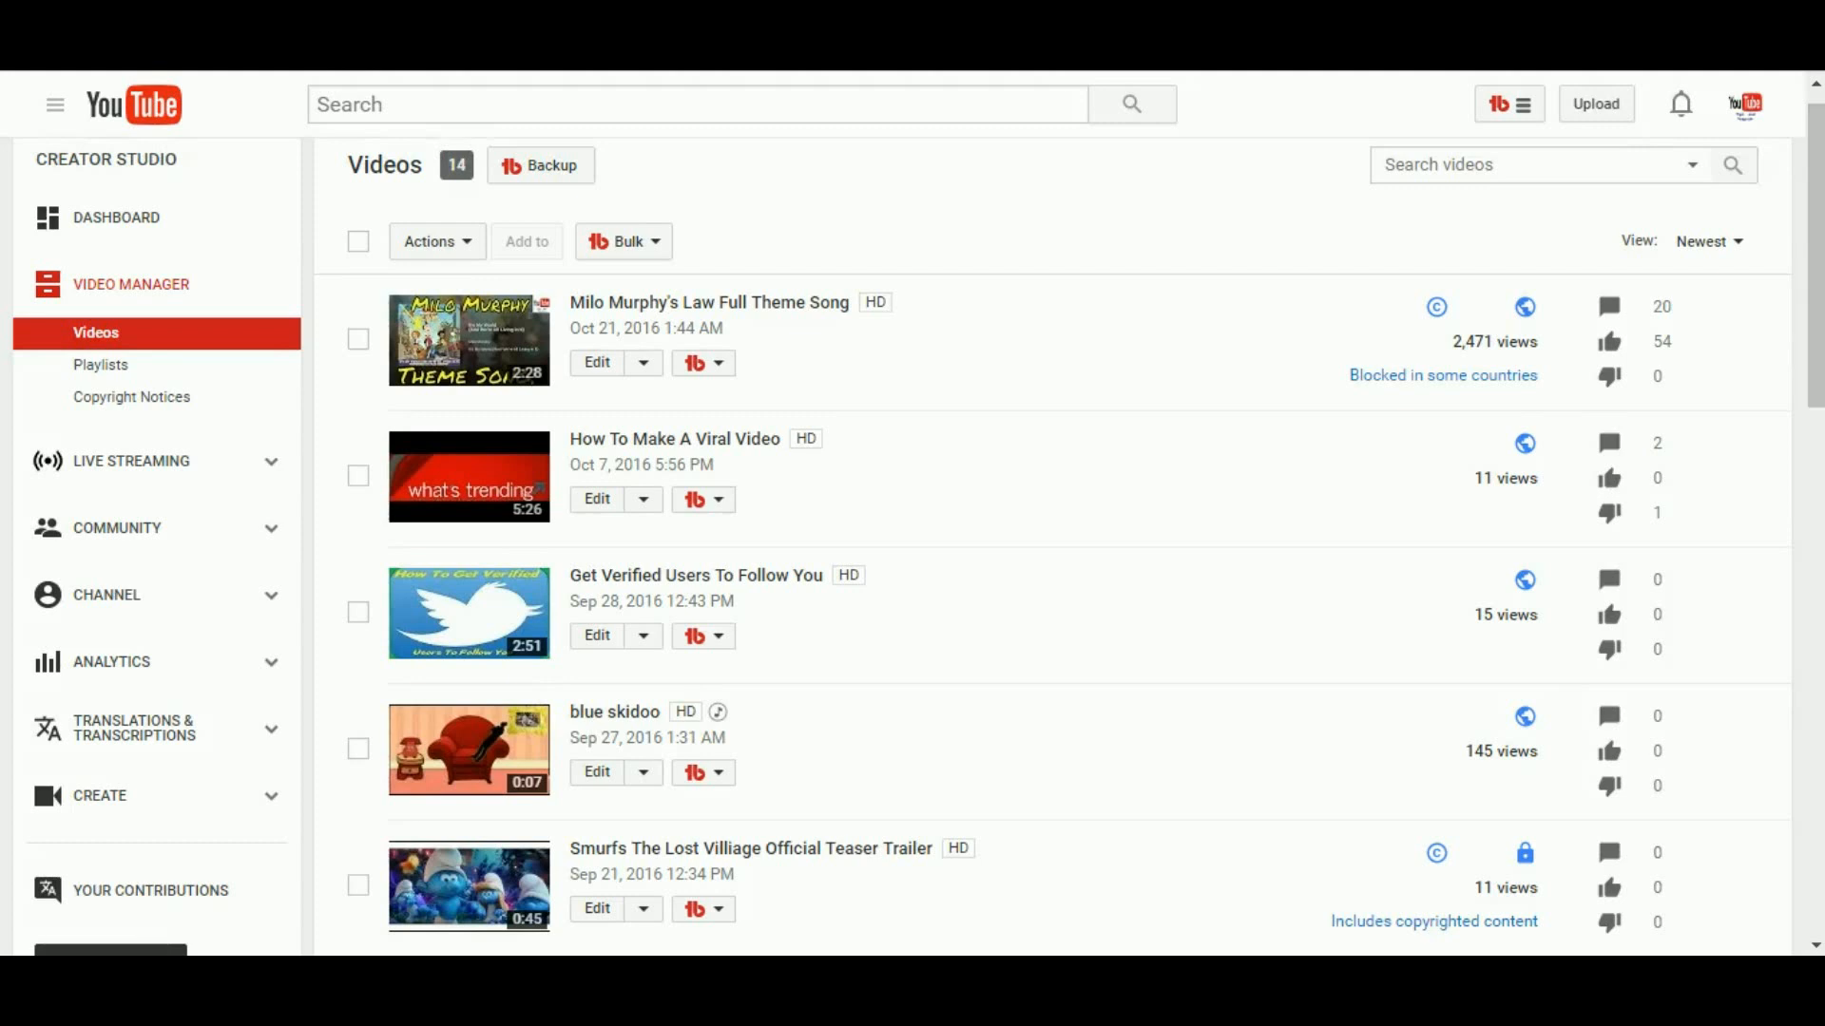
# Step: Look through the TubeBuddy tools offered for this page and open the channel's Messages page
pyautogui.click(1509, 104)
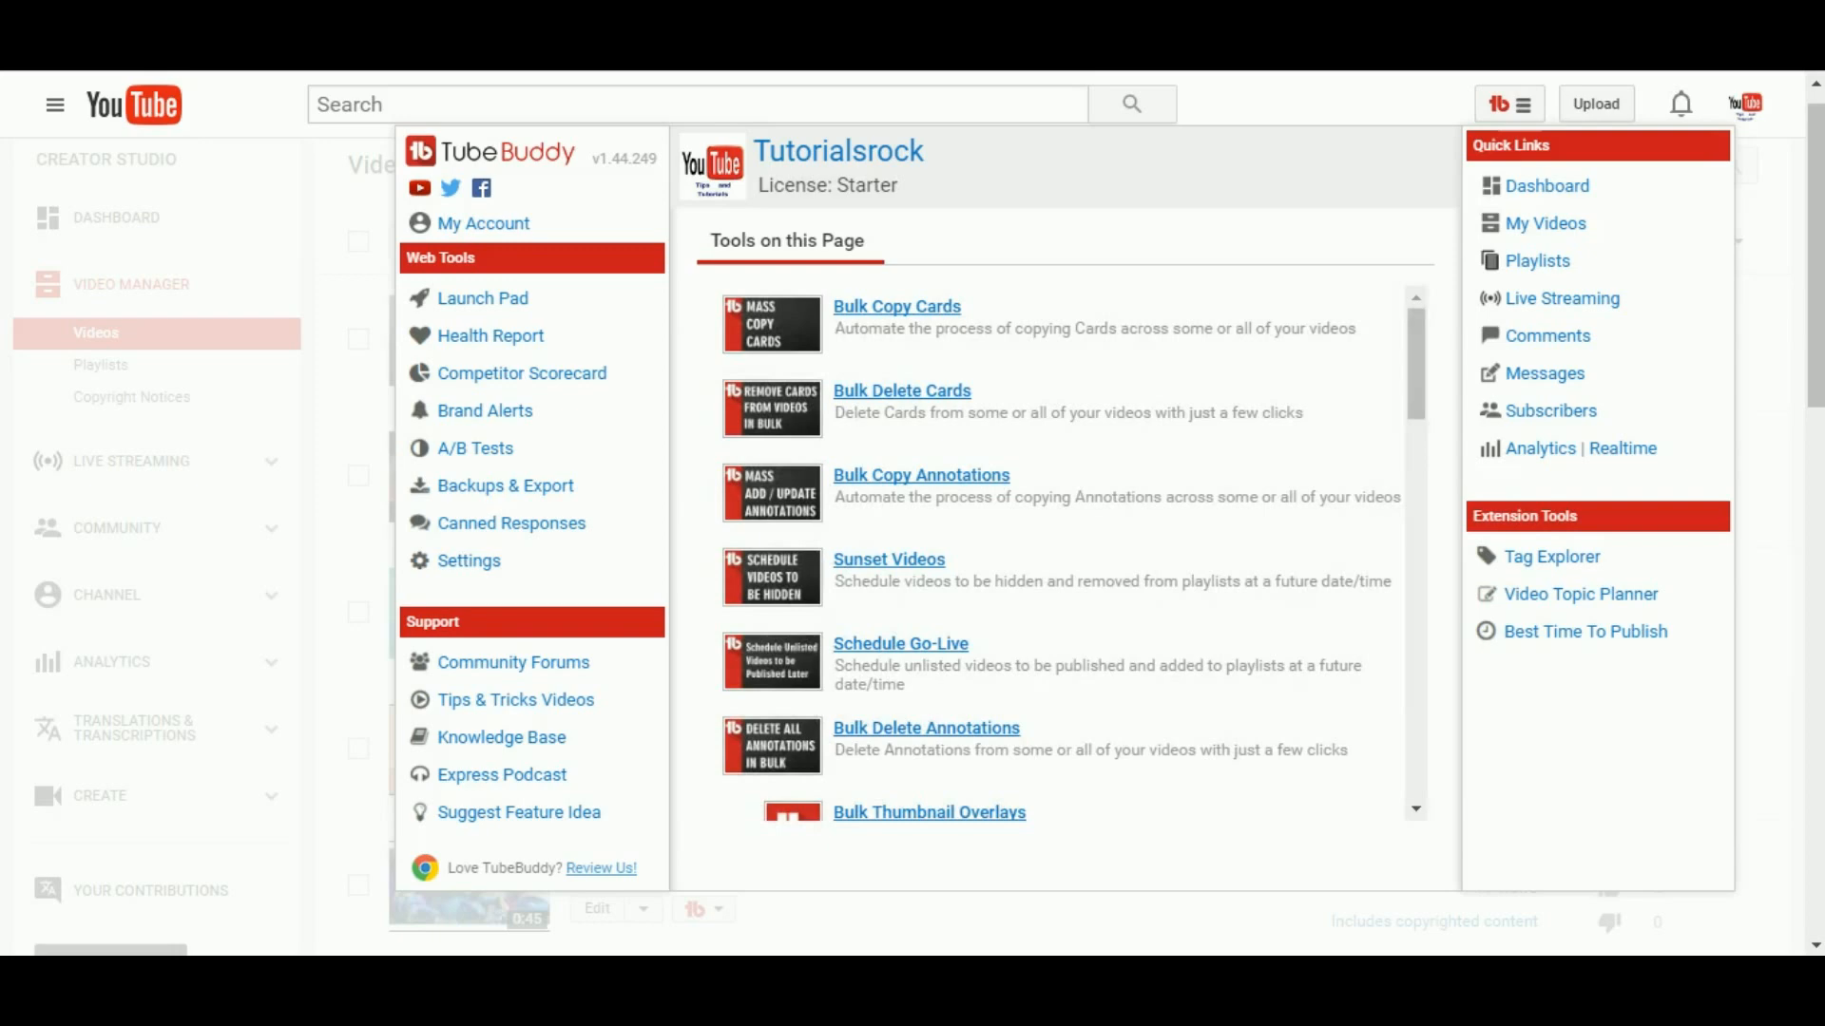
pyautogui.moveTo(1416, 364); pyautogui.dragTo(1416, 670)
pyautogui.scroll(-8, 1055, 551)
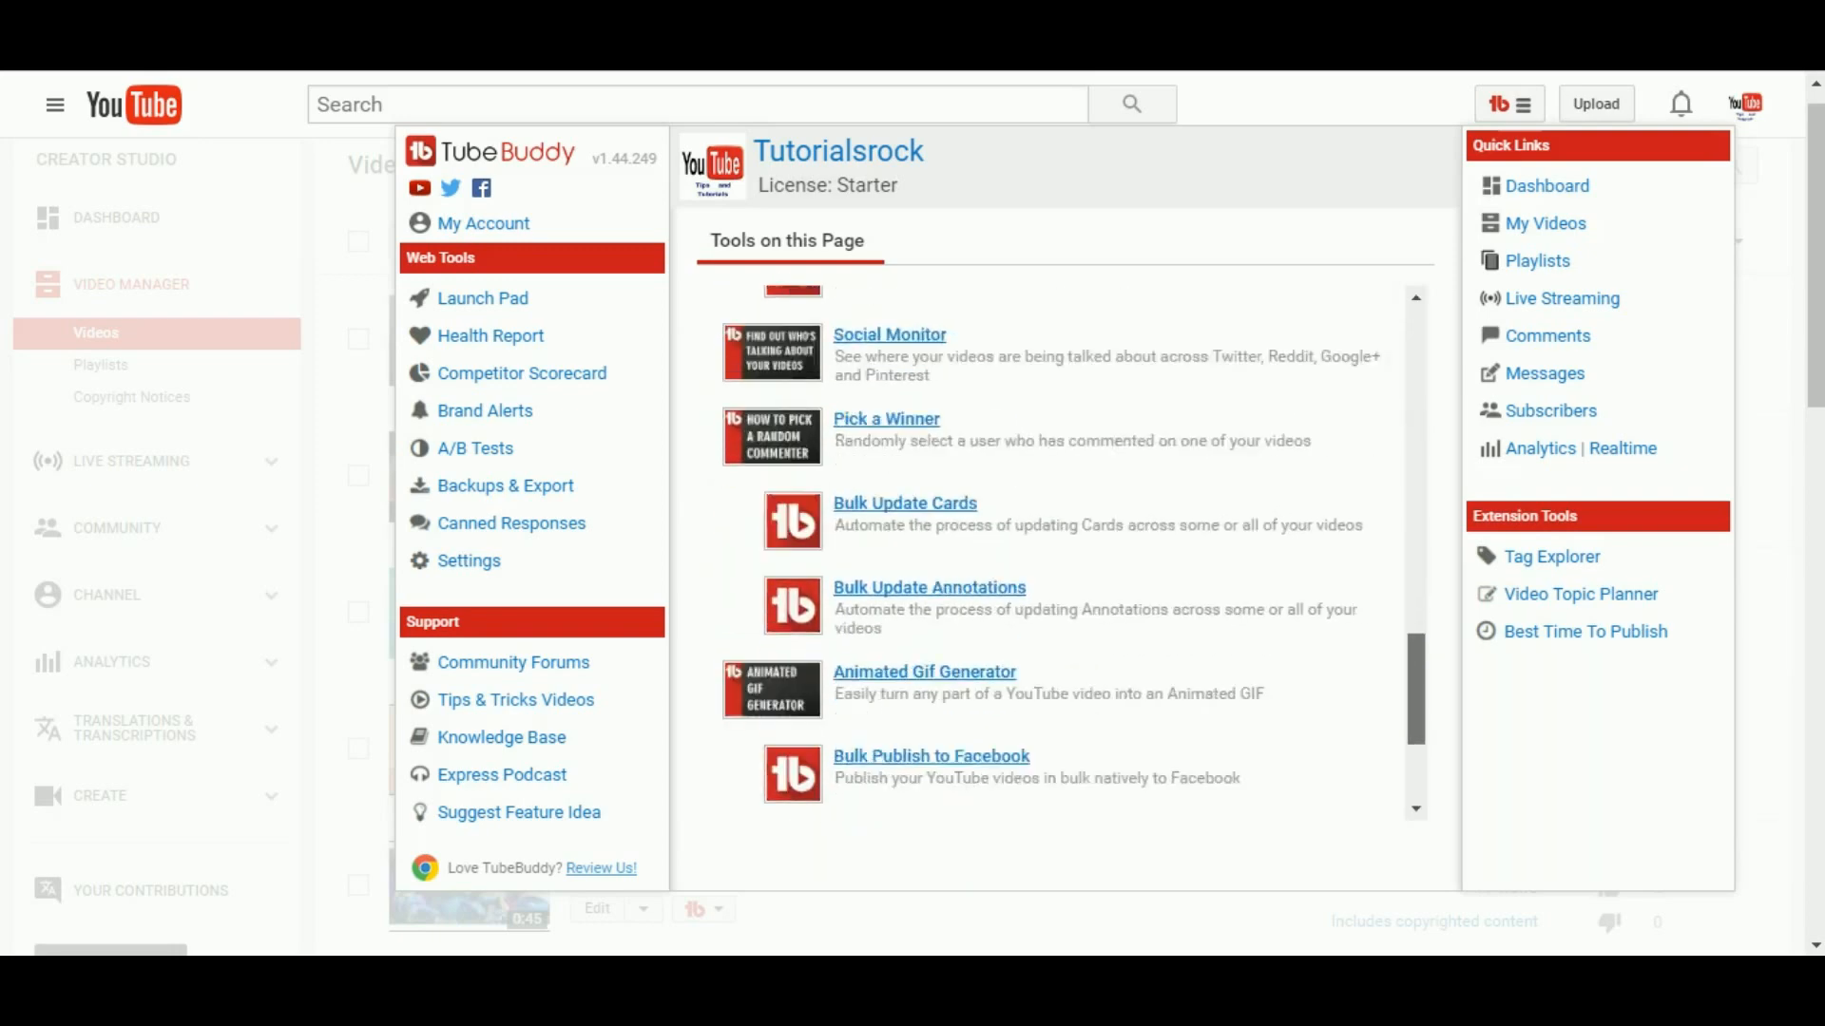
pyautogui.scroll(1, 1054, 551)
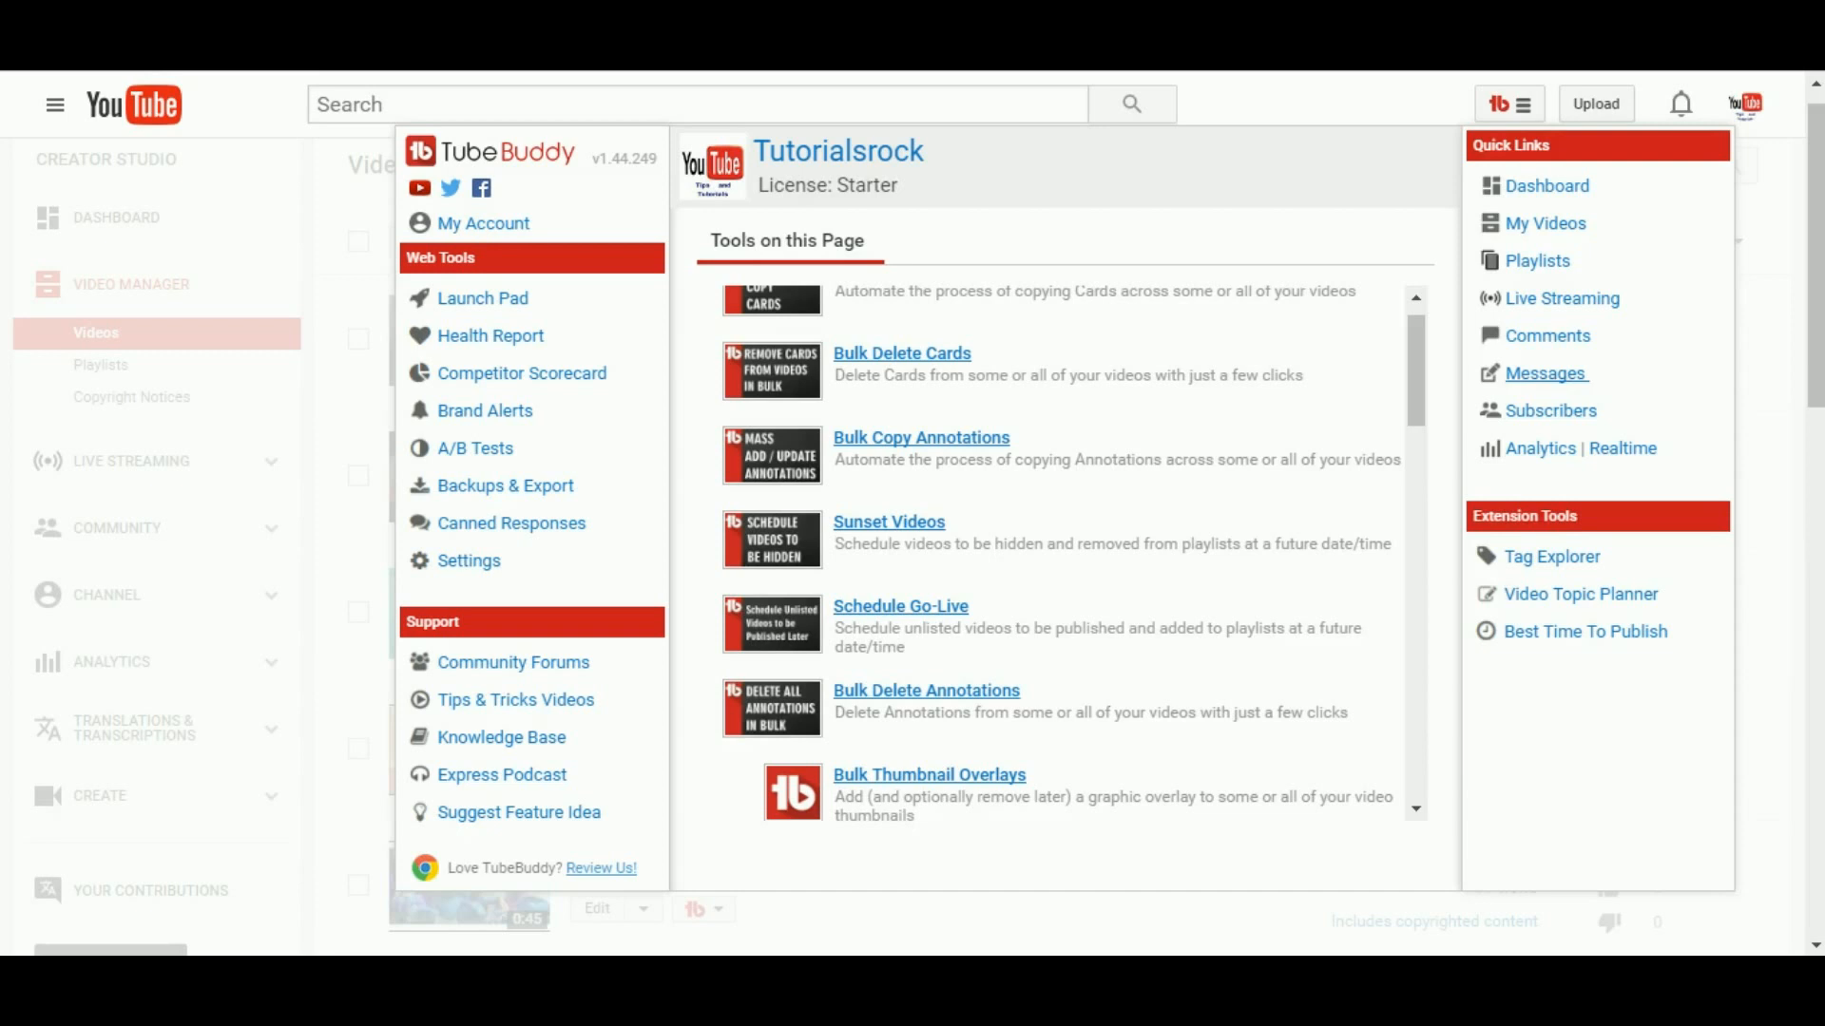
pyautogui.click(1546, 374)
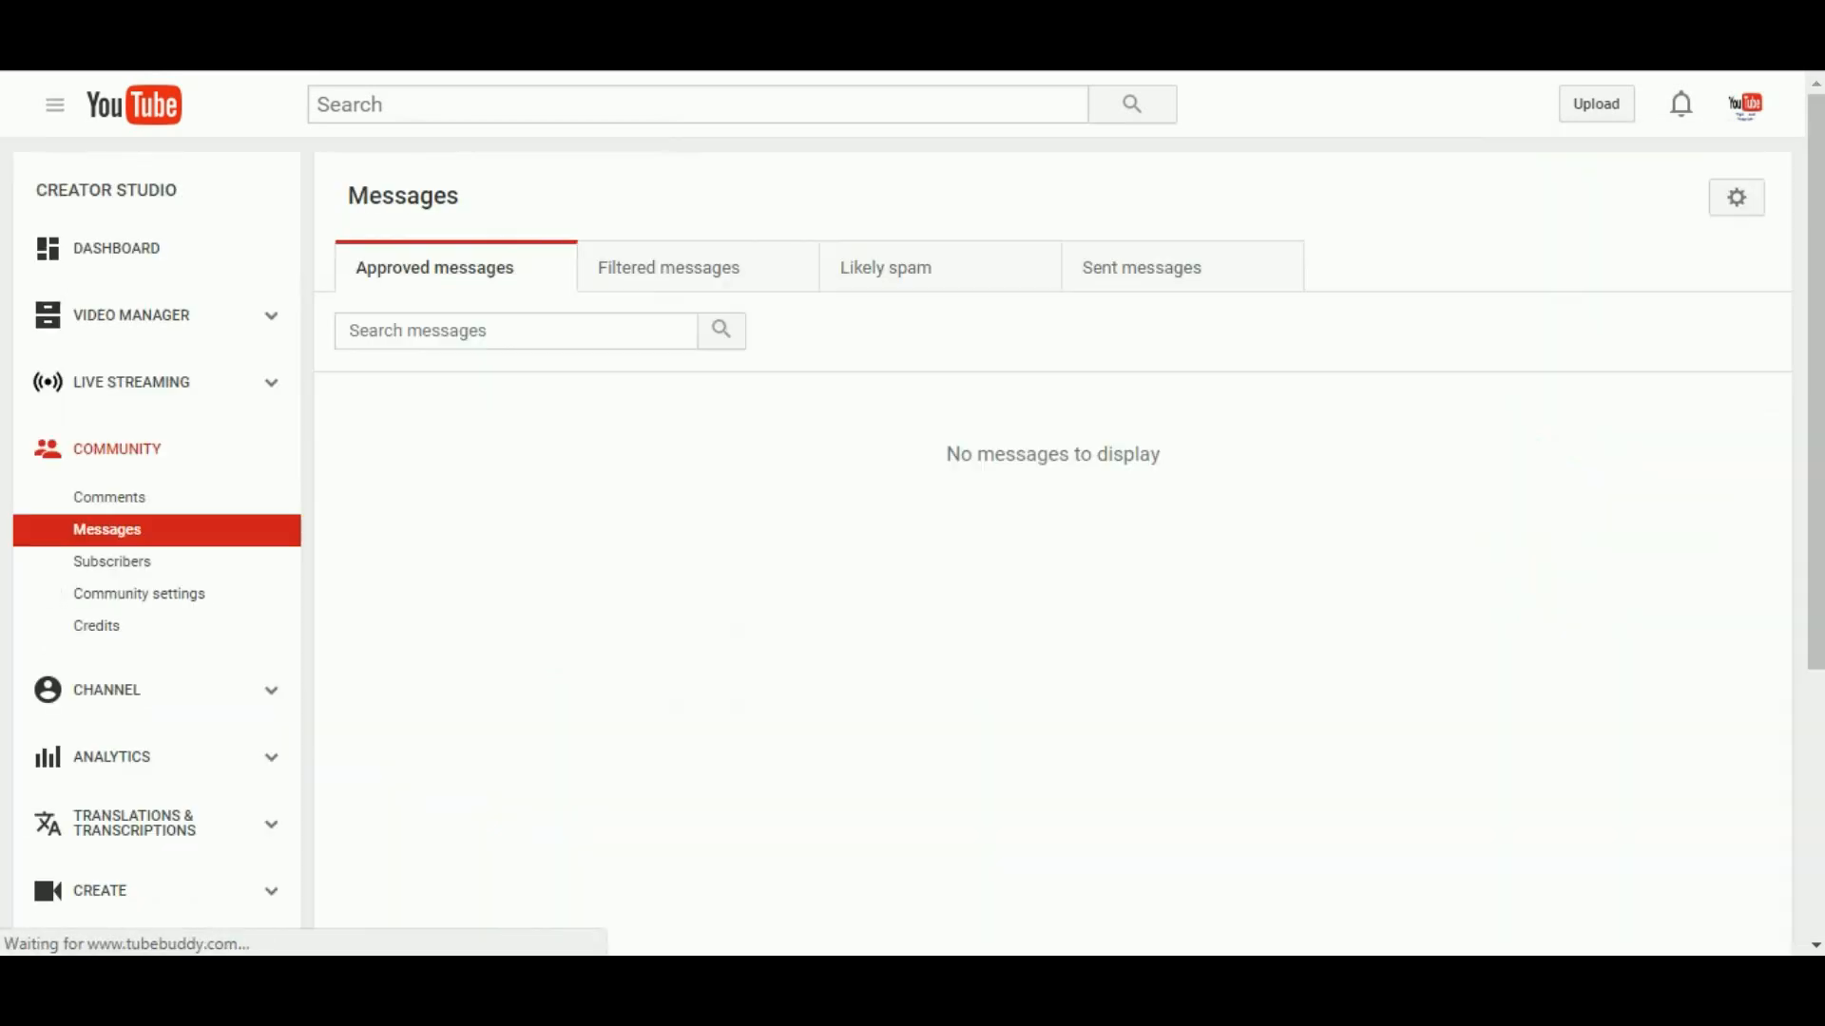
pyautogui.moveTo(1817, 380)
pyautogui.mouseDown()
pyautogui.moveTo(1816, 642)
pyautogui.moveTo(1816, 380)
pyautogui.mouseUp()
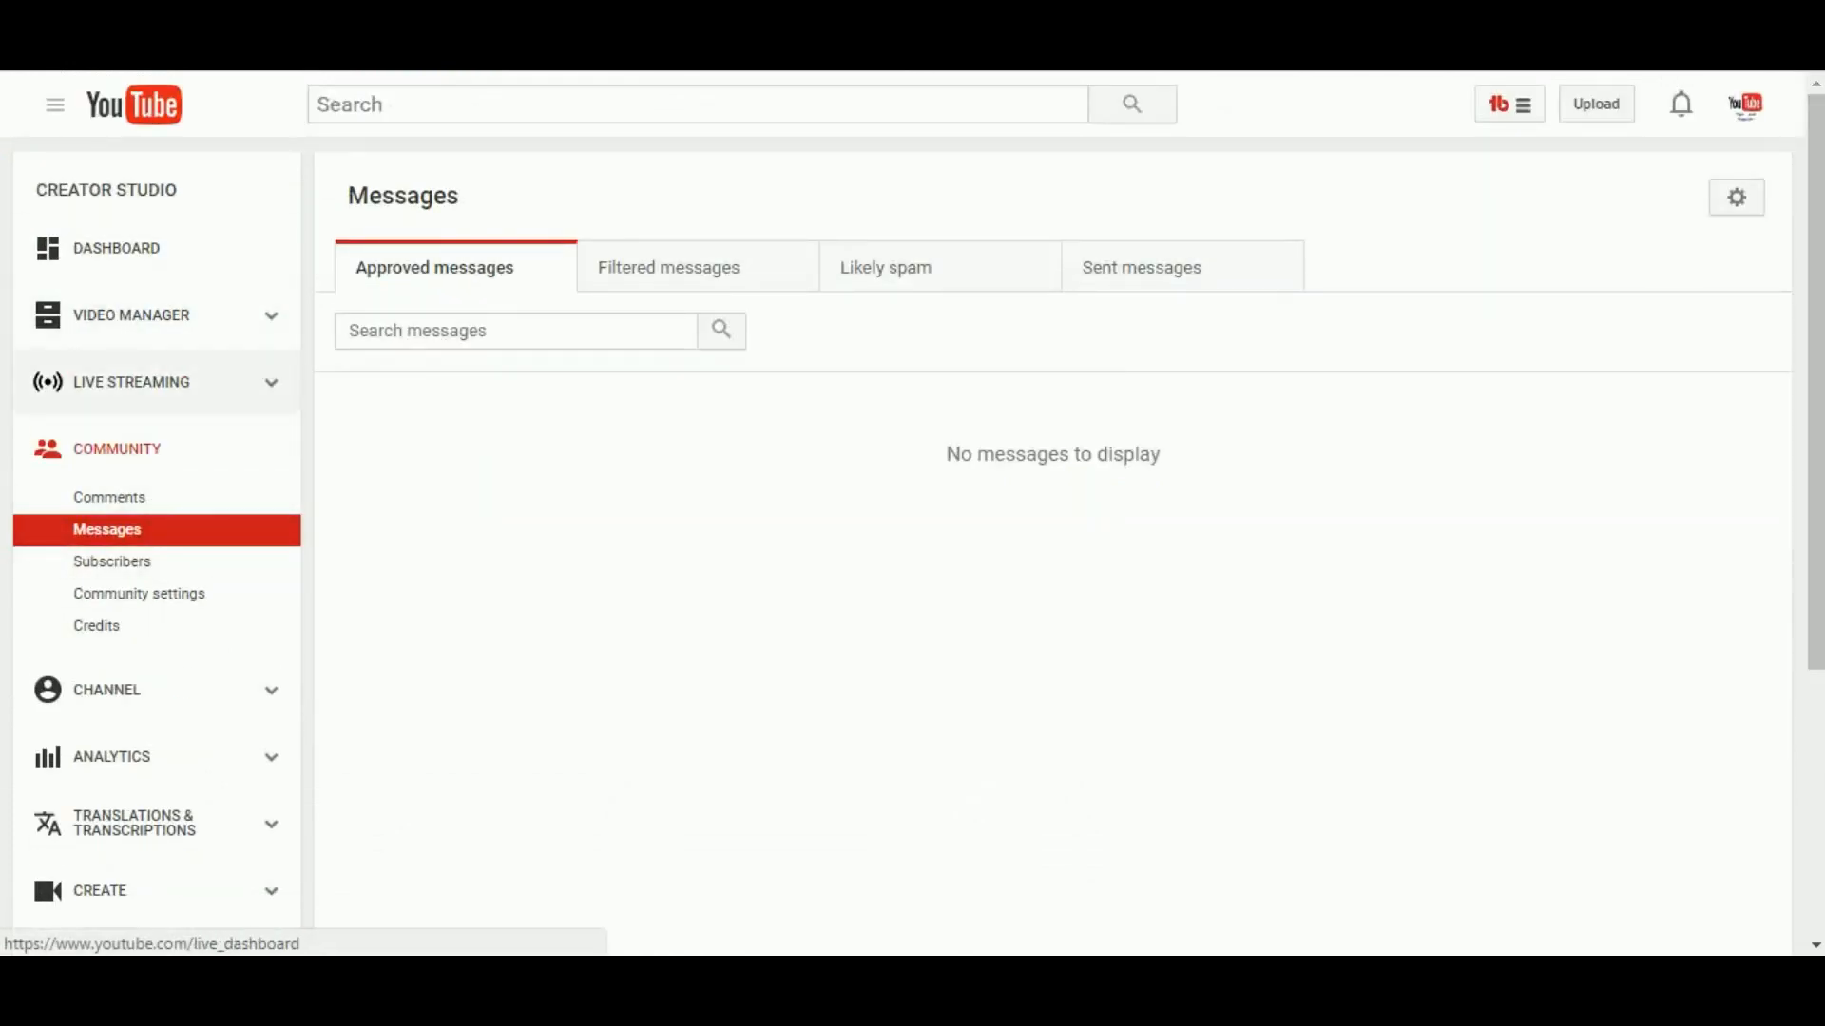
# Step: Open the channel's Subscribers page and look through the list of subscribers
pyautogui.click(112, 562)
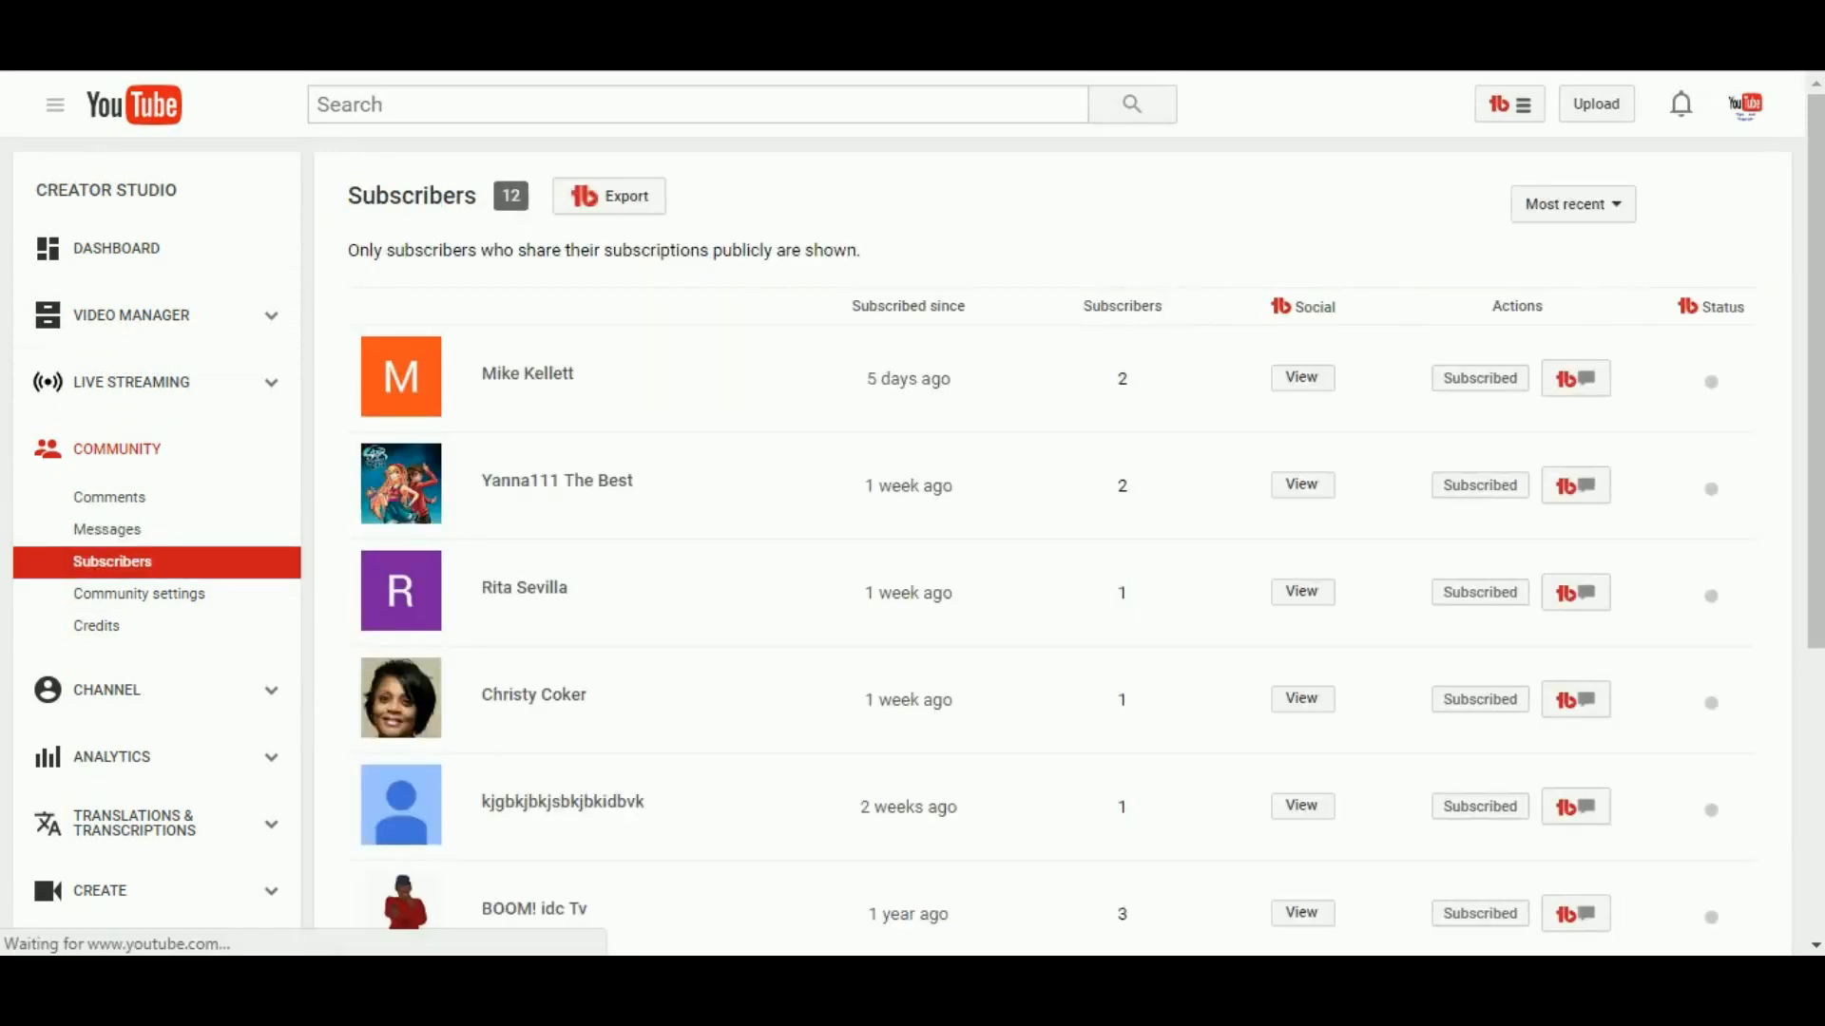
pyautogui.scroll(-5, 1046, 513)
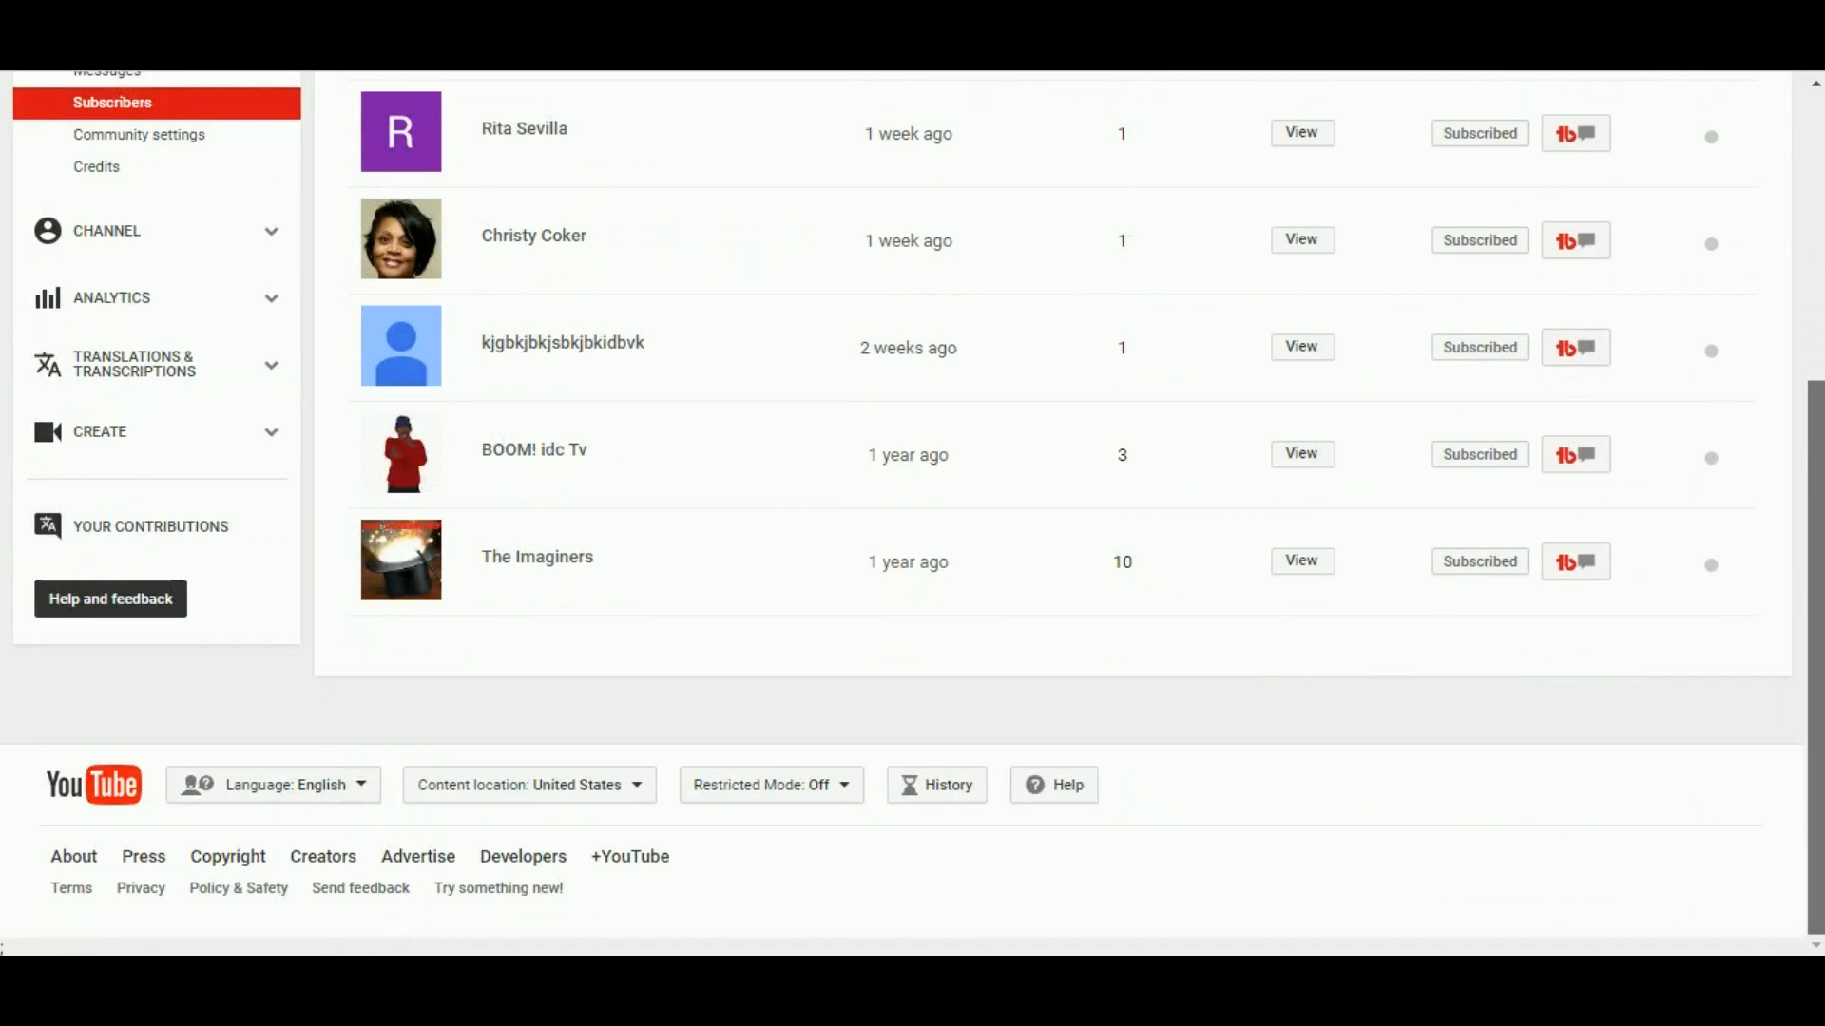
pyautogui.scroll(4, 1046, 513)
pyautogui.scroll(1, 912, 513)
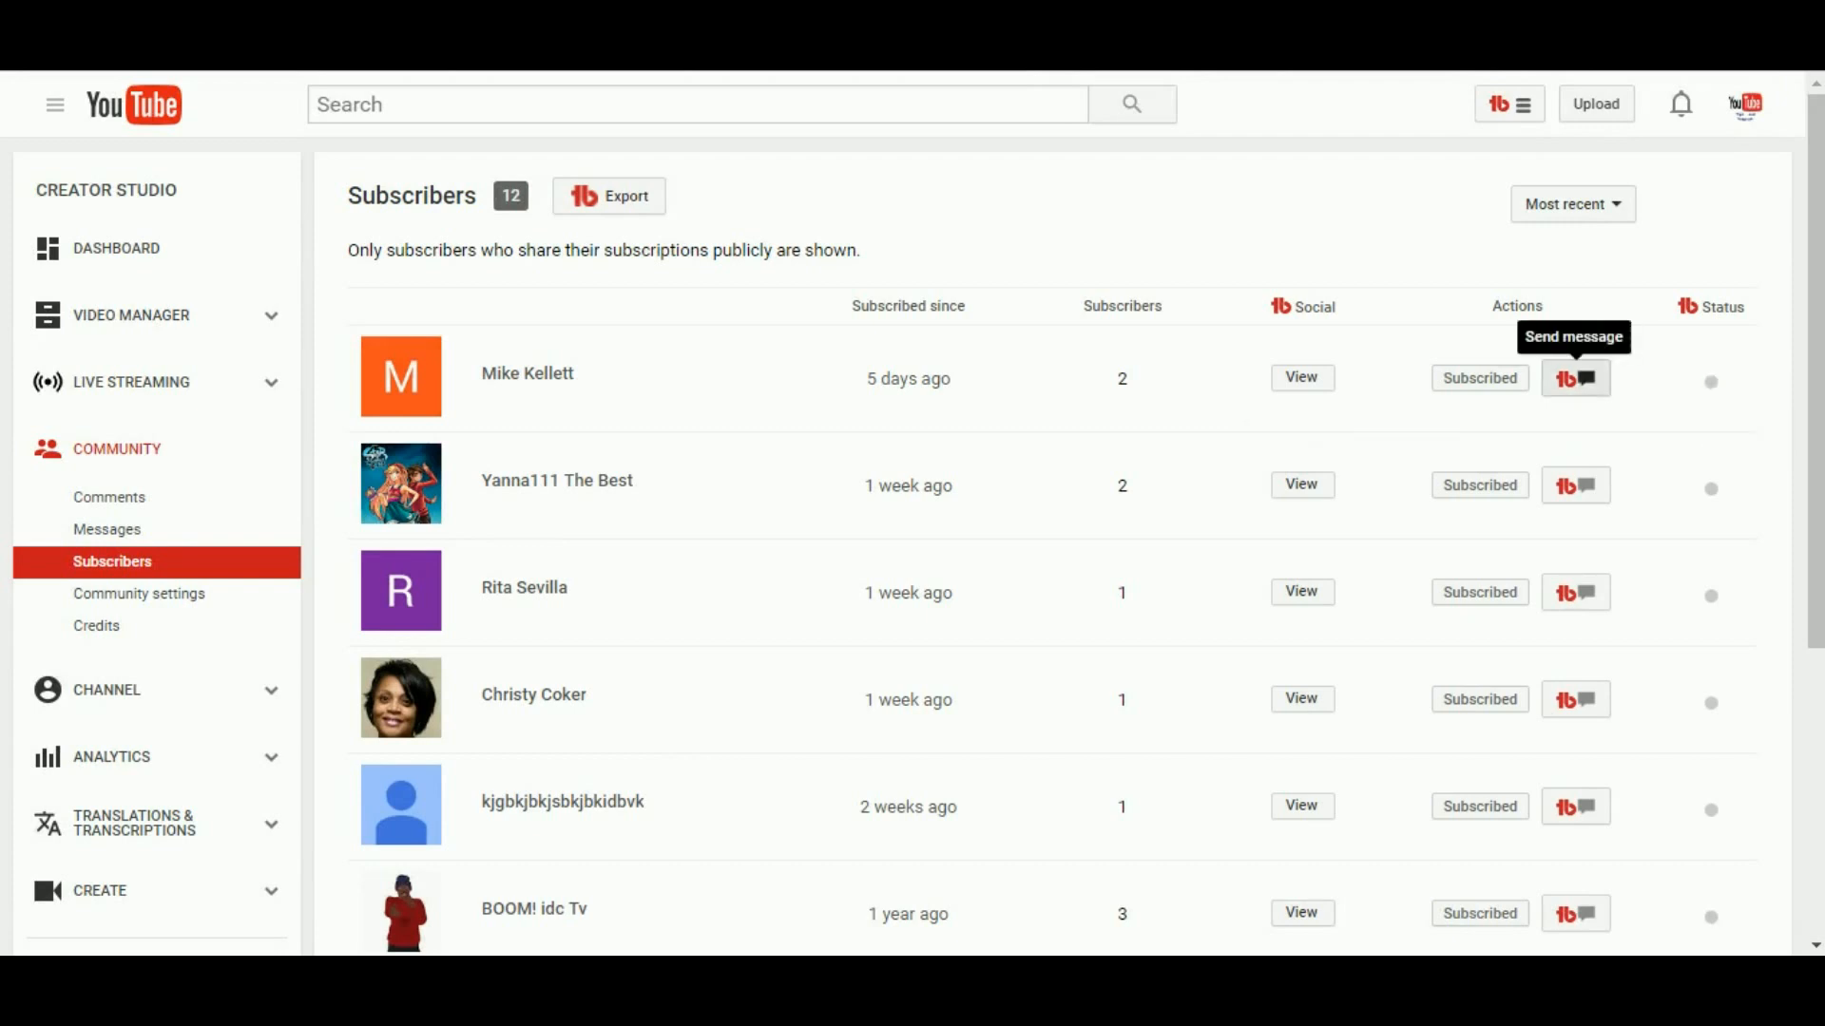
# Step: Send the first subscriber in the list the message "Hi I'm Tutorials Rock!"
pyautogui.click(1578, 380)
pyautogui.click(656, 553)
pyautogui.write('H')
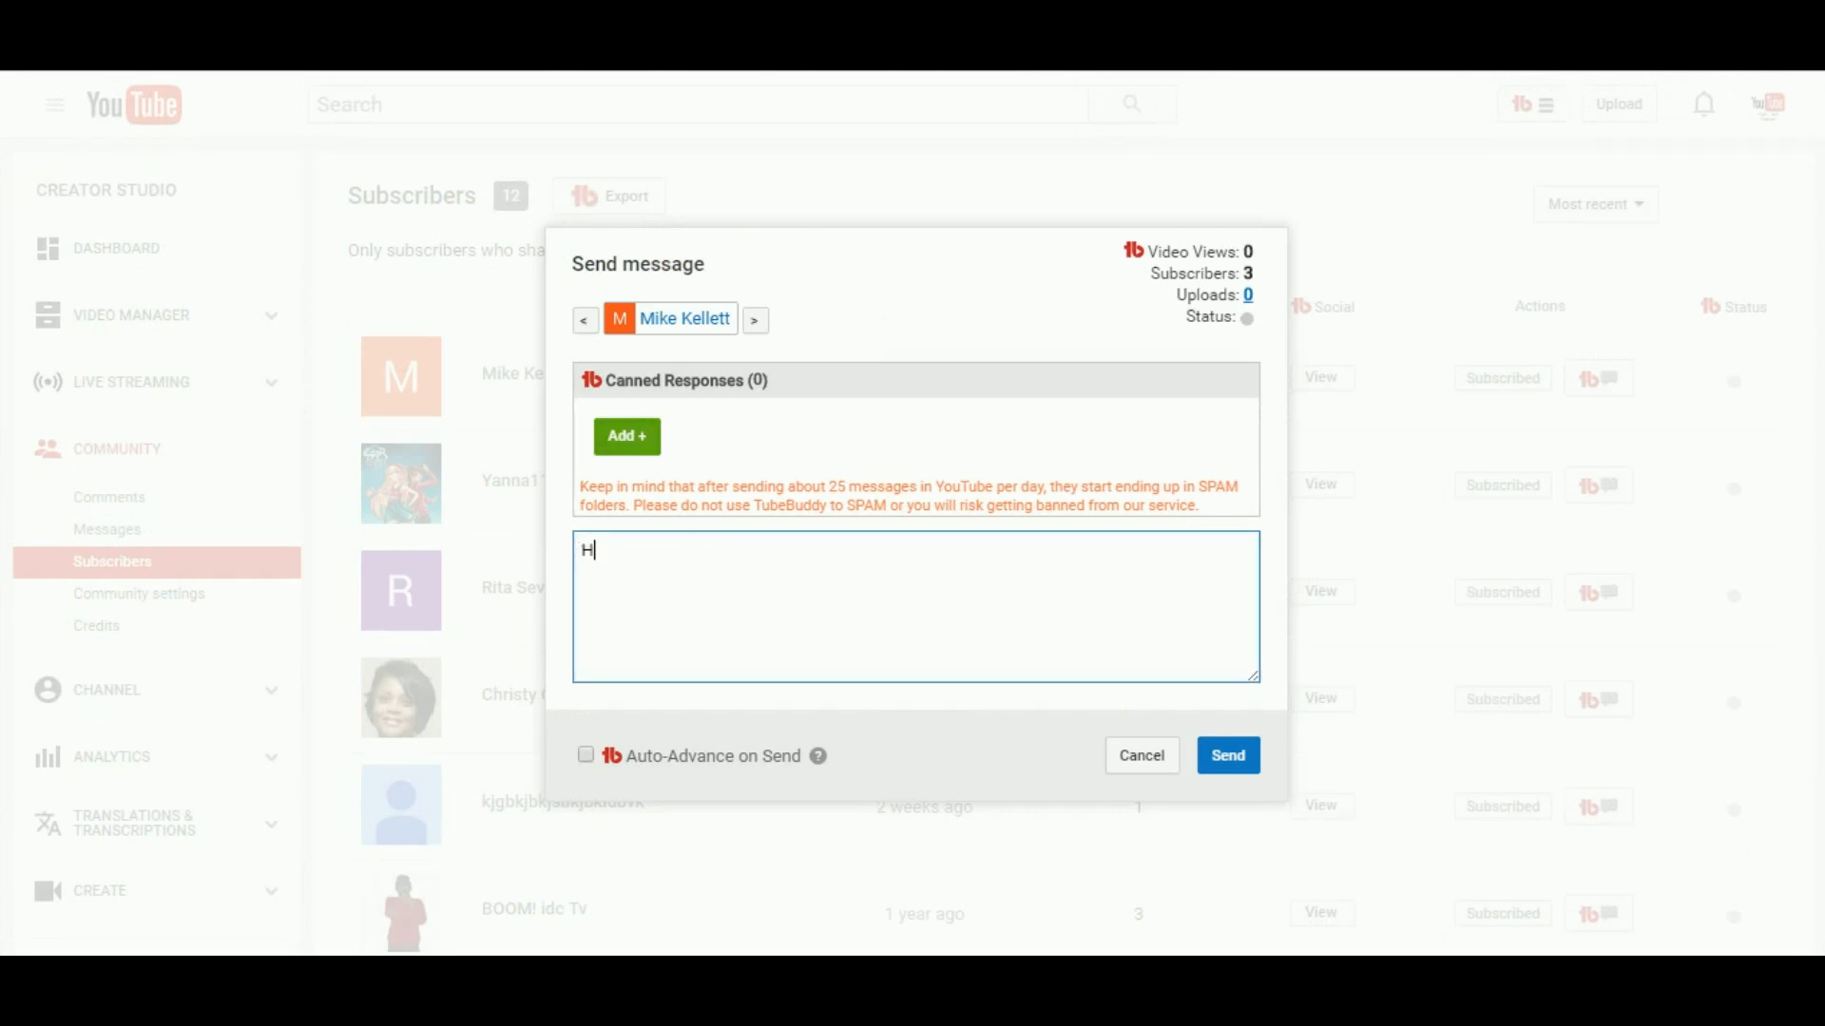
pyautogui.write("i I'm Tutorials Rock!")
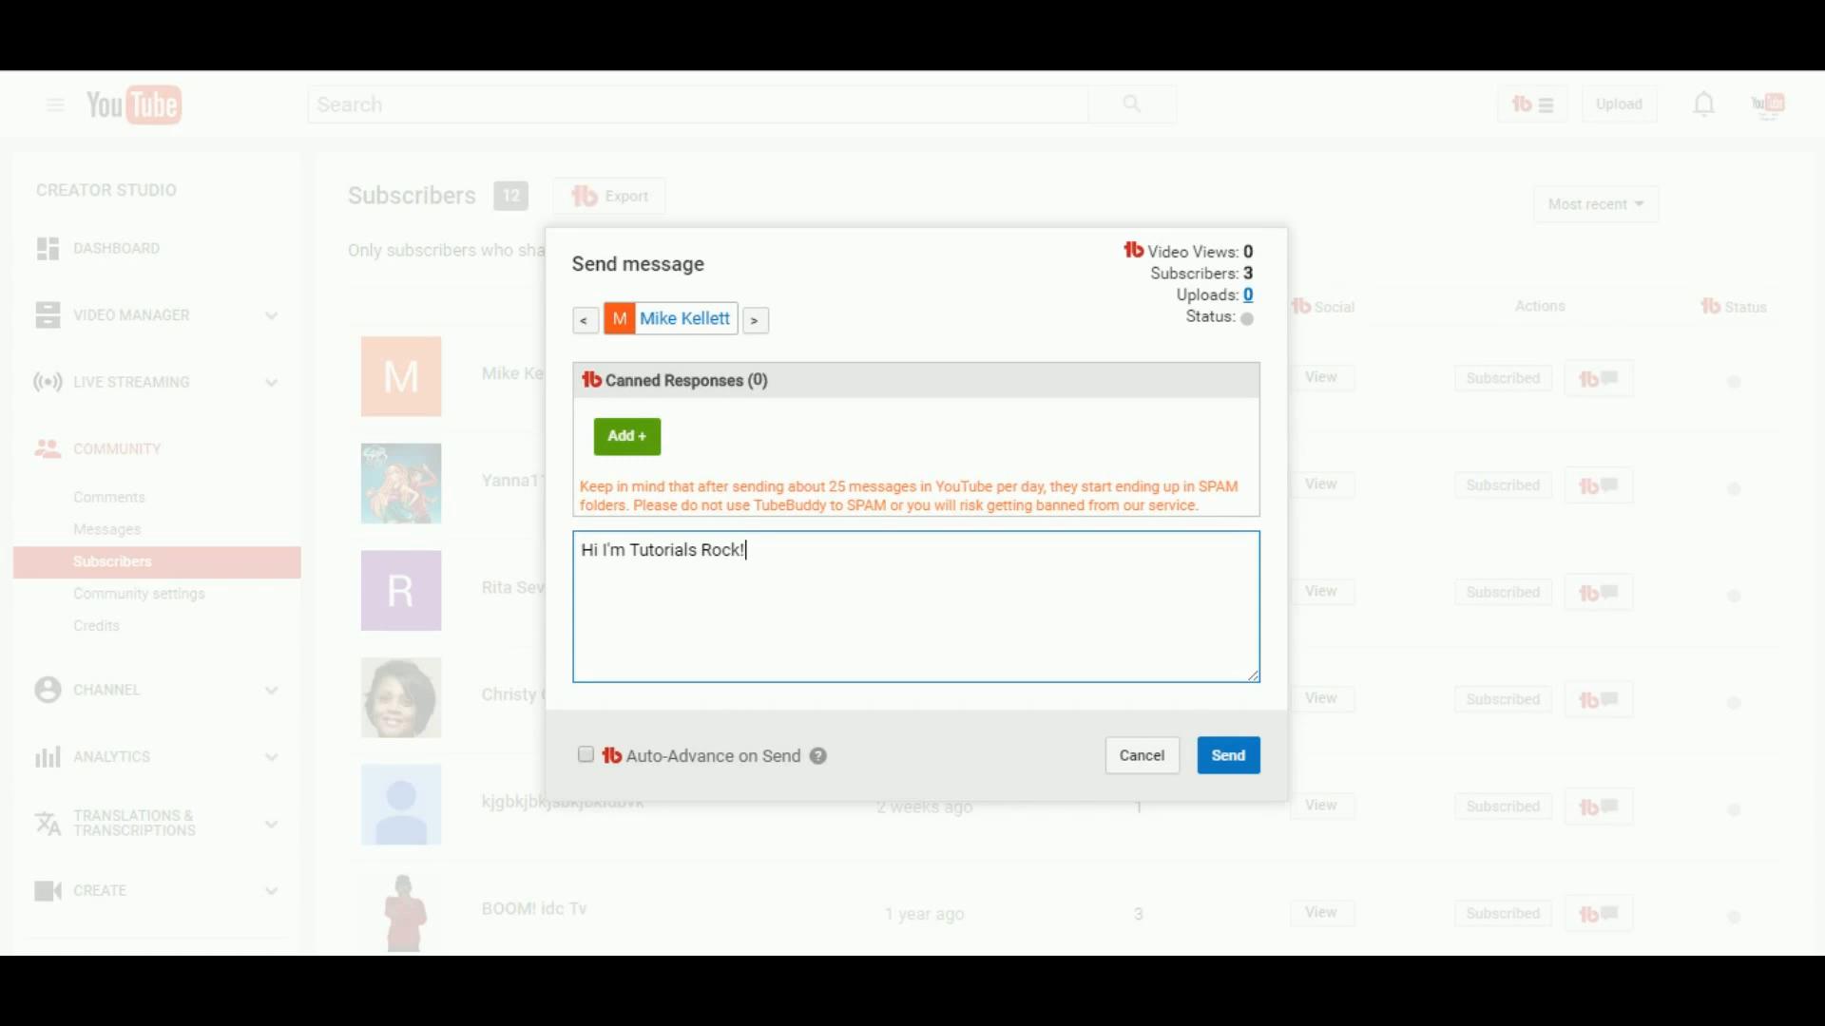
pyautogui.click(1228, 756)
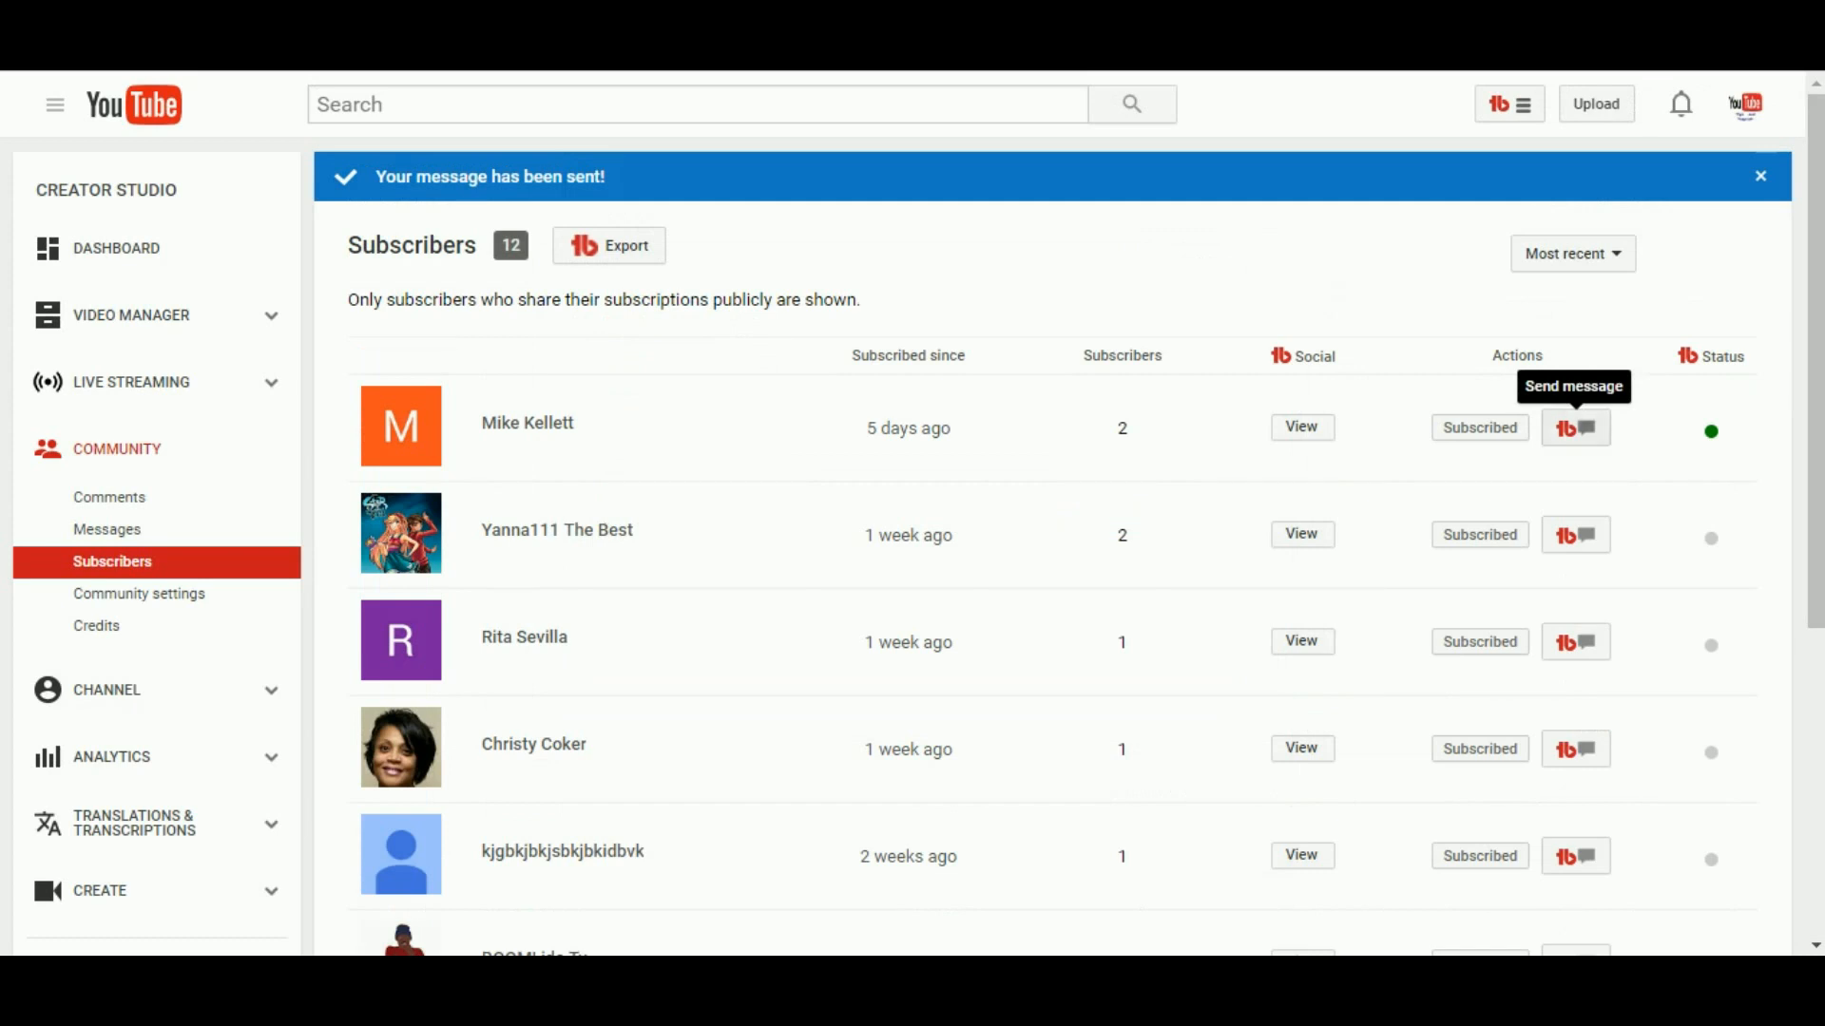
# Step: From a new message to the same subscriber, start adding a canned response and name it "Tutorials"
pyautogui.click(1576, 427)
pyautogui.click(582, 550)
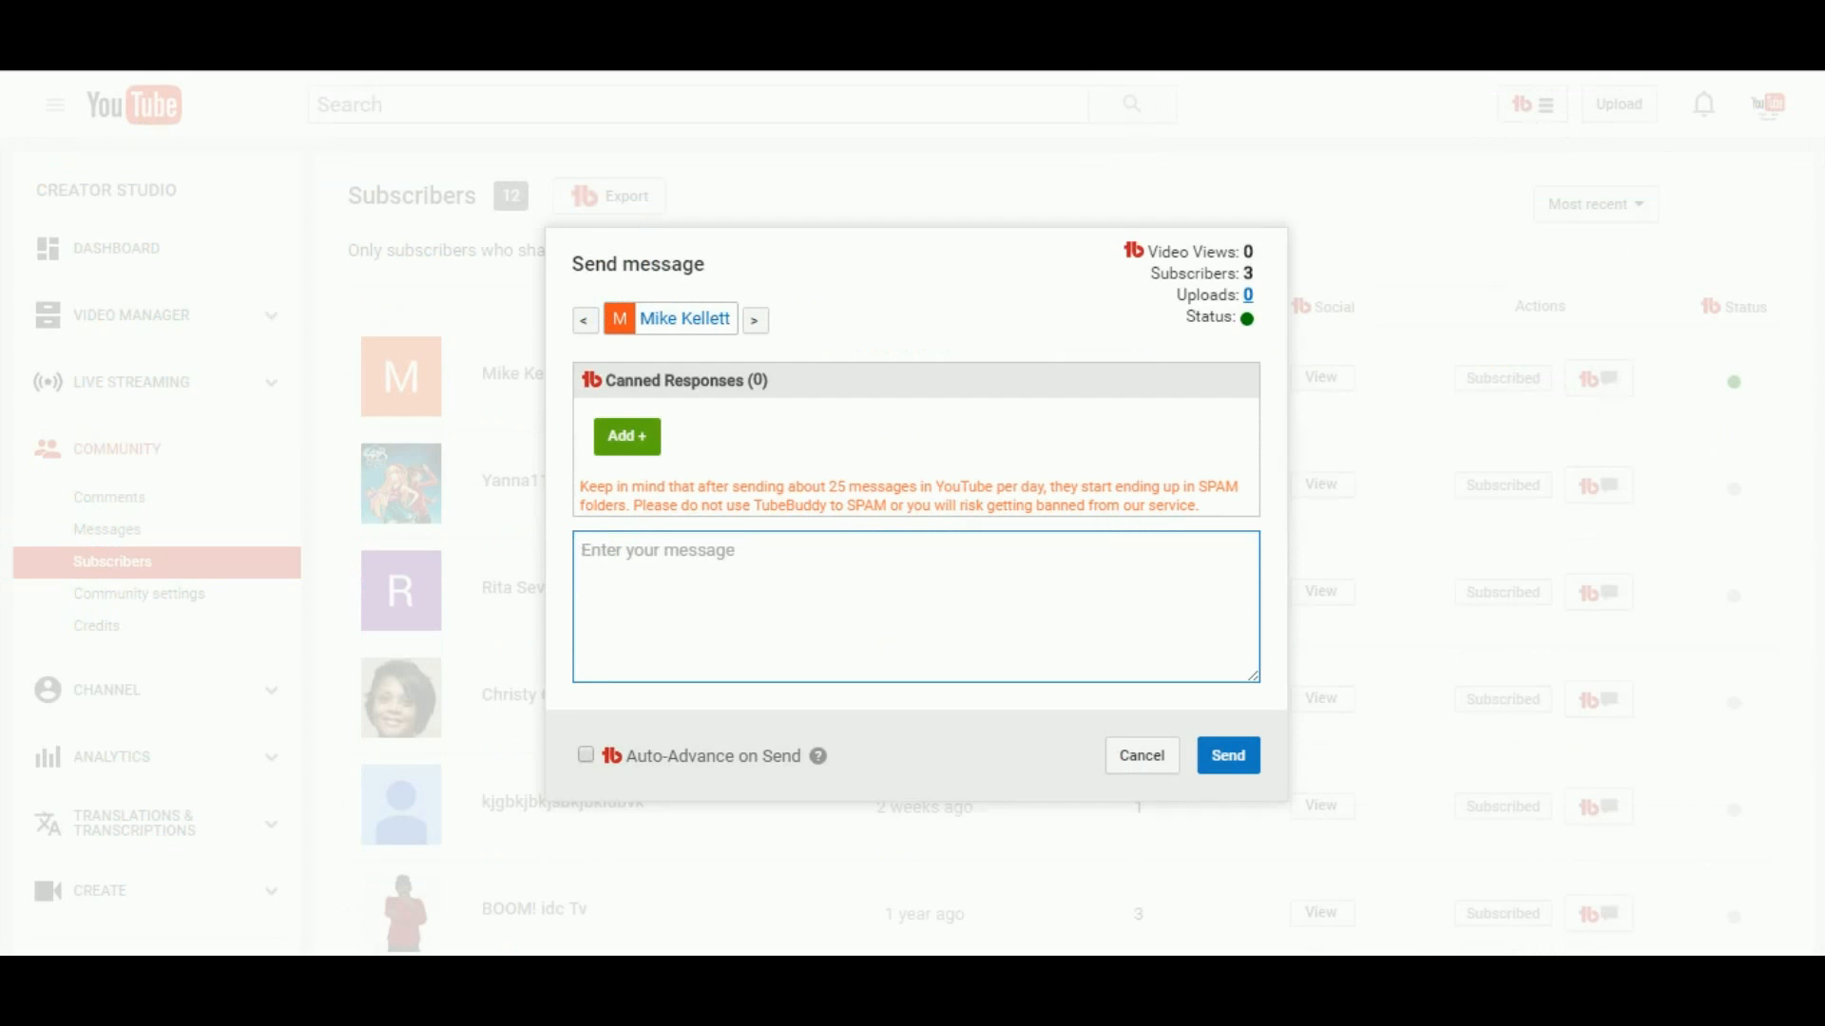
pyautogui.click(627, 438)
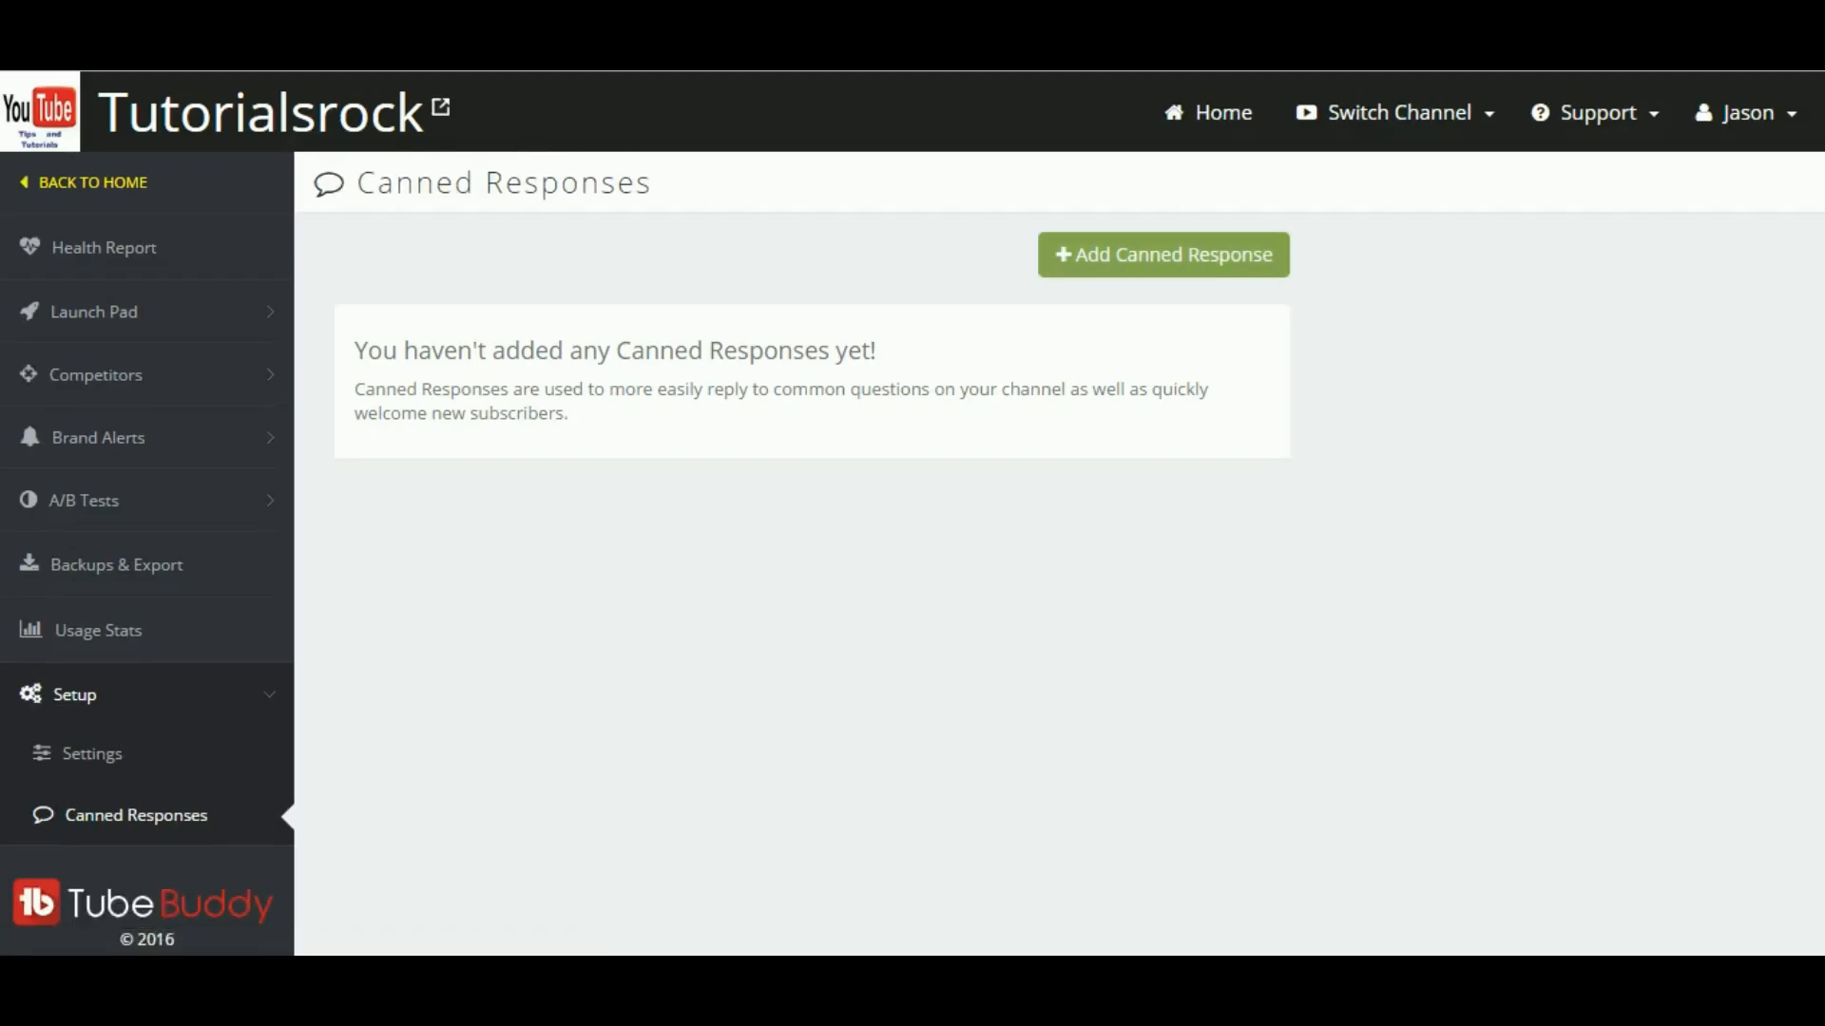
pyautogui.click(1163, 255)
pyautogui.click(536, 268)
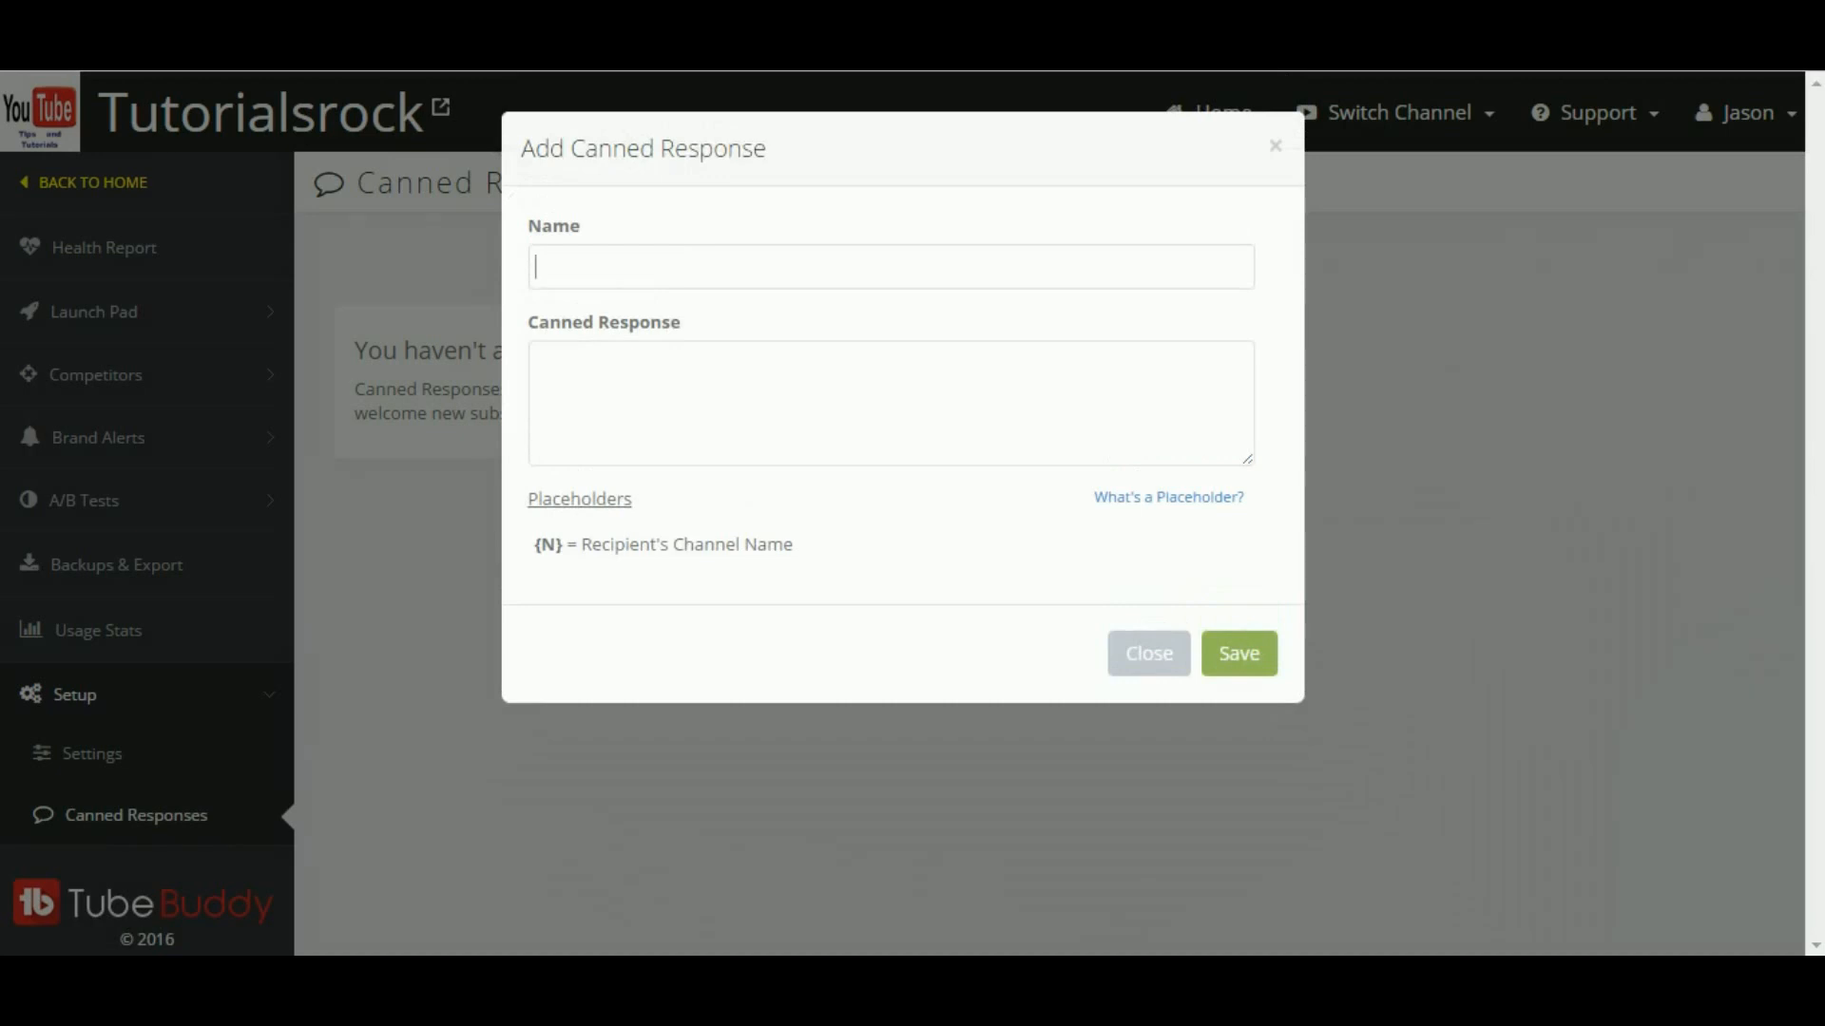
pyautogui.write('Tutorials')
# Step: Write the canned response text "Hi I'm Tutorials Rock, how are you today? Thanks for subscribing!"
pyautogui.click(546, 363)
pyautogui.write("Hi I'm ")
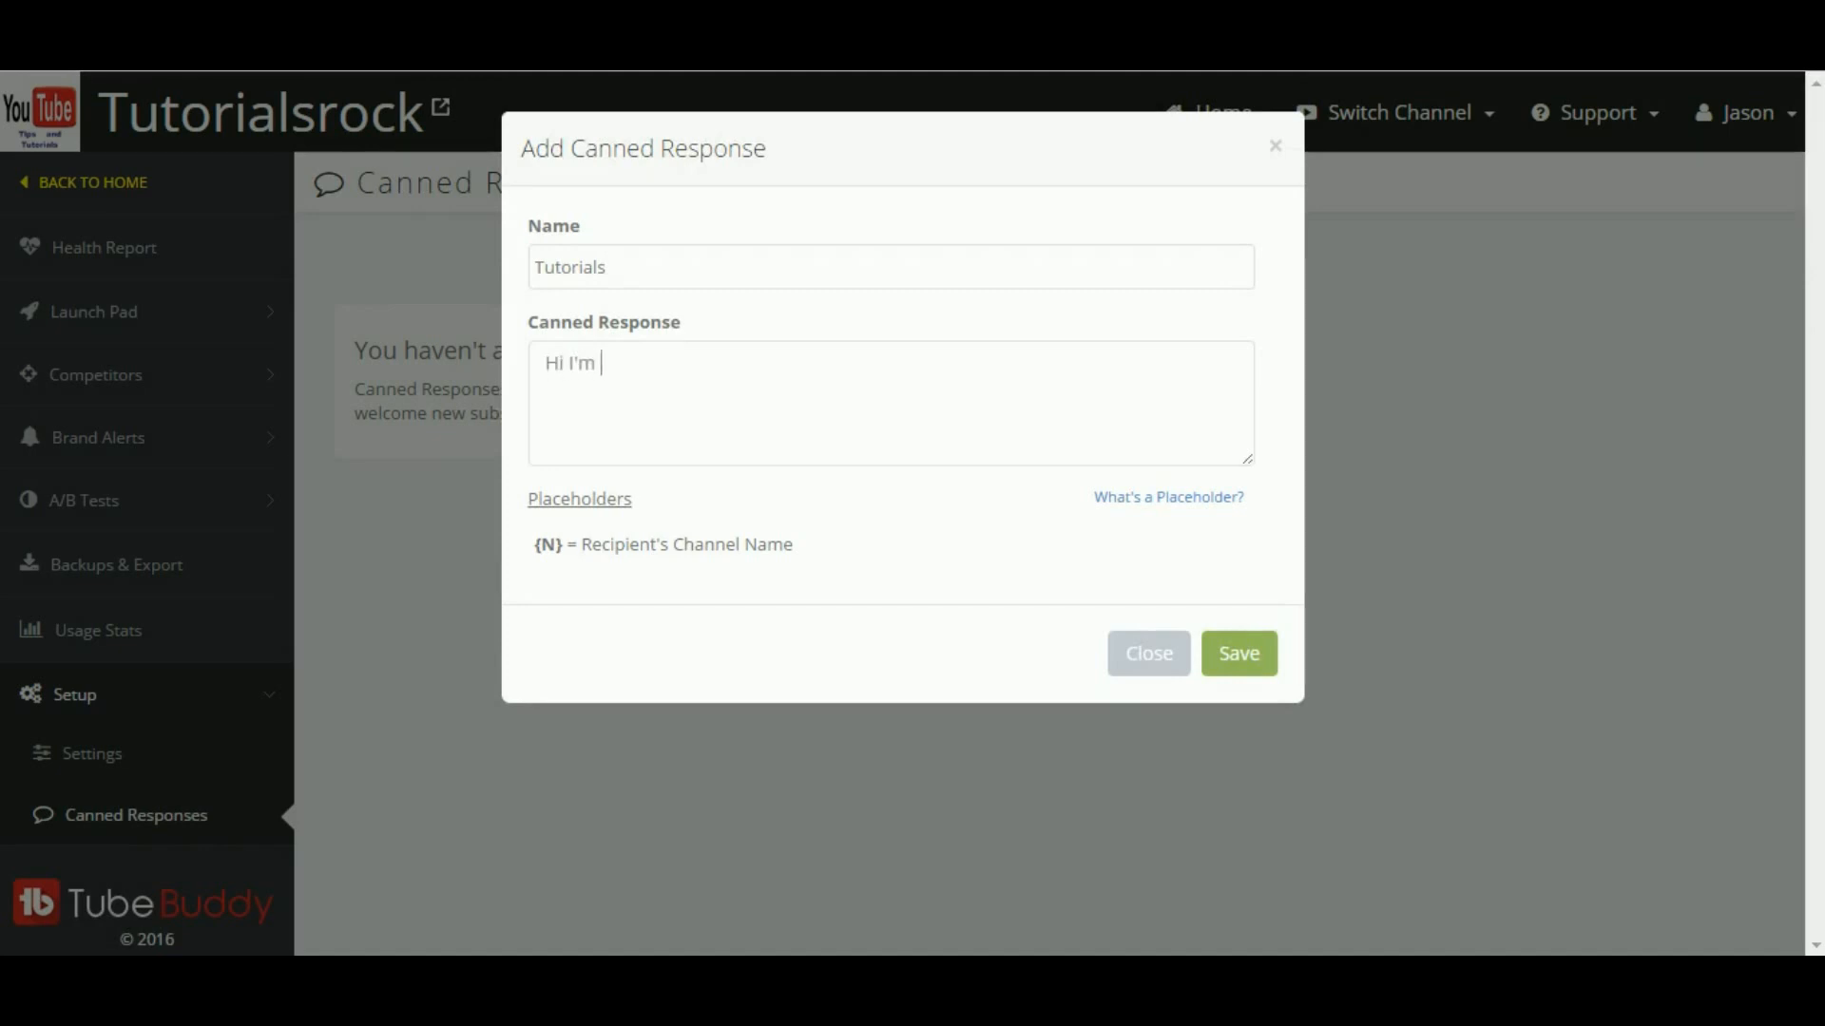
pyautogui.write('a')
pyautogui.press('BackSpace')
pyautogui.write('T')
pyautogui.write('ur')
pyautogui.write('torials Roc')
pyautogui.write('k, how are')
pyautogui.write(' o')
pyautogui.press('BackSpace')
pyautogui.write('you today? Thanks for subscribing!')
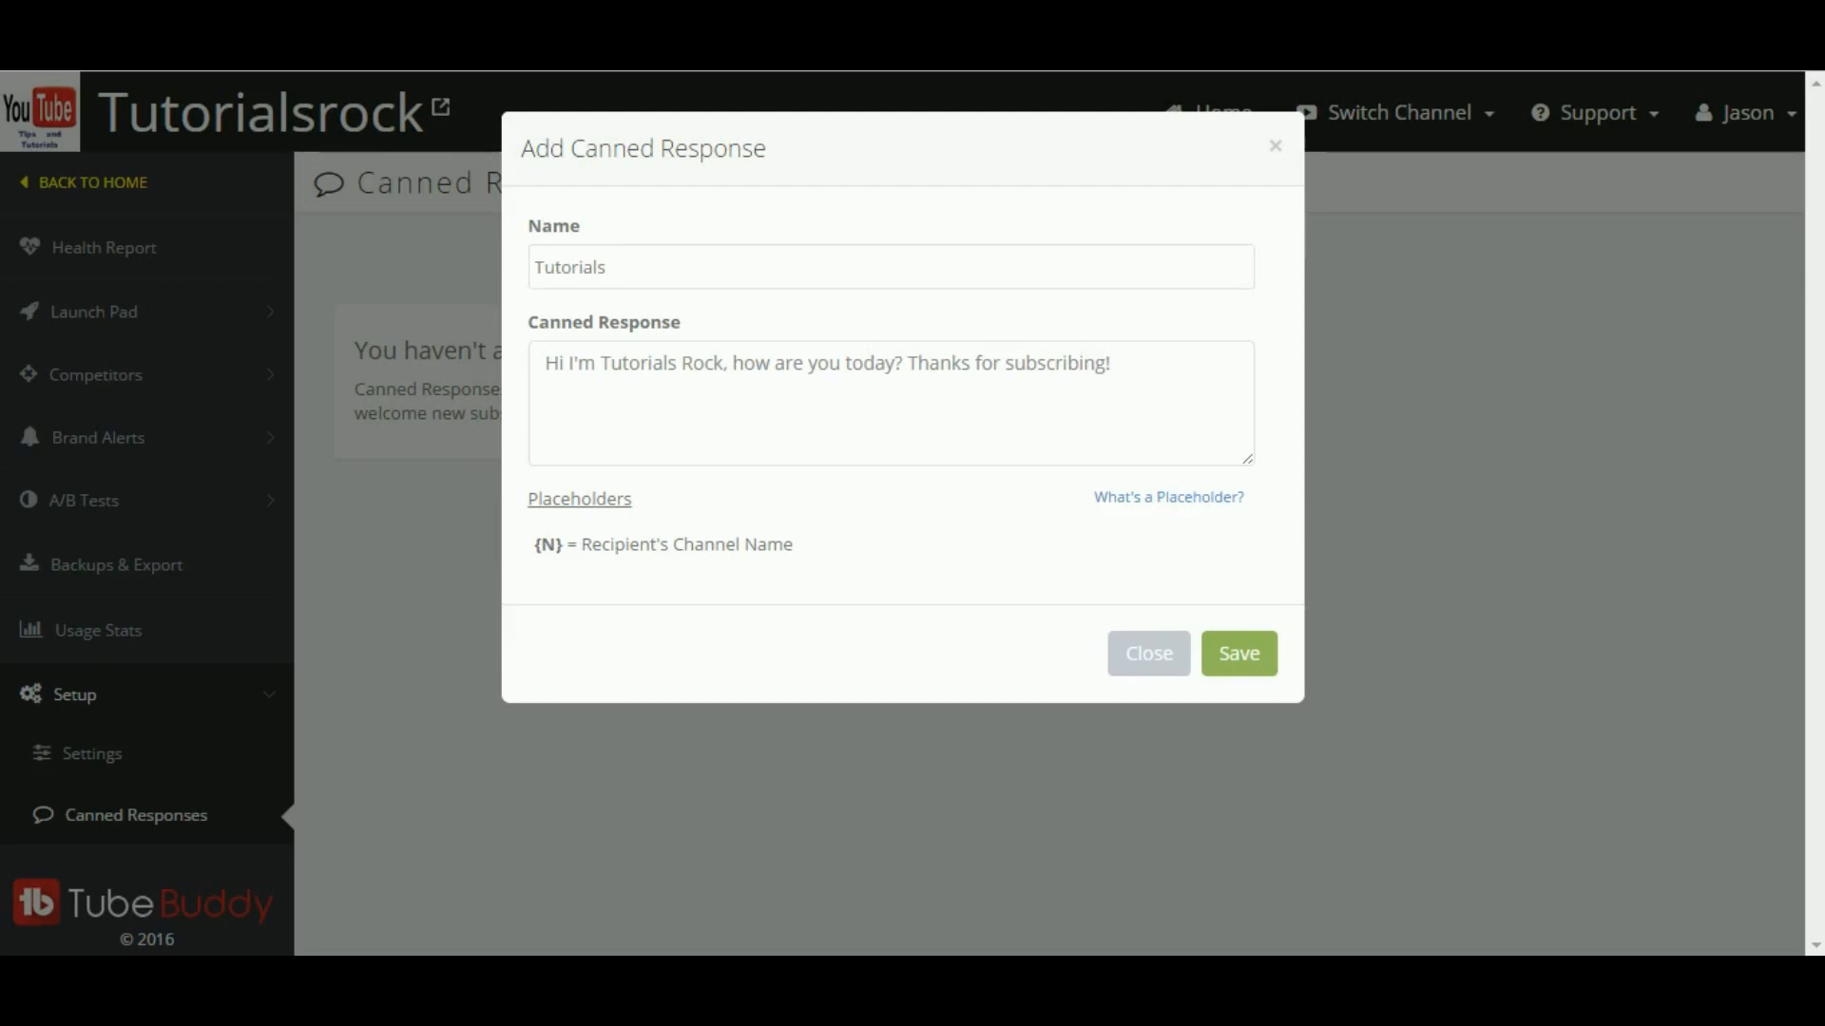
# Step: Insert the recipient's channel name placeholder {N} after "Hi" in the canned response, save it, and dismiss the refresh notice
pyautogui.click(565, 363)
pyautogui.write('{')
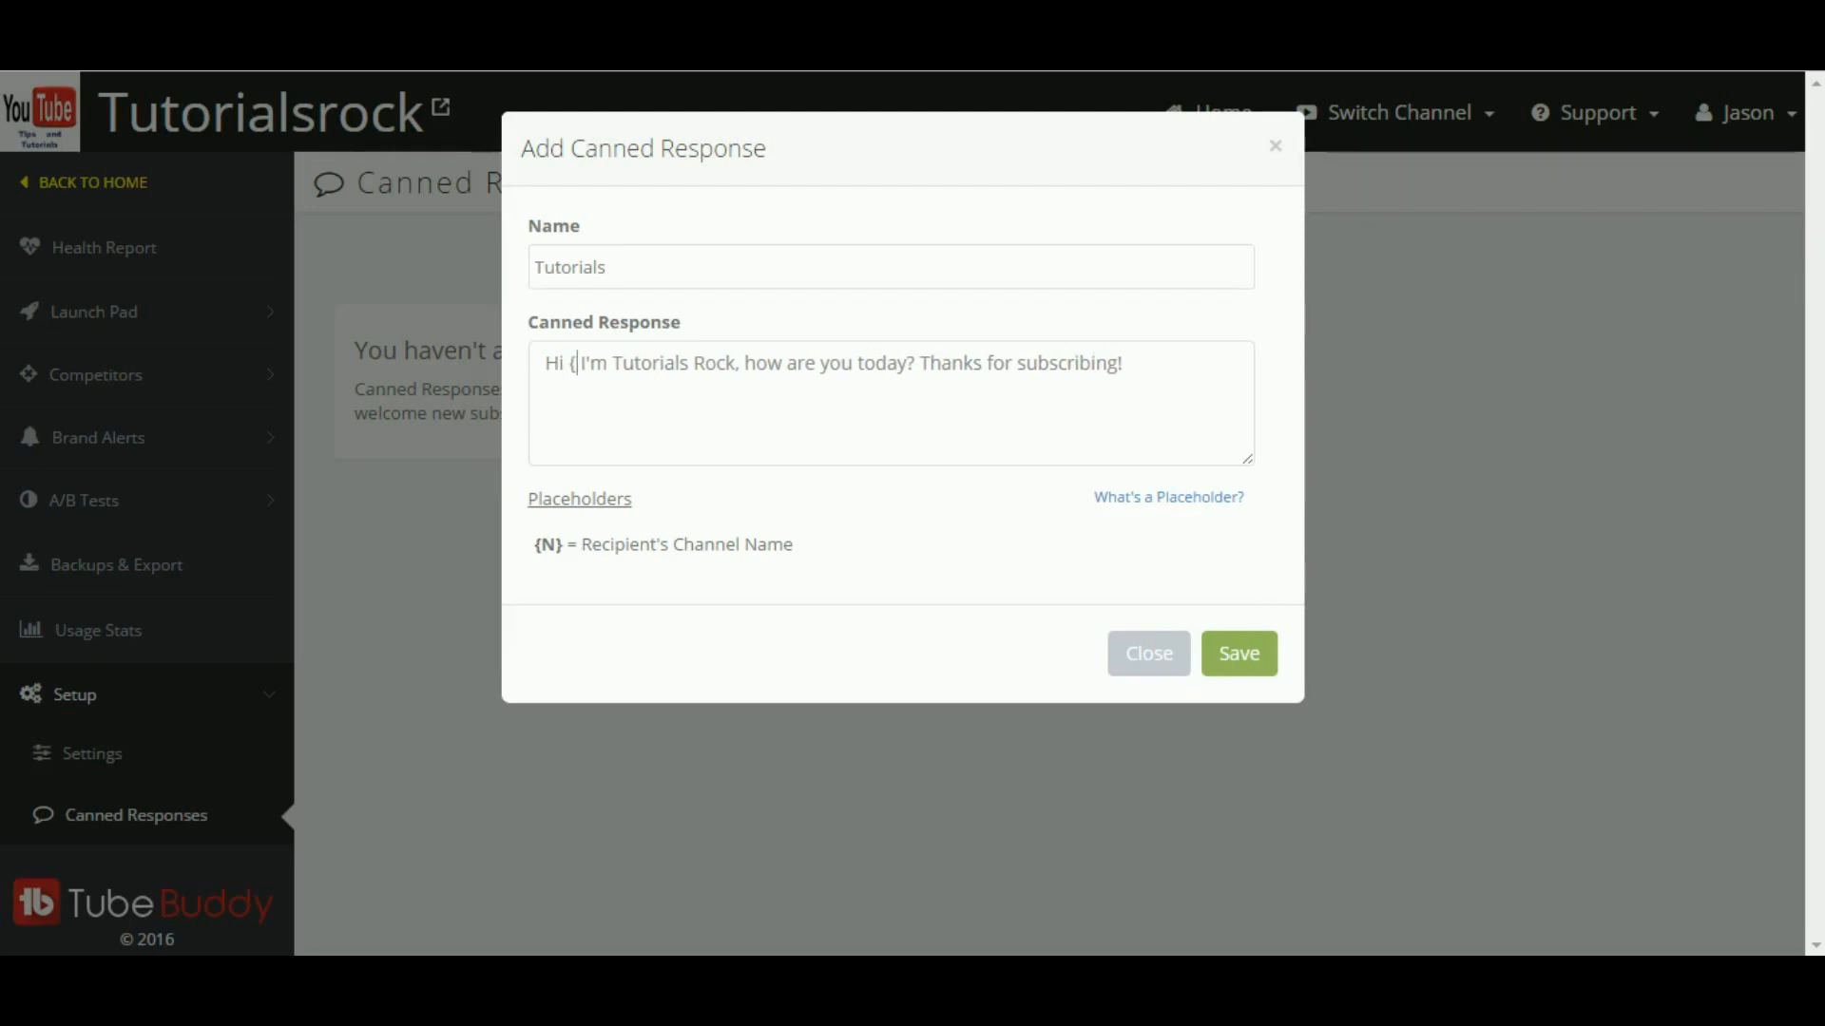
pyautogui.write('N}')
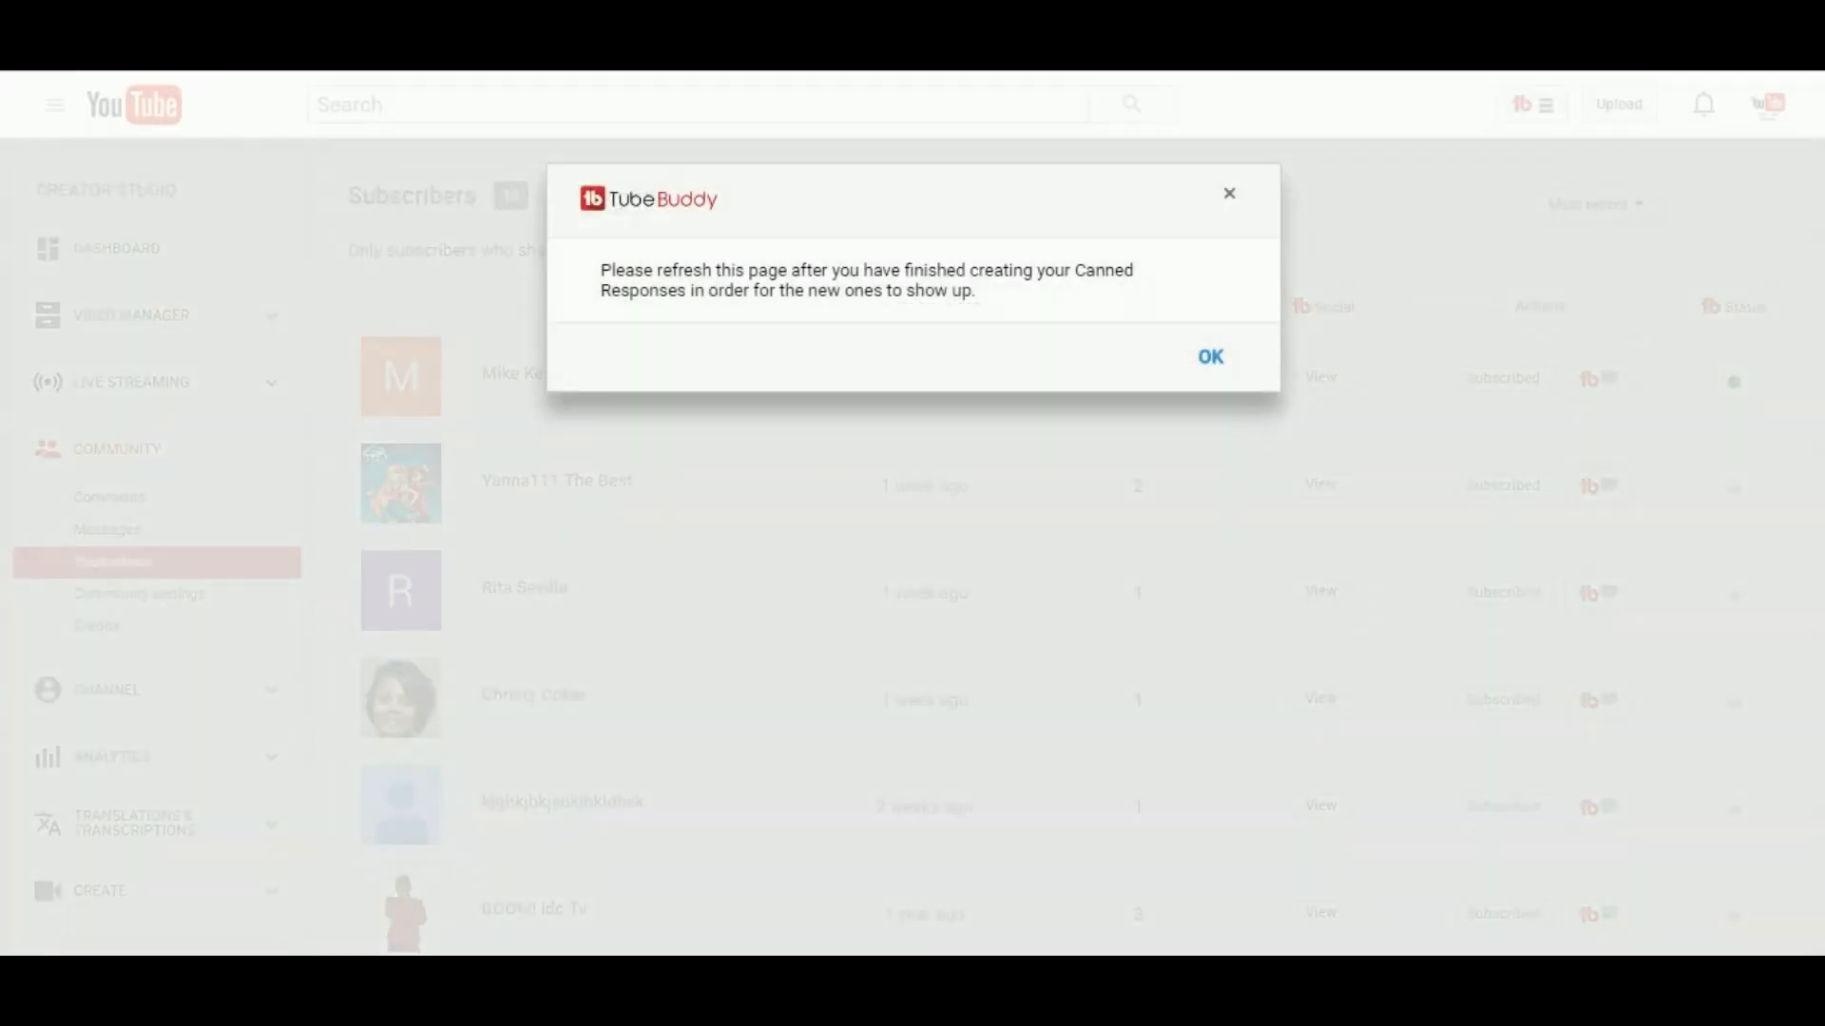
pyautogui.press('Return')
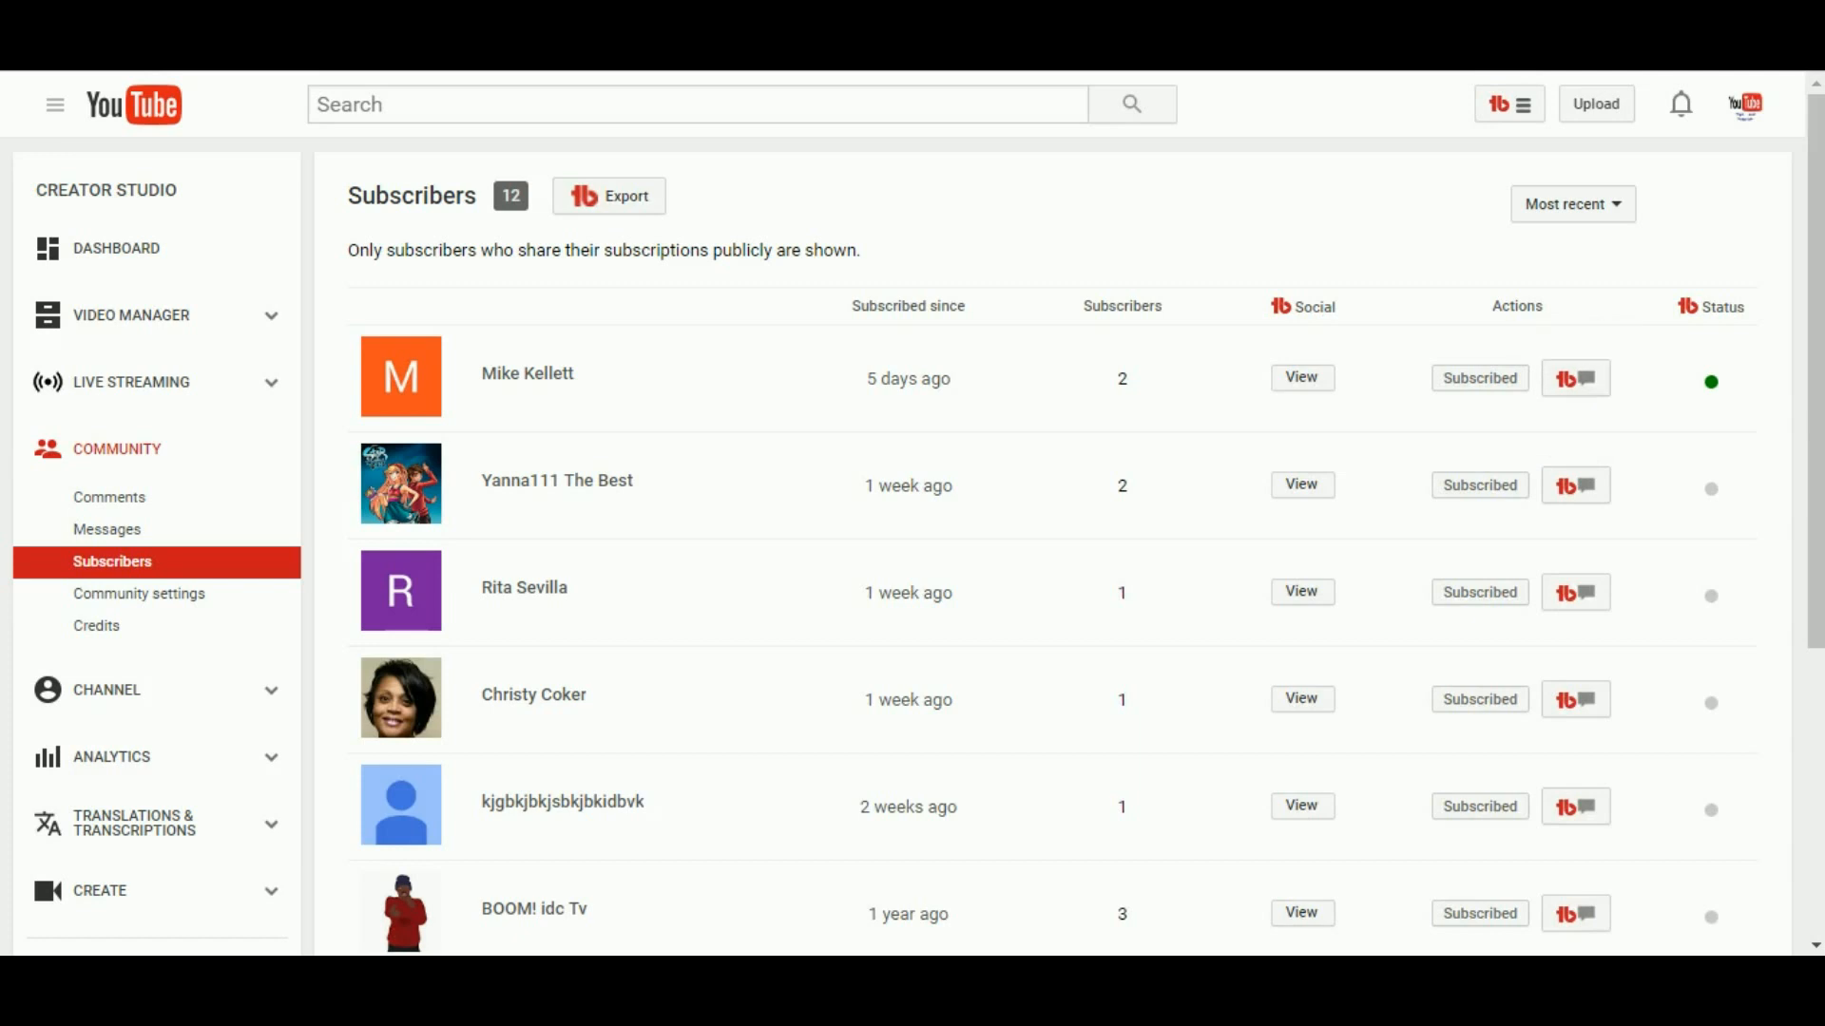
# Step: Send the second subscriber in the list a message using the "Tutorials" canned response
pyautogui.click(1575, 485)
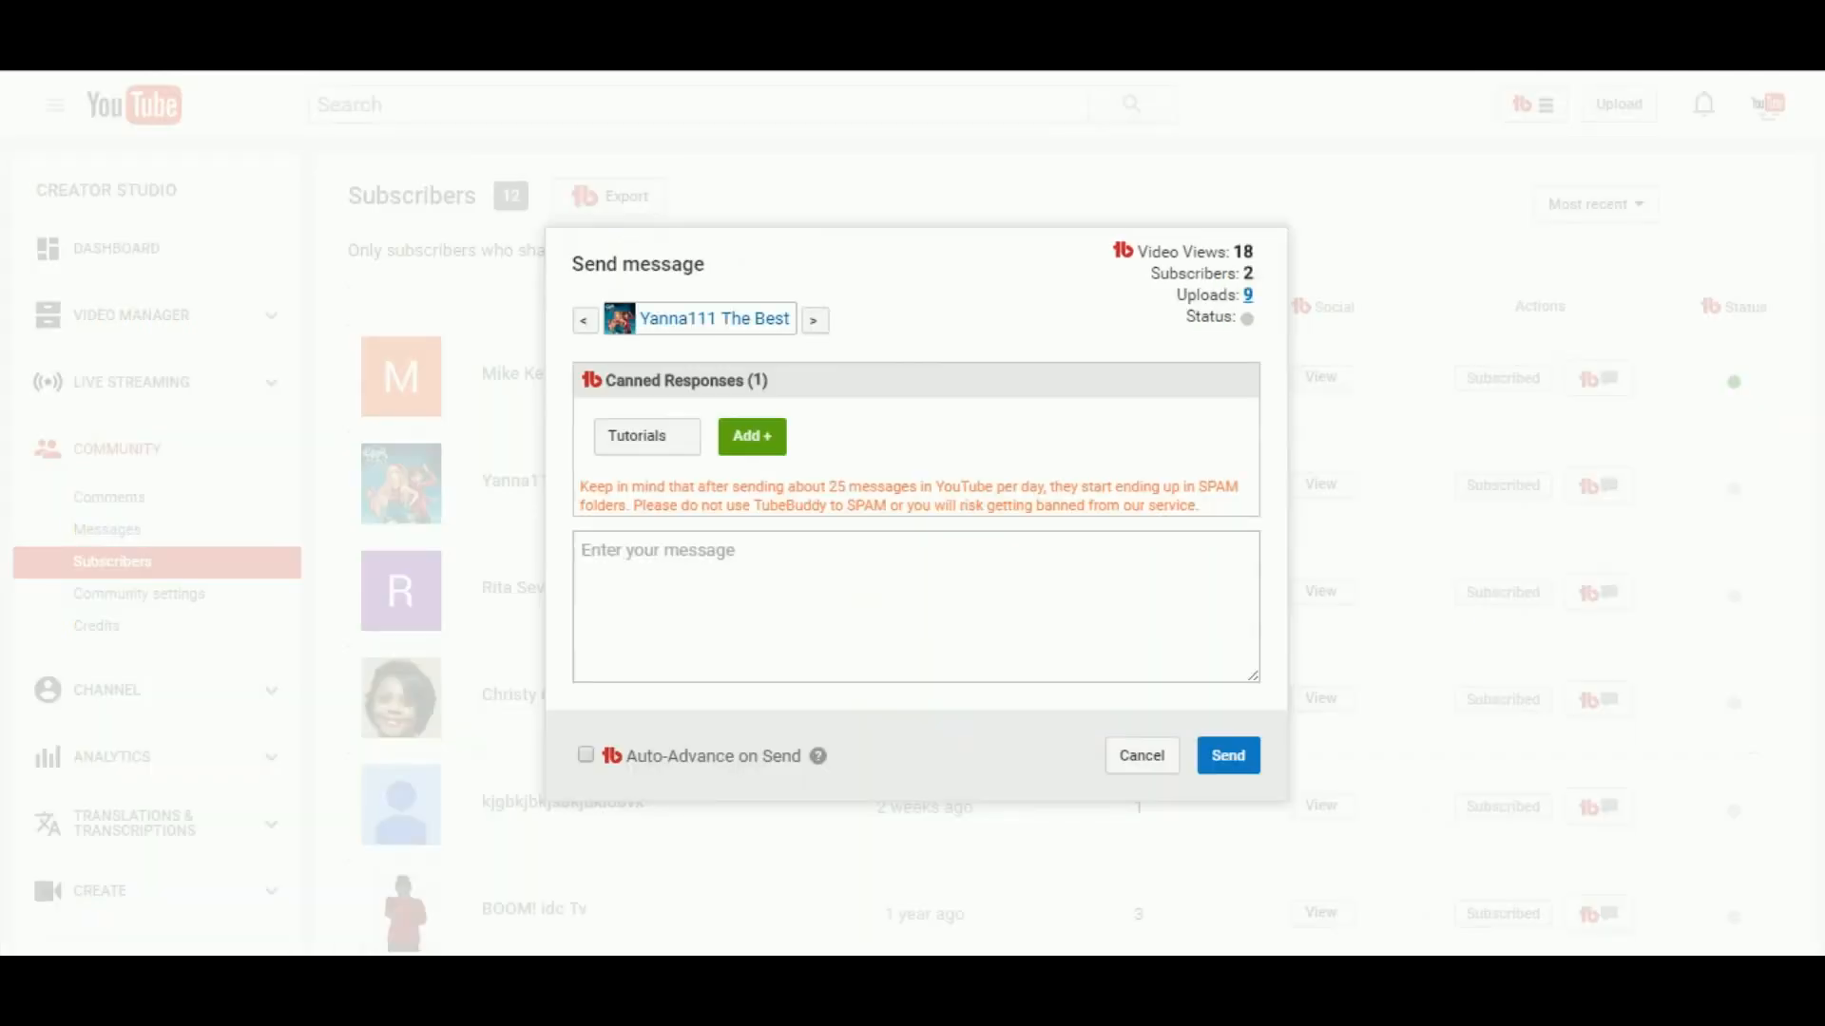
pyautogui.click(646, 435)
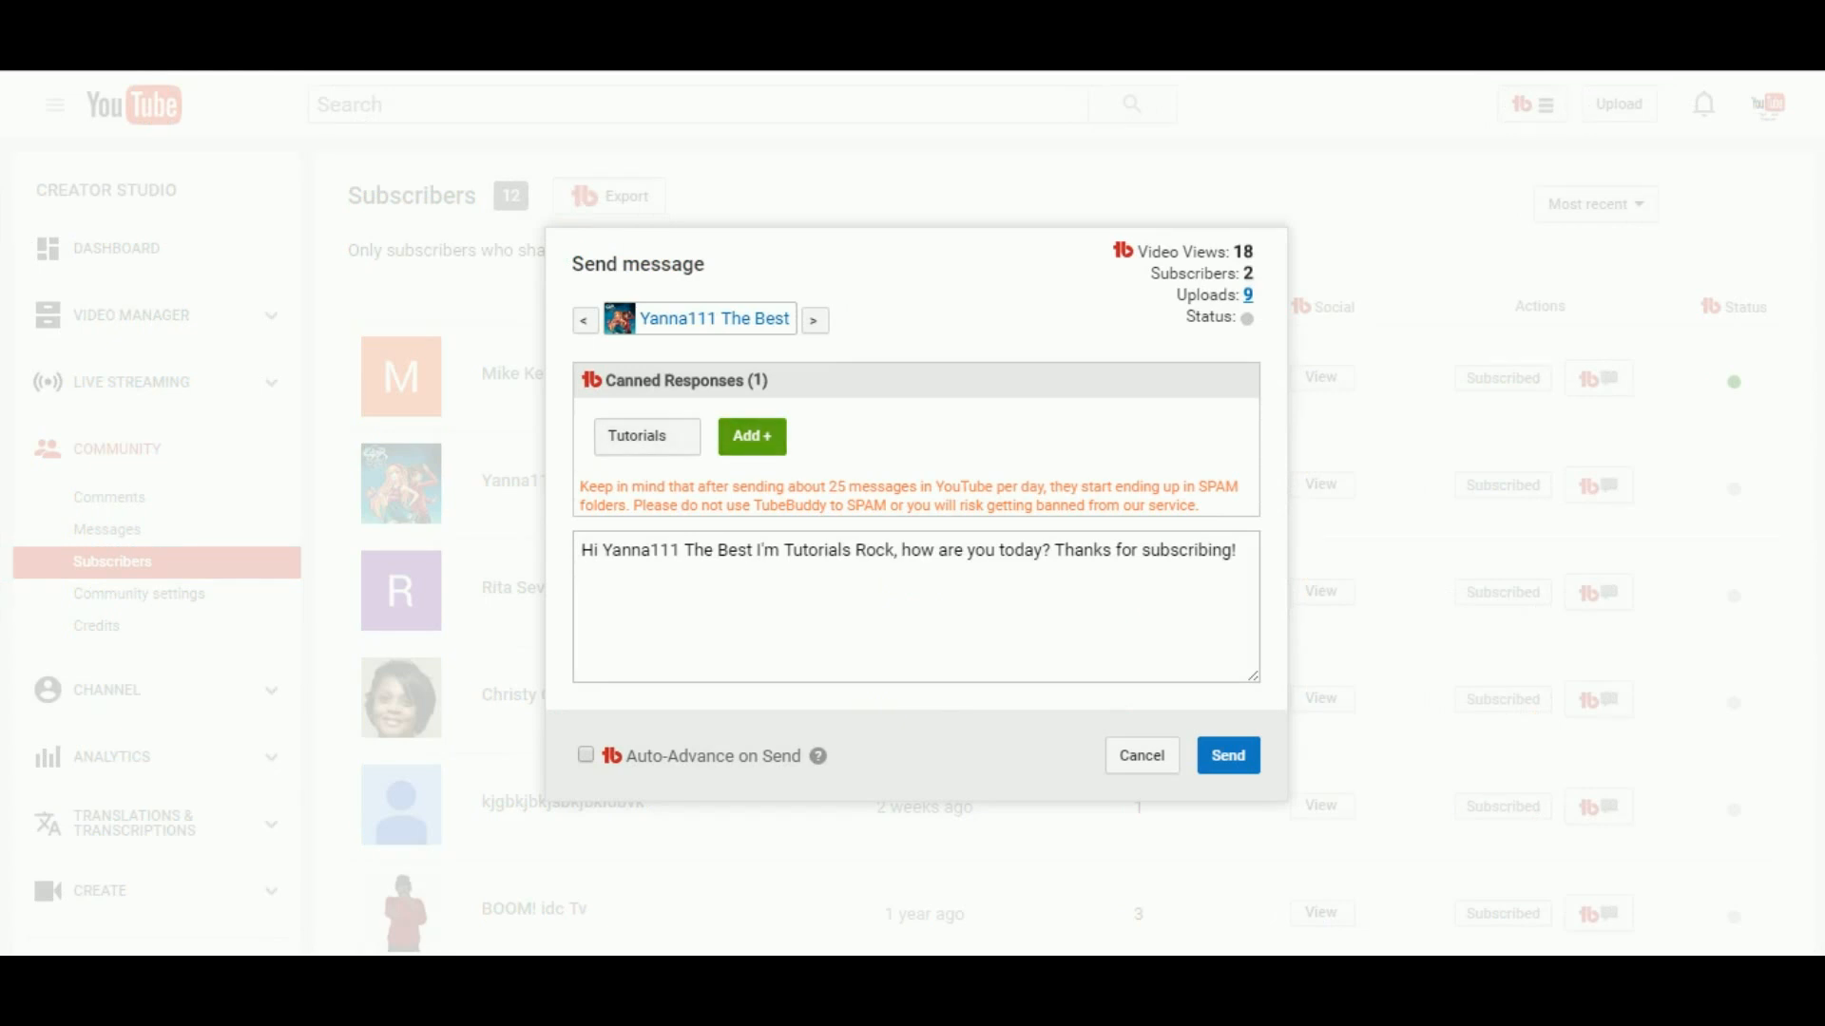
pyautogui.click(1228, 756)
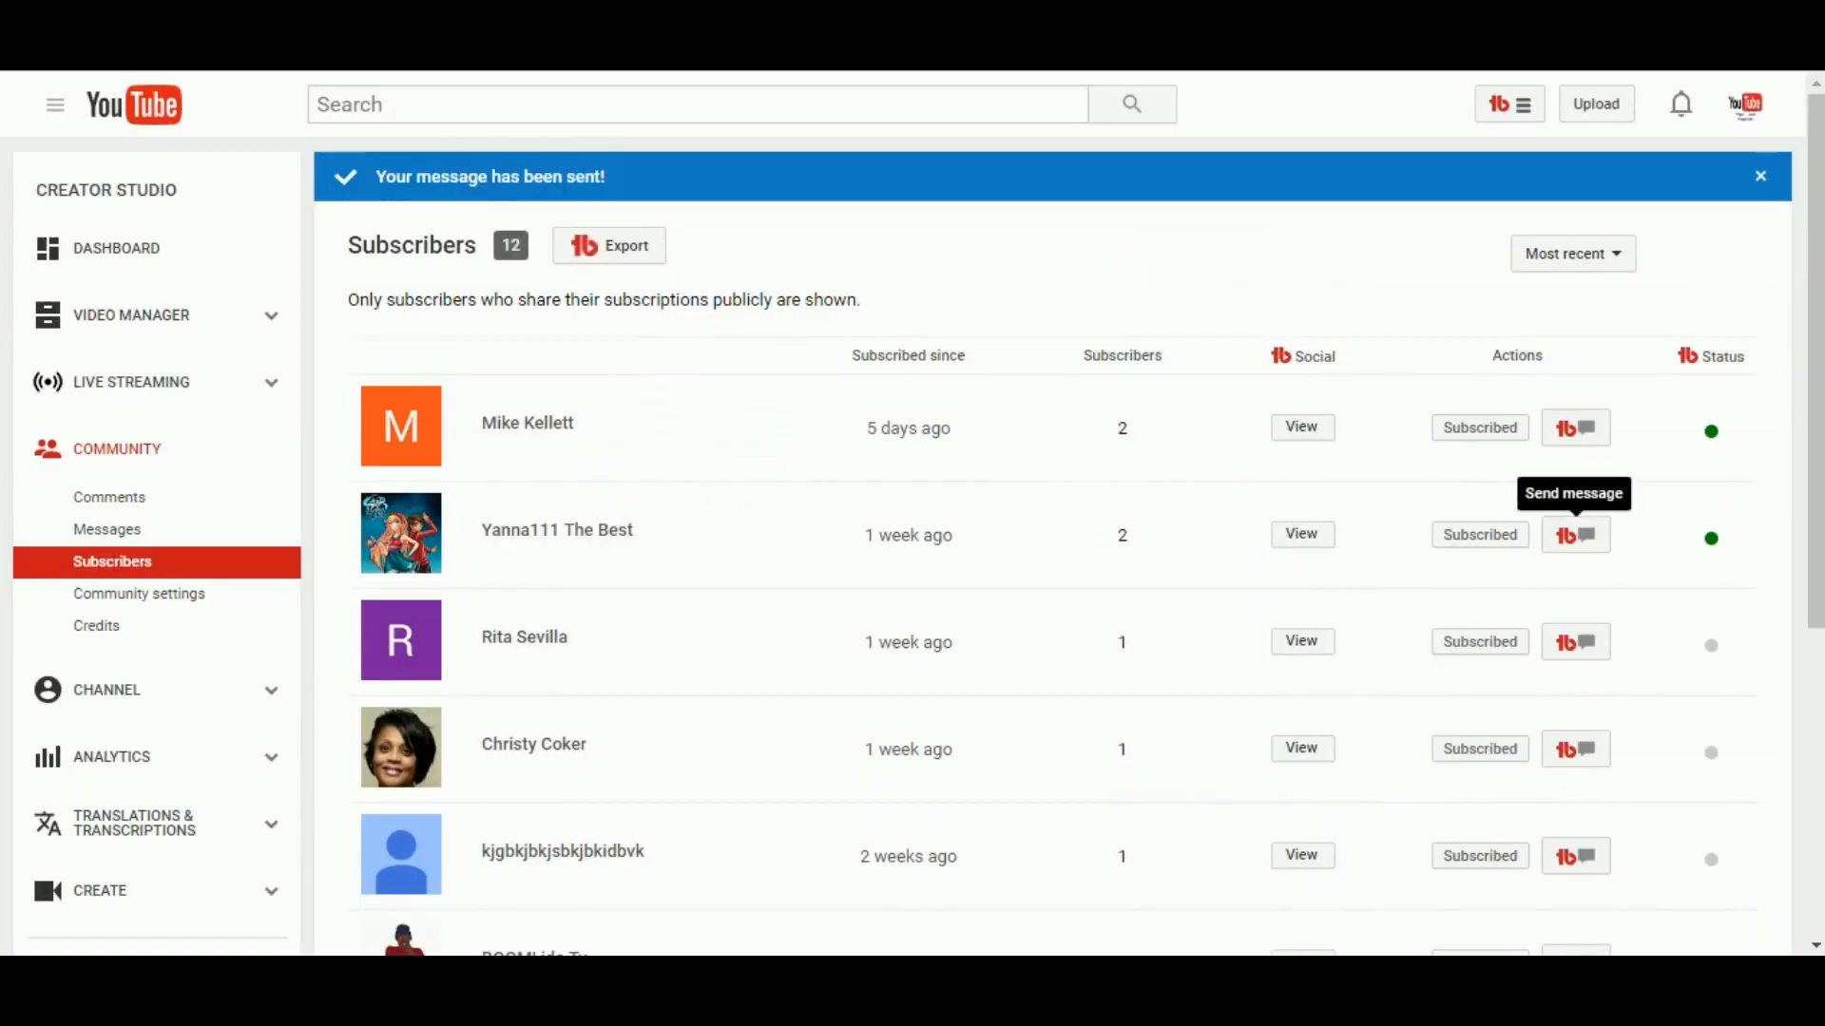
# Step: Fill a message to the third subscriber with the "Tutorials" canned response and add the line "Looking forward to contacting you soon again :D"
pyautogui.click(1576, 643)
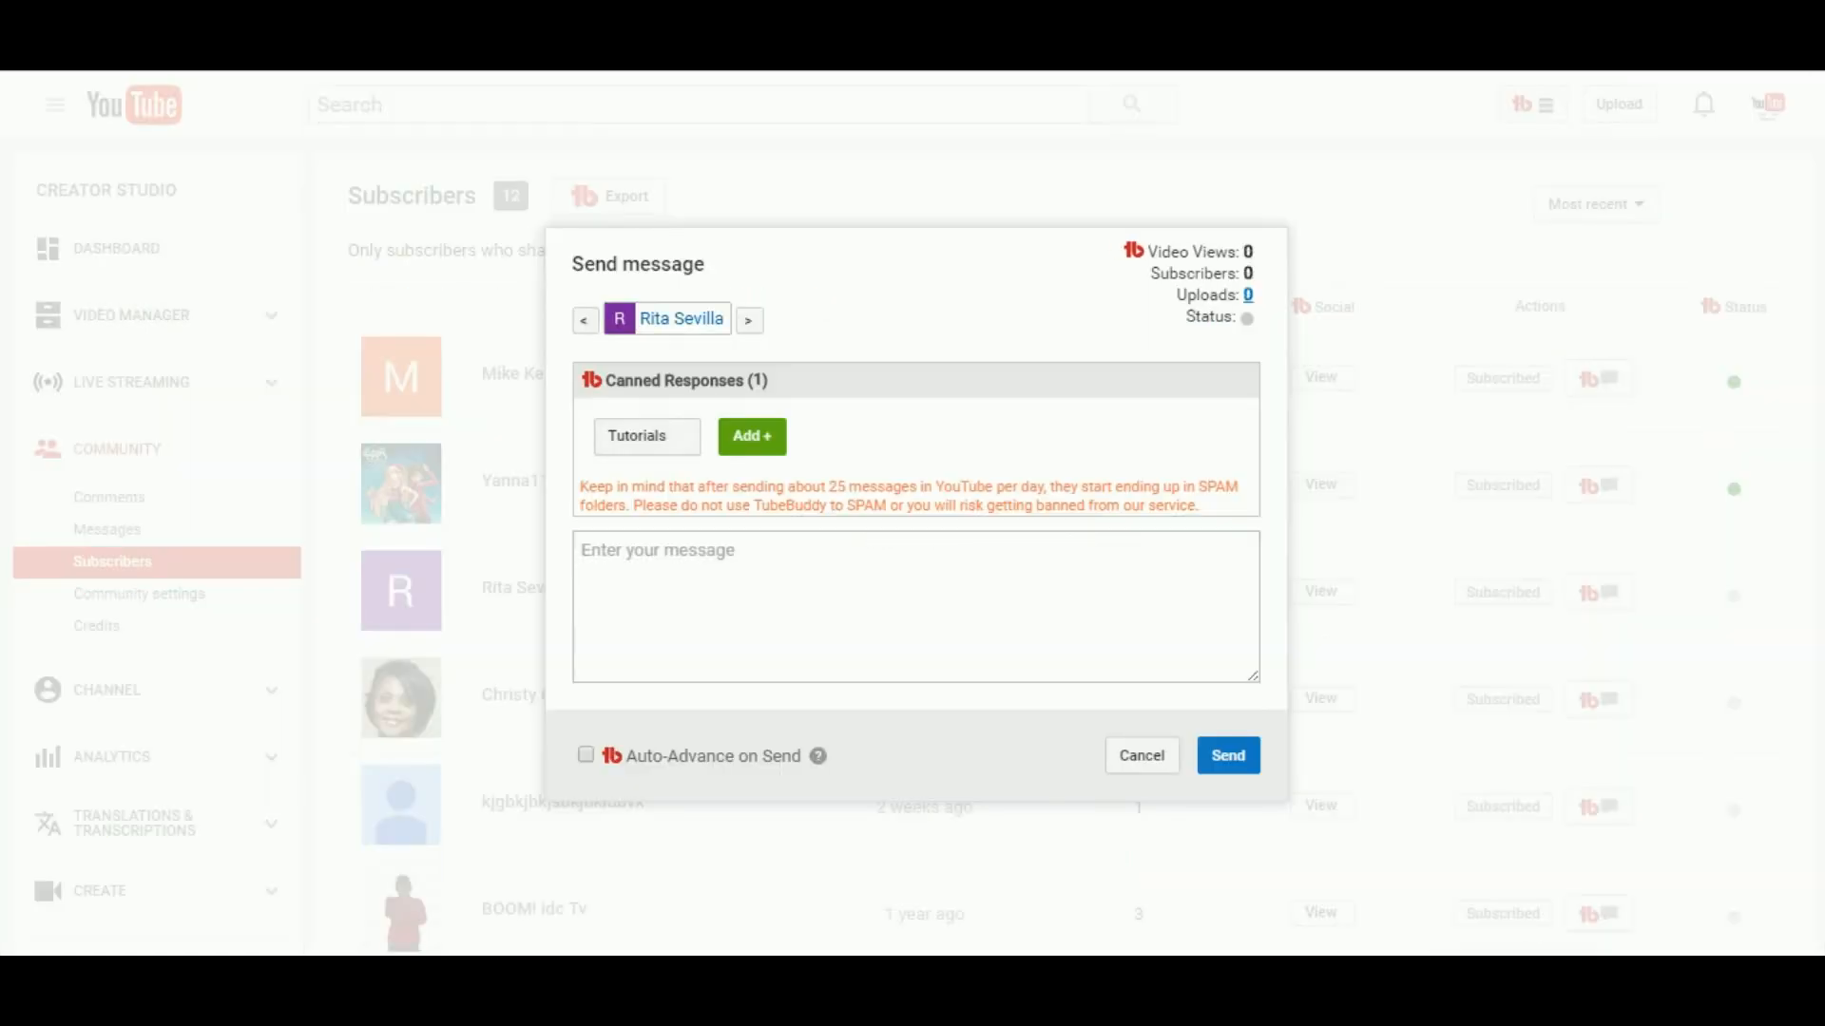
pyautogui.click(665, 439)
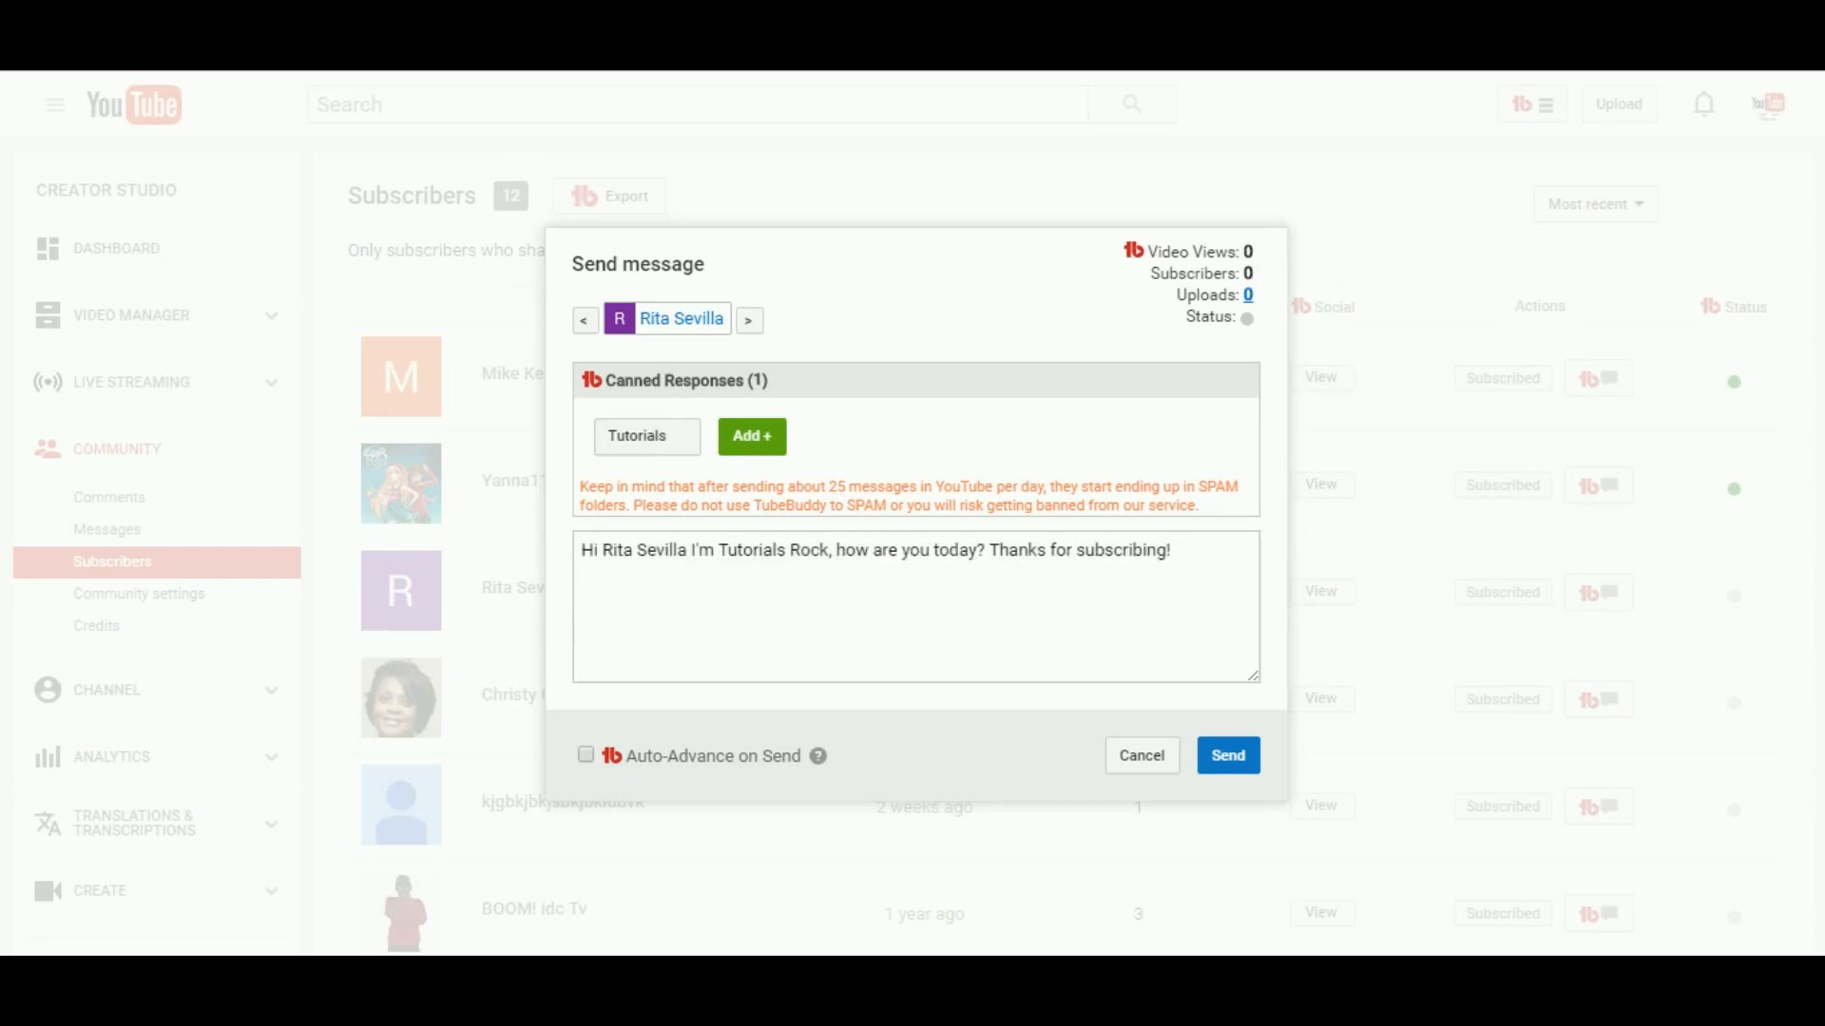
pyautogui.click(1169, 550)
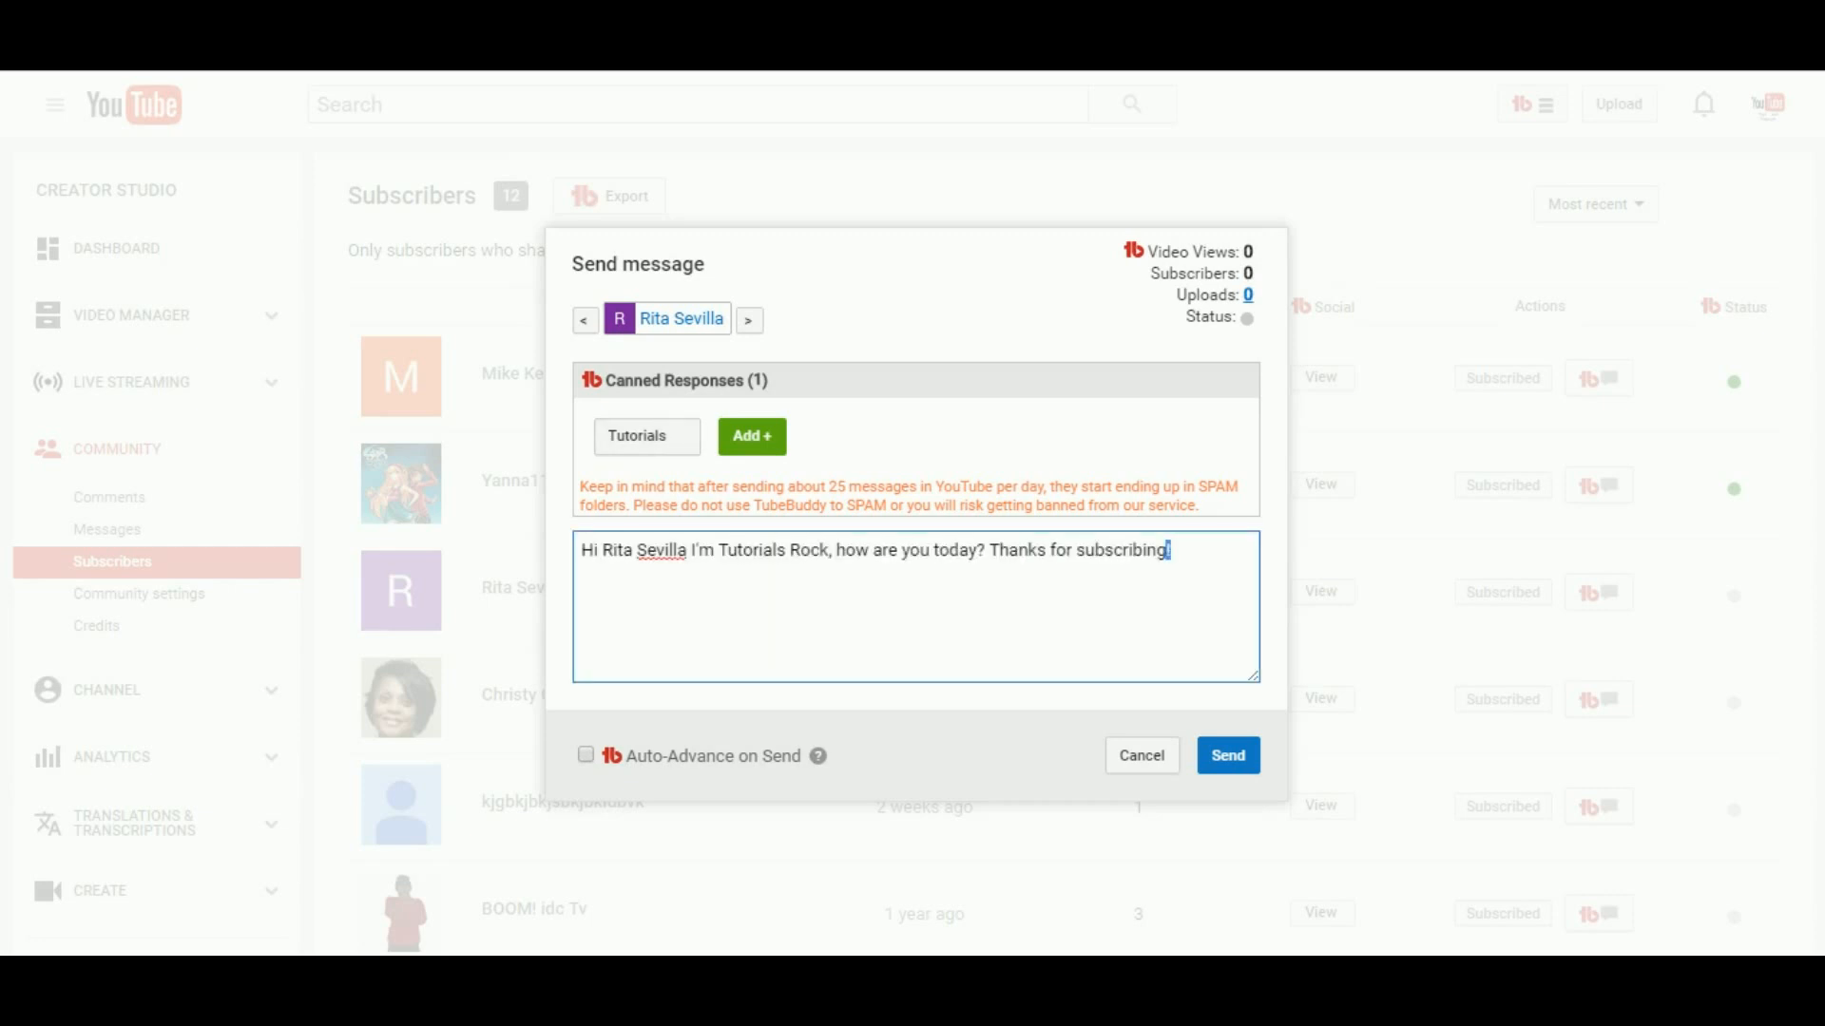
pyautogui.press('Return')
pyautogui.write('Looking forward to conta')
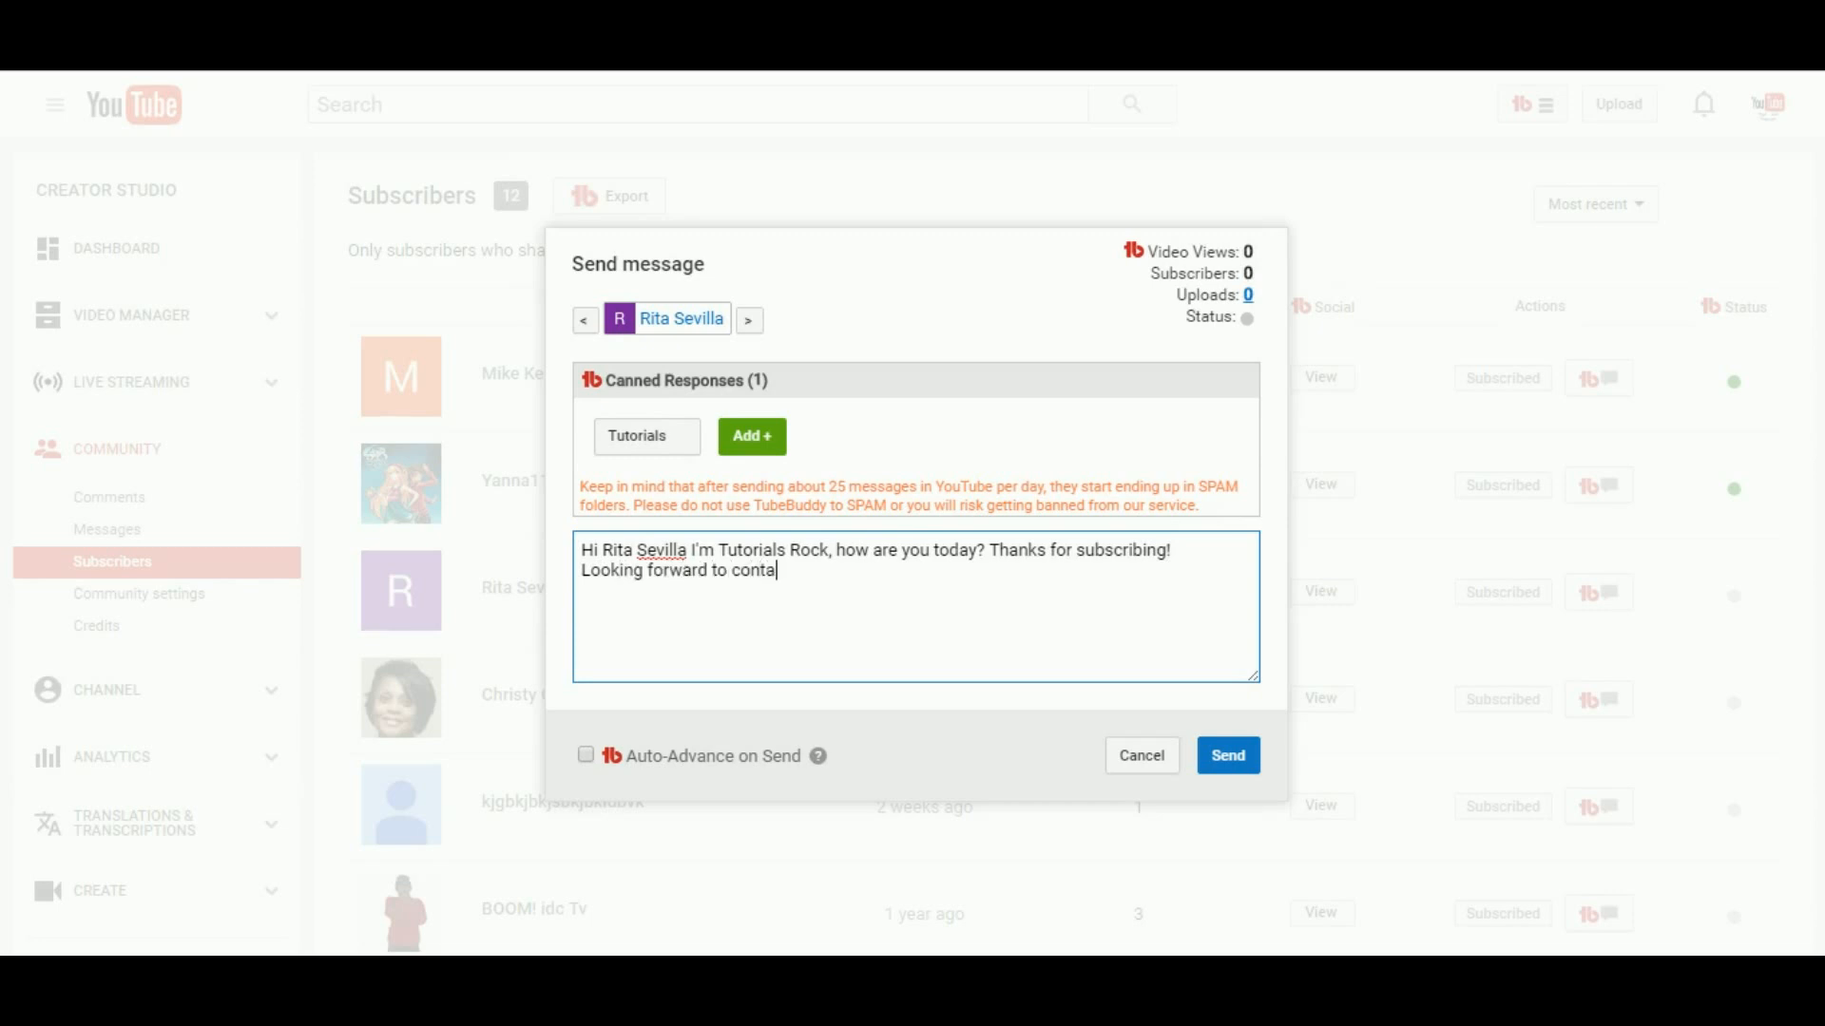
pyautogui.write('cting you soon again :D')
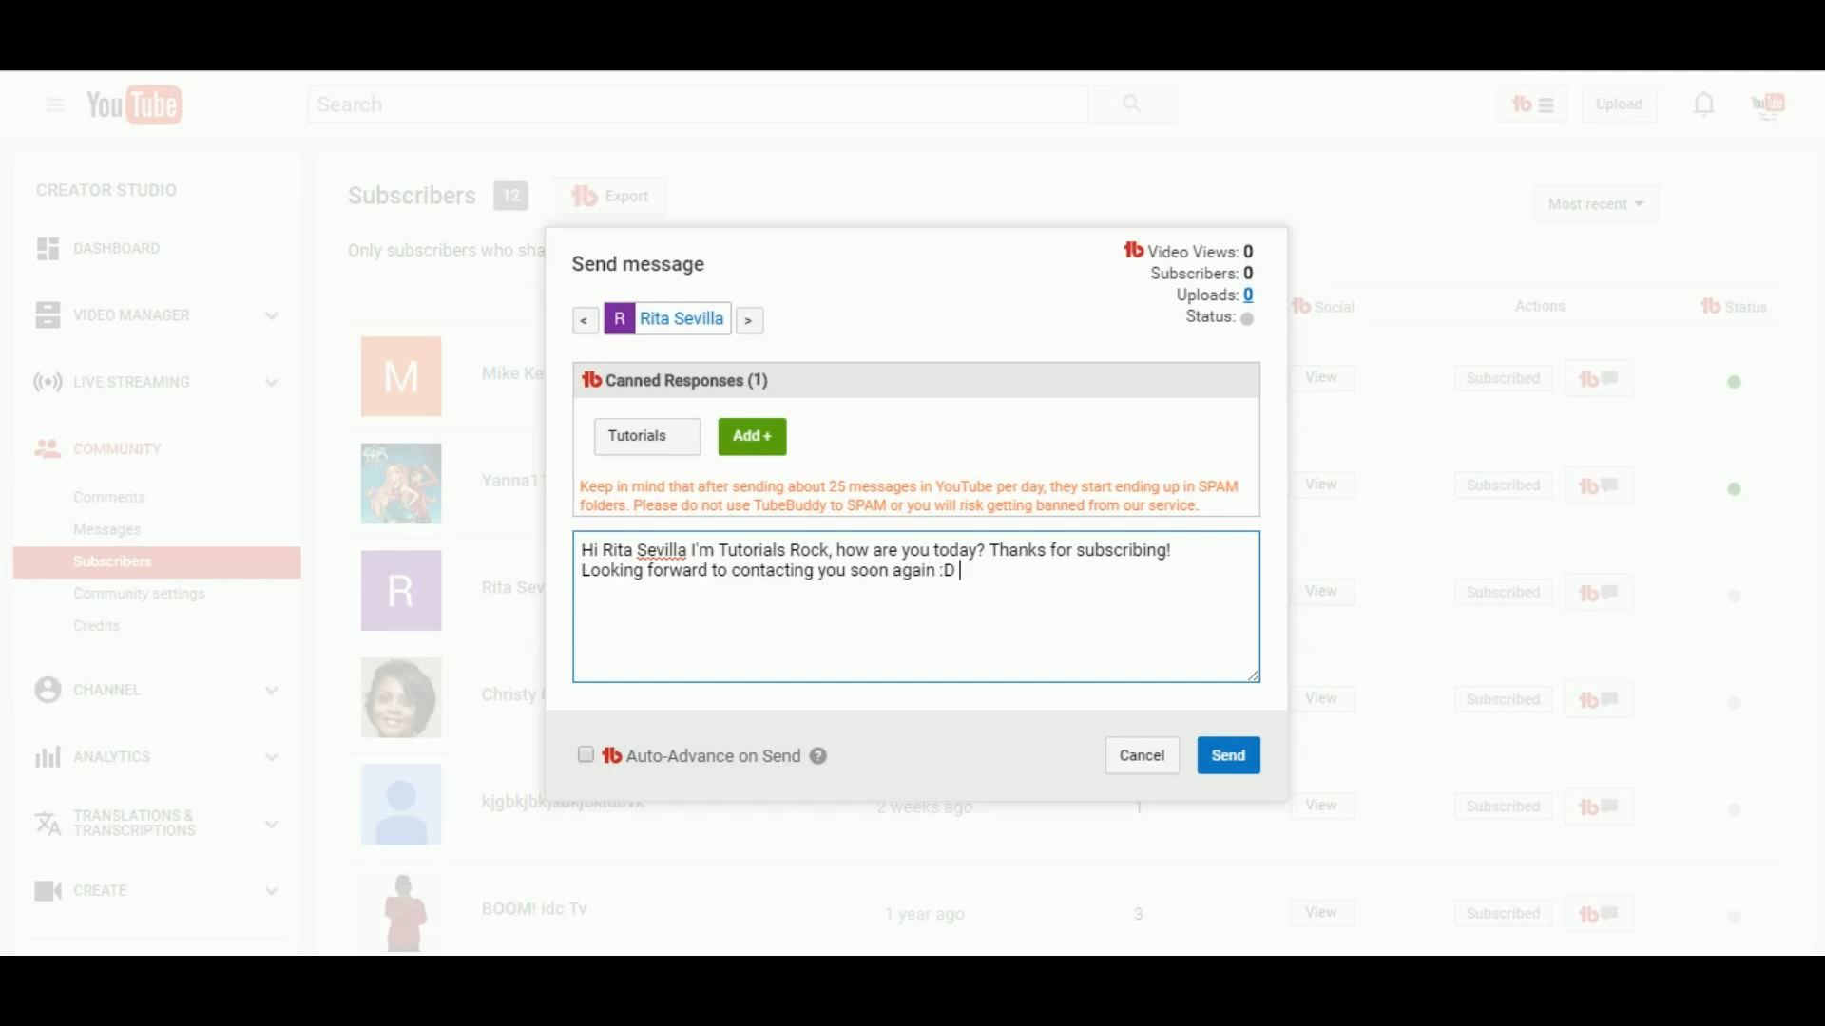
# Step: Send the message with Auto-Advance on Send enabled, and cancel the message form for the next subscriber
pyautogui.click(585, 756)
pyautogui.click(1228, 755)
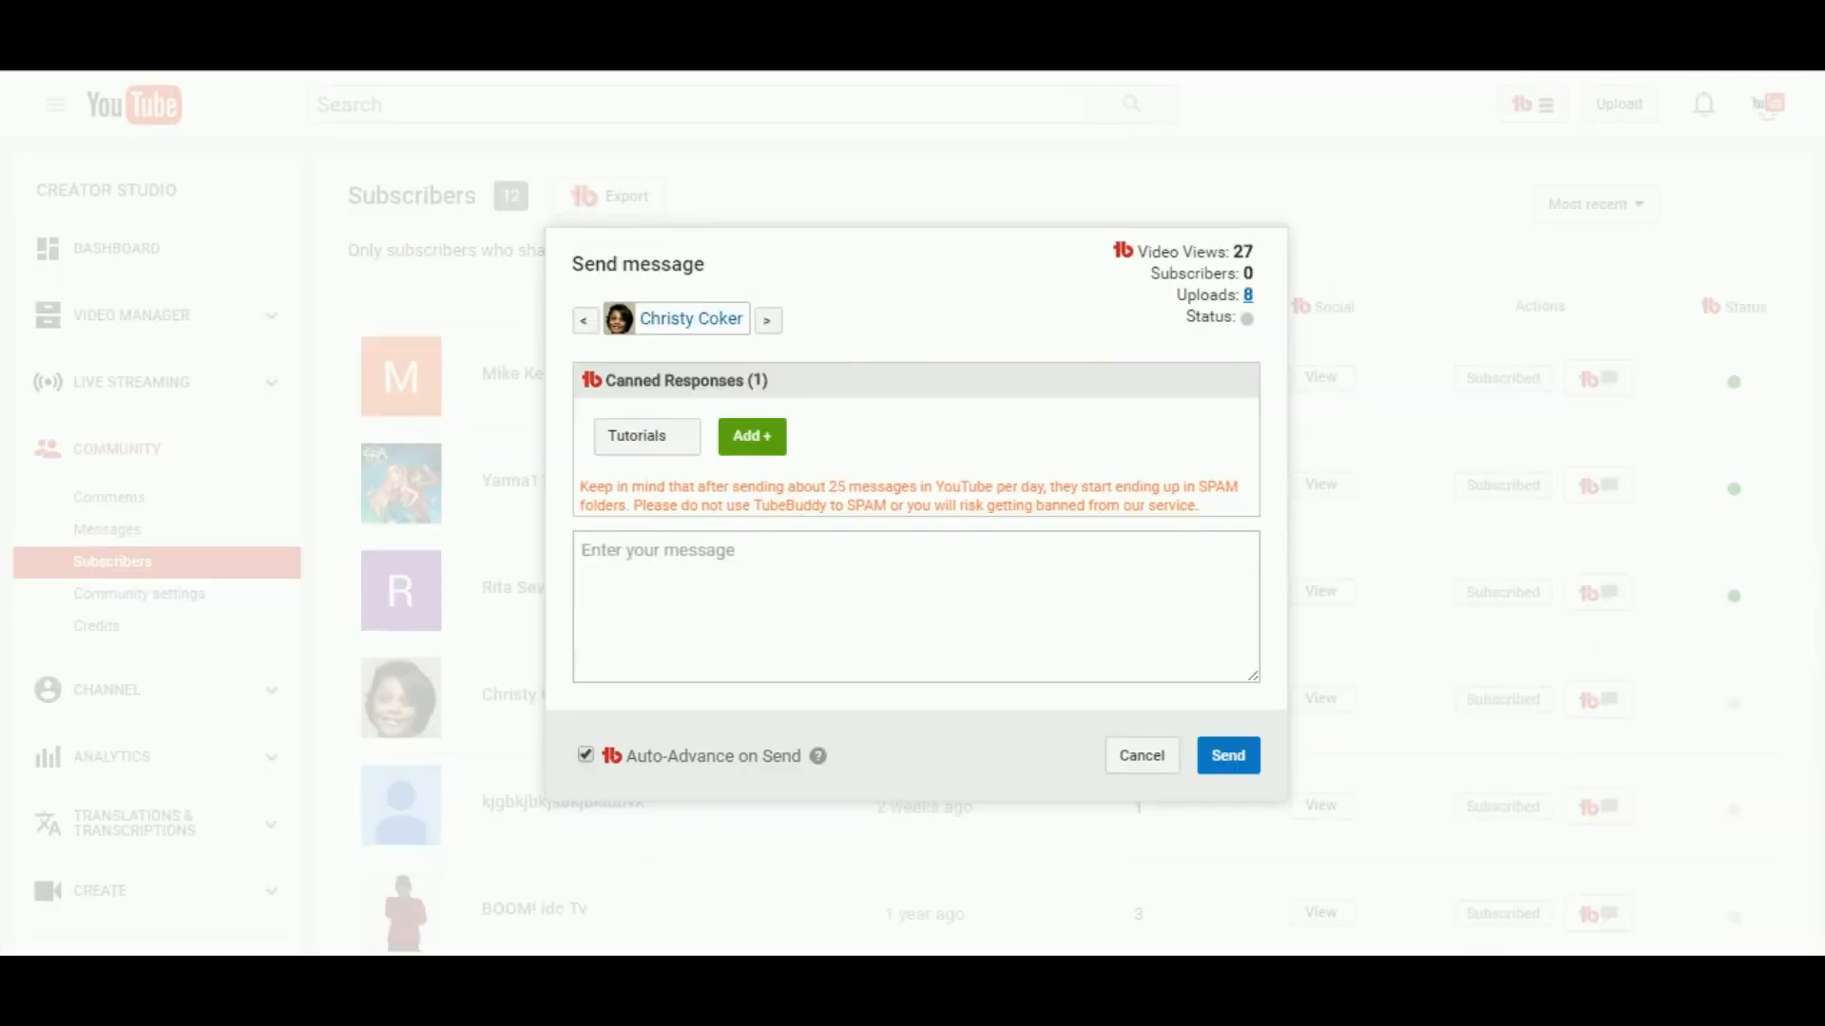
pyautogui.moveTo(829, 757); pyautogui.dragTo(601, 758)
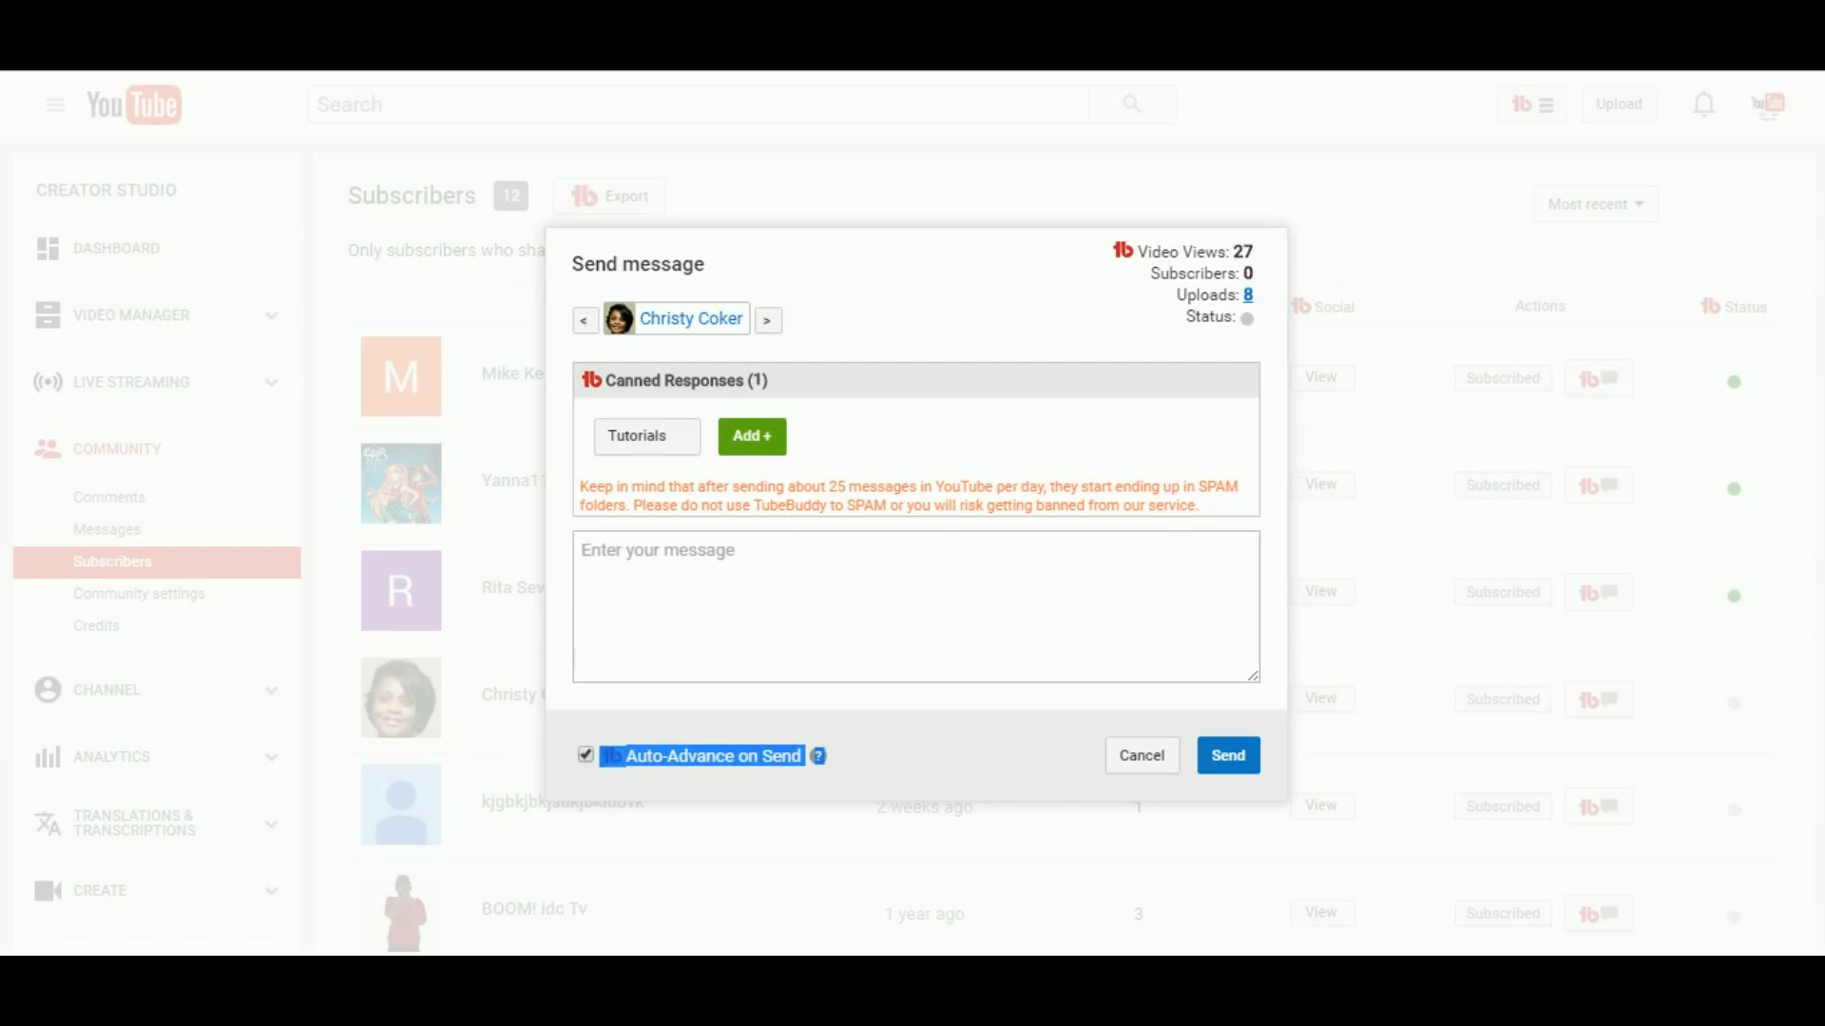
pyautogui.click(608, 781)
pyautogui.click(582, 551)
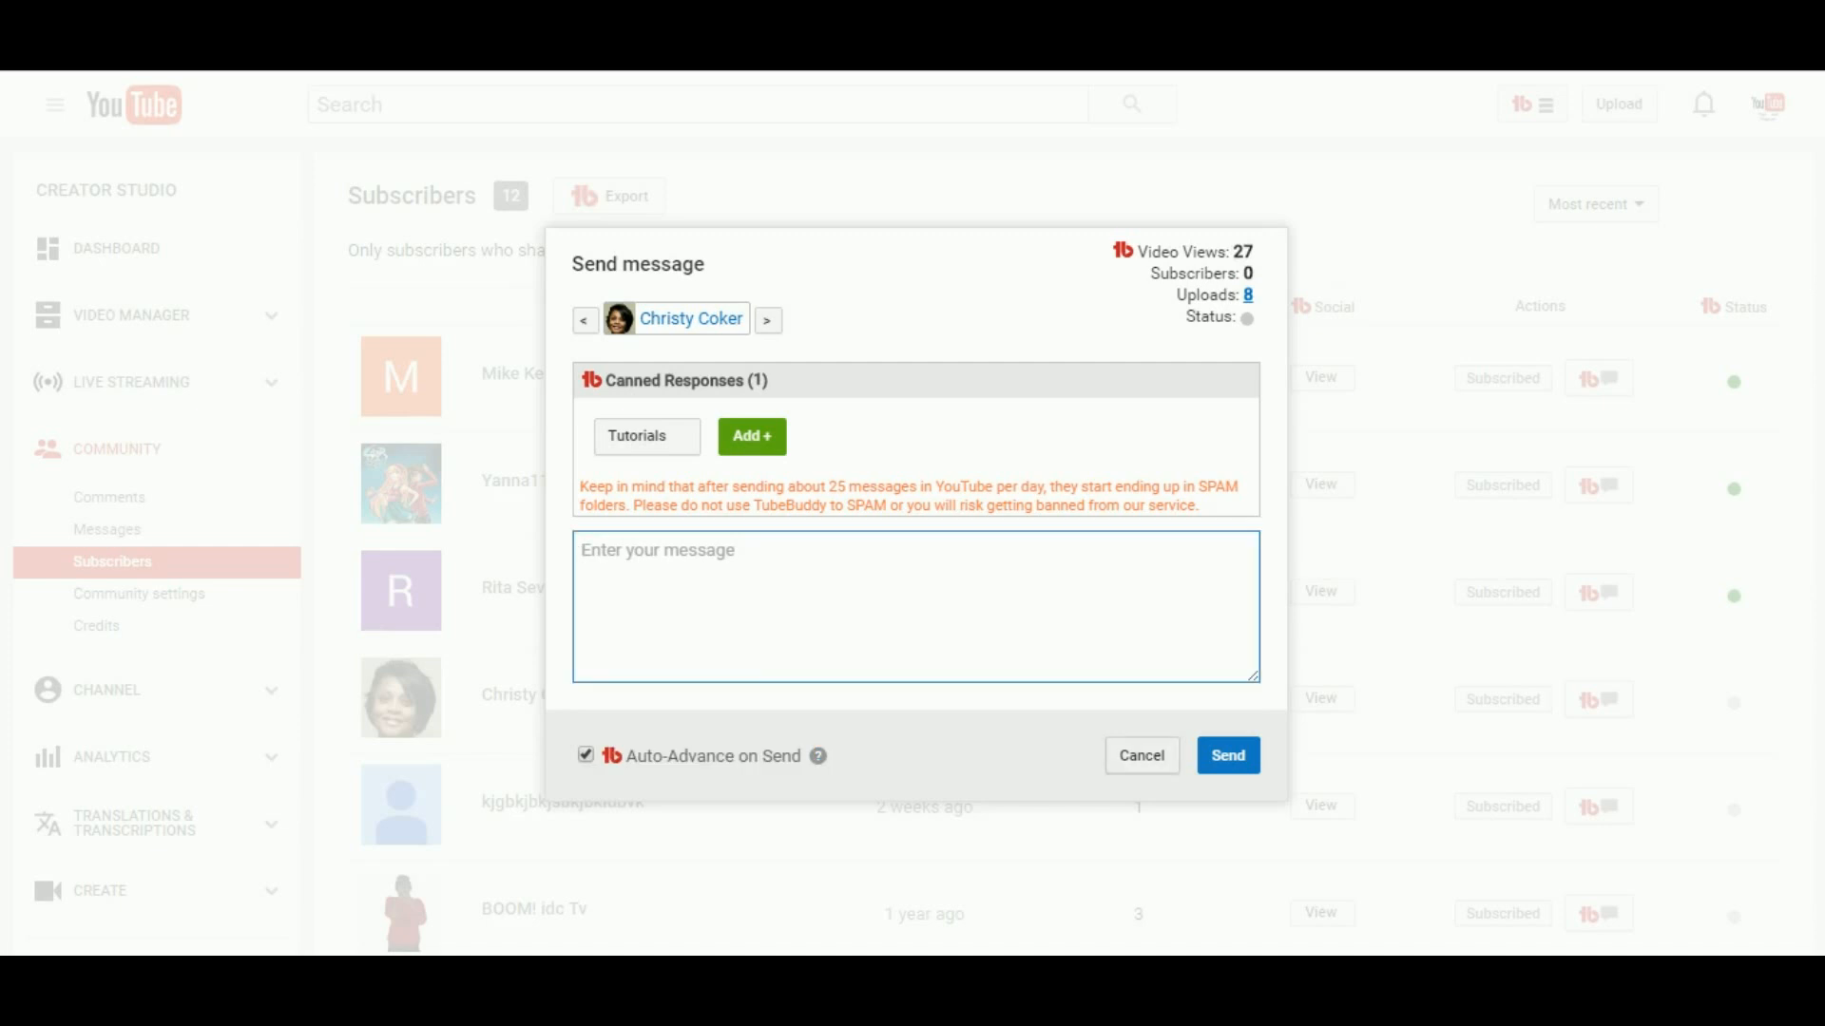
pyautogui.click(1141, 757)
pyautogui.moveTo(1816, 380)
pyautogui.mouseDown()
pyautogui.moveTo(1816, 548)
pyautogui.moveTo(1816, 378)
pyautogui.mouseUp()
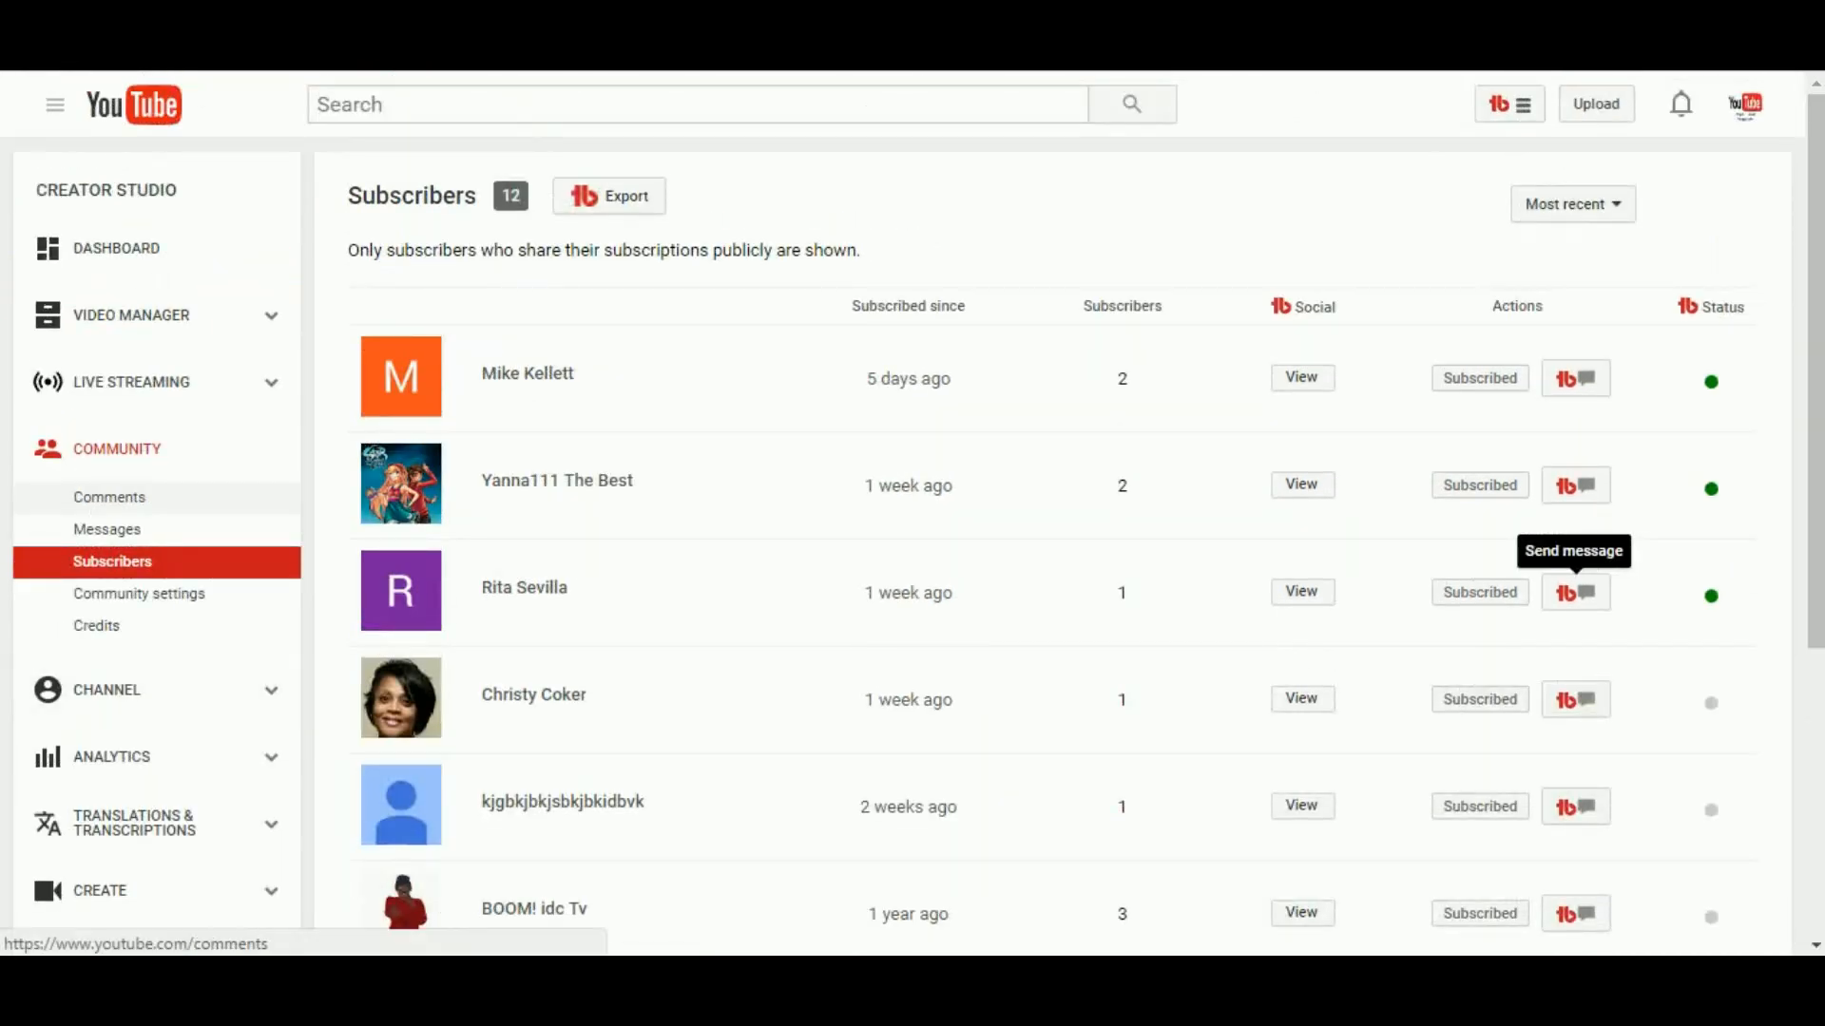
# Step: Open the channel's Comments page and check the held-for-review and likely-spam comments
pyautogui.click(109, 497)
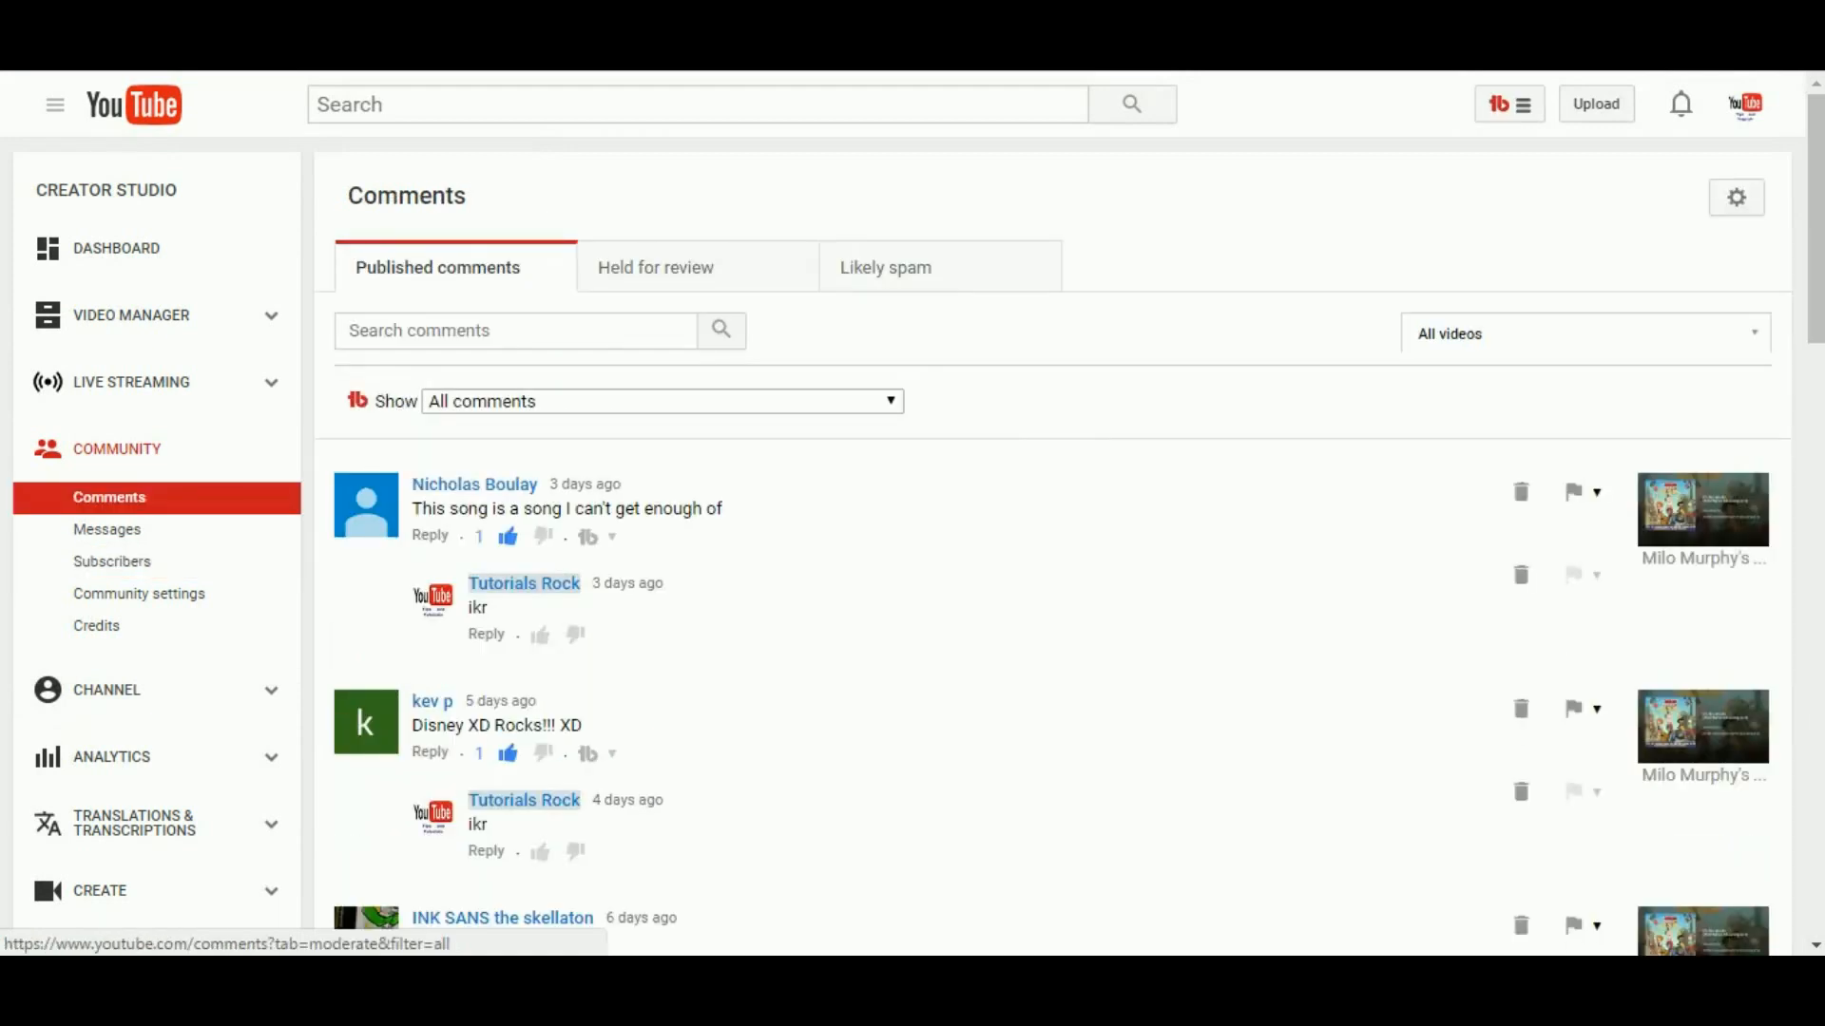
pyautogui.click(655, 267)
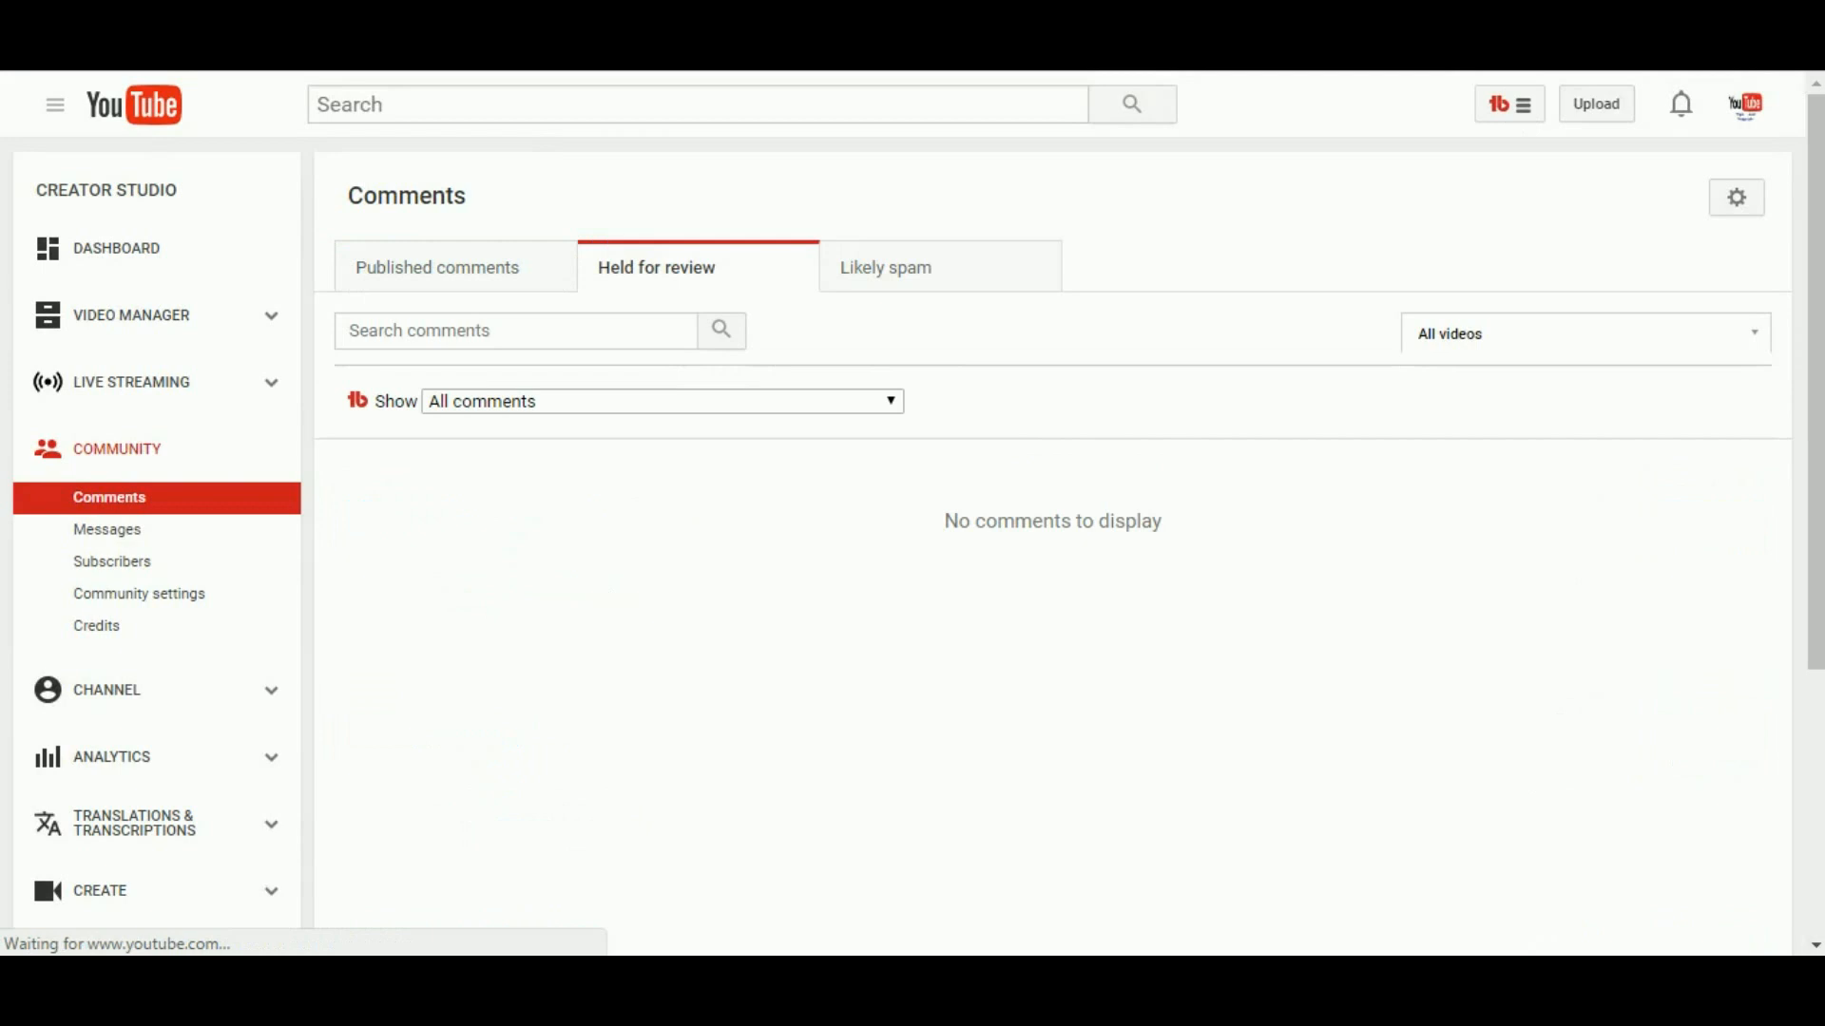
pyautogui.click(885, 267)
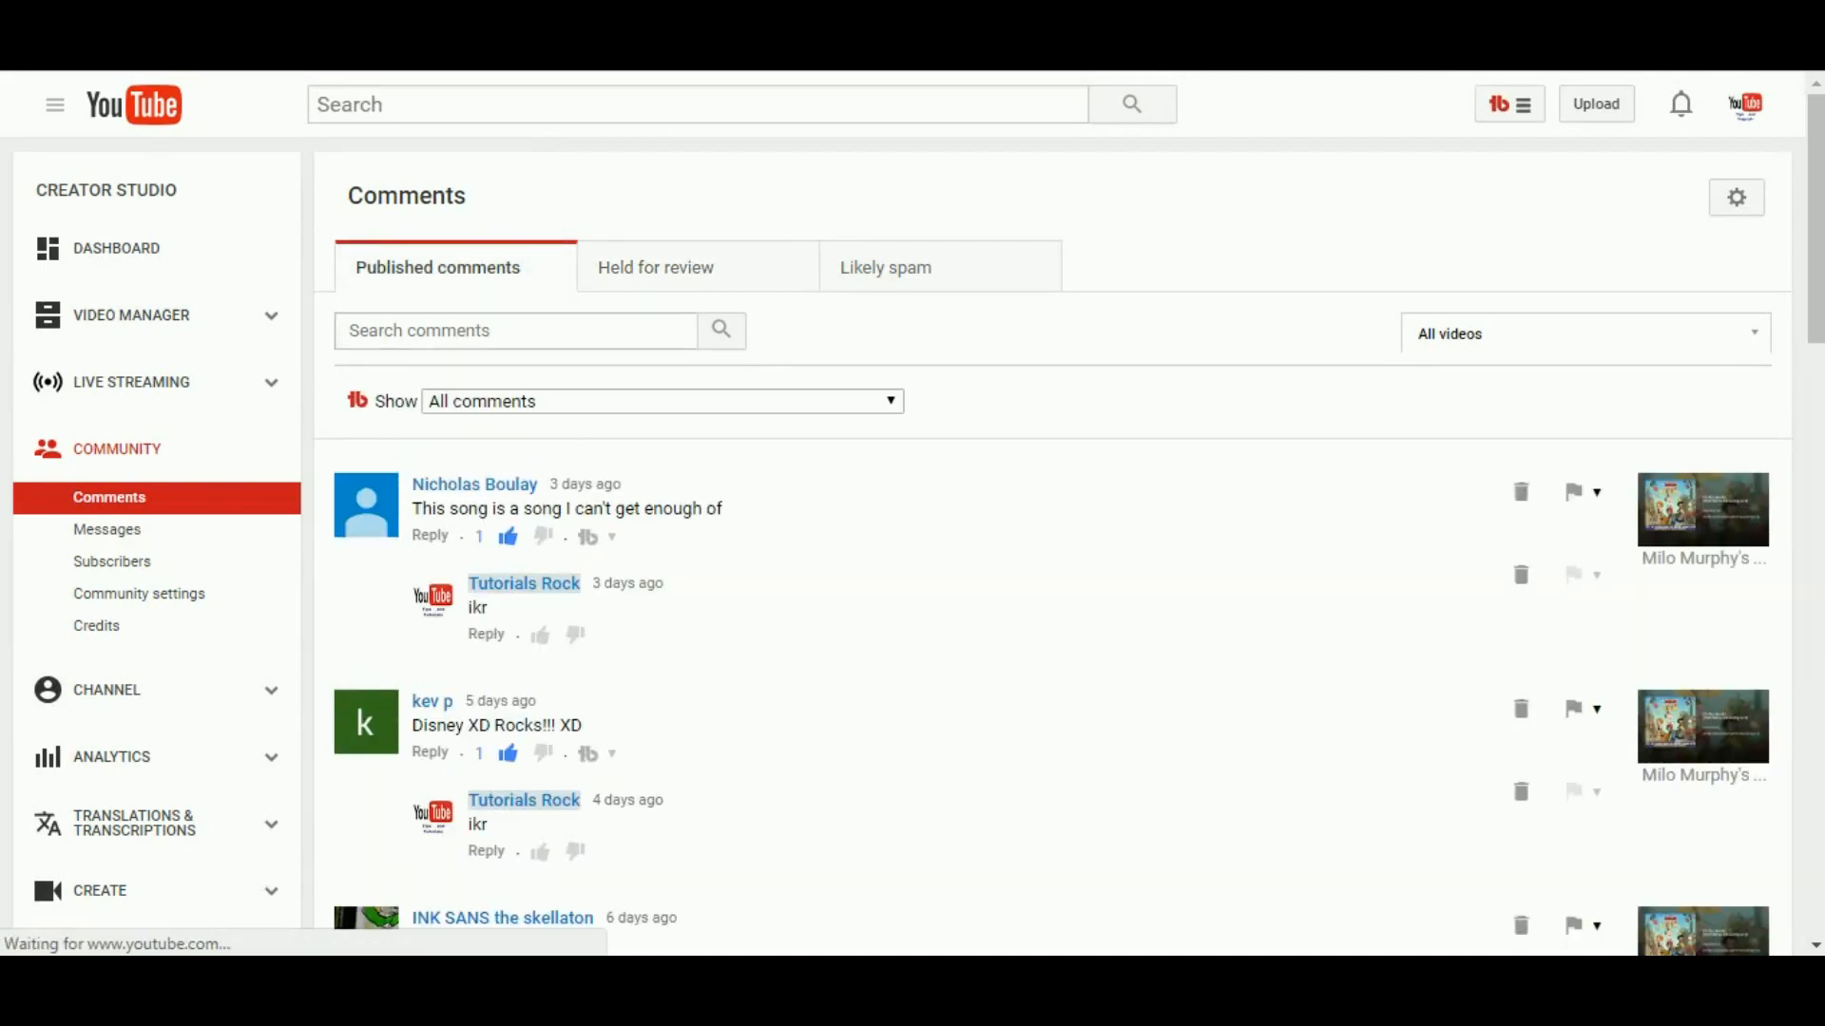
pyautogui.click(516, 330)
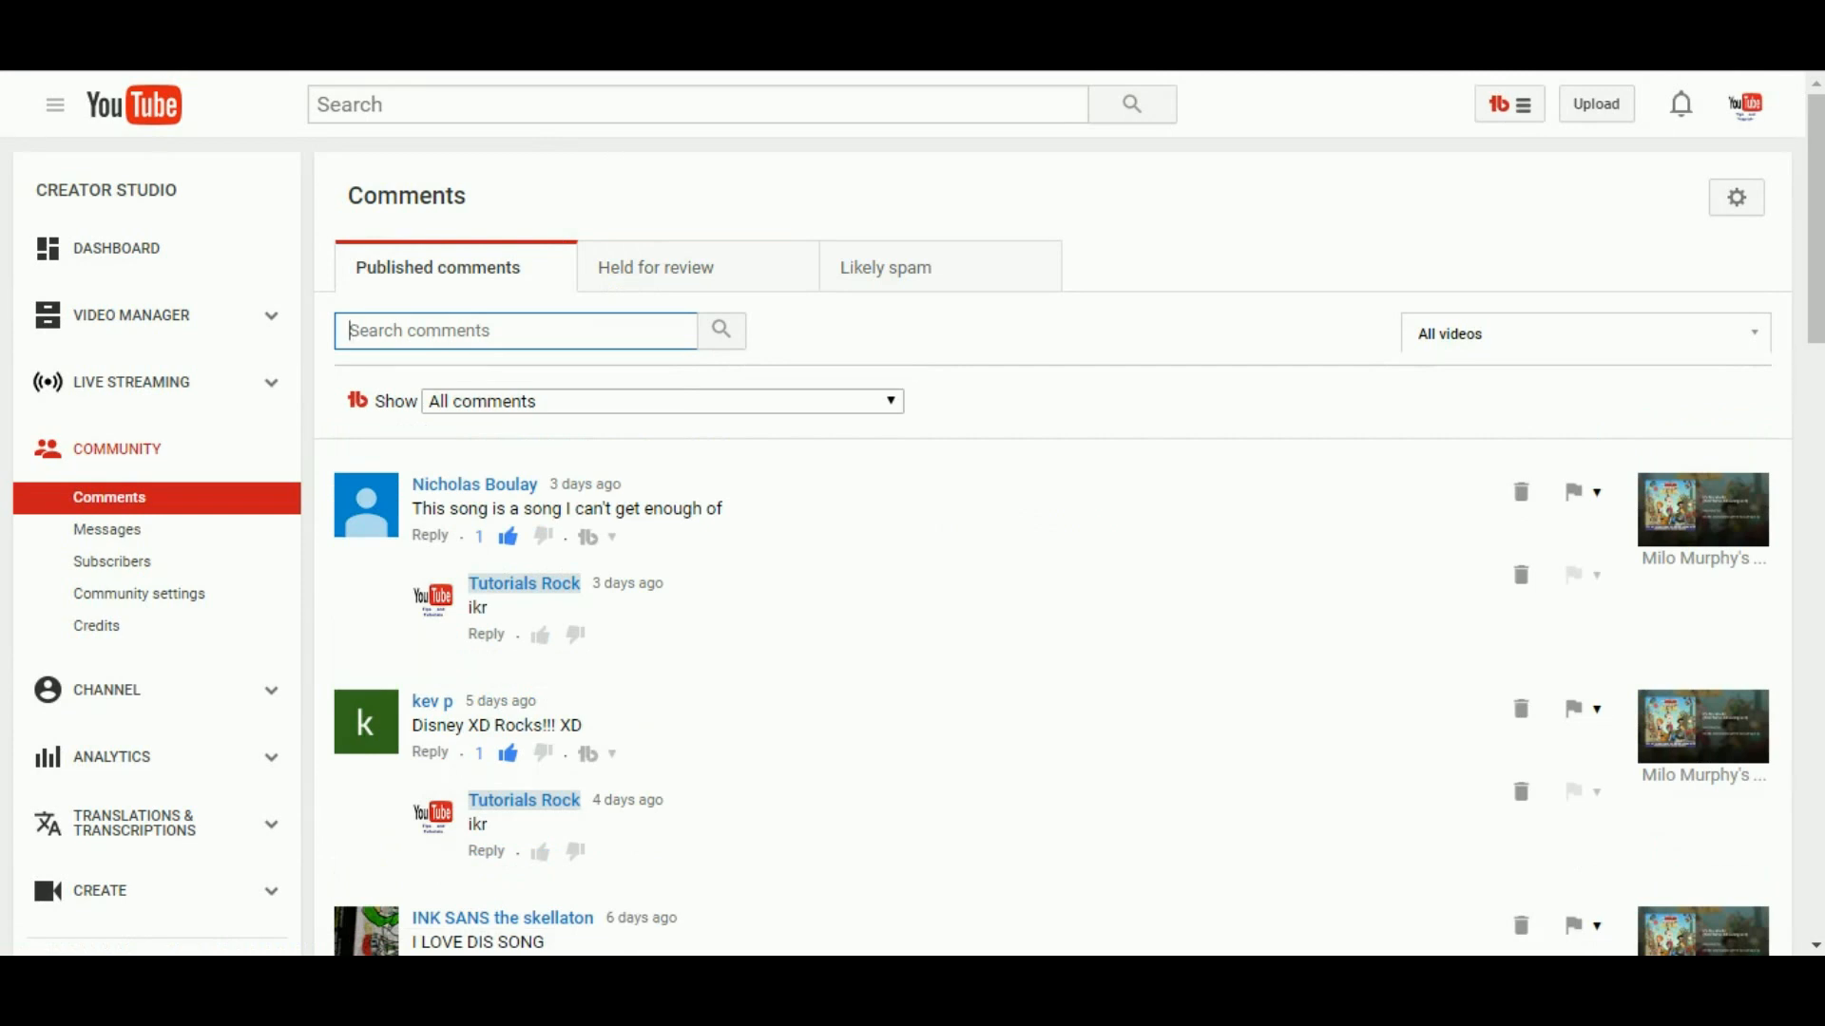
# Step: Filter the published comments by those not replied to, and by those with Reply disabled
pyautogui.click(662, 401)
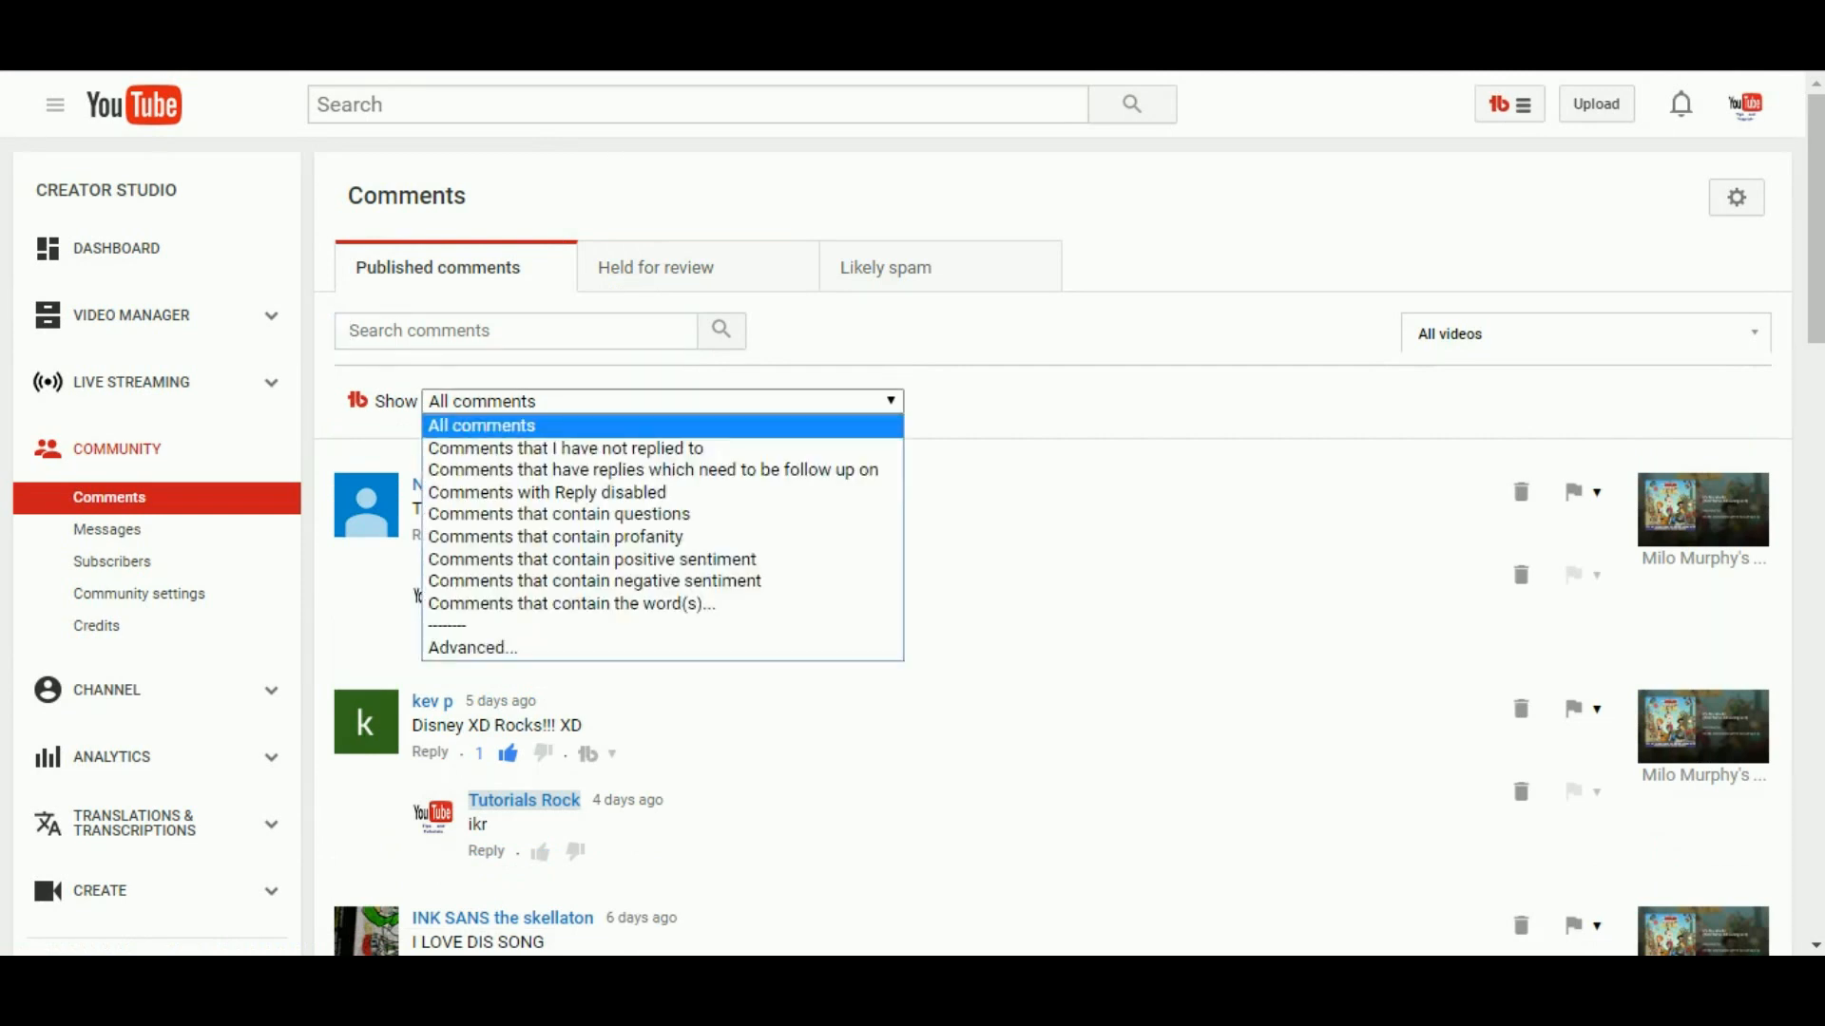
pyautogui.click(566, 448)
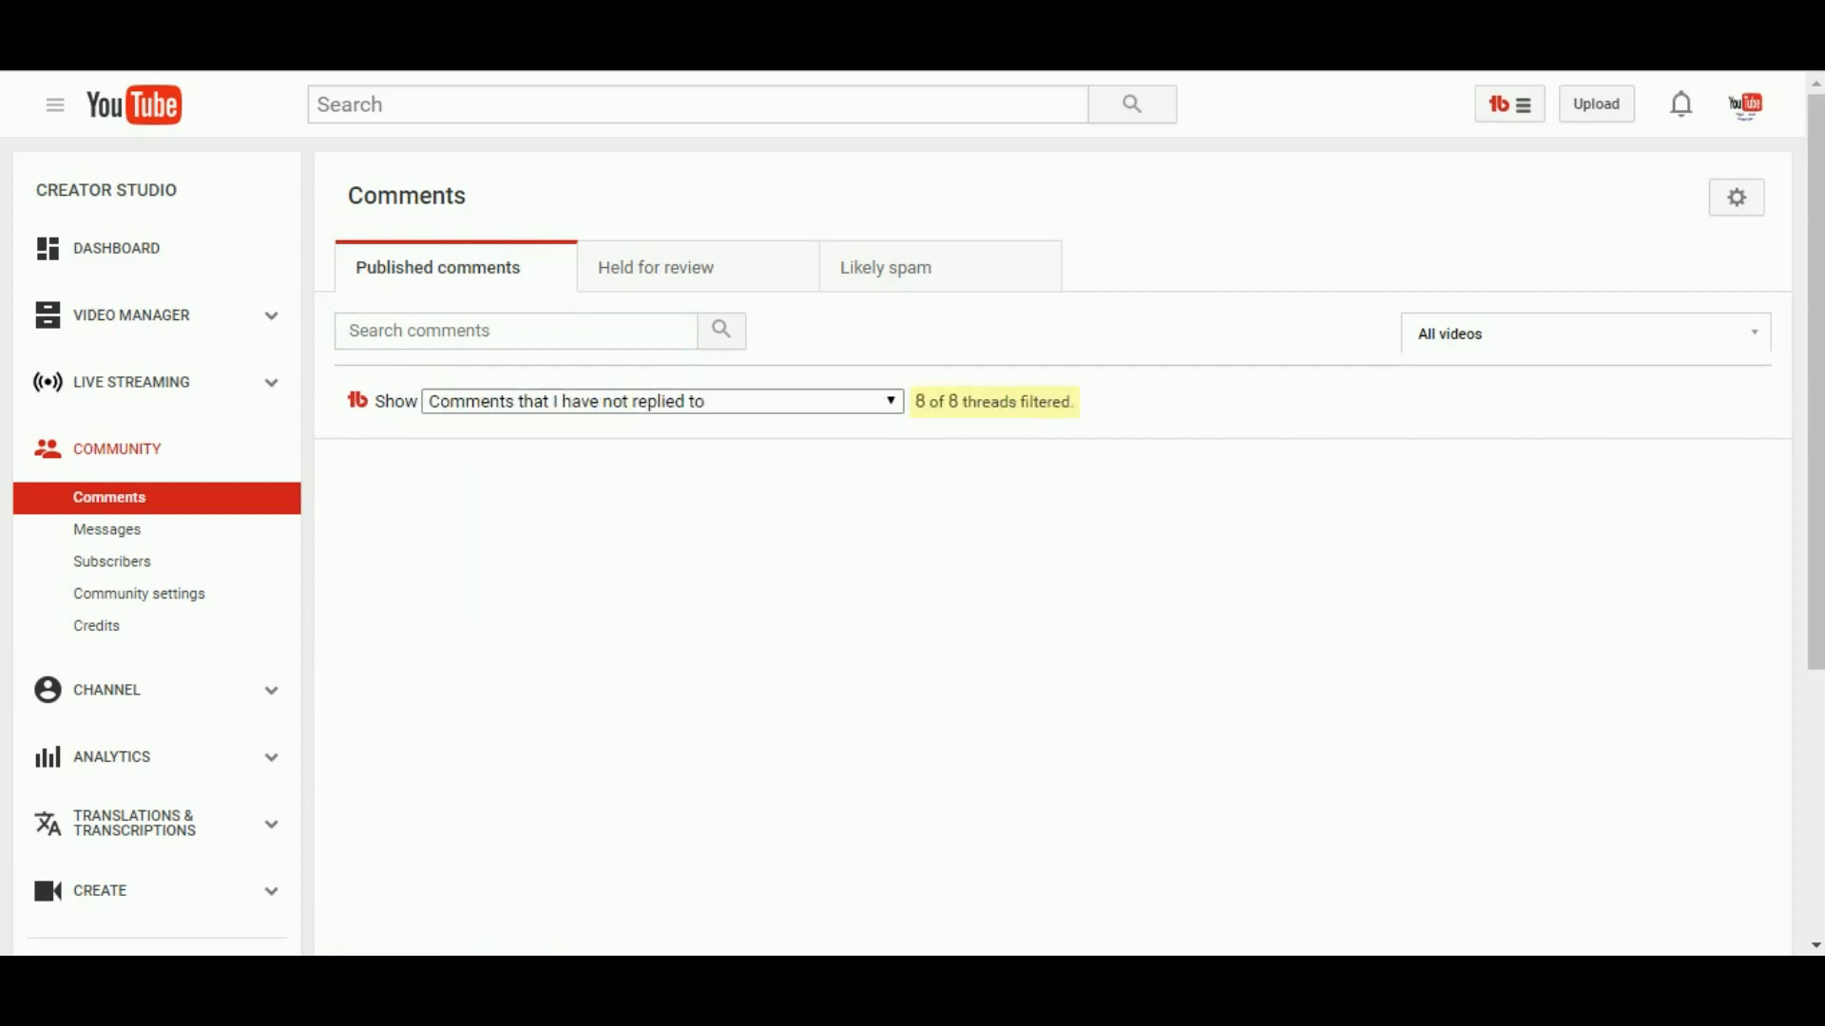
pyautogui.click(662, 401)
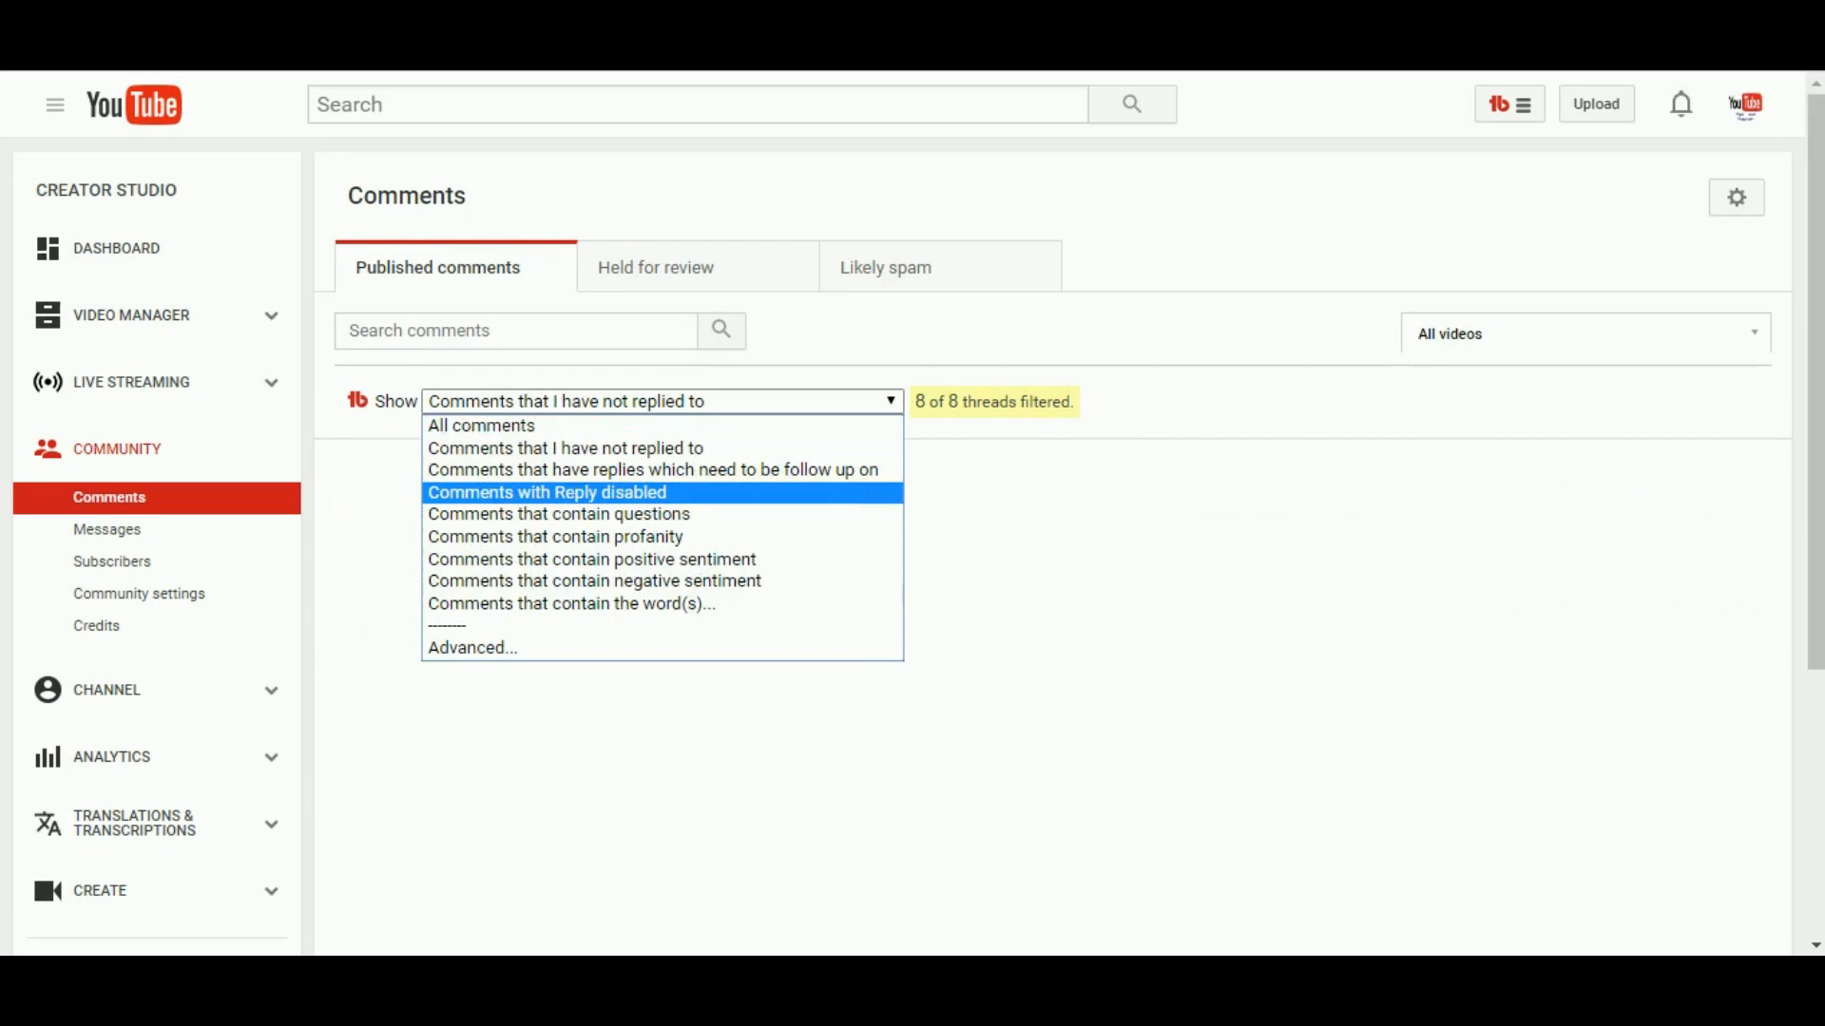
pyautogui.click(548, 493)
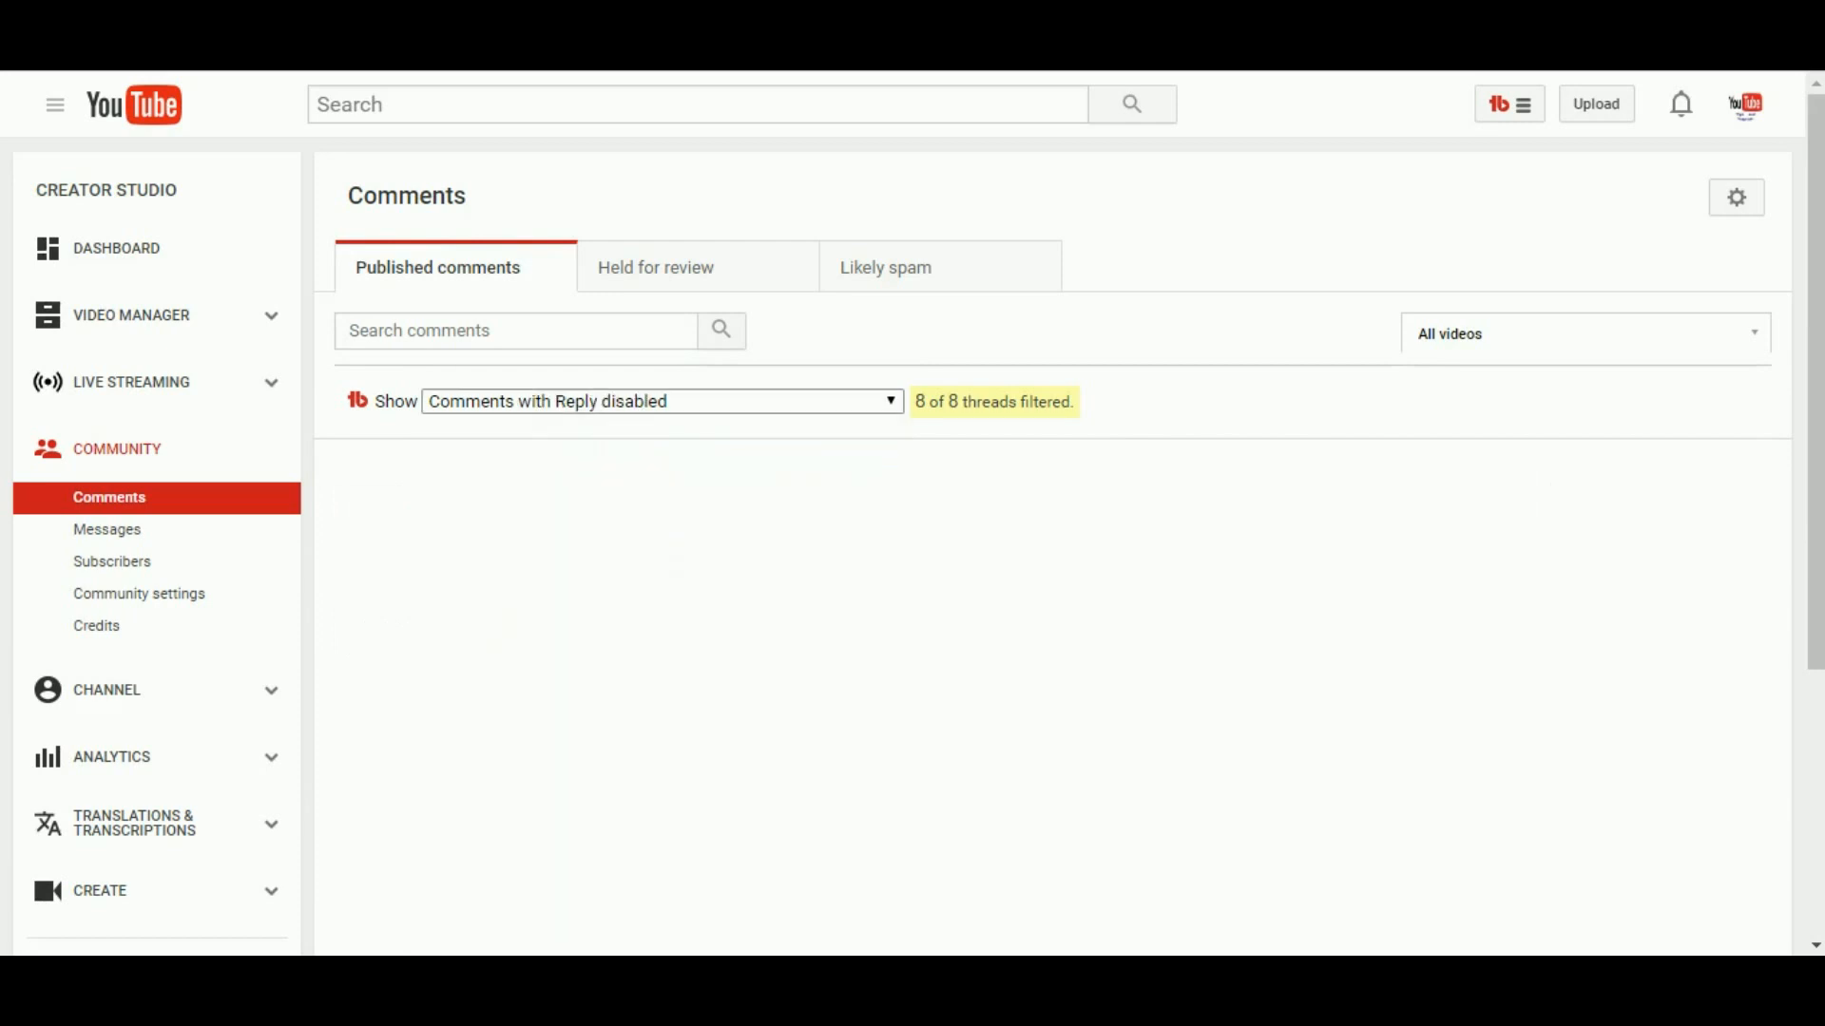
# Step: Filter the comments to those containing the words "hi,tutorials," and look through the matching threads
pyautogui.click(662, 401)
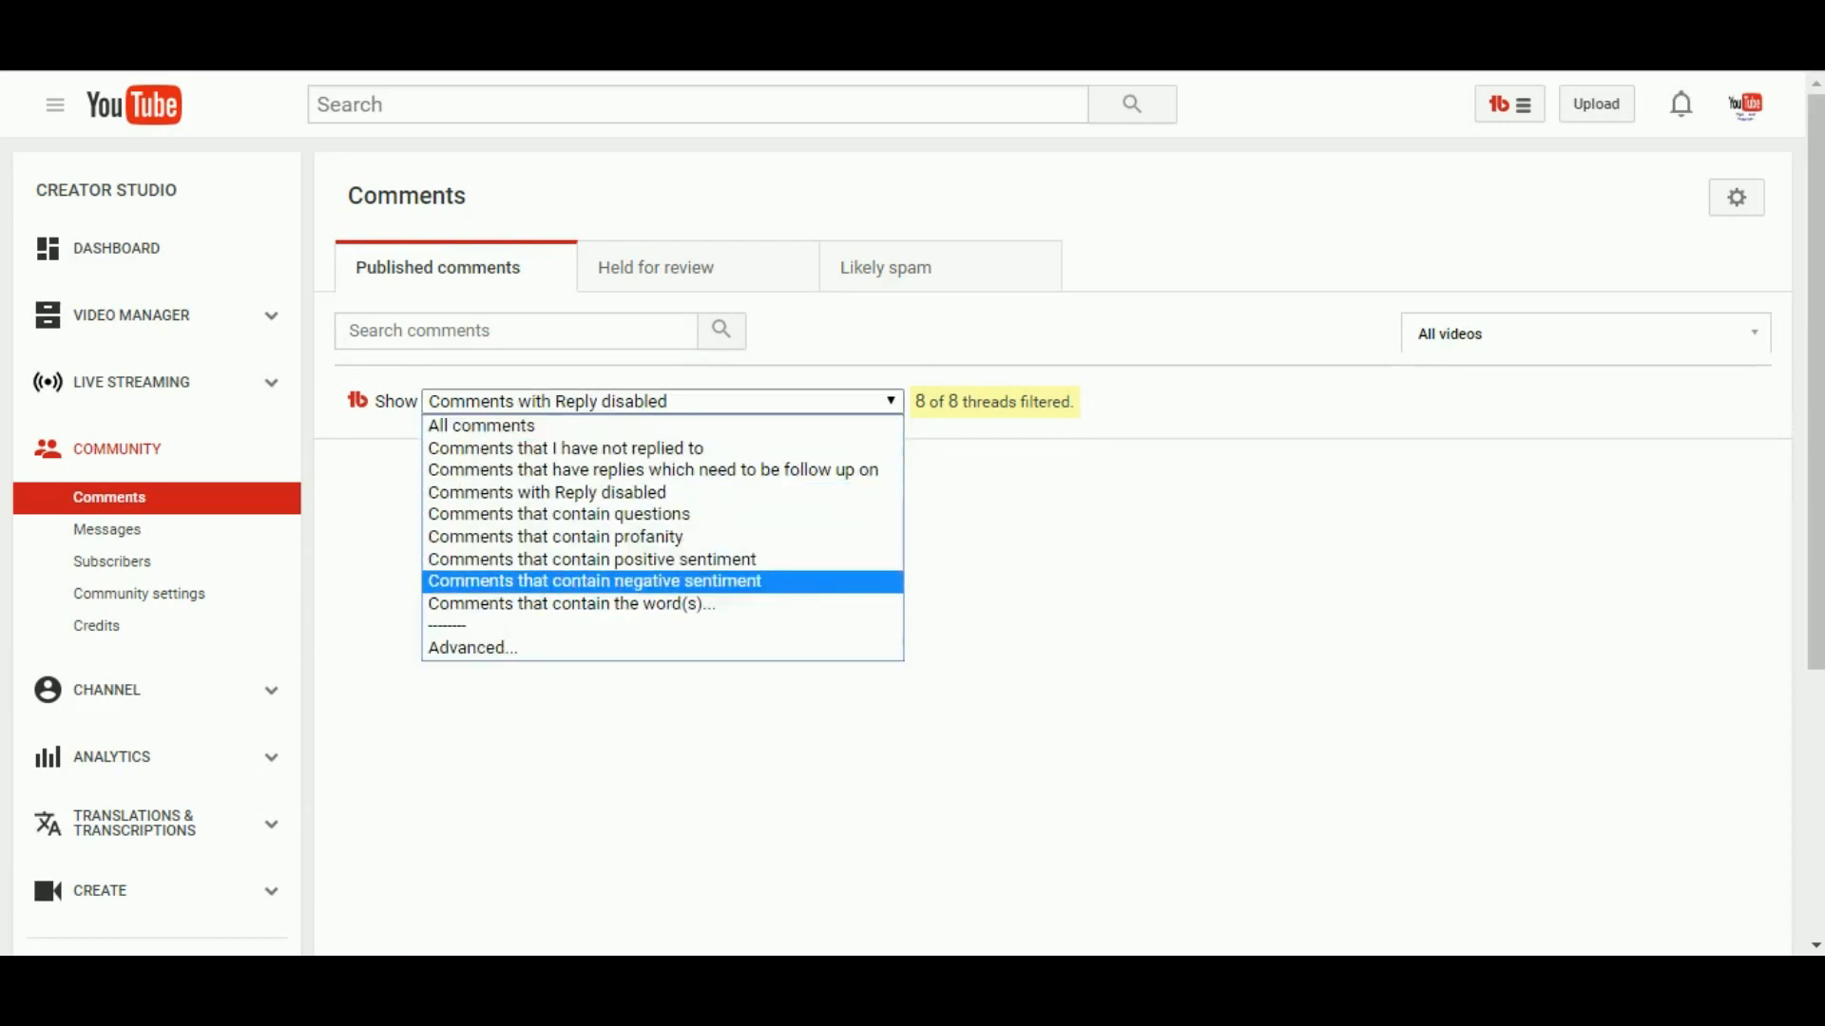
pyautogui.click(570, 604)
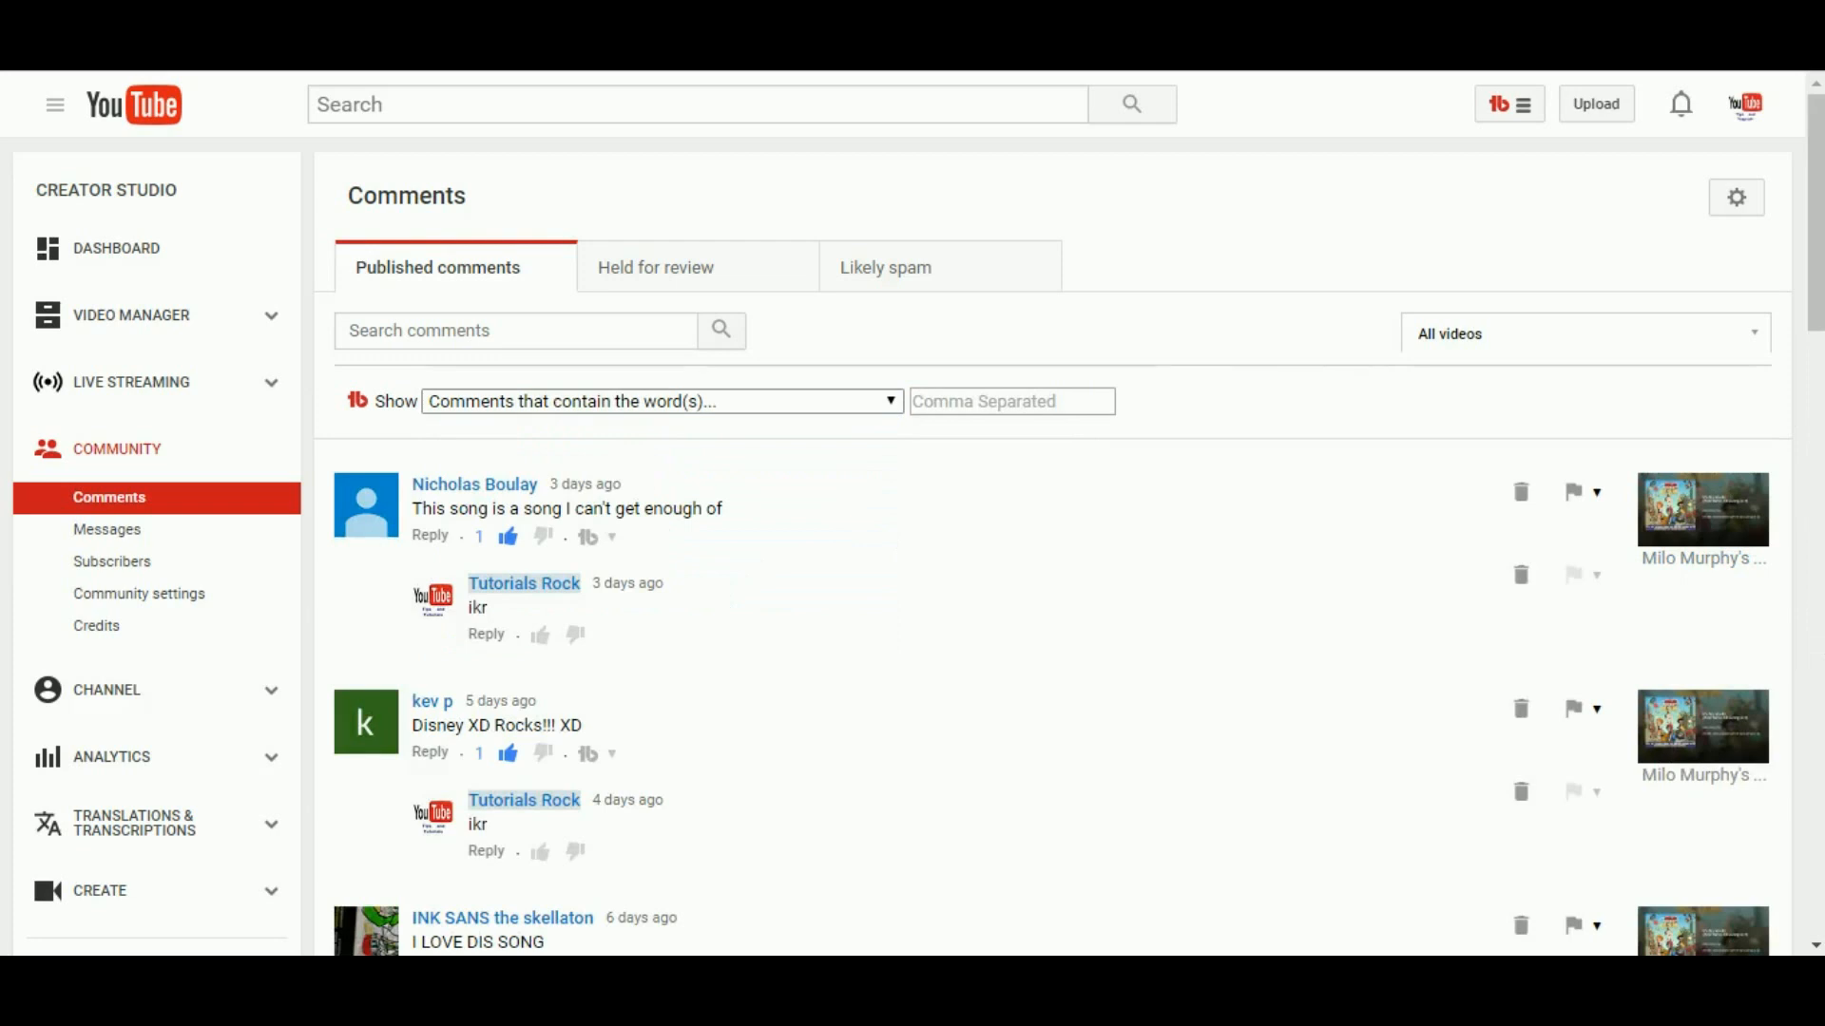
pyautogui.click(998, 401)
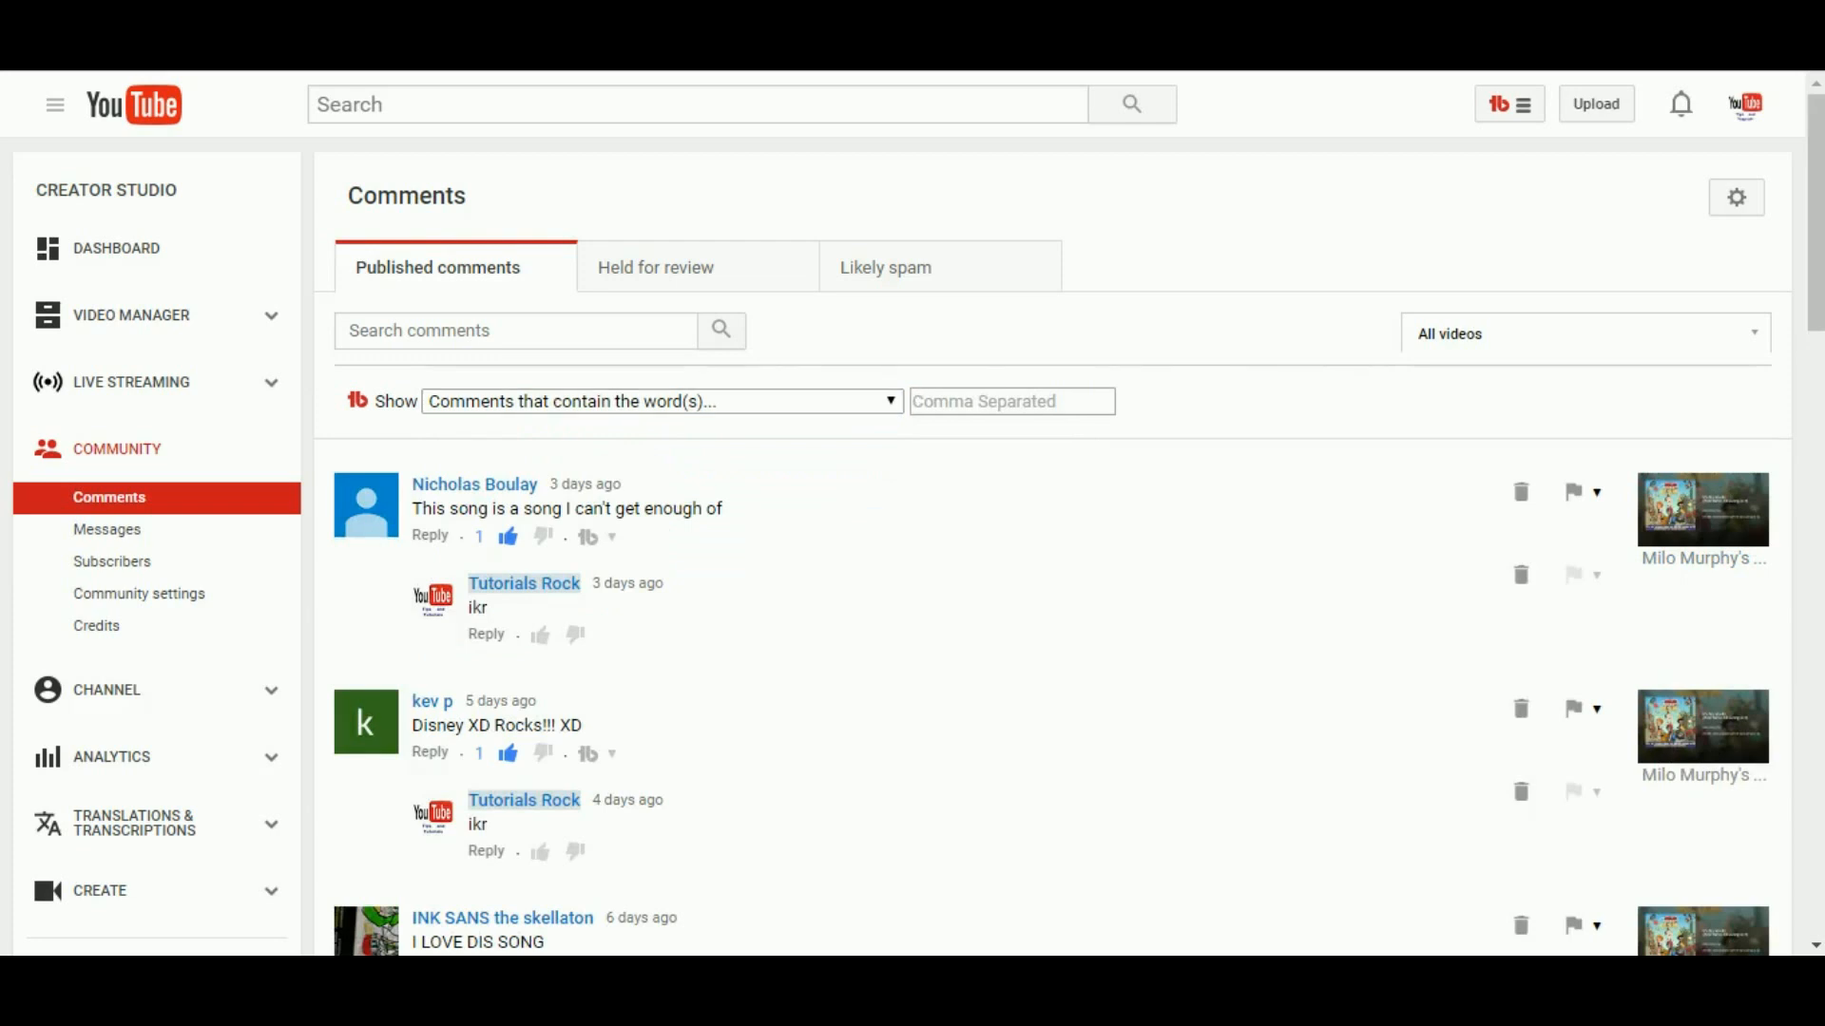
pyautogui.write('hi')
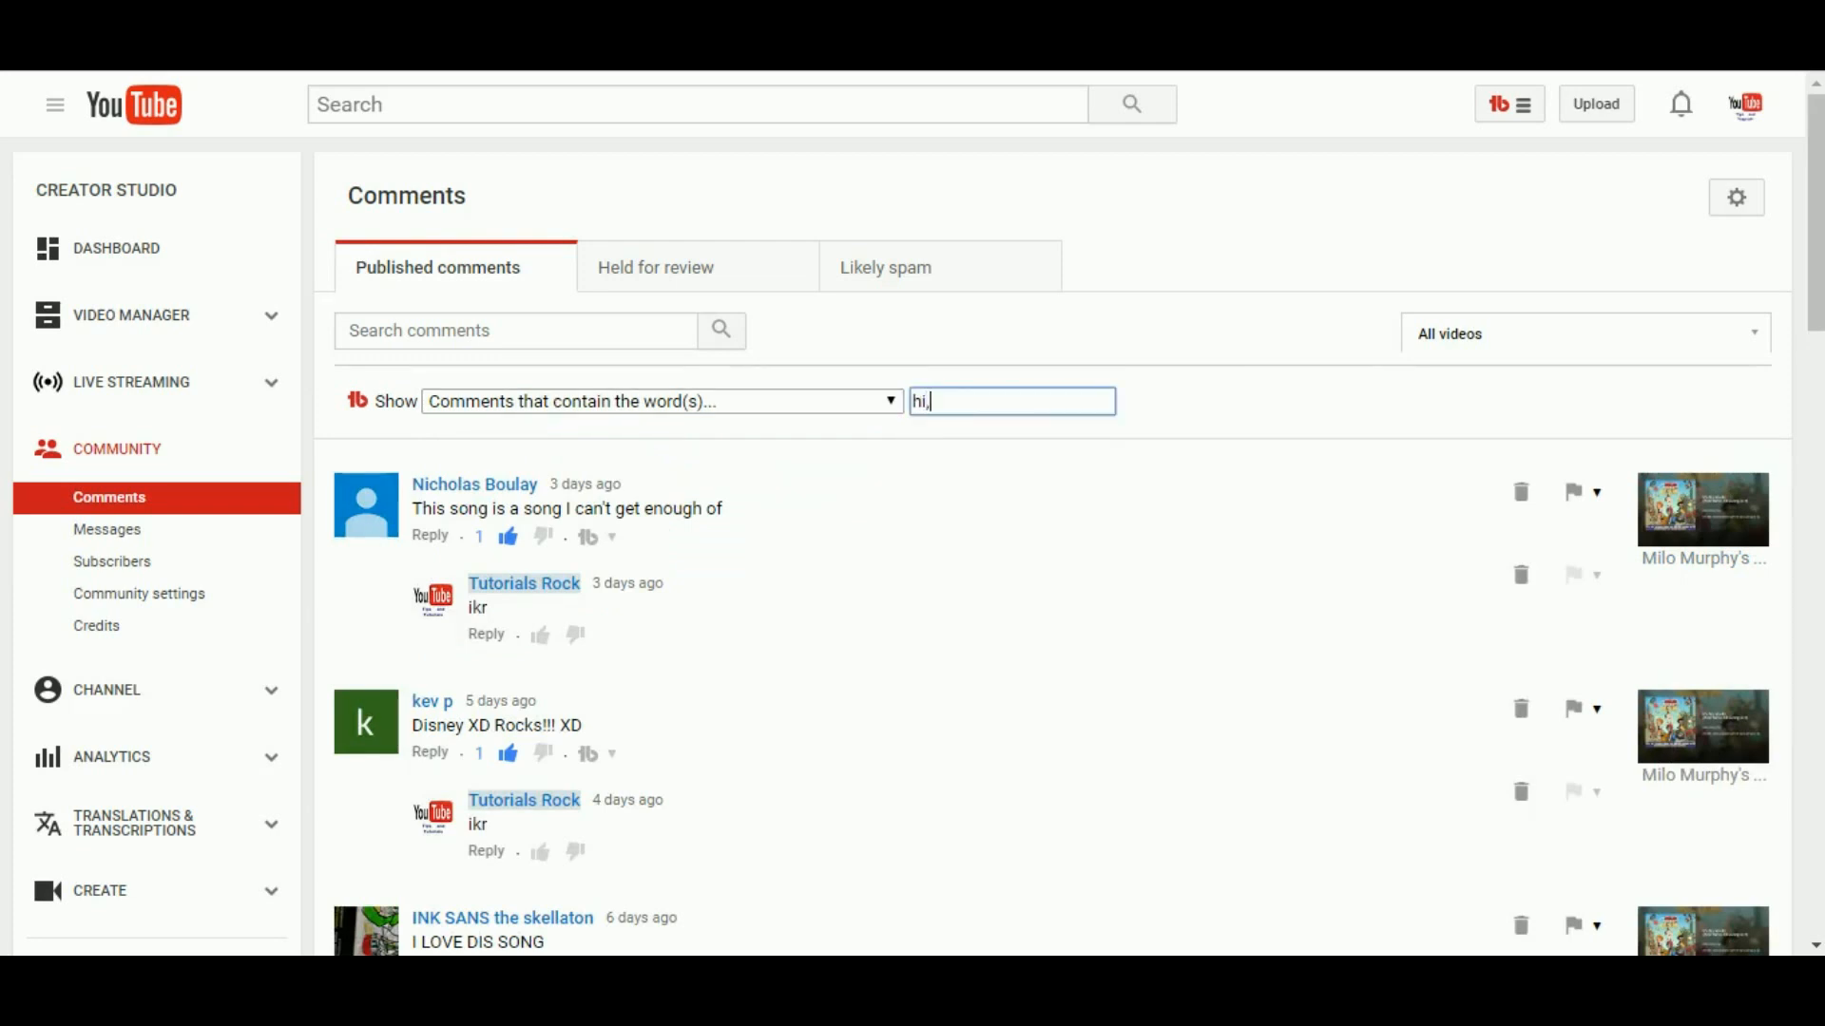
pyautogui.write(',')
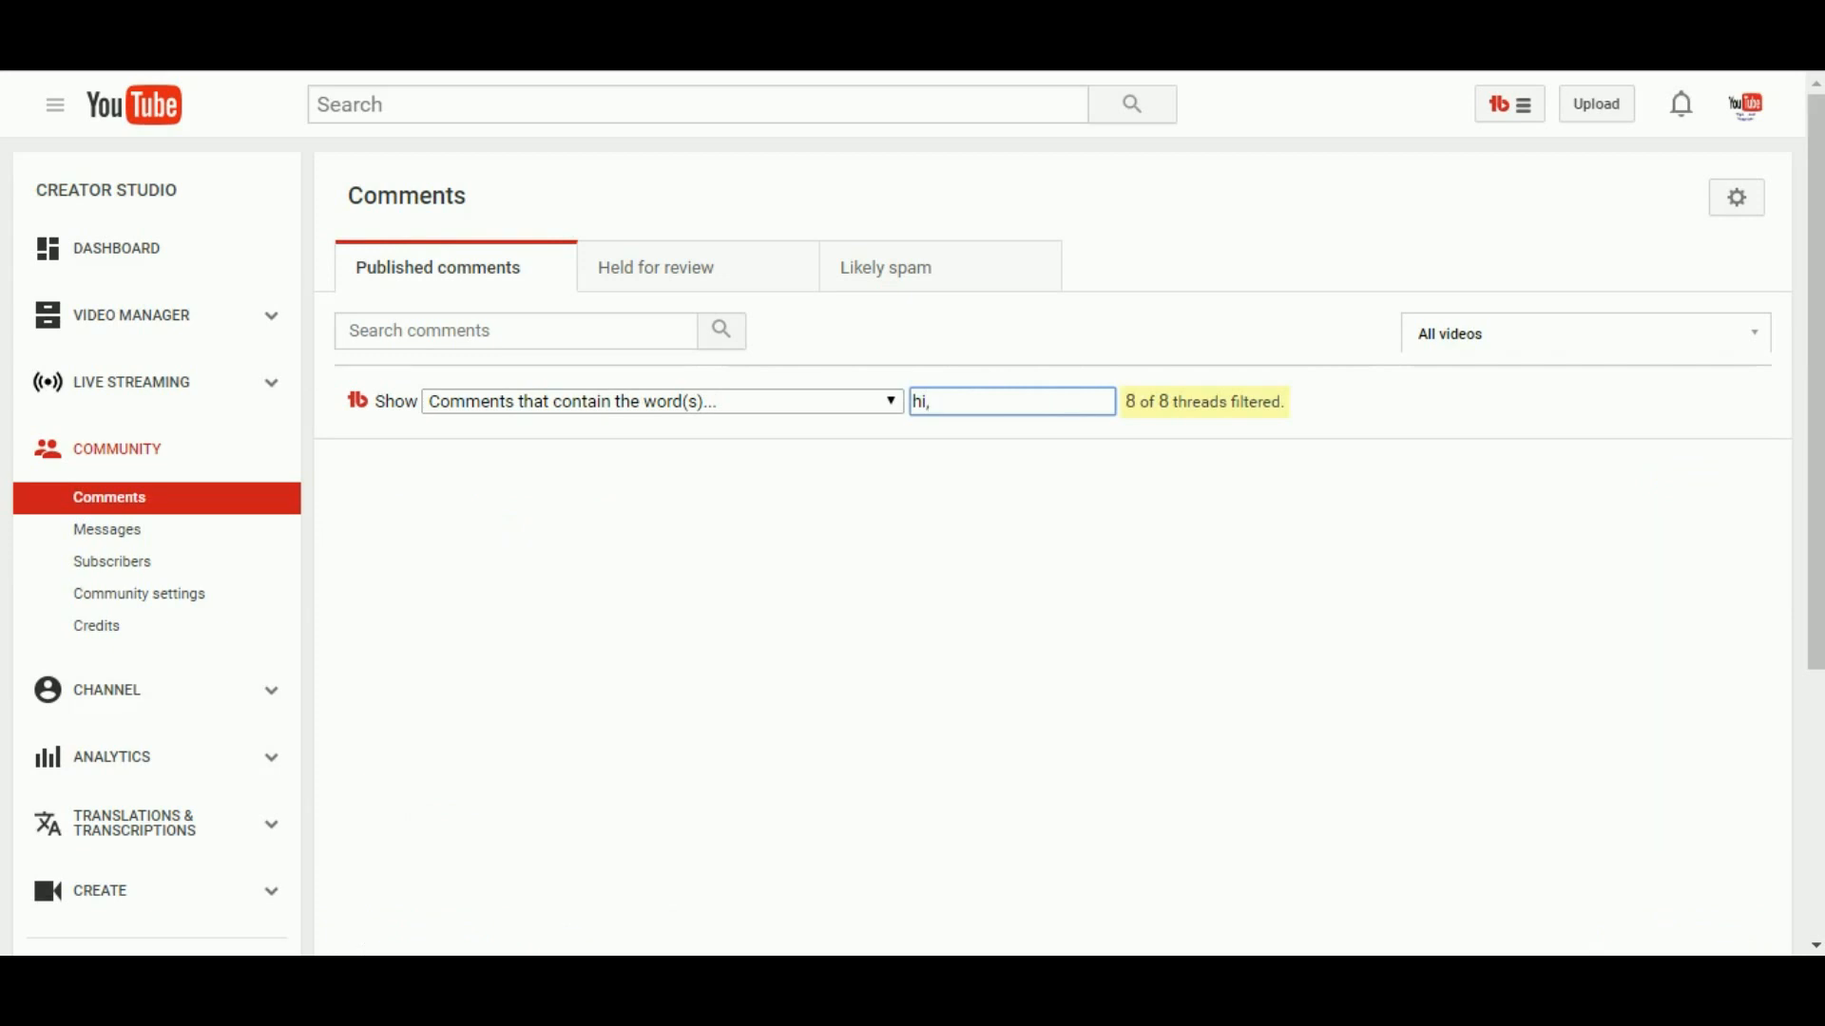
pyautogui.write('tutorials,')
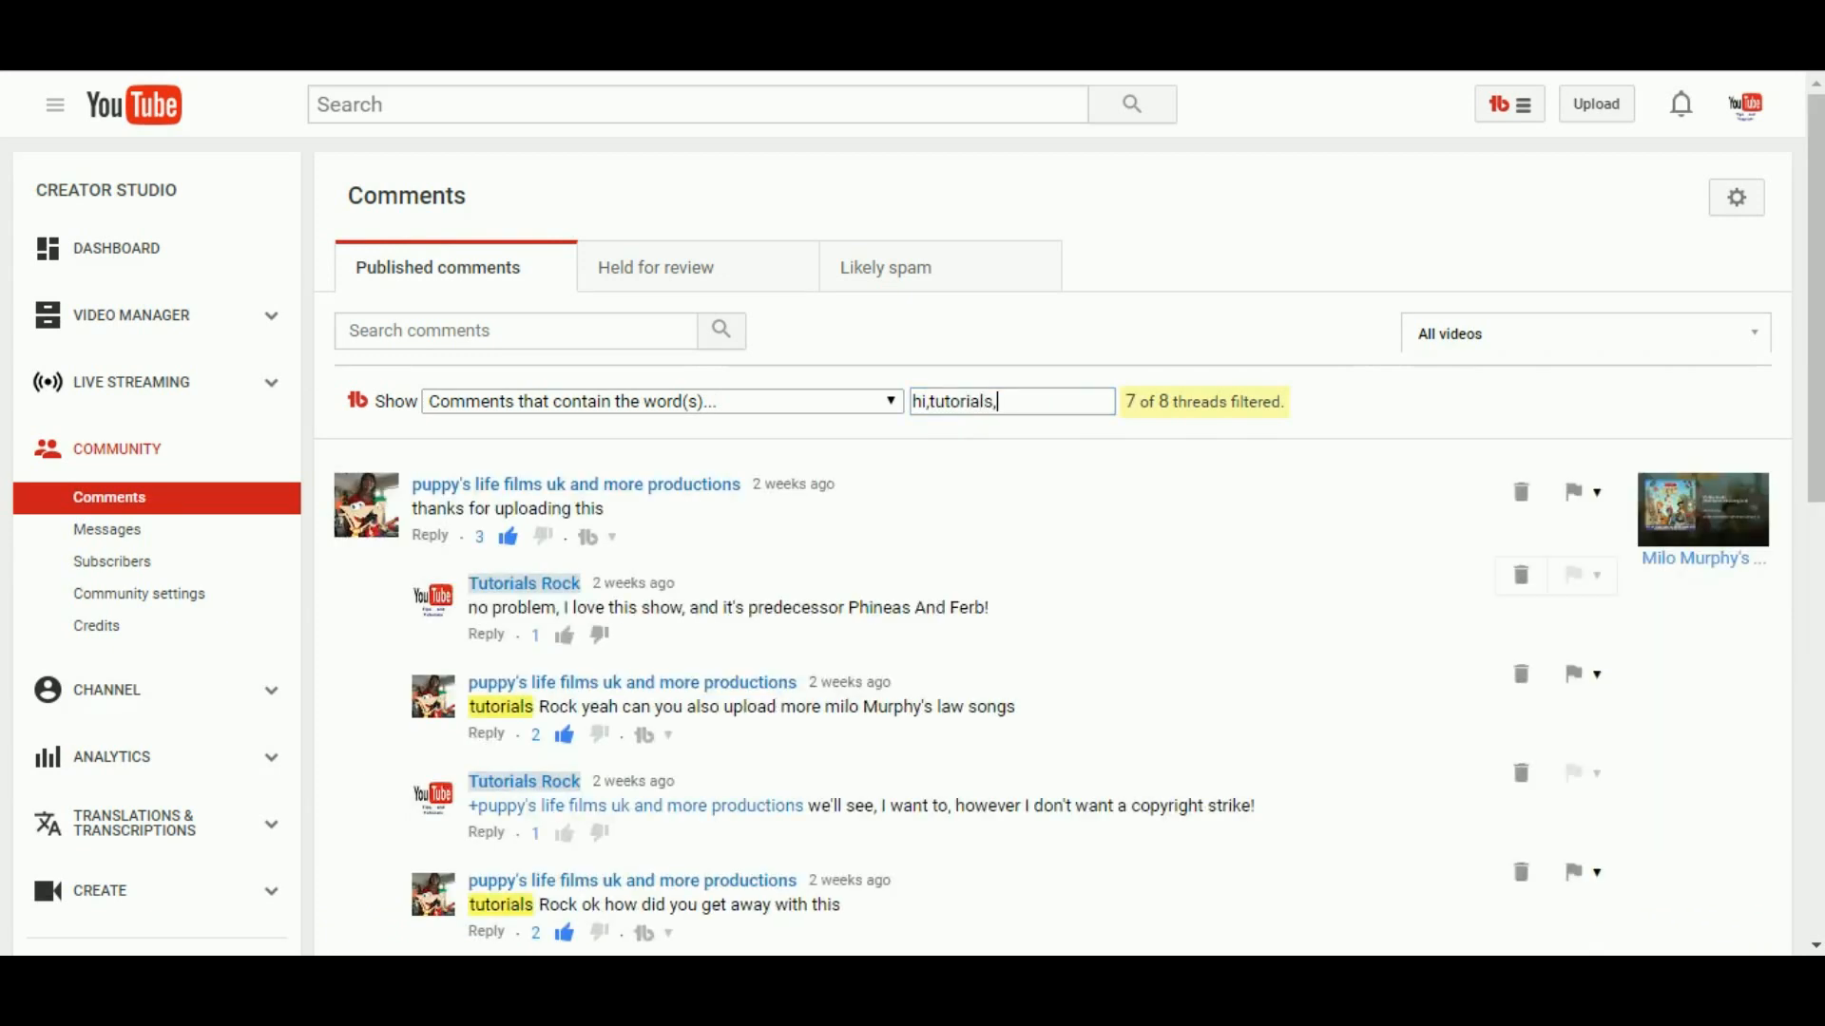
pyautogui.scroll(-2, 1054, 514)
pyautogui.scroll(-5, 1053, 513)
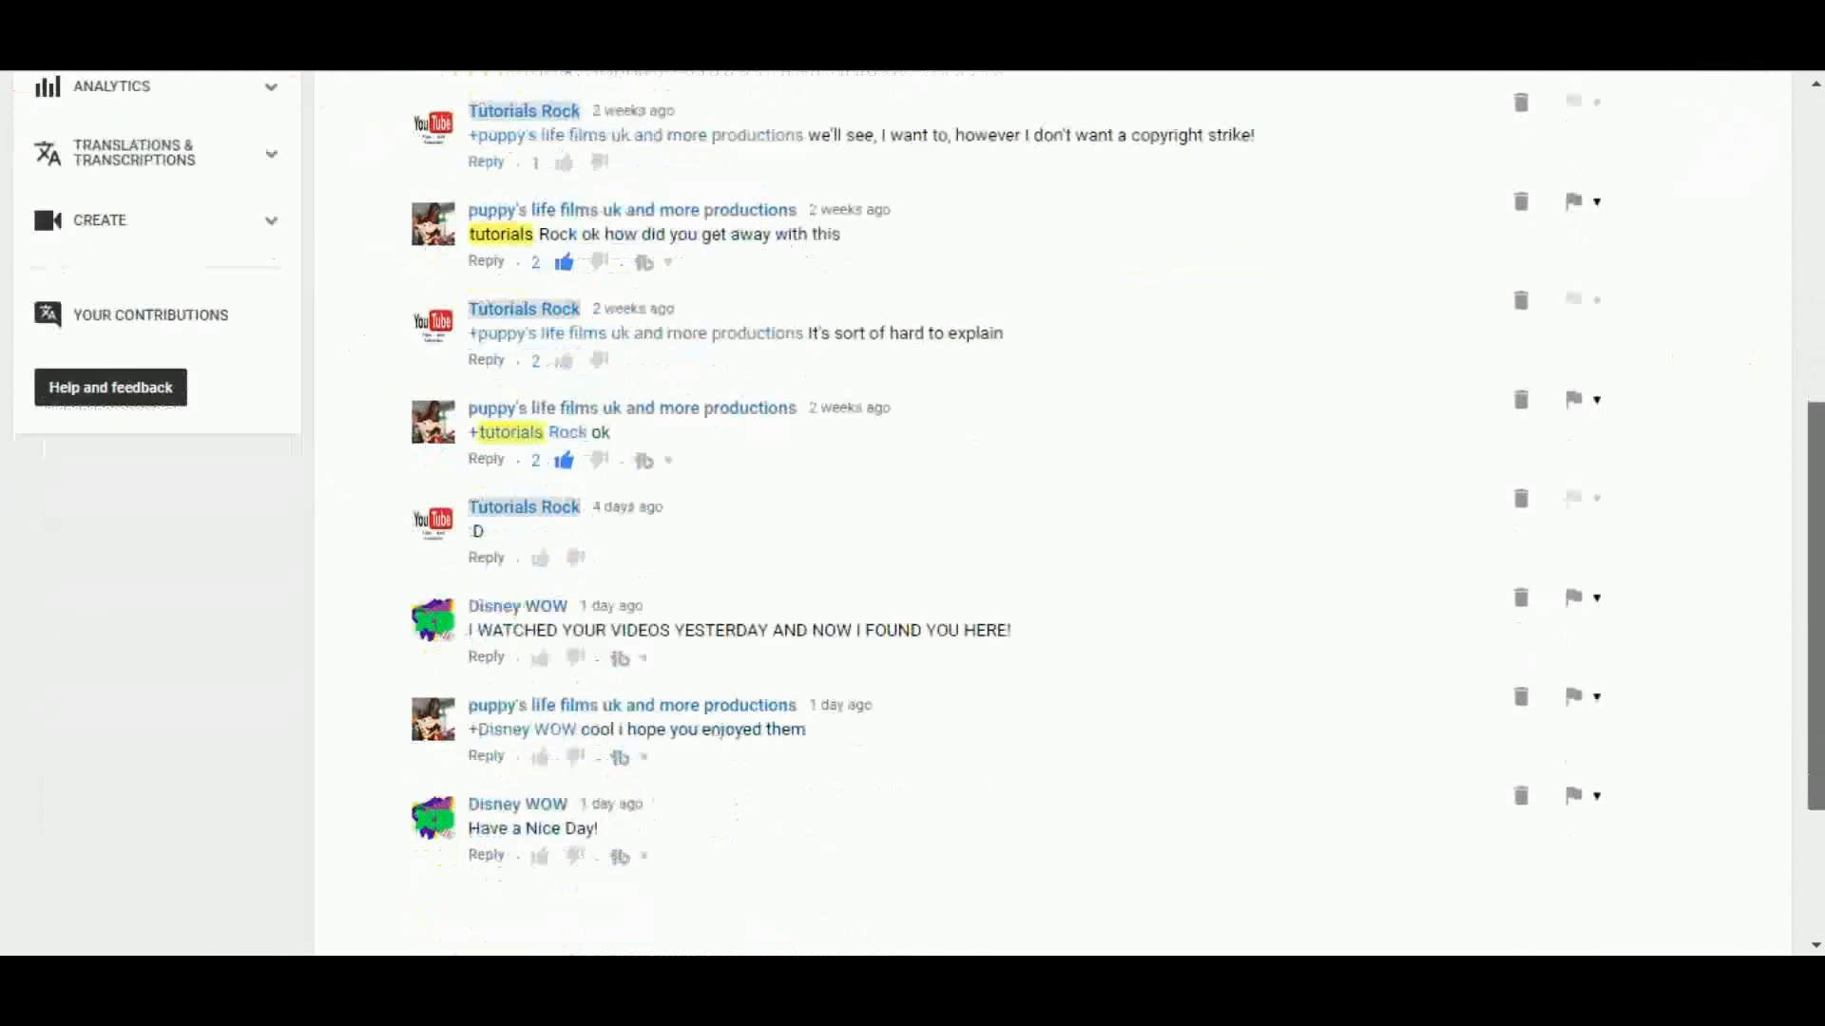
pyautogui.scroll(8, 1053, 513)
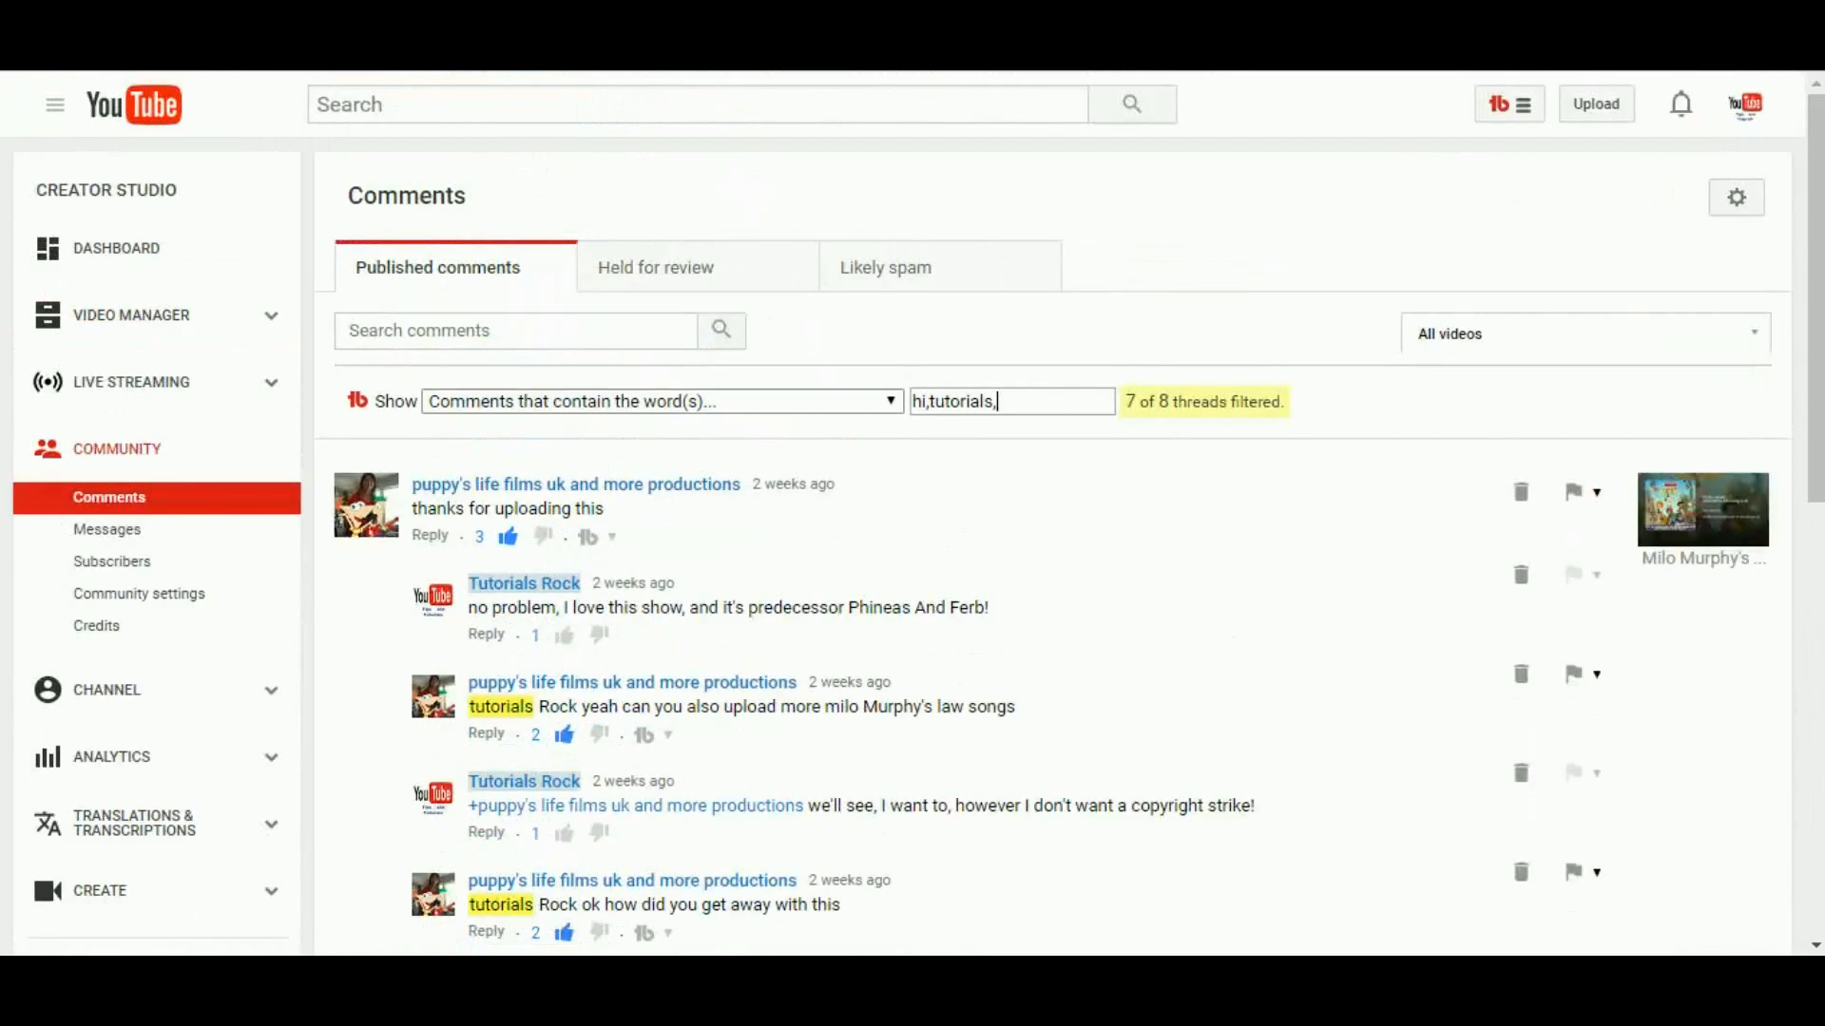
# Step: Filter the comments by those not replied to, and by those with replies that need follow-up, and review the threads
pyautogui.click(662, 402)
pyautogui.click(663, 449)
pyautogui.click(662, 402)
pyautogui.click(653, 470)
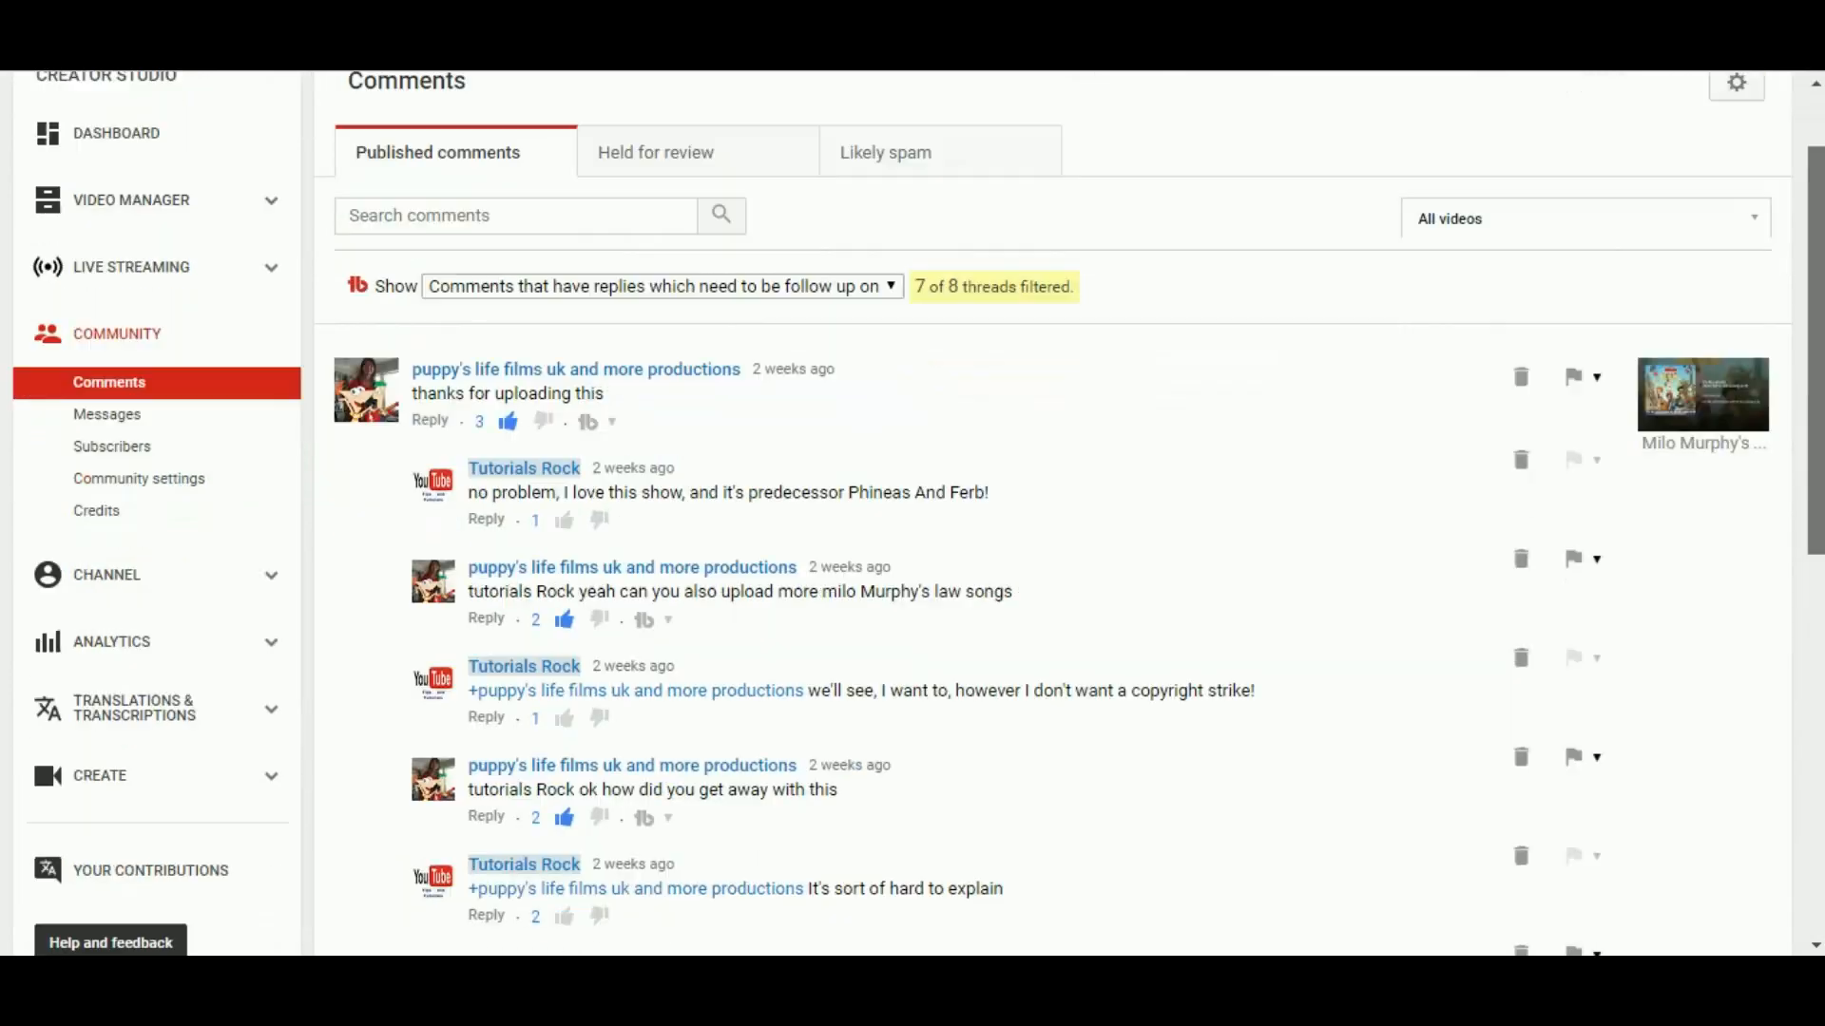
pyautogui.scroll(-6, 1046, 570)
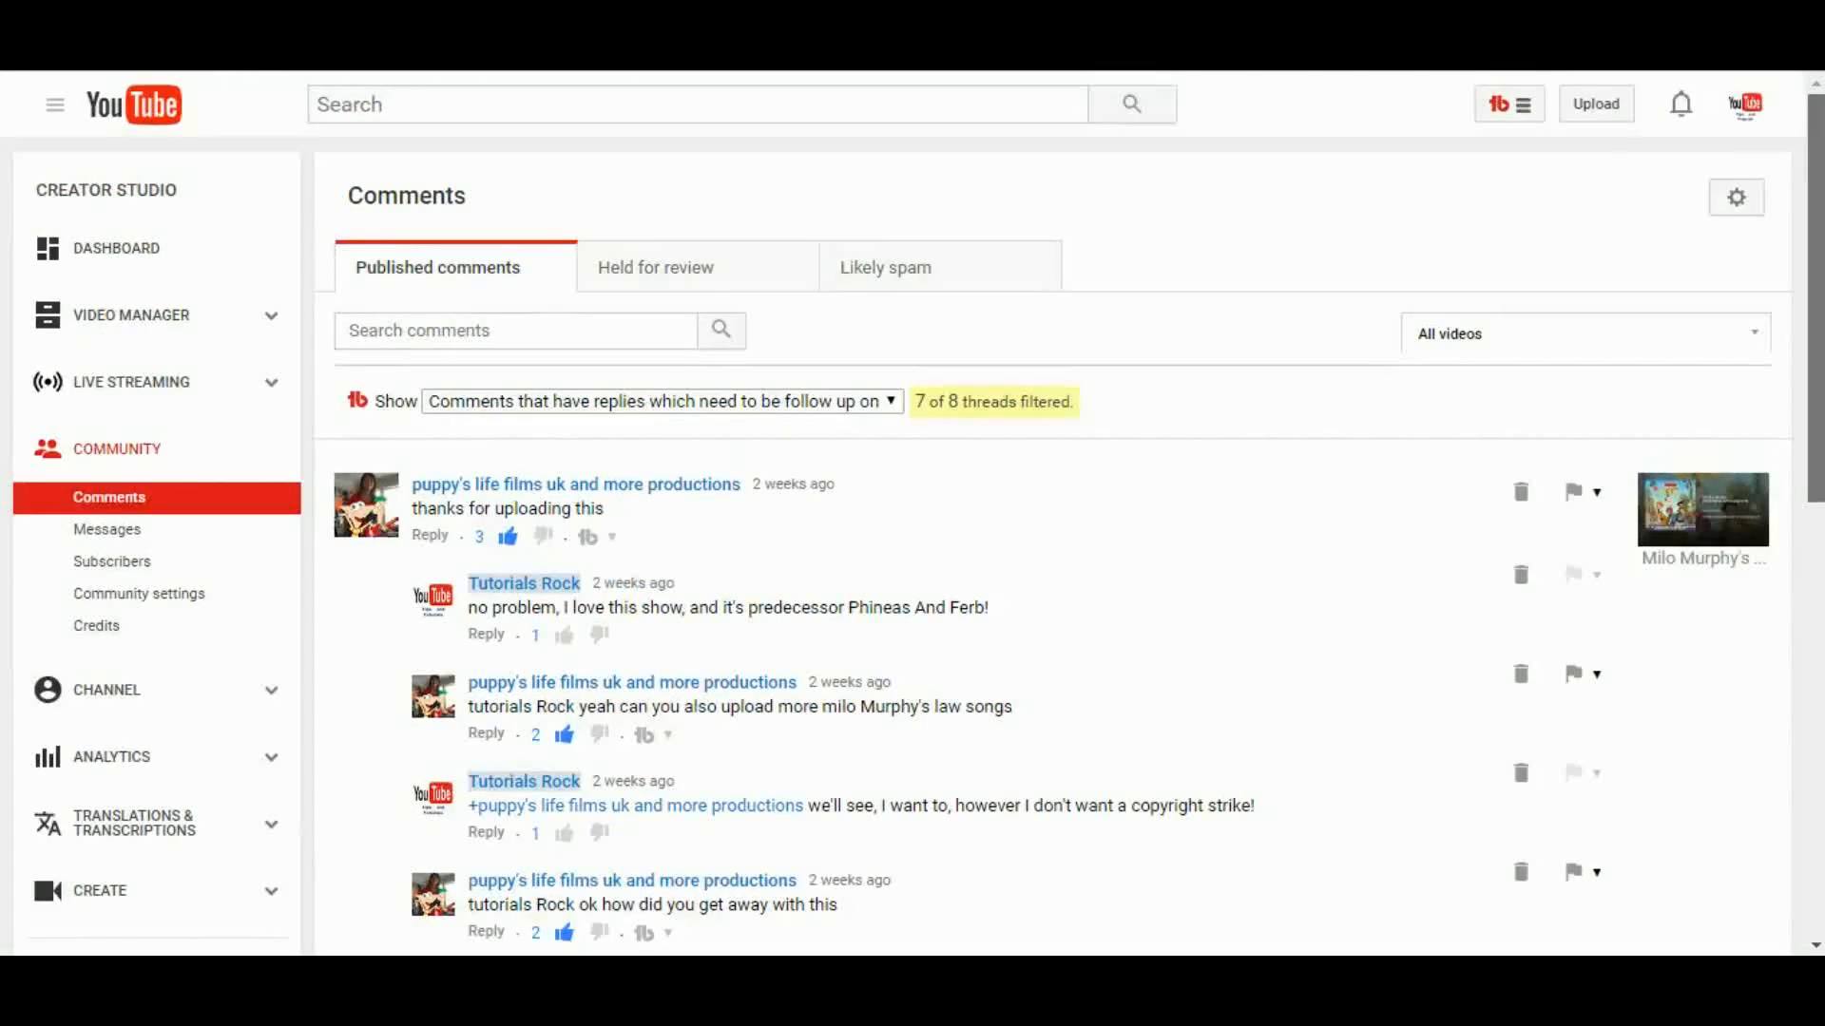
# Step: Try to switch the comment filter to Advanced
pyautogui.click(704, 402)
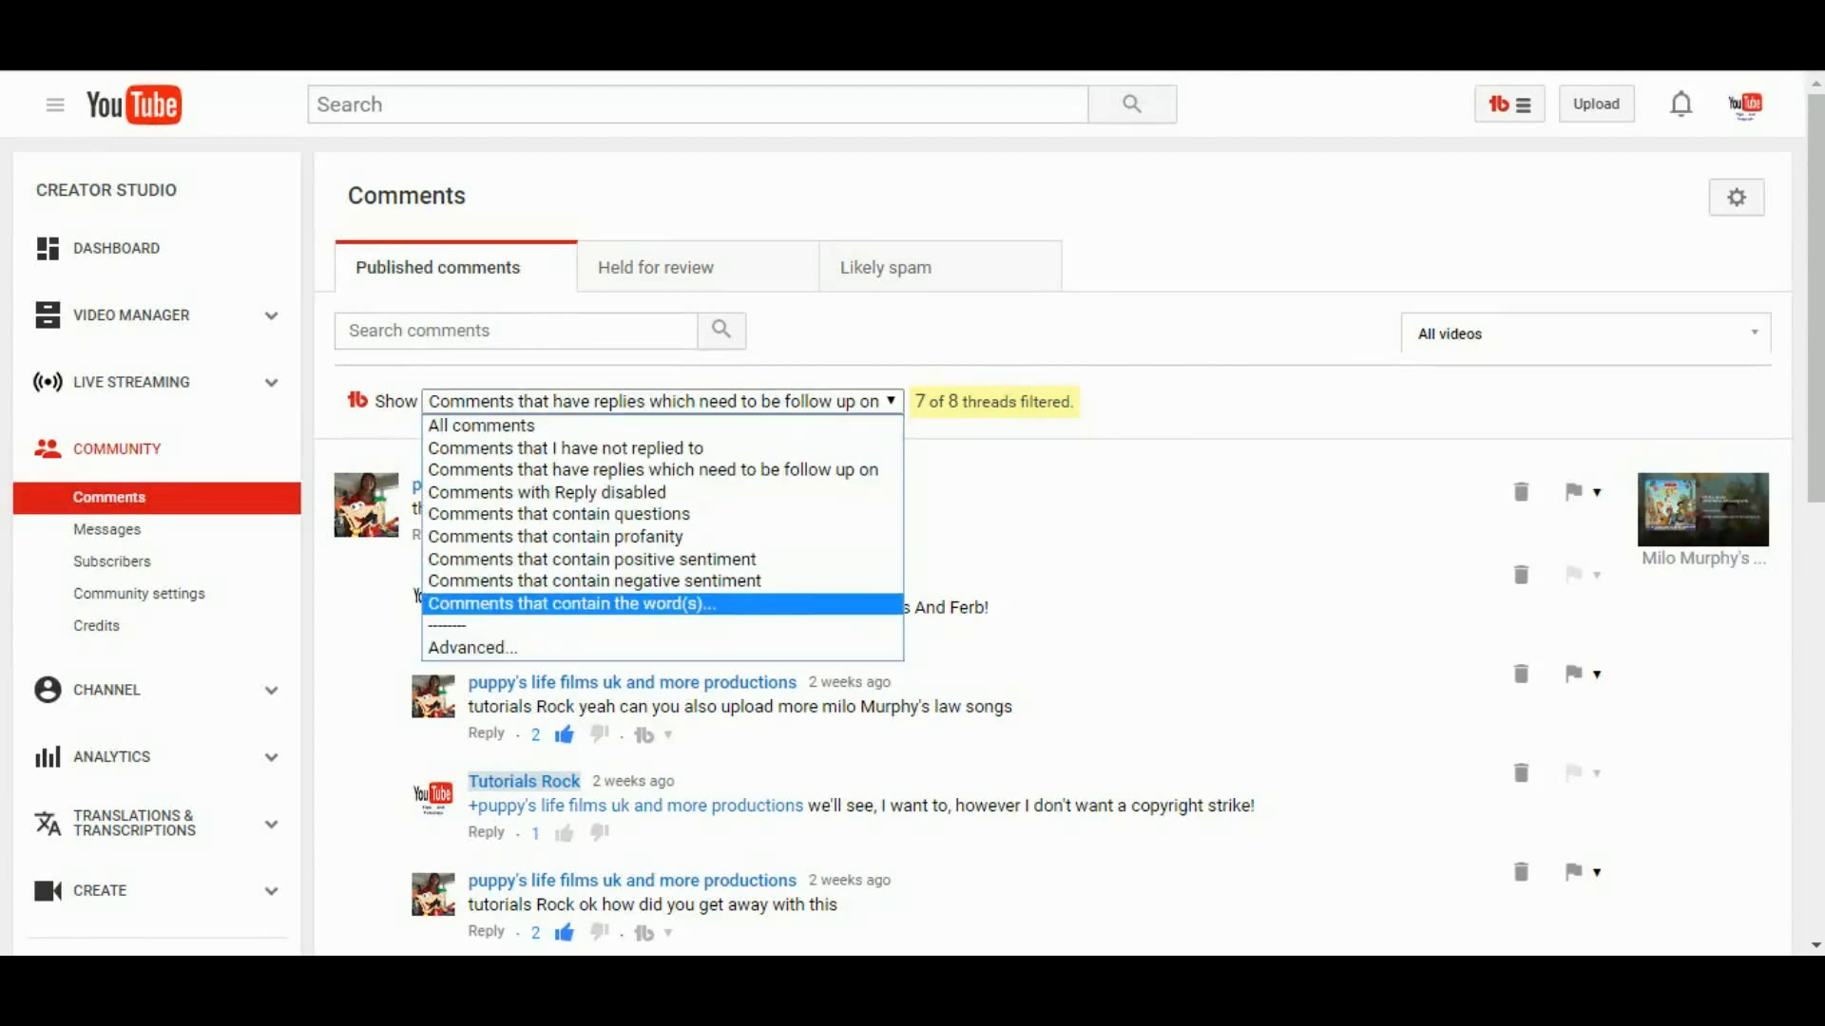
pyautogui.click(656, 648)
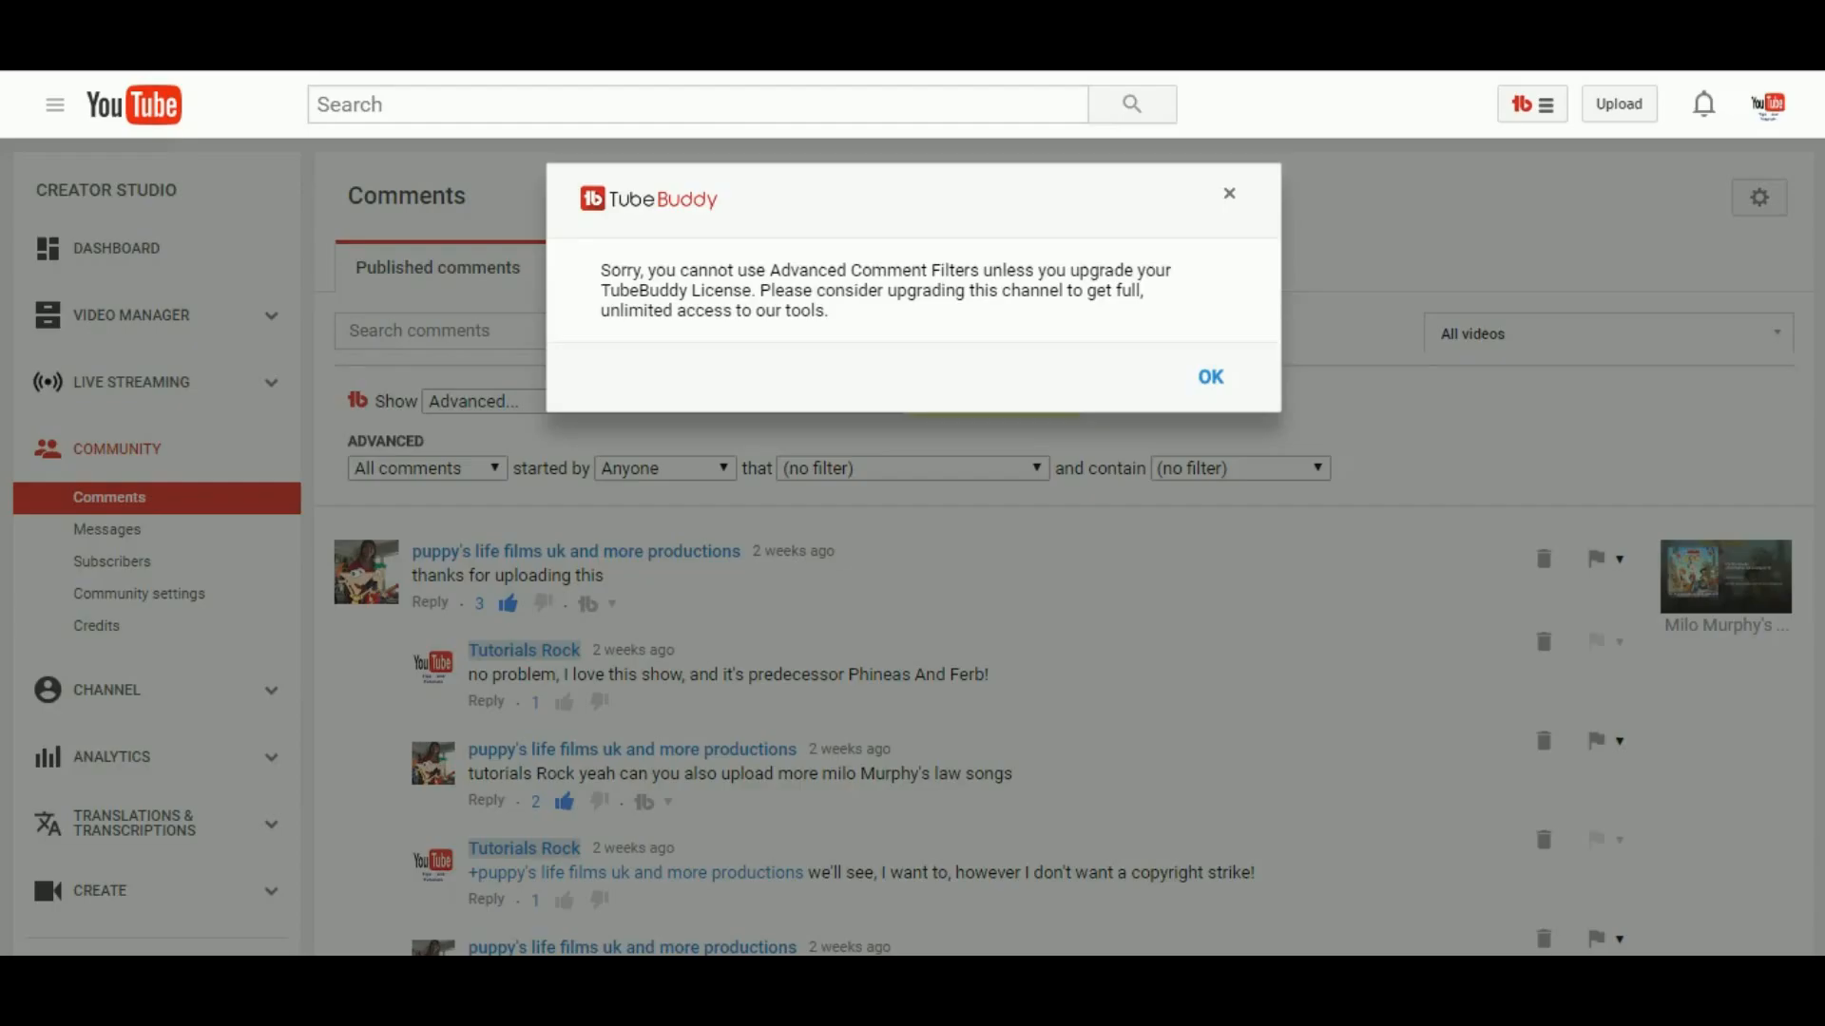
# Step: Dismiss the license upgrade notice over the comment filters and view the channel's sent messages
pyautogui.click(1211, 377)
pyautogui.click(703, 402)
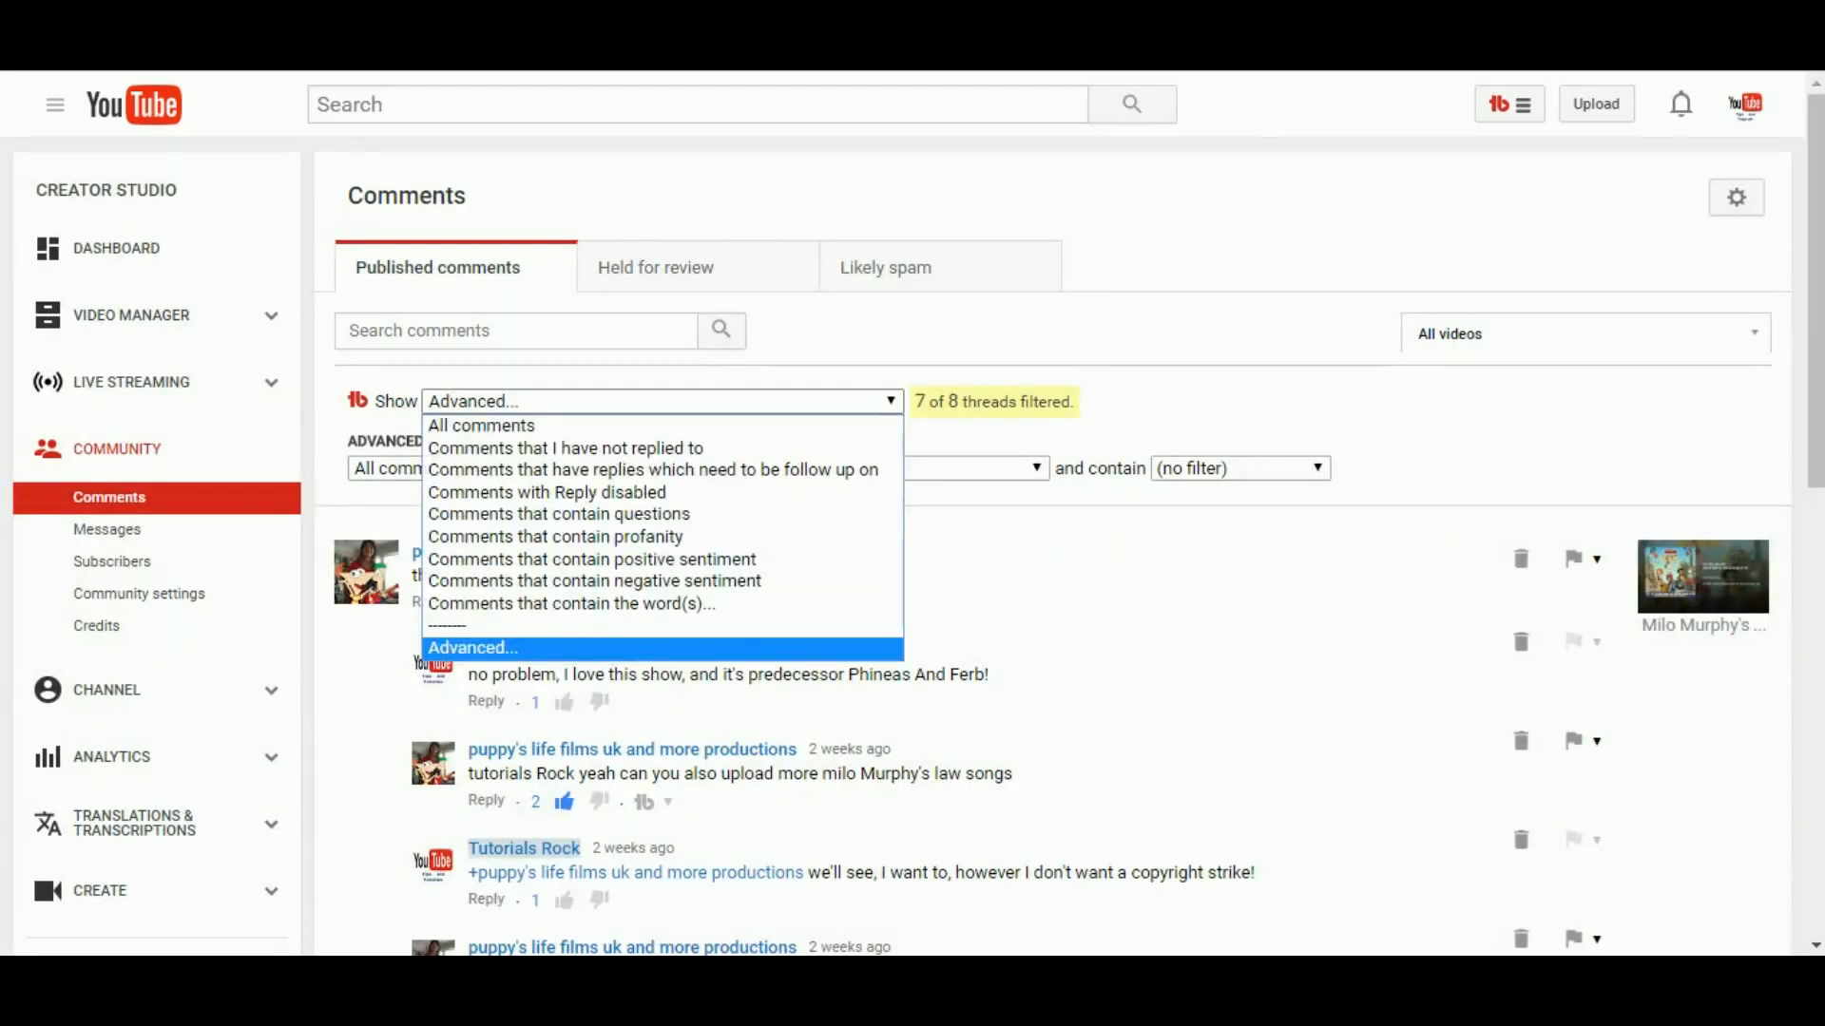
pyautogui.click(703, 402)
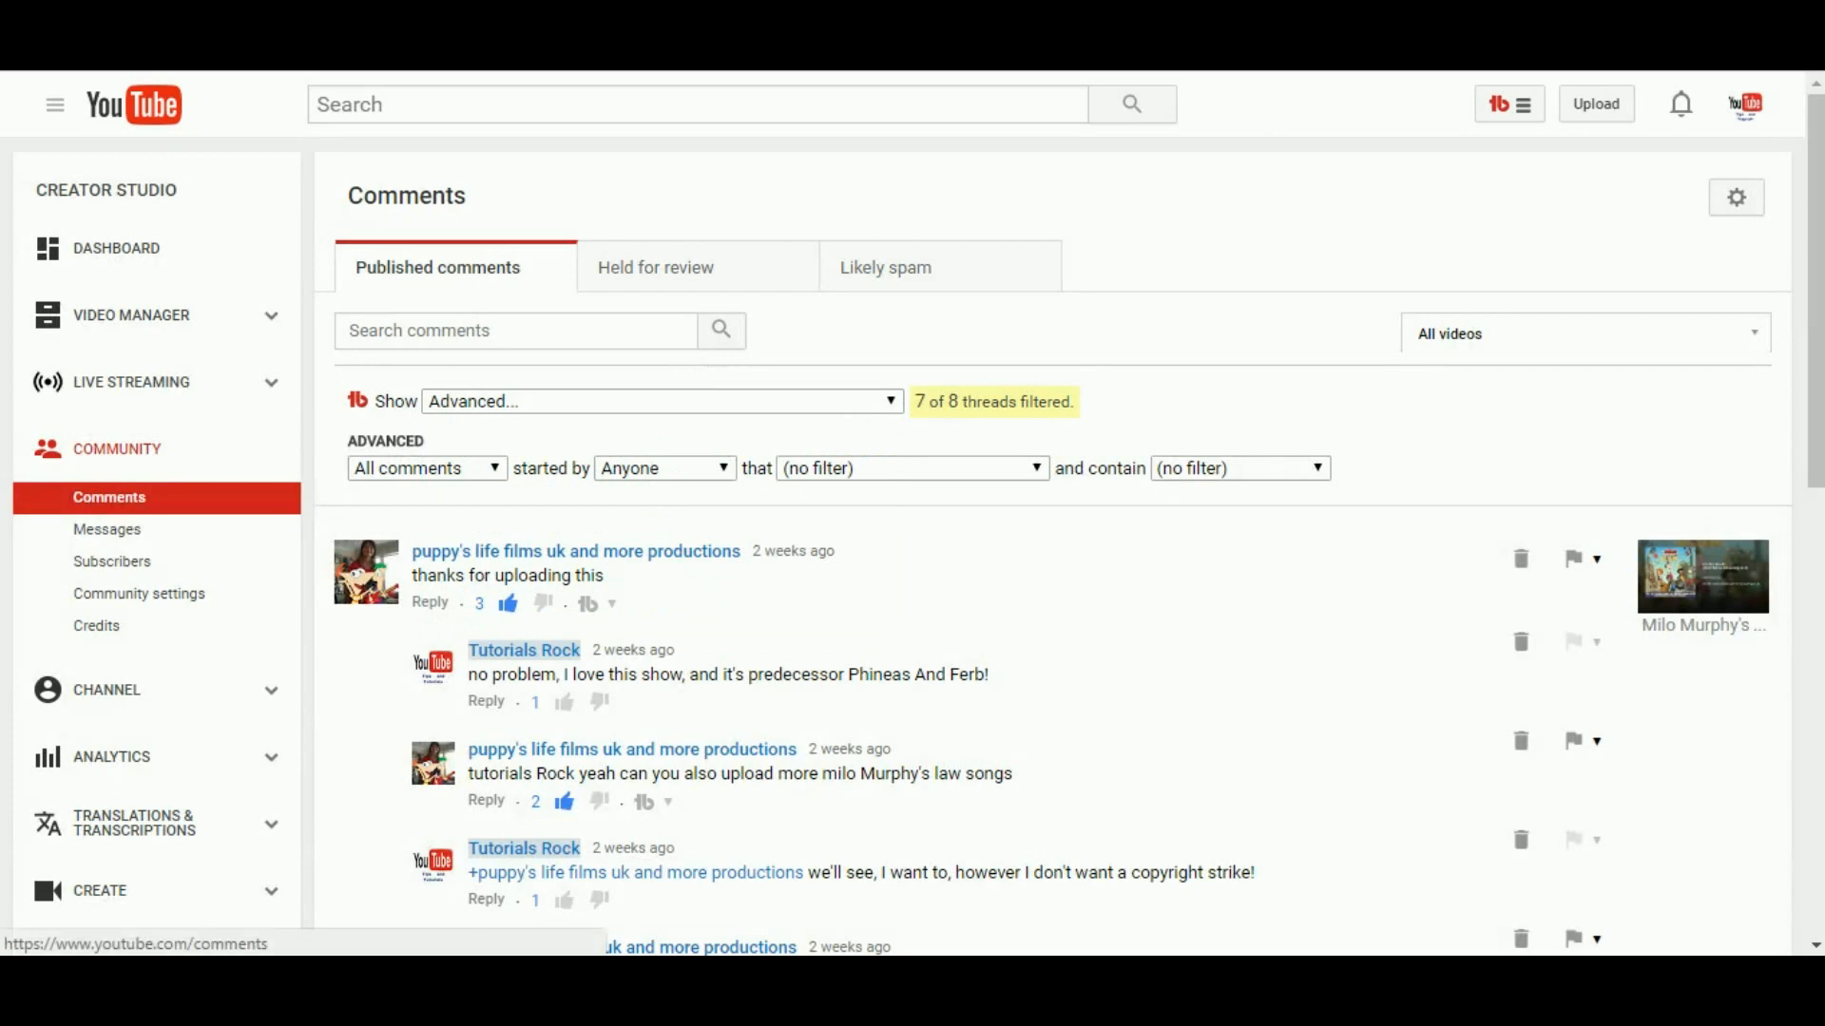
pyautogui.click(106, 529)
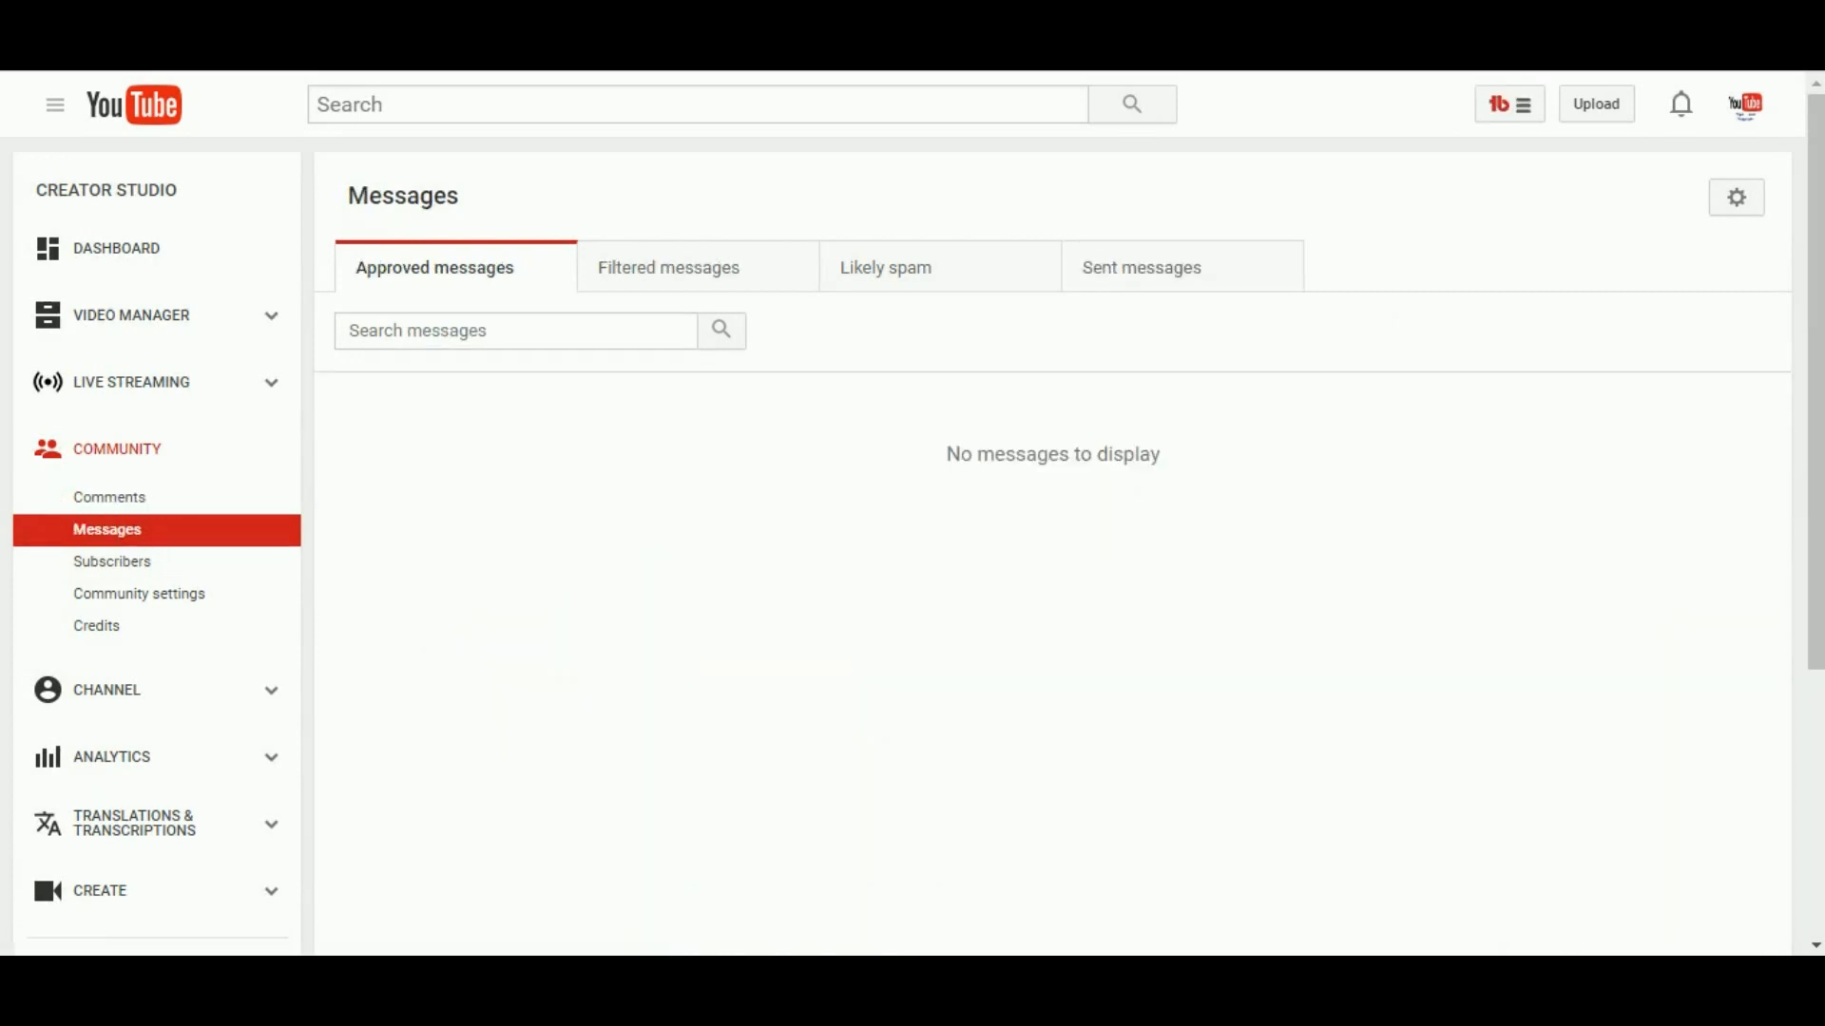
pyautogui.click(1141, 268)
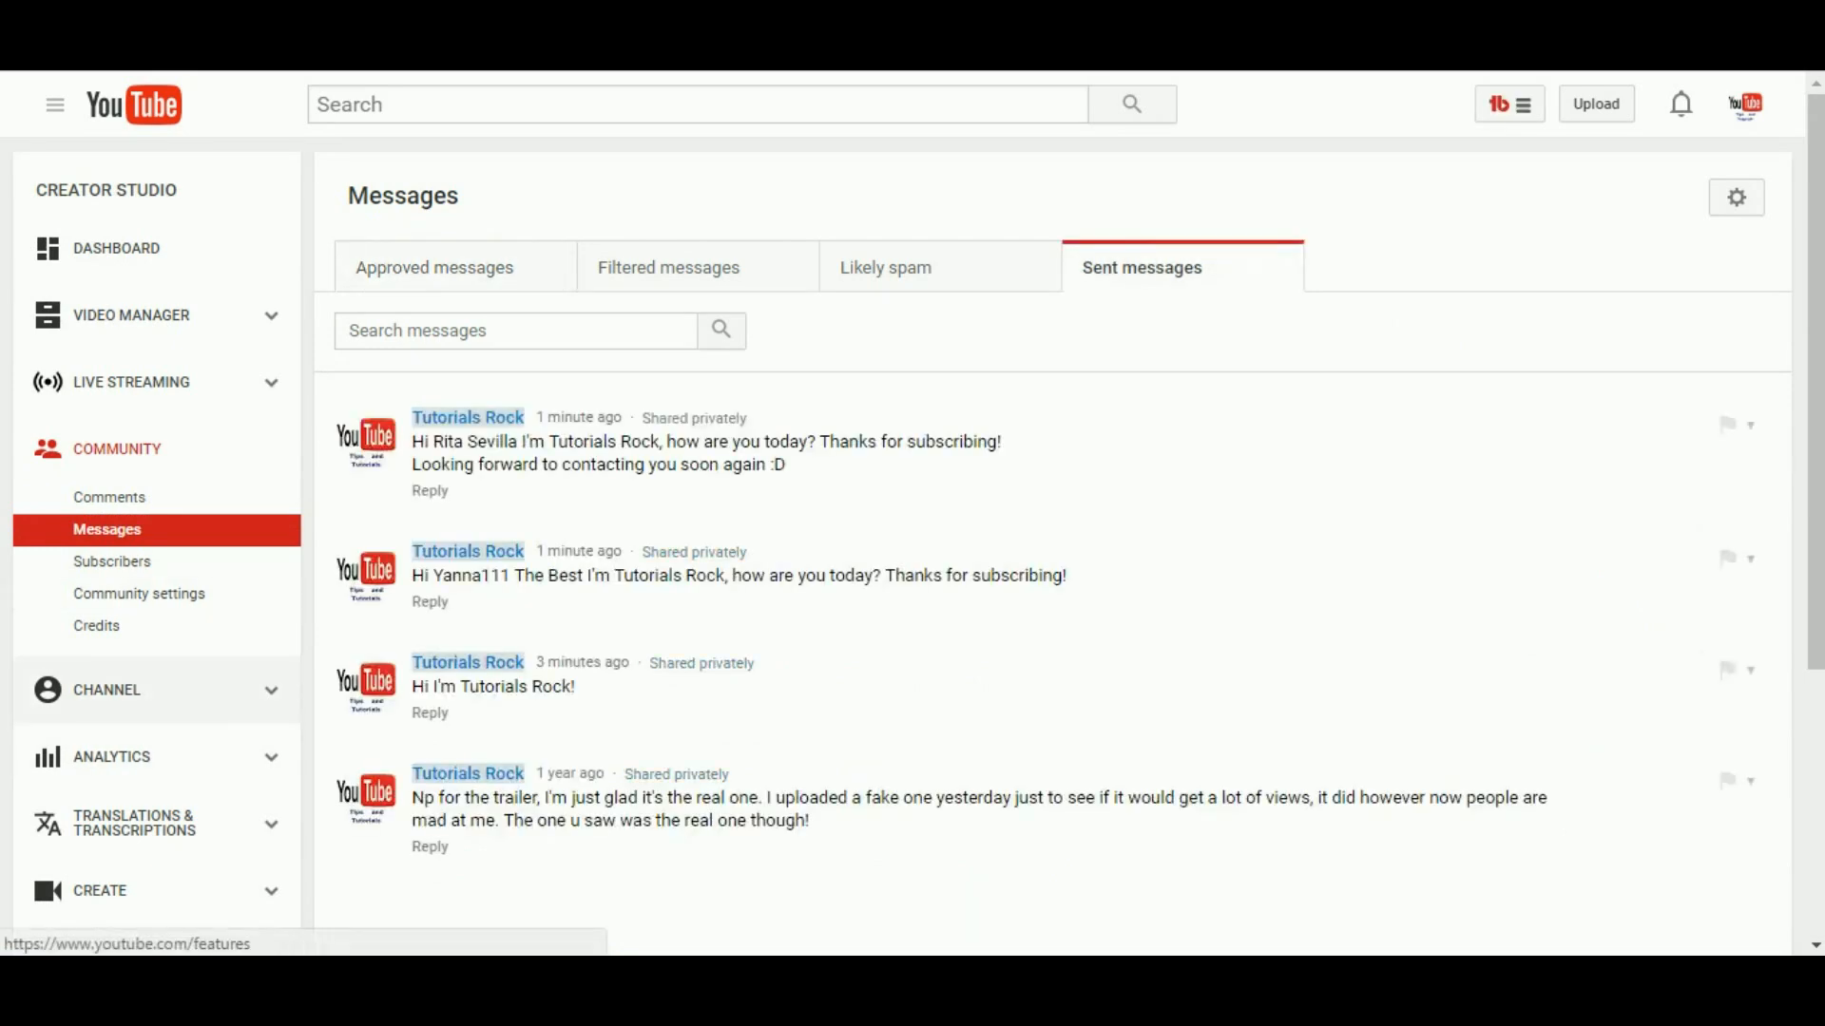
# Step: Look through the channel's Status and Features page, including the copyright and Community Guidelines status and the feature list
pyautogui.click(142, 690)
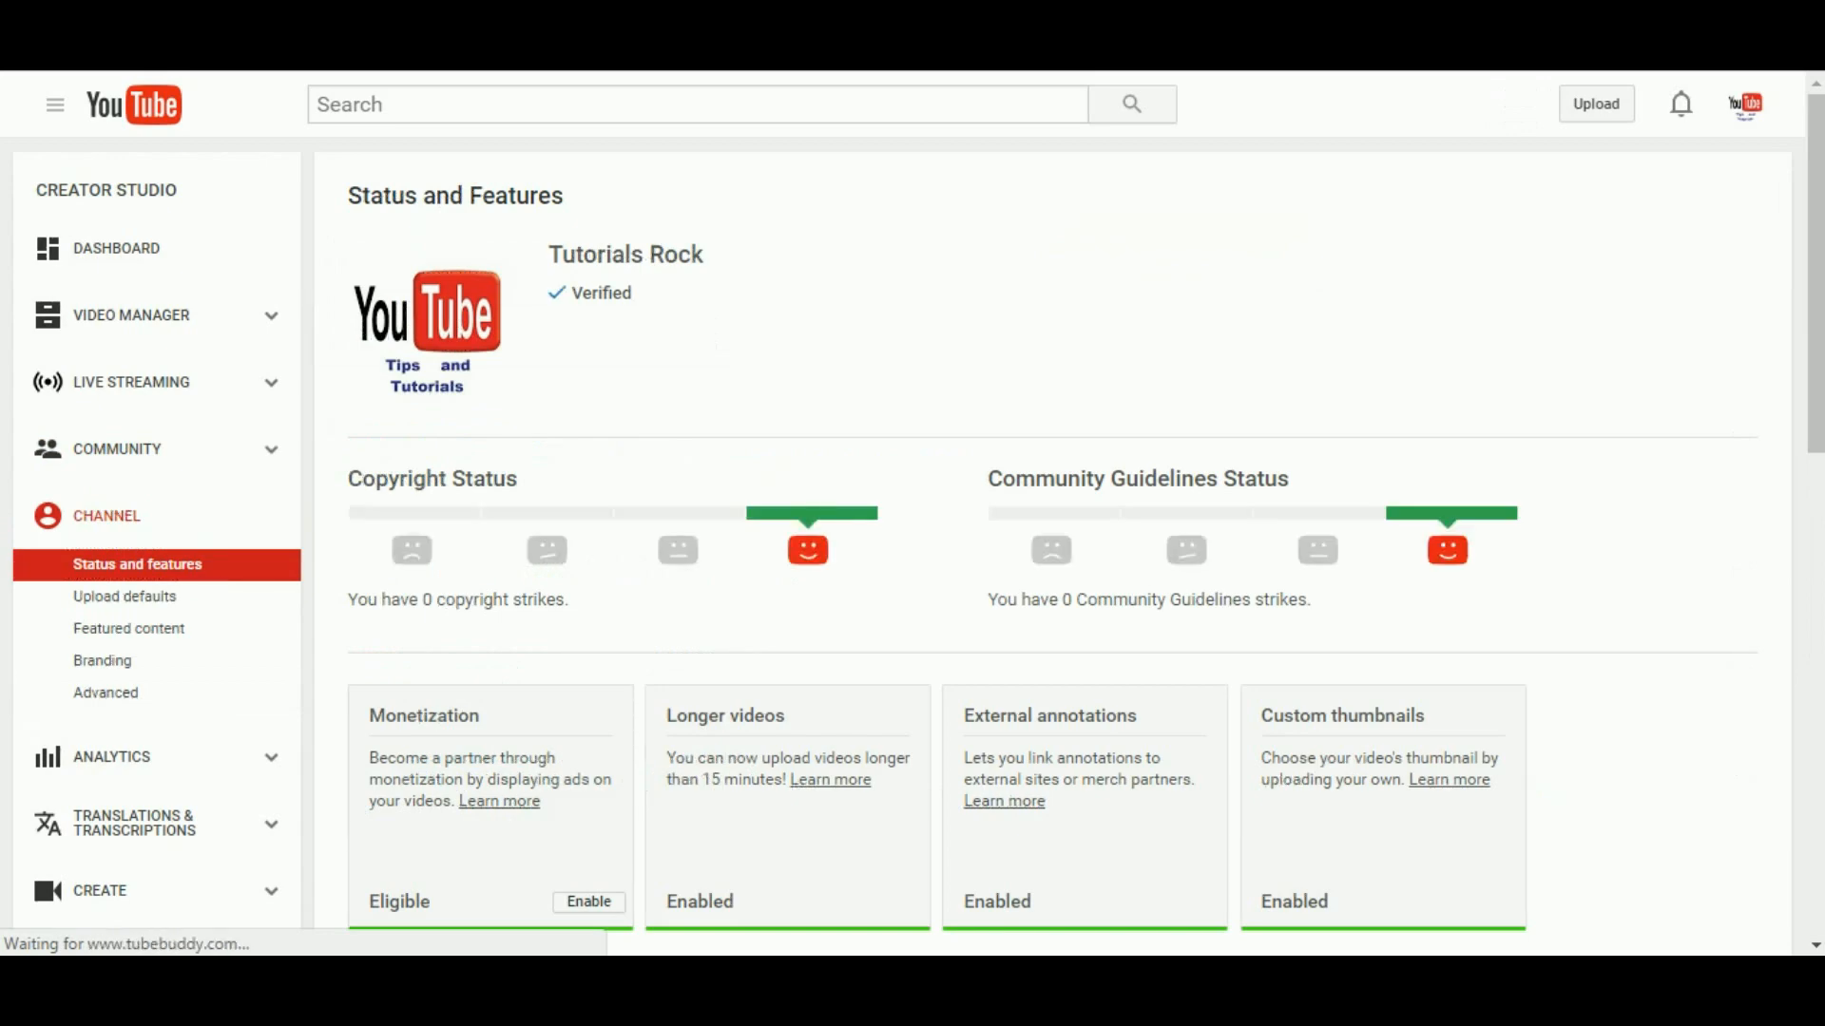
pyautogui.scroll(-10, 1053, 532)
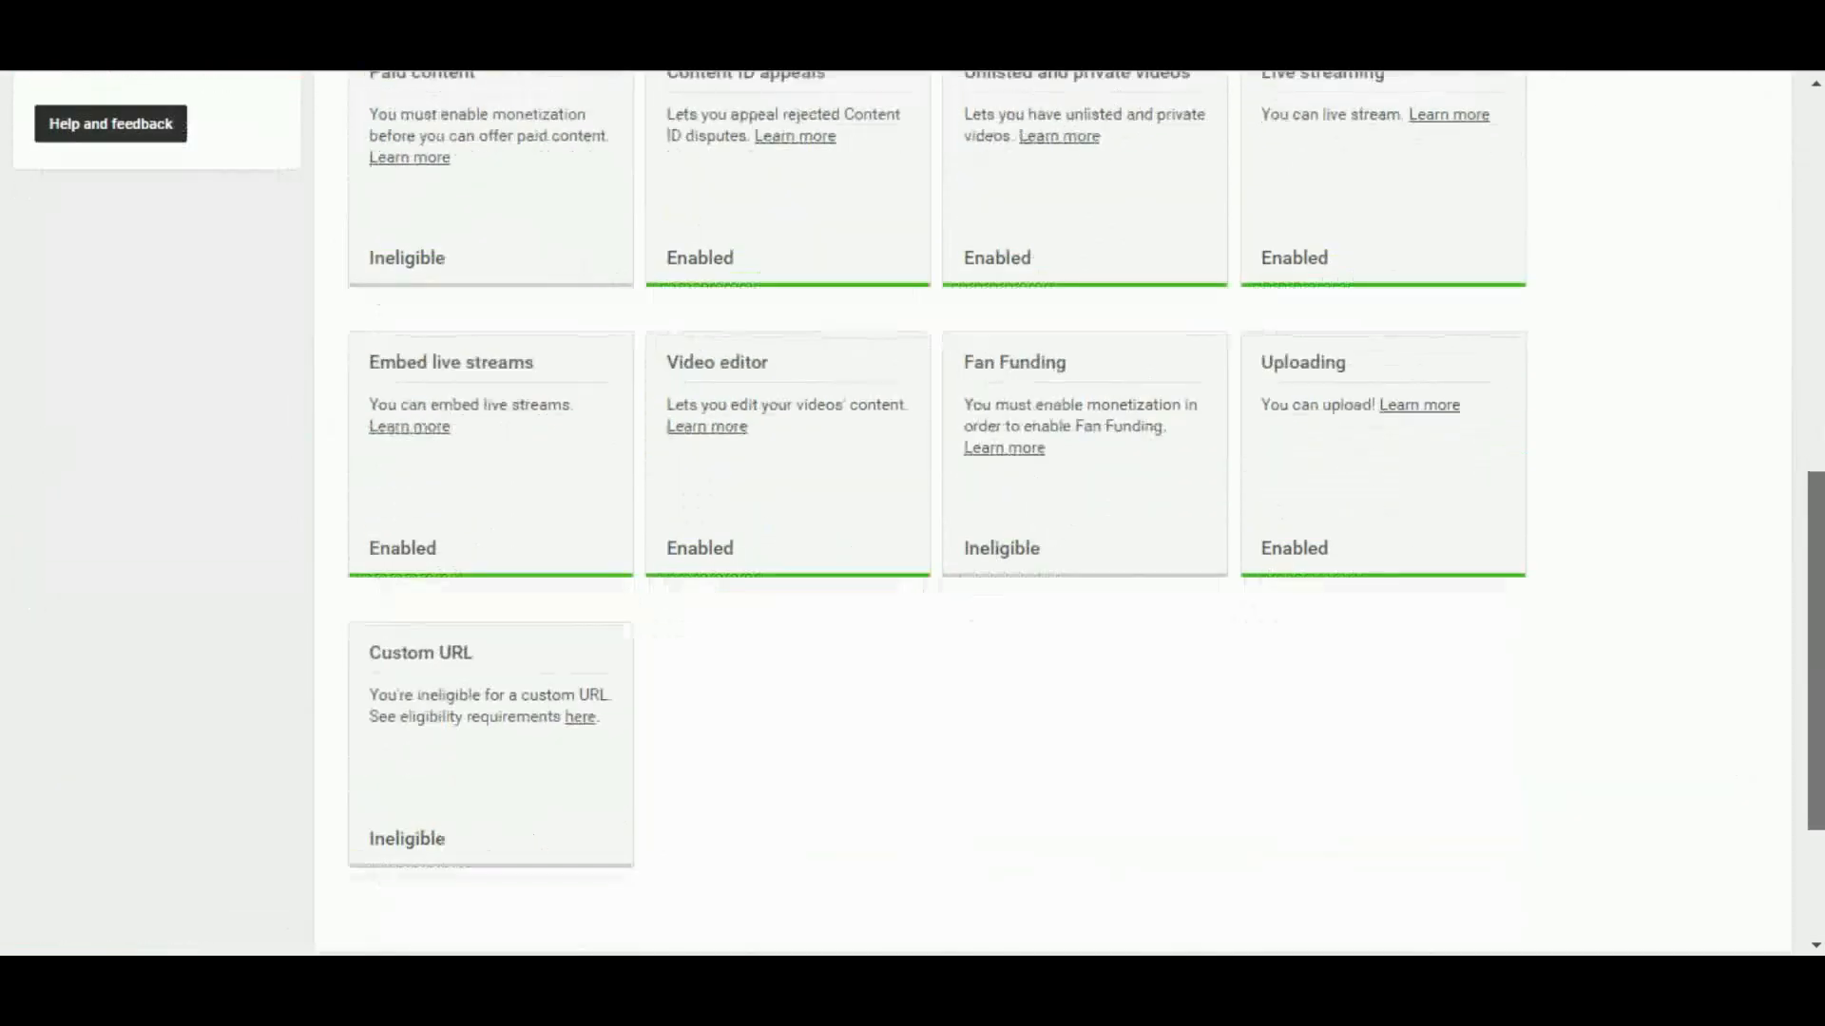
pyautogui.scroll(10, 912, 513)
pyautogui.scroll(-1, 913, 513)
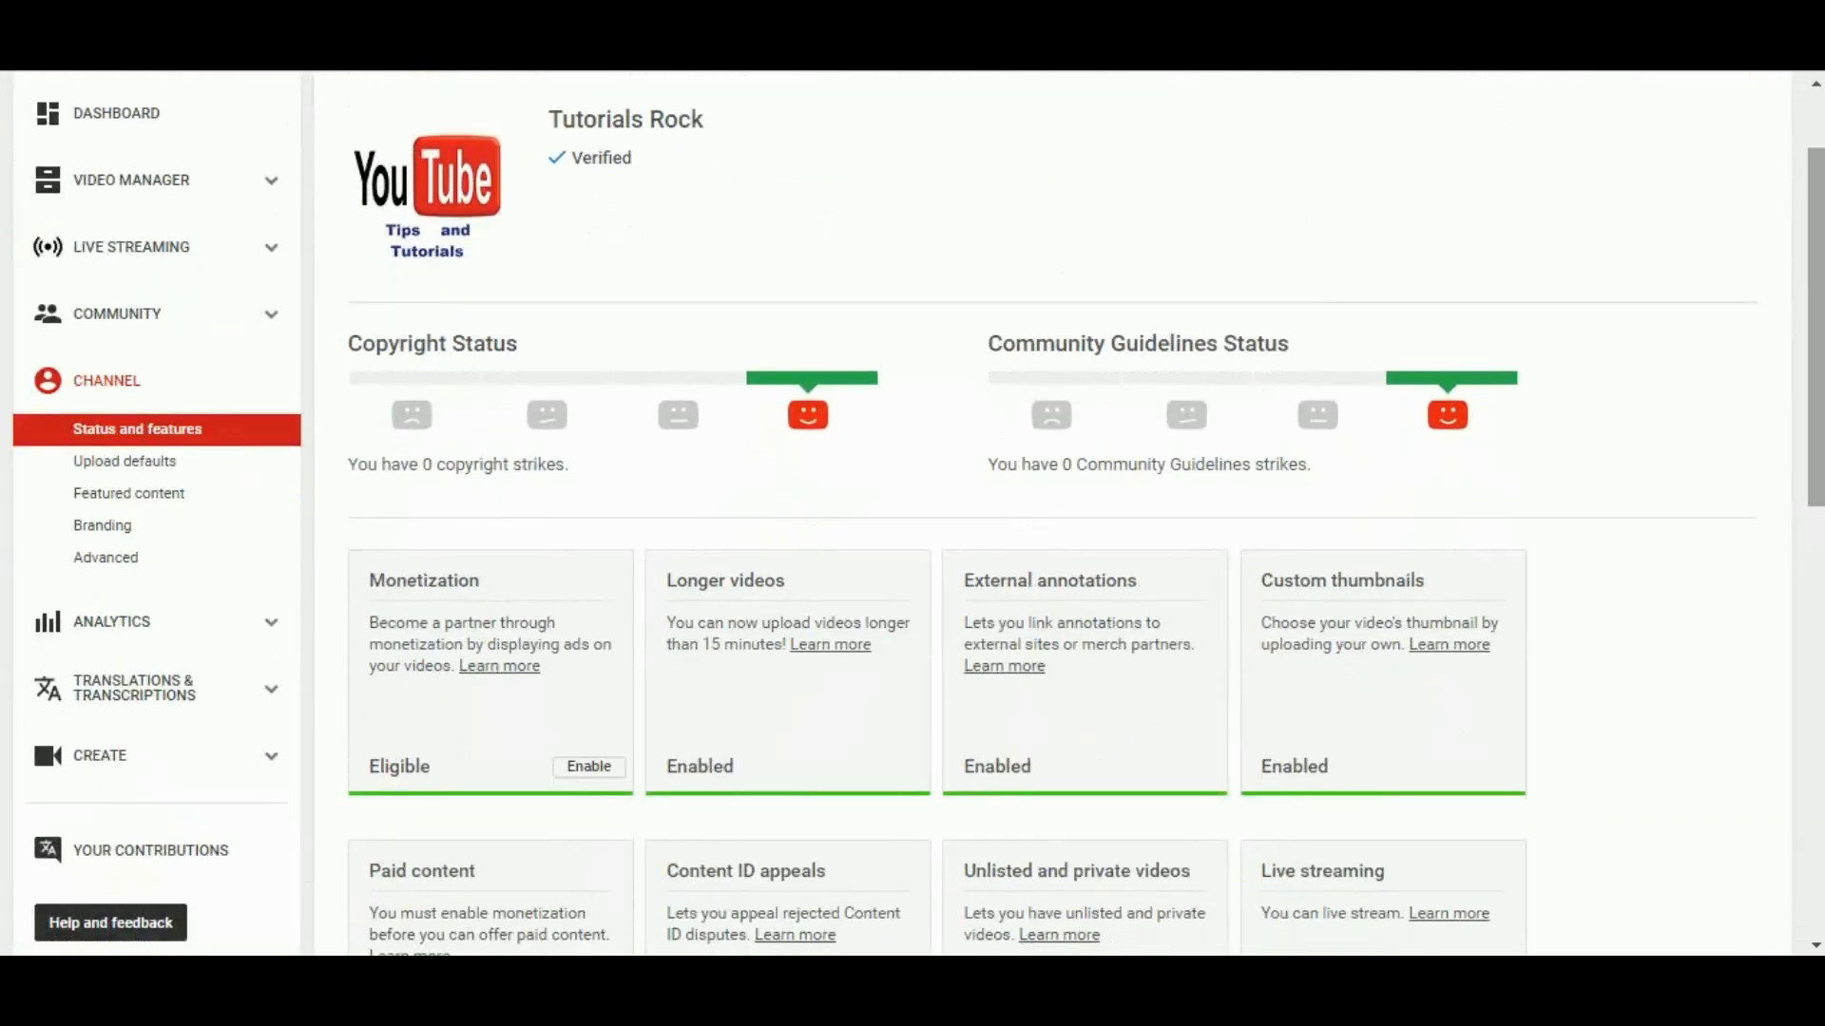
pyautogui.scroll(1, 913, 513)
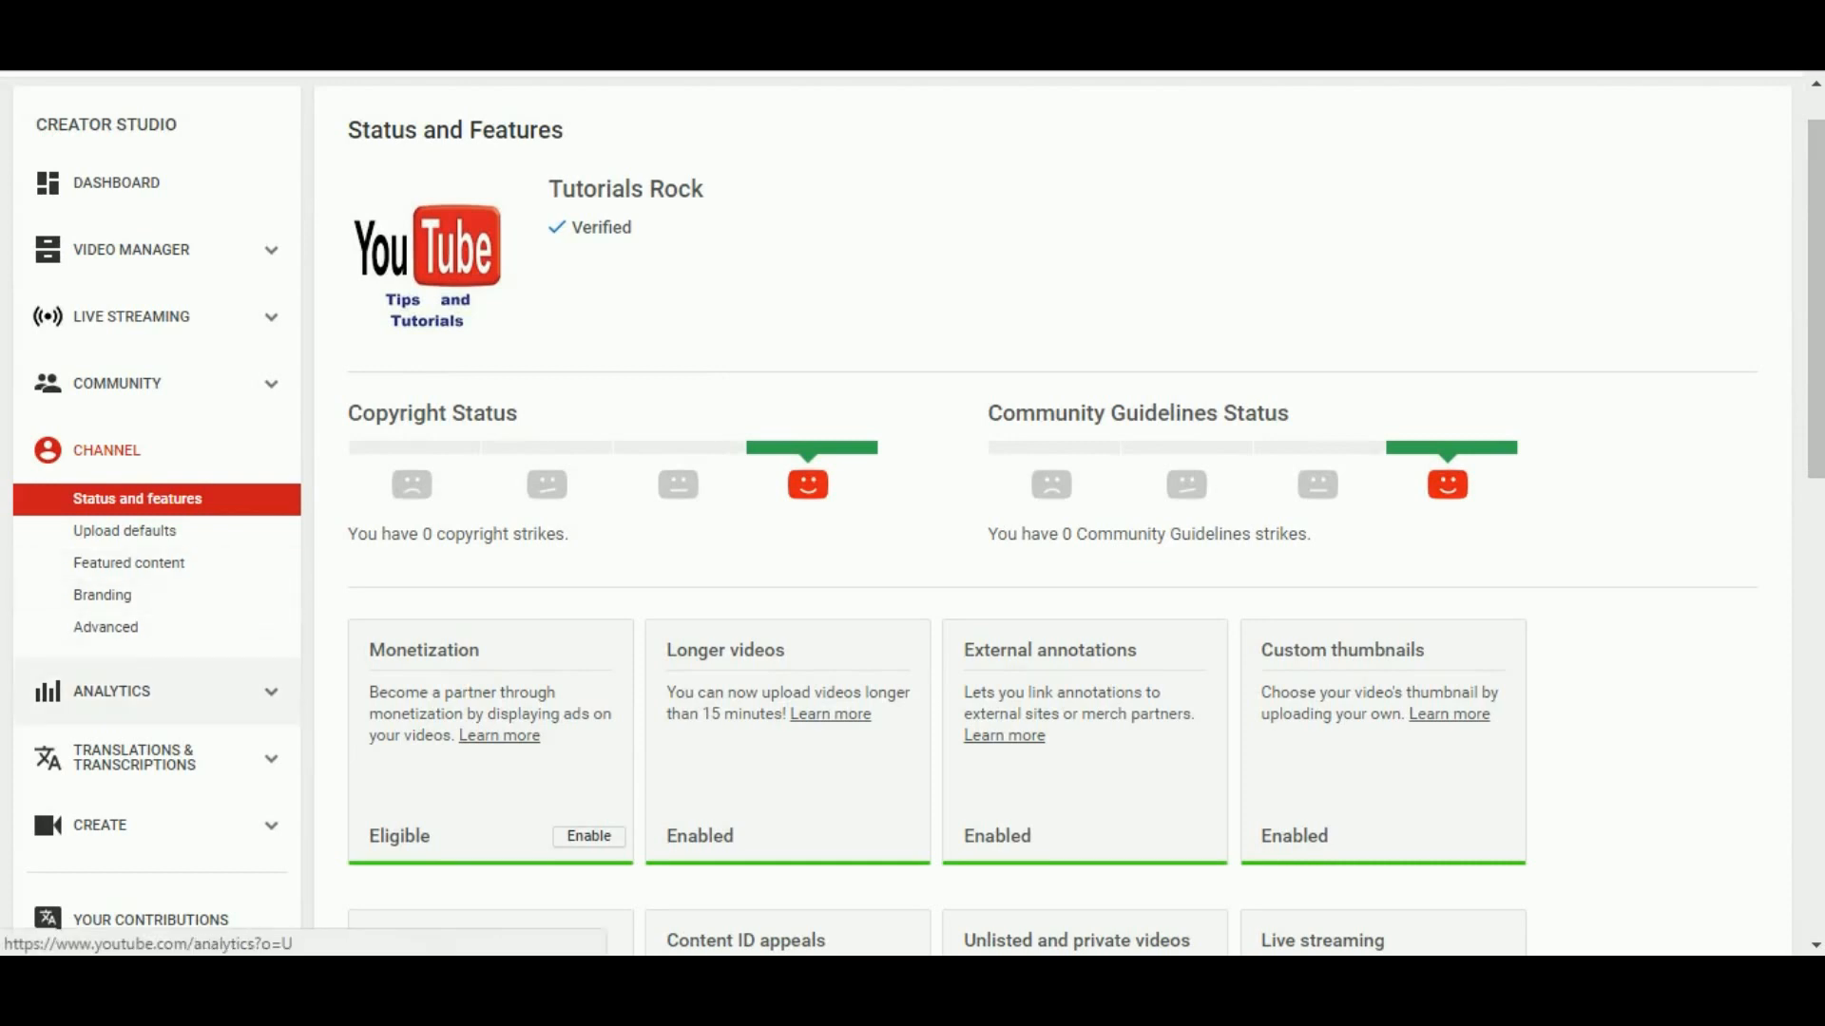
# Step: Examine the channel's Analytics overview from the watch time charts to the traffic sources, and check which TubeBuddy tools apply there
pyautogui.click(111, 691)
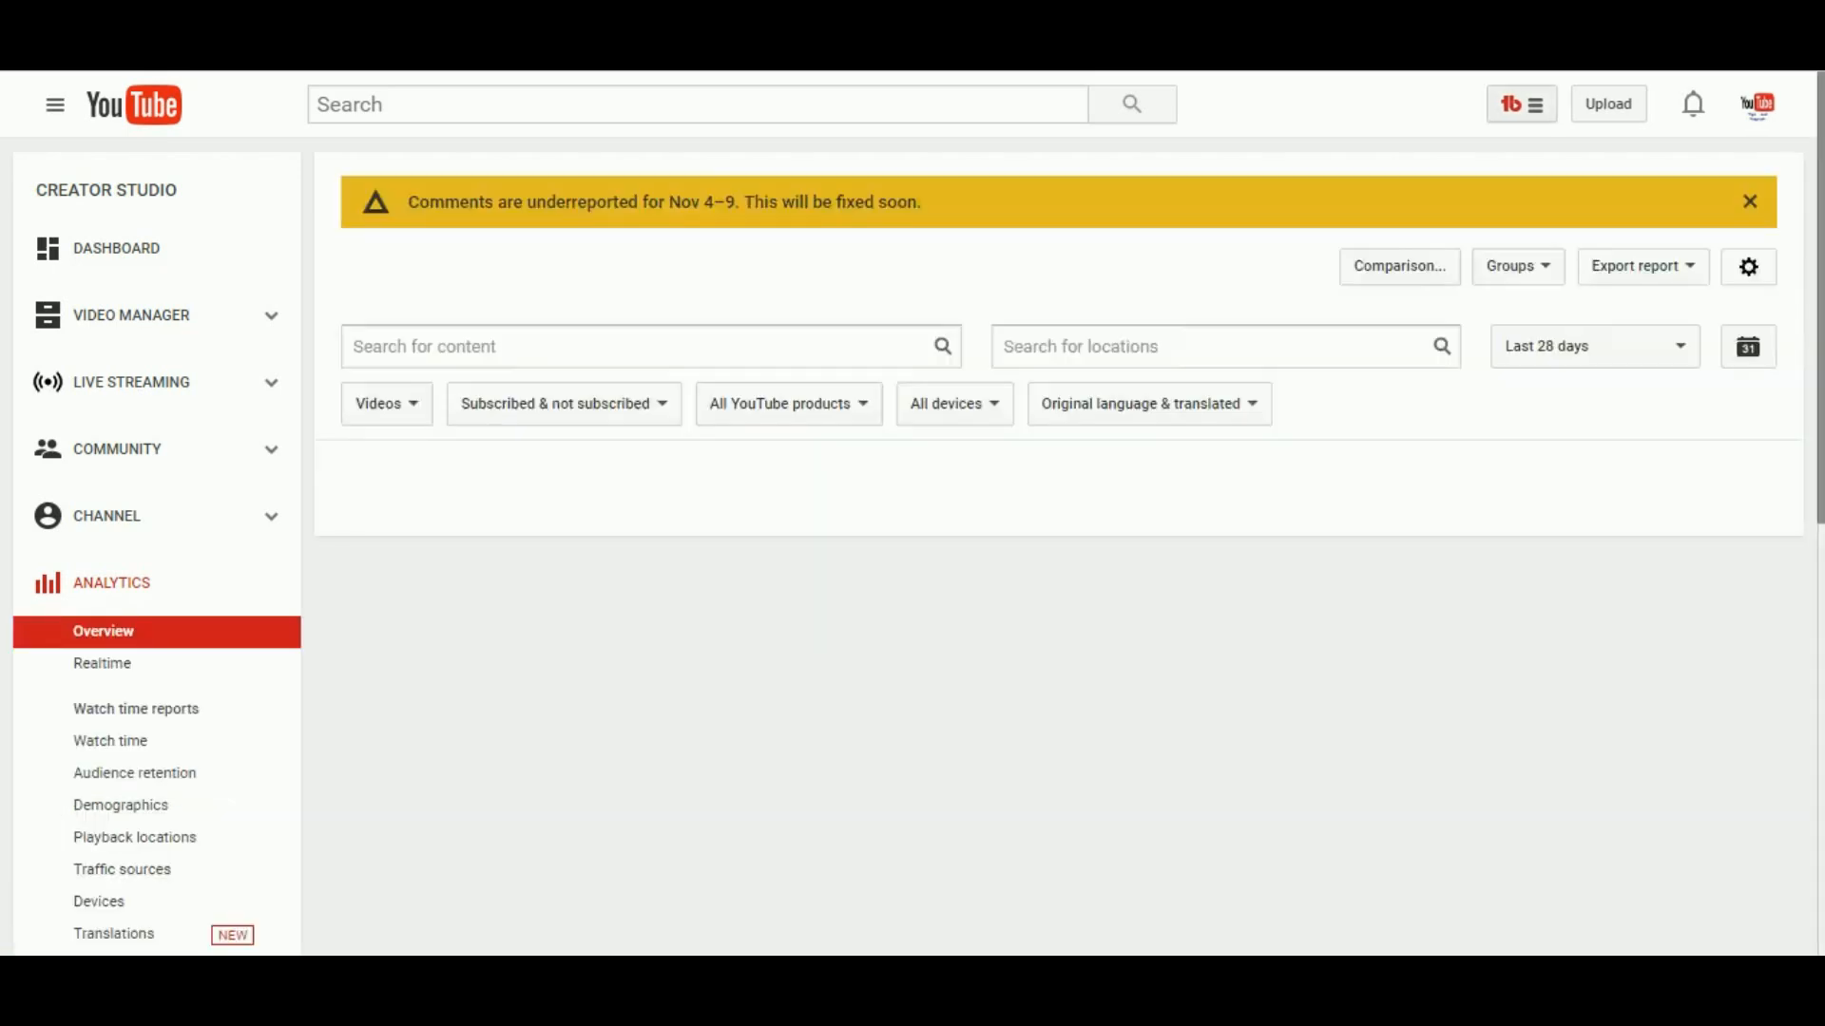
pyautogui.click(1513, 105)
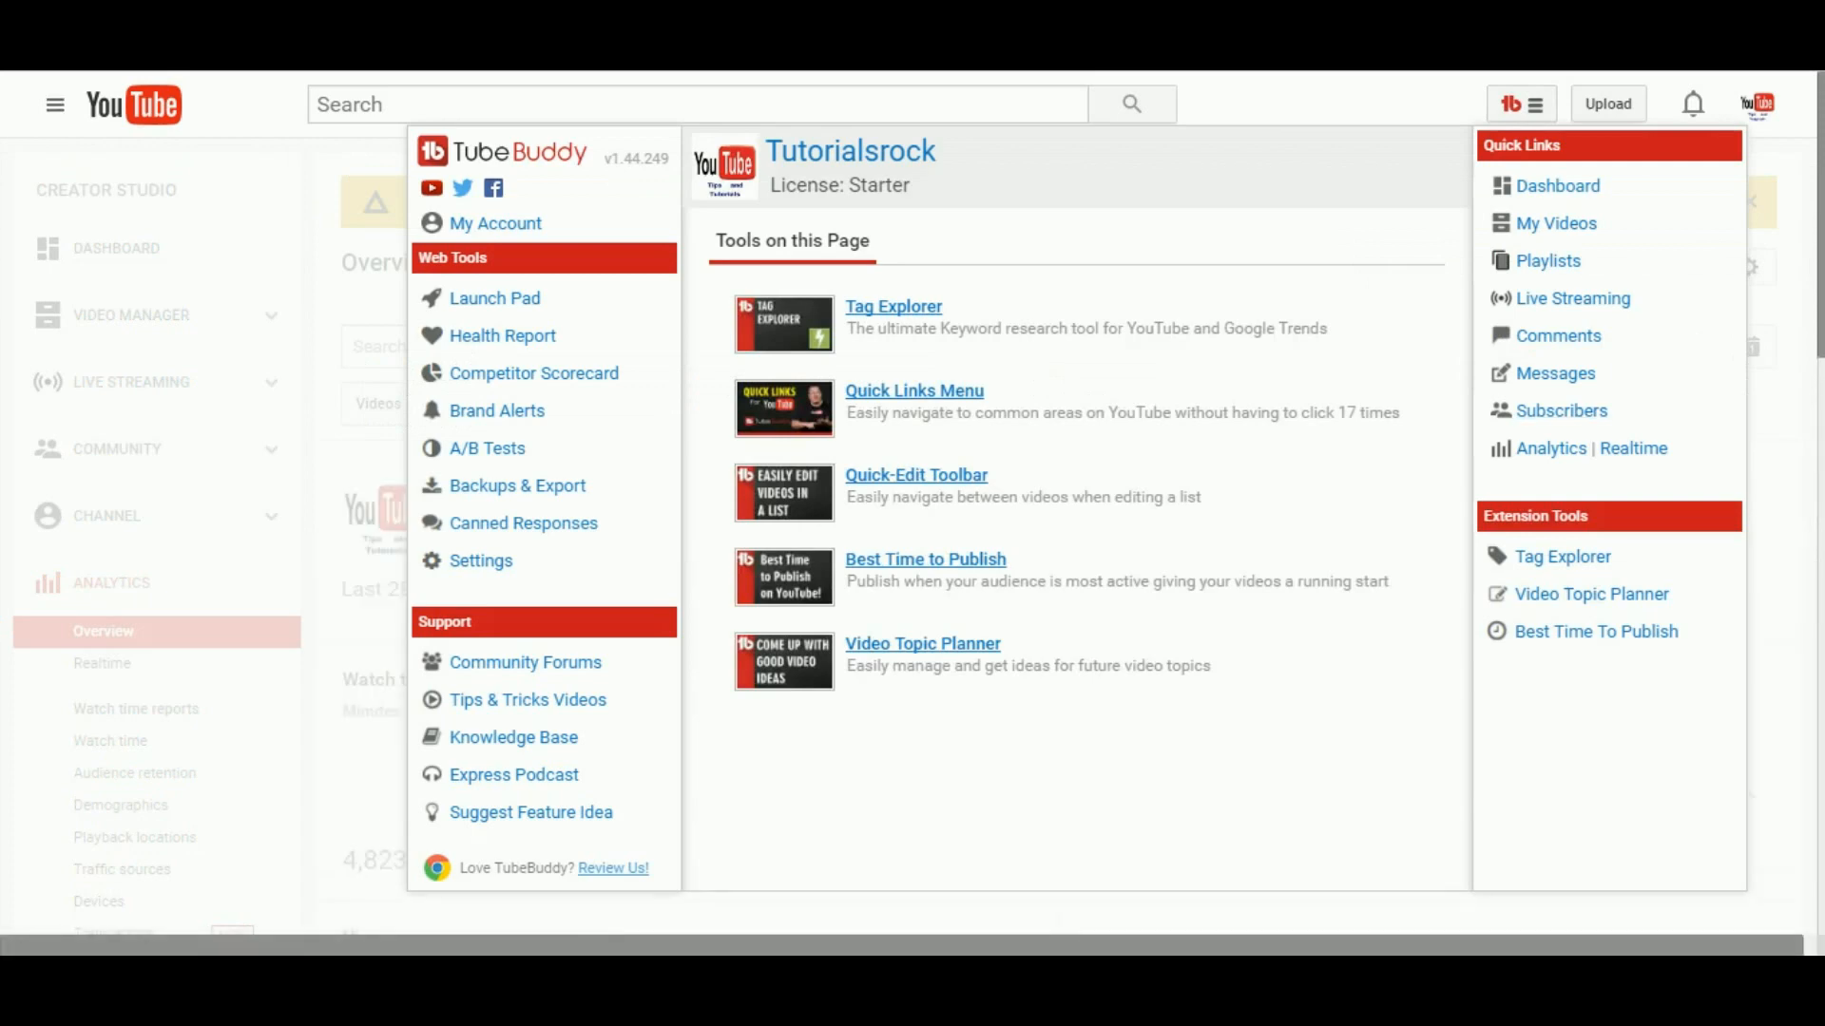
pyautogui.click(1521, 105)
pyautogui.scroll(-3, 1058, 541)
pyautogui.scroll(3, 1058, 542)
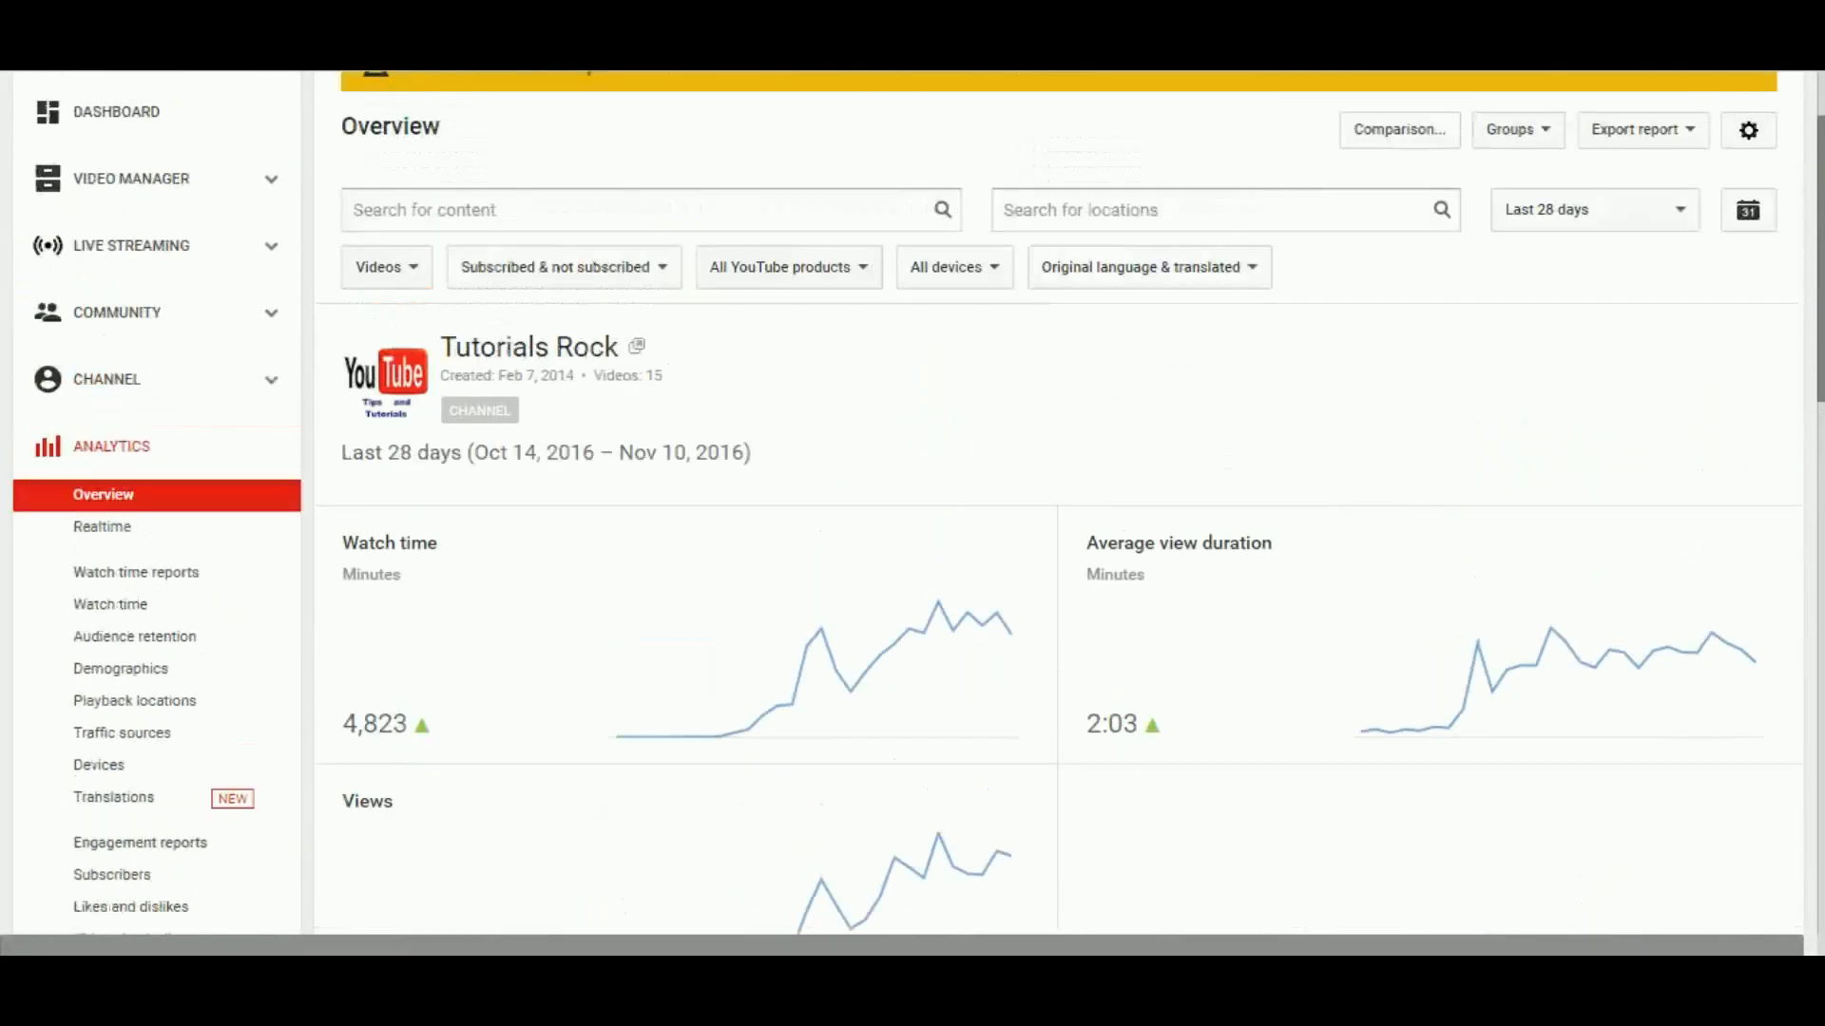
pyautogui.scroll(-15, 1059, 541)
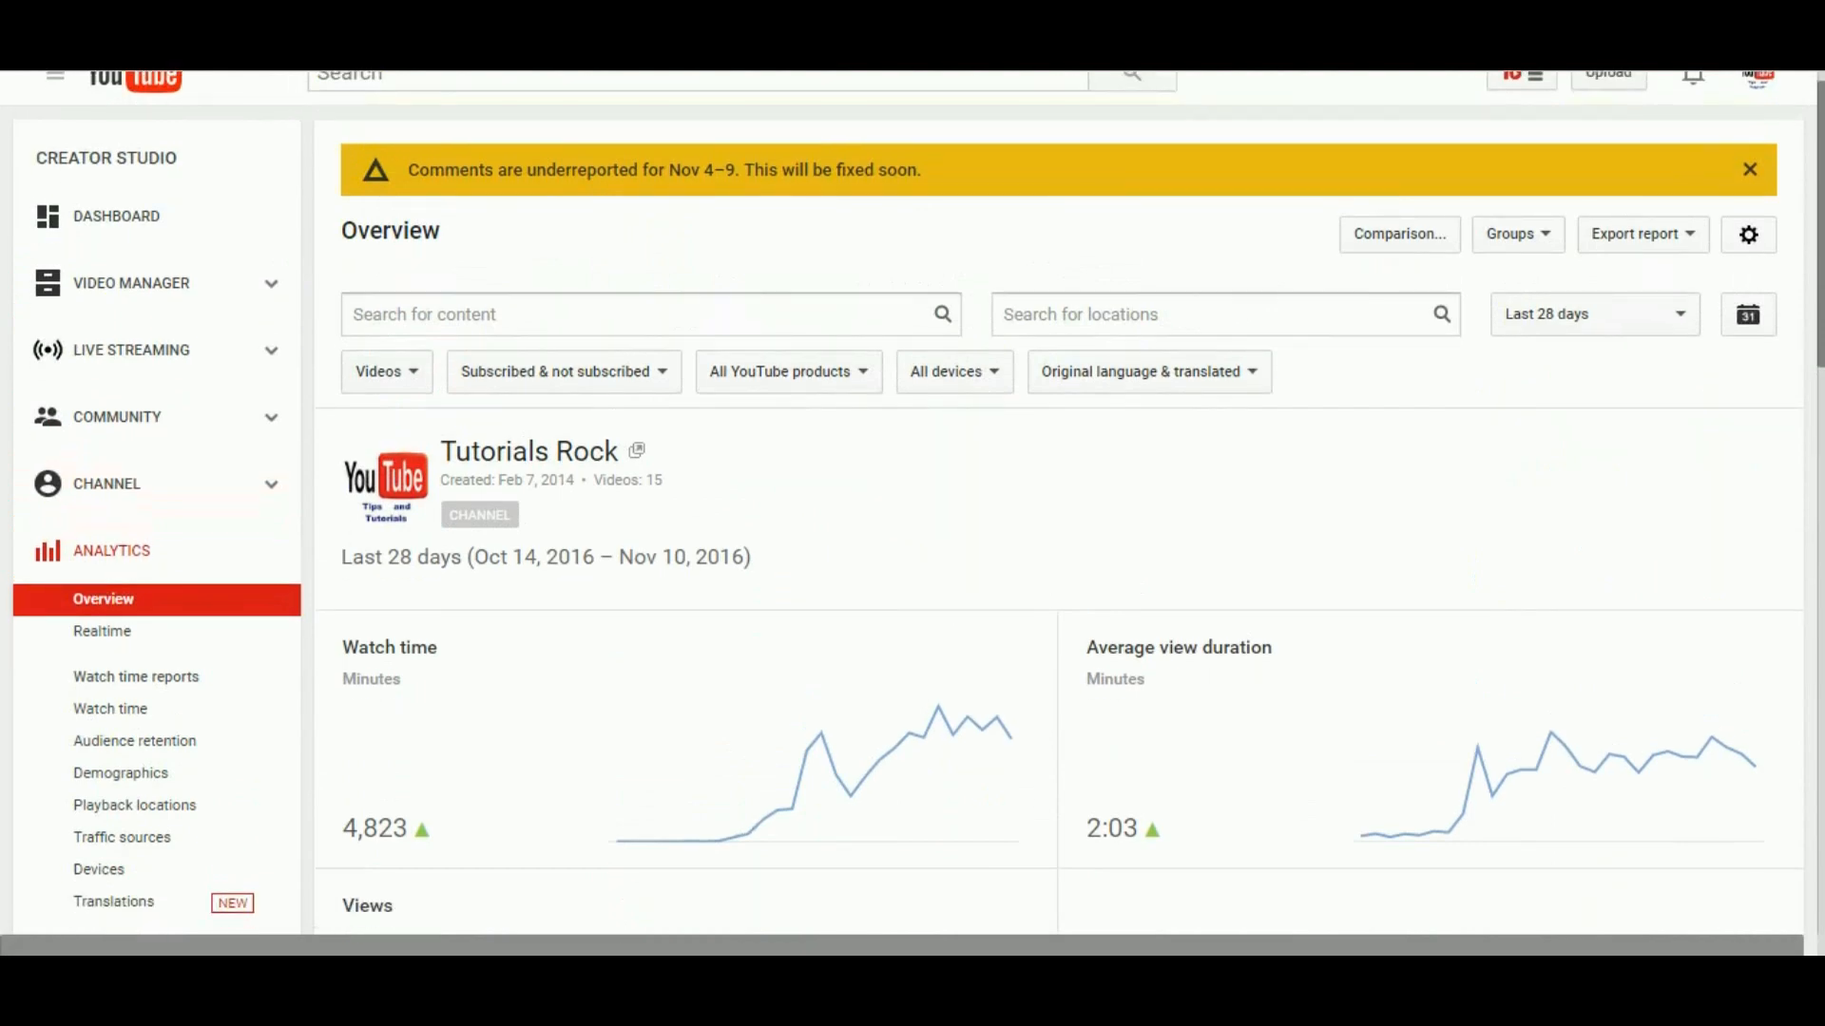
pyautogui.scroll(-3, 1059, 542)
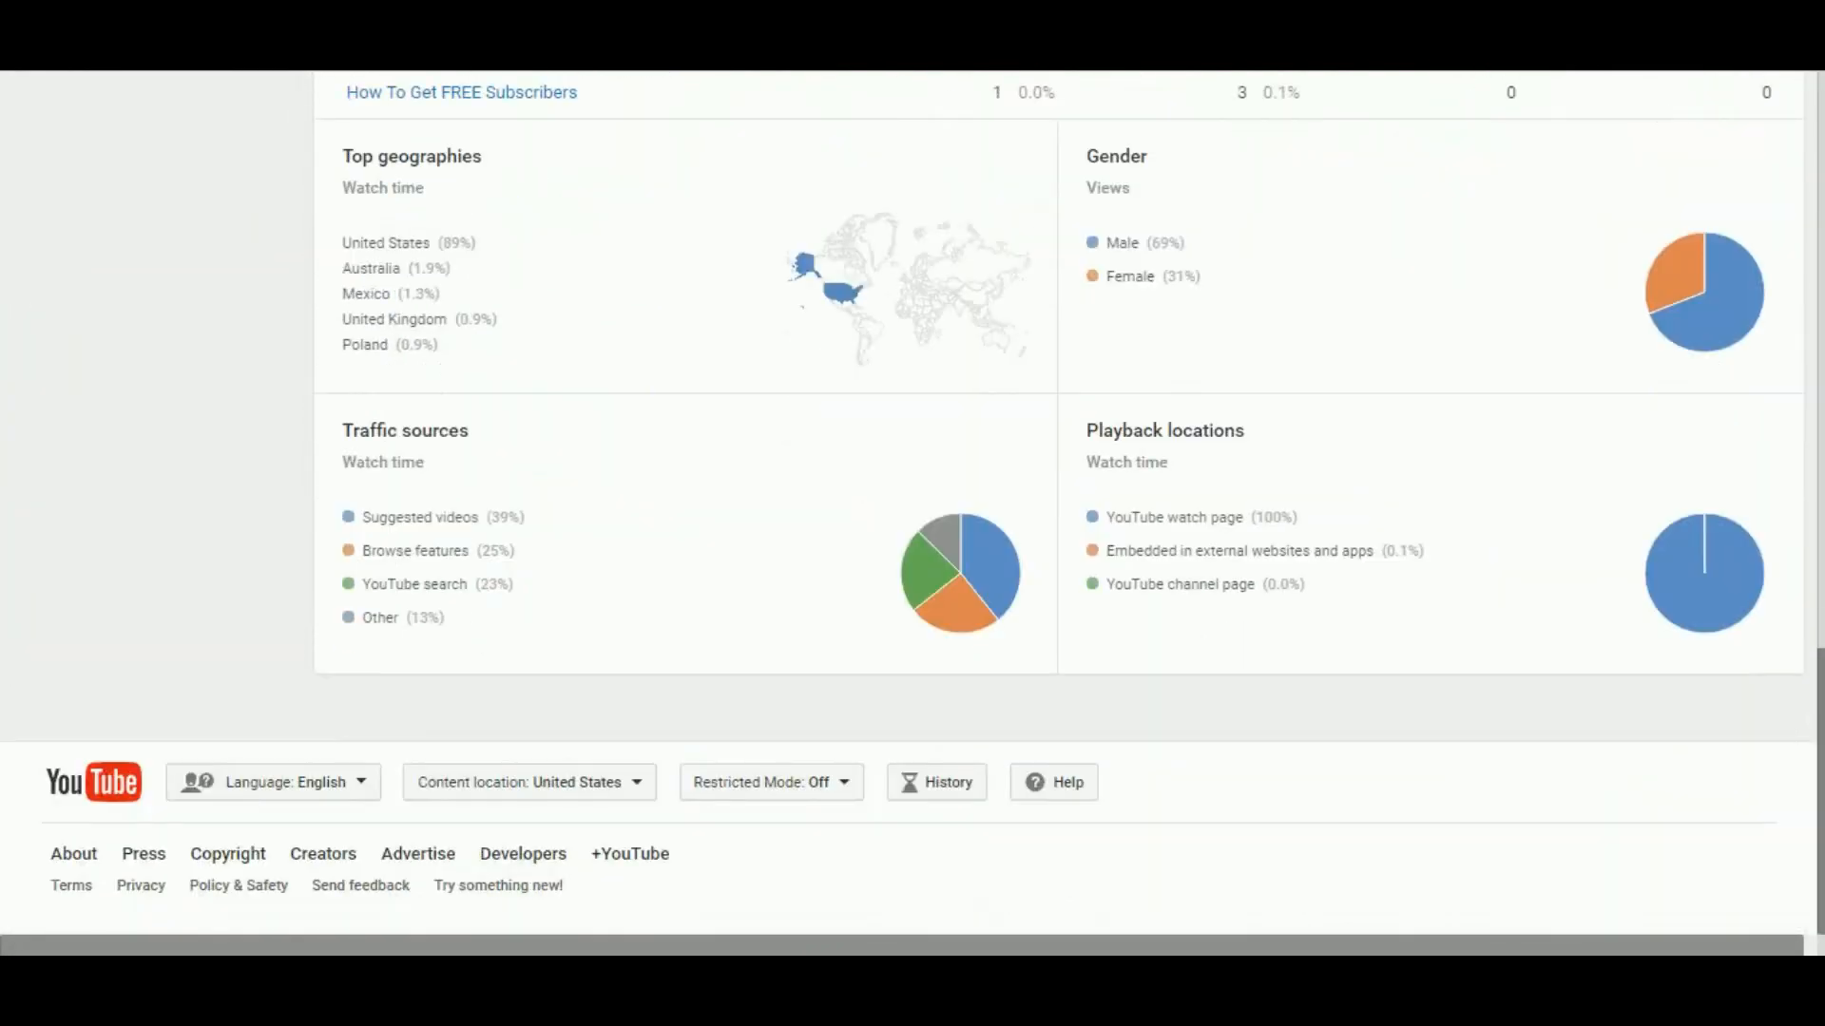
pyautogui.scroll(15, 1059, 542)
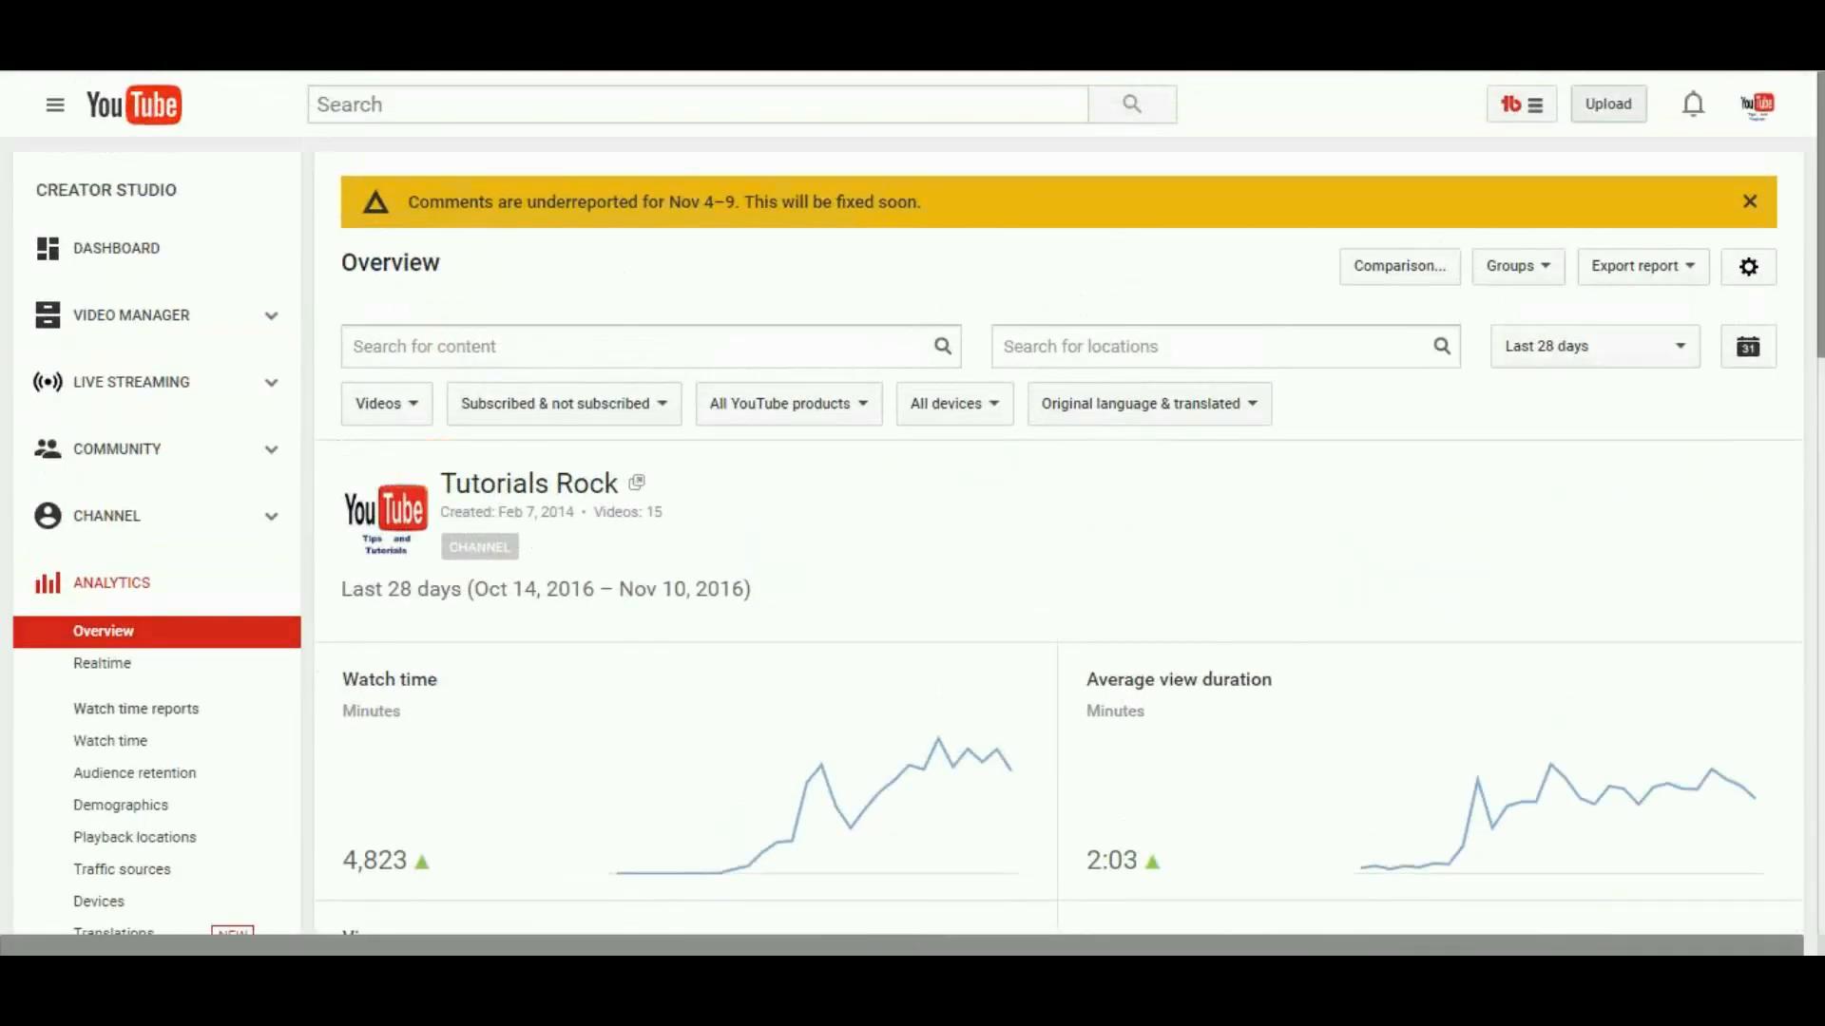
# Step: Open TubeBuddy's Launch Pad dashboard and read through the descriptions of its four tools
pyautogui.click(1521, 104)
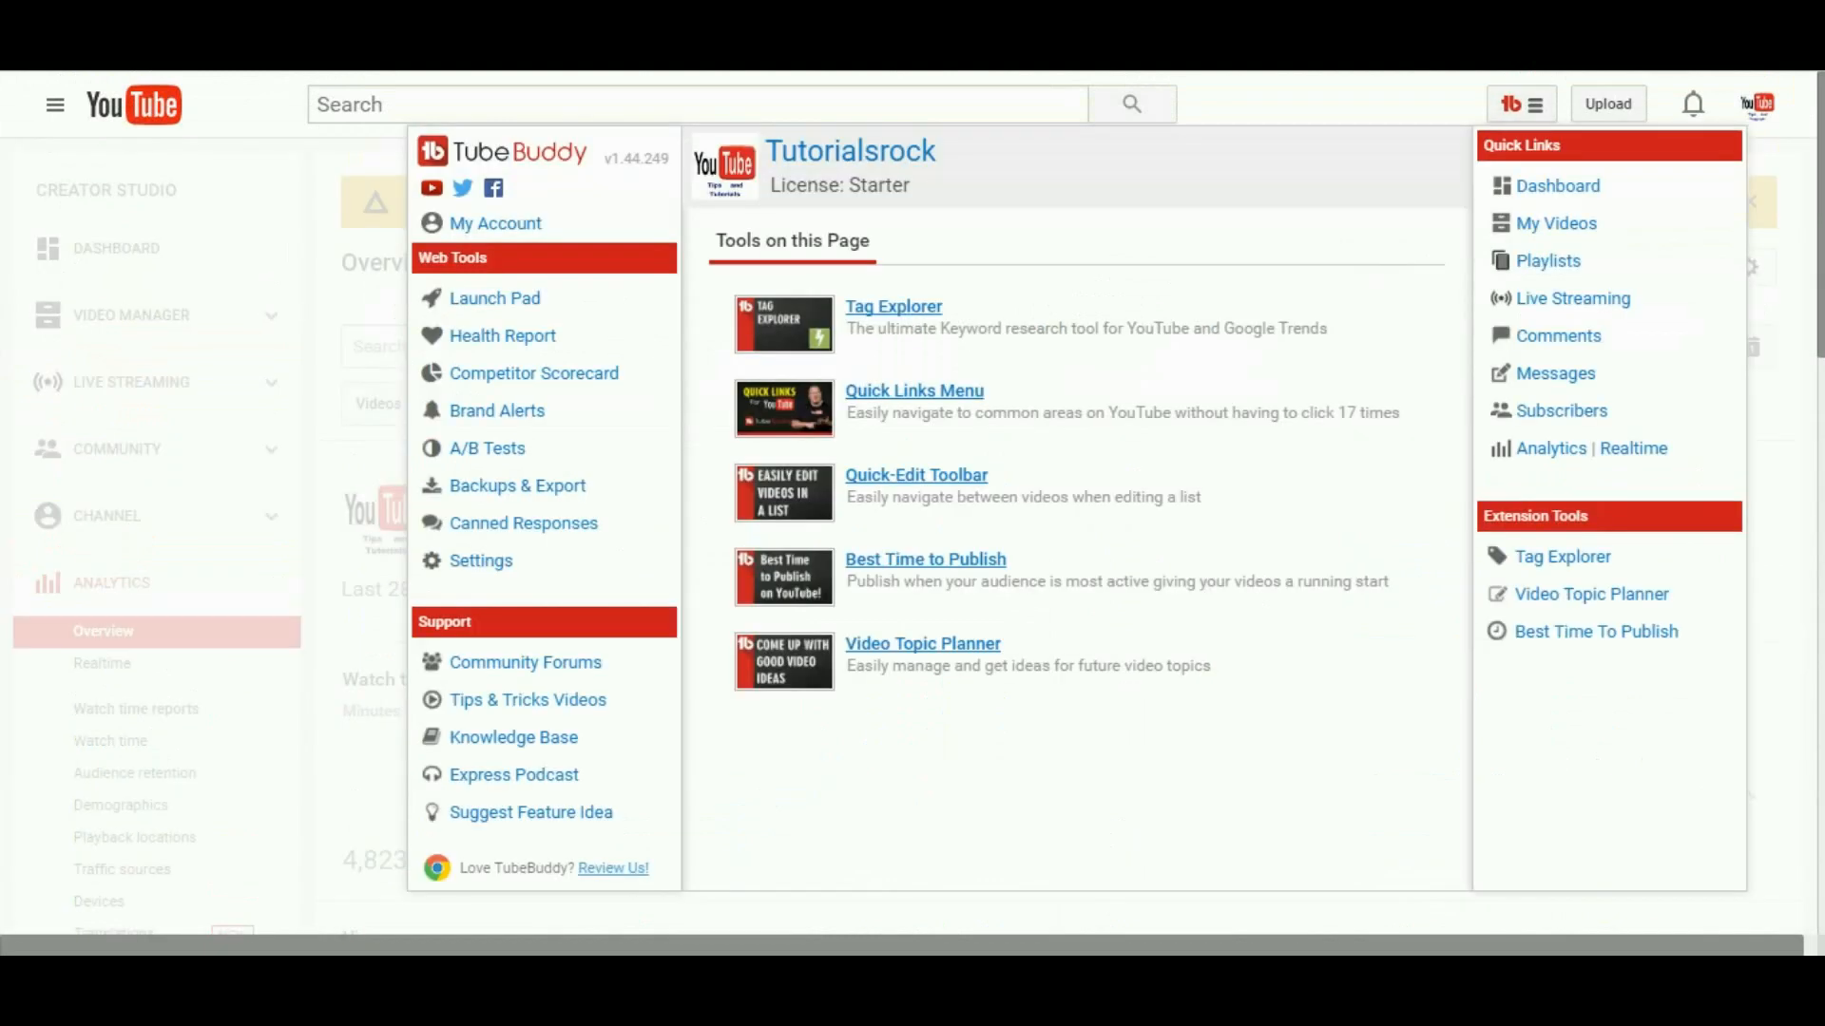
pyautogui.click(494, 297)
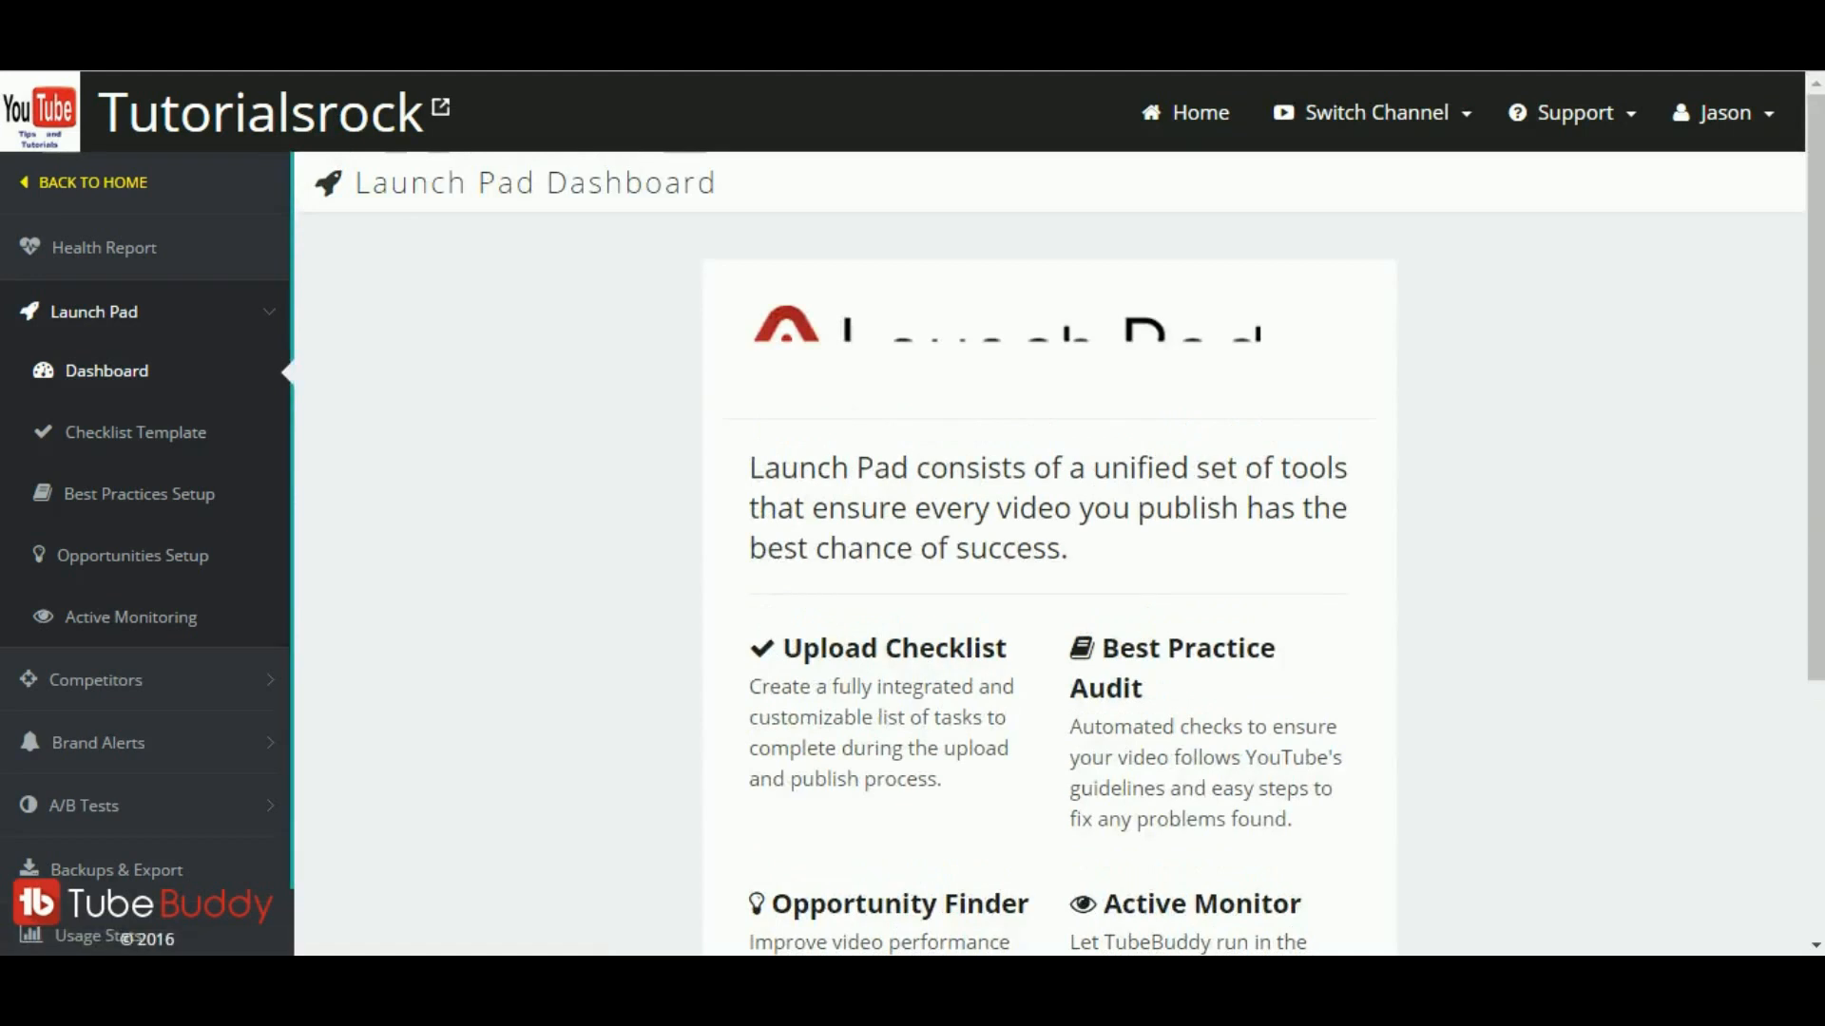
pyautogui.scroll(-2, 1050, 570)
pyautogui.scroll(-2, 1049, 571)
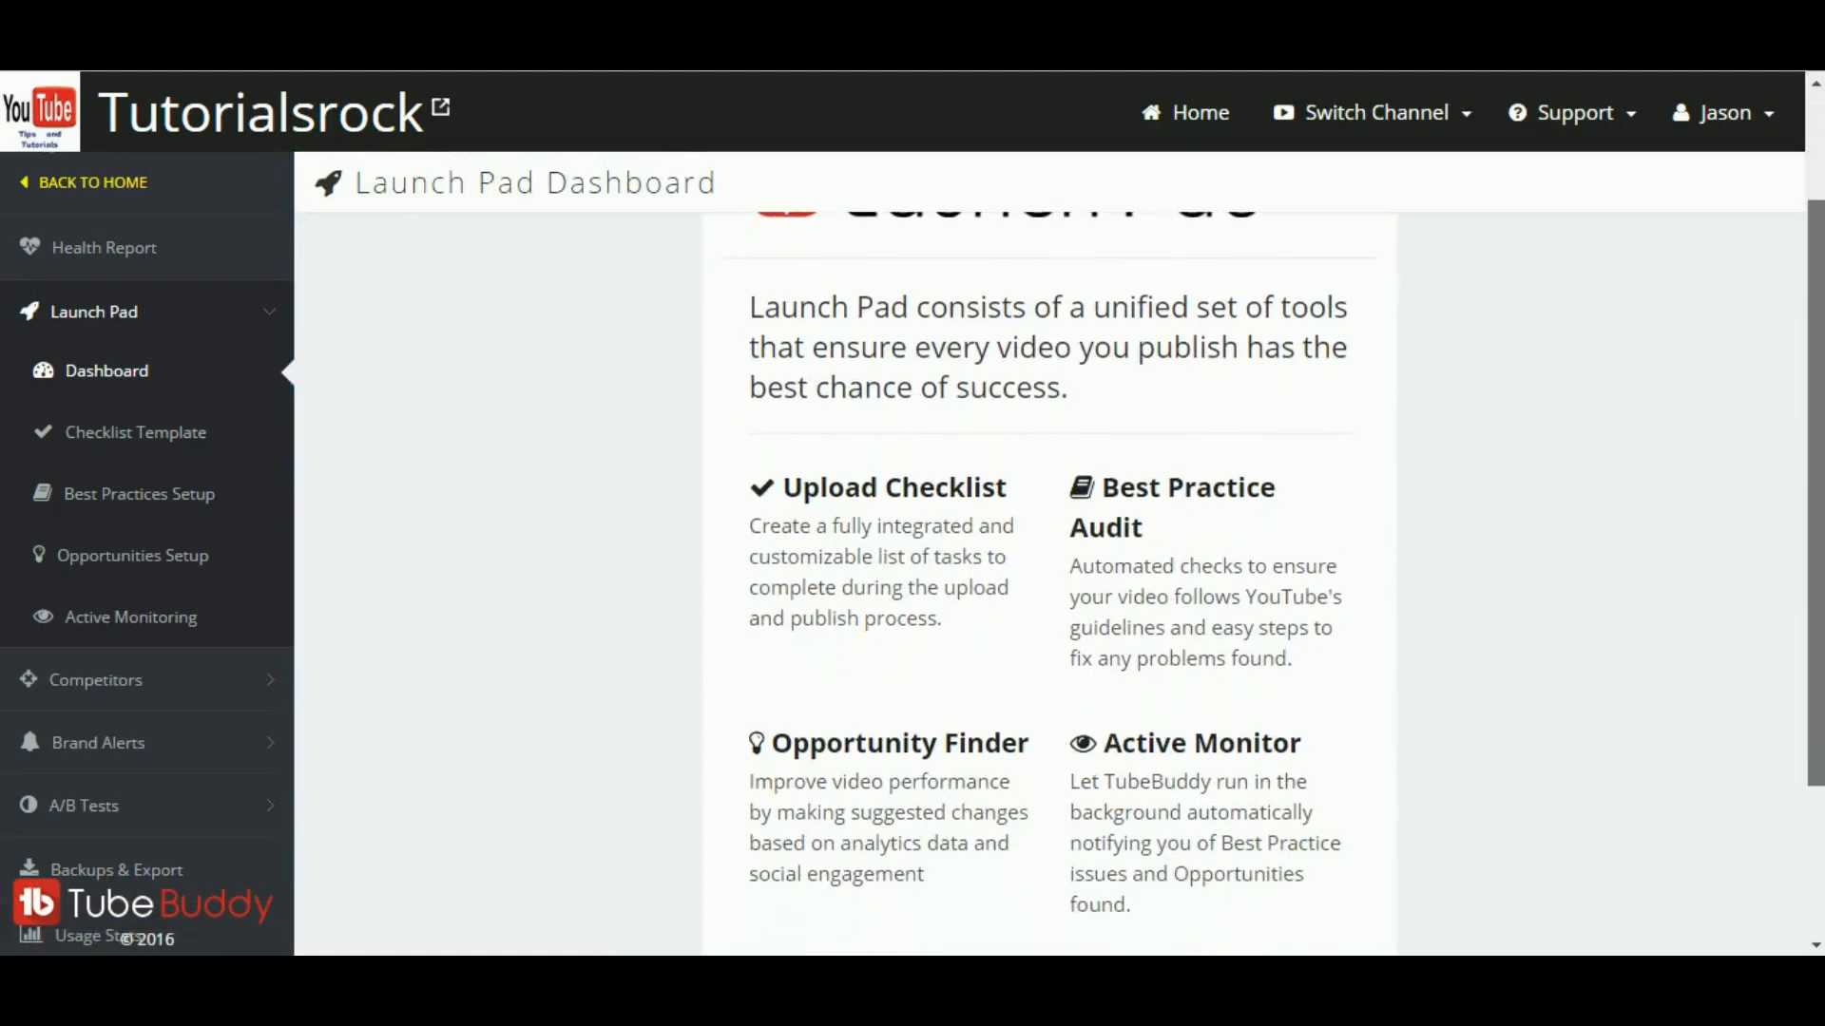
pyautogui.scroll(-3, 1049, 570)
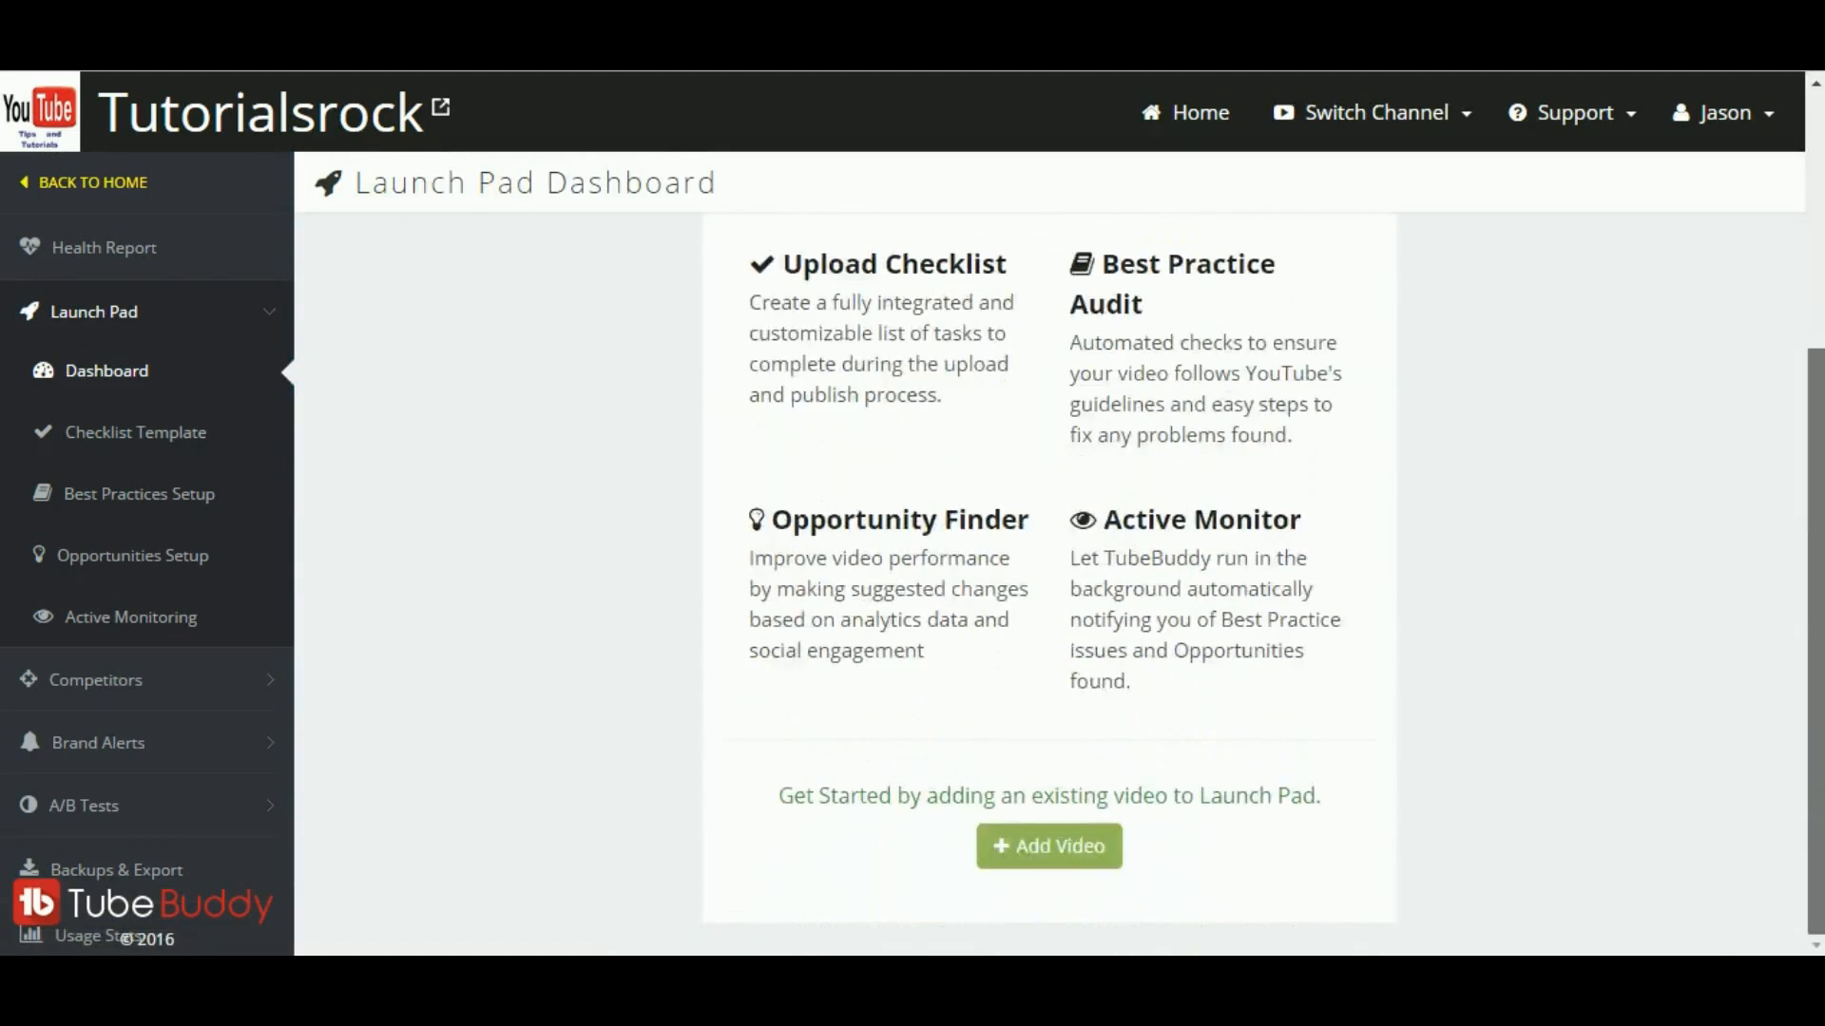
pyautogui.scroll(1, 1049, 570)
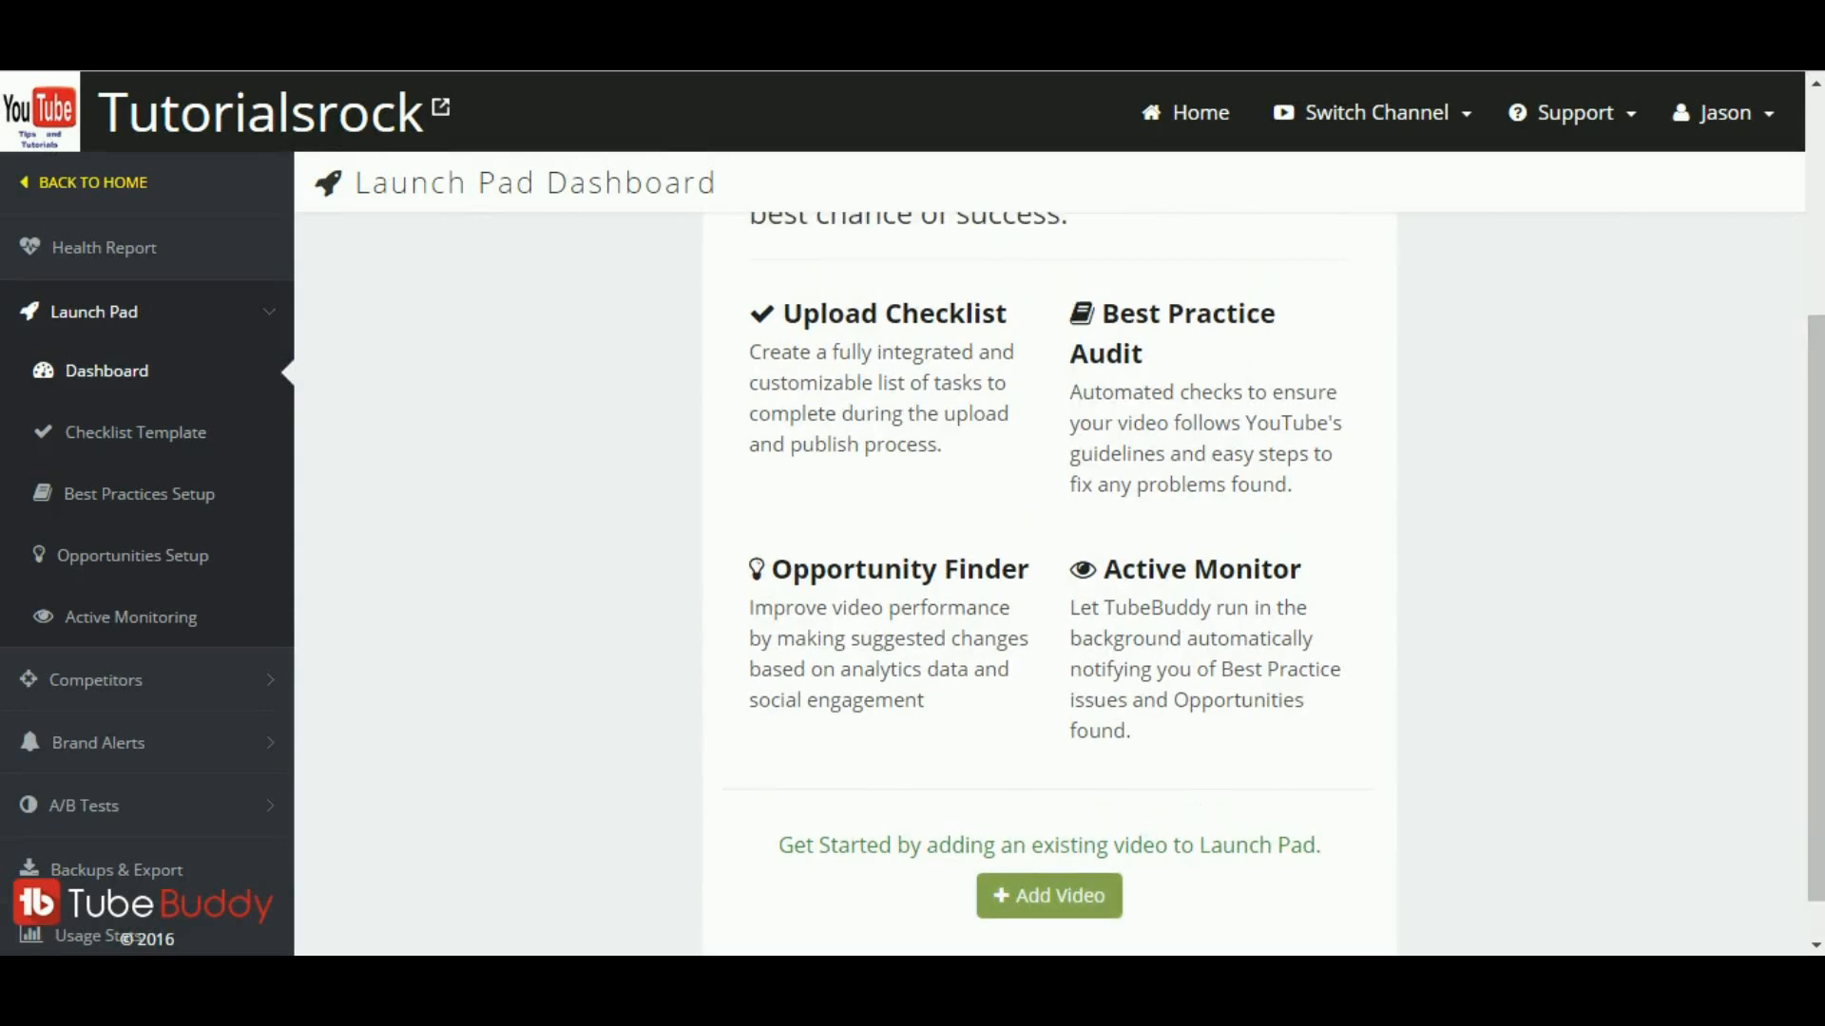
# Step: Add the video "Milo Murphys Law Full Theme Song" to Launch Pad and process it with Generate Upload Checklist
pyautogui.click(1048, 896)
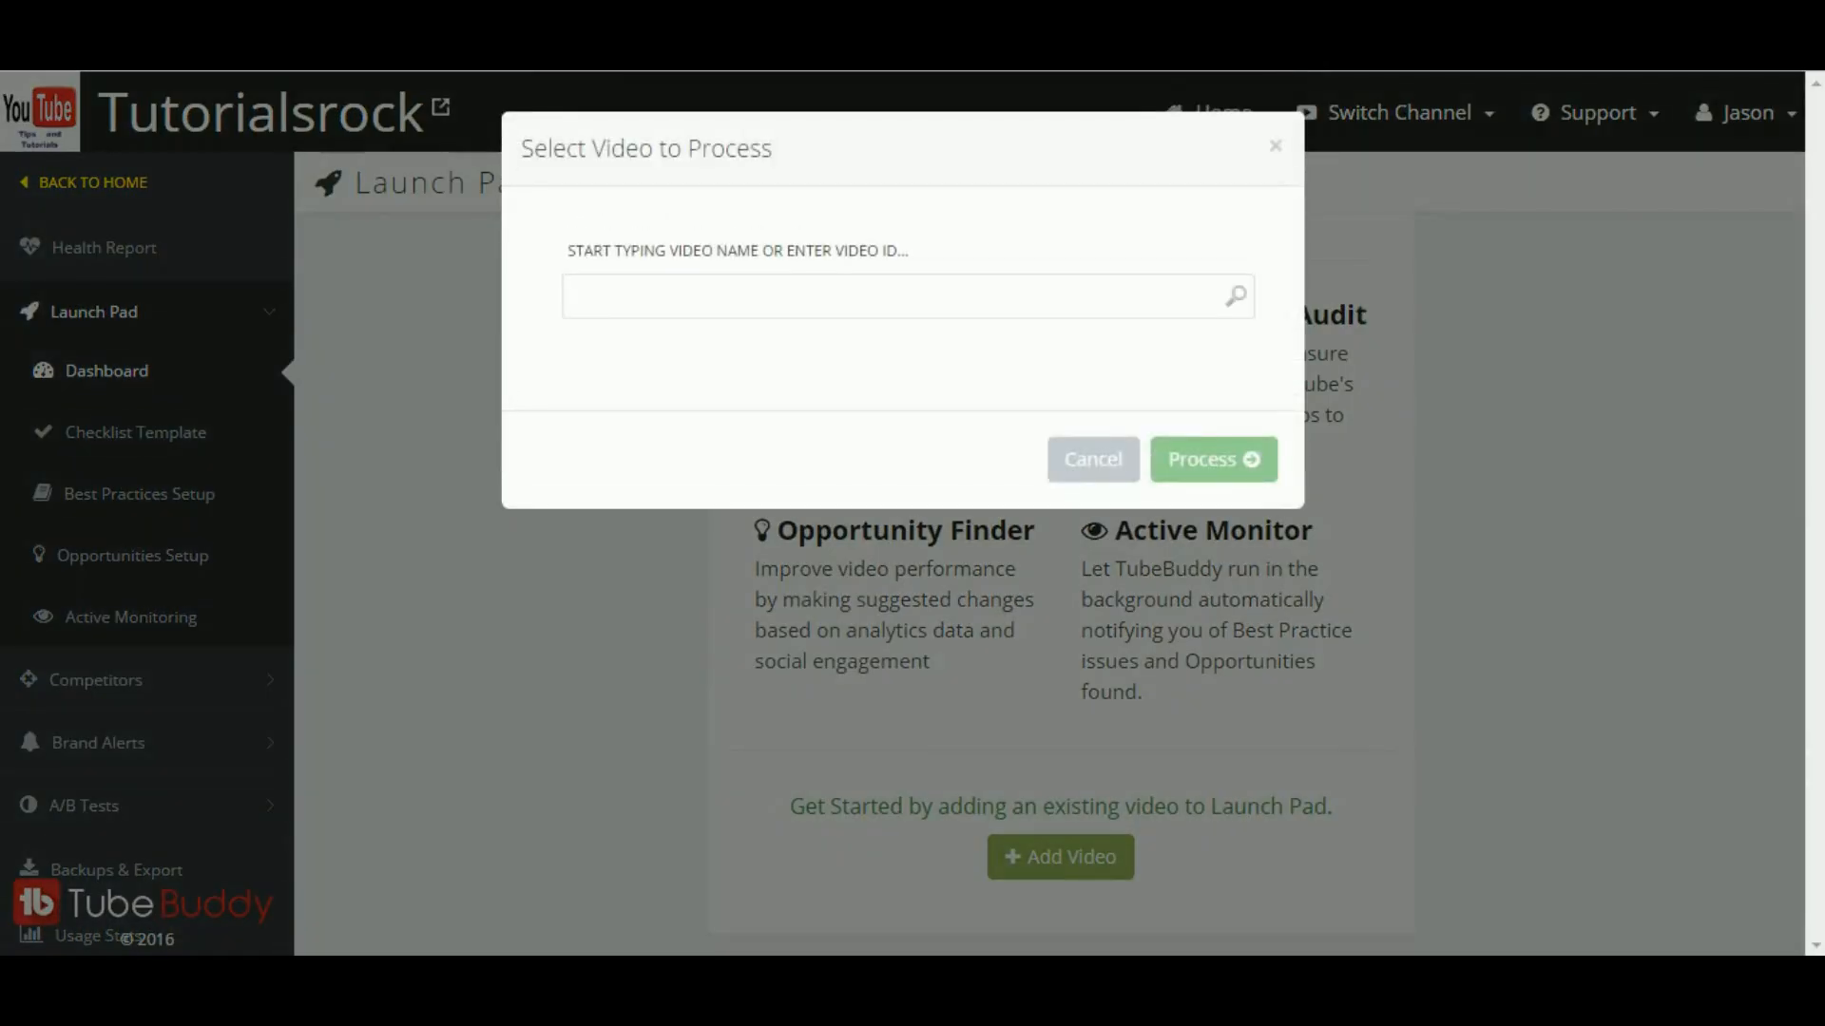
pyautogui.write('milo')
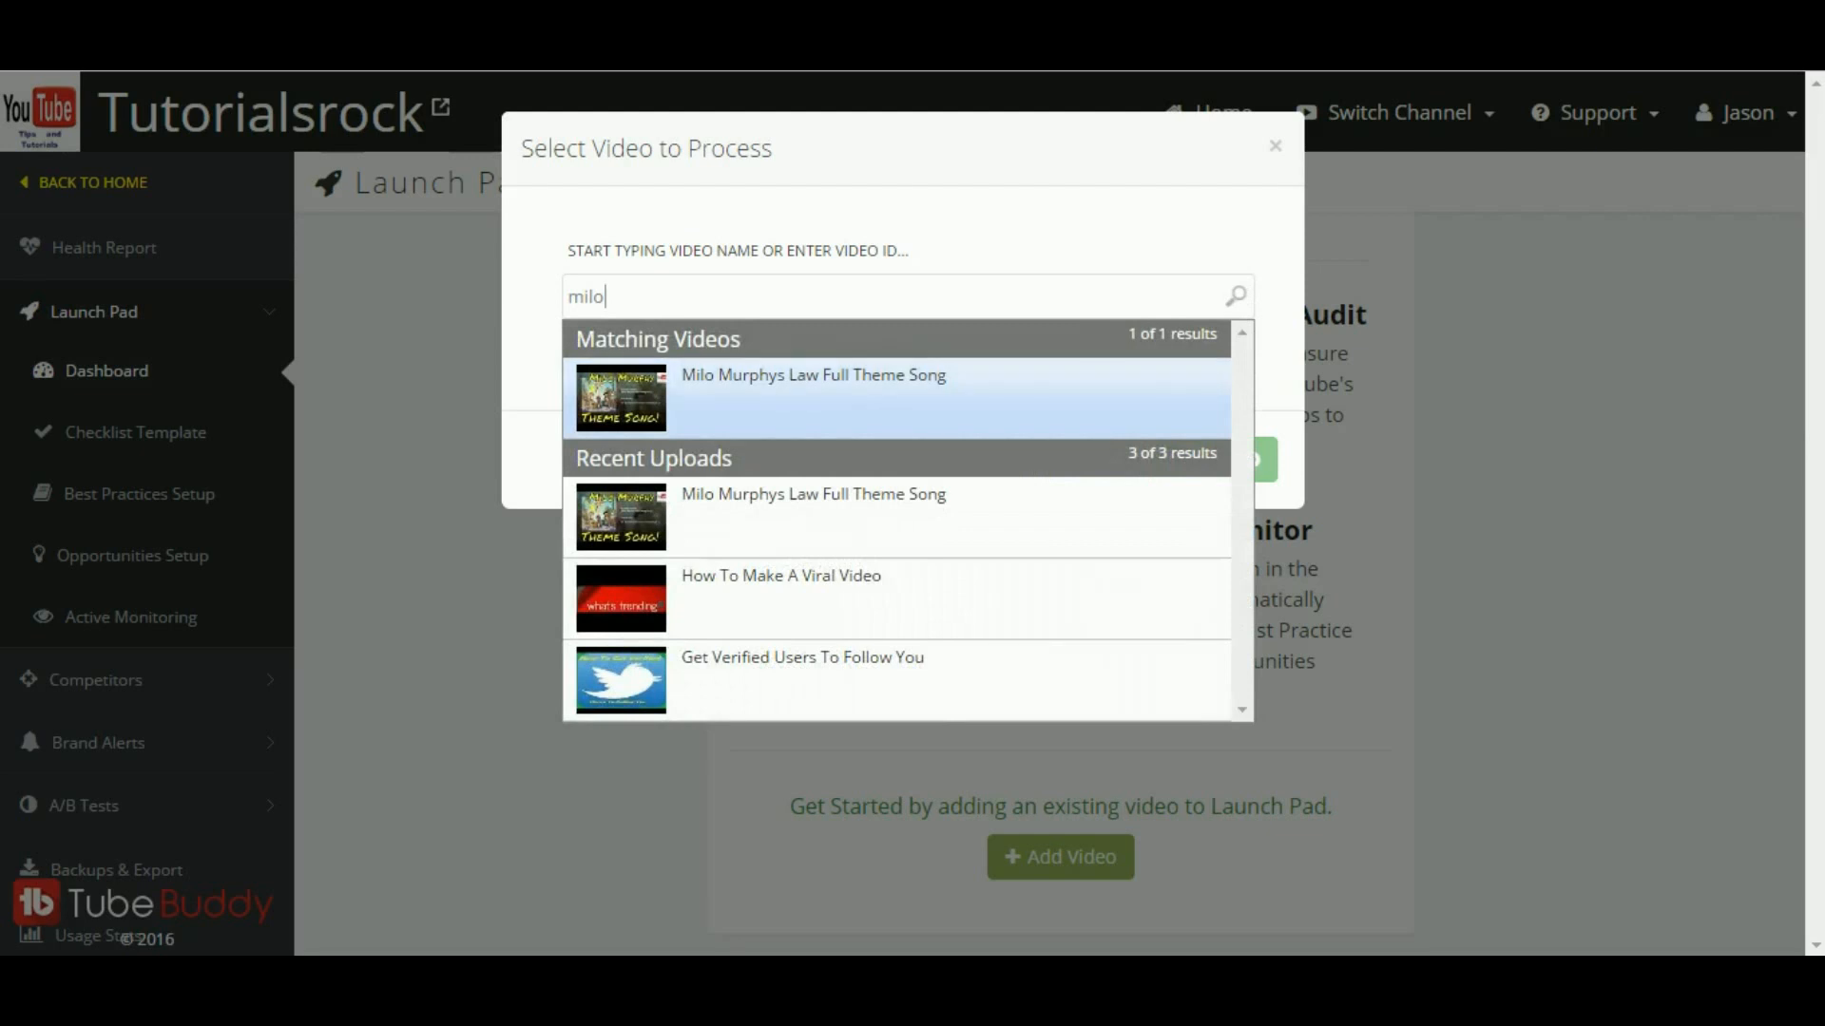
pyautogui.press('Return')
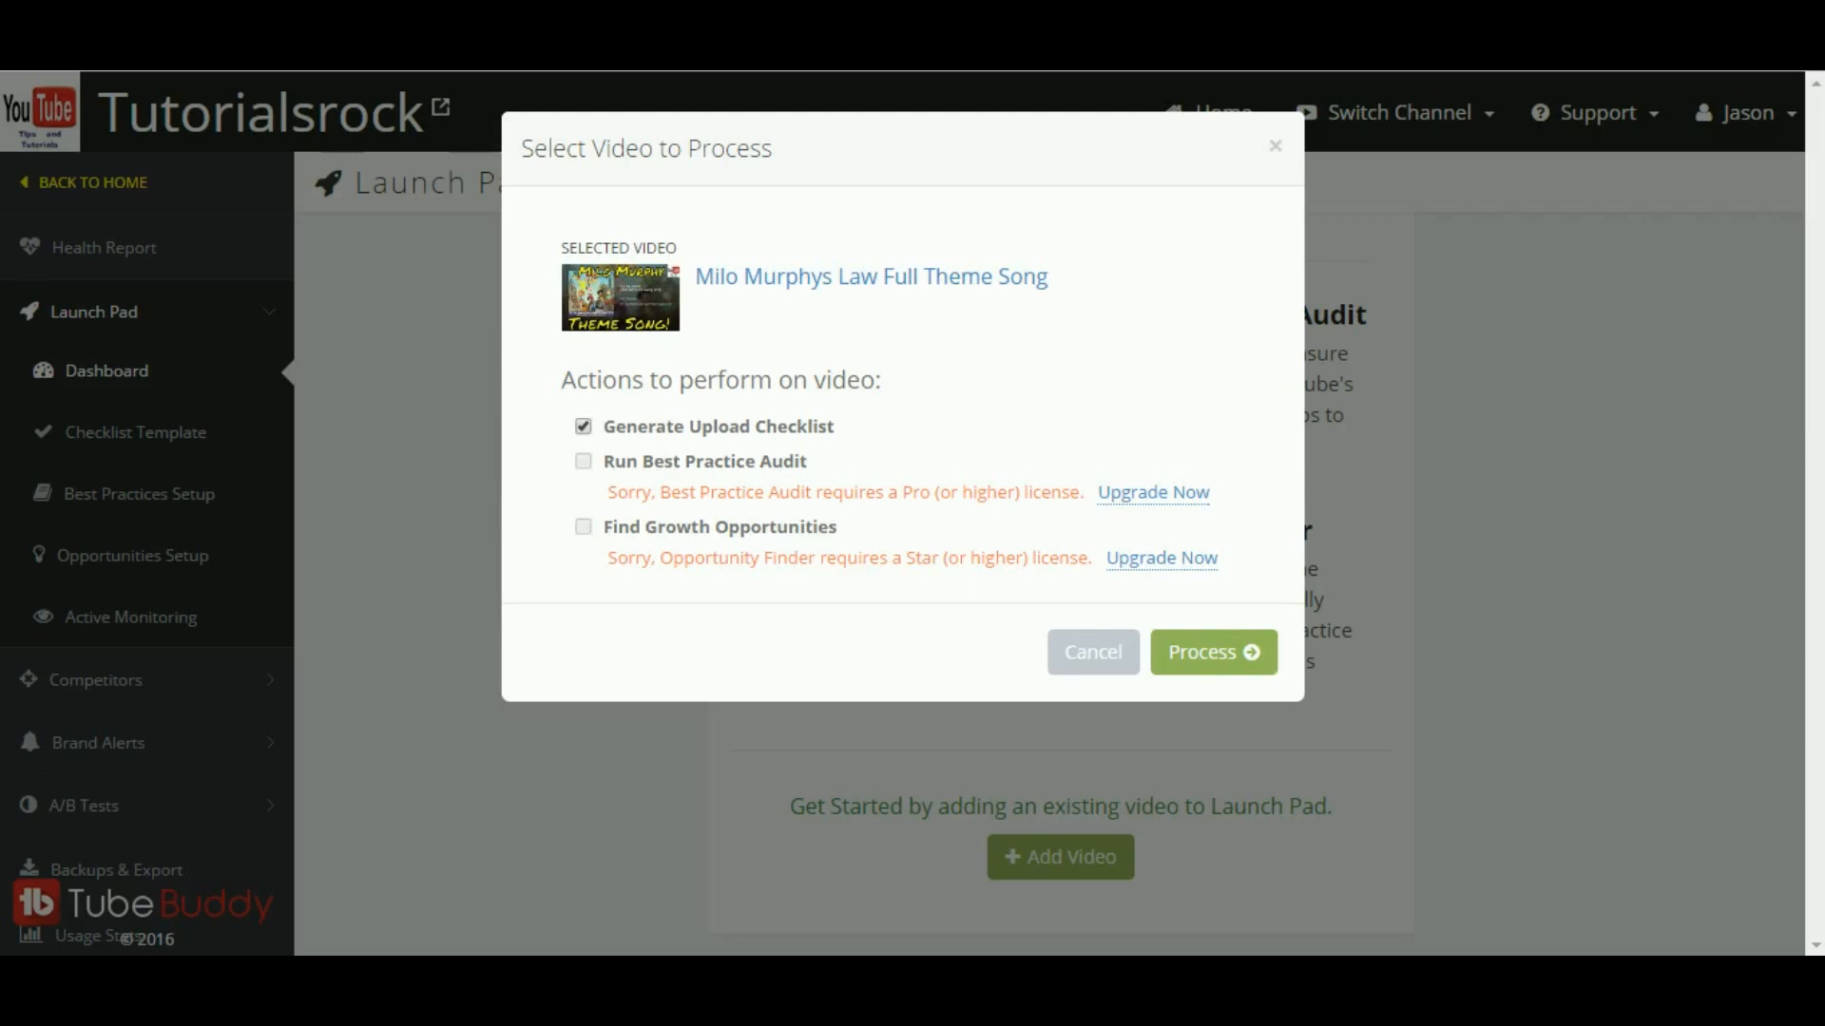
pyautogui.click(1213, 652)
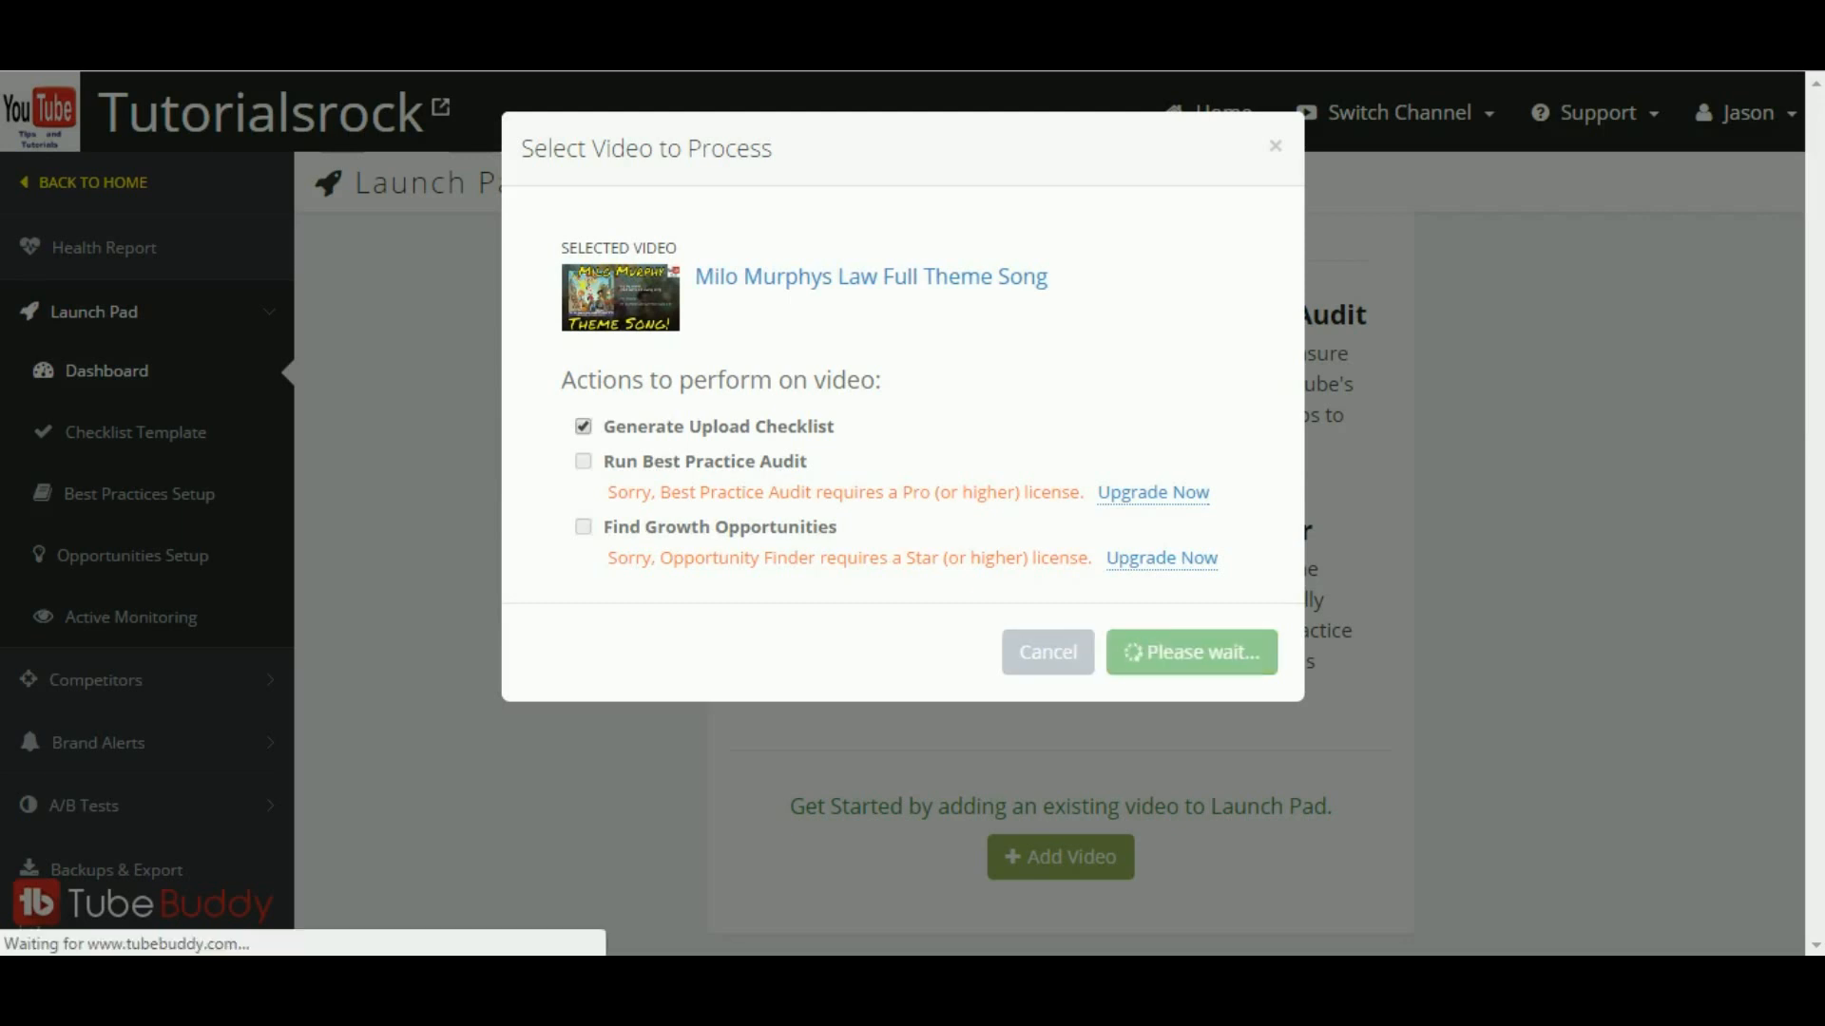